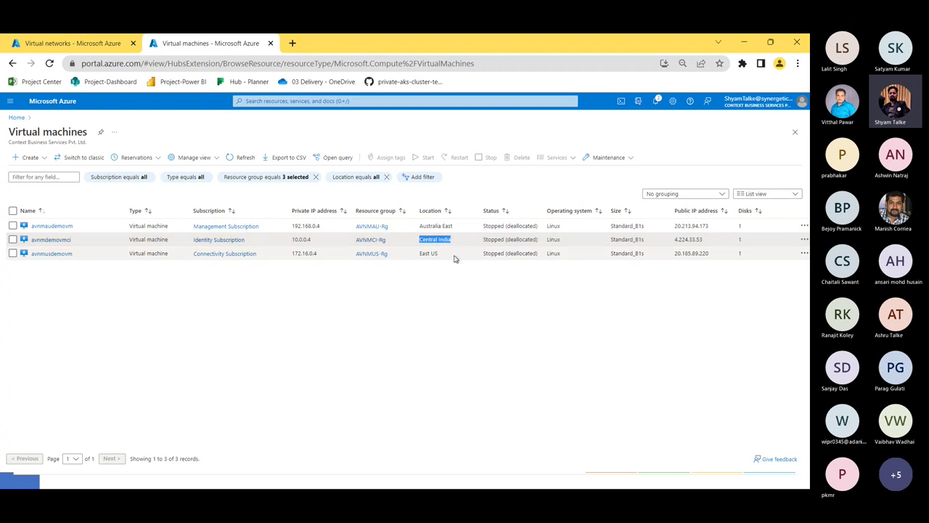
- Highlight the third VM's East US location and the first VM's private IP 192.168.0.4
drag(420, 252, 439, 256)
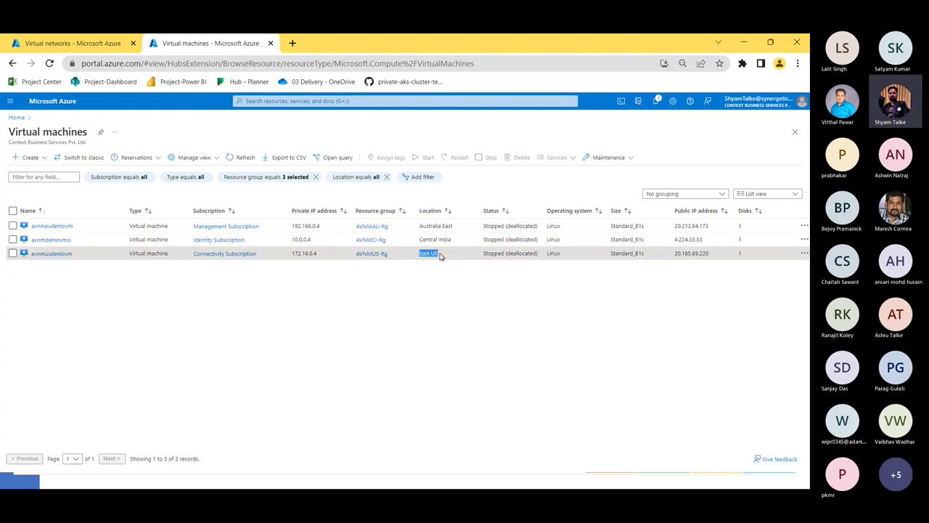
click(444, 313)
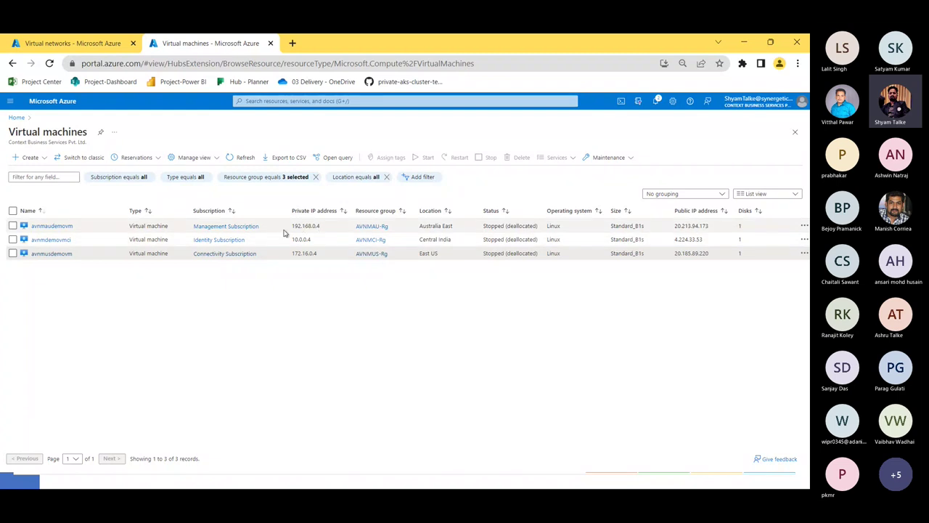
drag(292, 227, 321, 228)
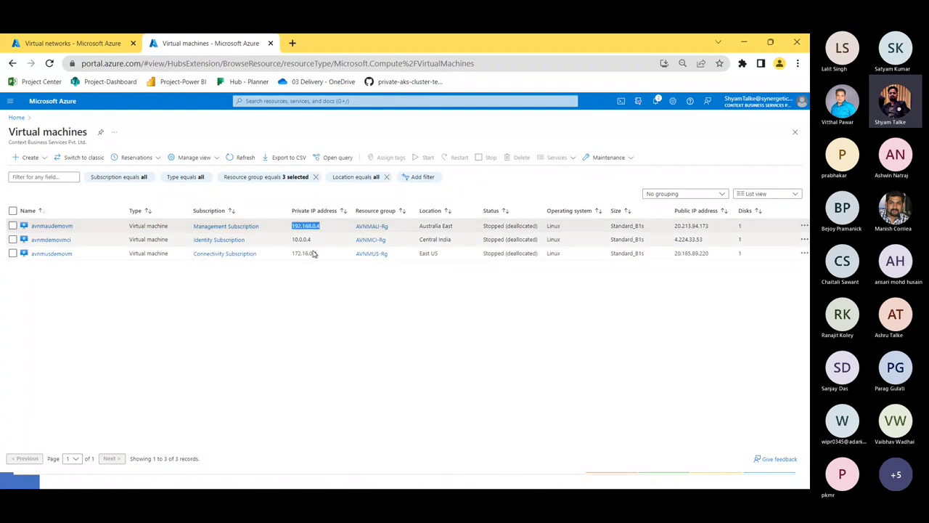
click(307, 296)
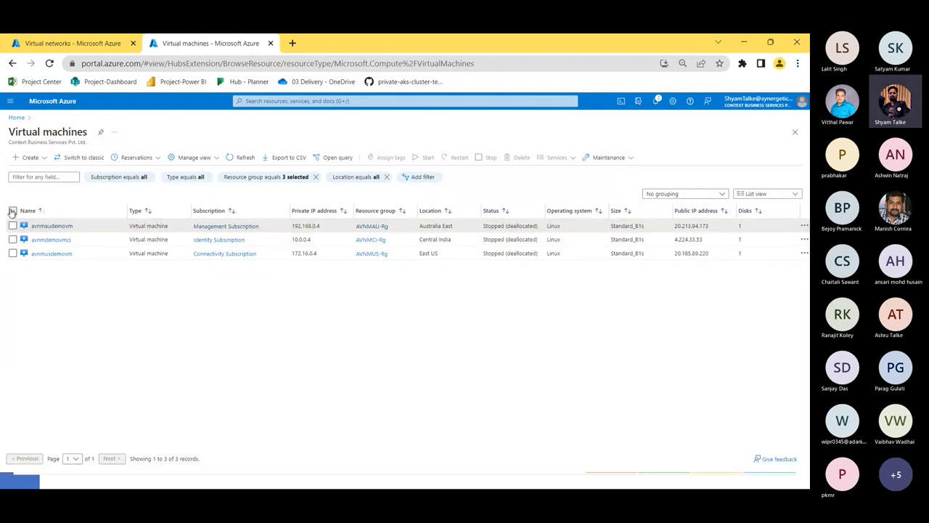
- Select all three demo virtual machines and start them, confirming the prompt
click(12, 210)
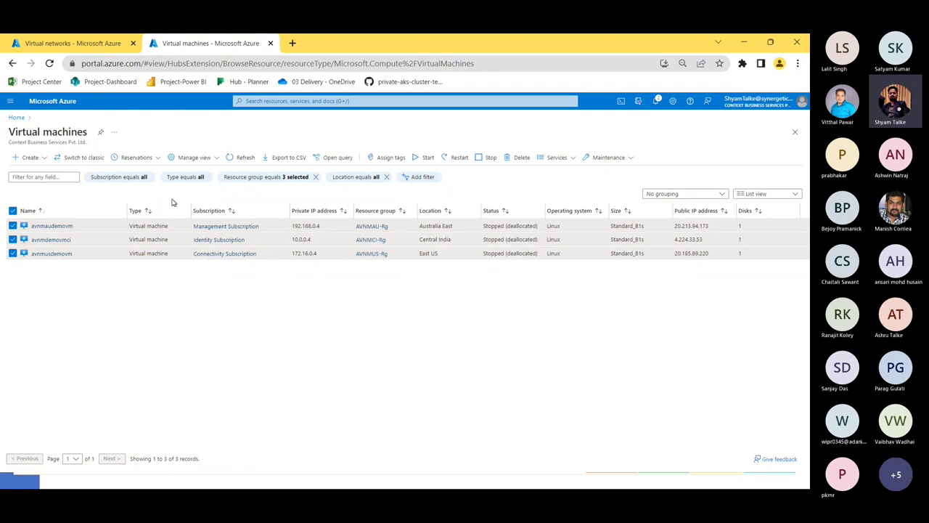
click(430, 157)
click(25, 203)
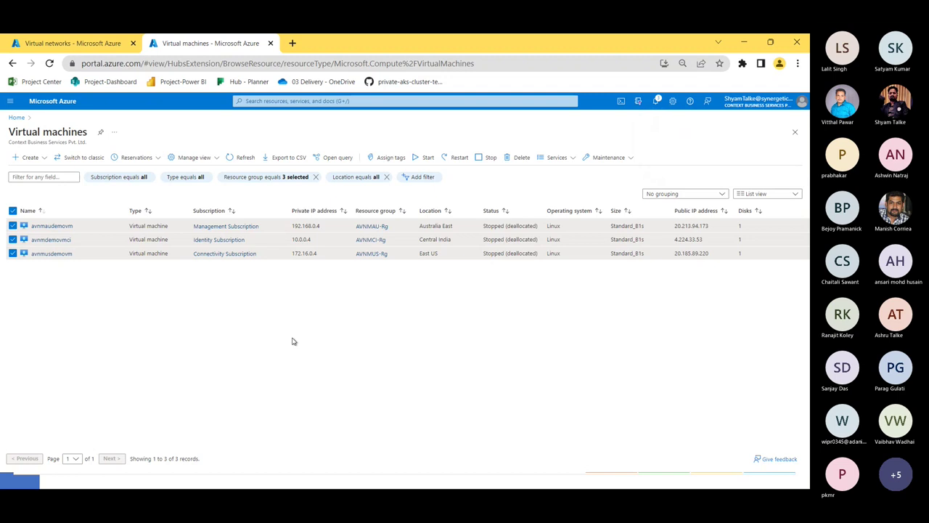
- From Home, search 'virtual network manager' and begin creating a new network manager
click(16, 117)
click(329, 100)
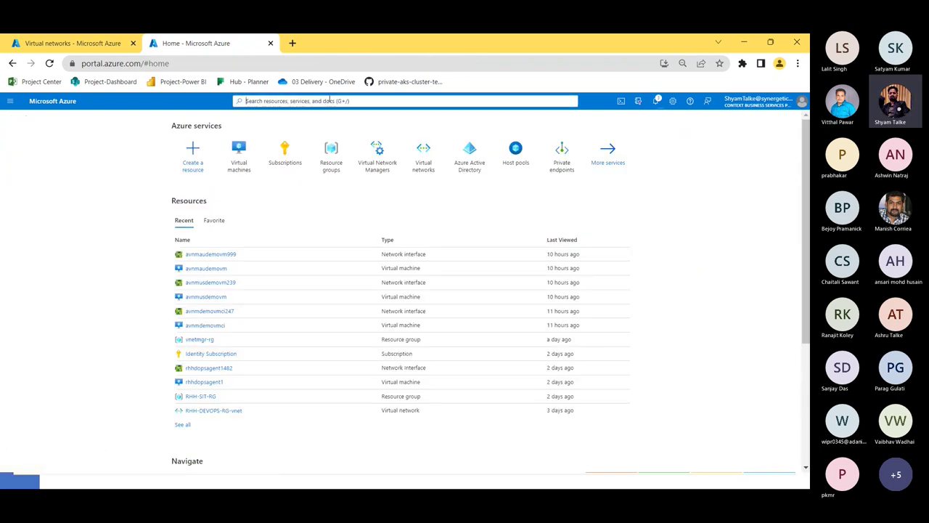
text(virtual)
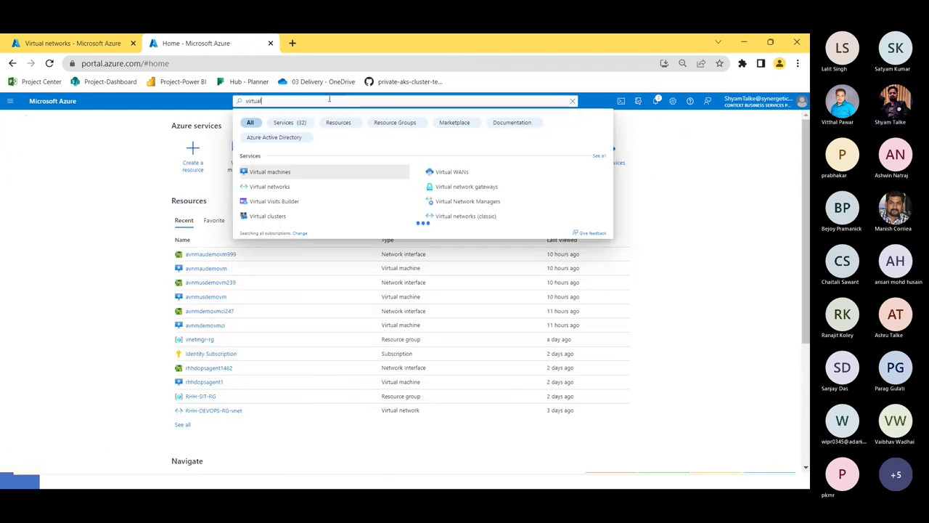
text( network manager)
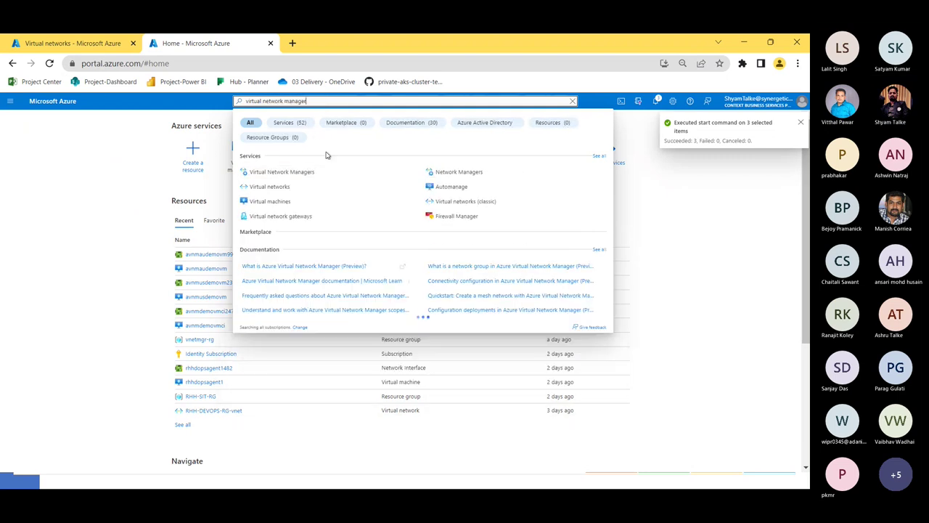
click(323, 178)
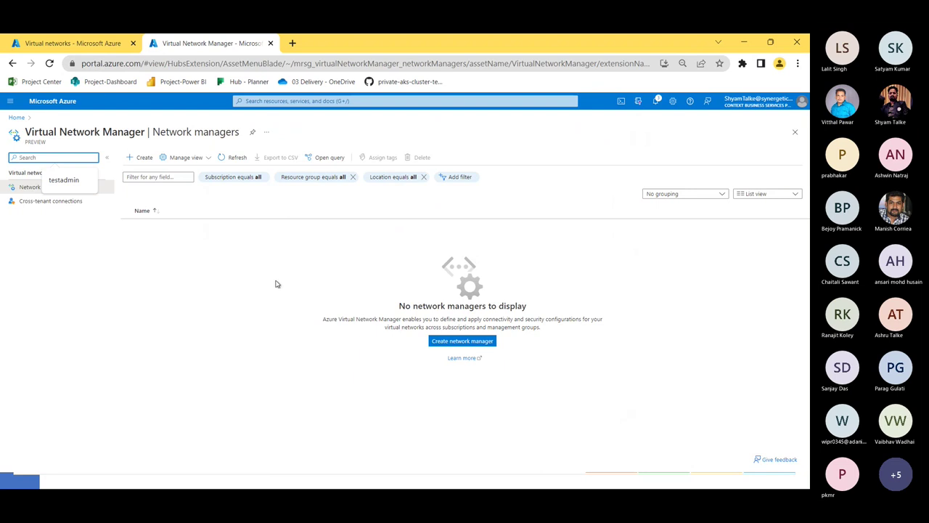
click(489, 343)
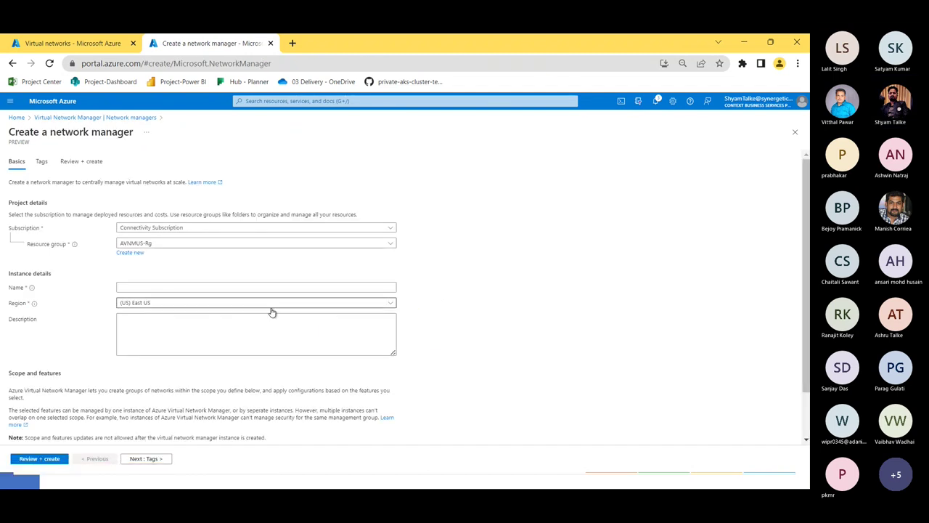
- Enter avnmdemo1 as the network manager's name in the Create form, leaving the description blank
scroll(217, 247, down, 2)
scroll(217, 247, up, 2)
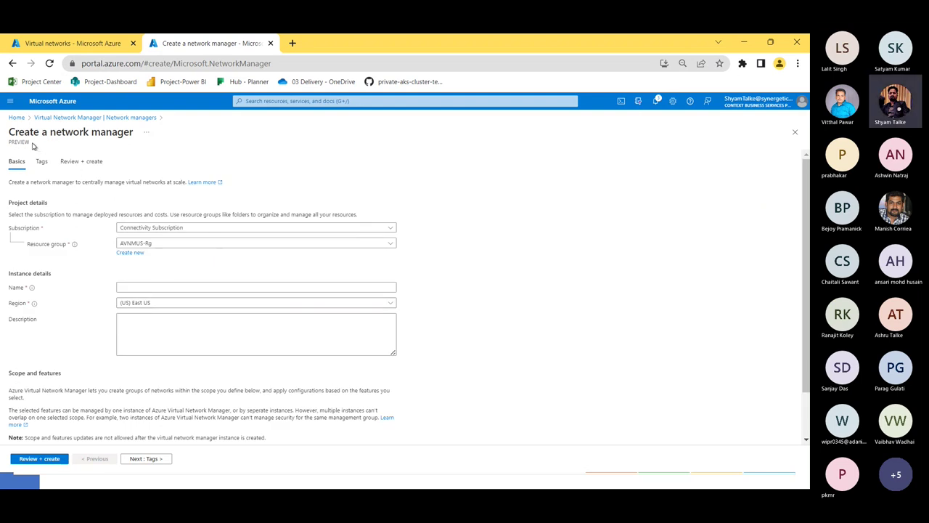
drag(30, 143, 12, 145)
click(219, 265)
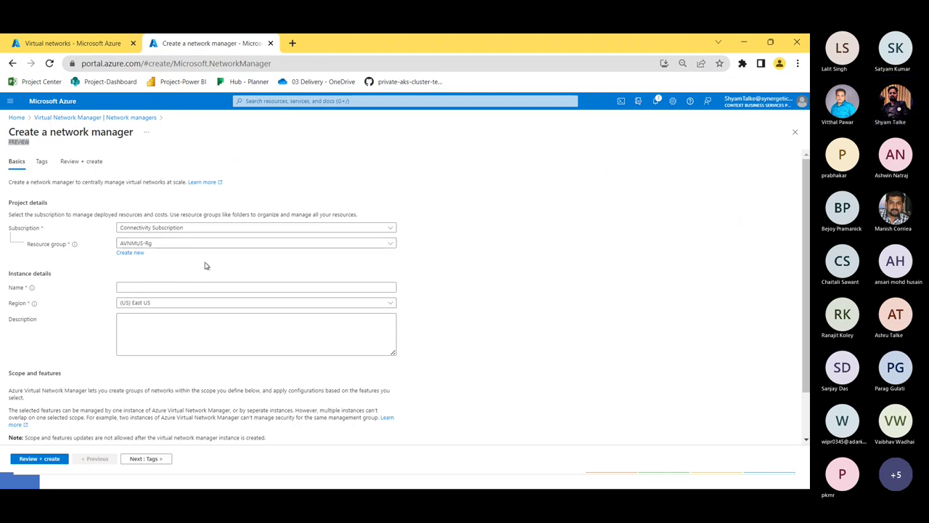
click(192, 288)
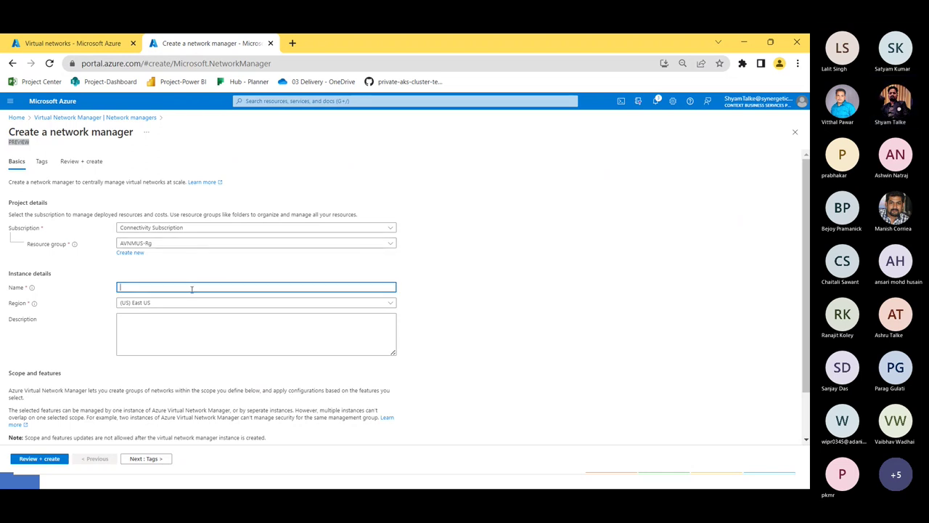
text(a)
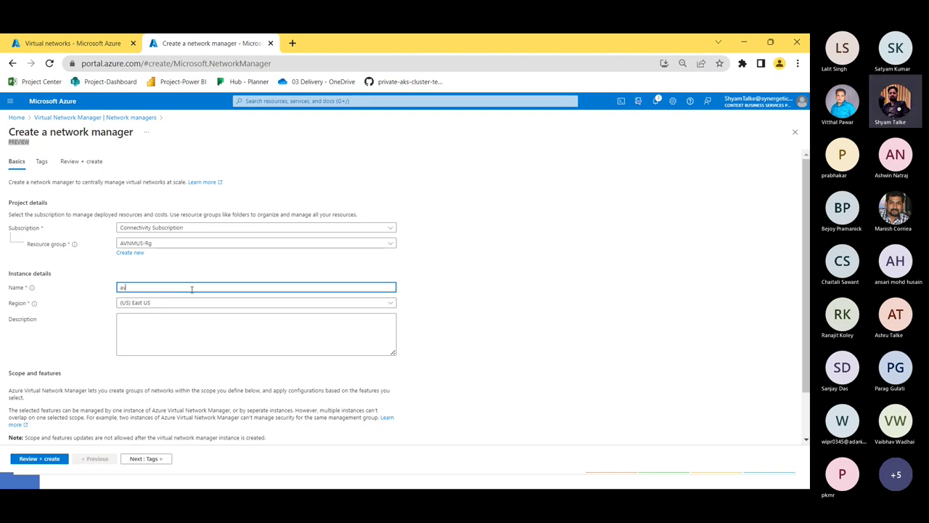
text(vnmdem)
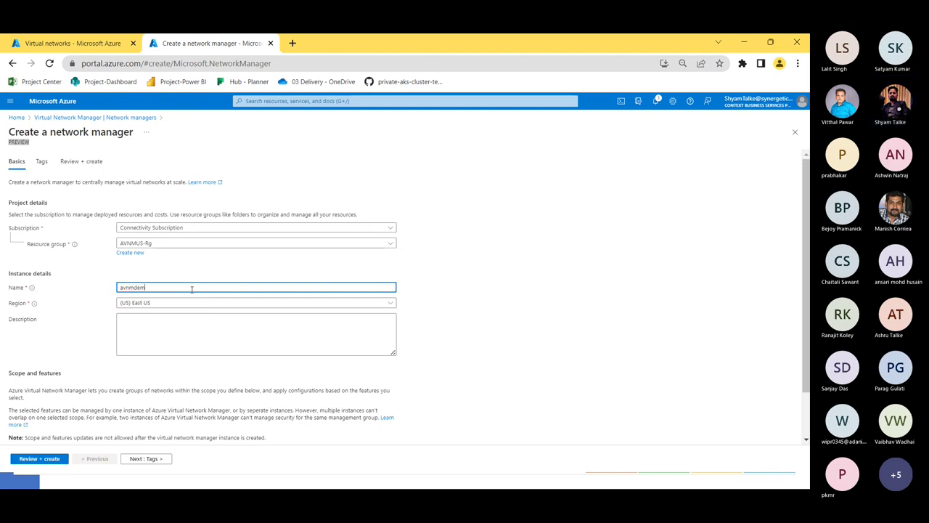
text(o1)
click(197, 316)
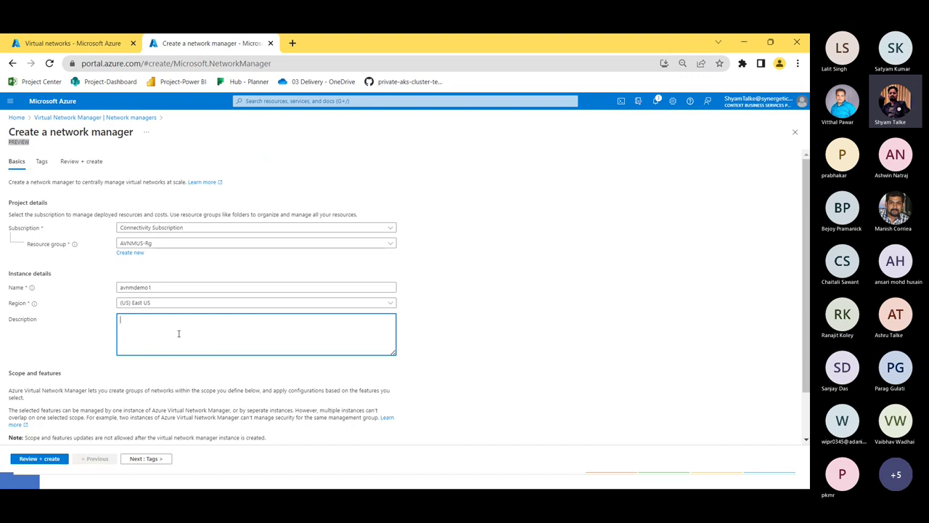
scroll(178, 334, down, 1)
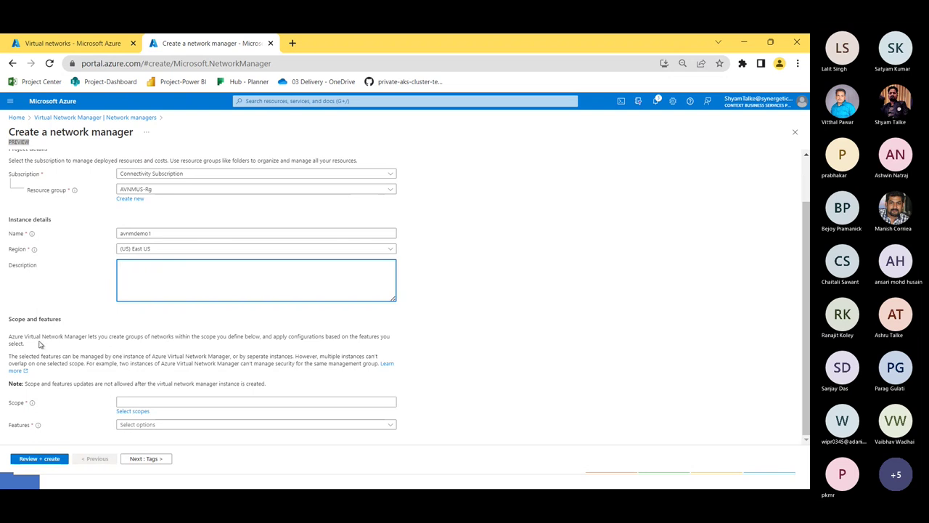
- Review the scopes and features explanation, and open and close the Features list without choosing any
click(72, 339)
drag(73, 339, 377, 343)
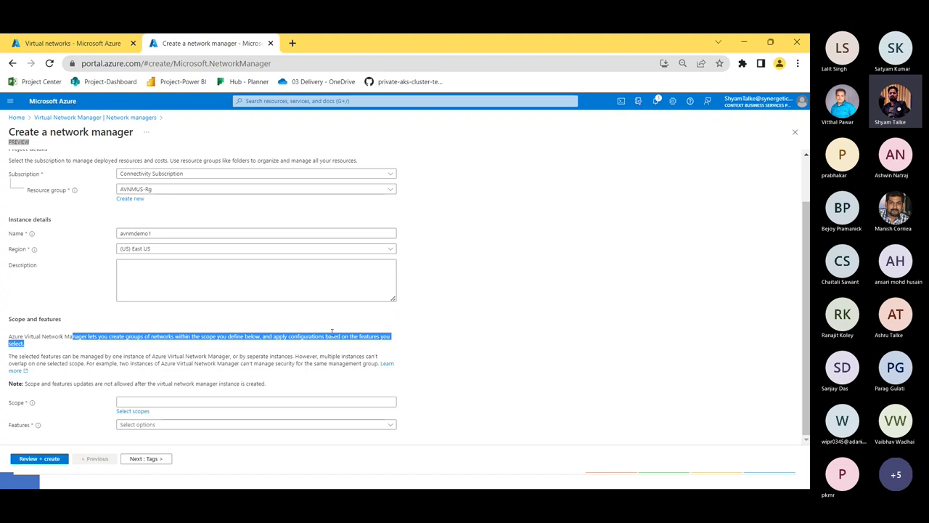
scroll(116, 268, up, 1)
click(73, 316)
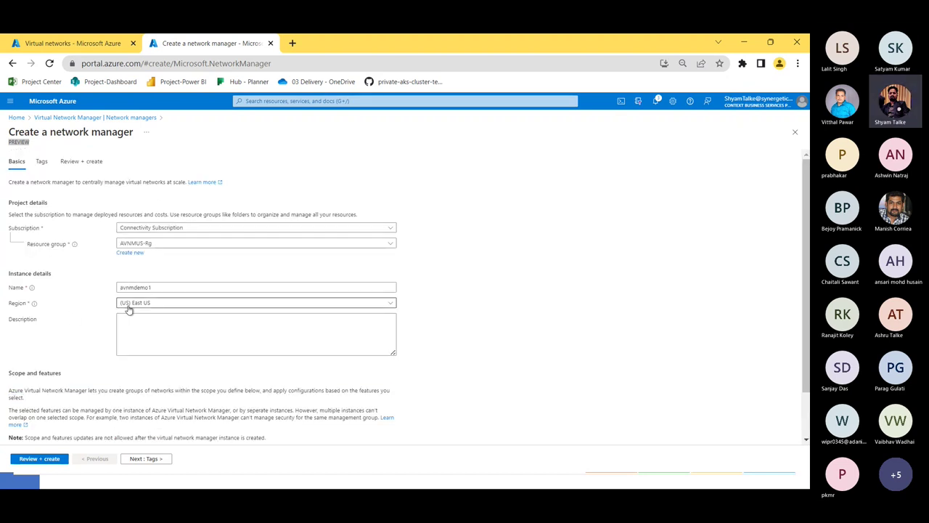
scroll(113, 330, down, 1)
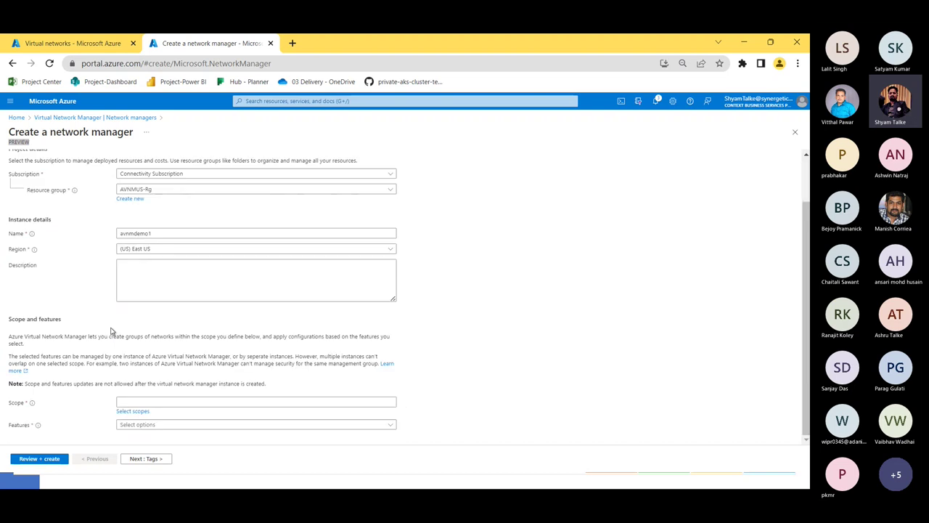
click(170, 425)
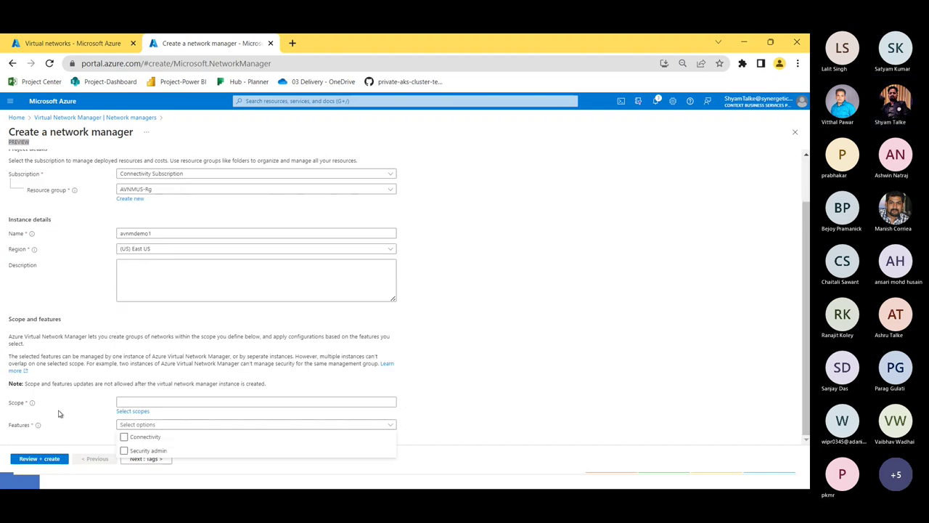
click(170, 425)
- Read the overlapping-scope notes, open the management scope picker, and go to the Virtual networks list
click(163, 399)
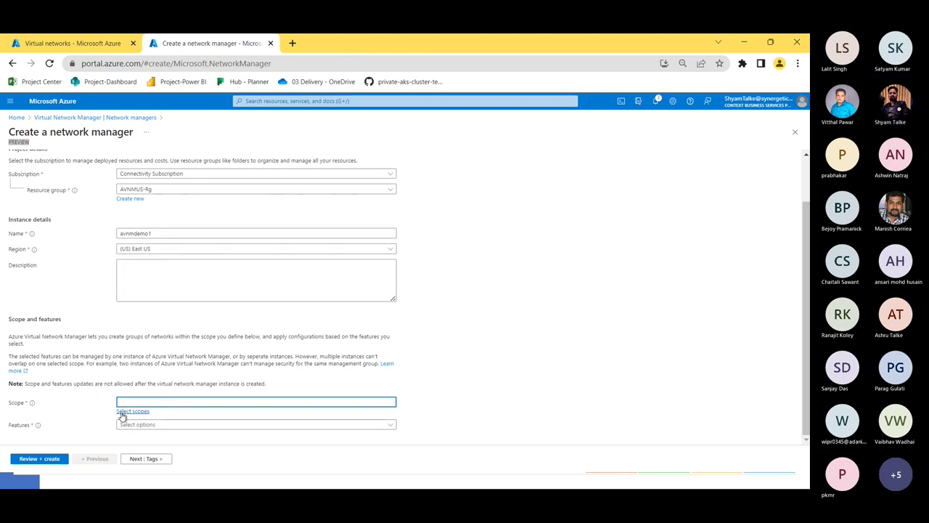
drag(24, 356, 232, 356)
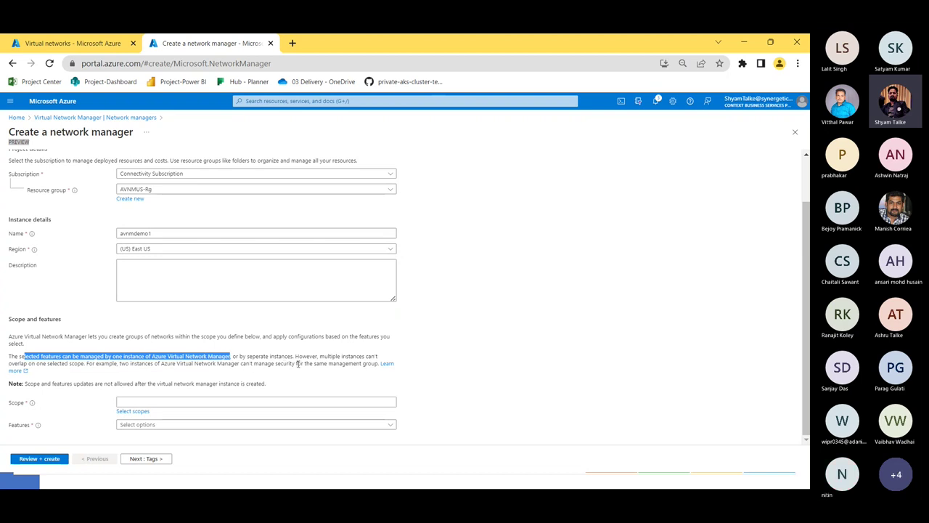
drag(294, 356, 310, 366)
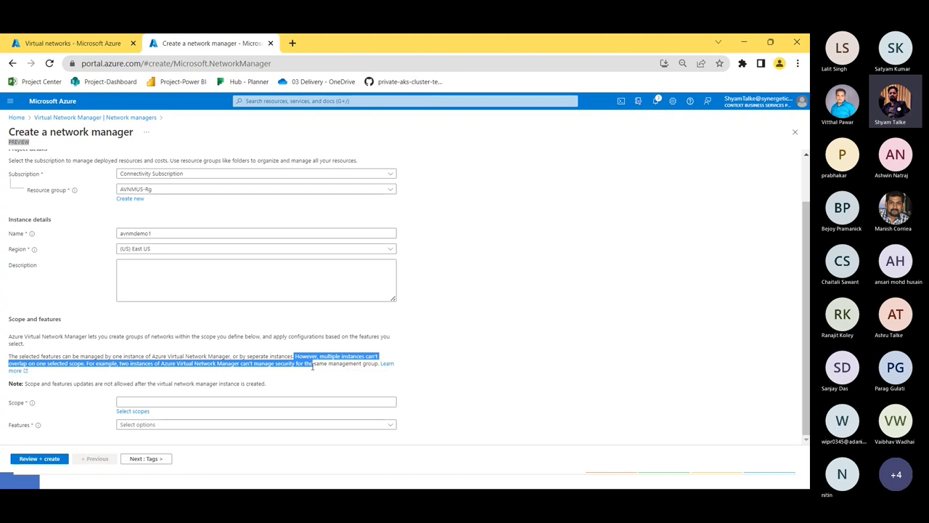
drag(293, 357, 129, 357)
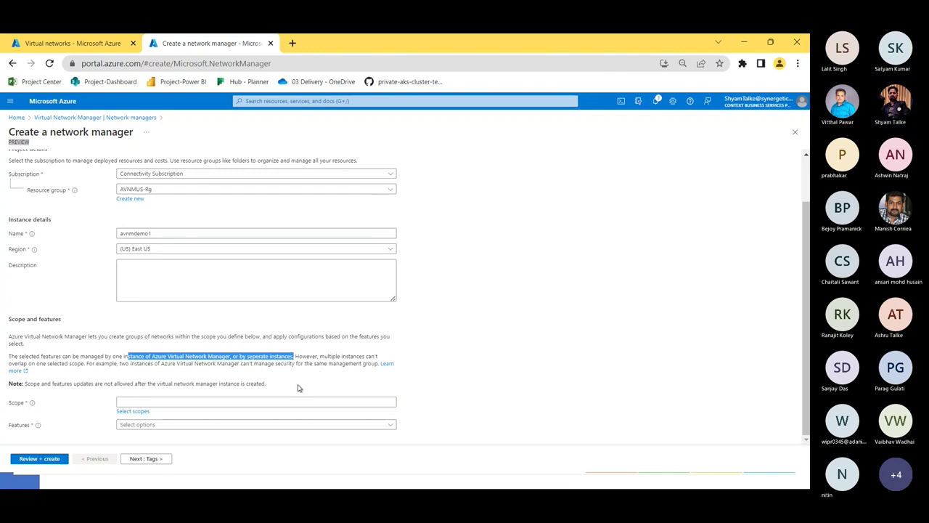
click(133, 410)
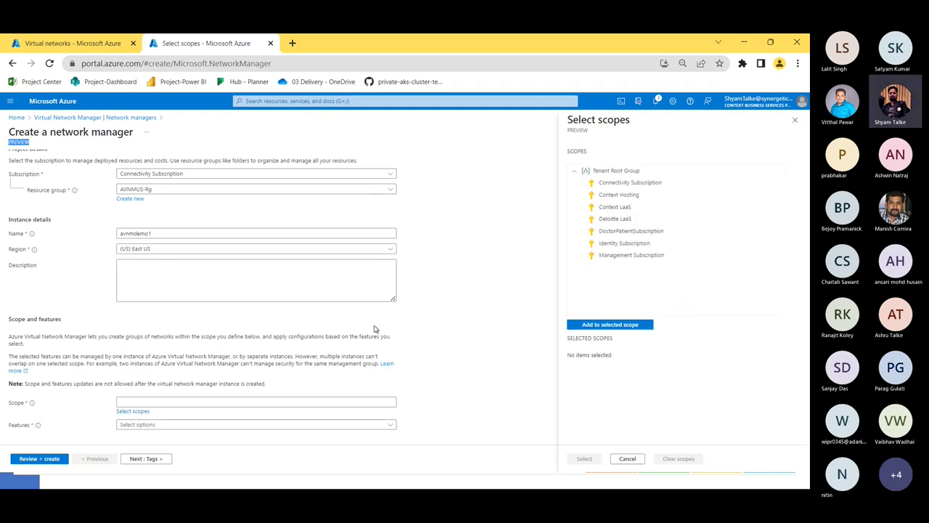
click(79, 44)
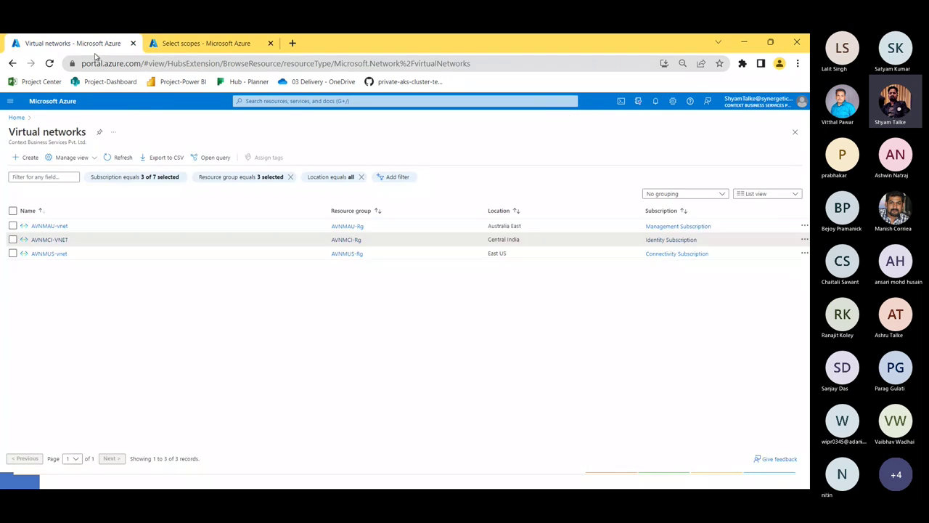
- In a new portal tab, filter the Virtual machines list by 'av', then return to Select scopes
click(241, 40)
click(292, 43)
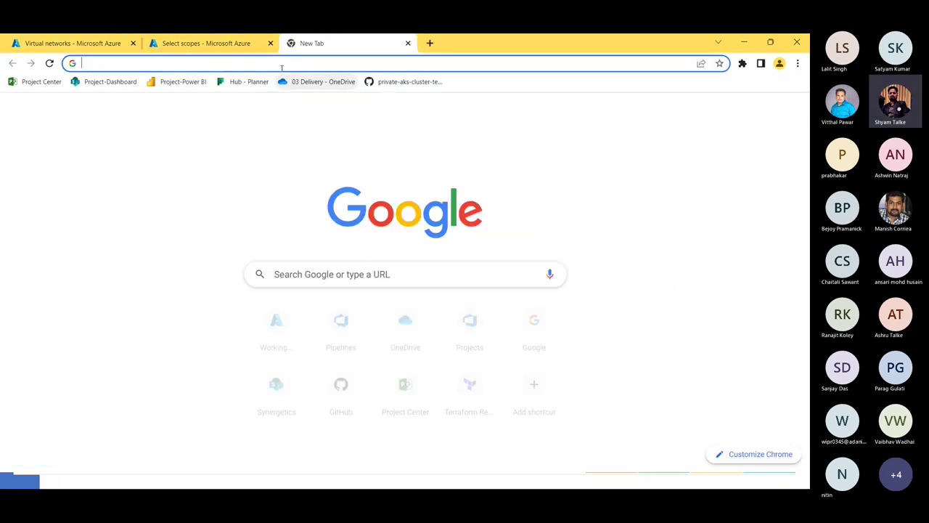
click(300, 323)
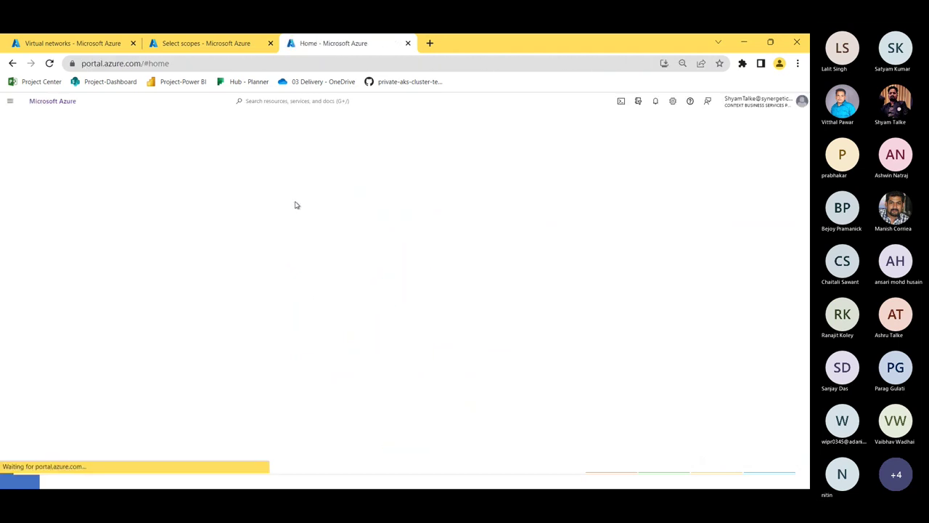
click(284, 161)
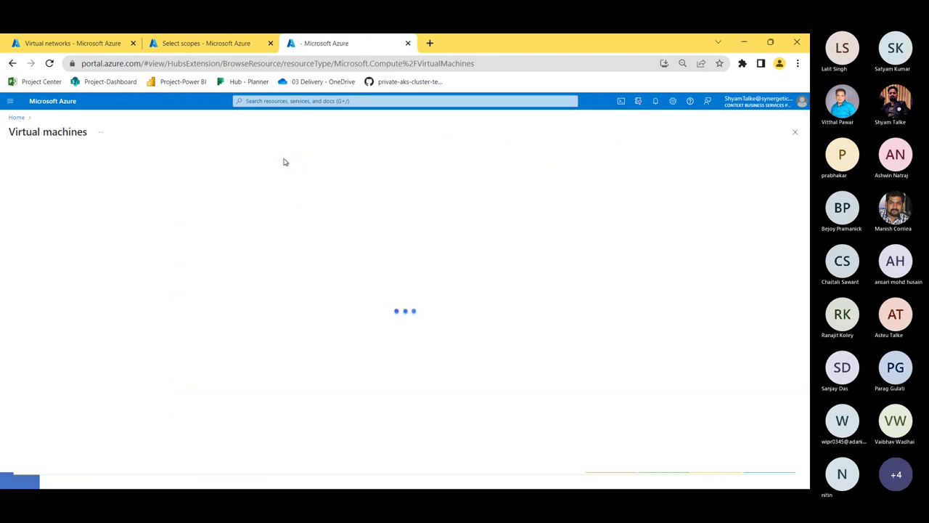
click(41, 178)
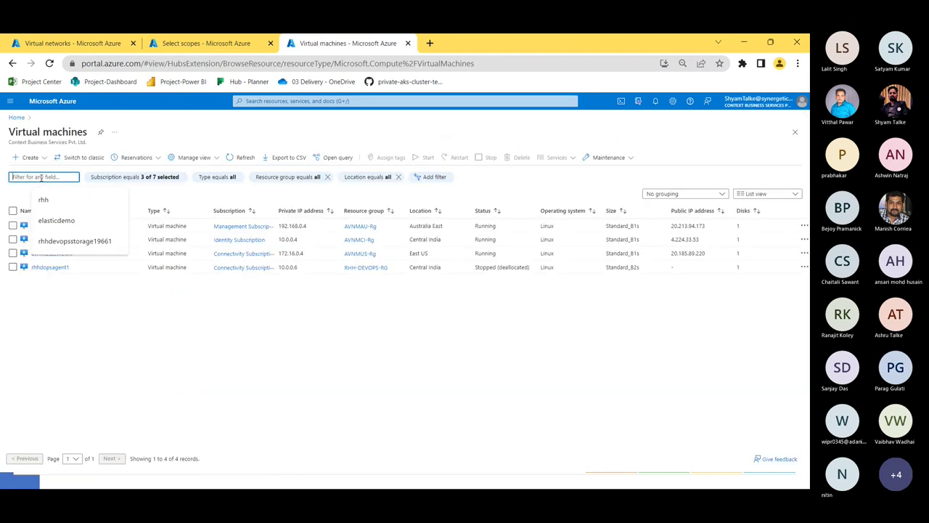
text(avn)
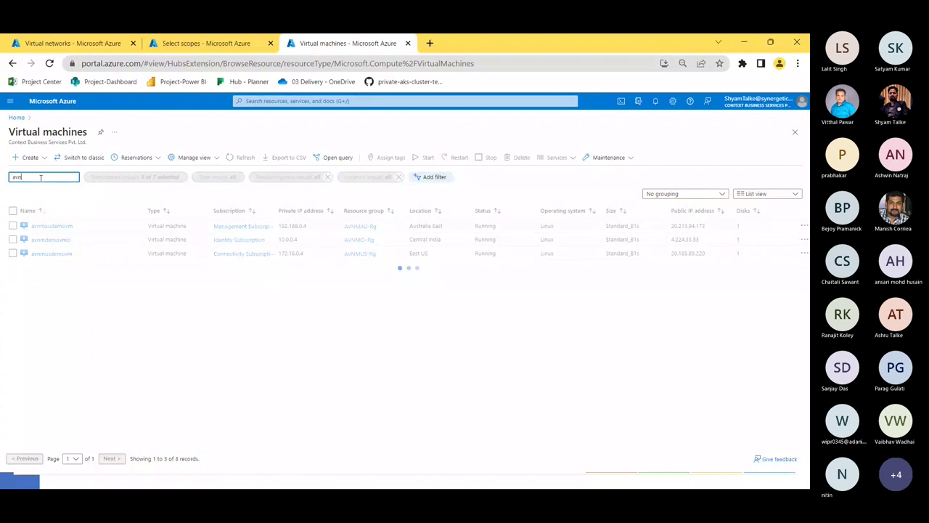
click(211, 360)
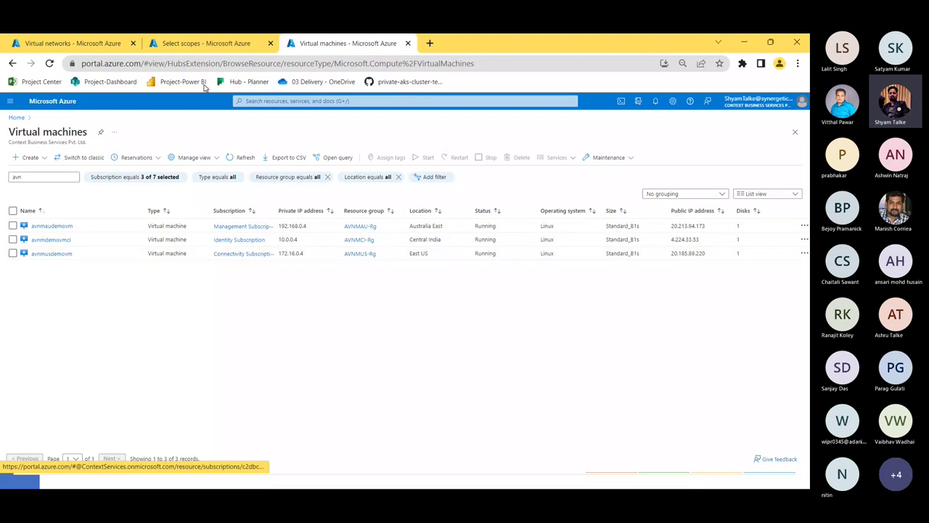
click(181, 42)
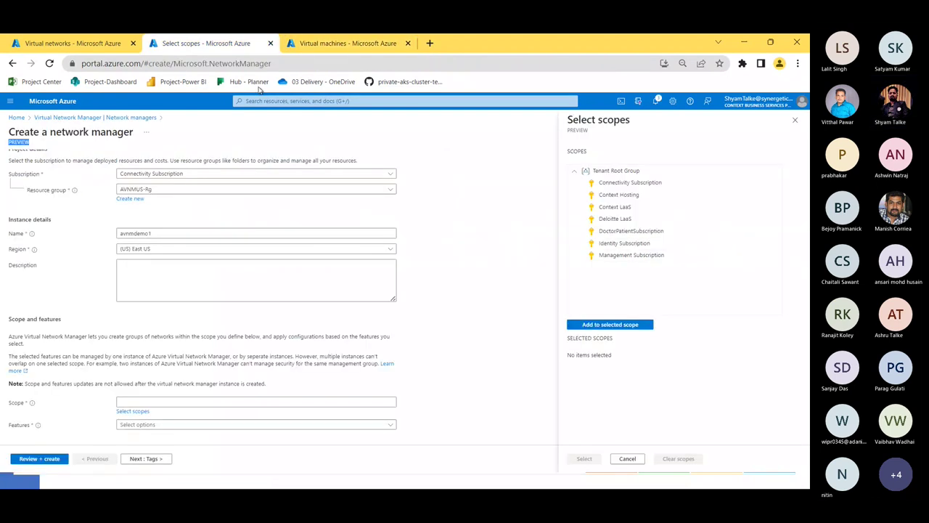
- Add the Connectivity, Identity and Management subscriptions to the selected scopes and confirm
click(628, 186)
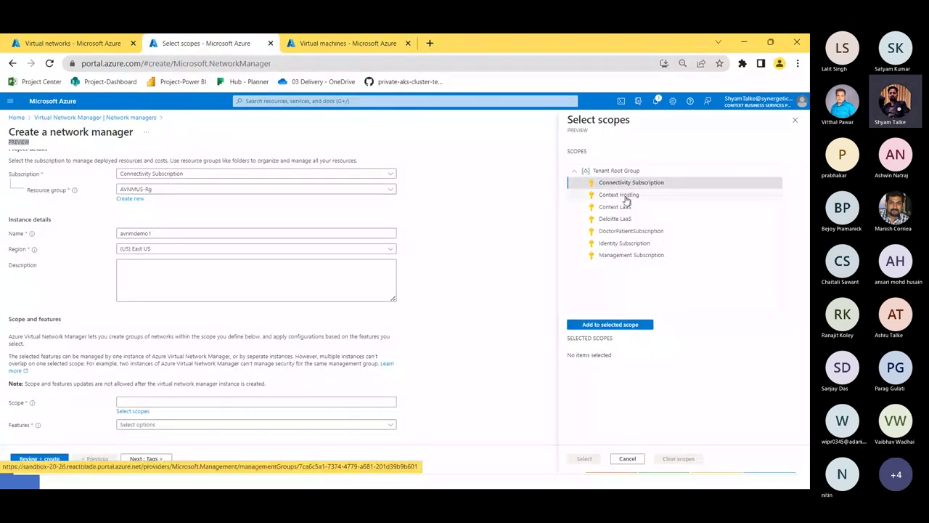
click(617, 325)
click(623, 243)
click(628, 325)
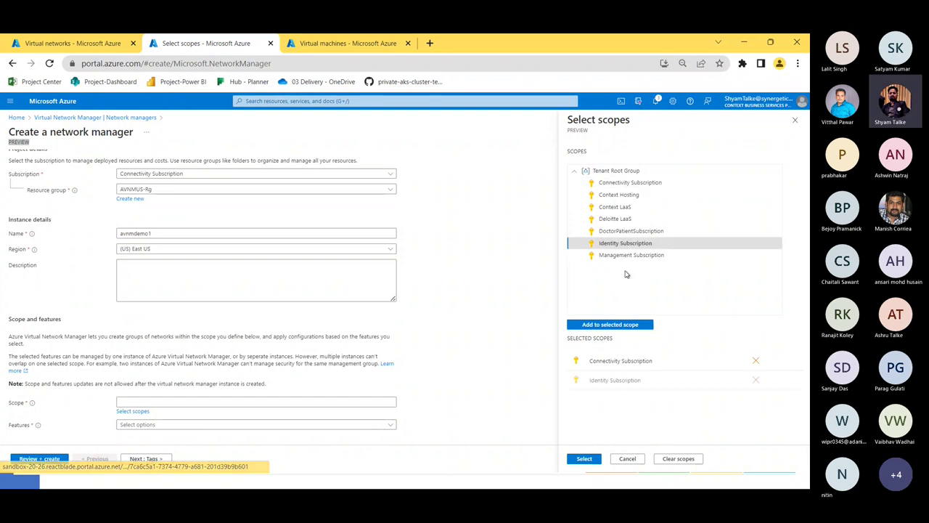
click(624, 255)
click(622, 326)
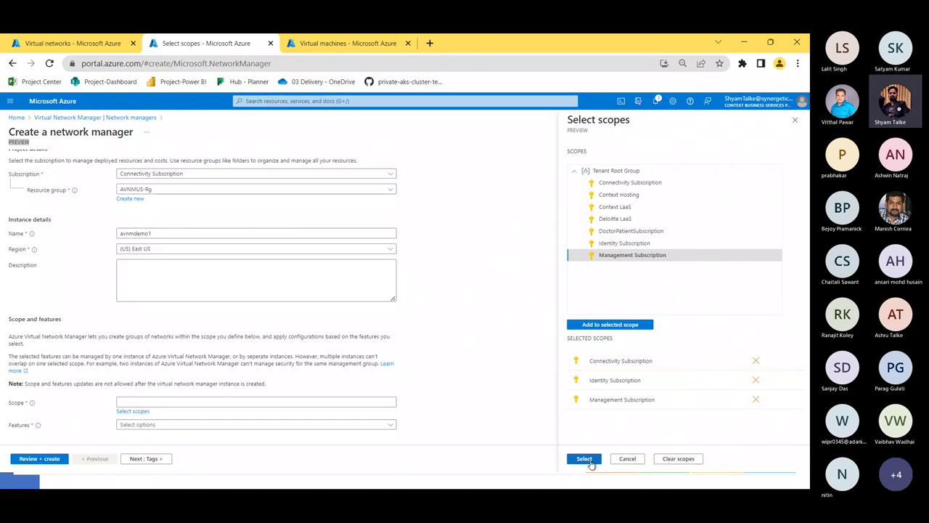
click(591, 464)
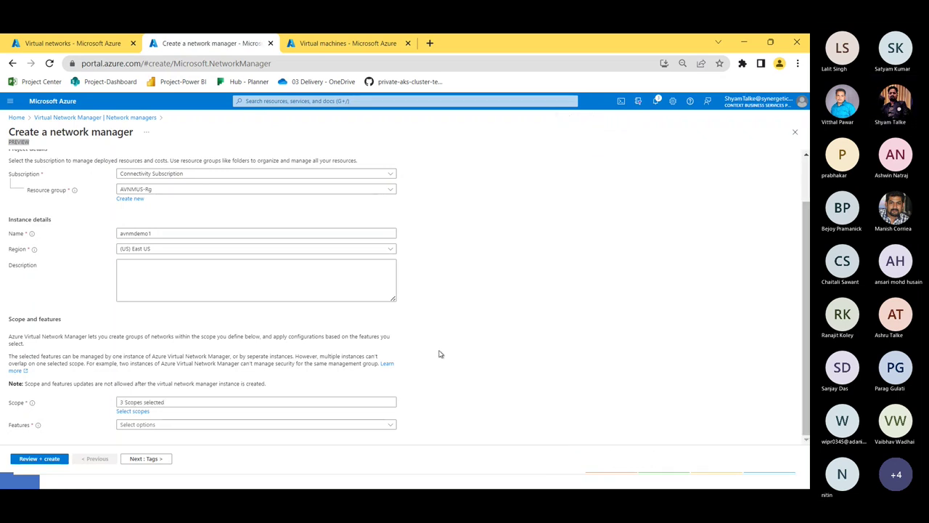
- Enable the Connectivity and Security admin features, skip tags, and proceed to Review + create validation
click(329, 425)
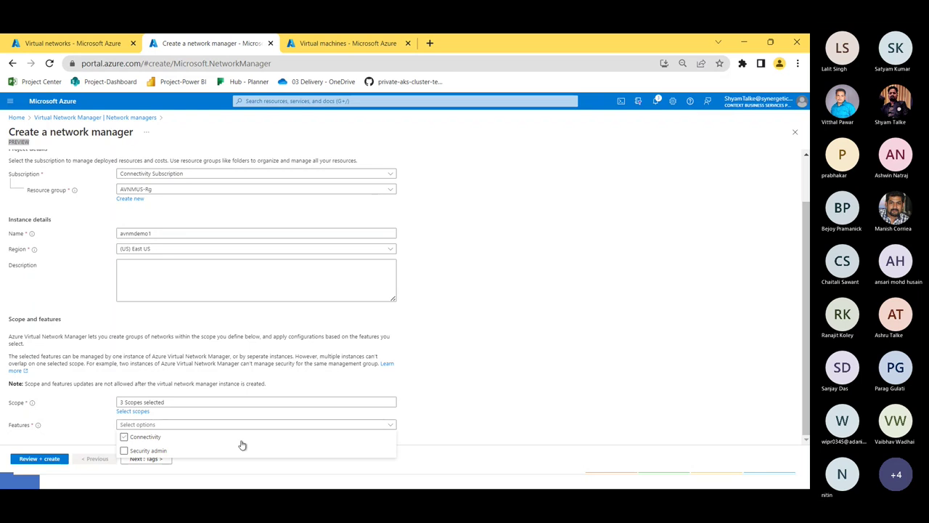
click(124, 438)
click(124, 451)
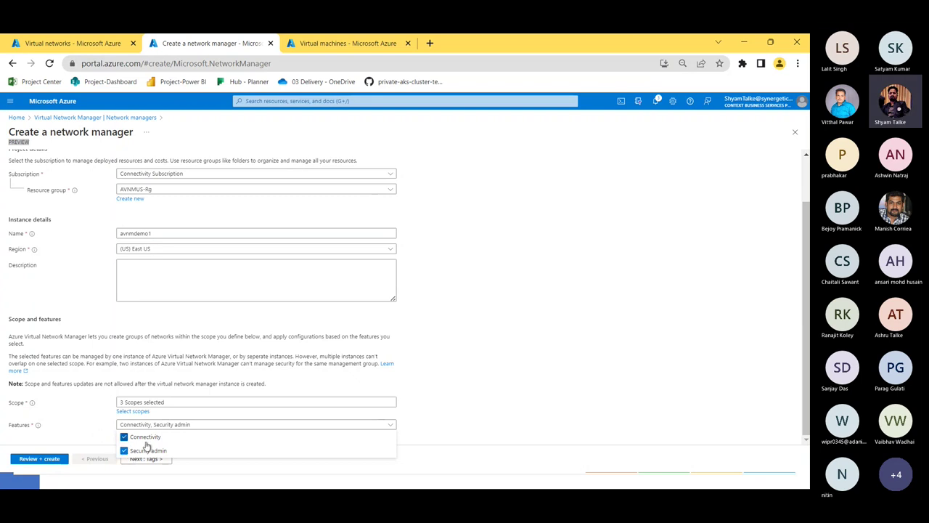
click(83, 423)
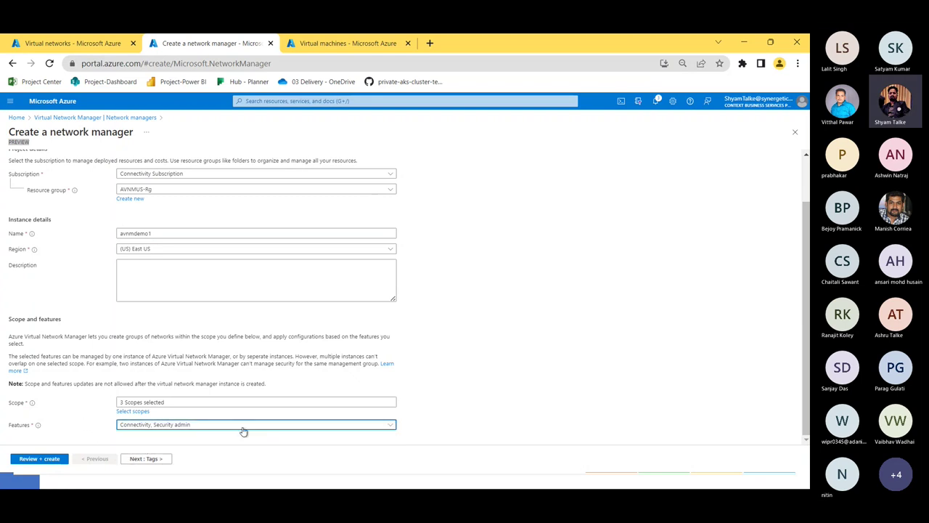
click(151, 459)
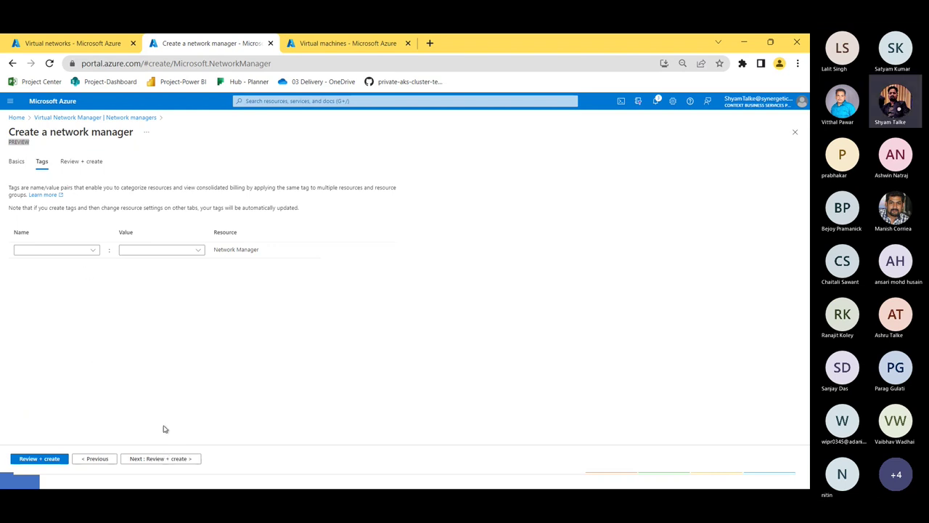
click(163, 460)
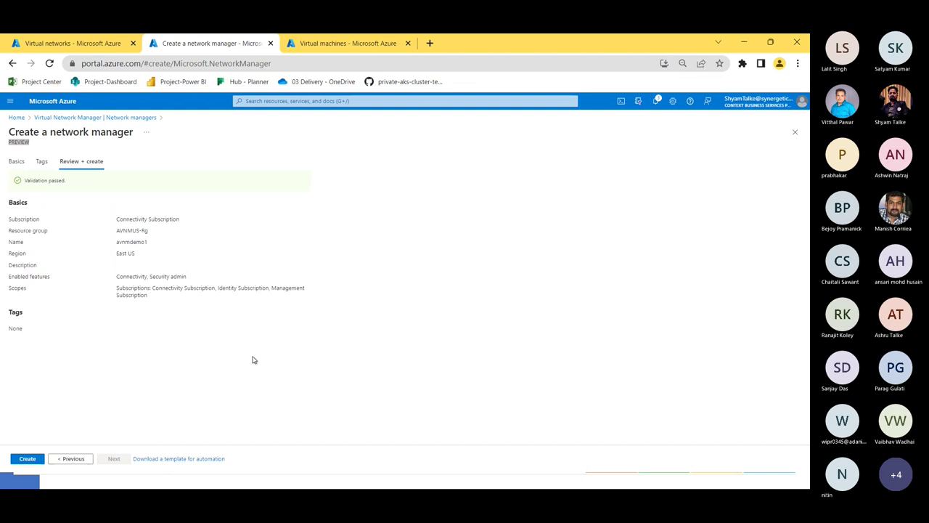
- Submit the avnmdemo1 network manager for deployment and check back on the other portal tab
click(42, 460)
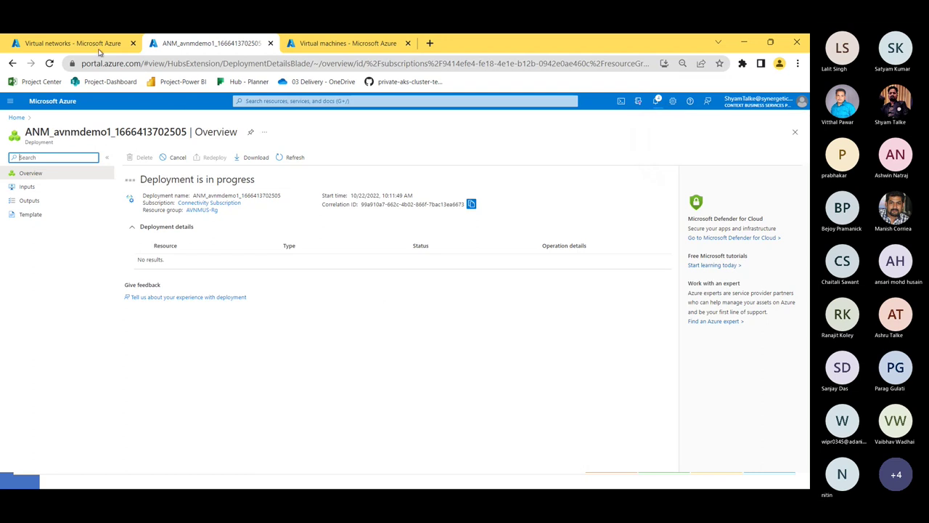
click(100, 48)
- Highlight the demo VMs' addresses and locations in the VM list, then return to MobaXterm
click(343, 43)
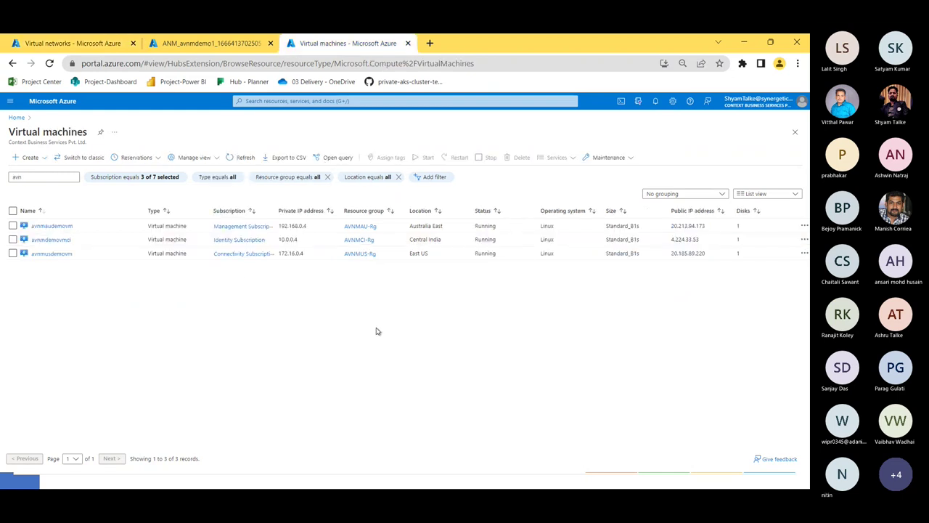
triple_click(472, 225)
click(499, 295)
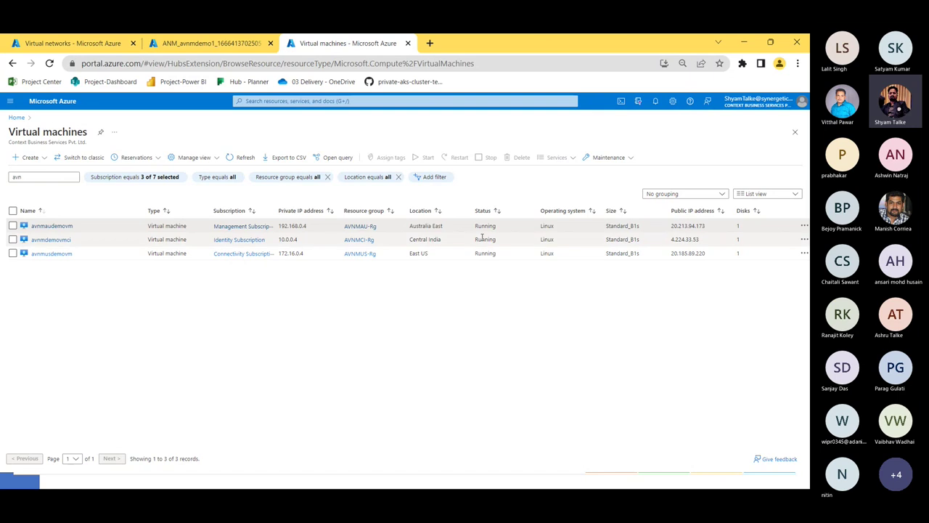
drag(480, 224, 498, 254)
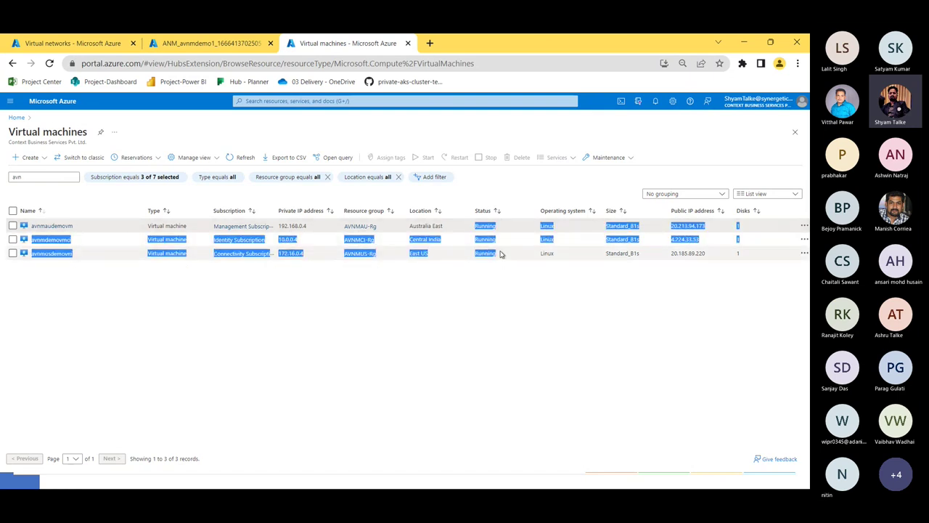
click(498, 303)
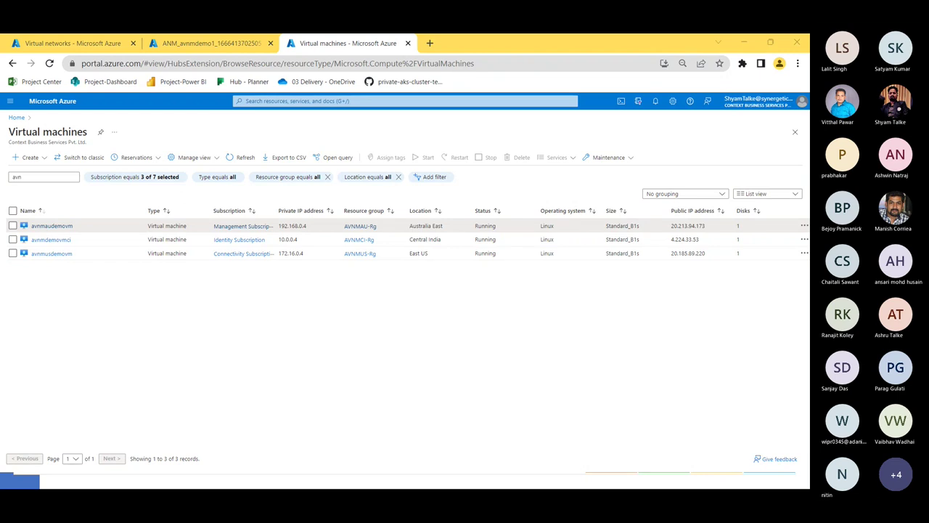
key(alt+Tab)
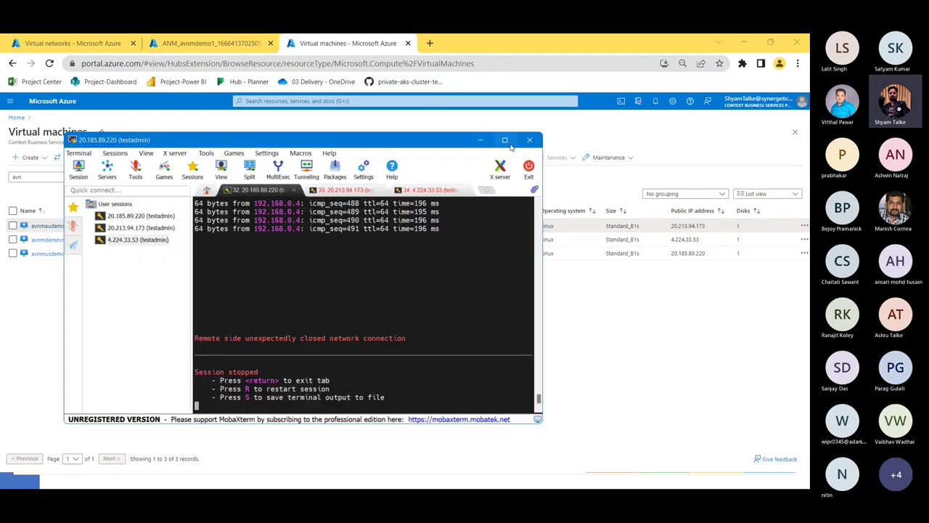
- Close the two stopped sessions and log back into 20.185.89.220, saving the password but no master password
click(506, 140)
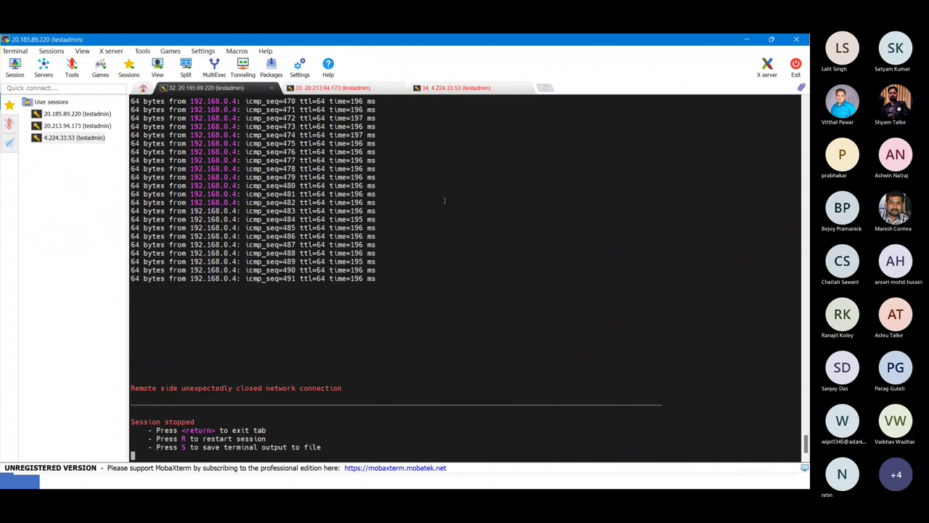
key(Return)
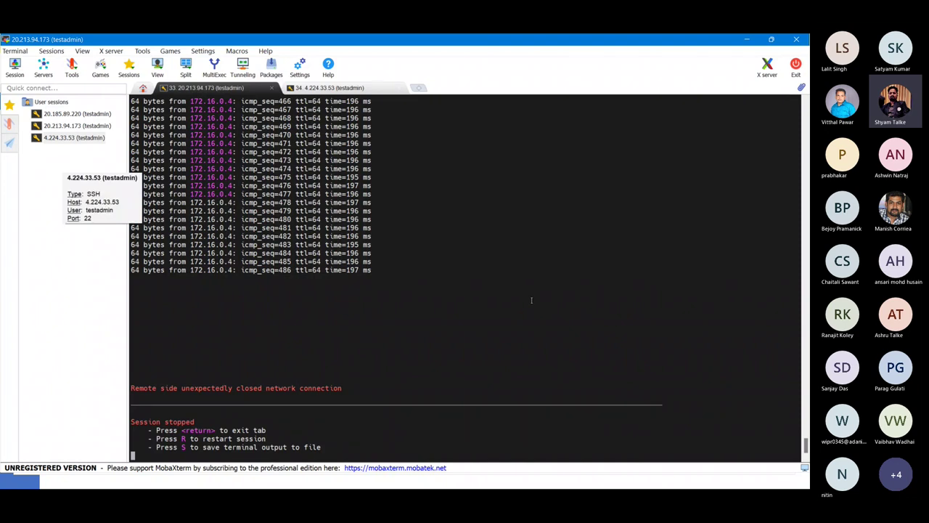
key(Return)
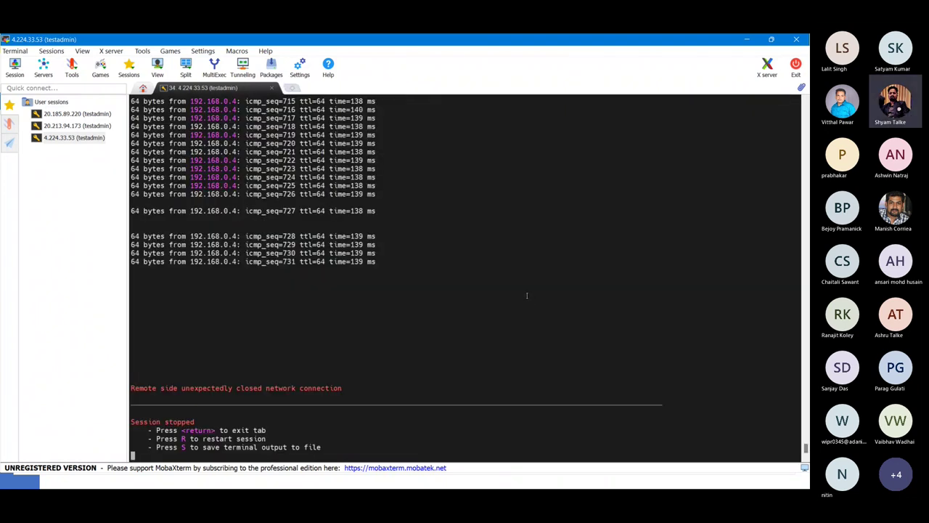
double_click(90, 119)
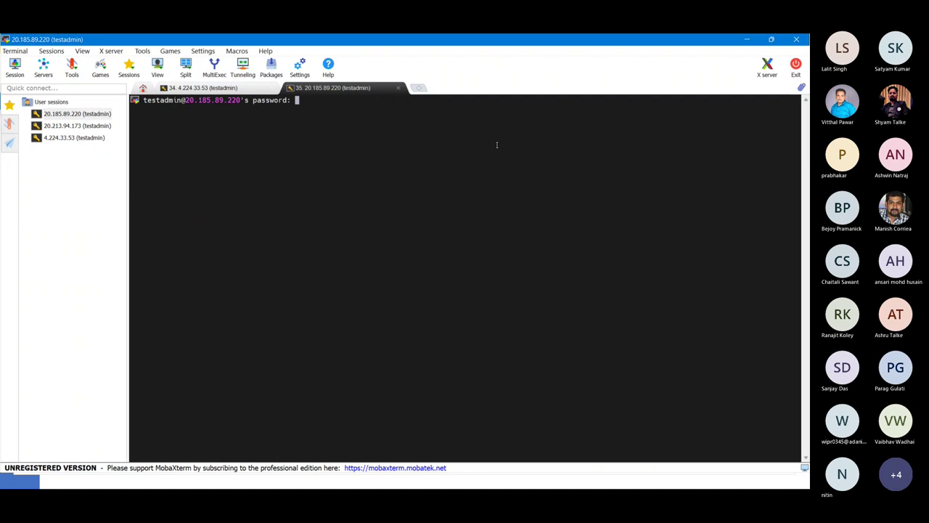
key(Return)
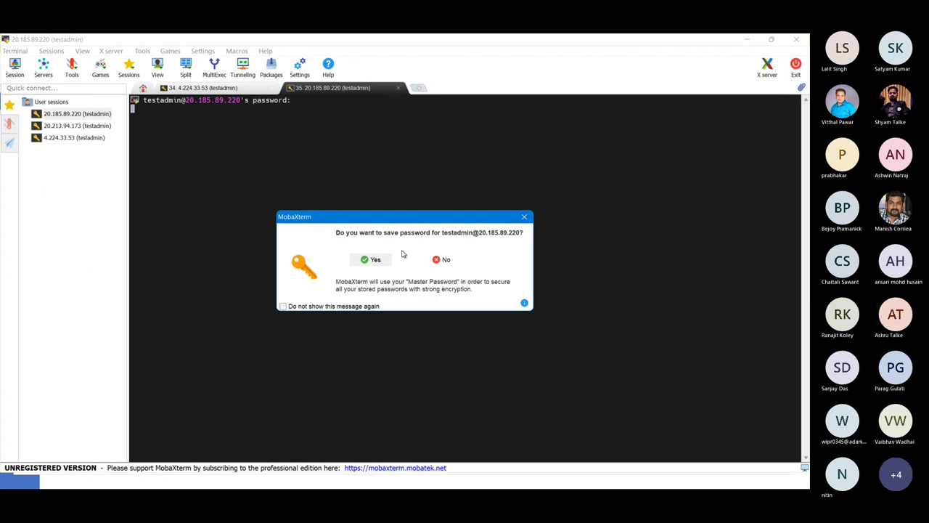
click(387, 256)
click(459, 375)
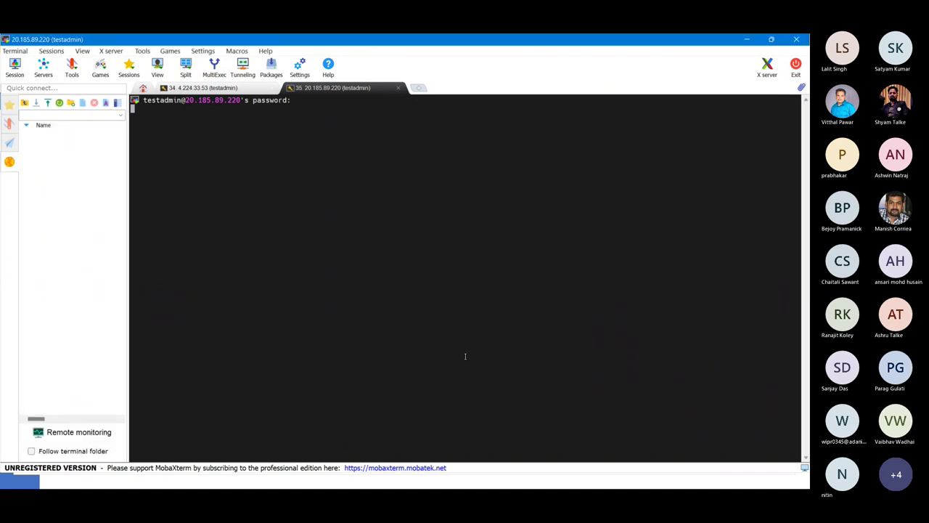
click(8, 104)
- Log into 20.213.94.173 from the saved sessions, saving the password and skipping the master password
double_click(76, 125)
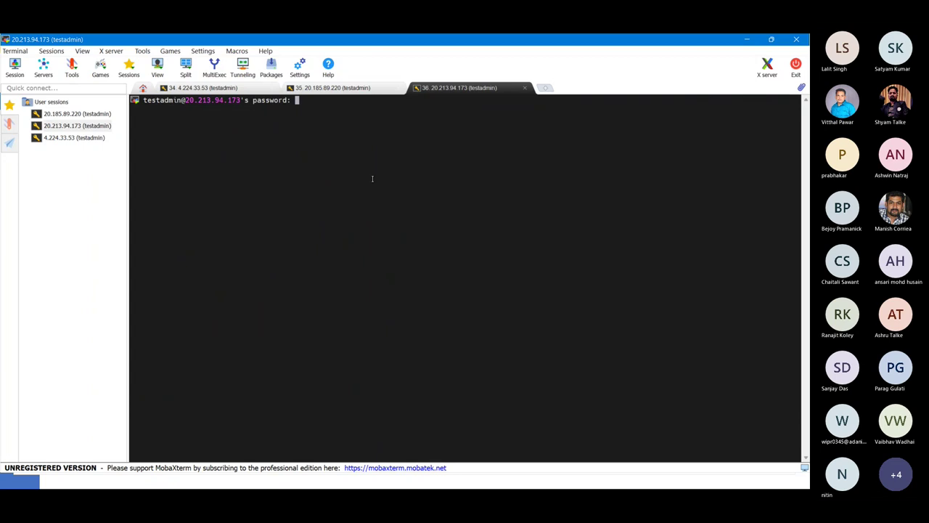
key(Return)
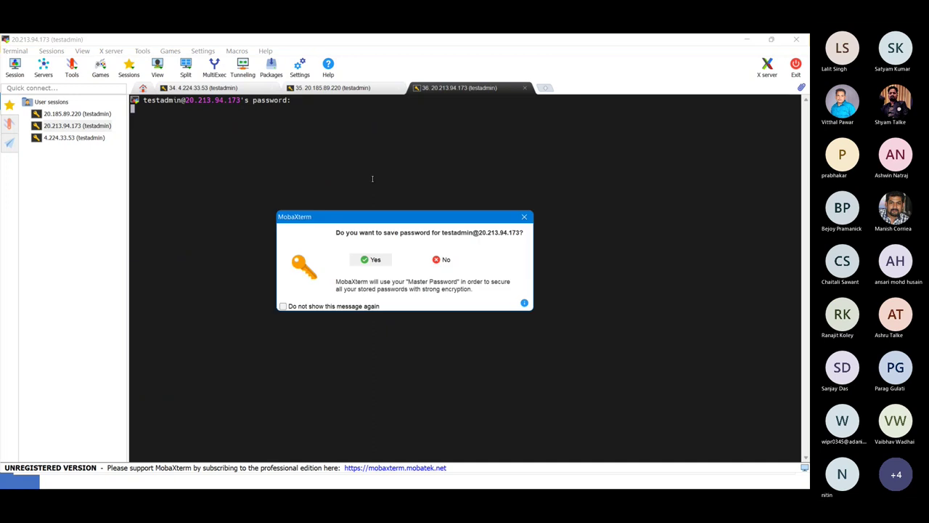
click(378, 264)
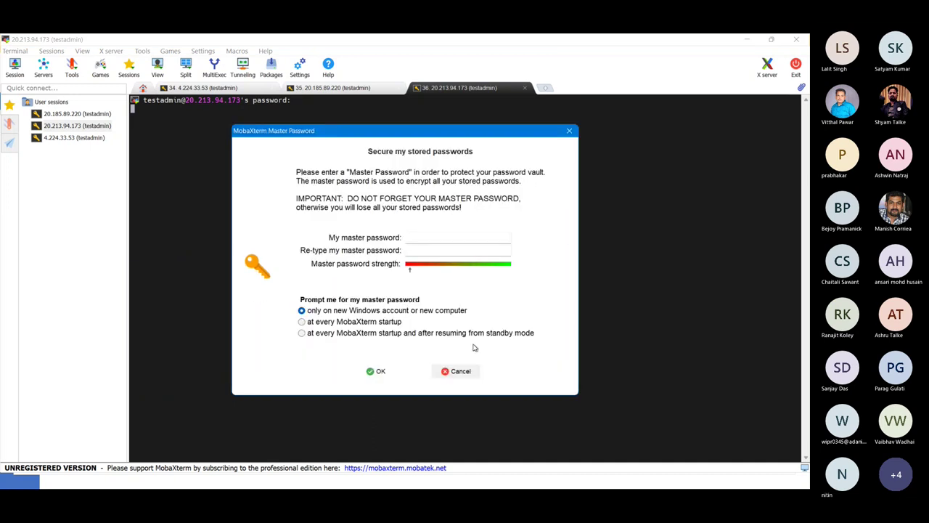
click(472, 370)
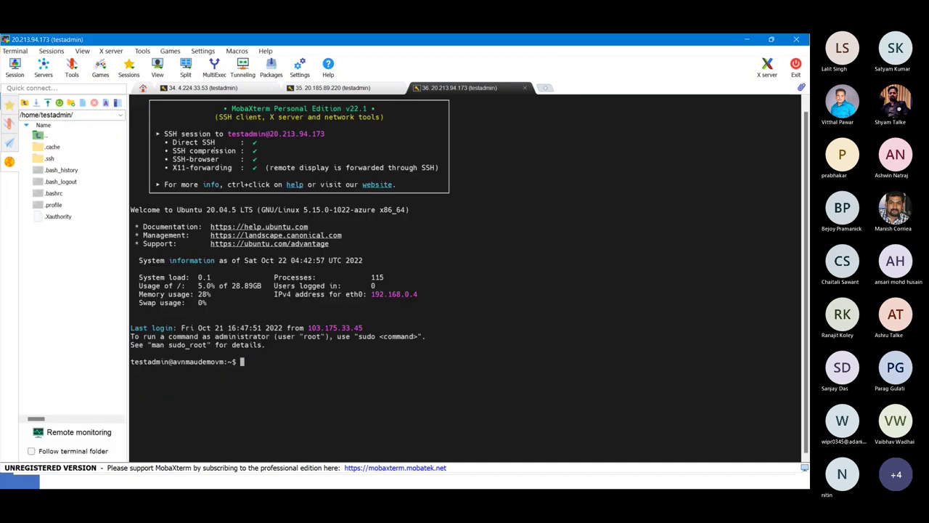
click(9, 105)
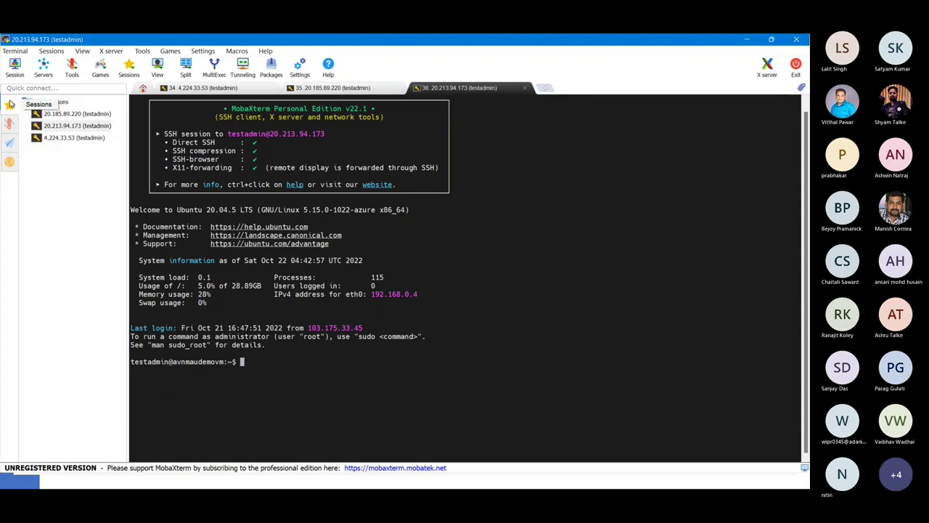
- Log into 4.224.33.53 the same way, saving the password and declining a master password
double_click(79, 139)
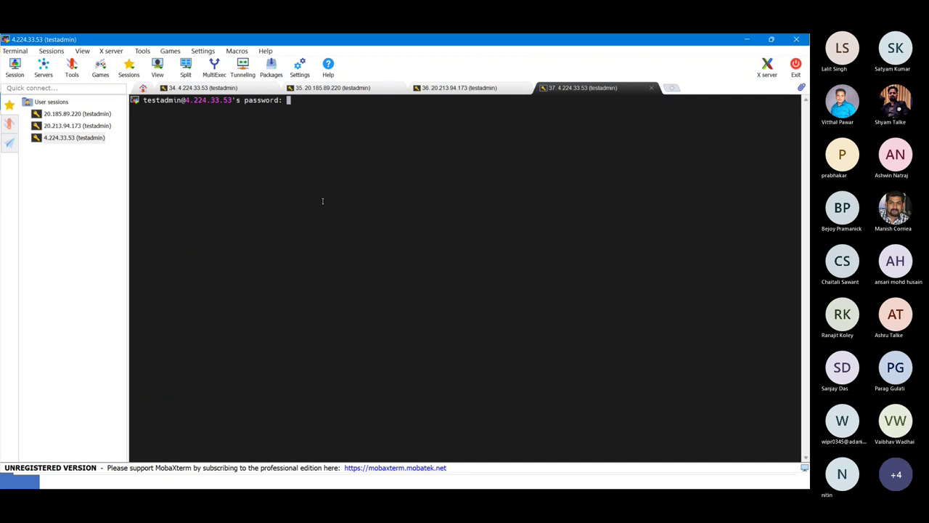
key(Return)
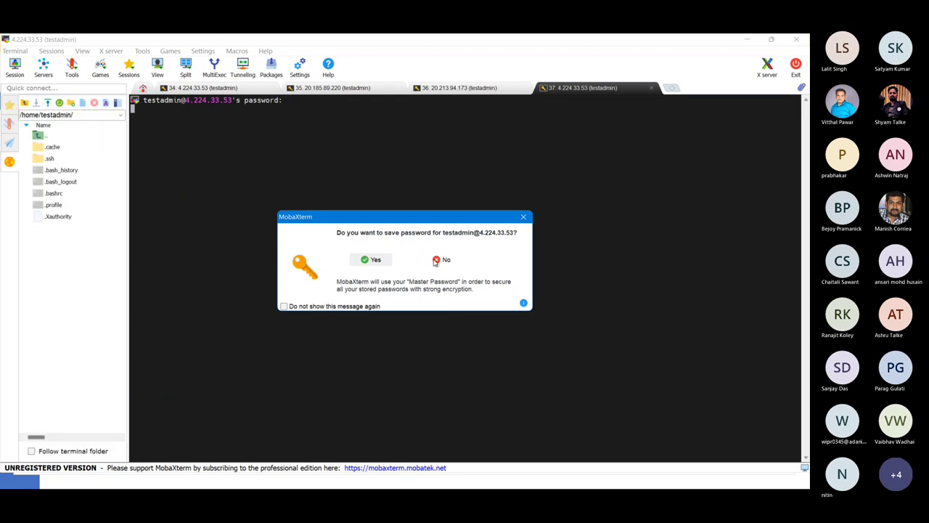
click(389, 264)
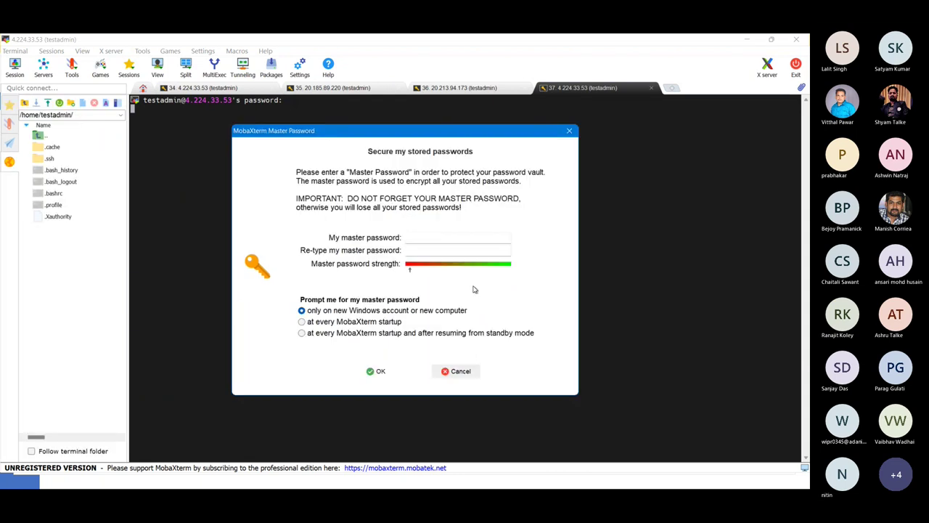
click(468, 373)
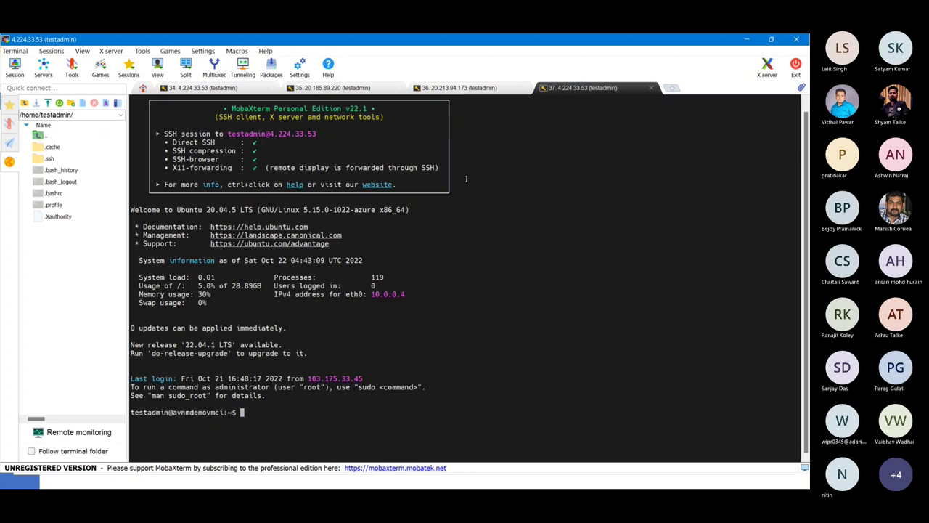
click(9, 105)
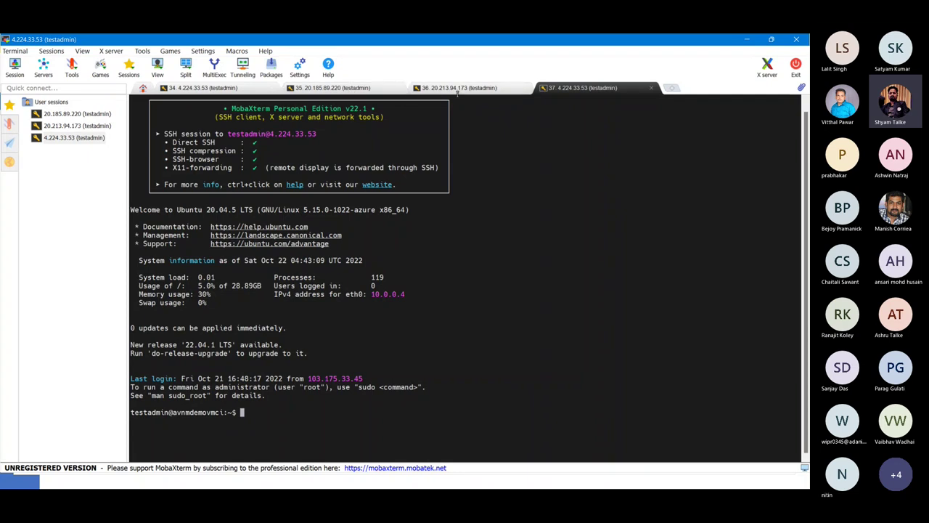
- Close the stopped 4.224.33.53 session and show the first server's private IP, 172.16.0.4, with hostname -I
click(236, 88)
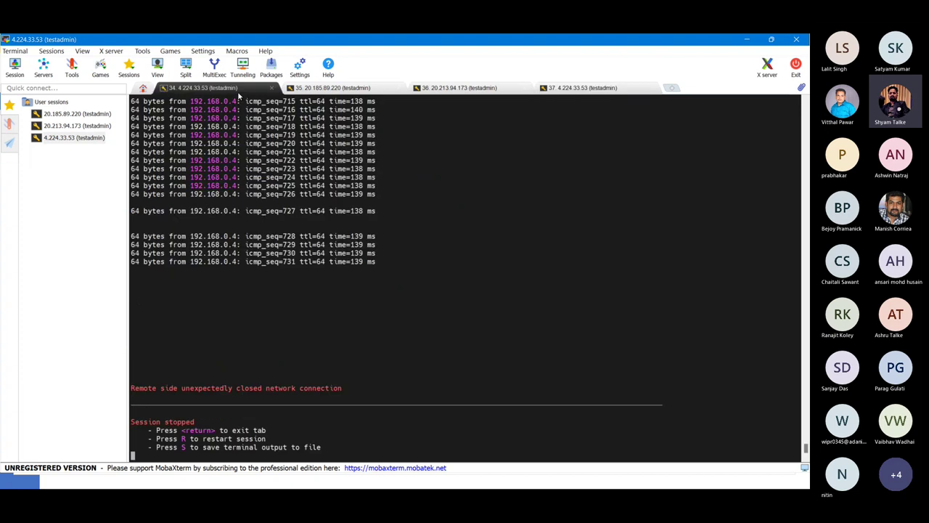
click(271, 88)
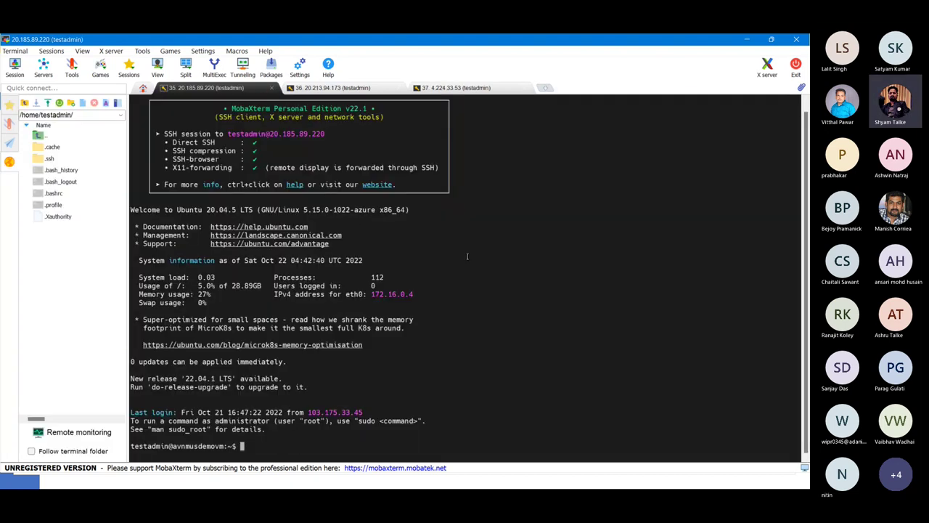
click(9, 104)
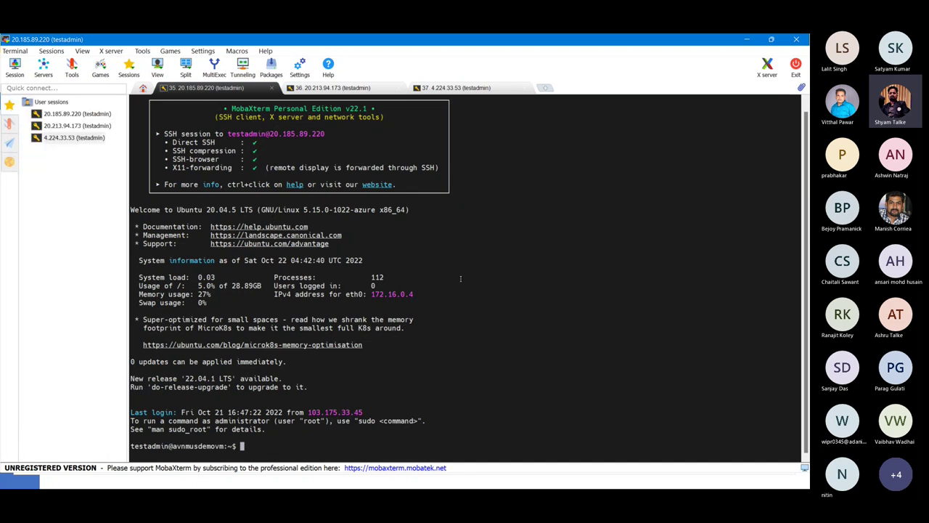
text(hostname )
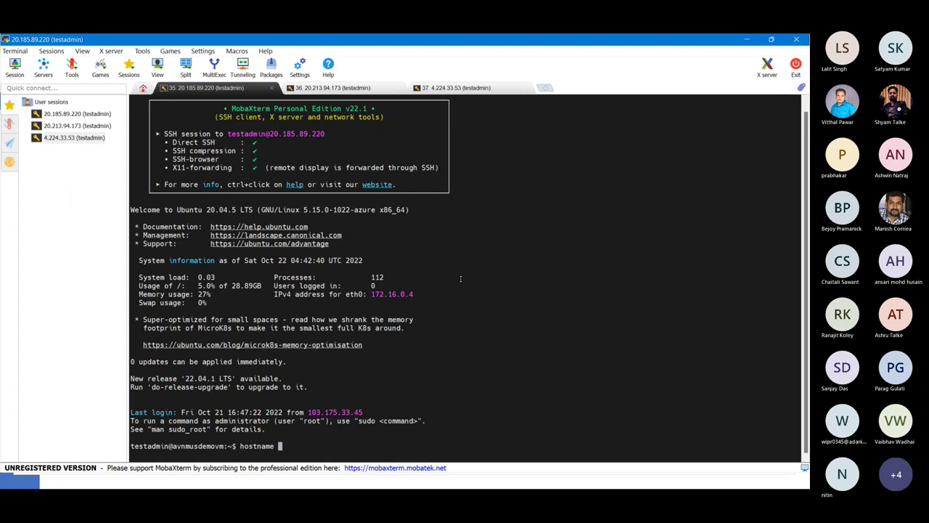
text(-I)
key(Return)
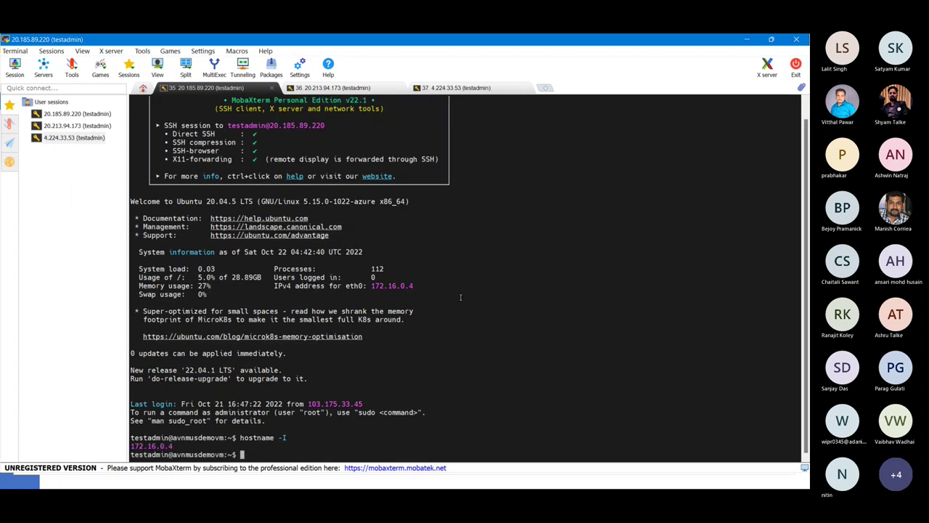
drag(139, 445, 173, 446)
- Show the private IPs of the other two servers with hostname -i: 192.168.0.4 and 10.0.0.4
click(320, 87)
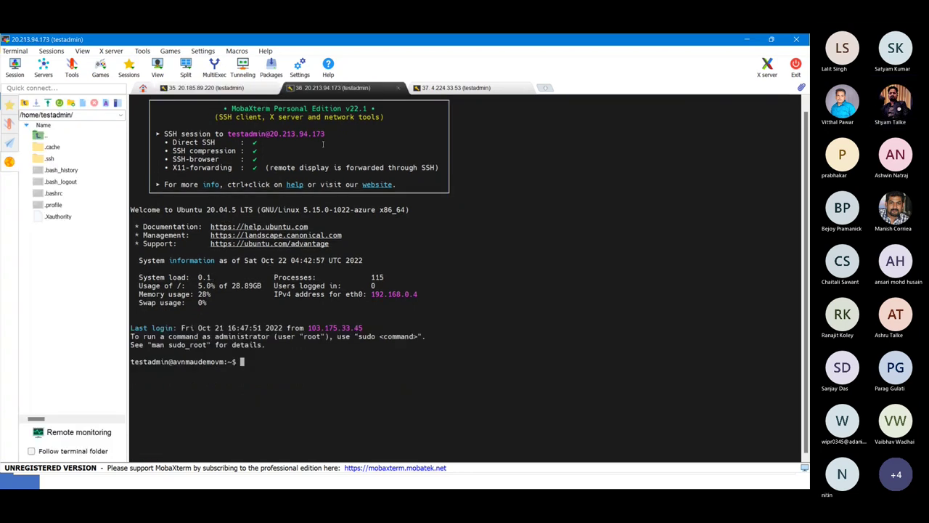
text(hostname -i)
key(Return)
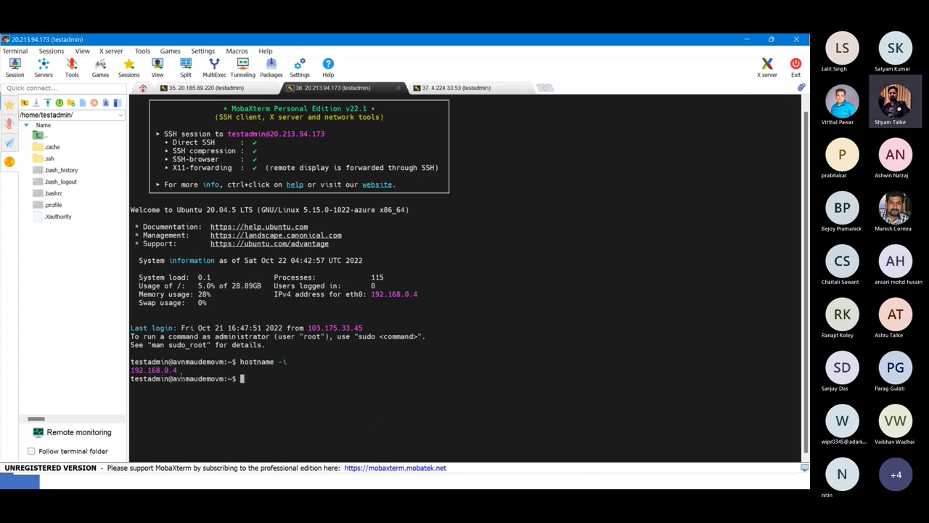
click(456, 87)
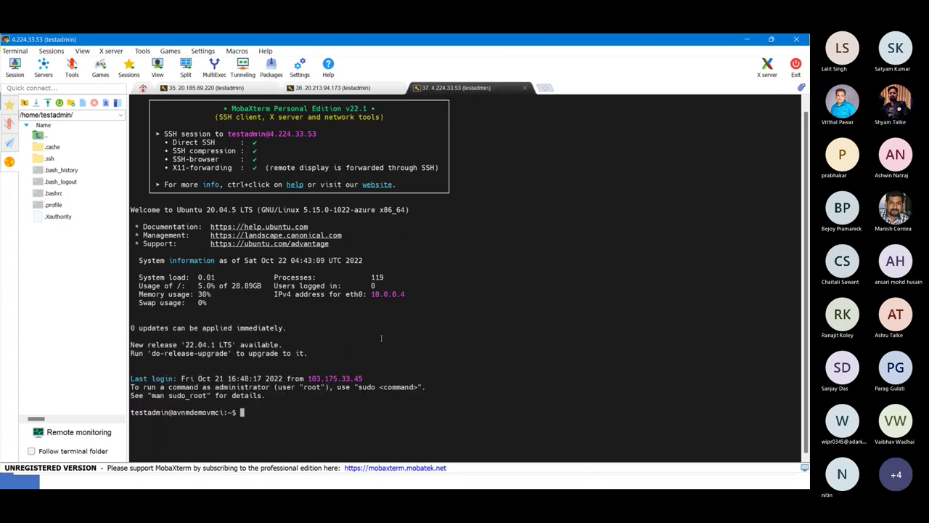
text(hostname -i)
key(Return)
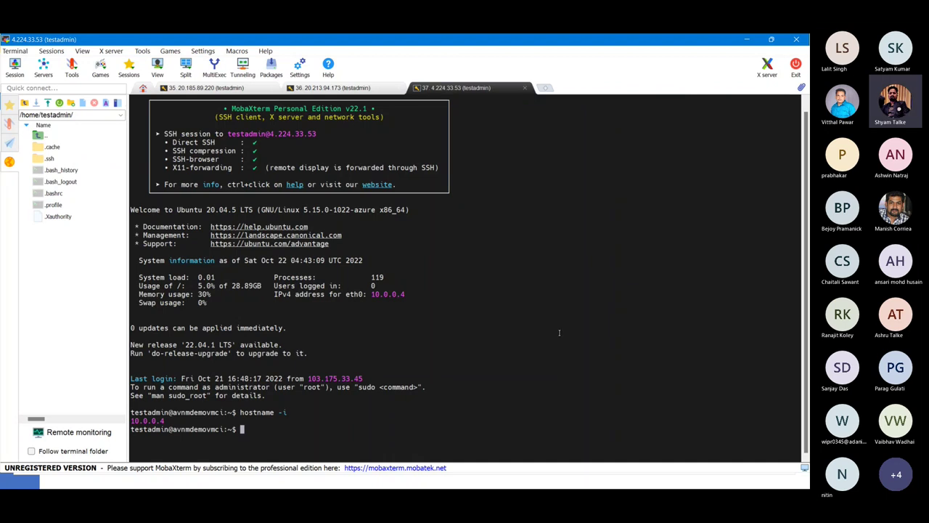
click(747, 39)
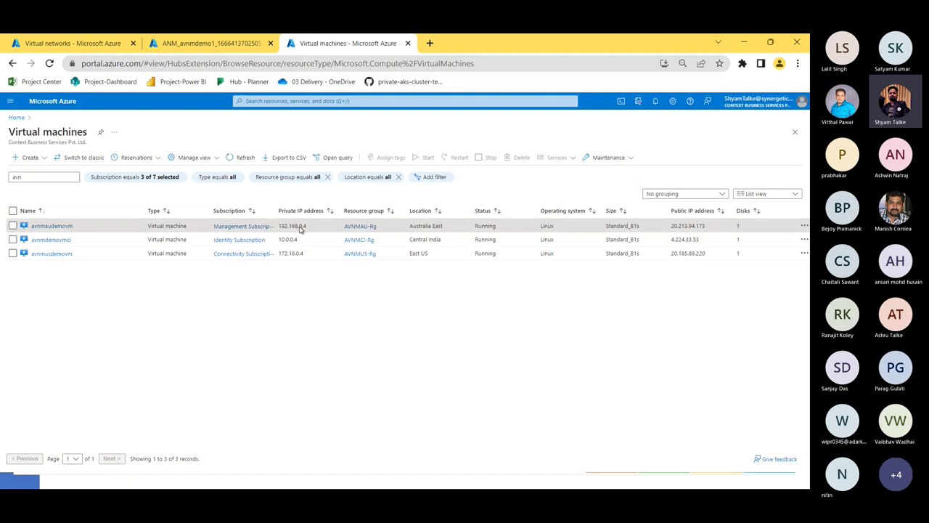
drag(279, 241, 299, 246)
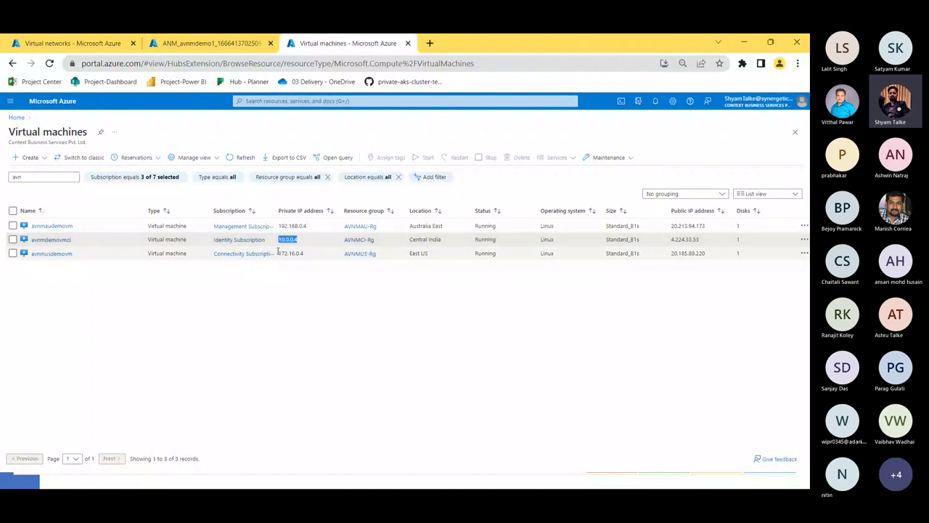
click(282, 256)
drag(281, 255, 303, 255)
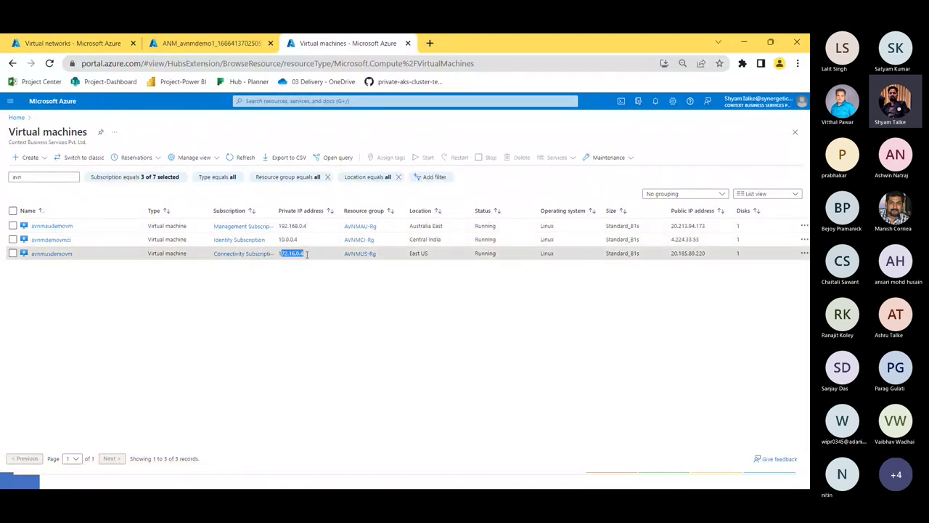
click(312, 320)
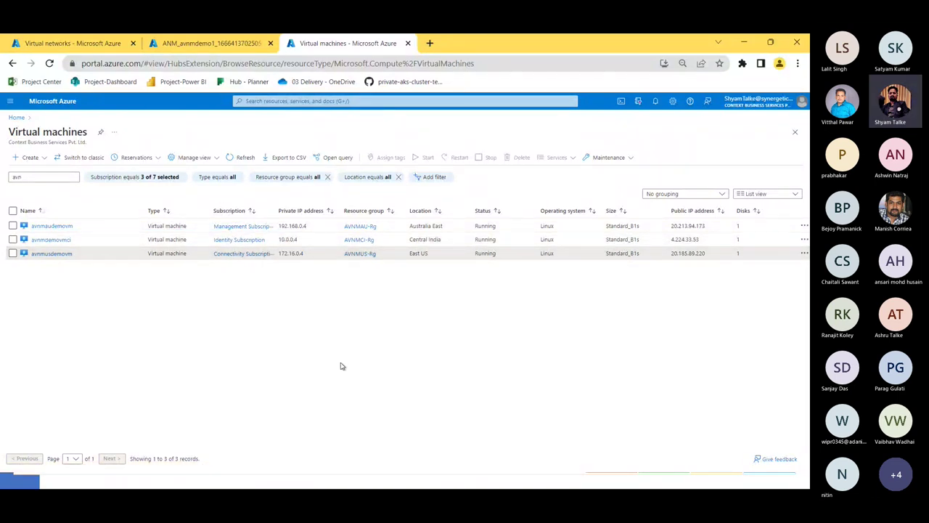
key(alt+Tab)
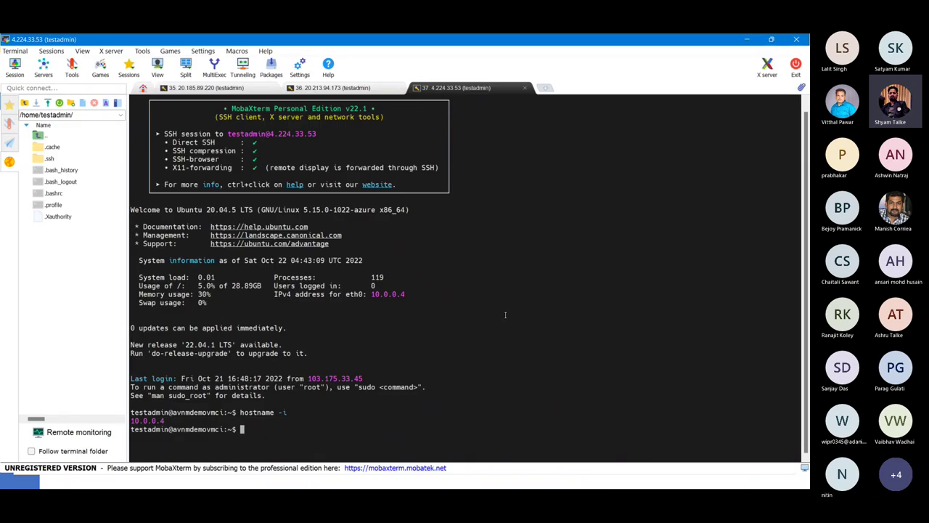
- From the 10.0.0.4 server, ping 192.168.0.4 and 172.16.0.4, stopping each ping
drag(131, 420, 162, 421)
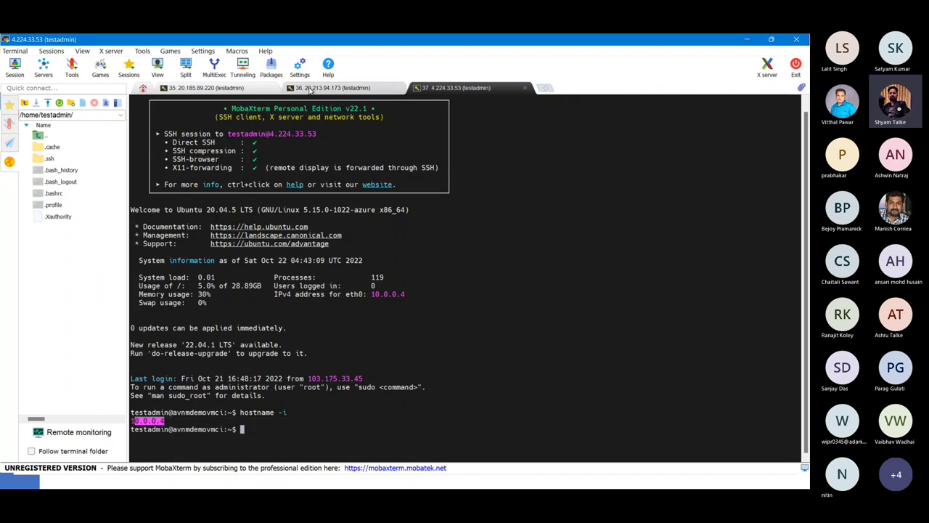
click(608, 412)
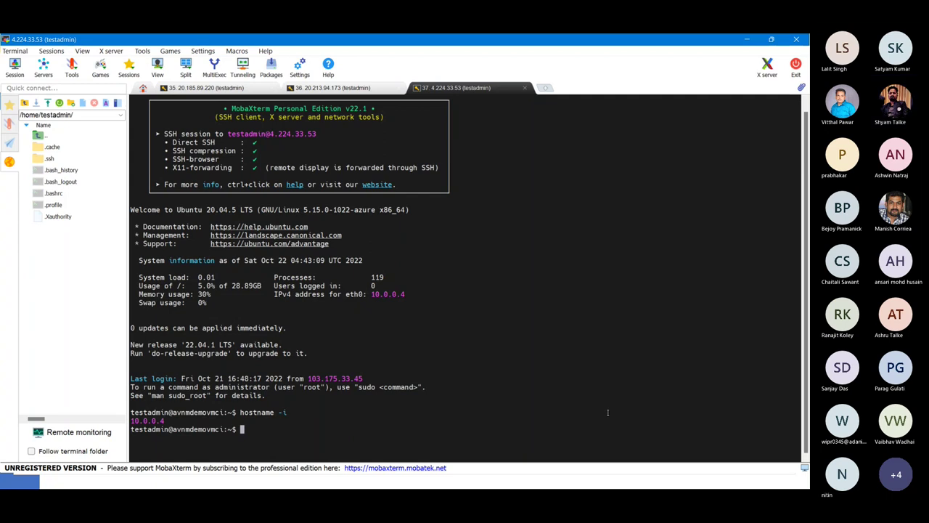
text(Pin)
key(BackSpace)
key(BackSpace)
key(BackSpace)
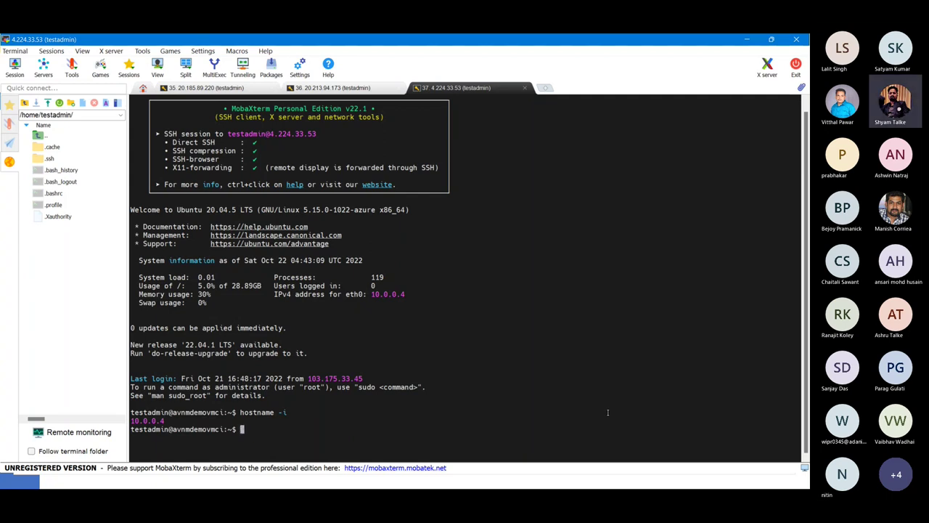
text(ping 192.168.0.4)
key(Return)
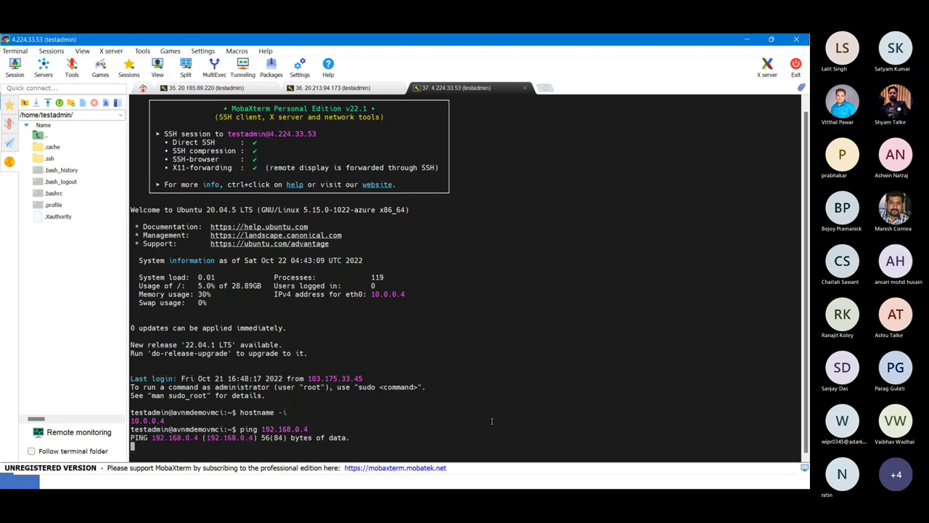
key(ctrl+c)
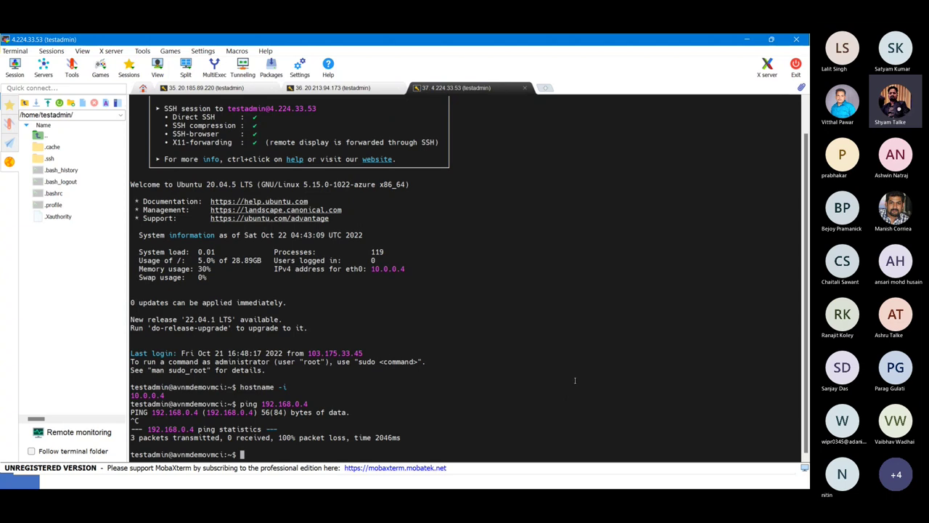
text(ping 172.1)
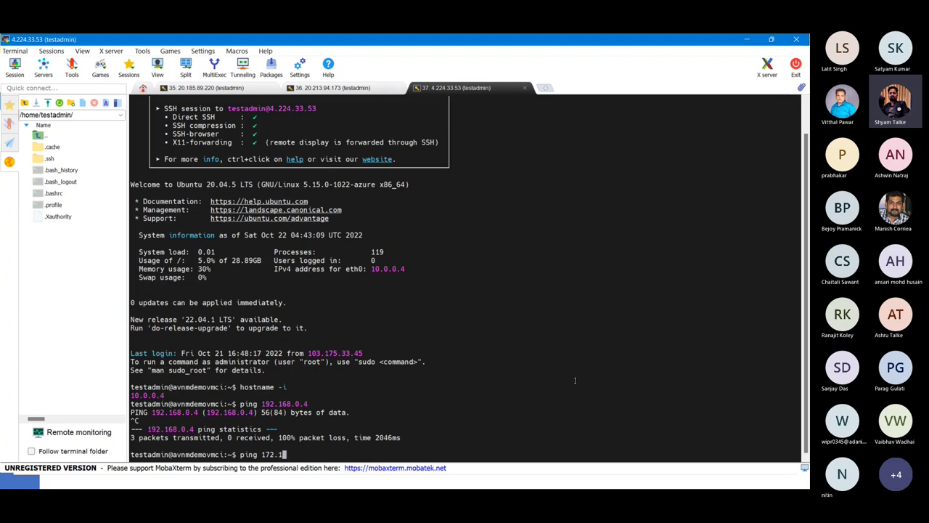
text(6.0.4)
key(Return)
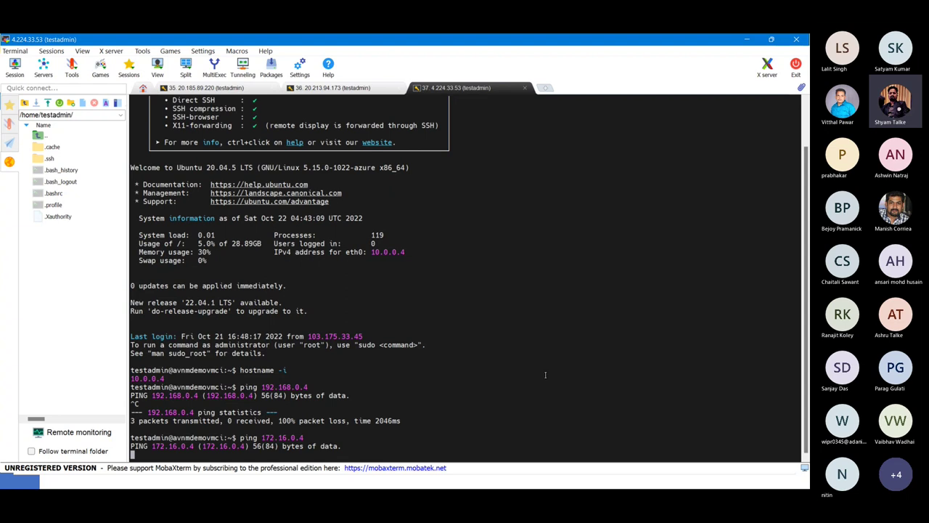
key(ctrl+c)
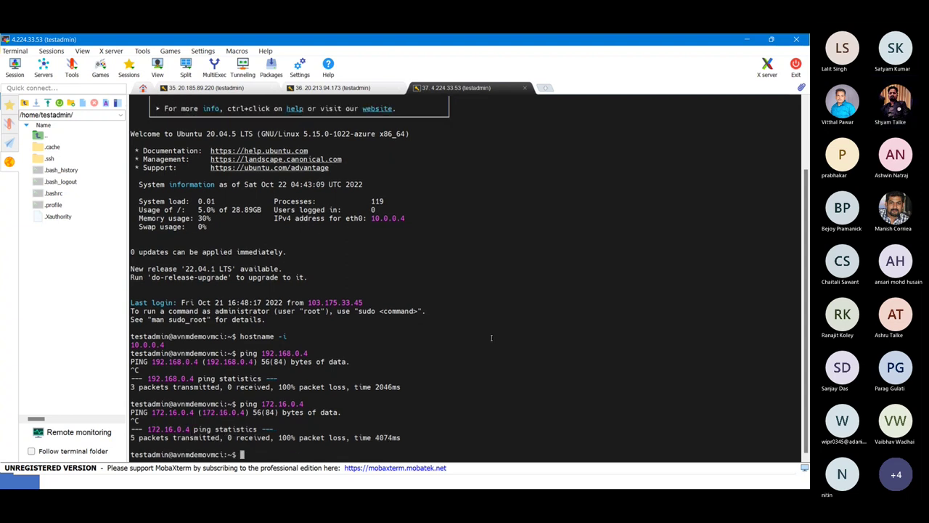
- Ping 10.0.0.4 from the 172.16.0.4 and 192.168.0.4 servers, then minimize MobaXterm
click(224, 90)
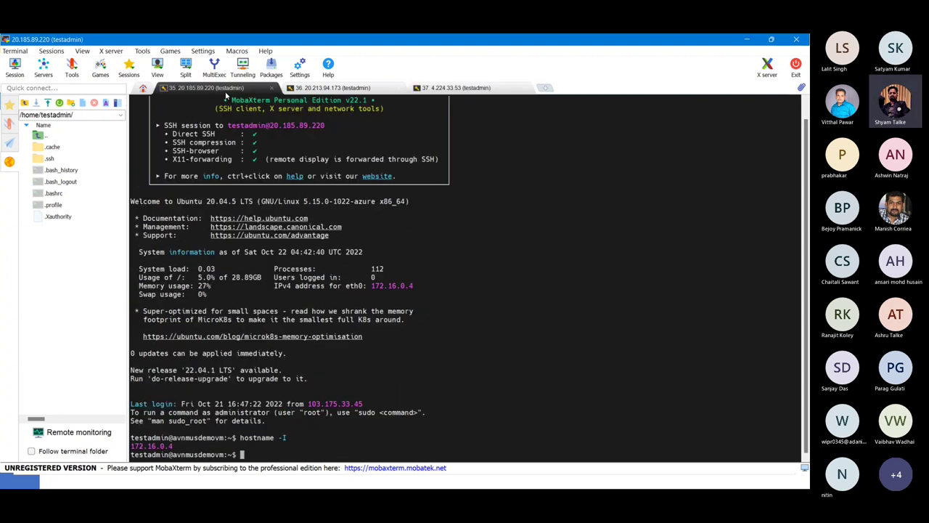
text(ping 10.0.0.4)
key(Return)
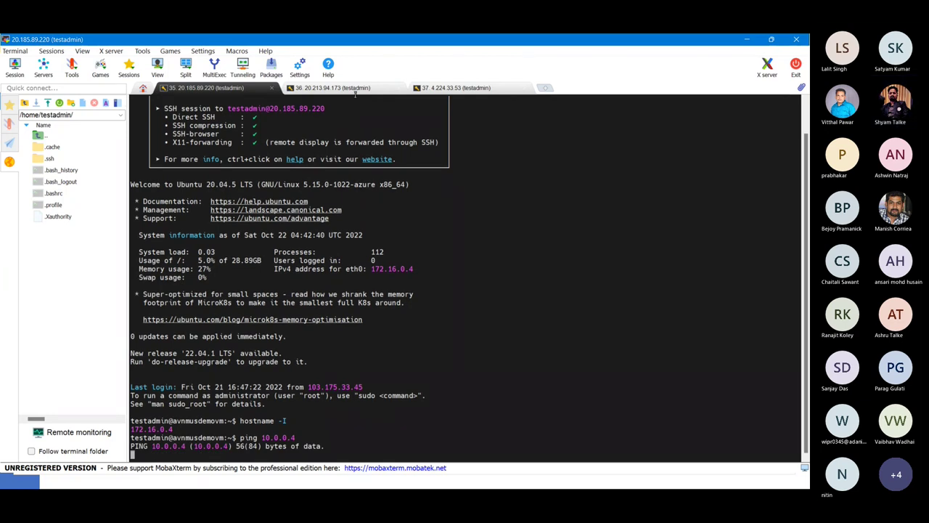
key(ctrl+Tab)
text(ping )
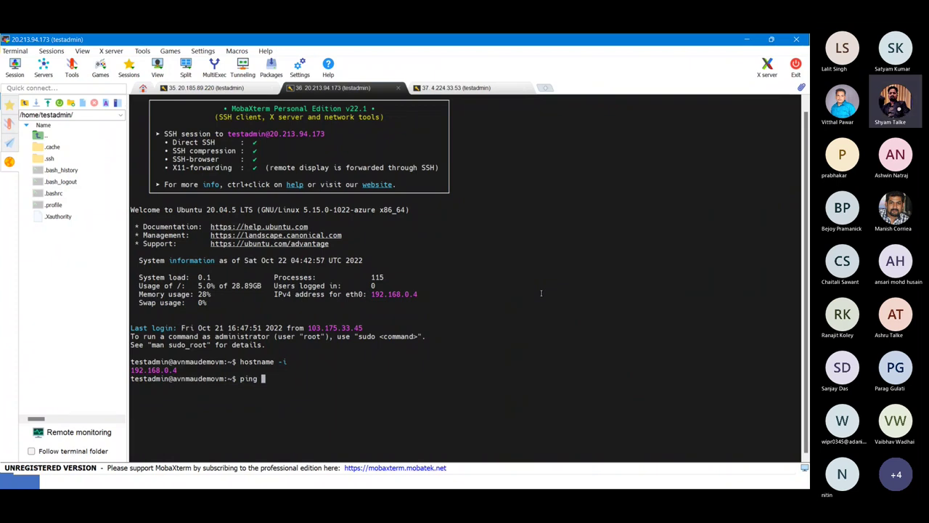
text(10.0.0.4)
key(Return)
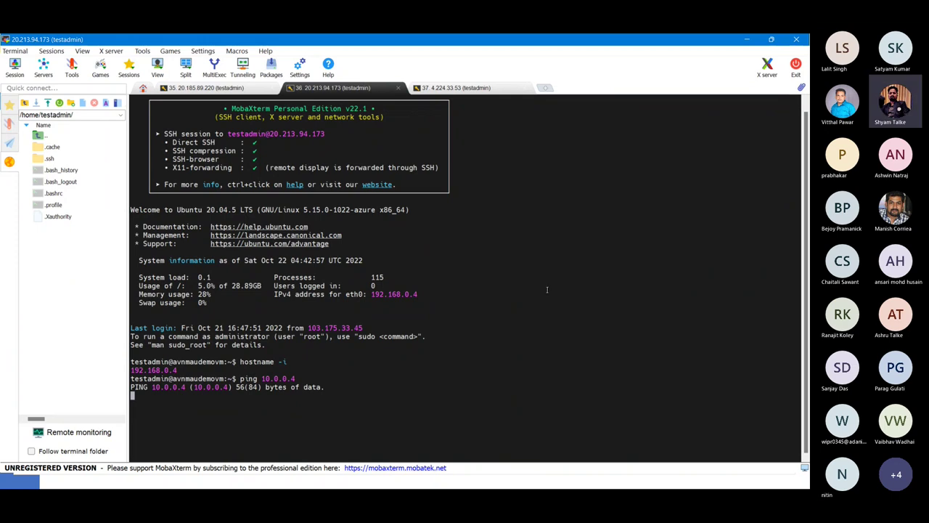
click(746, 39)
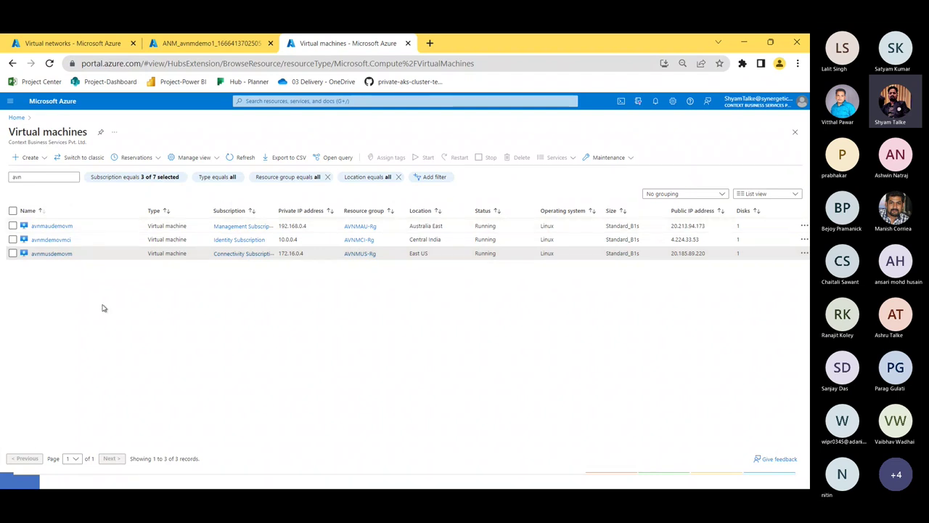
- Check the avnmaudemovm, avnmdemovmci and avnmusdemovm VM details, then return to the ANM_avnmdemo1 deployment
click(54, 226)
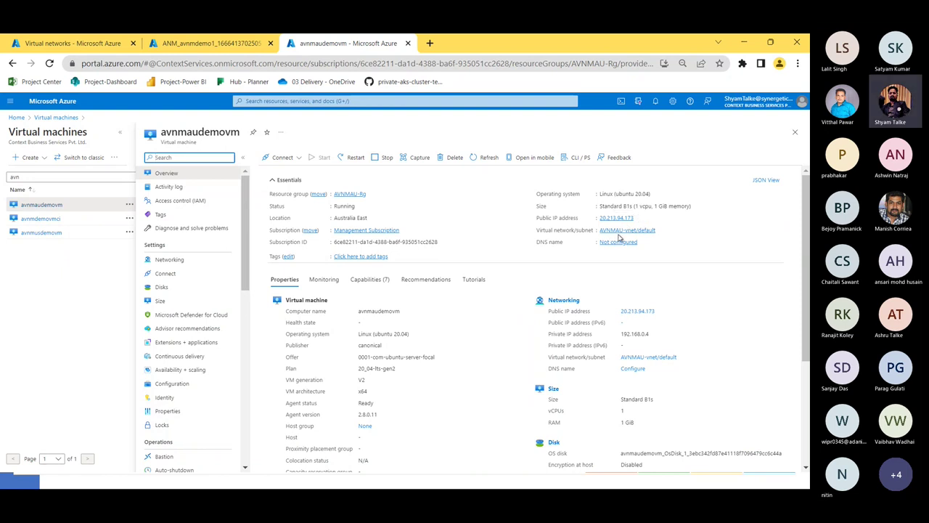
click(48, 220)
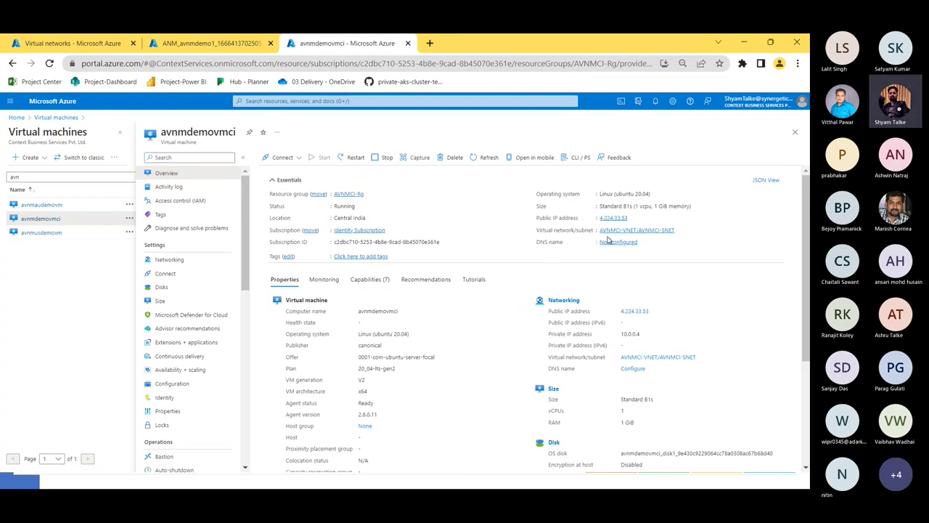
click(69, 233)
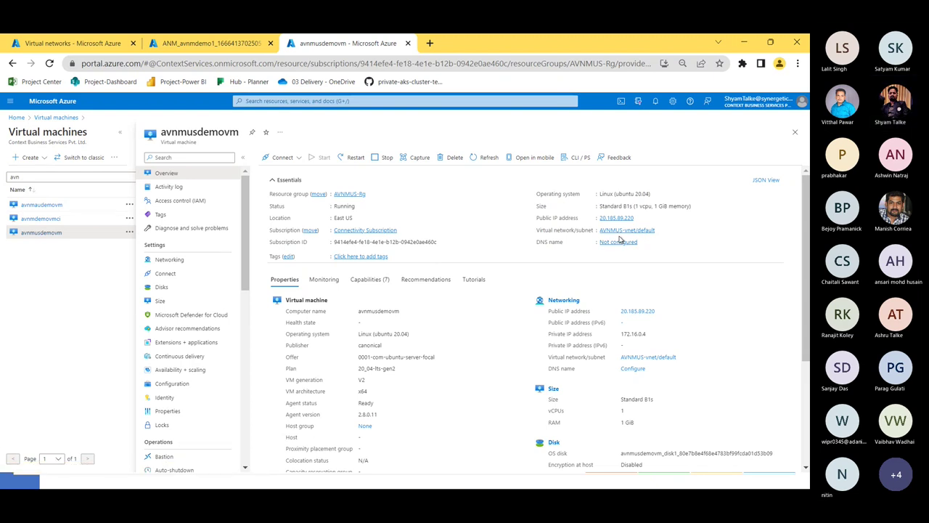
click(795, 133)
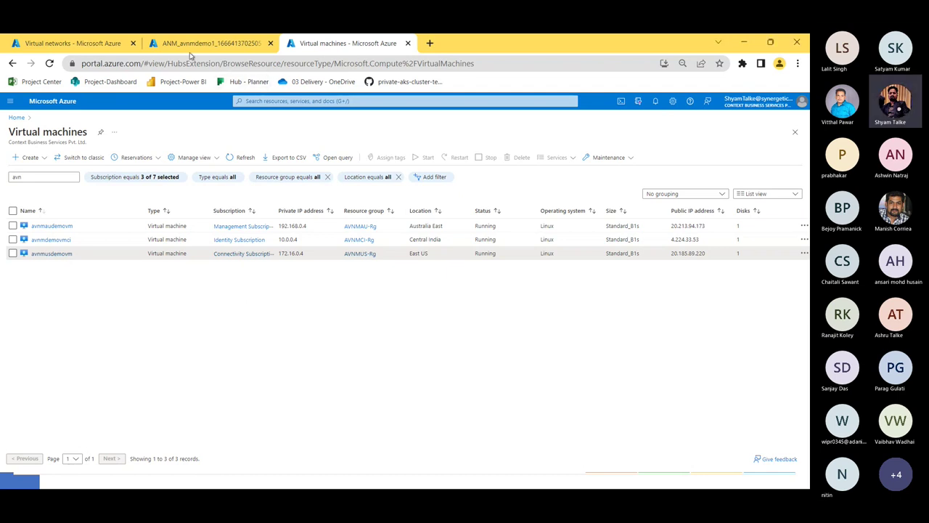
click(239, 44)
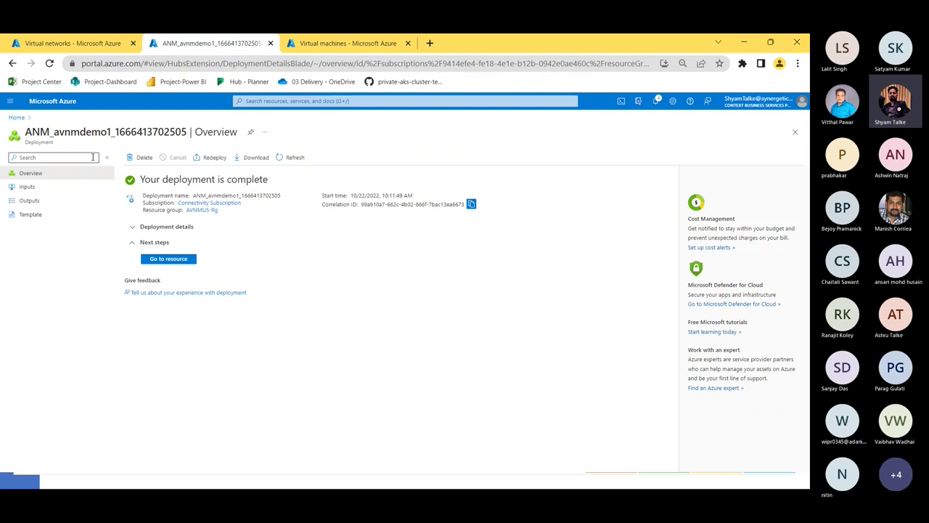
- Go to the avnmdemo1 resource, review its subscription ID, and view its empty Activity log
click(183, 262)
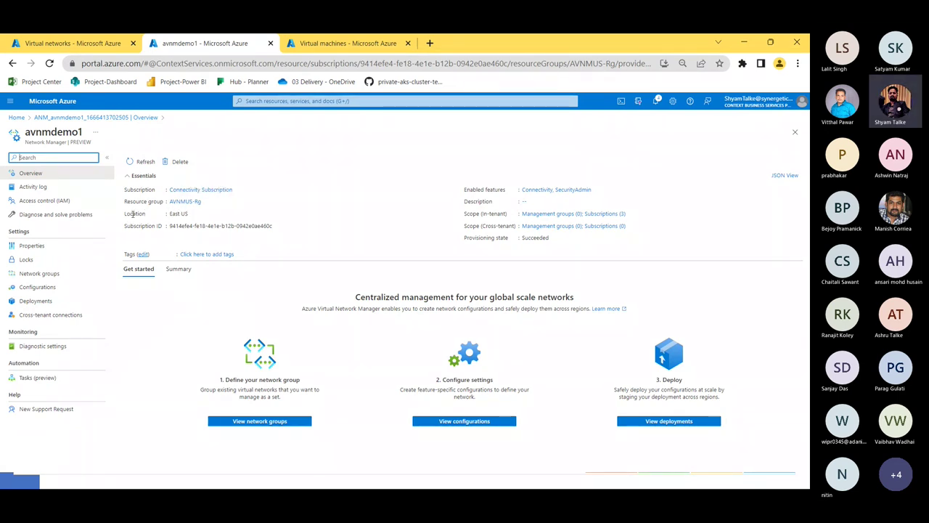
drag(169, 215, 247, 221)
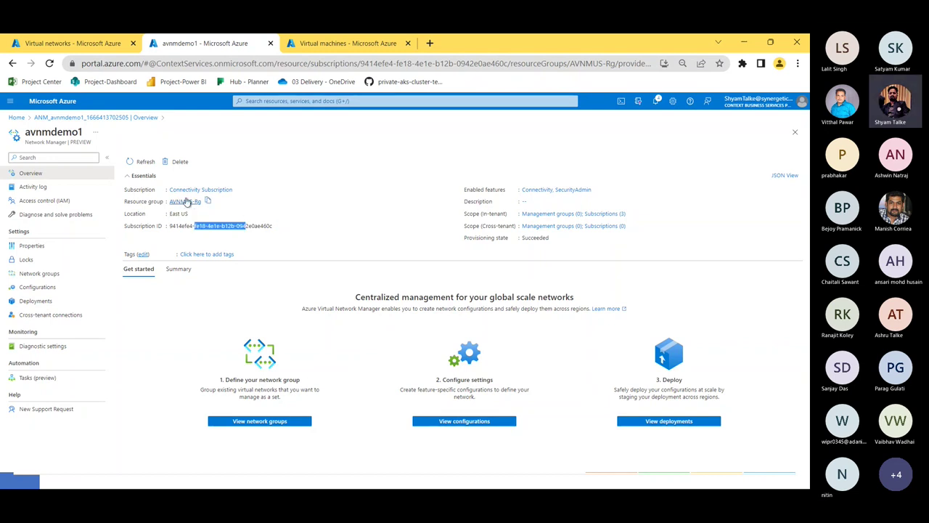
click(434, 223)
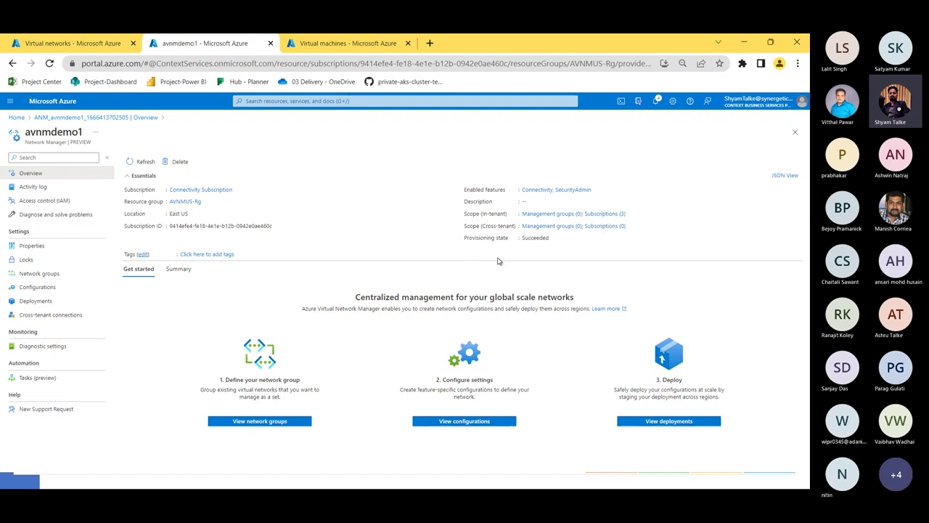
click(45, 188)
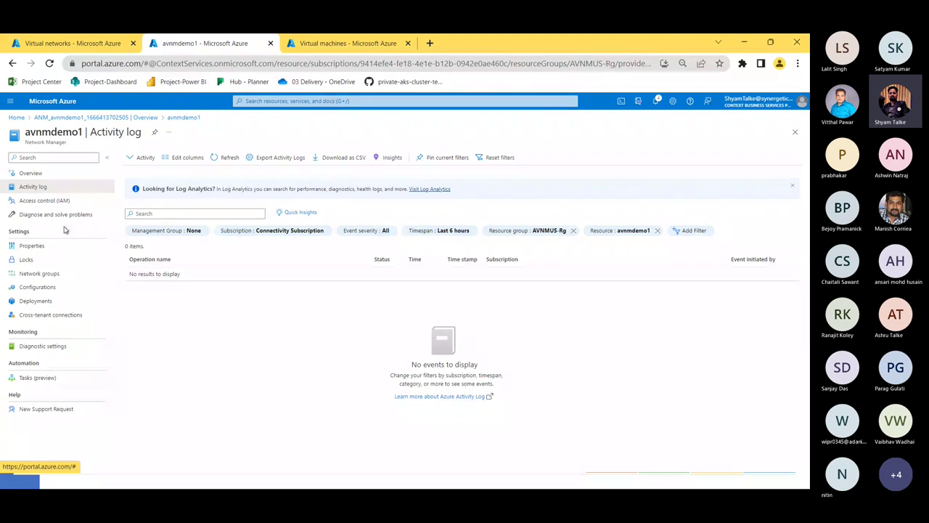
- Browse avnmdemo1's Access control (IAM), Diagnose and solve problems, Properties and Locks pages, ending on Network groups
click(43, 202)
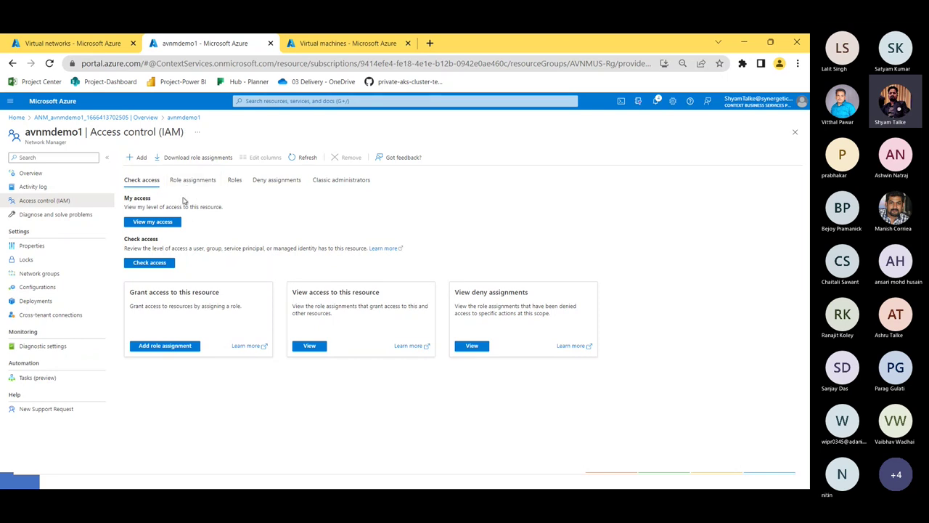
click(65, 215)
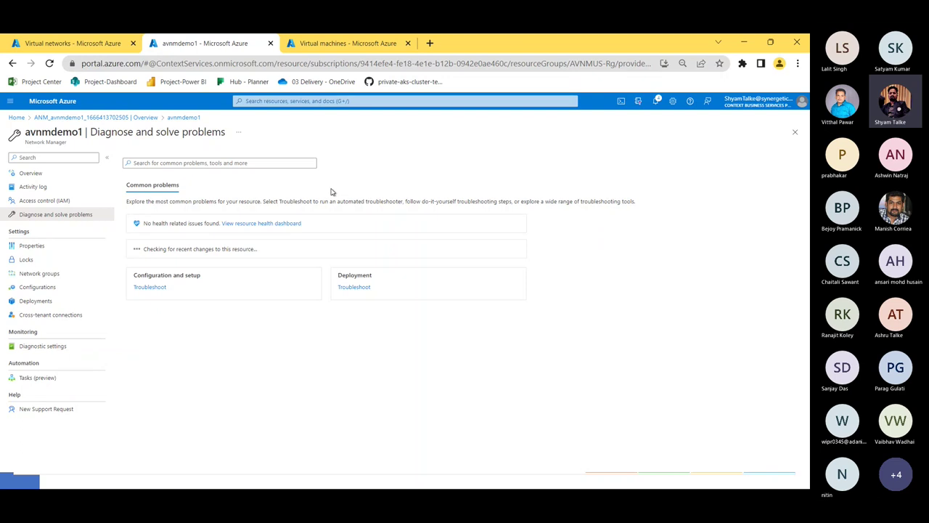
click(52, 248)
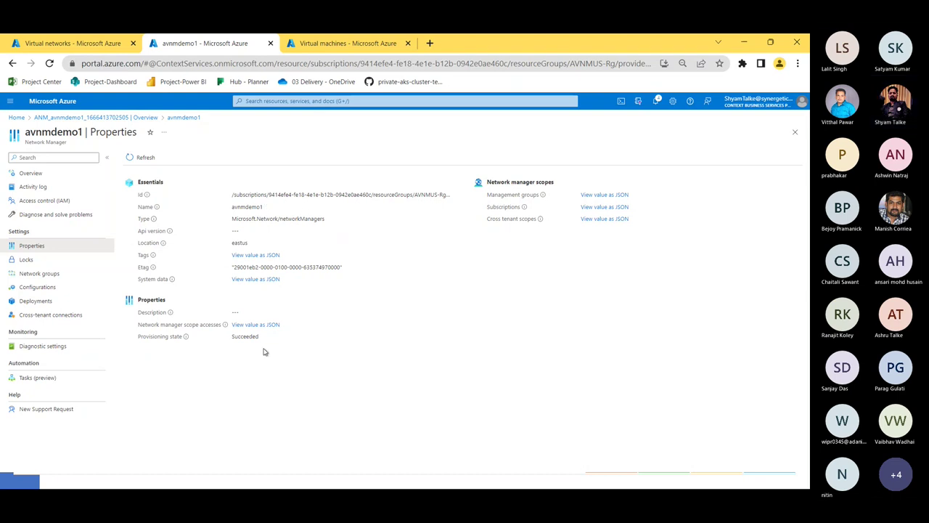
click(56, 261)
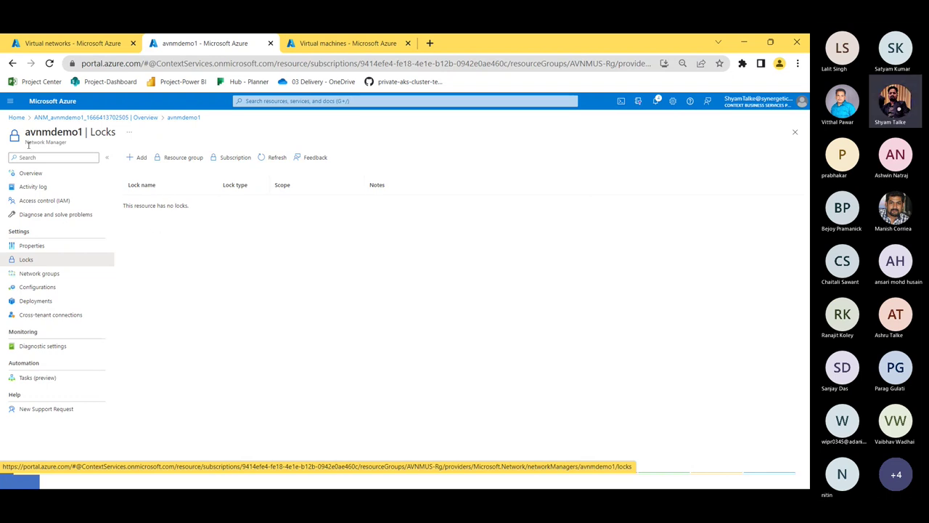
drag(26, 143, 66, 144)
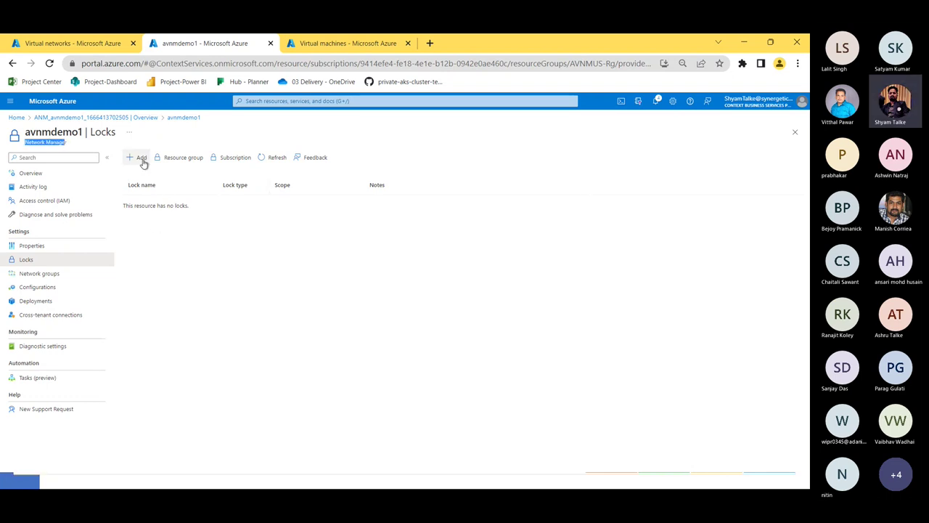
click(174, 262)
click(64, 279)
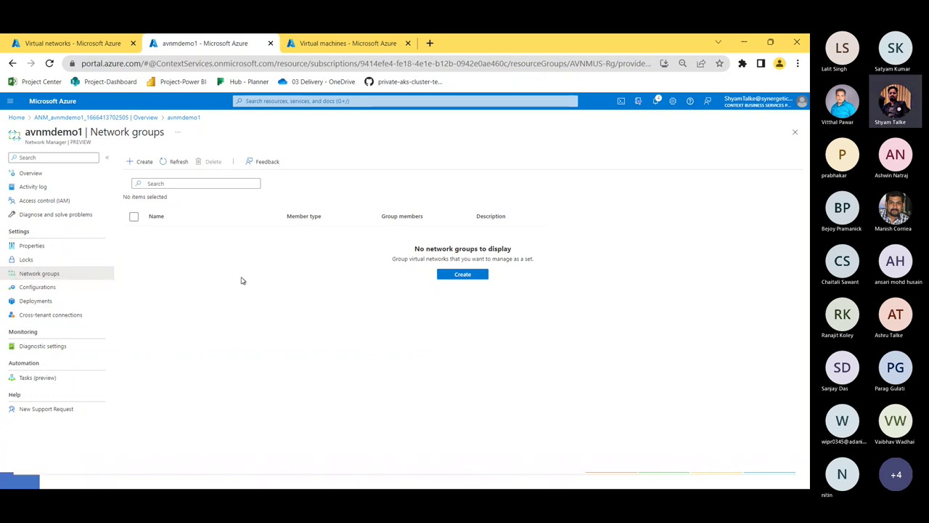
- Start a new network group named myavnmng1
click(461, 275)
click(588, 180)
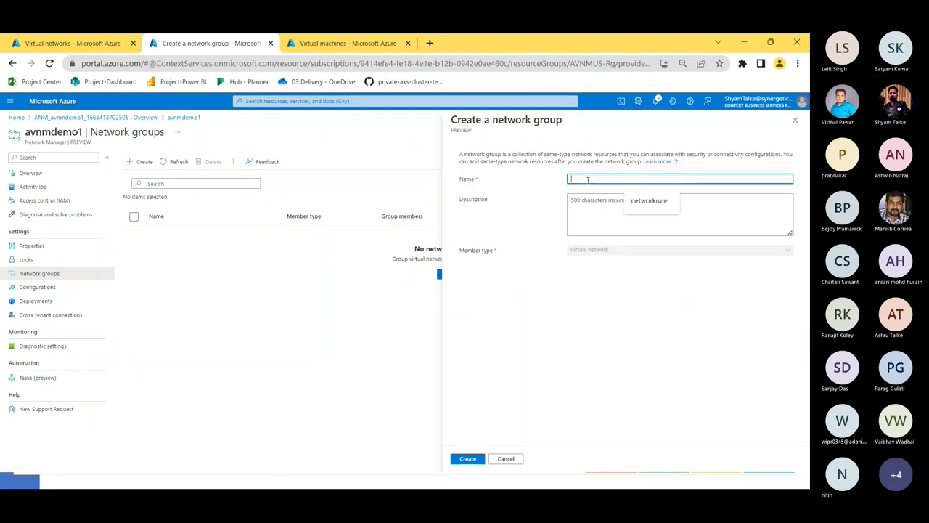
text(myav)
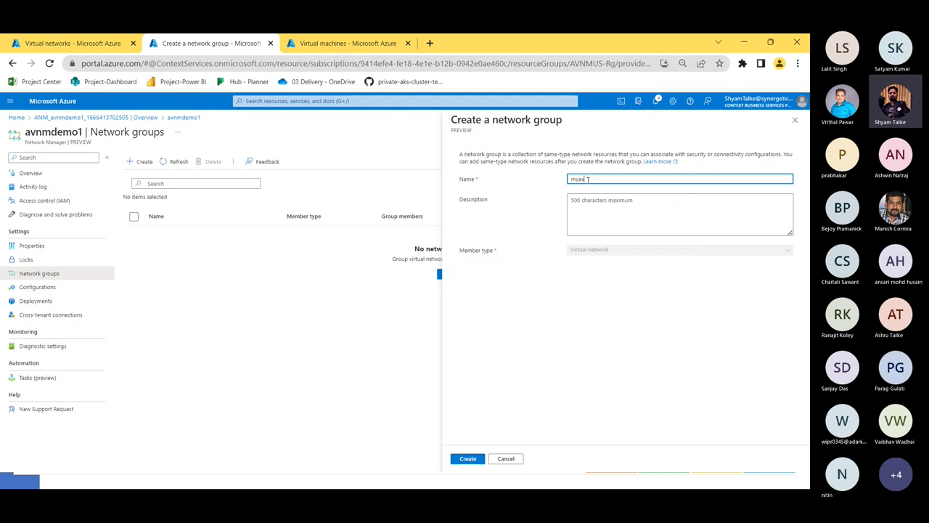
text(nmng1)
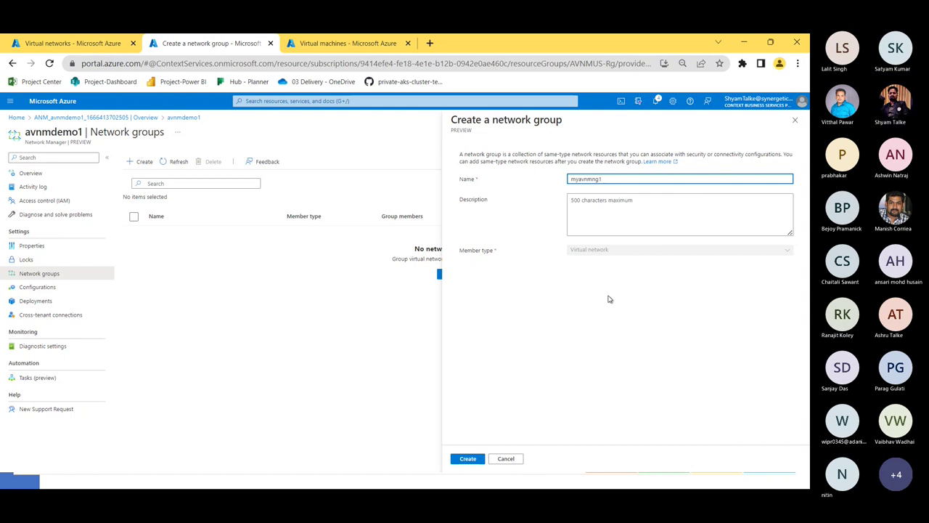
click(627, 359)
- Describe it as 'Created to establish communication between virtual networks', create it, and refresh the list
click(619, 215)
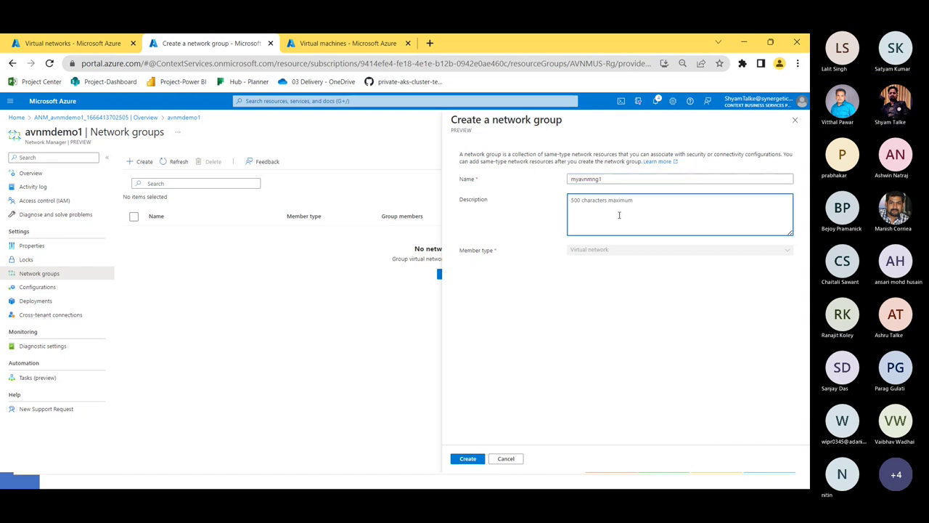
text(Created to )
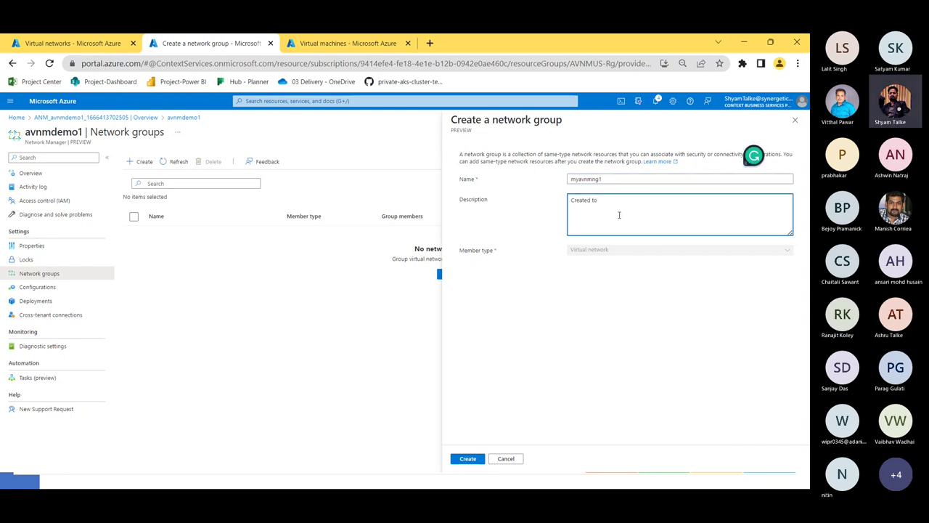
text(communicatio)
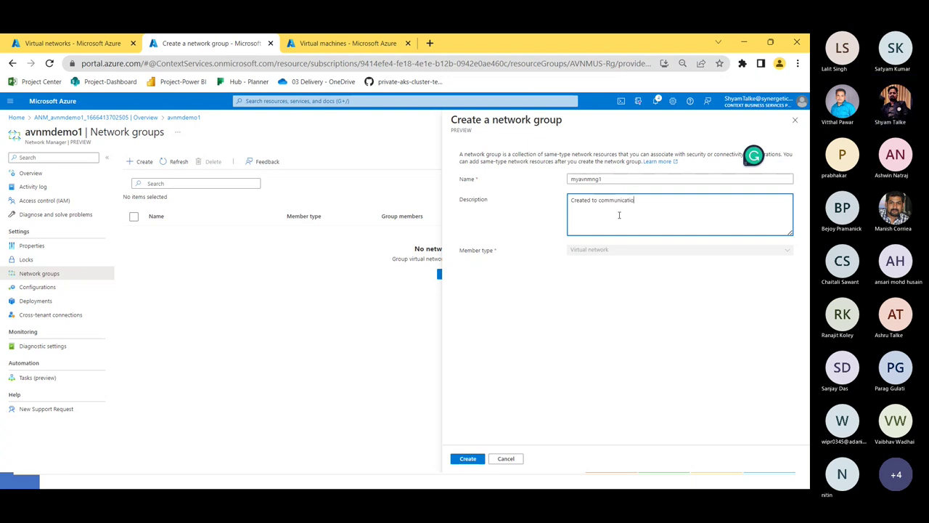
key(BackSpace)
key(BackSpace)
text(e)
key(BackSpace)
key(BackSpace)
key(BackSpace)
key(BackSpace)
key(BackSpace)
key(BackSpace)
key(BackSpace)
key(BackSpace)
key(BackSpace)
key(BackSpace)
key(BackSpace)
text(esta)
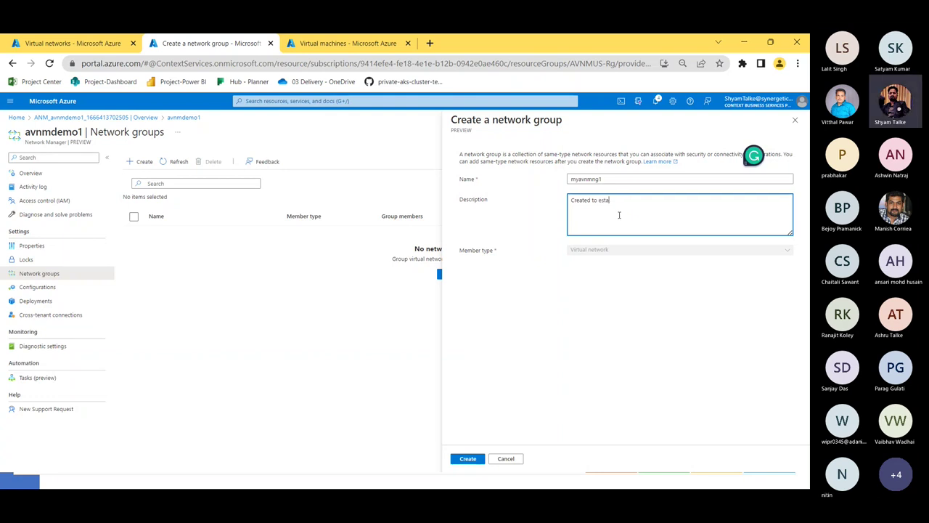
text(blish commi)
key(BackSpace)
key(BackSpace)
key(BackSpace)
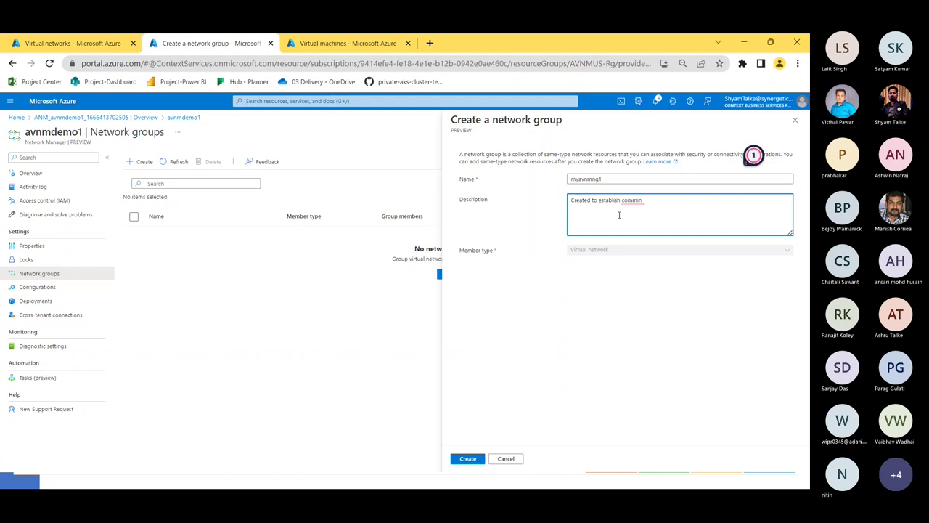
text(nica)
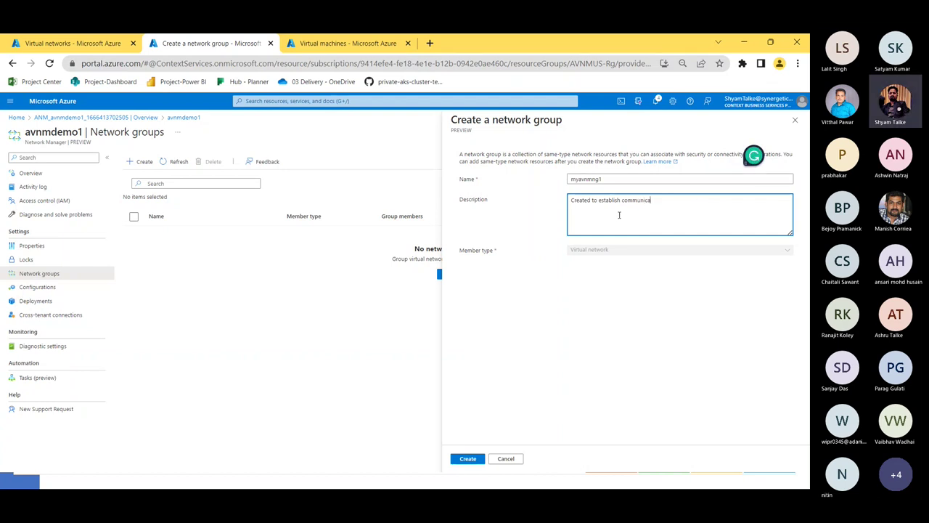
text(tion between virtualnetworks)
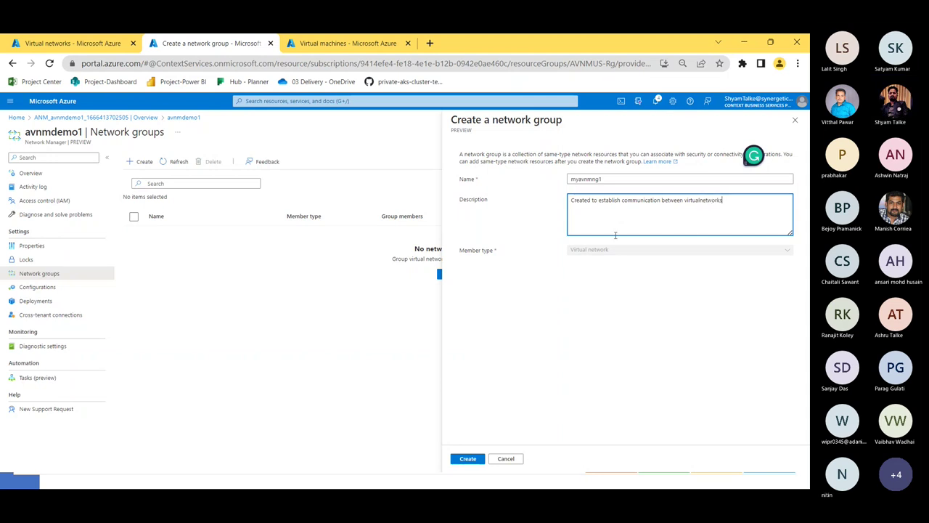
click(604, 372)
click(477, 458)
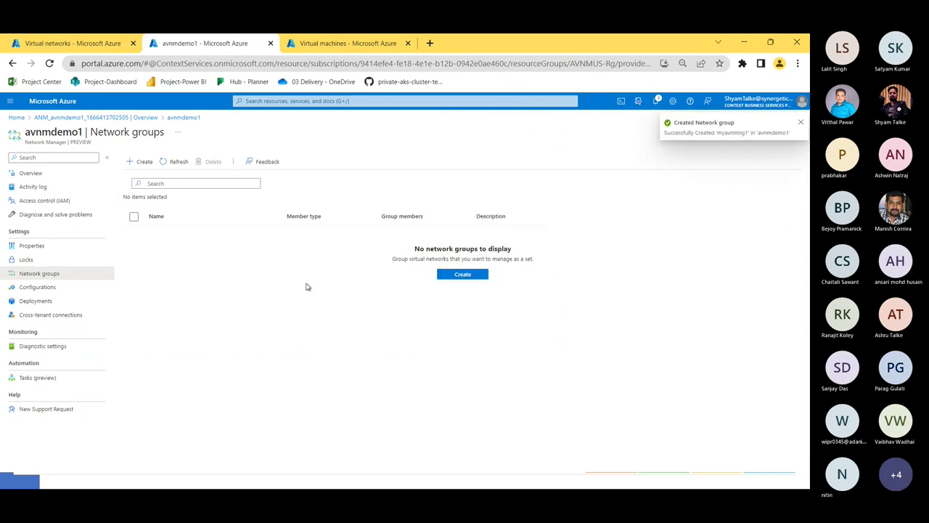
click(175, 162)
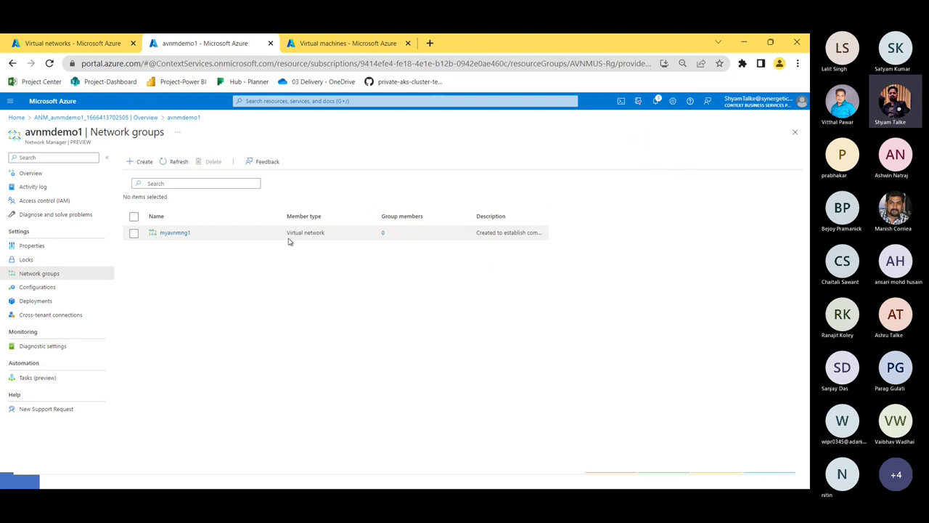
- Open myavnmng1's Group members and list the five VNets available to add manually
click(181, 234)
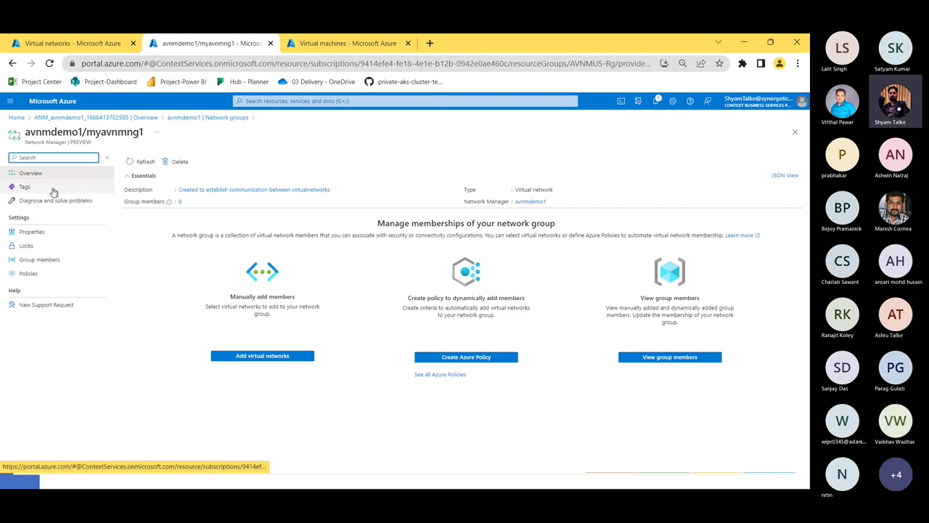
click(55, 259)
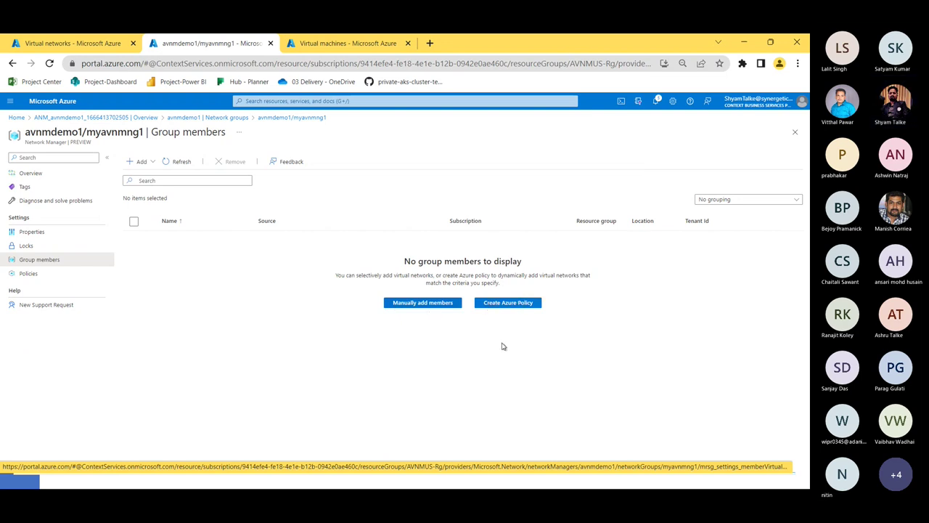
click(428, 305)
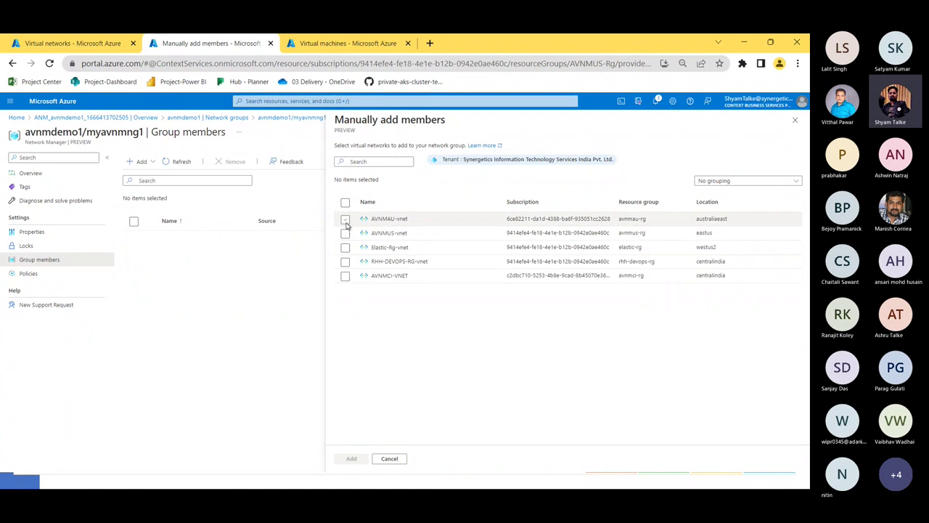
- Add AVNMAU-vnet as a myavnmng1 member, refresh, and view the group's empty Policies page
click(345, 219)
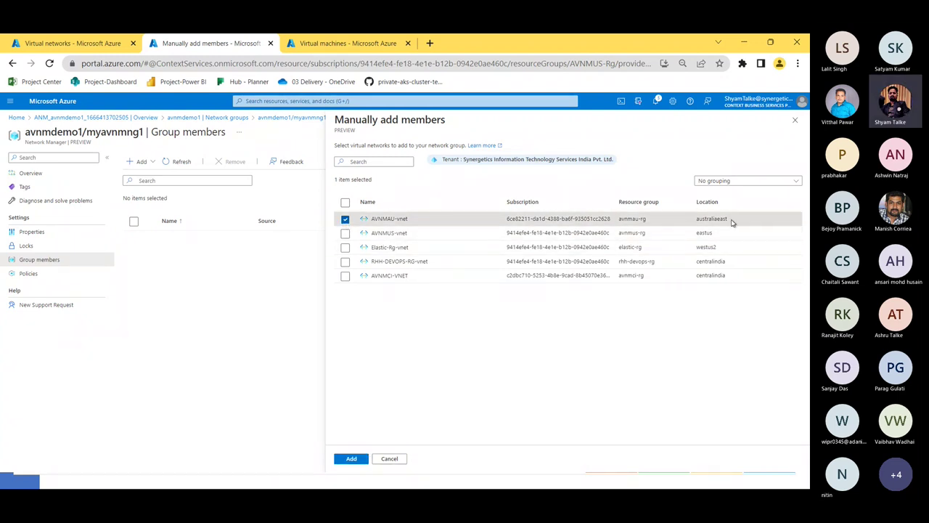
click(350, 461)
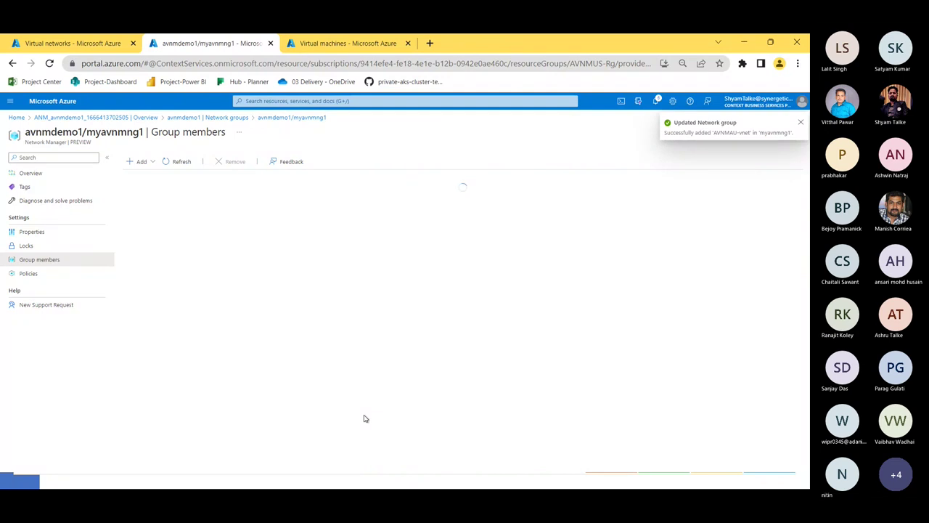
click(180, 161)
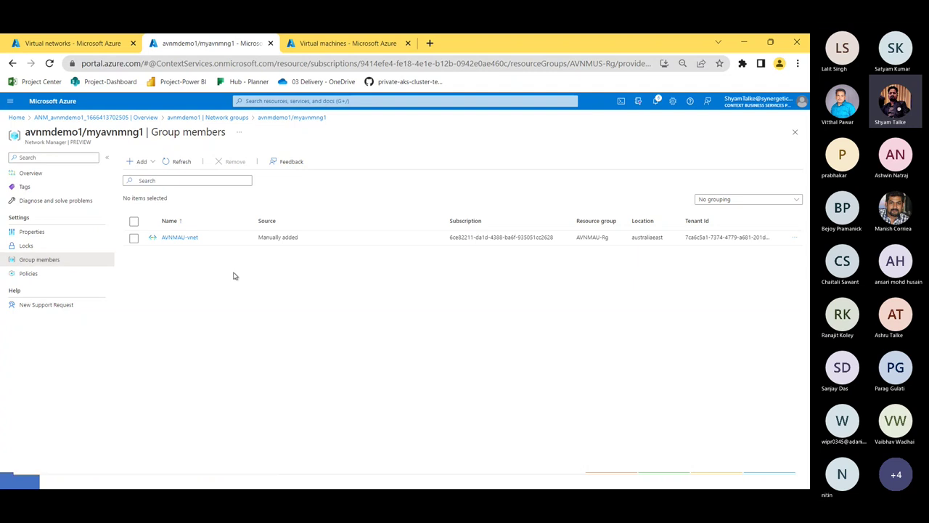
click(73, 273)
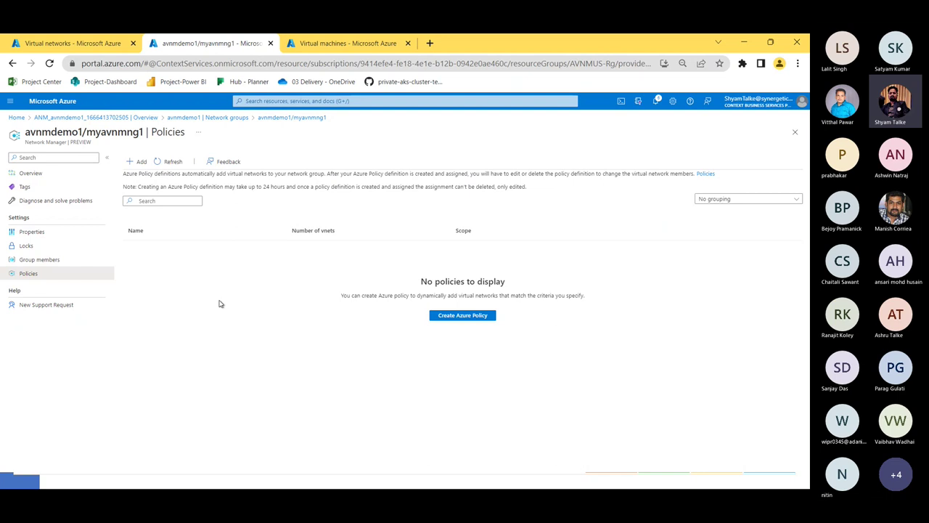
- Start an Azure Policy named myavnmmembershippolicyTEST and confirm its three selected scopes
click(460, 317)
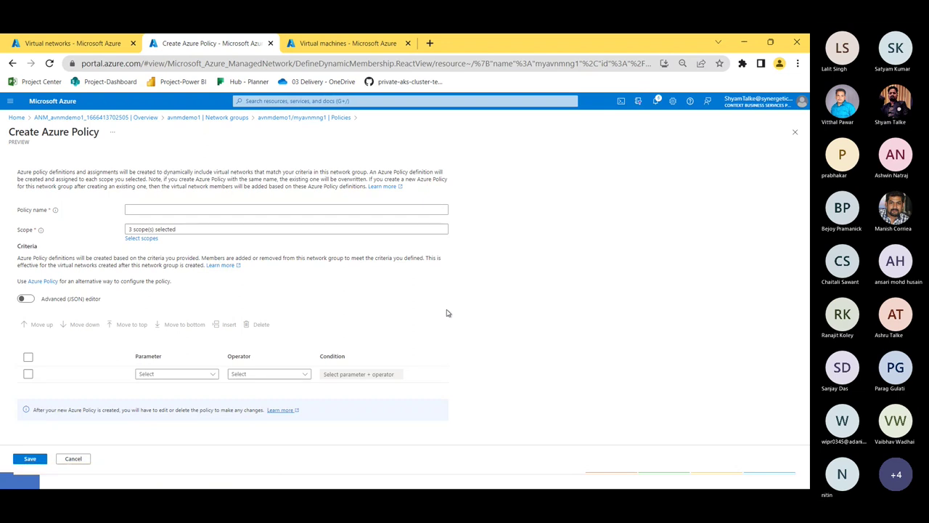
click(234, 209)
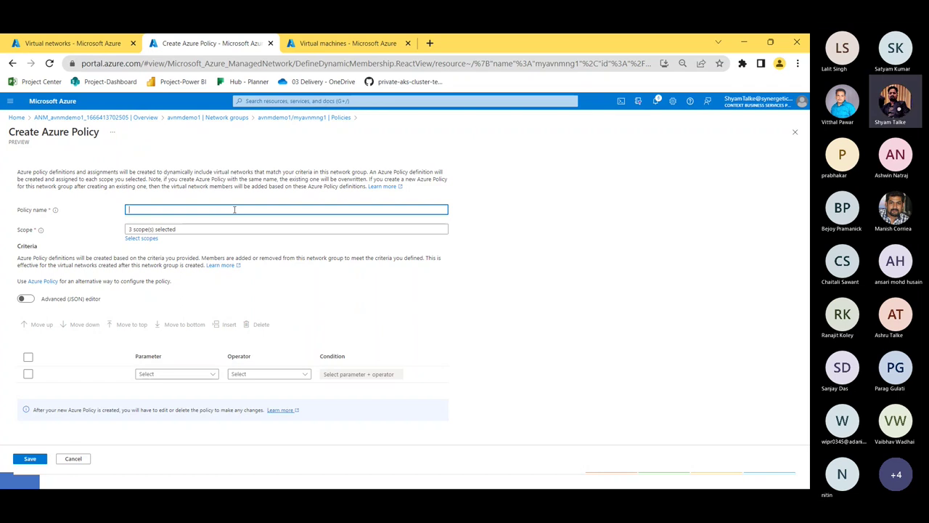
text(my)
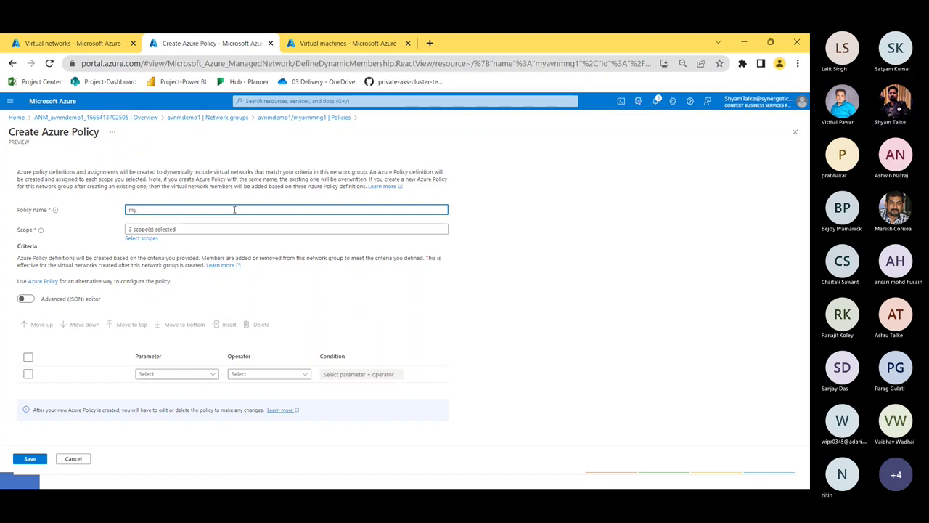
text(av)
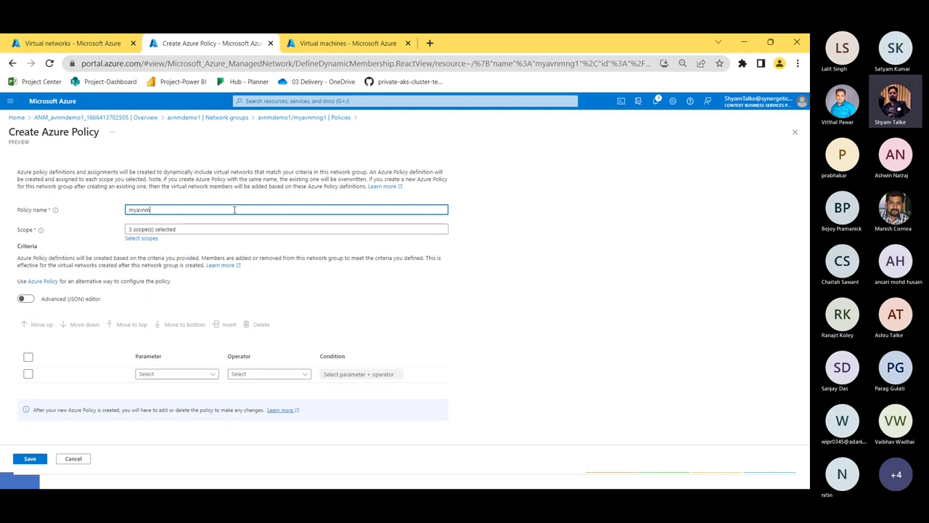
text(nmmembershippolicy)
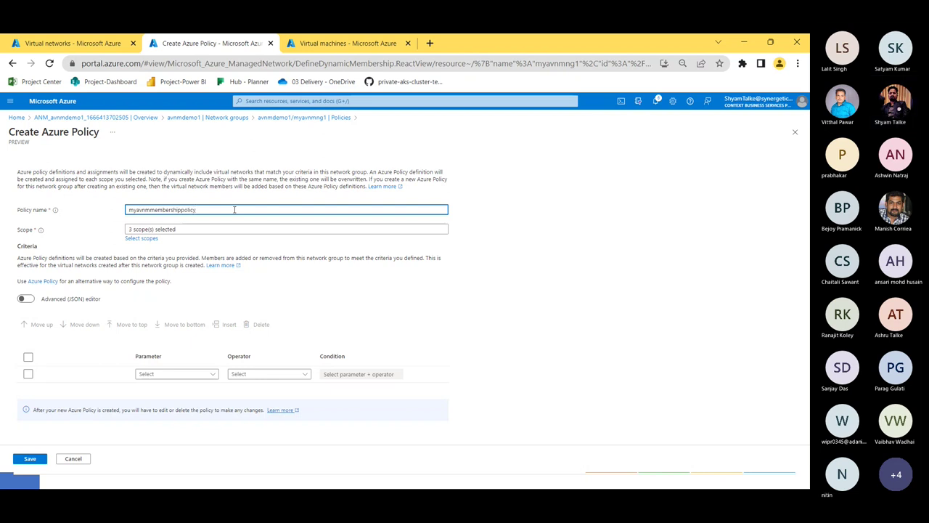
text(1)
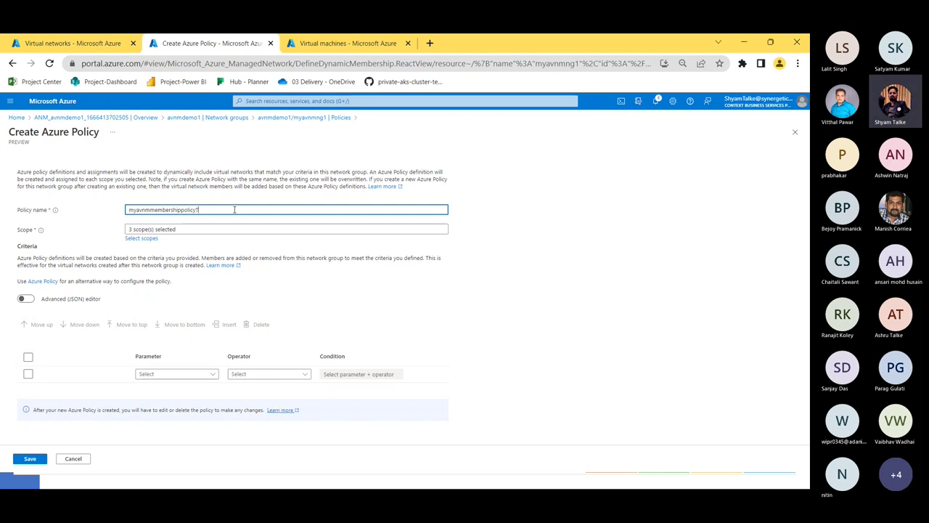
text(EST)
click(239, 249)
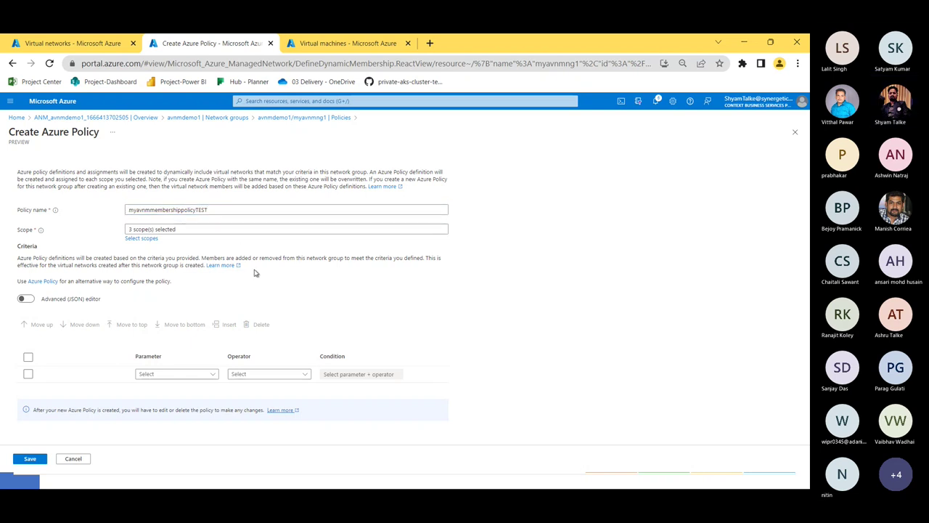
click(142, 239)
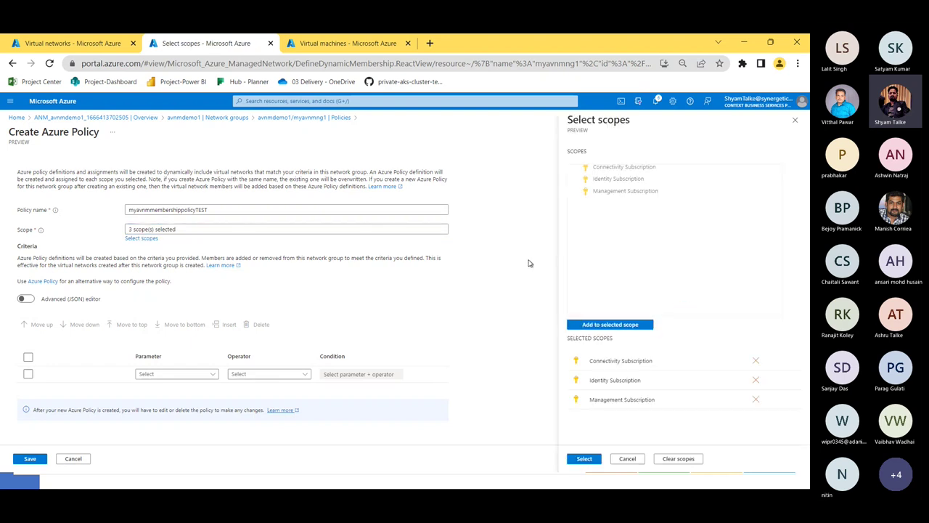
click(795, 119)
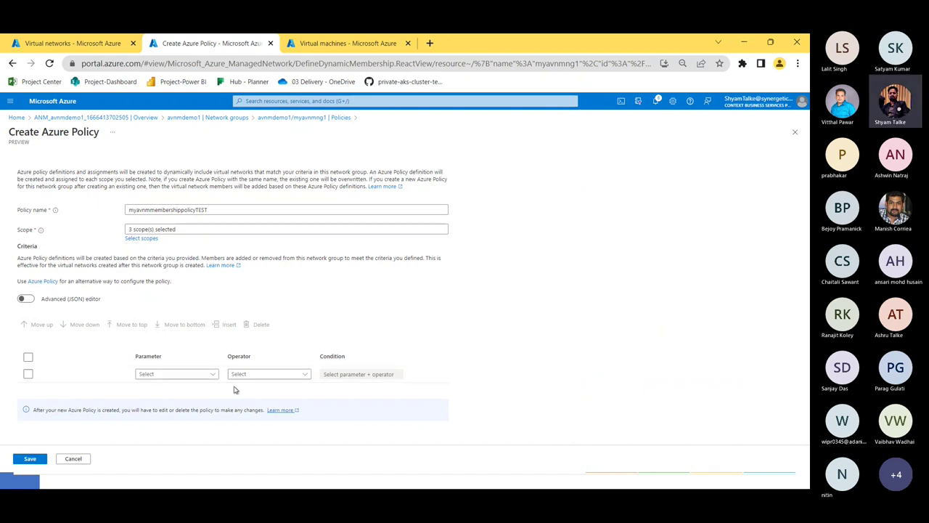
click(182, 376)
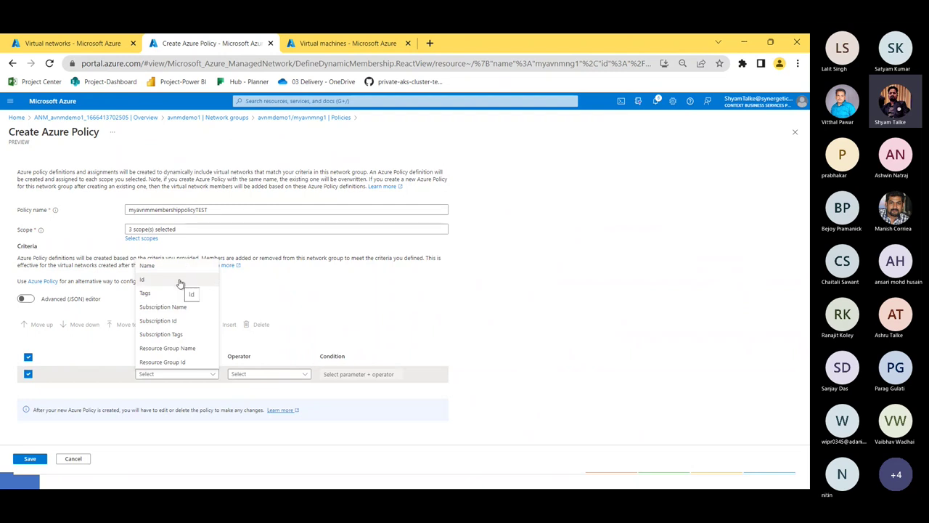
- Glance at the criteria JSON, set the first criterion's parameter to Tags, then return to Virtual networks
click(380, 325)
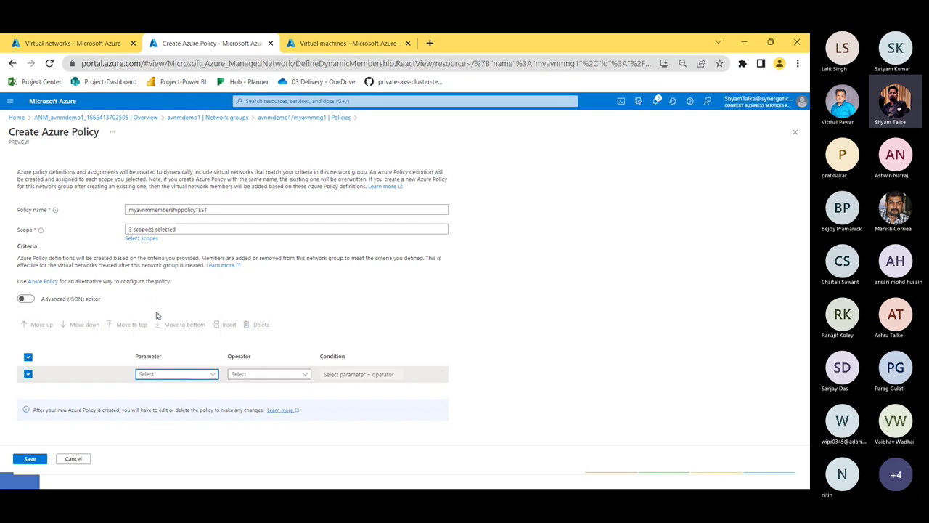
click(26, 298)
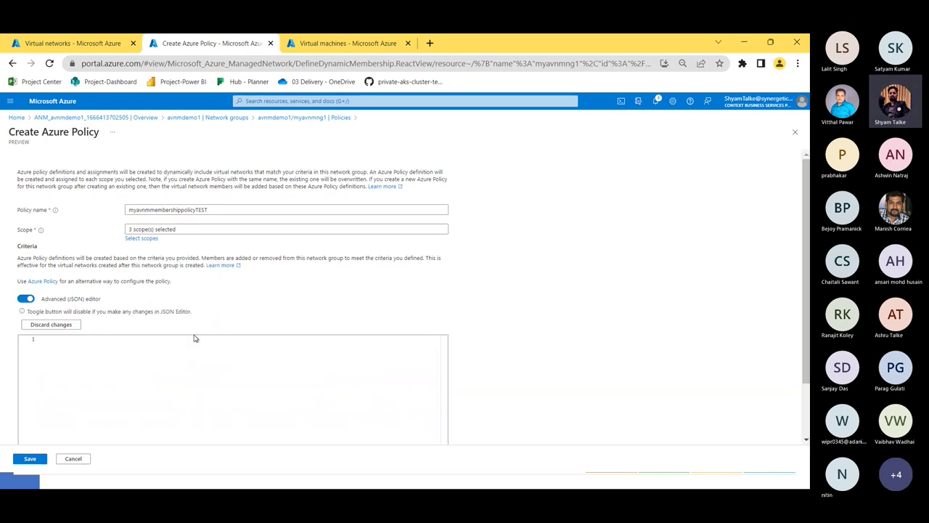
scroll(592, 324, down, 2)
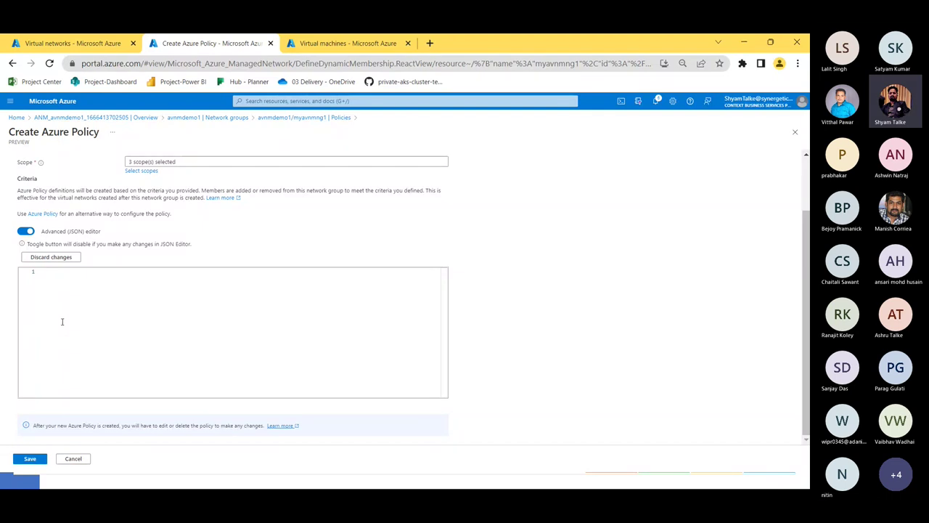
click(26, 230)
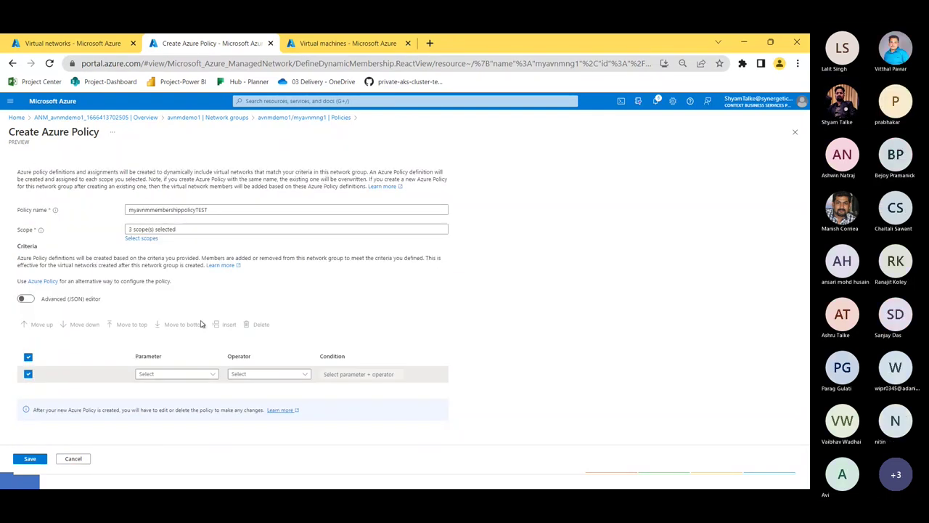
click(207, 374)
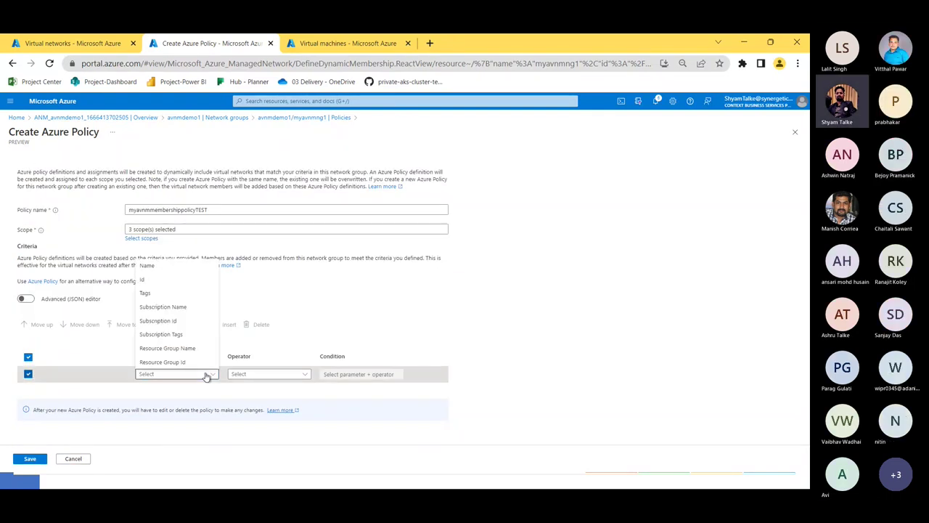
click(185, 300)
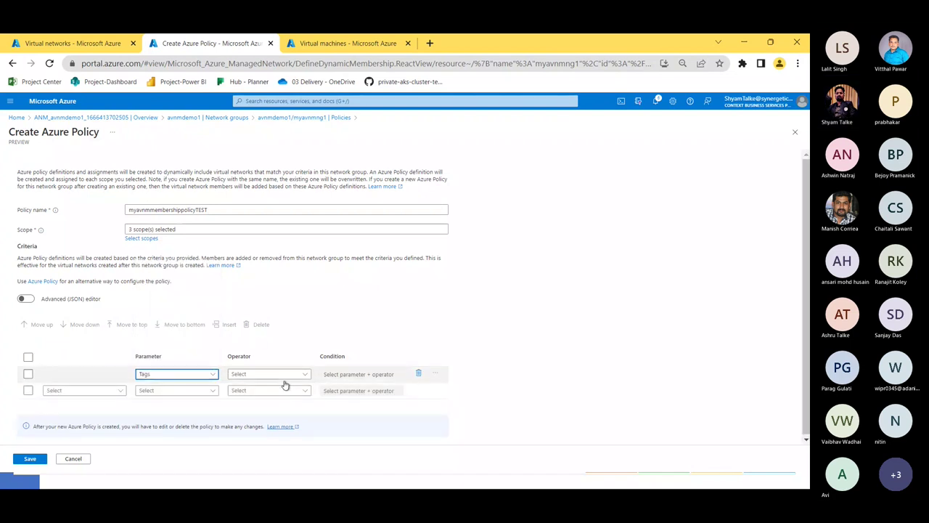
click(280, 377)
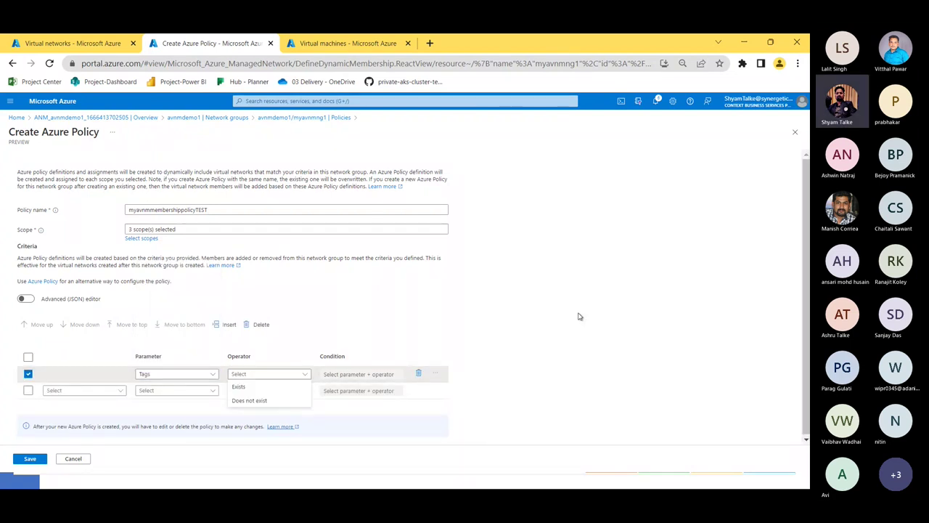
click(577, 316)
click(95, 43)
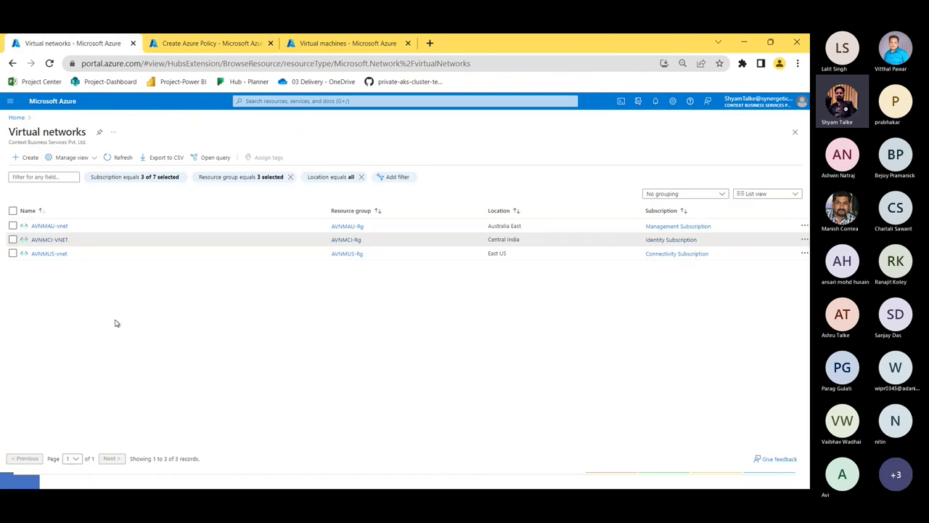
- Add the tag Name TEST, Value APP1 to AVNMUS-vnet, then go back to the Create Azure Policy tab
mouse_move(51, 240)
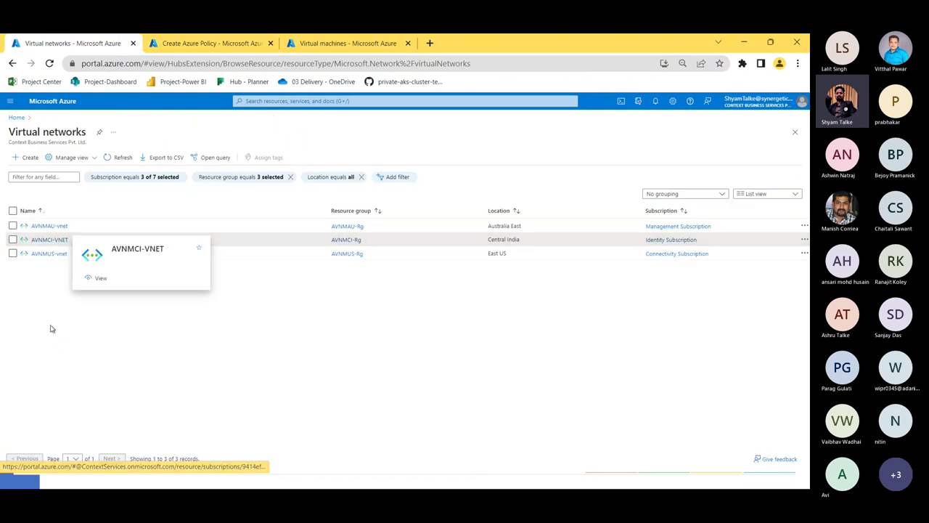
click(50, 253)
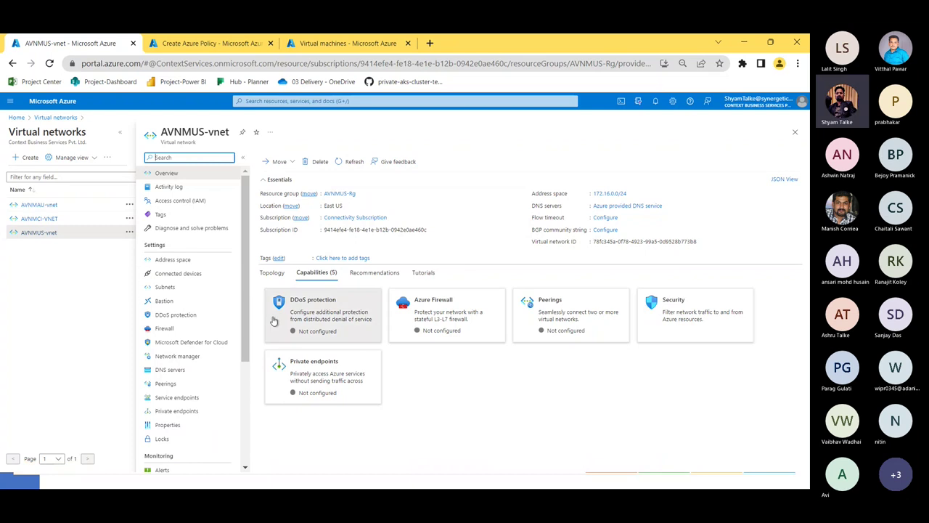
click(185, 216)
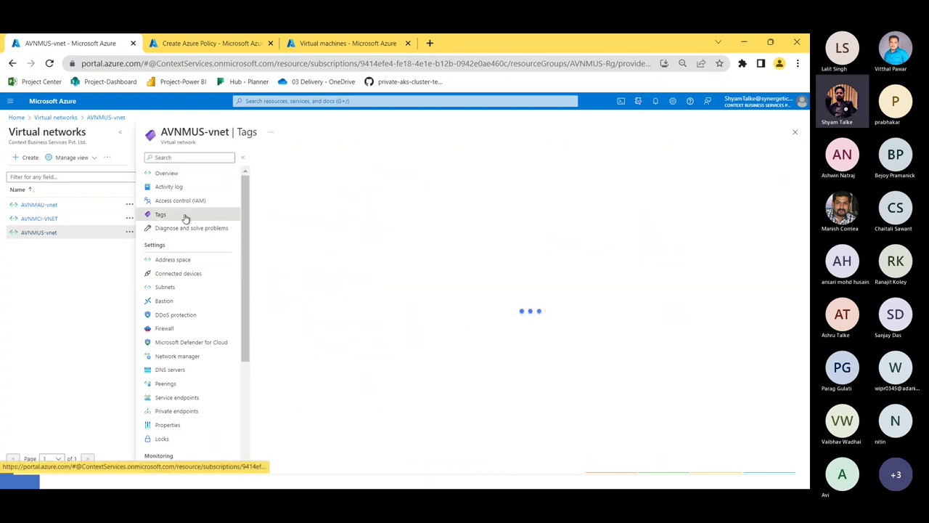
click(363, 233)
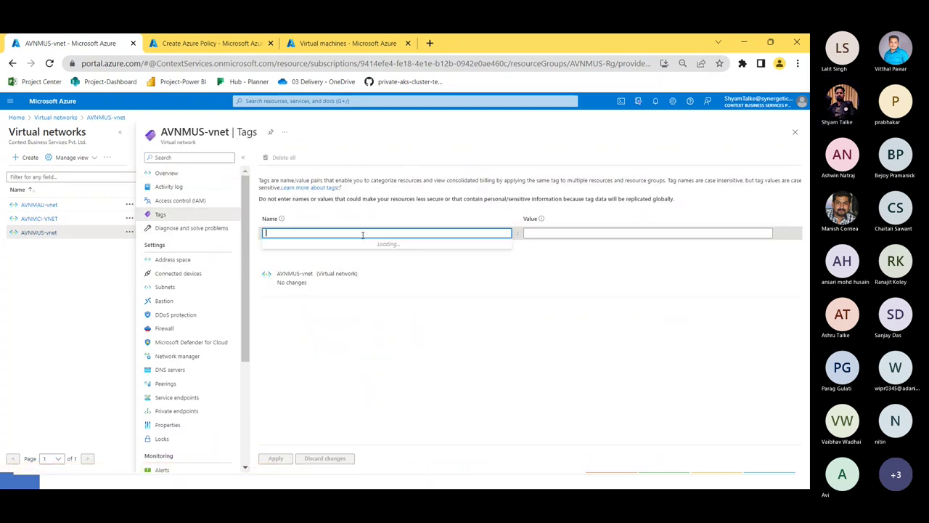
text(TES)
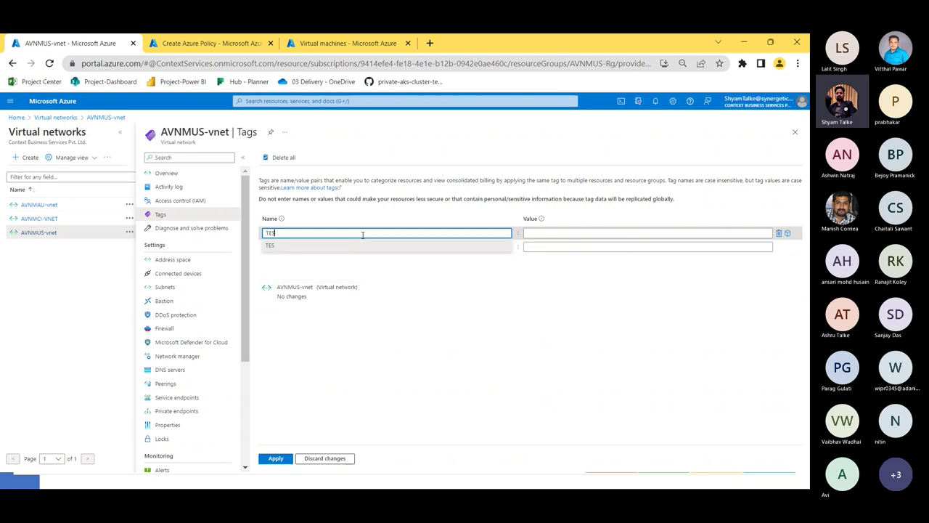
text(T)
click(540, 233)
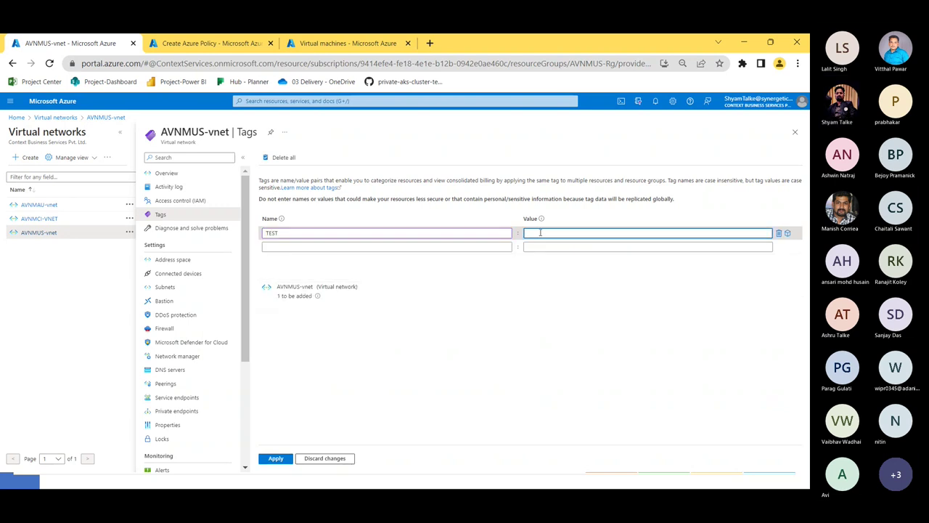
text(A)
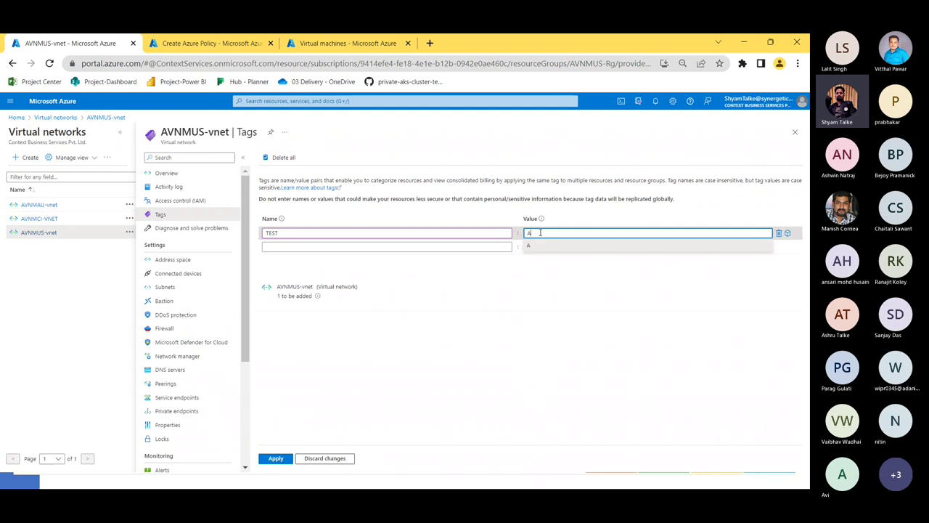
text(PP1)
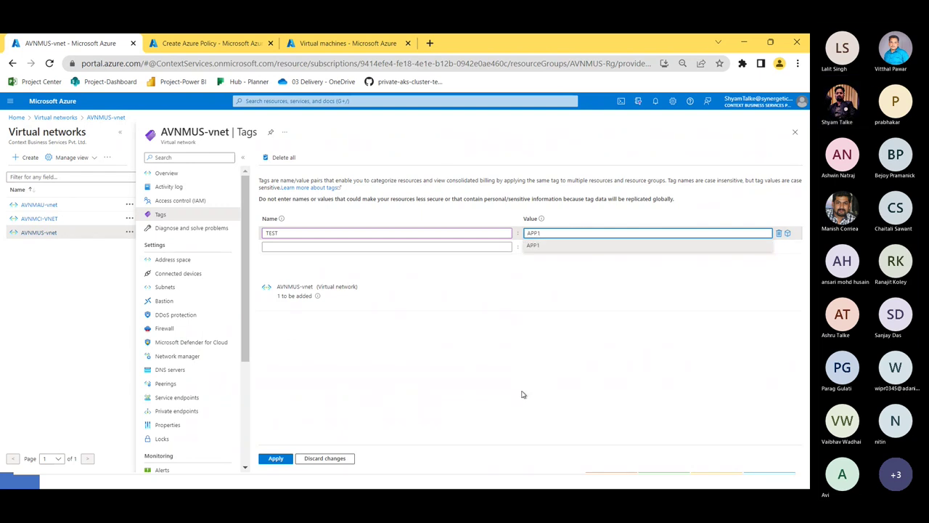
click(522, 397)
click(276, 459)
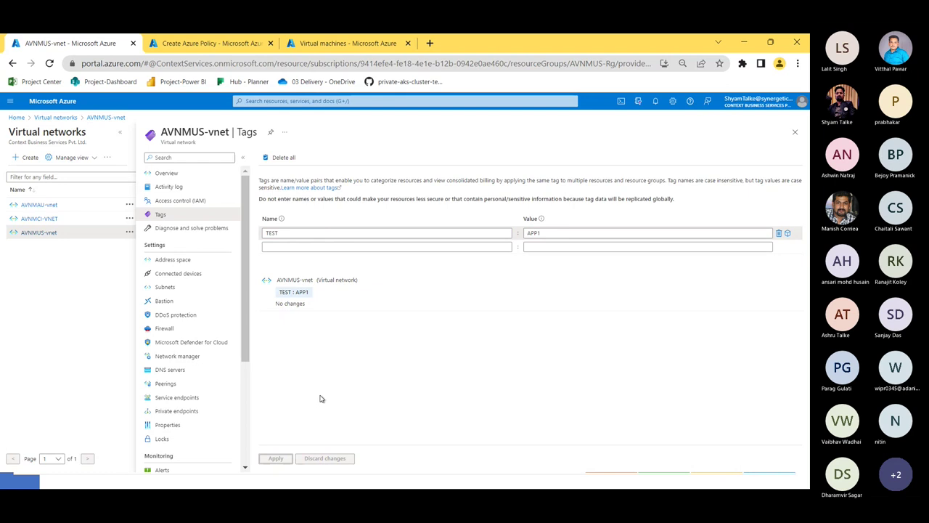
click(186, 40)
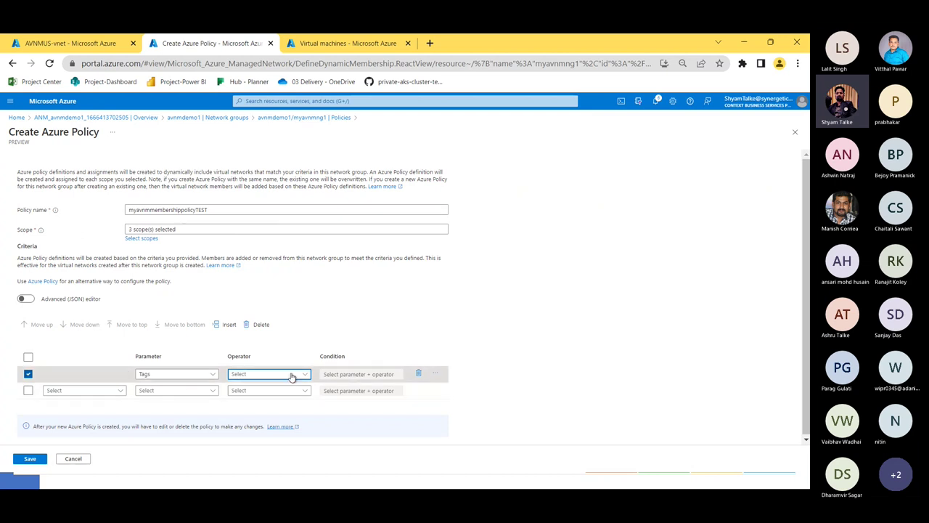
- Set the Tags criterion operator to Exists with condition TEST
click(239, 374)
click(273, 388)
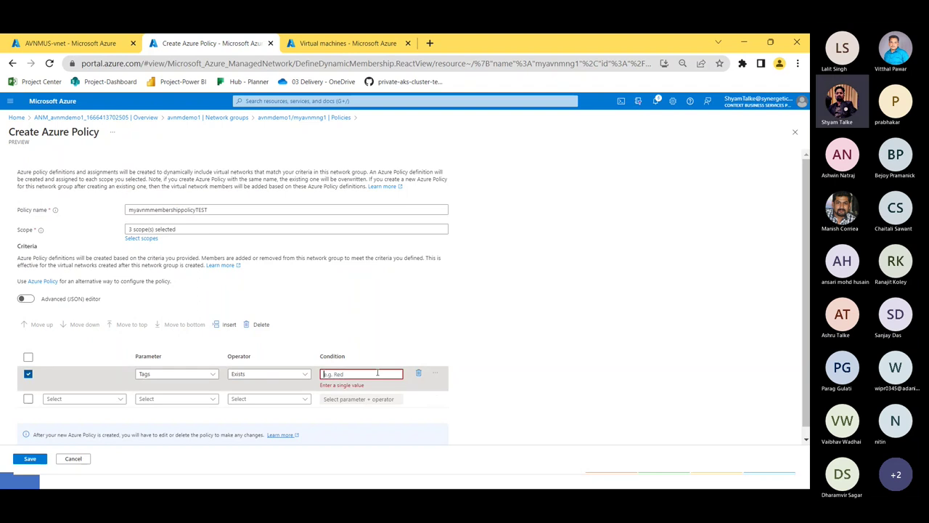
text(TEST)
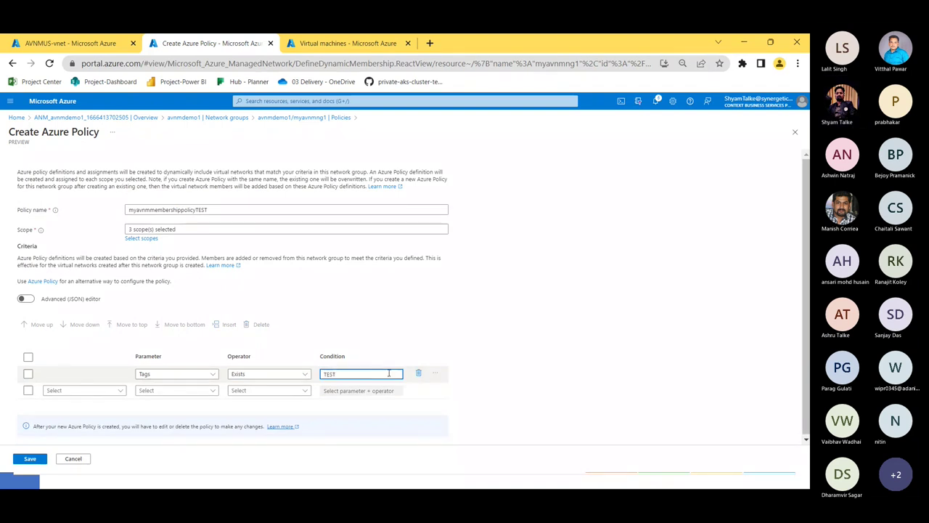
click(294, 420)
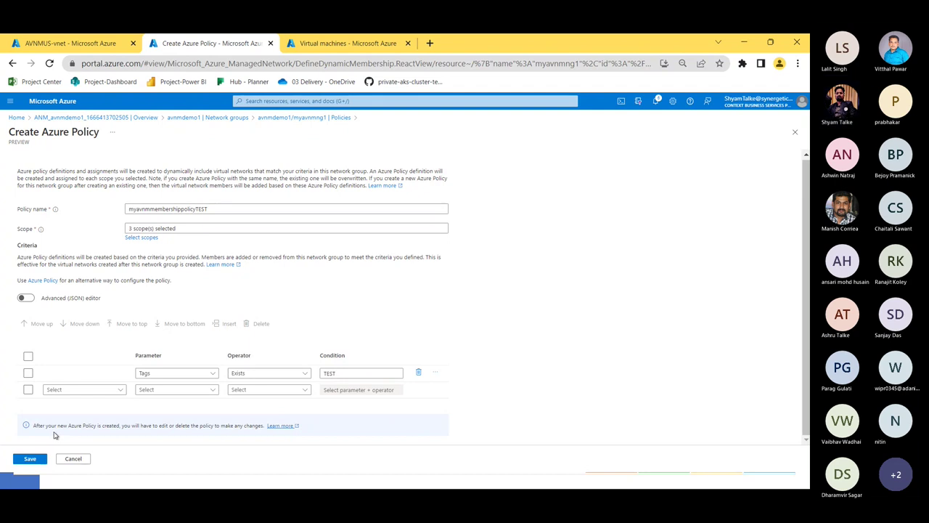
- Discard the empty second criterion row and save myavnmmembershippolicyTEST
click(114, 390)
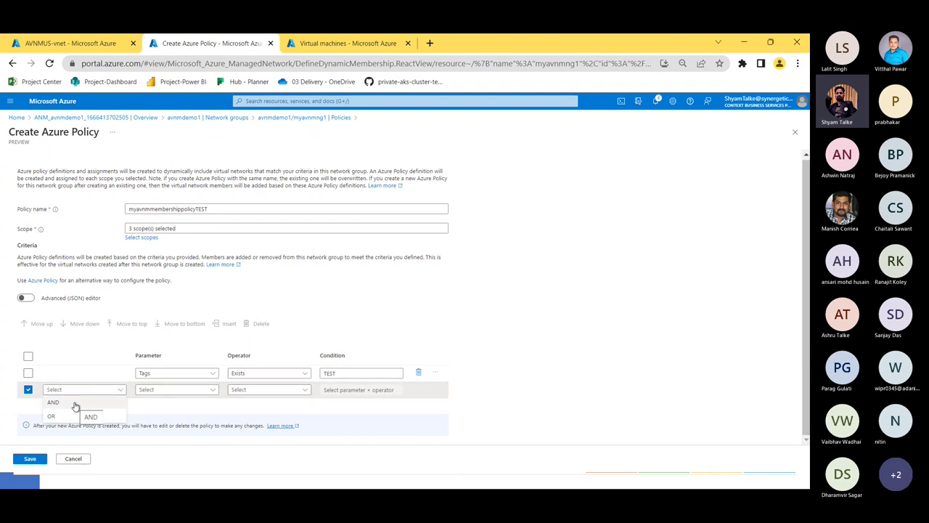
click(182, 390)
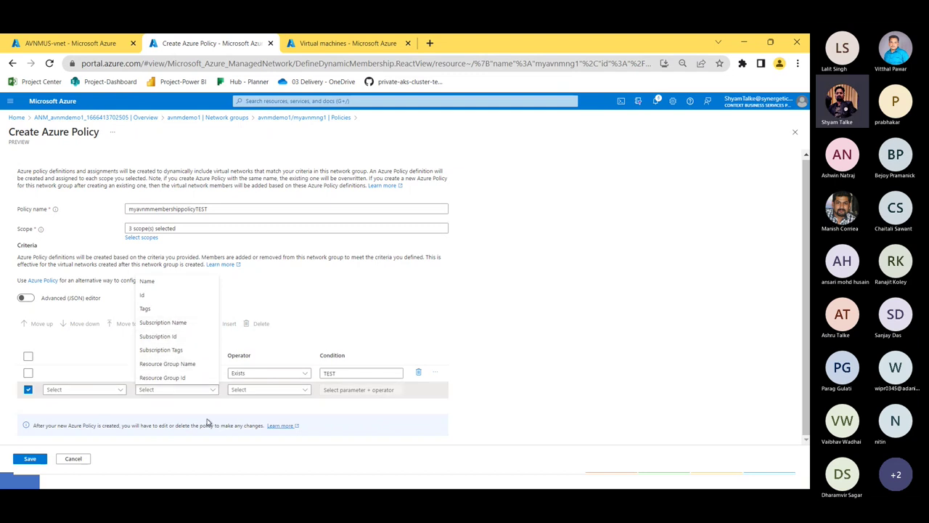
click(534, 415)
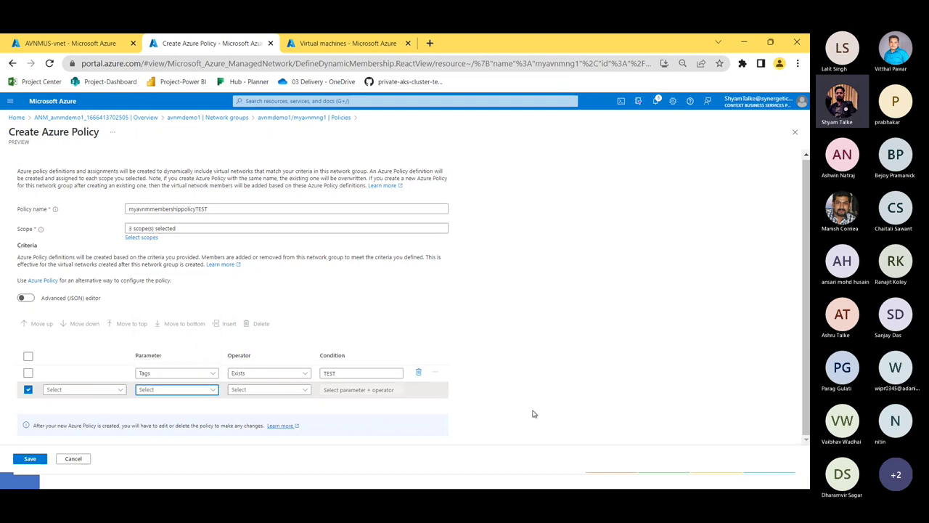
click(27, 389)
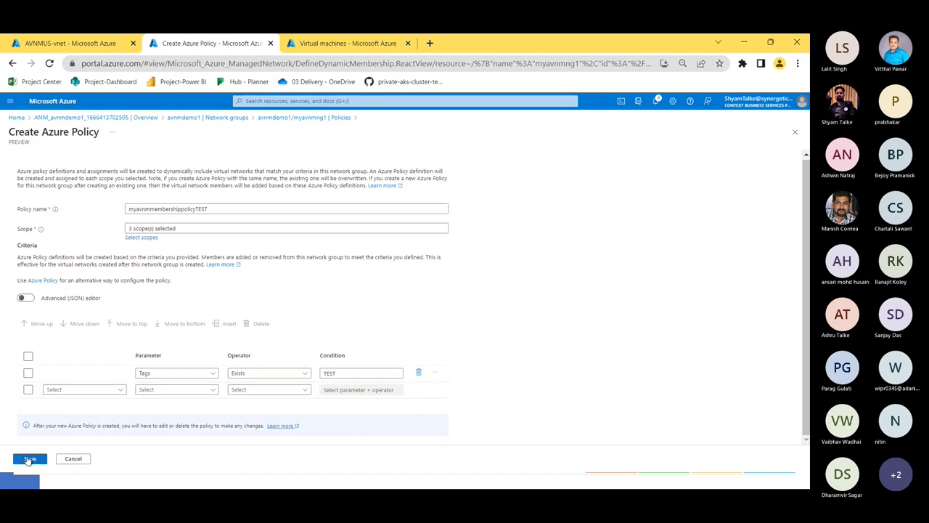
click(29, 459)
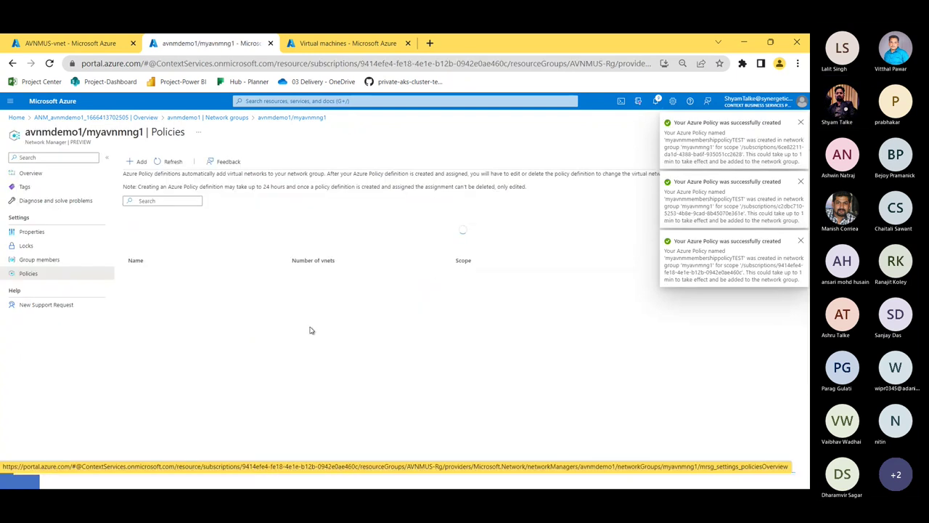
- Refresh the policy list until myavnmmembershippolicyTEST appears, then return to avnmdemo1's Network groups
click(168, 164)
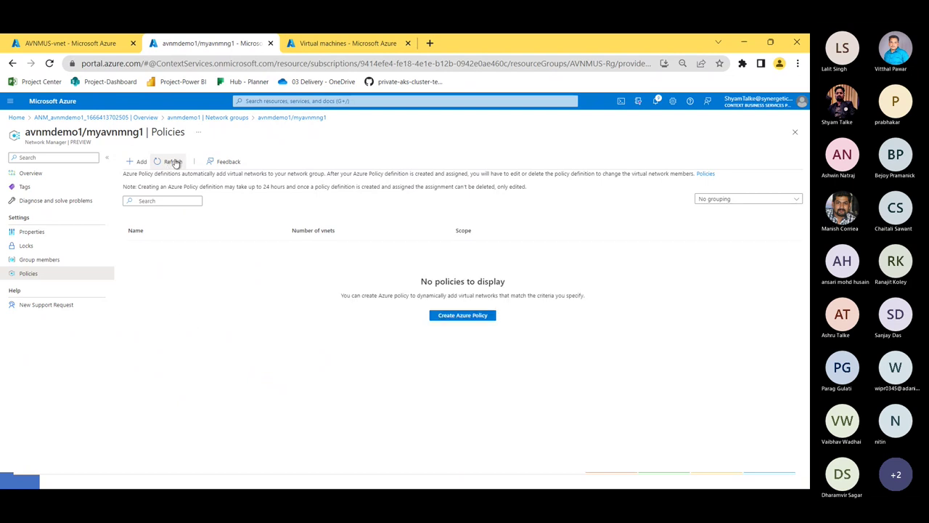
click(174, 162)
click(173, 162)
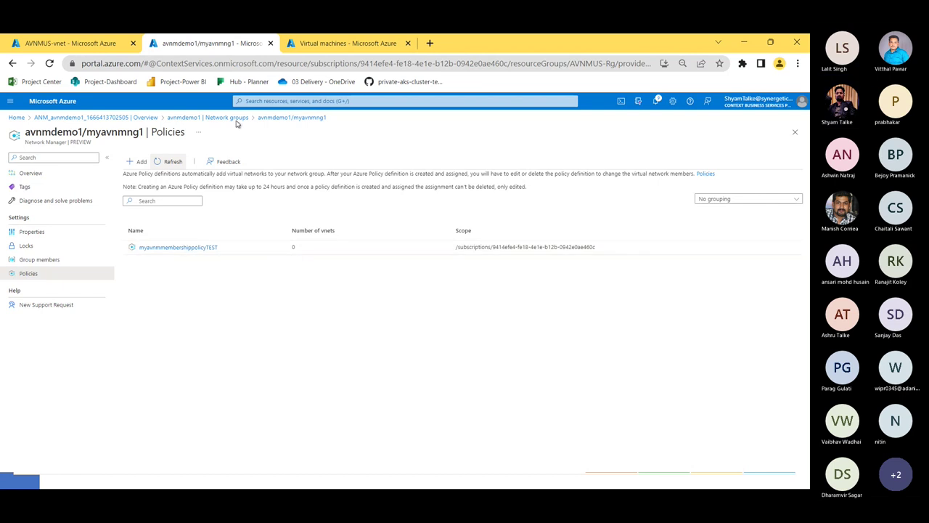
click(236, 118)
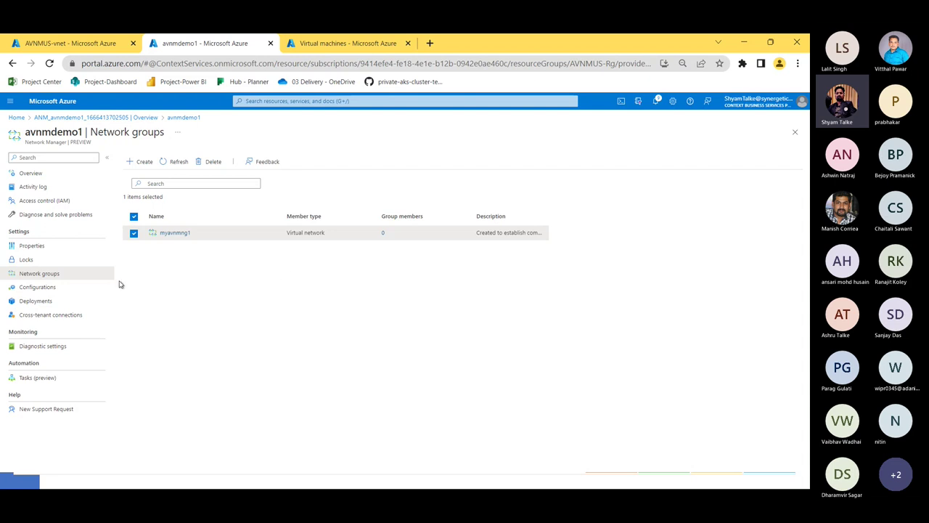
- From avnmdemo1's empty Configurations page, begin a new Connectivity configuration
click(62, 291)
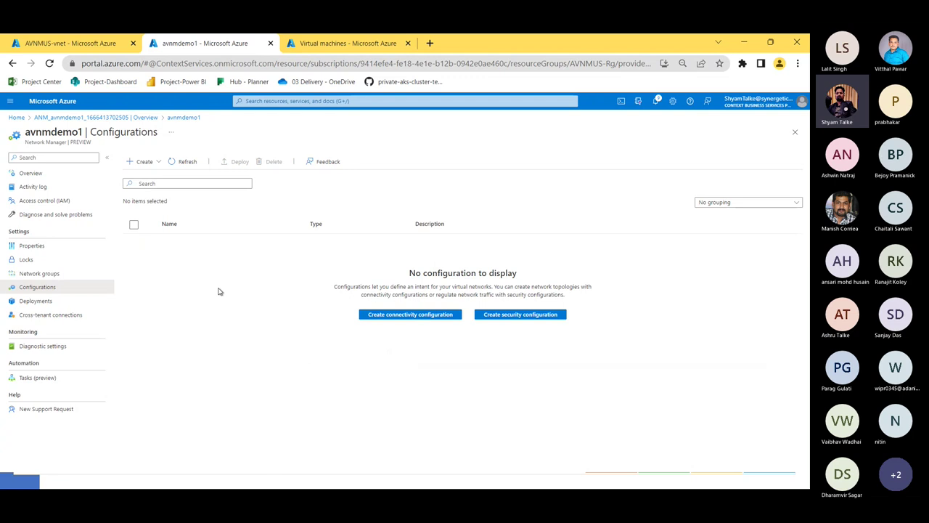
click(296, 353)
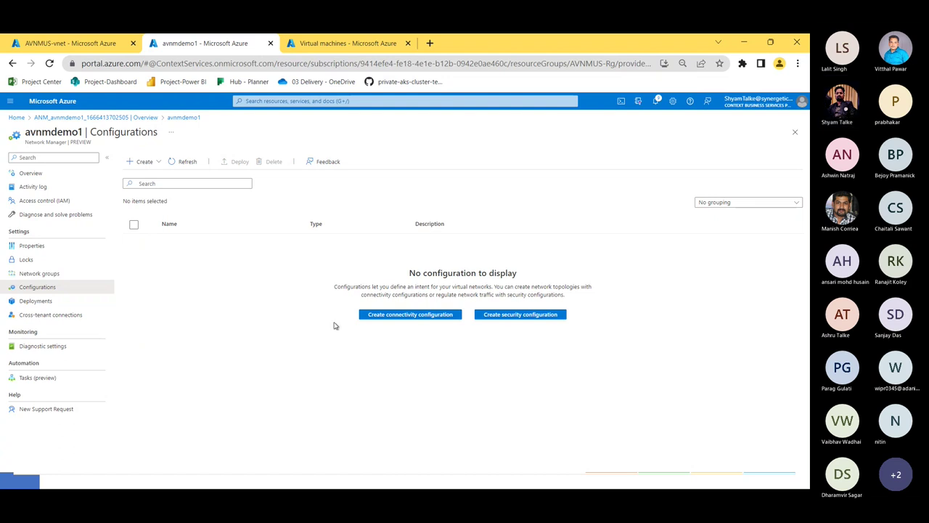
click(148, 163)
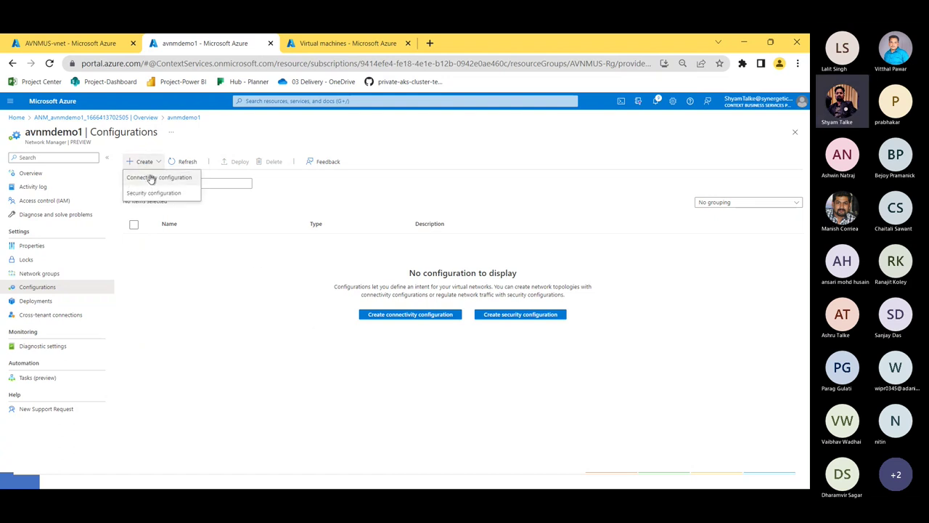
click(156, 176)
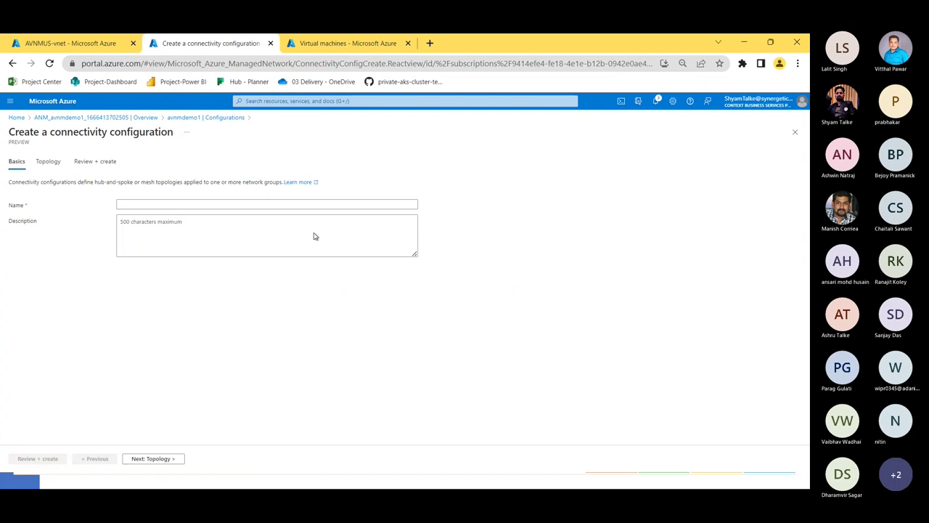
- Name the connectivity configuration connectivityconfig1
click(193, 203)
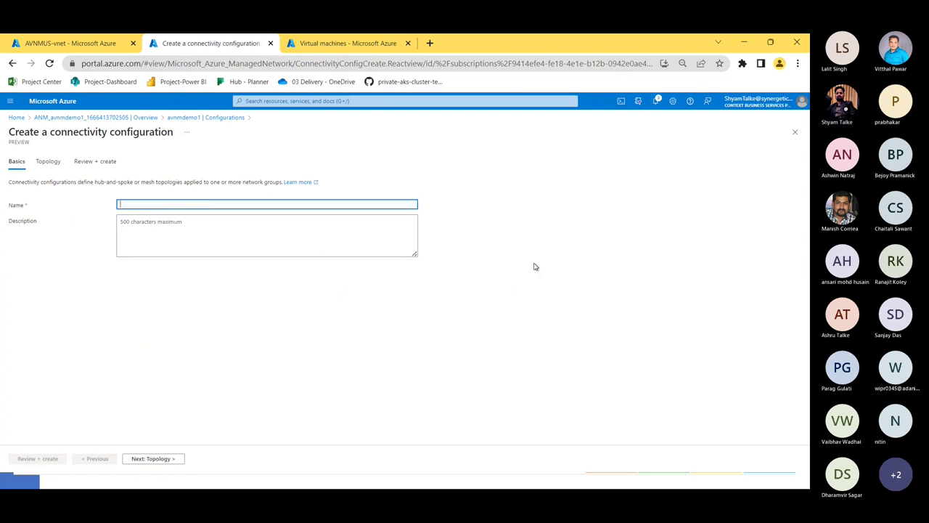
text(connectiv)
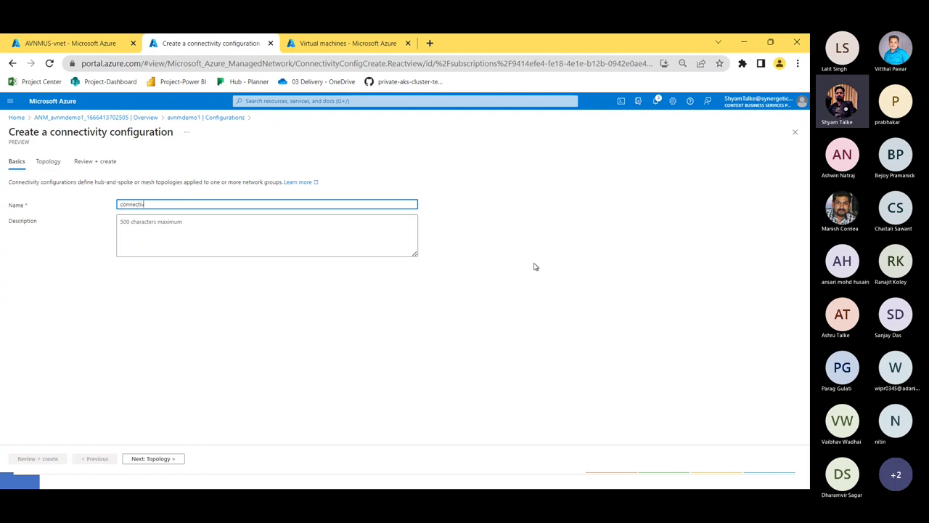
text(ityconfig1)
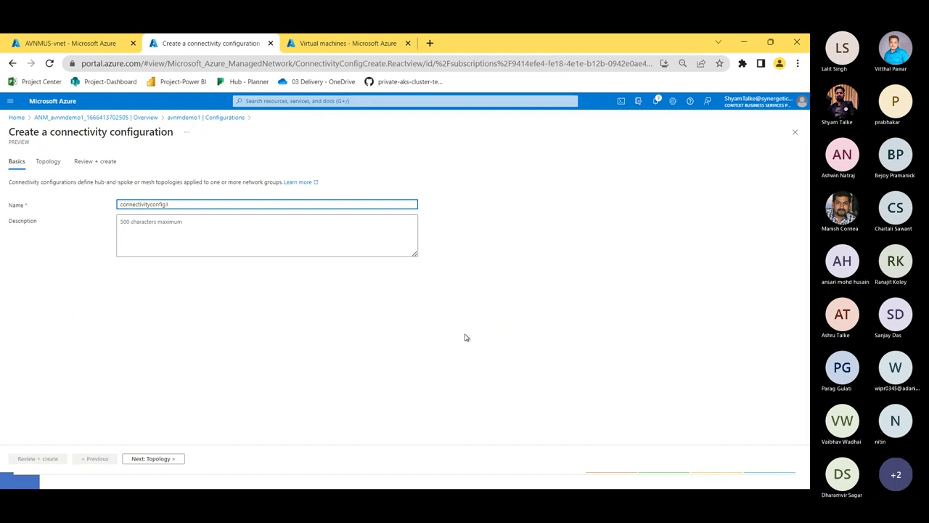
click(467, 338)
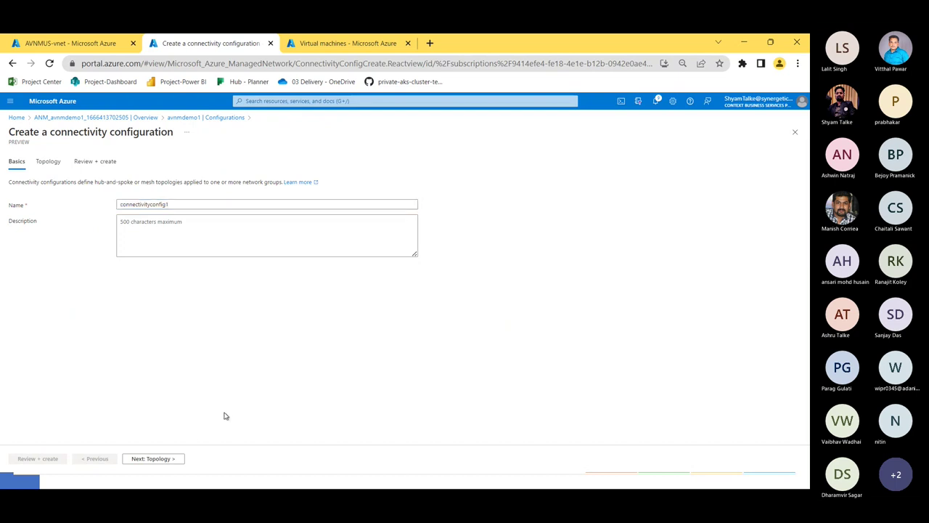
- Choose Hub and spoke topology and select AVNMCI-VNET as the hub
click(152, 459)
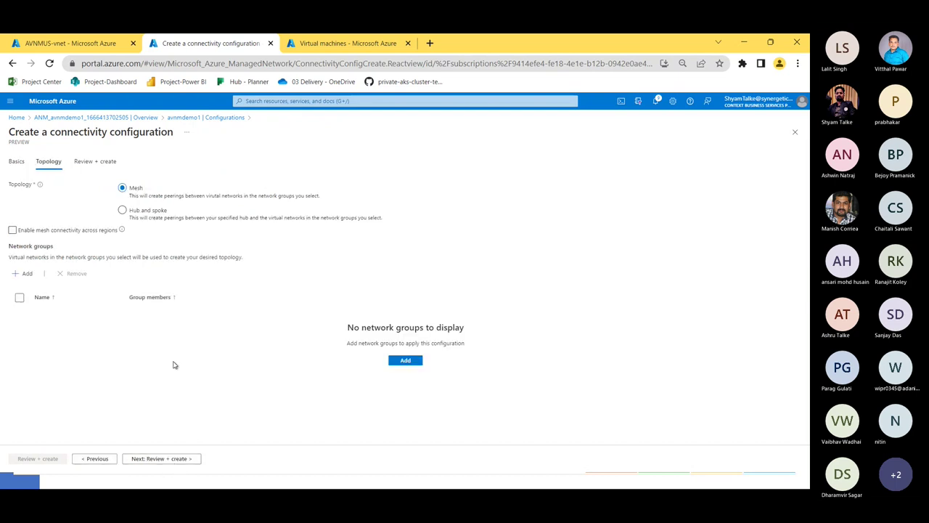
click(122, 210)
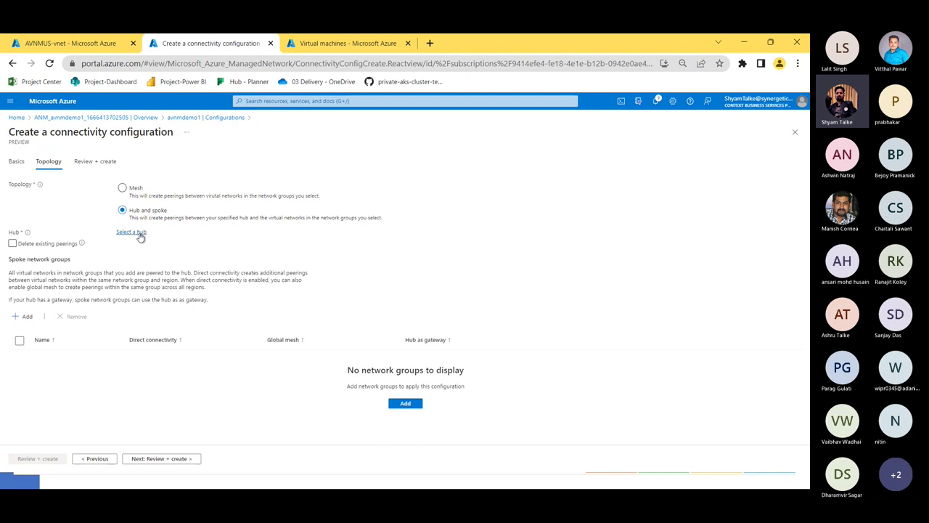
click(138, 233)
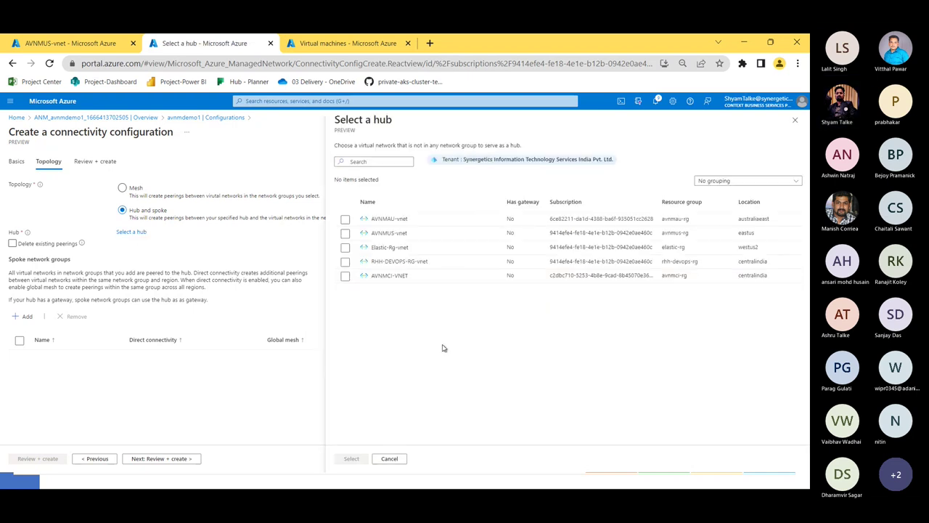
click(345, 277)
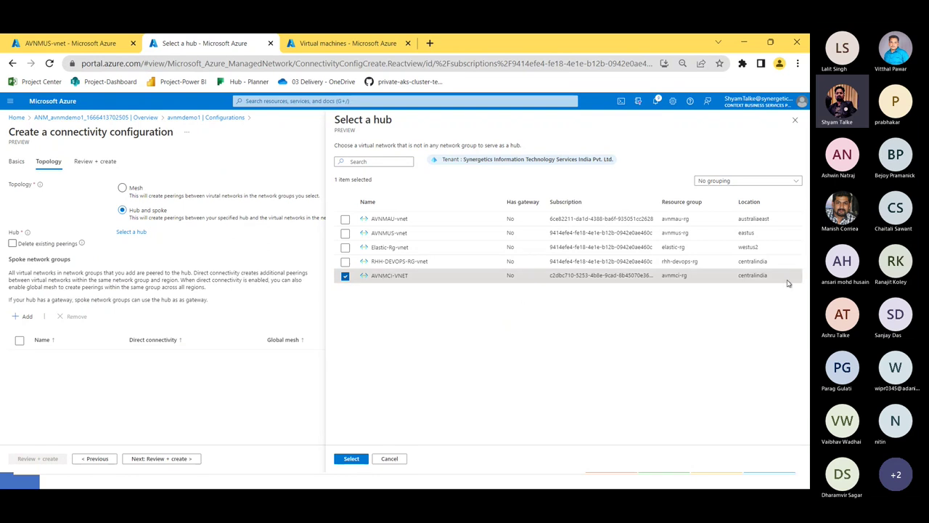
click(352, 459)
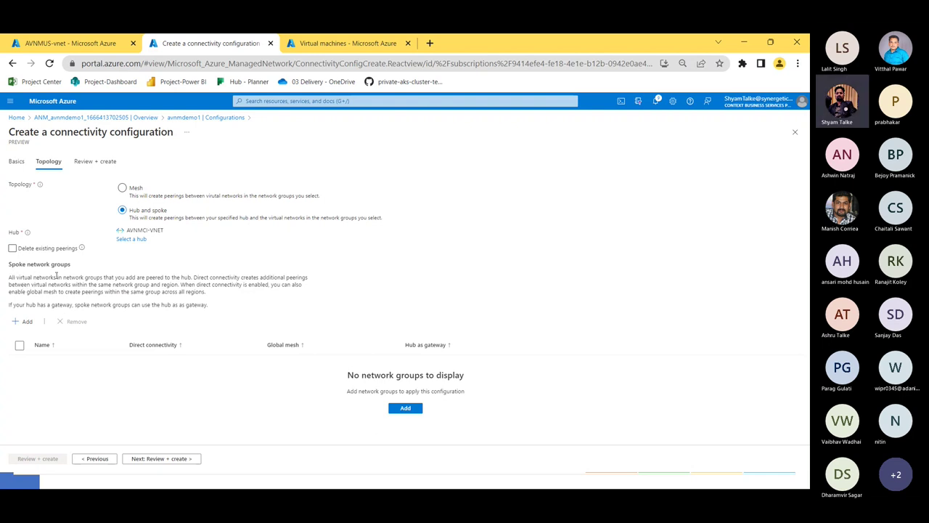
drag(40, 278, 193, 279)
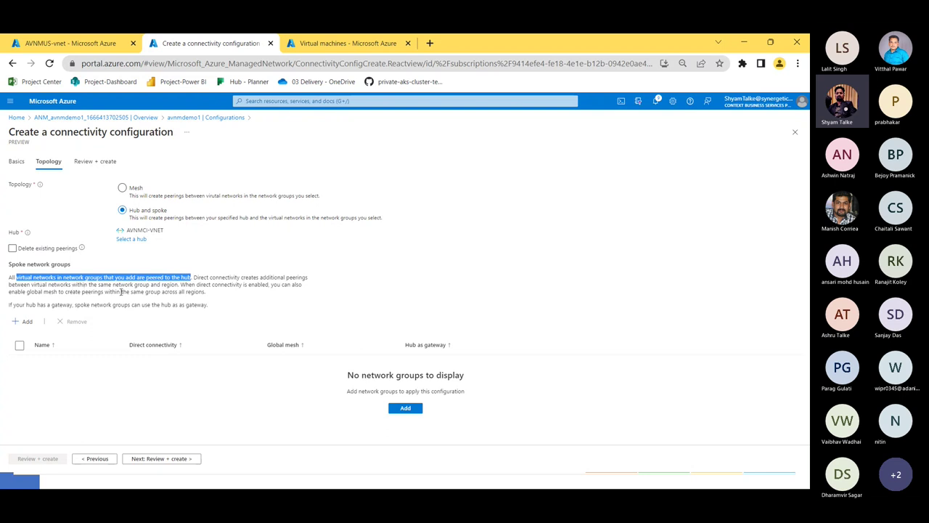
click(180, 288)
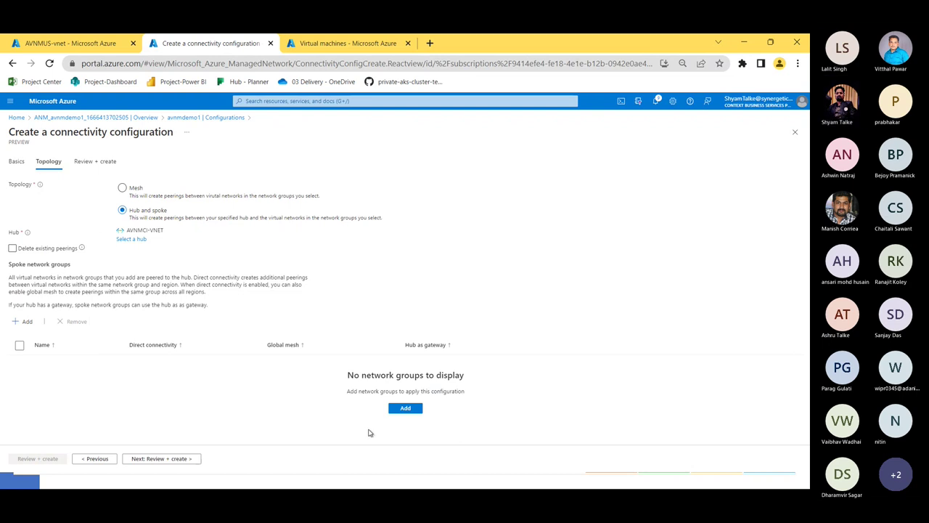
- Add myavnmng1 as the spoke network group, then review and create connectivityconfig1
click(404, 409)
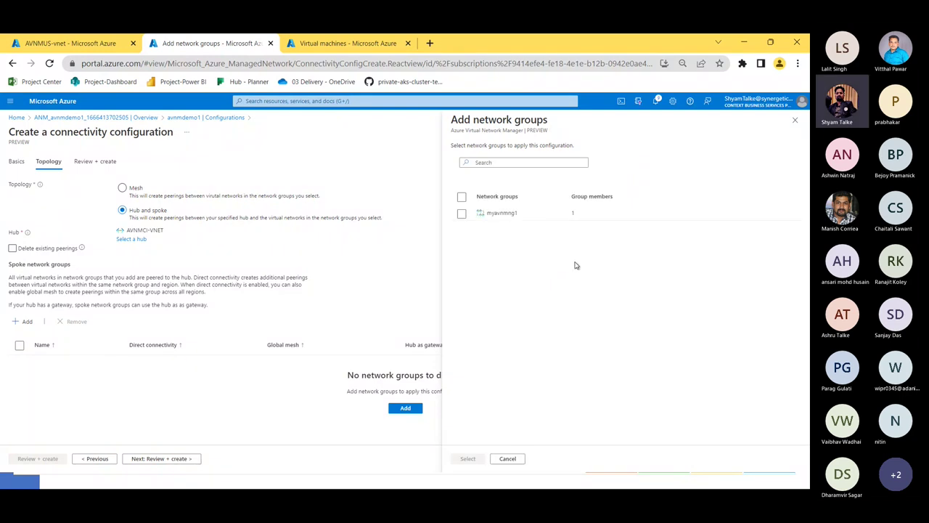
click(462, 213)
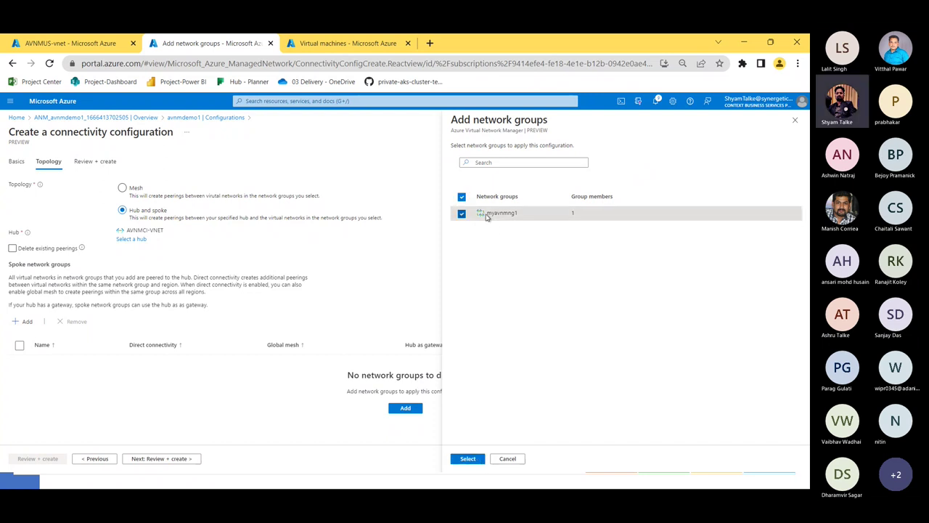
click(468, 459)
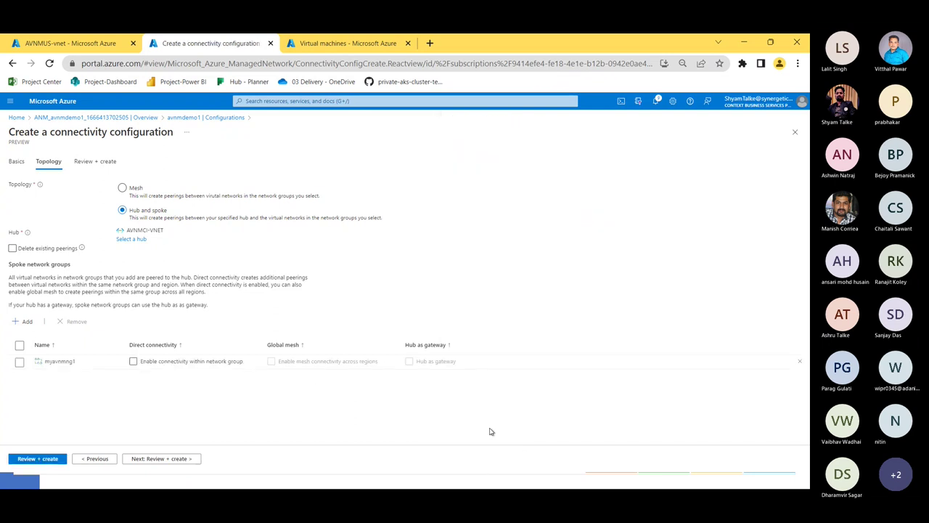
click(180, 465)
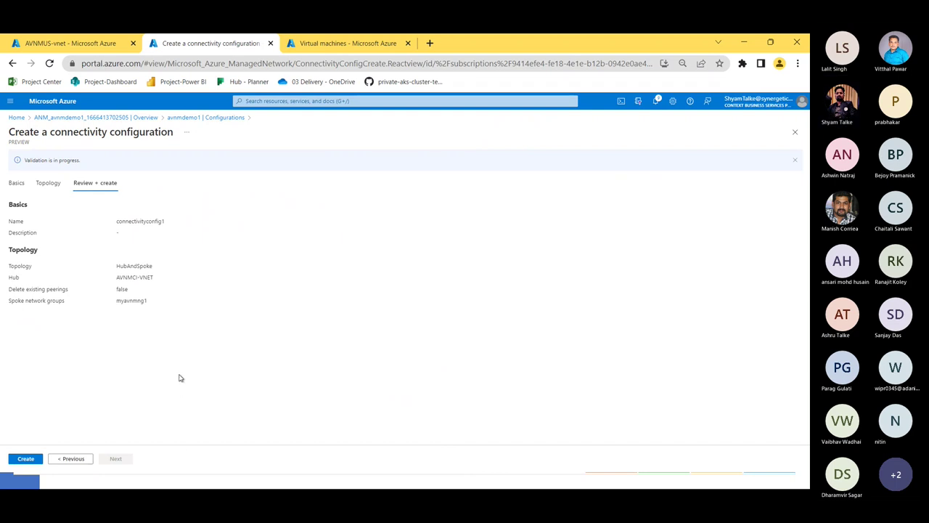
click(26, 458)
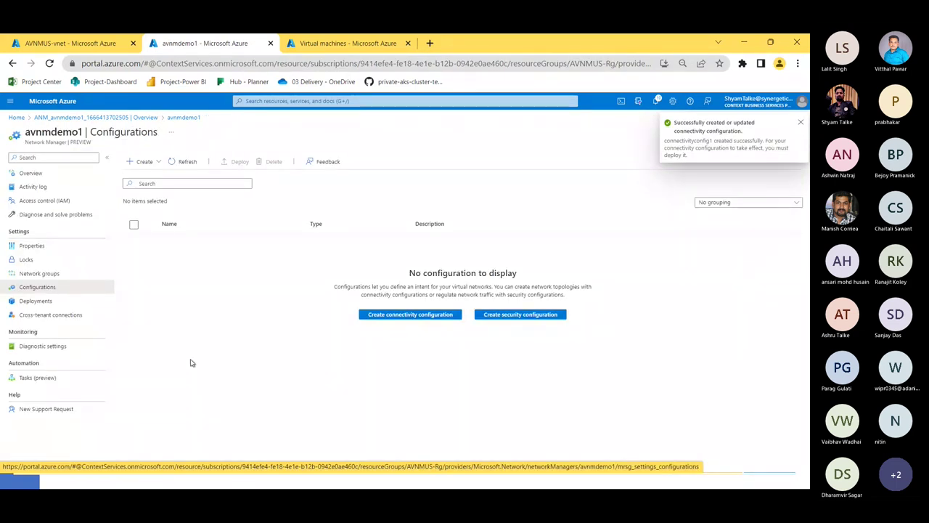
- Refresh the Configurations list and open connectivityconfig1's overview
click(175, 163)
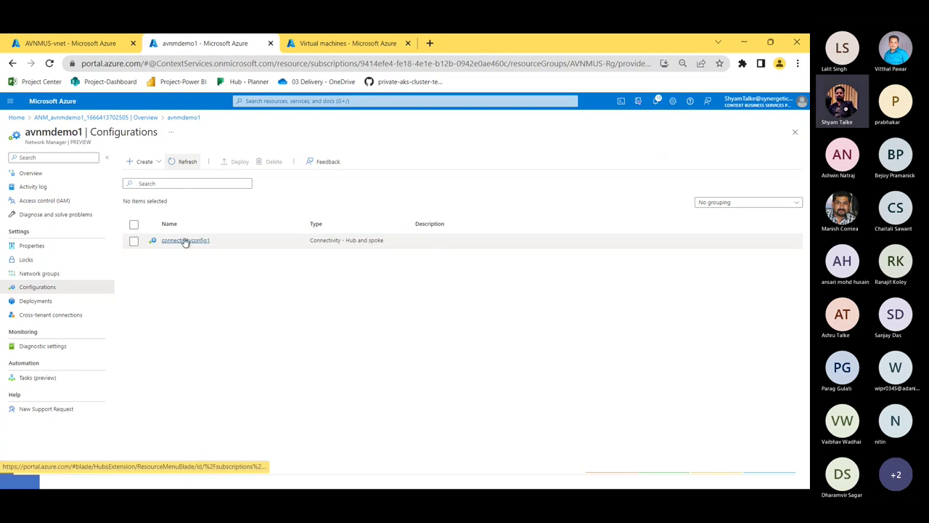
click(185, 241)
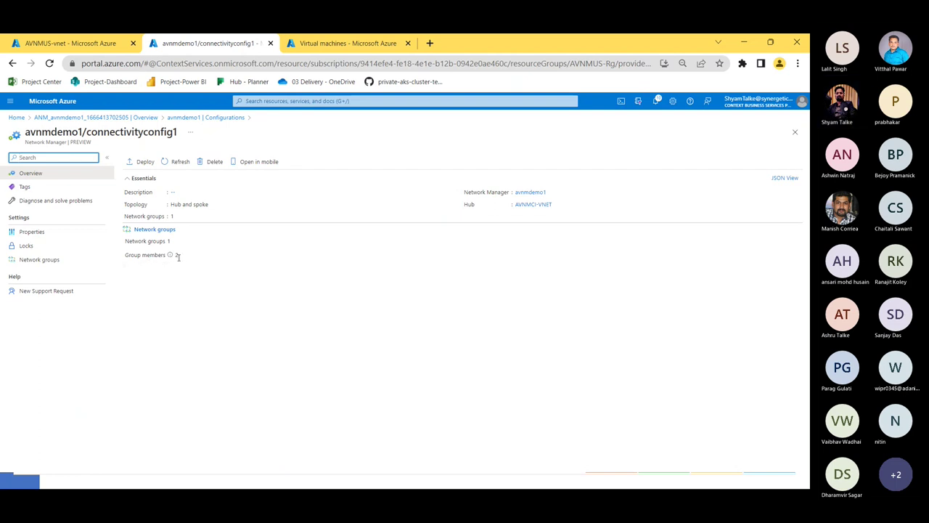
- Navigate from connectivityconfig1 back to avnmdemo1 and show myavnmng1's group members
click(311, 45)
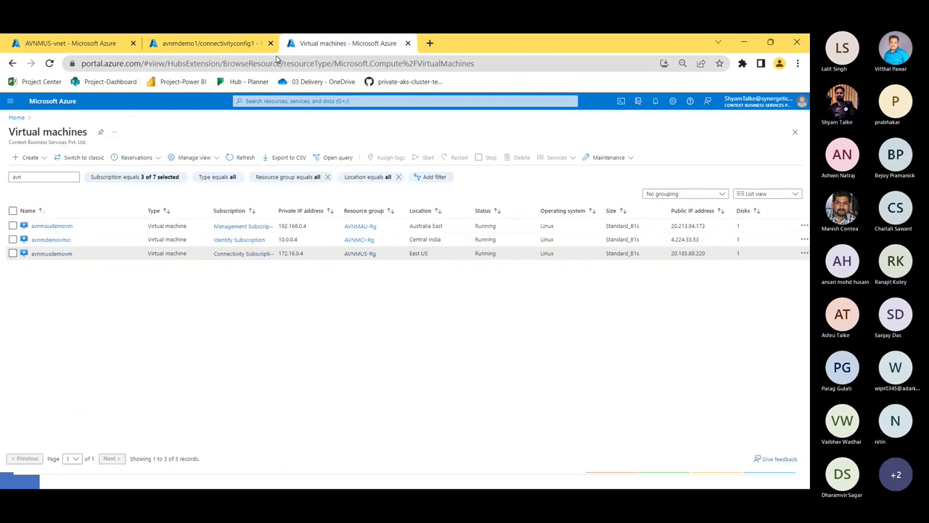
click(231, 45)
click(203, 119)
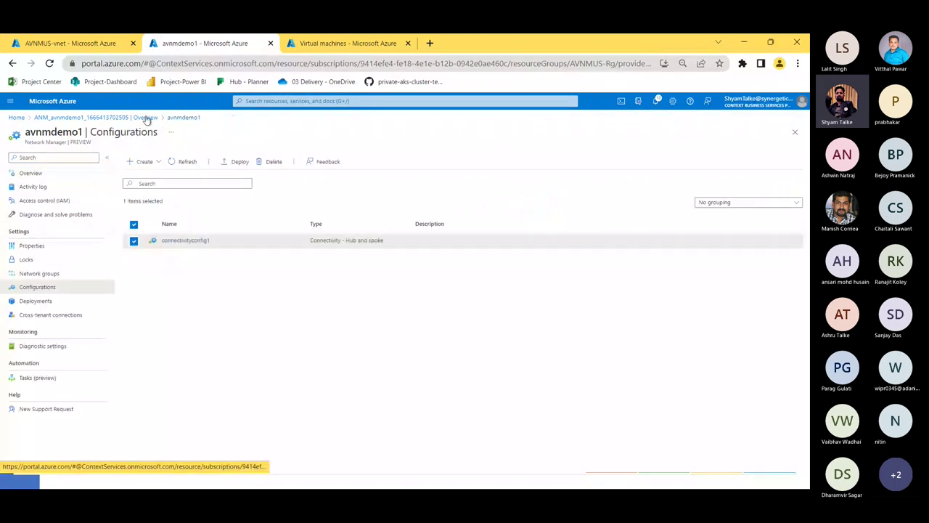
click(146, 119)
click(168, 259)
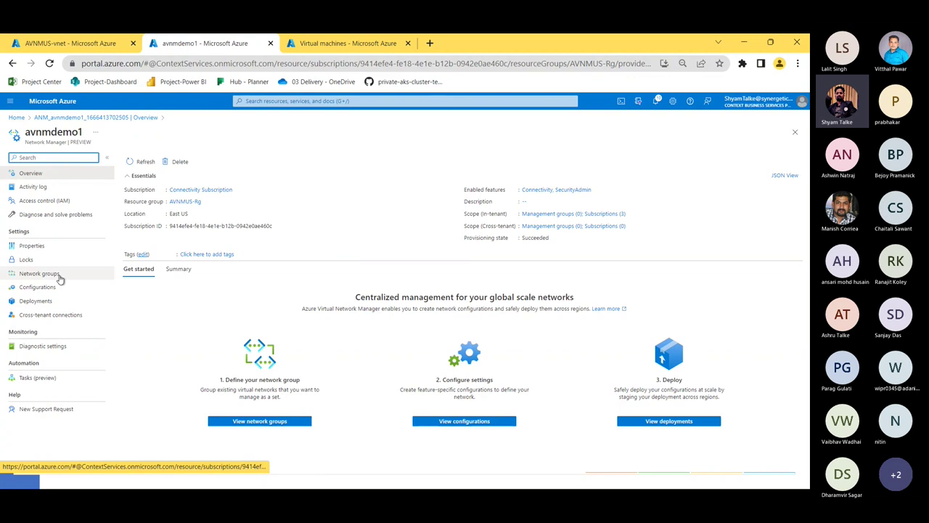
click(39, 273)
click(174, 233)
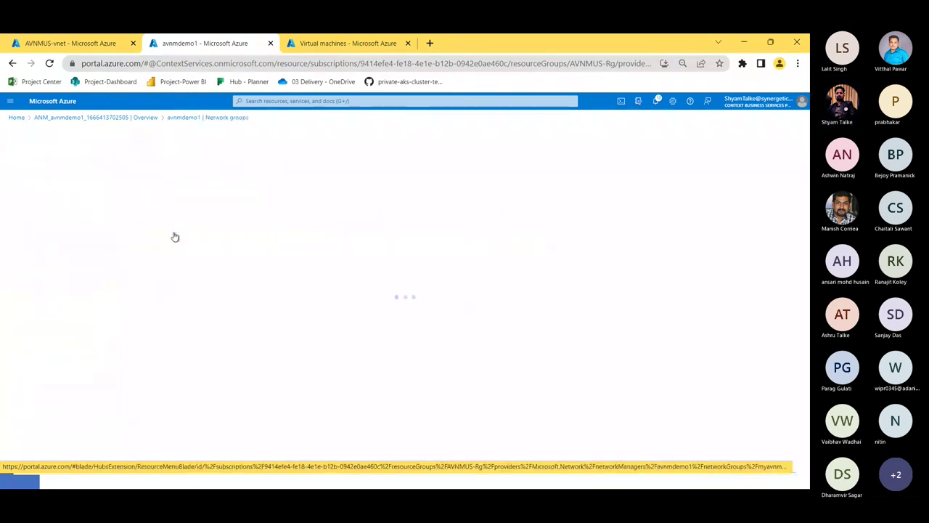
click(83, 263)
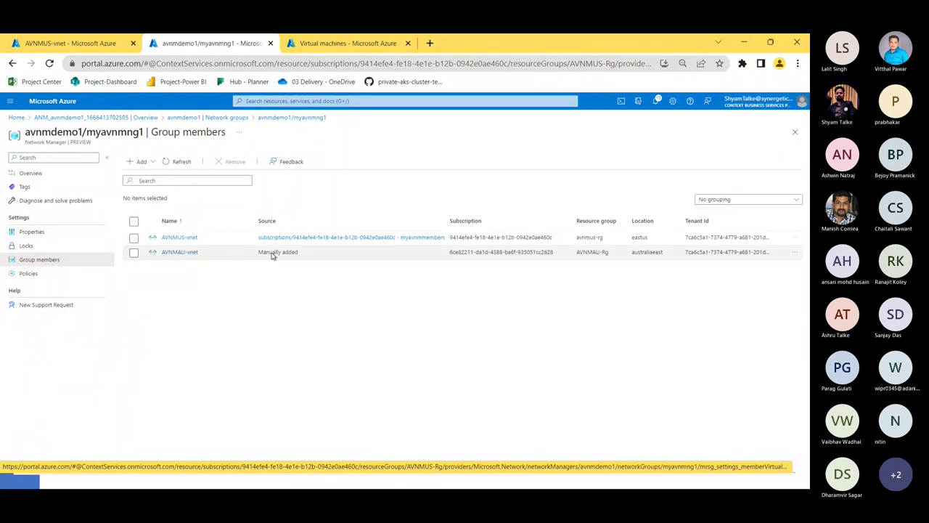
- Inspect the AVNMUS-vnet and AVNMAU-vnet member rows, then view myavnmng1's membership policies
click(272, 254)
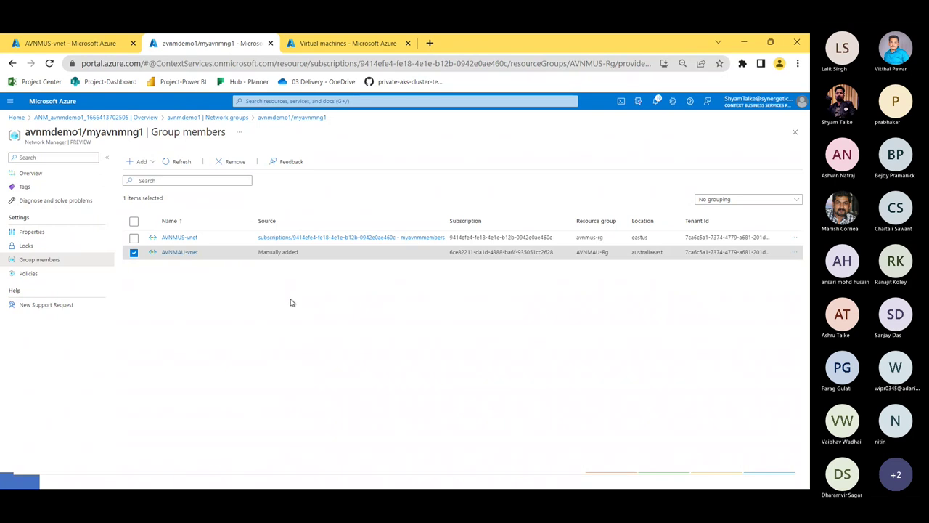
click(218, 238)
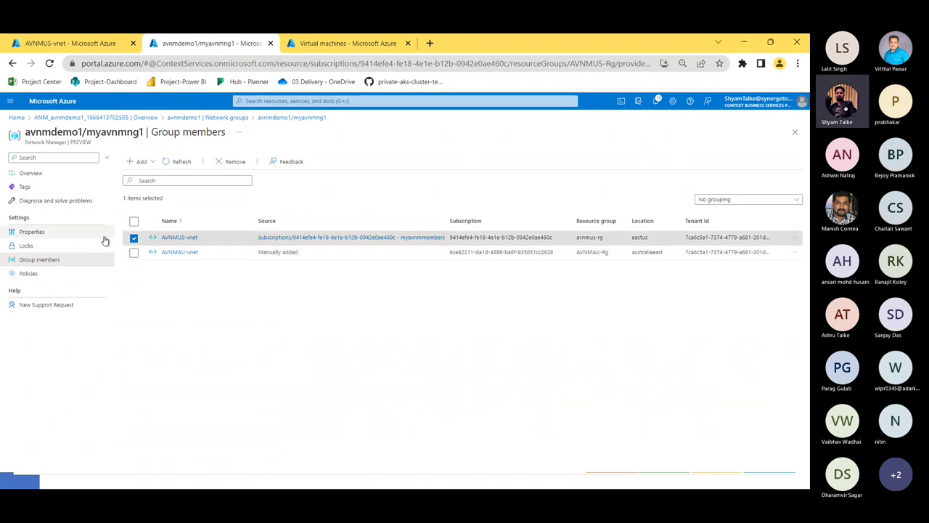
click(133, 237)
click(218, 258)
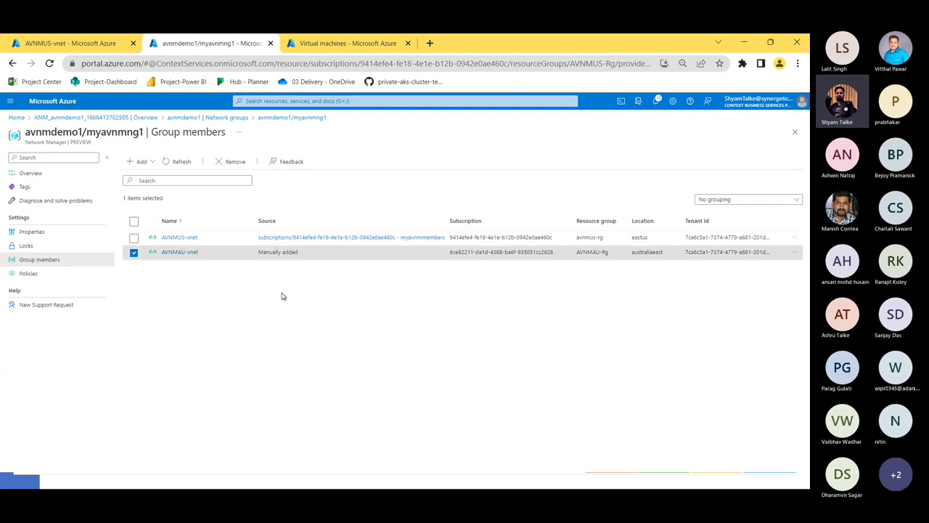
click(134, 252)
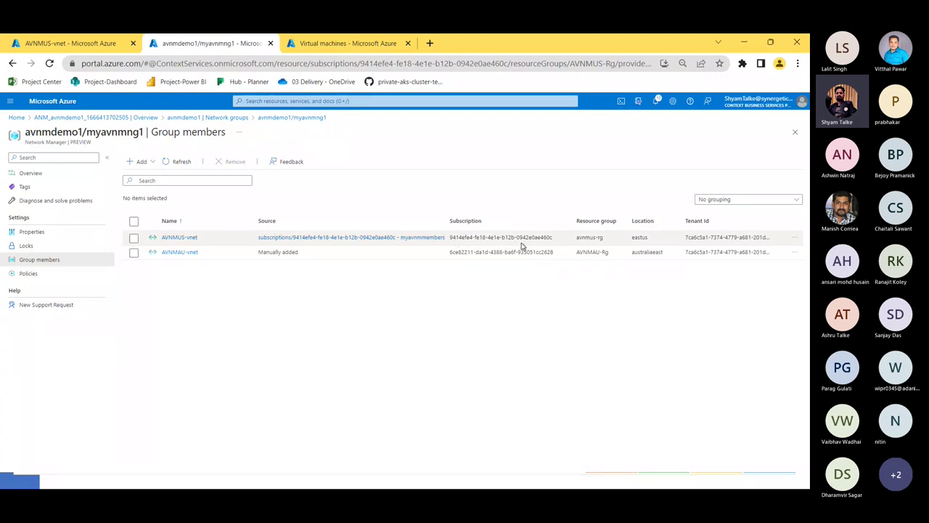
click(63, 274)
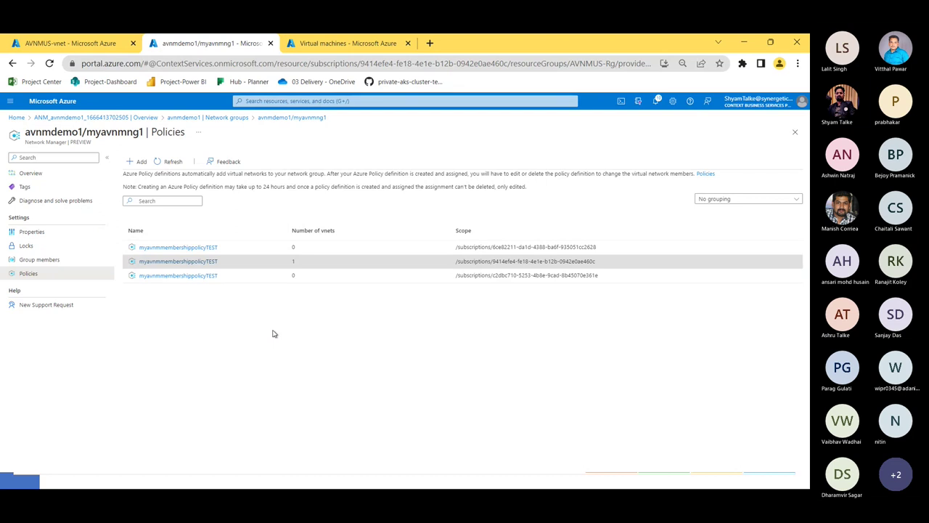
- Revisit avnmdemo1's Network groups and Configurations, then reopen connectivityconfig1's overview
click(65, 259)
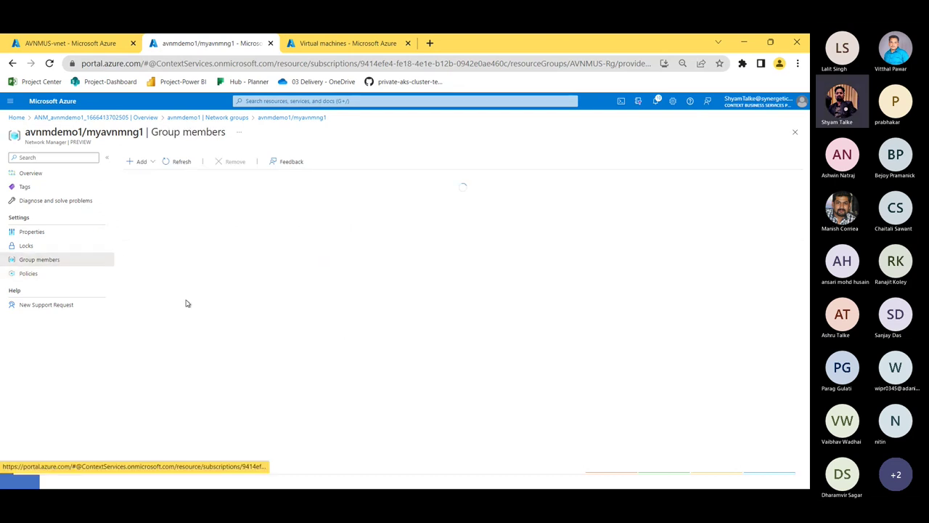
click(218, 117)
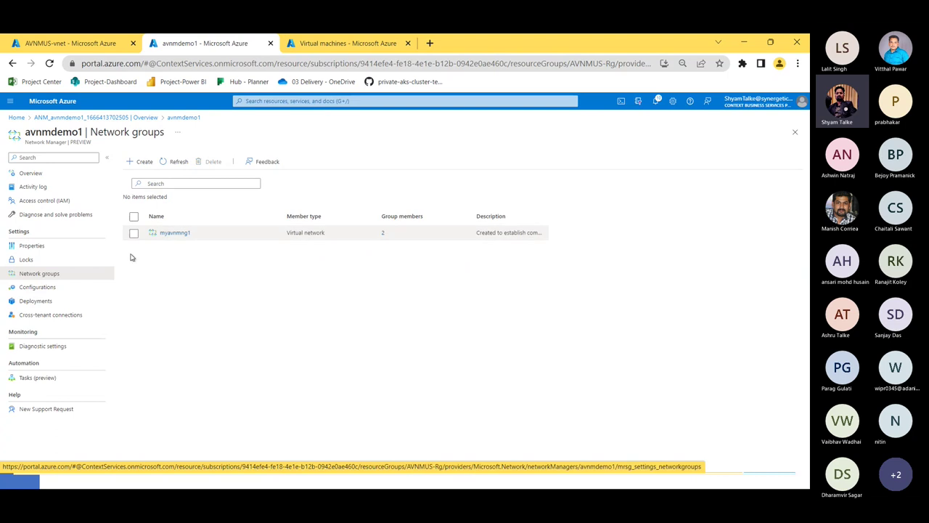
click(64, 287)
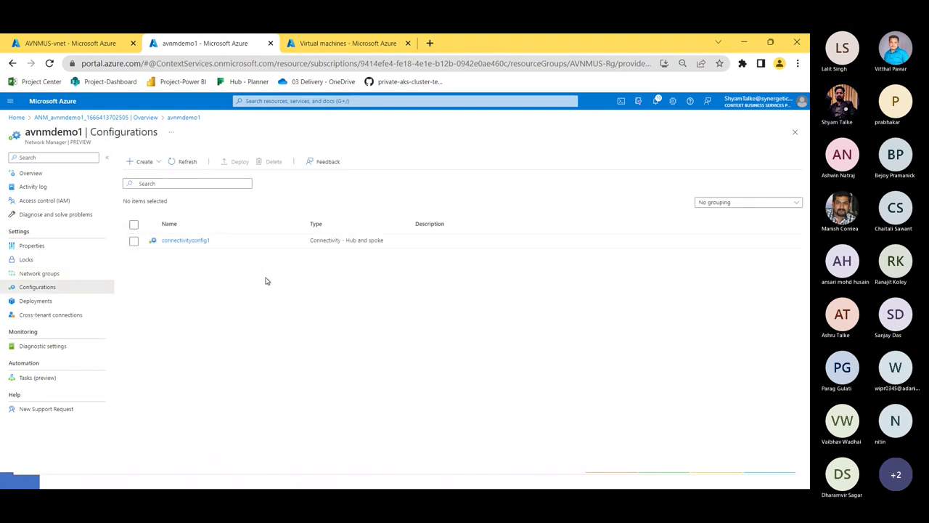
click(185, 240)
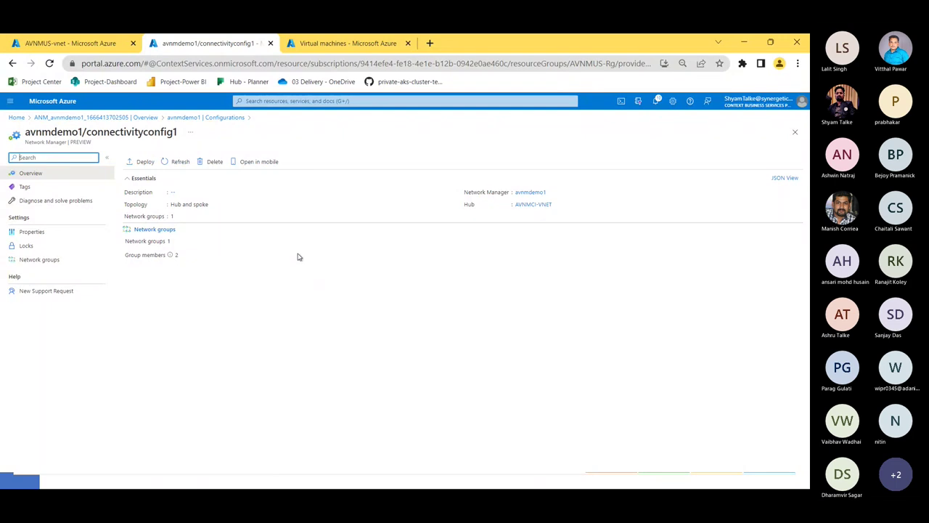
click(39, 259)
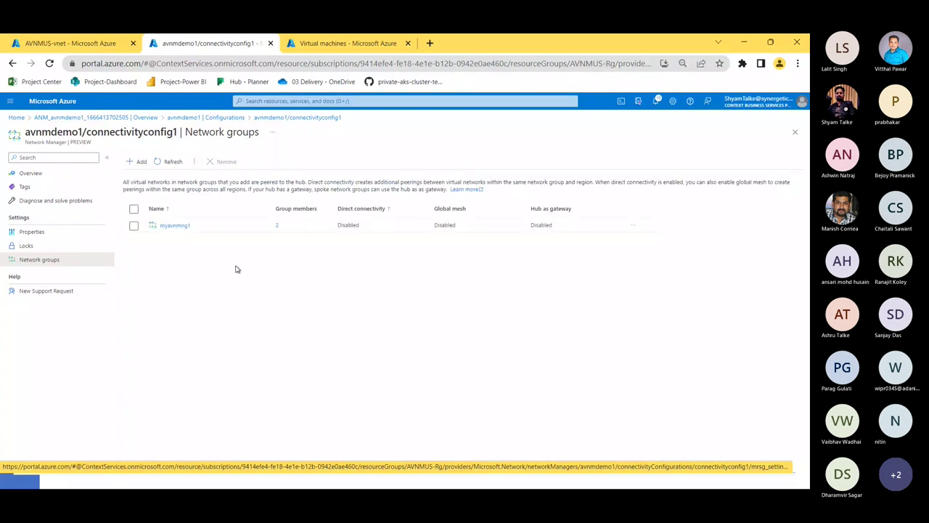
click(309, 118)
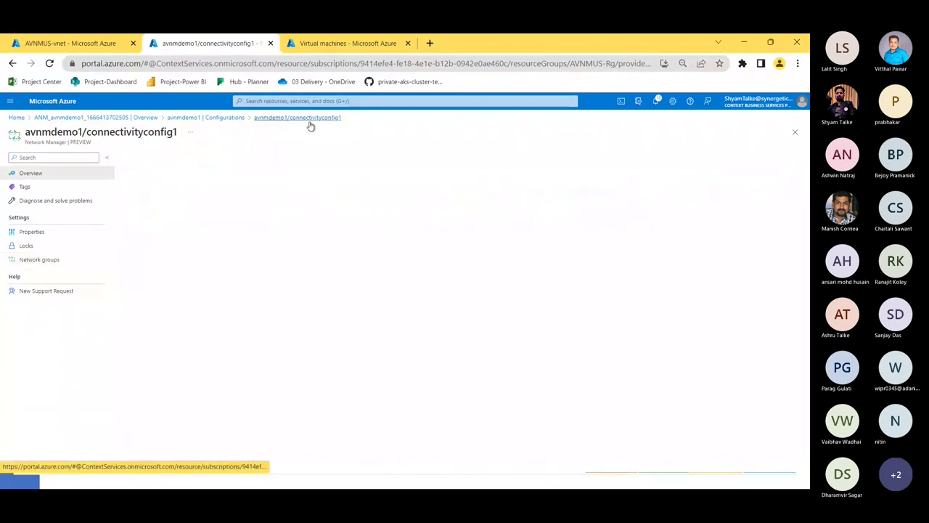
click(229, 119)
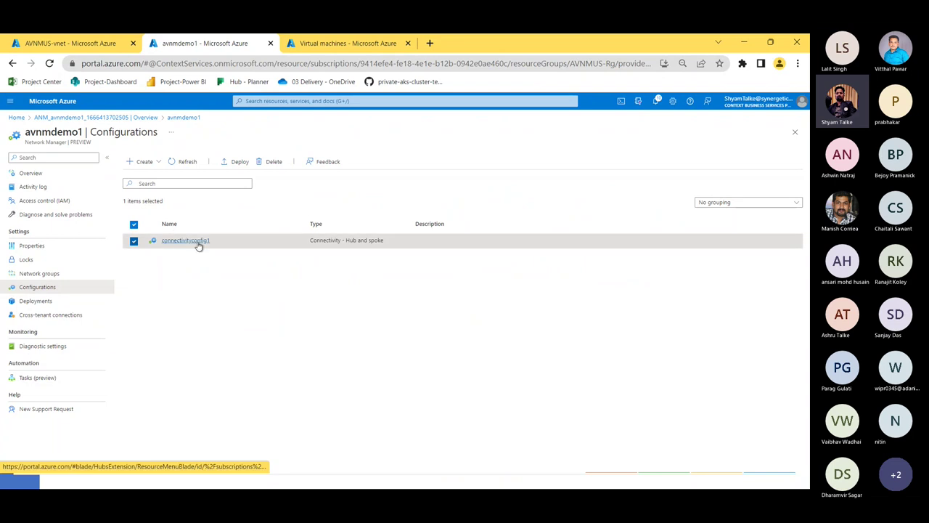
click(72, 274)
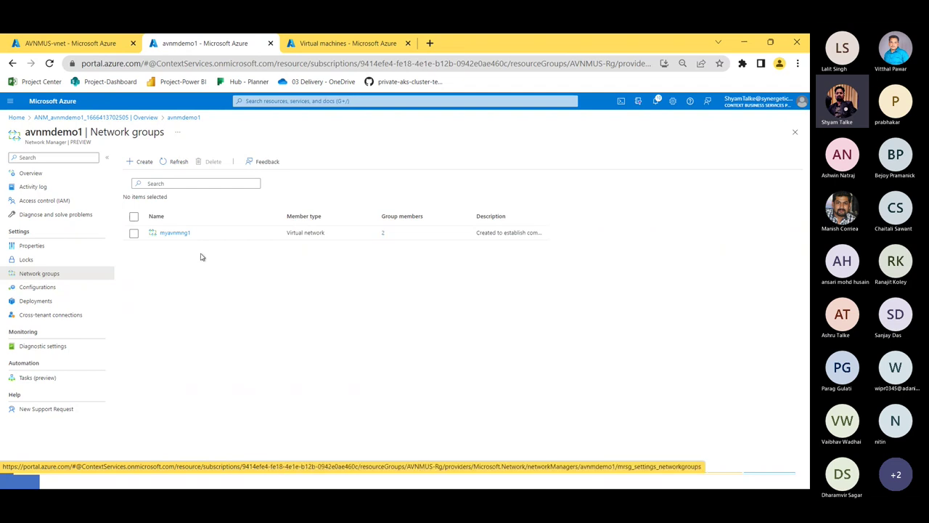
click(62, 289)
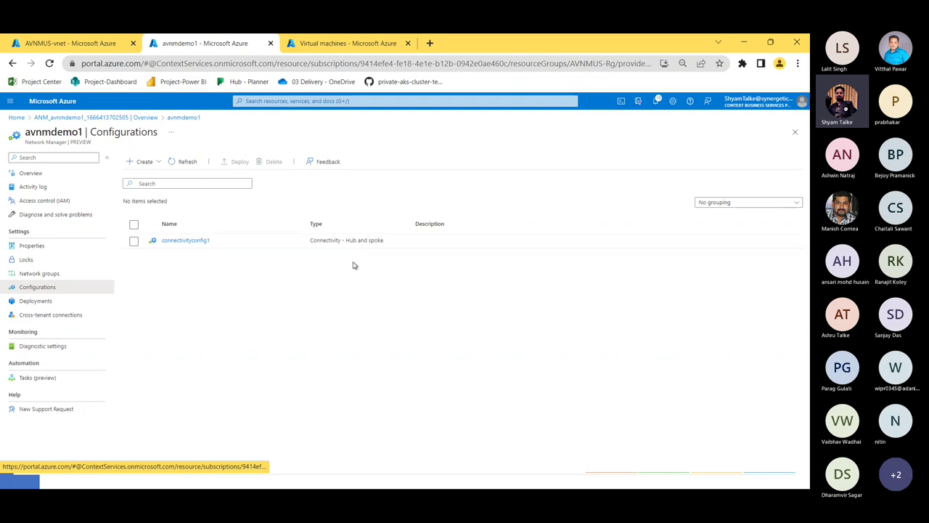
click(202, 240)
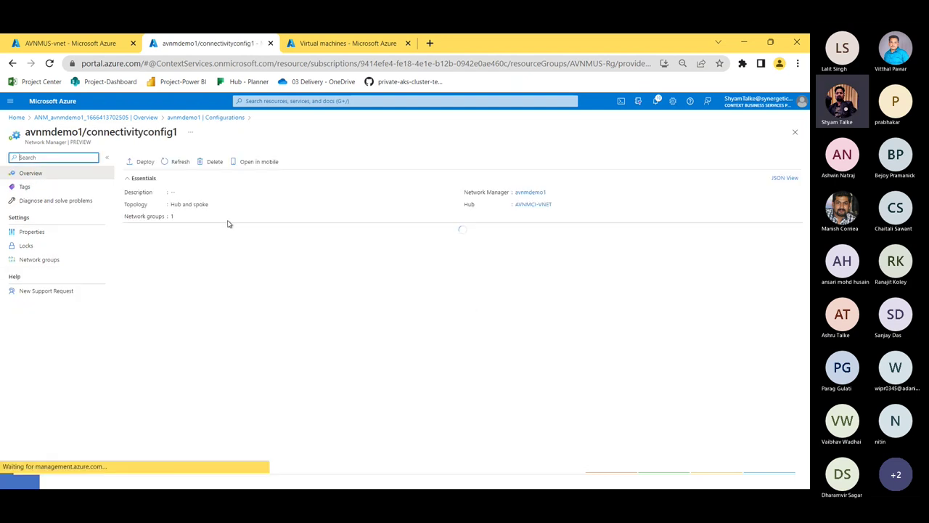
- Deploy connectivityconfig1 with target regions Australia East and East US selected
click(146, 162)
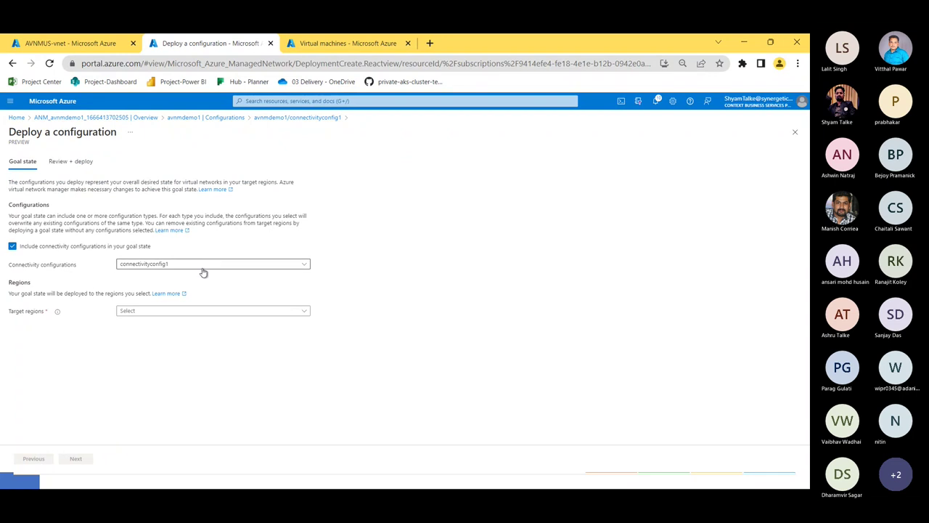
click(161, 316)
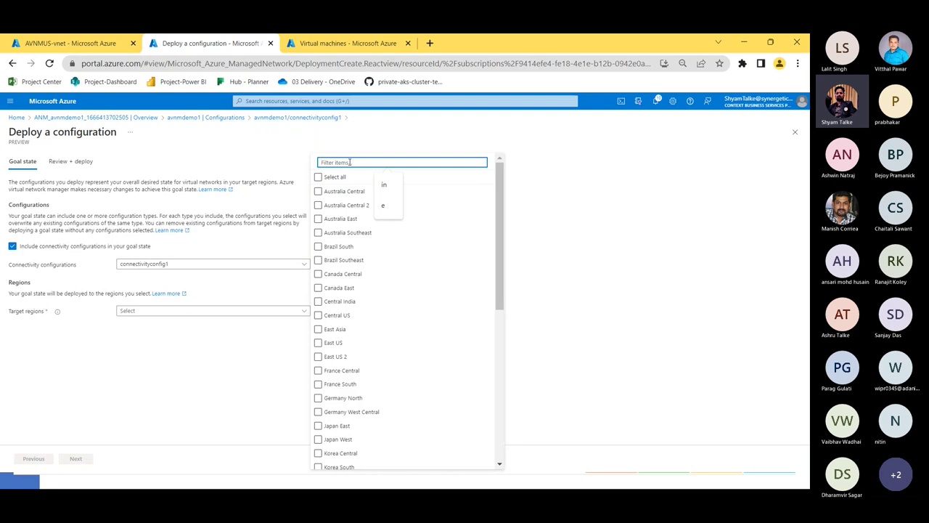
text(au)
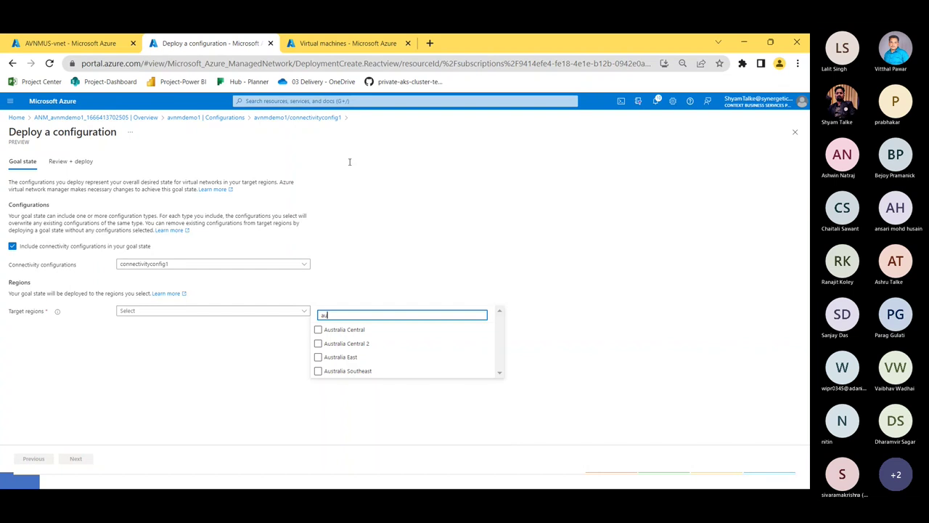
click(318, 357)
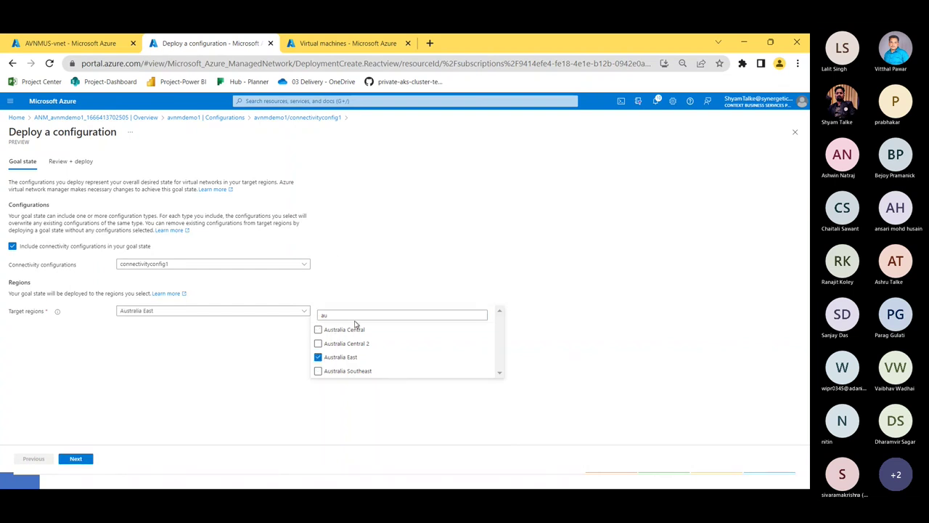
key(BackSpace)
key(BackSpace)
text(e)
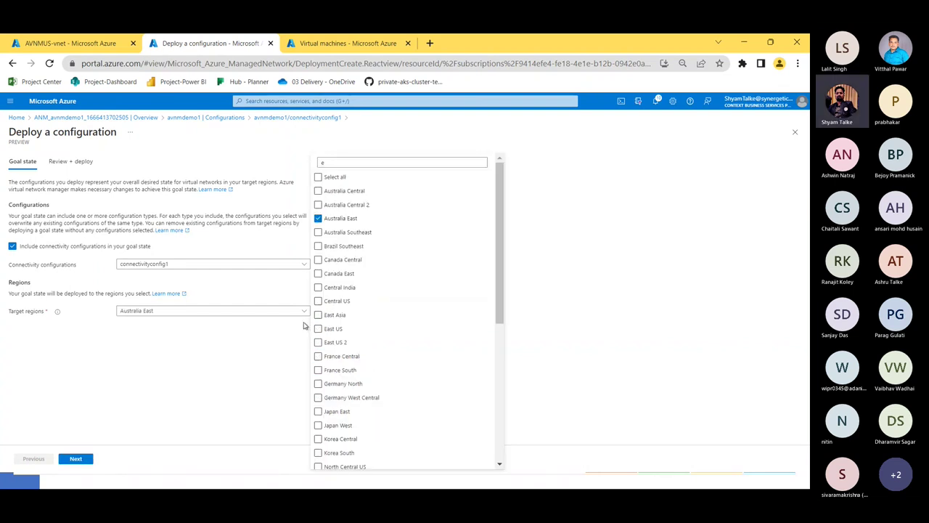
text(as)
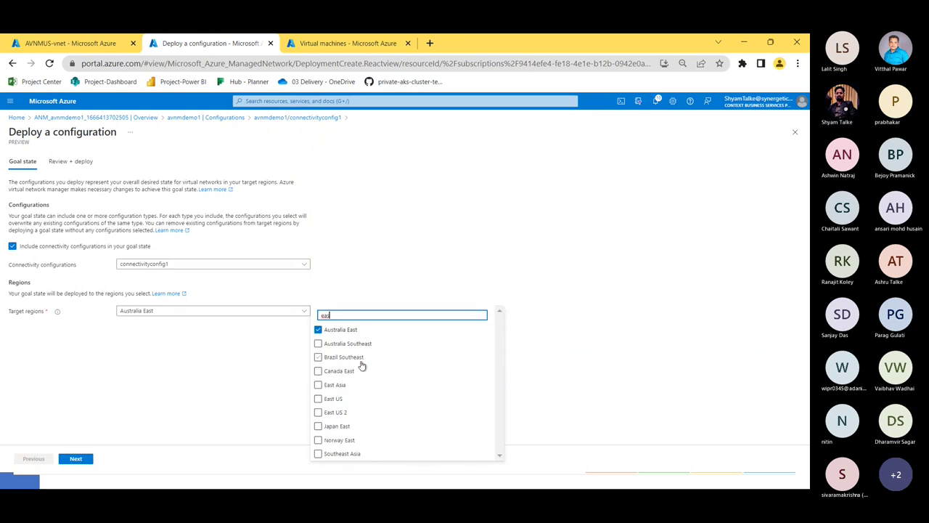
click(323, 404)
click(323, 404)
click(276, 386)
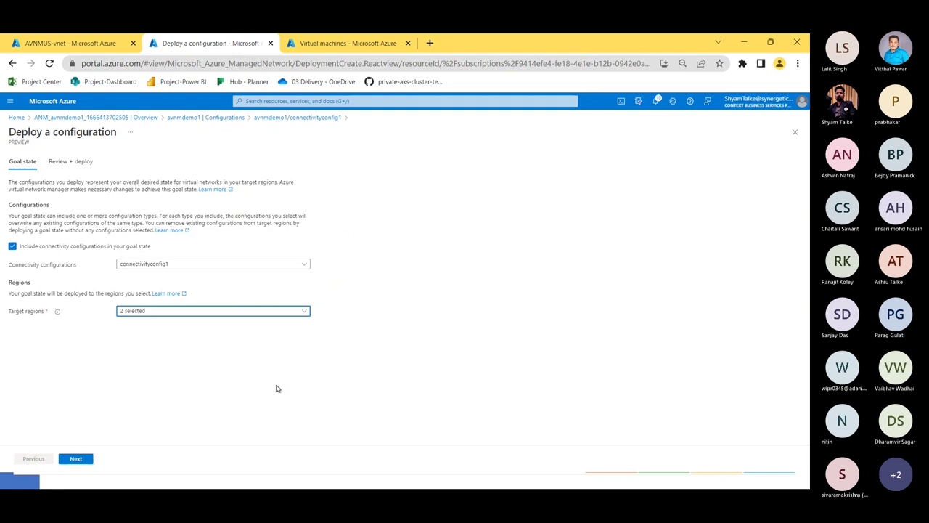
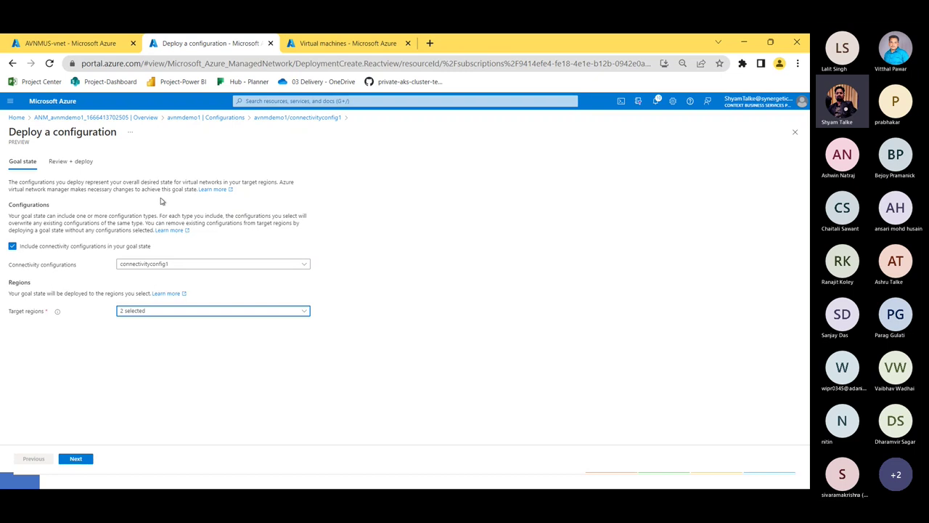
- Review the Goal state notes for connectivityconfig1's two target regions, then continue to Review + deploy
drag(95, 182, 174, 182)
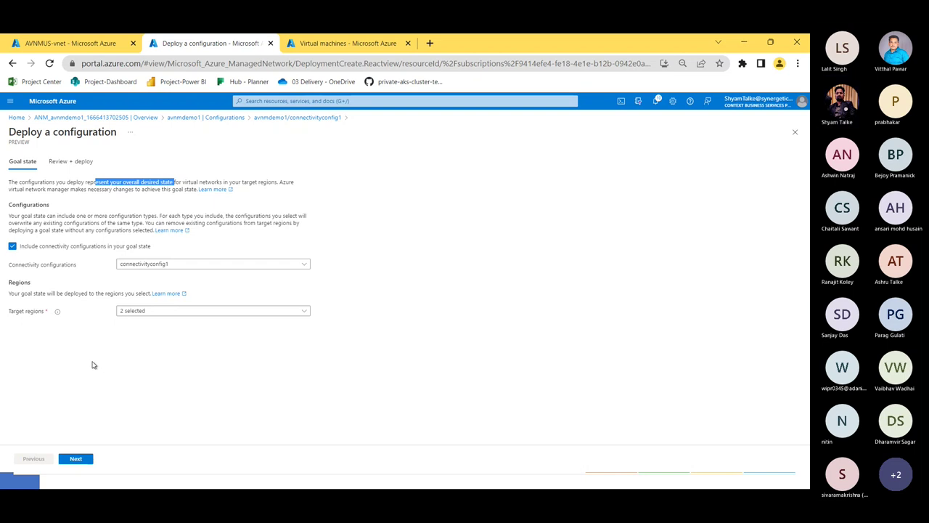
click(92, 364)
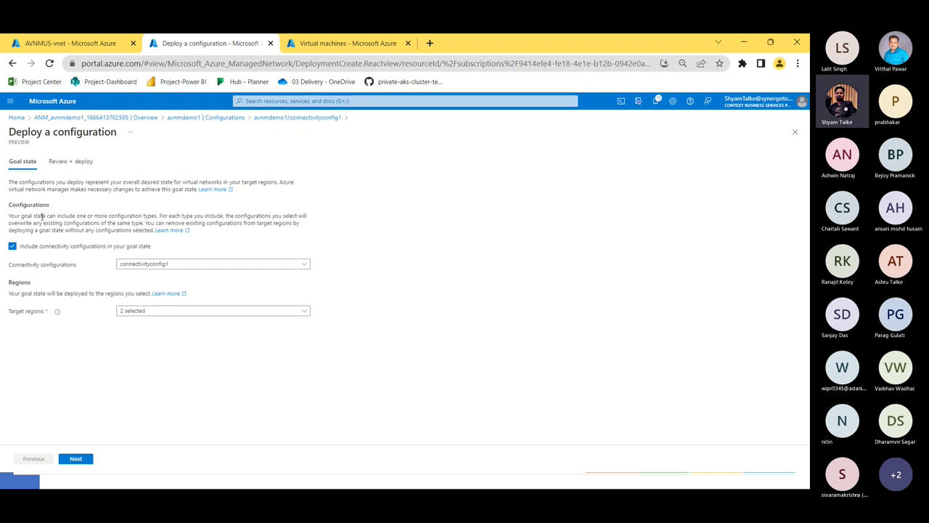
drag(42, 217, 159, 218)
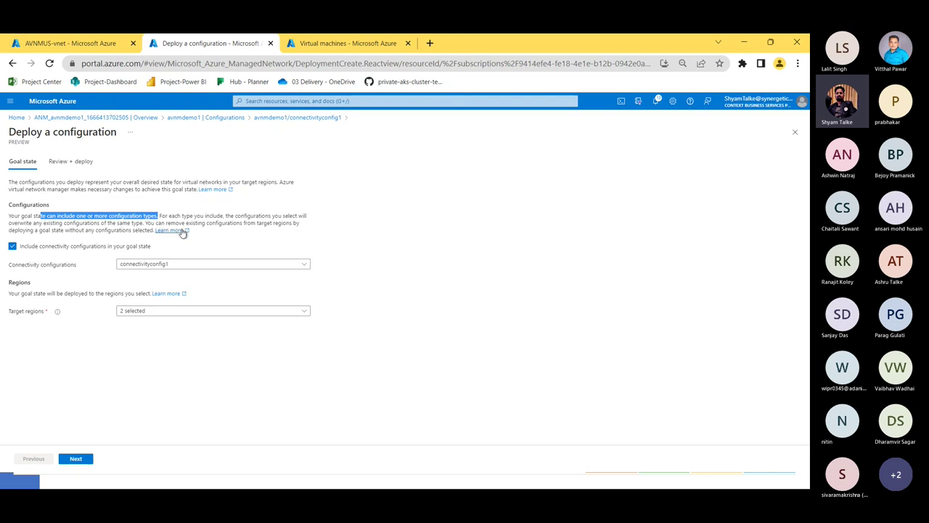
drag(29, 223, 144, 218)
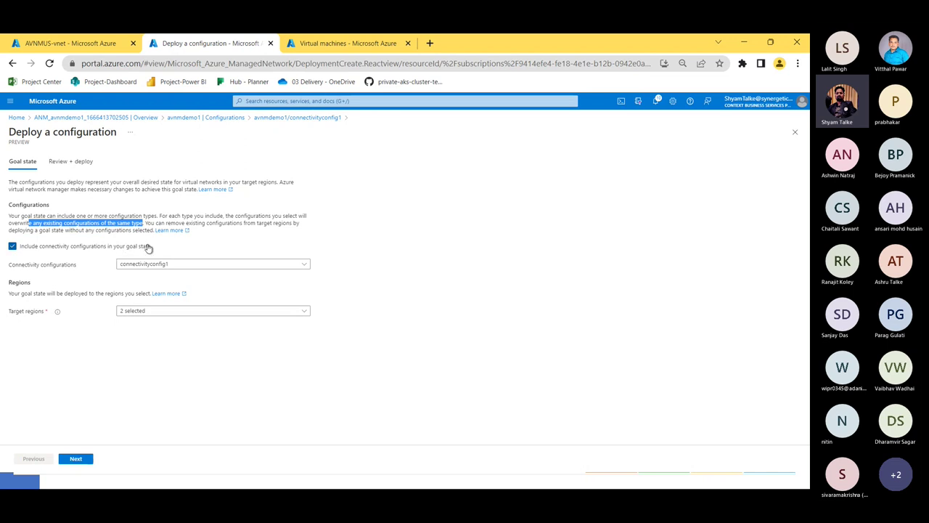
drag(145, 223, 149, 230)
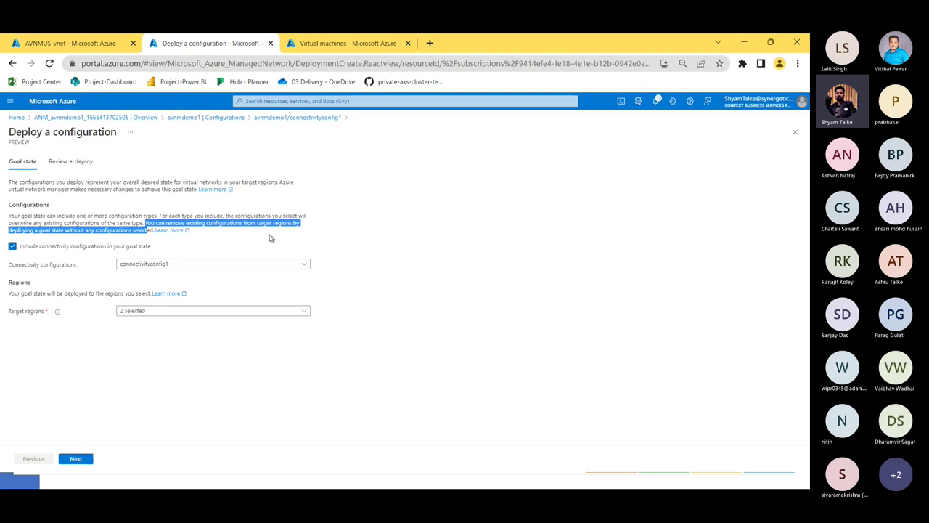
click(165, 372)
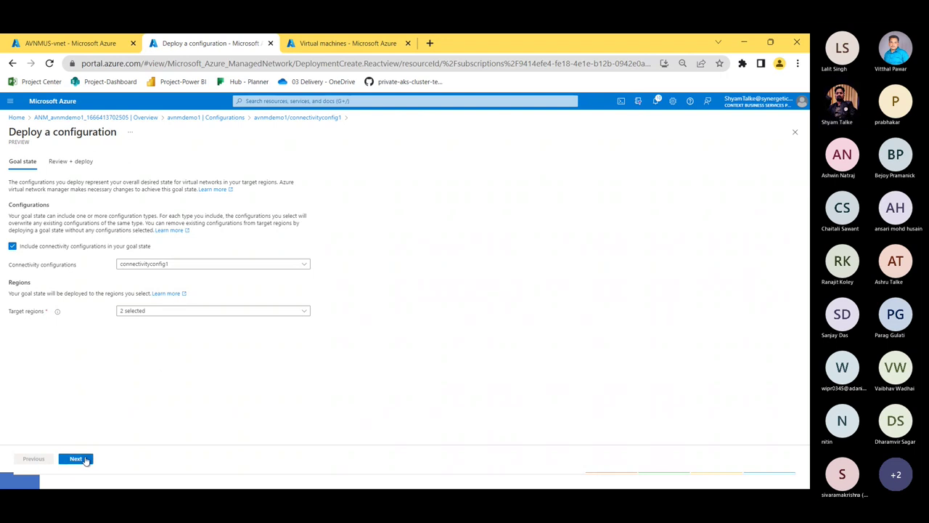
click(77, 459)
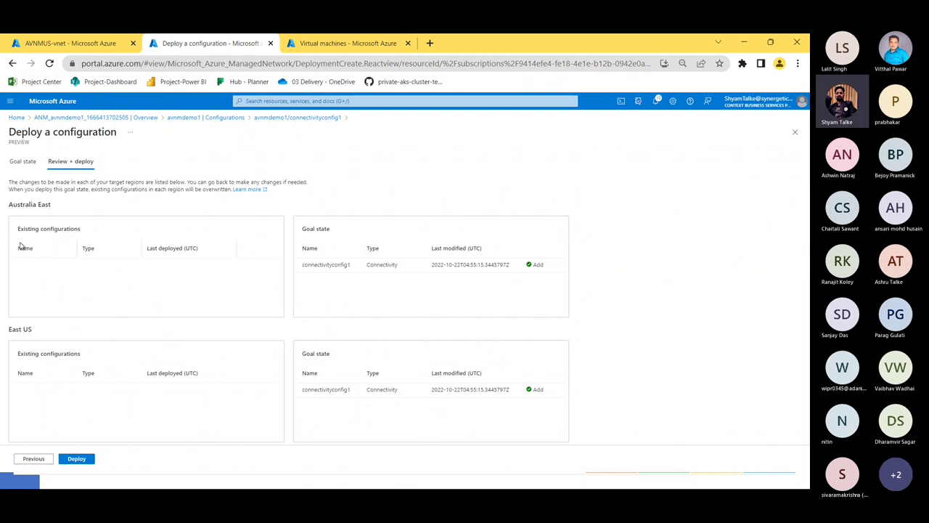
- Deploy connectivityconfig1 to Australia East and East US, then go back to its overview
drag(18, 229, 80, 230)
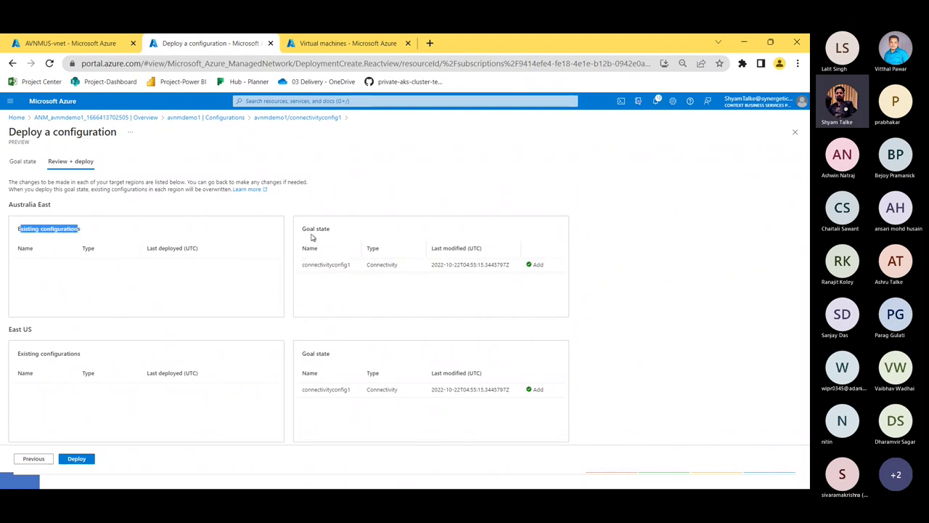
drag(301, 228, 333, 230)
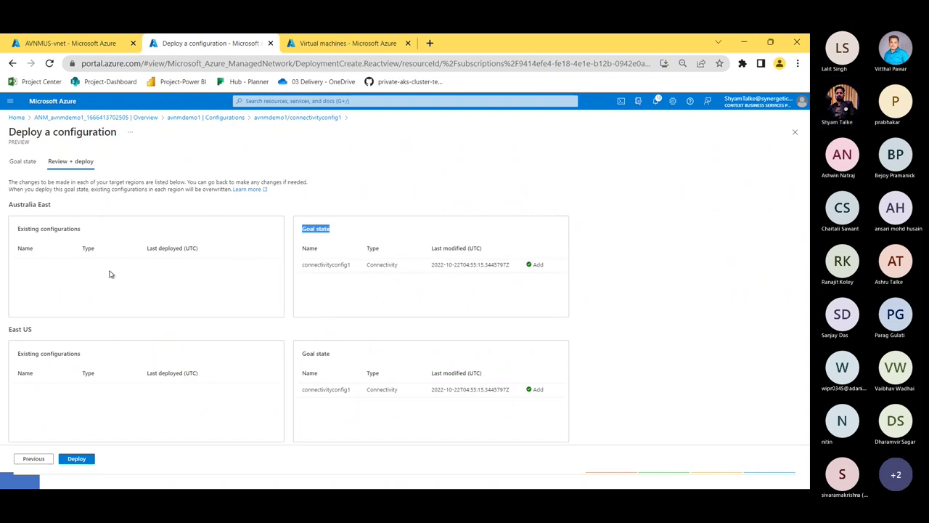
click(88, 464)
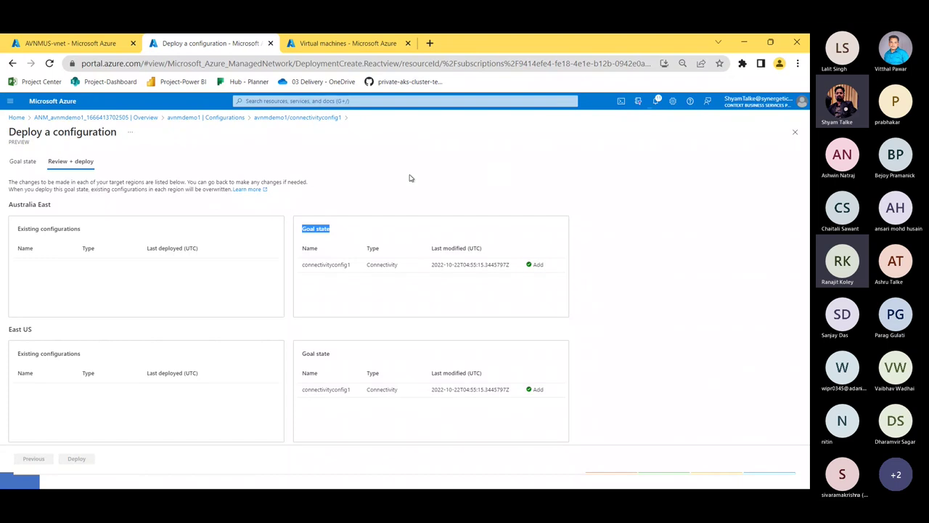
click(311, 117)
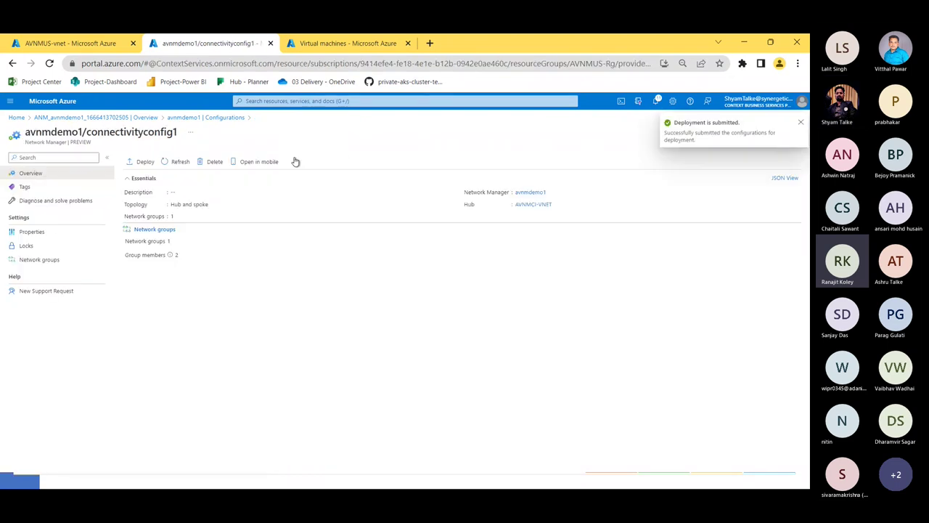
- Draft a connectivity configuration 'agege' with myavnmng1, then discard it and return to Configurations
click(222, 118)
click(149, 164)
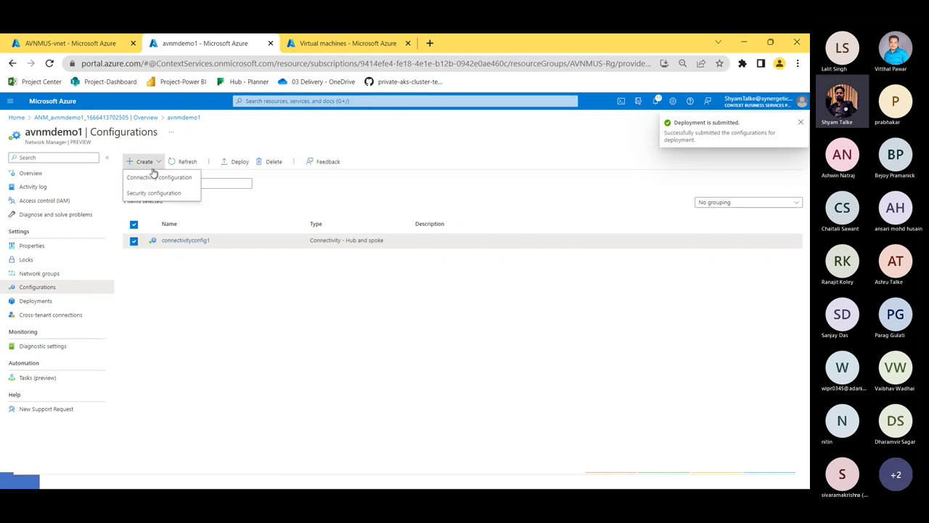
click(155, 177)
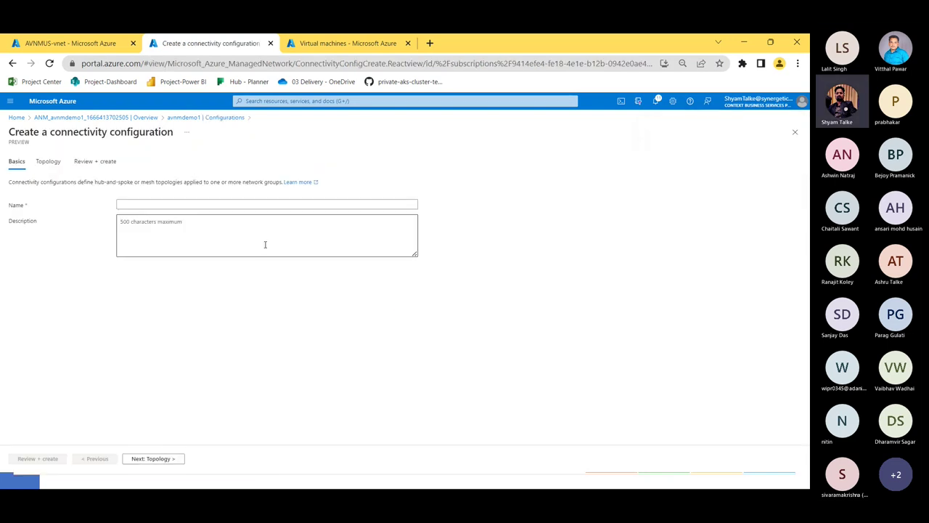
text(agege)
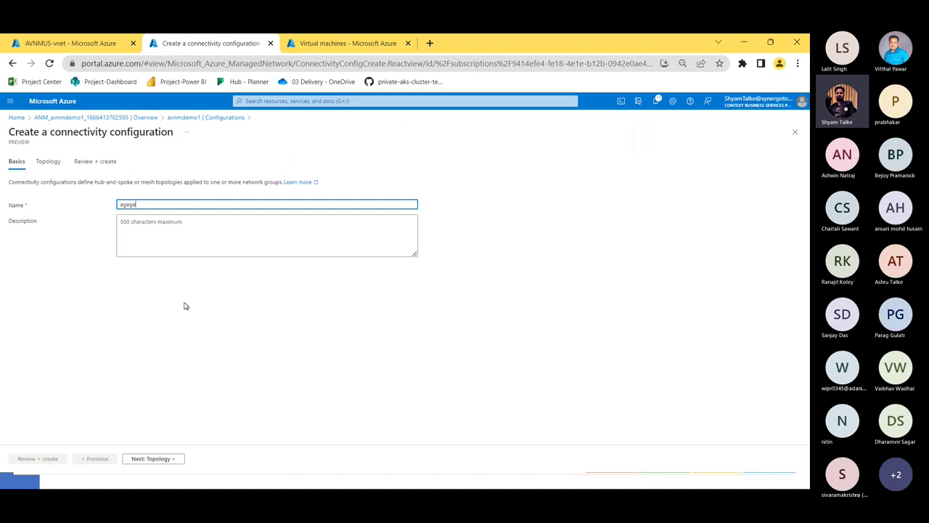
click(172, 458)
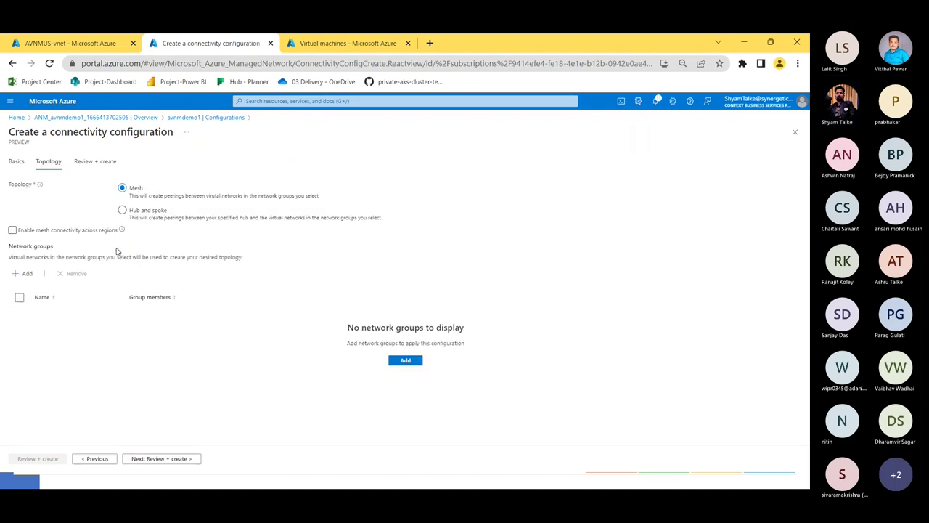
click(420, 361)
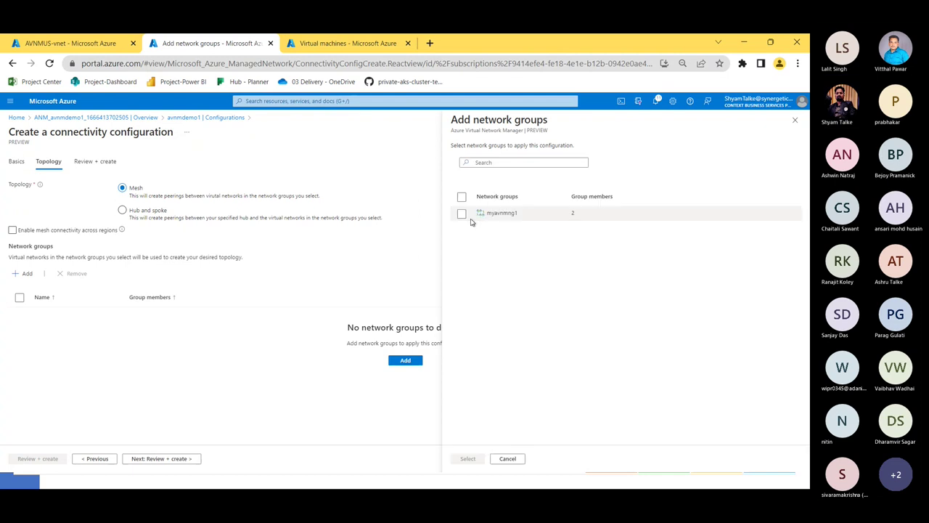
click(462, 212)
click(476, 460)
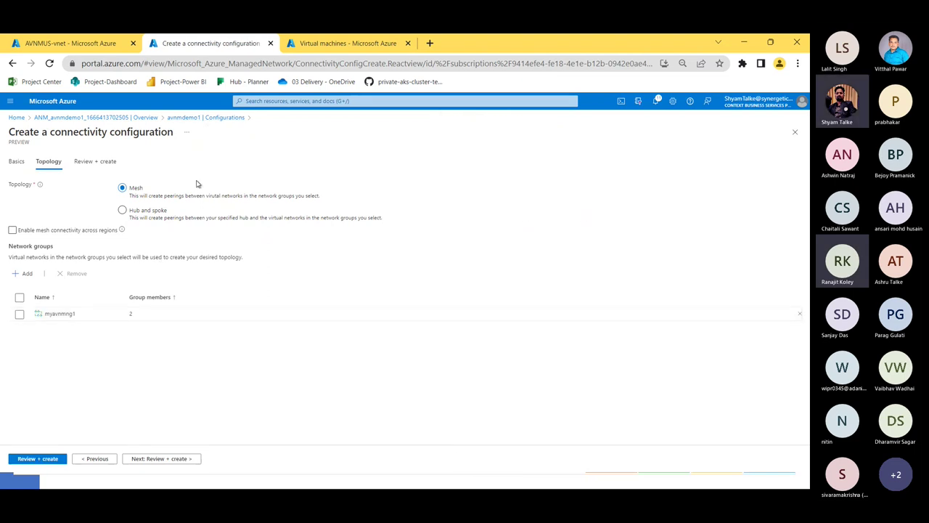
click(226, 121)
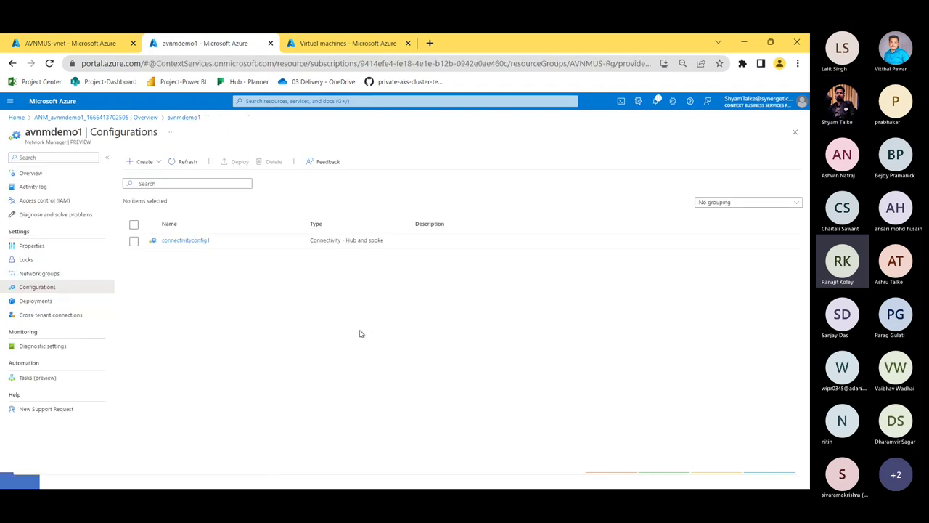
- Check the notifications showing the deployment was submitted, then switch to MobaXterm
click(324, 48)
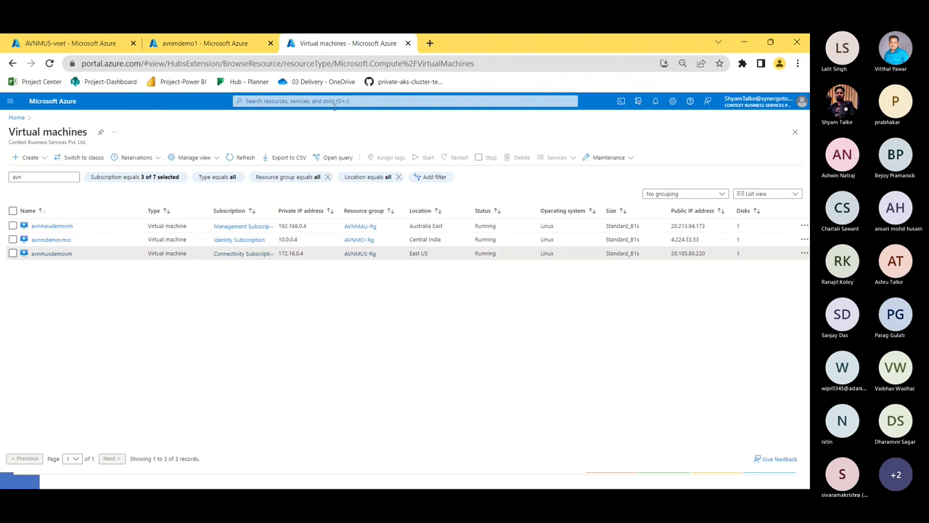
click(123, 43)
click(214, 42)
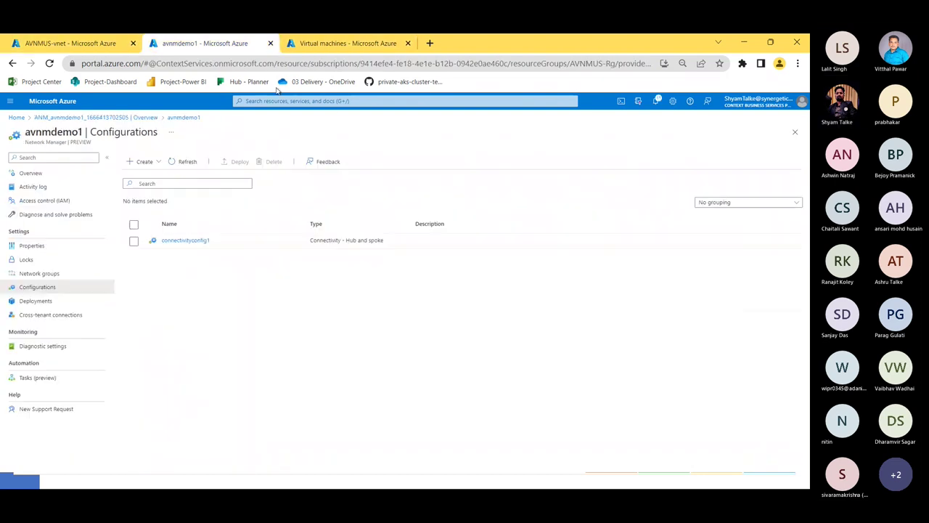
click(656, 105)
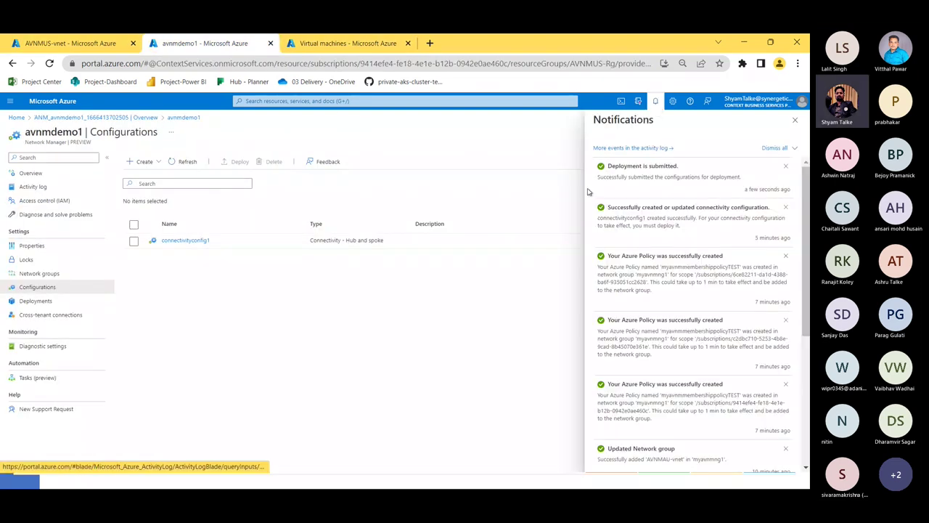
click(345, 244)
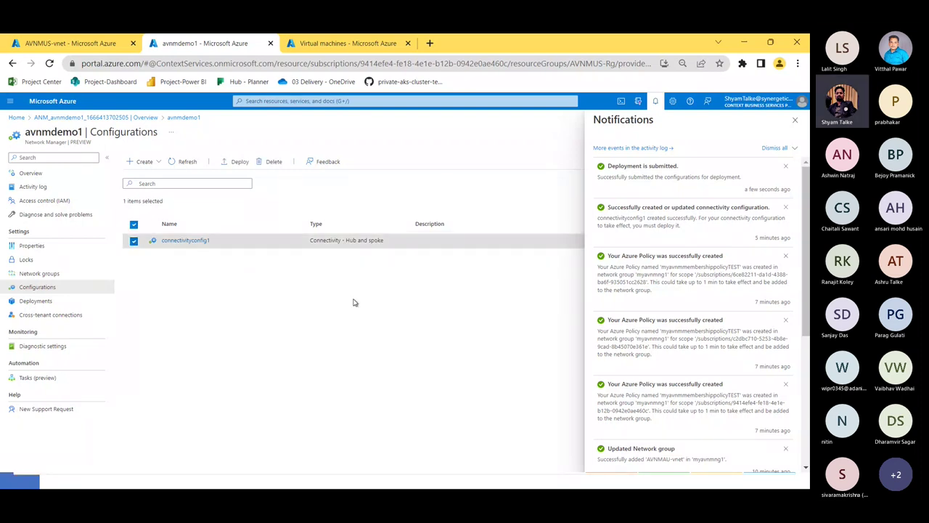
click(656, 102)
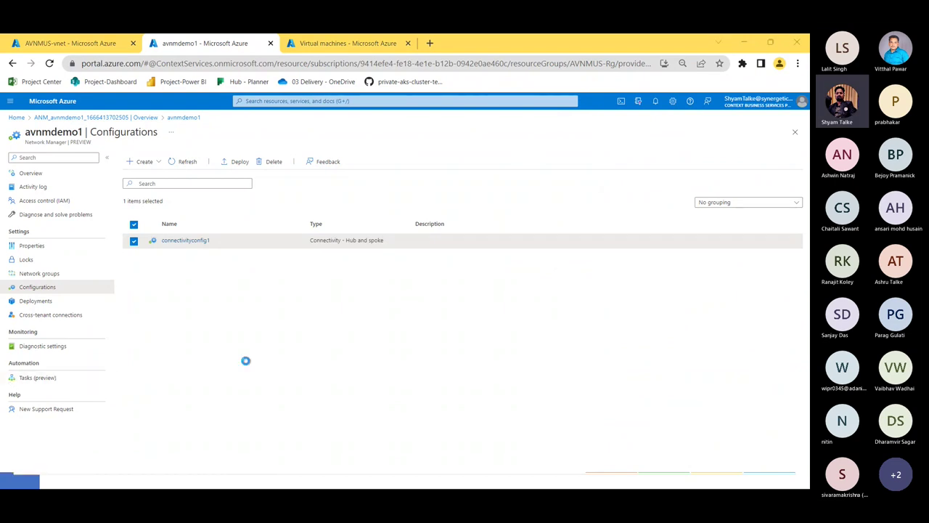
key(alt+Tab)
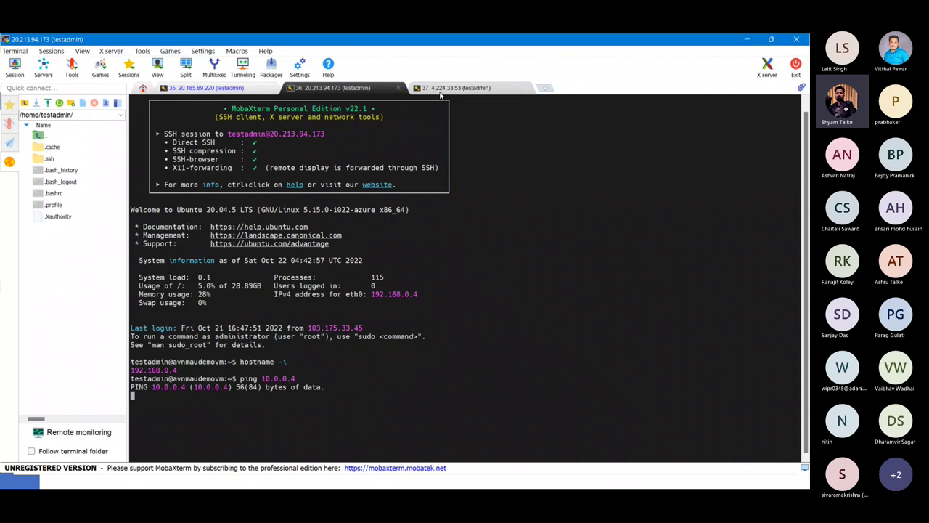
- Compare the 172.16.0.4 and 192.168.0.4 sessions' pings to 10.0.0.4, ending on the 10.0.0.4 session
click(213, 90)
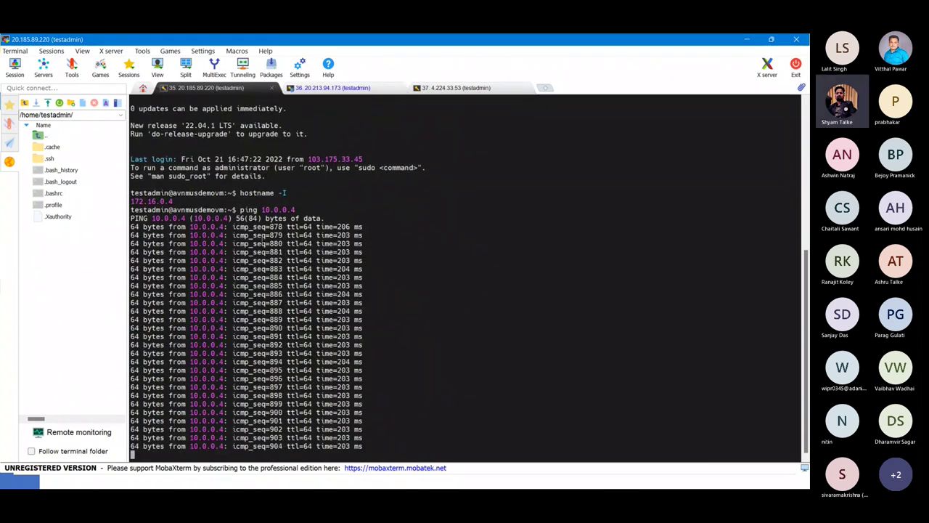
drag(178, 225, 369, 430)
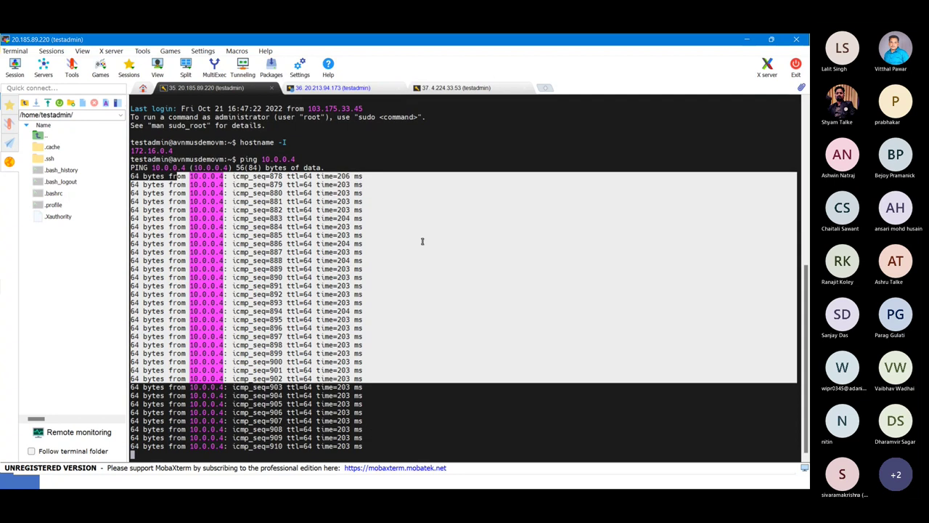
click(352, 87)
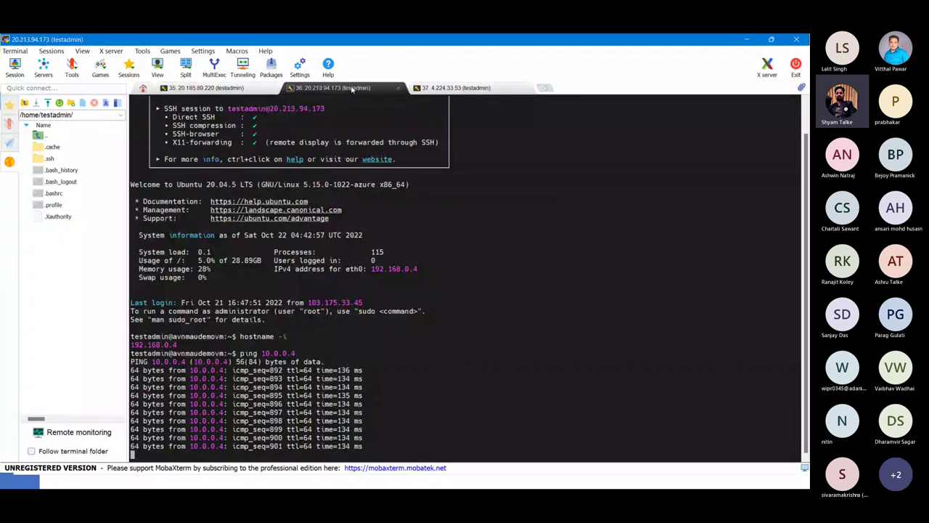
drag(187, 353, 364, 424)
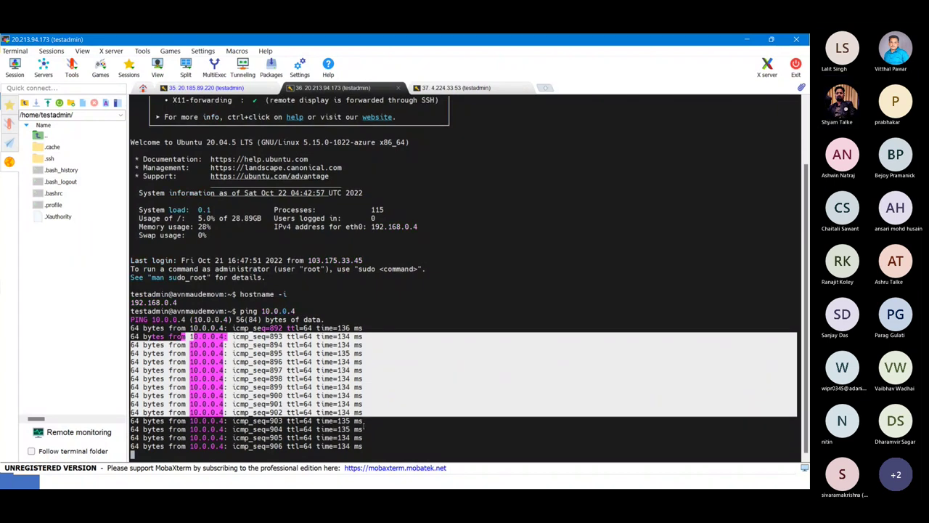
click(457, 88)
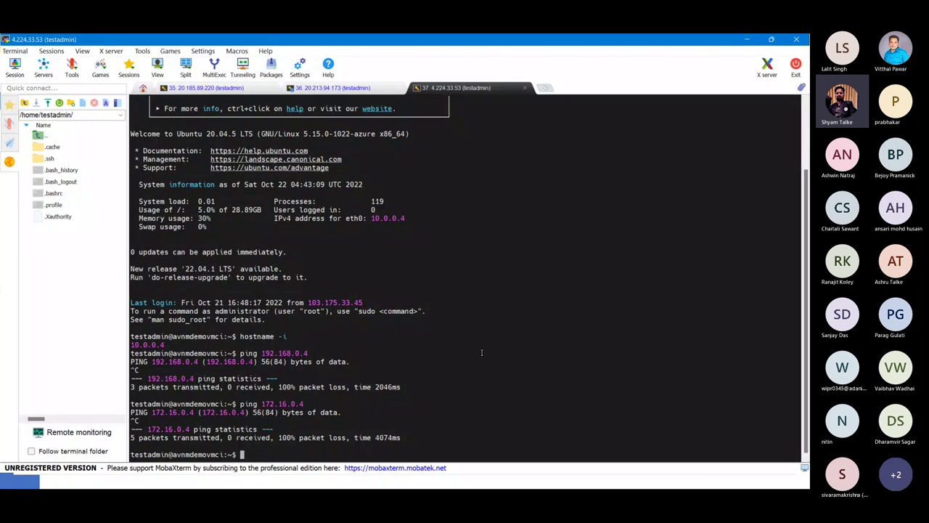
- From the 10.0.0.4 VM, ping 172.16.0.4 and then 192.168.0.4, stopping each
text(ping 172.16.0.4)
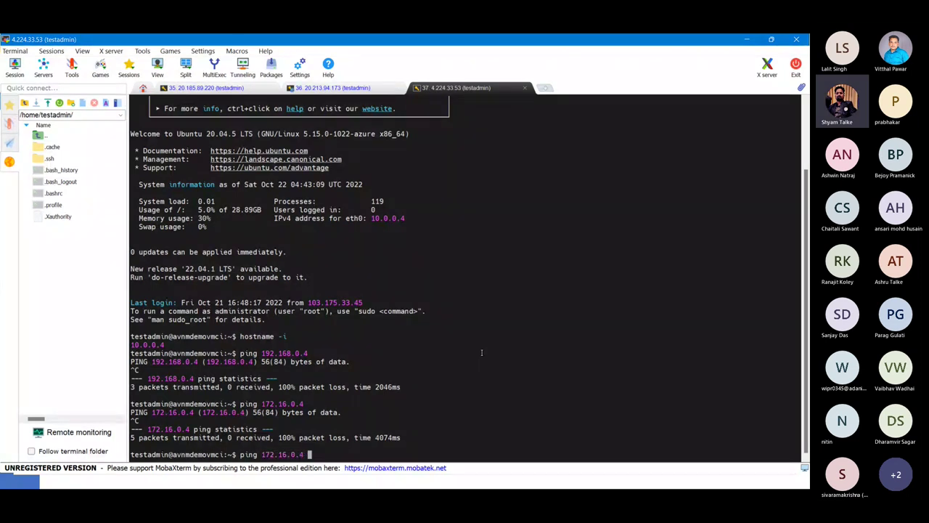
key(Return)
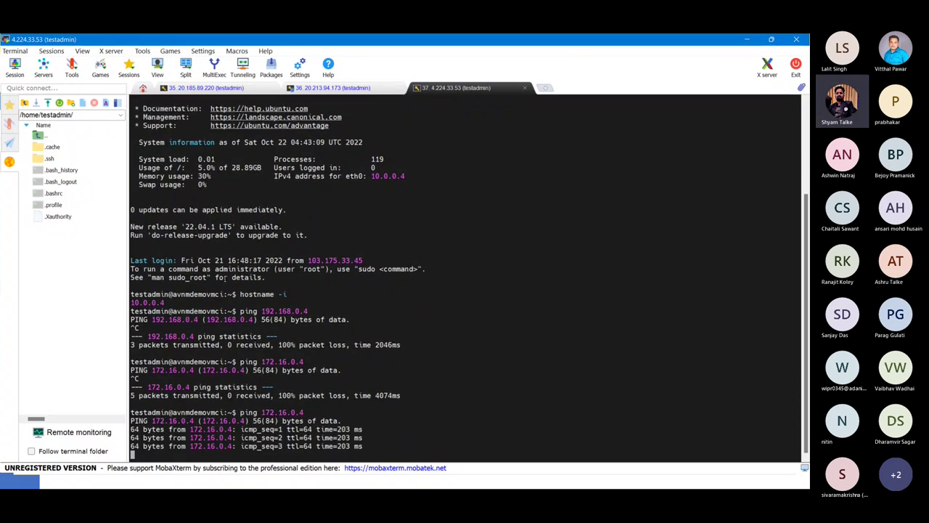
key(ctrl+c)
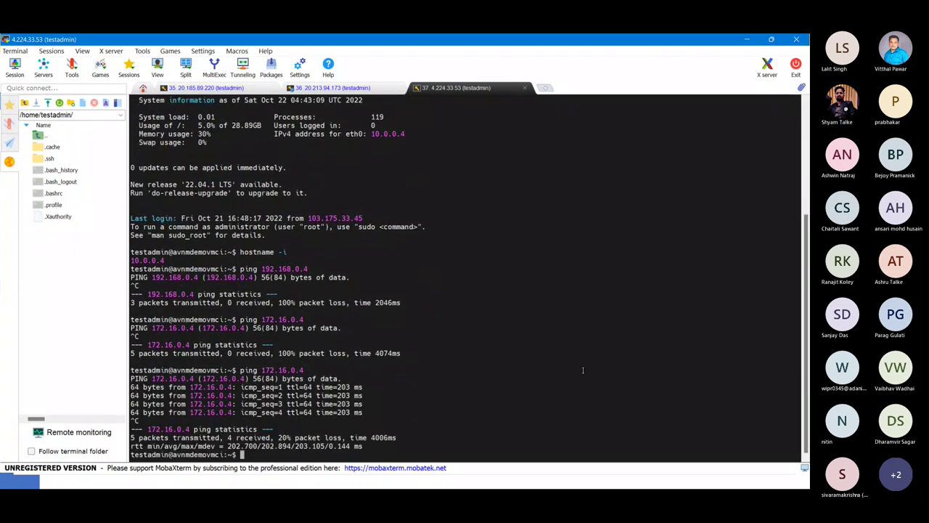
key(Up)
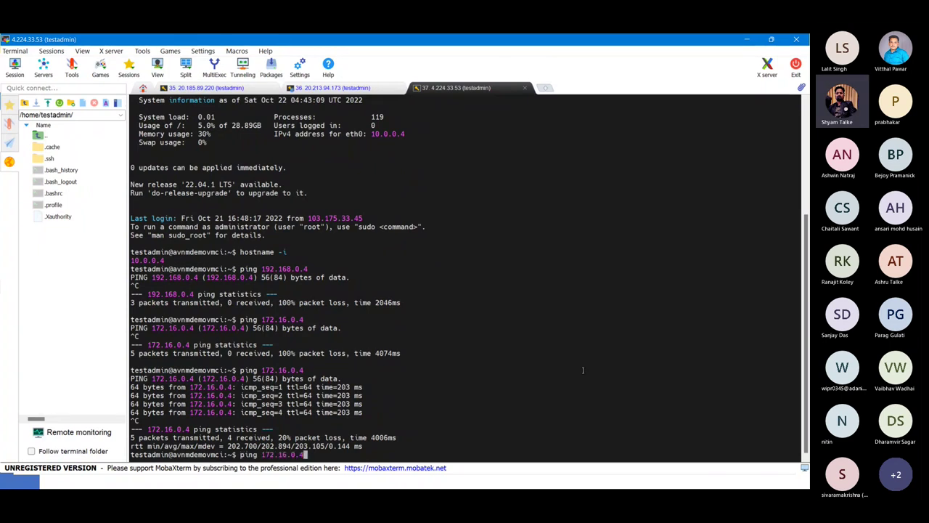
key(Left)
key(Left)
key(Left)
key(Left)
key(Left)
key(Left)
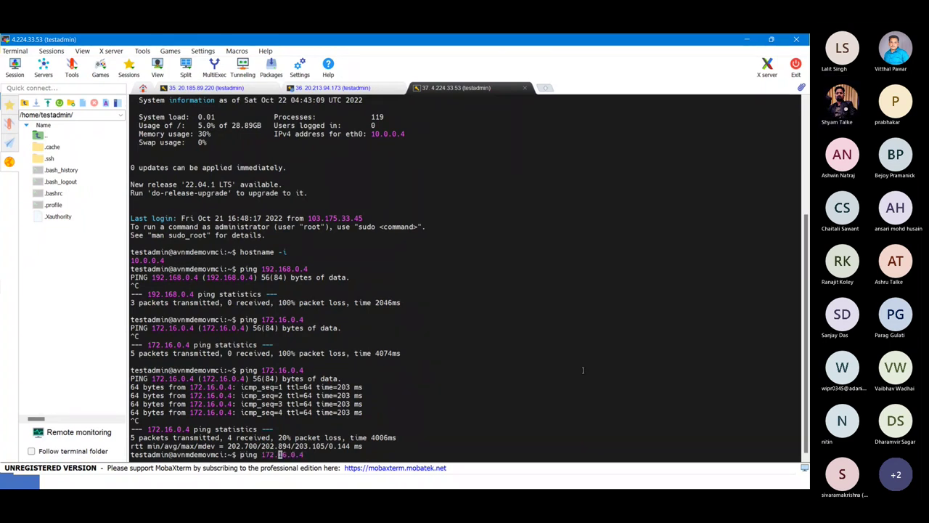
key(Down)
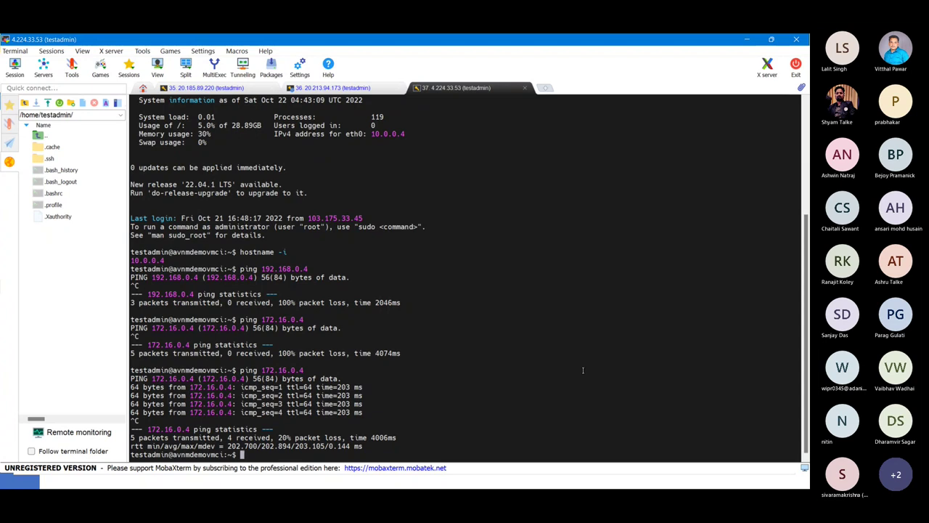
text(ping 192.168/)
key(BackSpace)
text(.0.4)
key(Return)
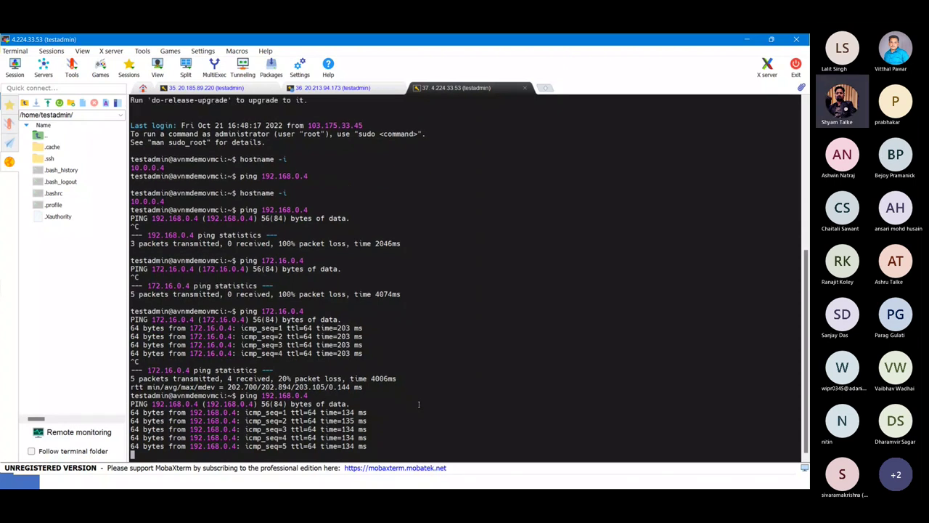
key(ctrl+c)
- Stop the 20.185.89.220 session's ping to 10.0.0.4 and start pinging 192.168.0.4
click(207, 88)
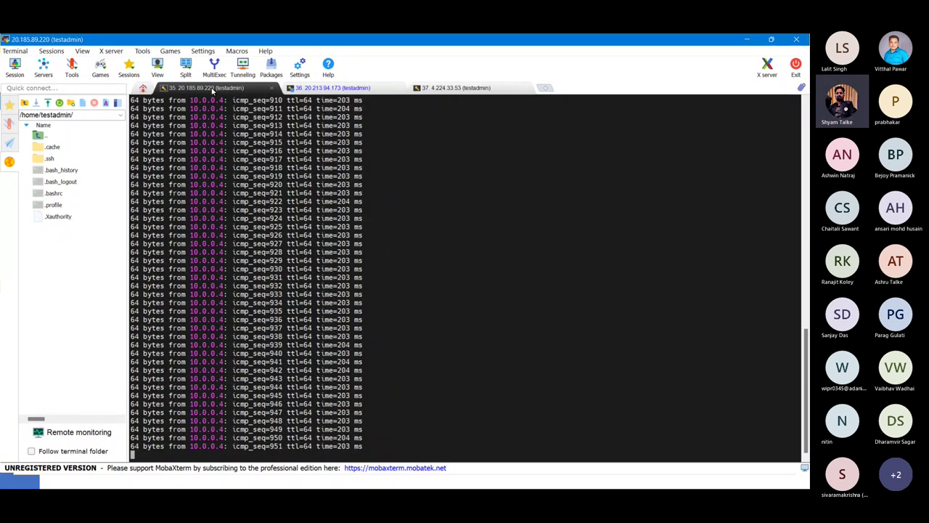
key(ctrl+c)
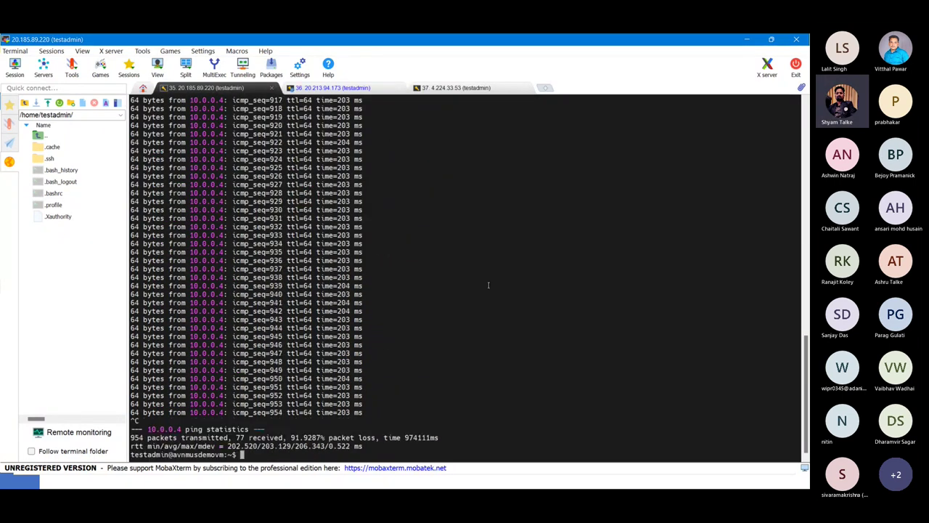
key(ctrl+Tab)
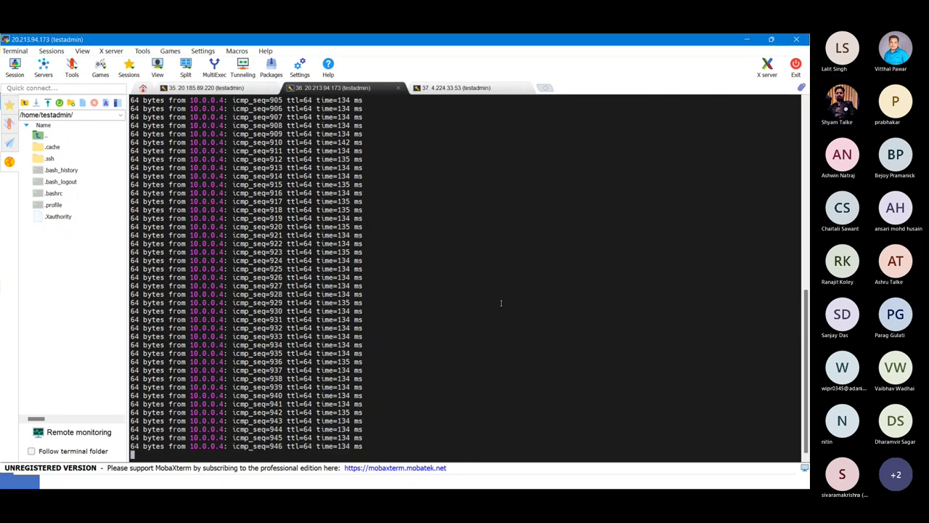
key(ctrl+shift+Tab)
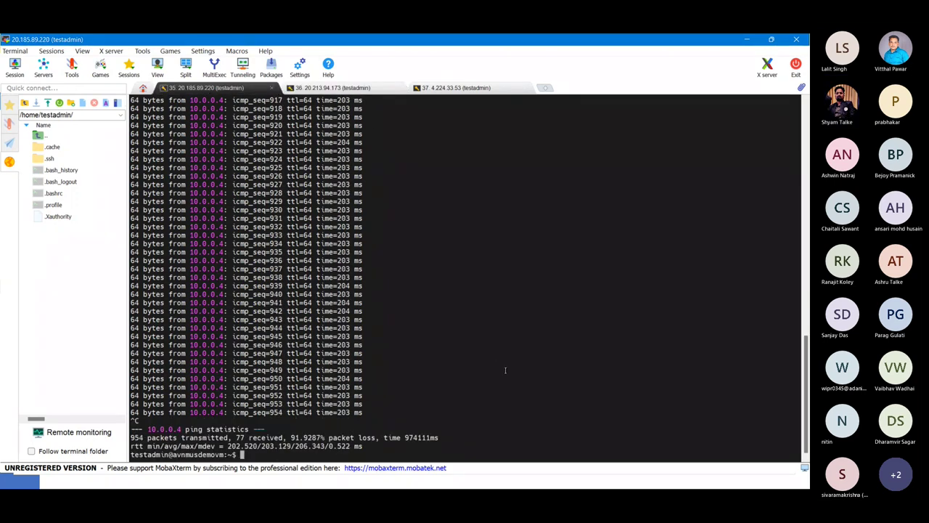
text(ping 192.168.0.4)
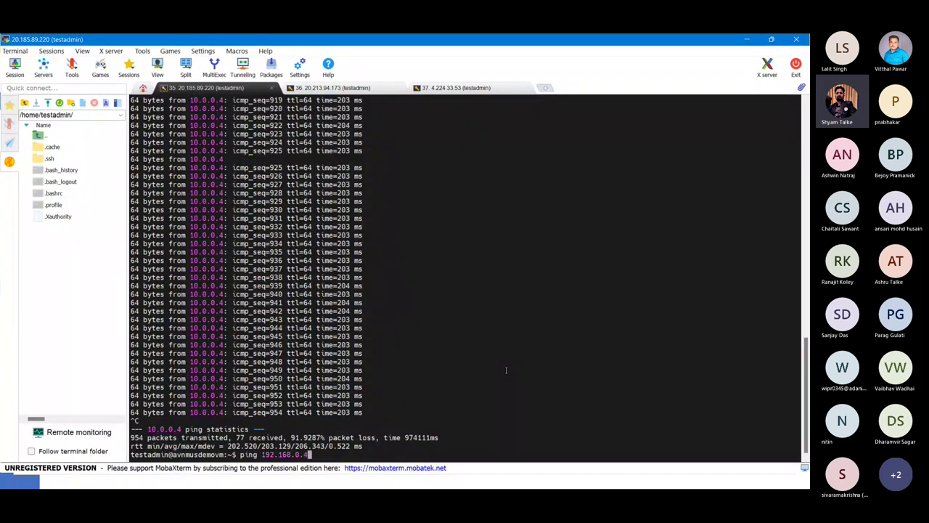
key(Return)
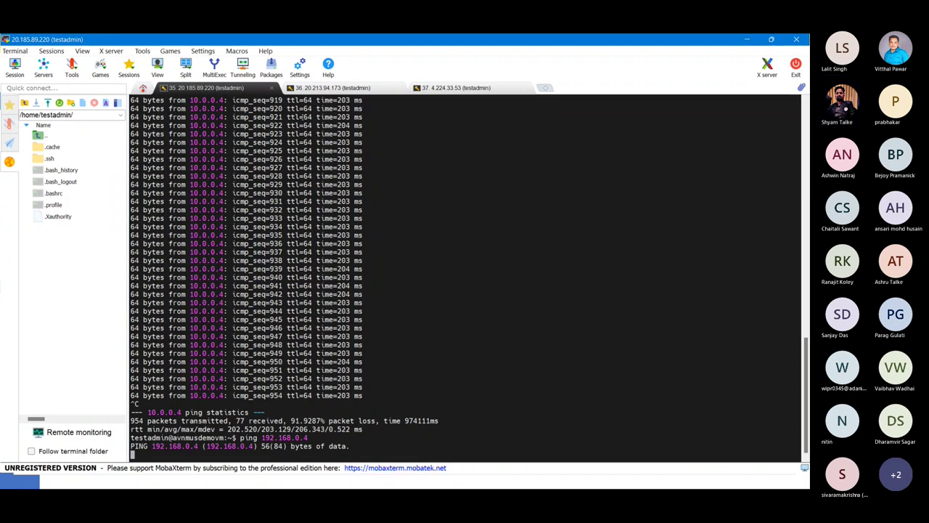
- Run ping 172.16.0.4 in the 20.213.94.173 VM session
click(303, 89)
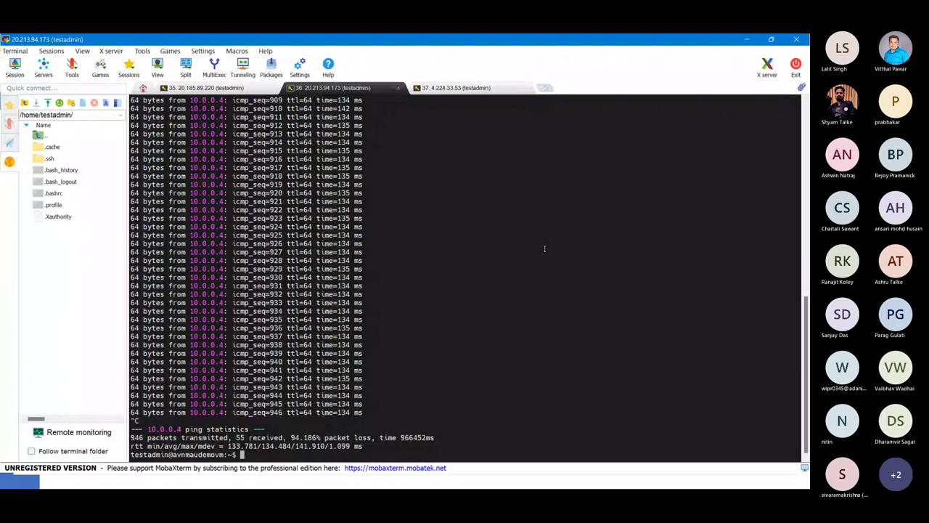
text(ping )
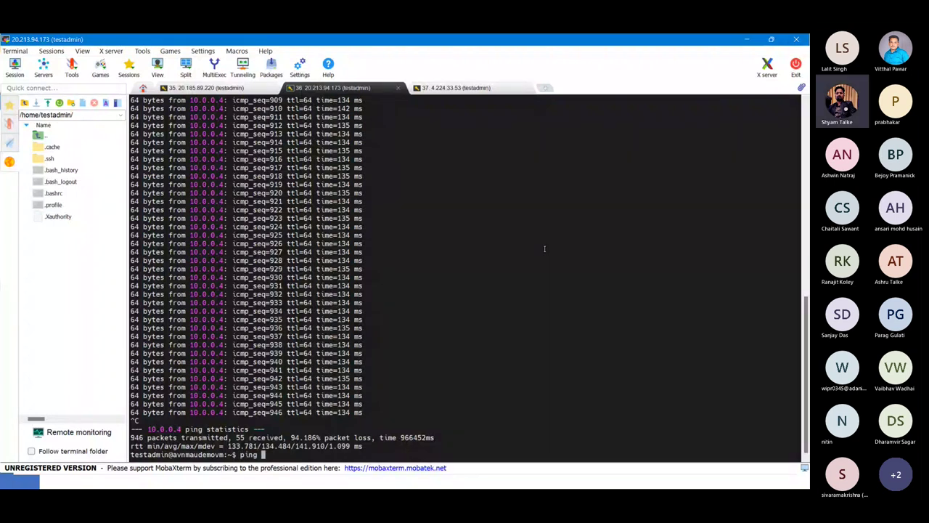
text(172.16.0.4)
key(Return)
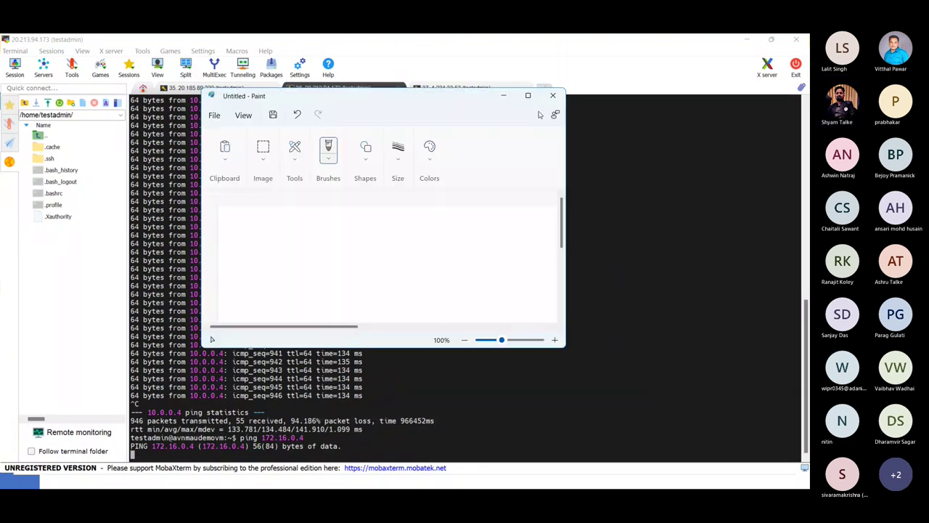
- Maximize Paint and draw three plain rectangles side by side
click(528, 96)
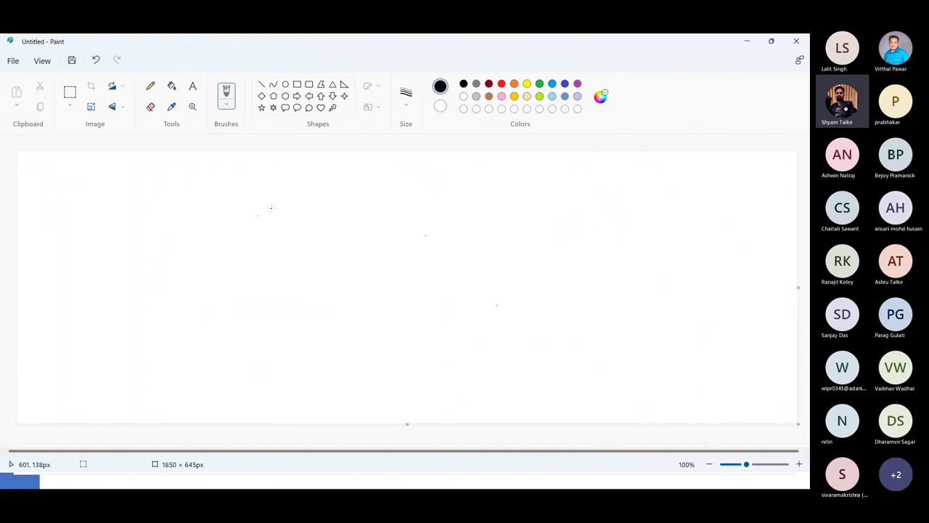
click(309, 85)
click(297, 85)
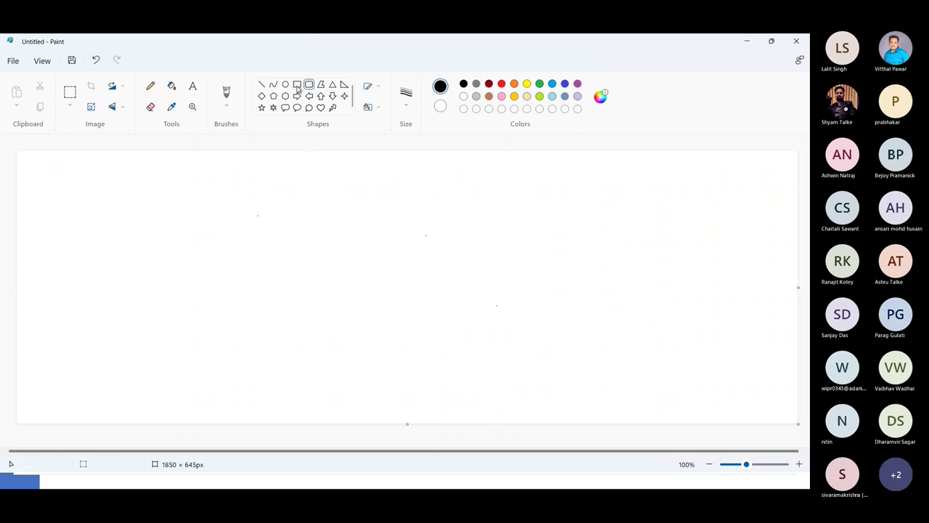
drag(117, 295, 206, 361)
drag(326, 282, 445, 357)
drag(611, 283, 717, 358)
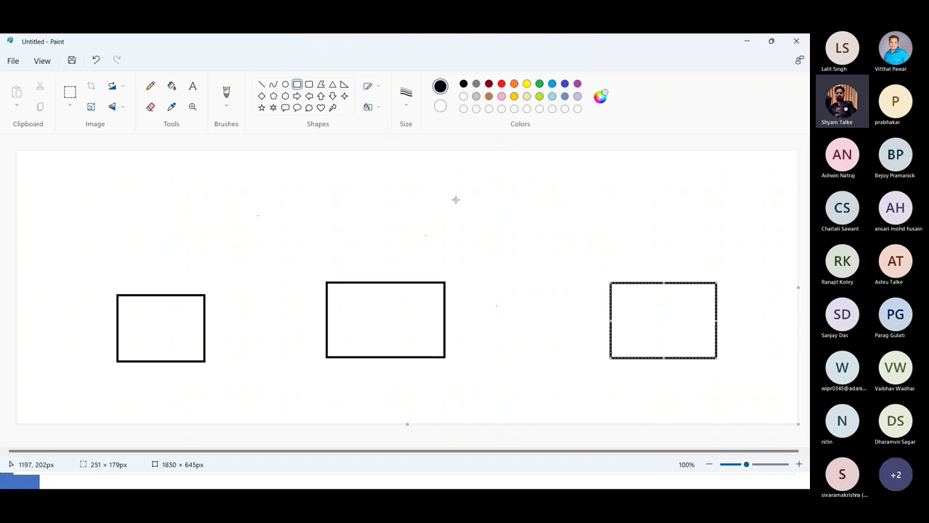
- Join both outer boxes to the middle box with lines, add a curve between the outer boxes, then minimize Paint
click(261, 84)
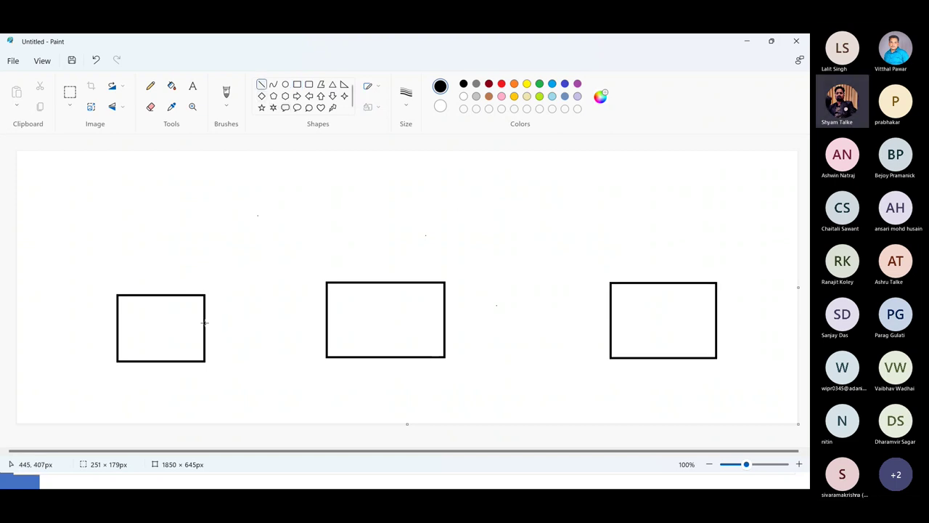
drag(205, 323, 328, 312)
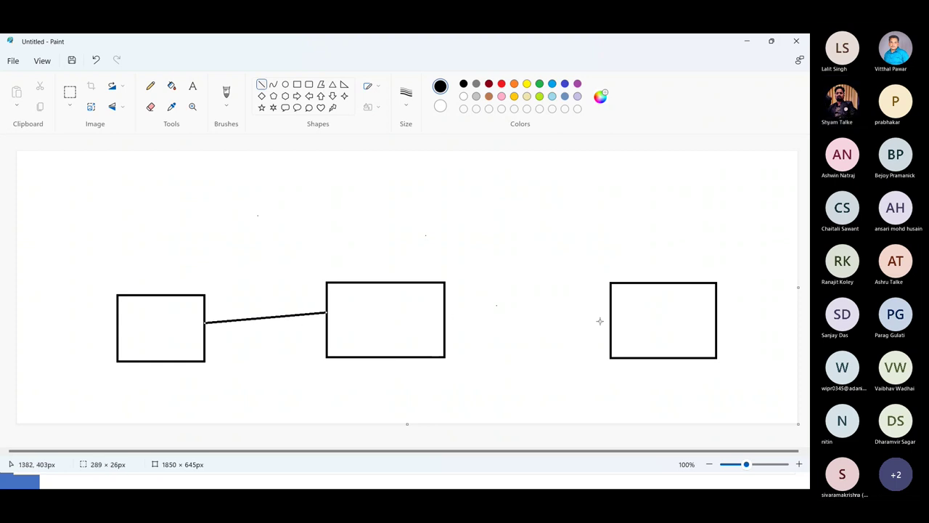
drag(609, 322, 444, 297)
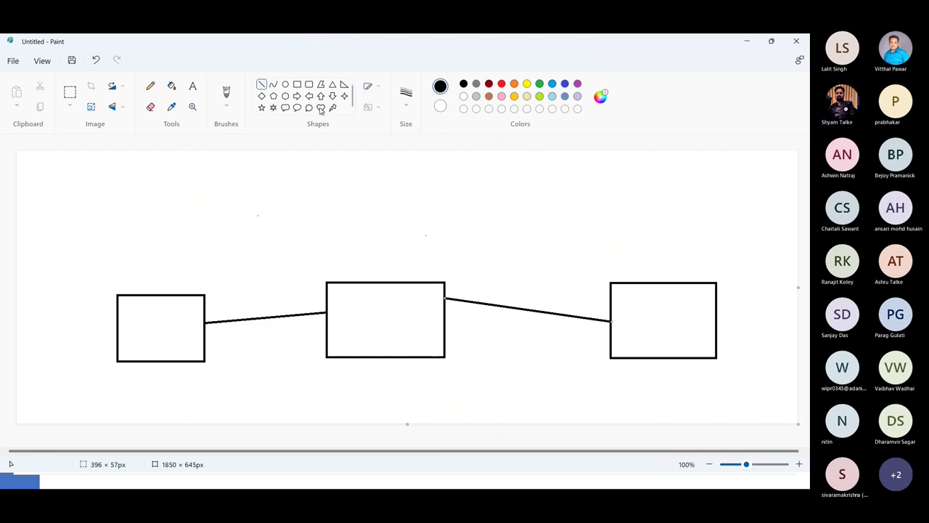
click(274, 85)
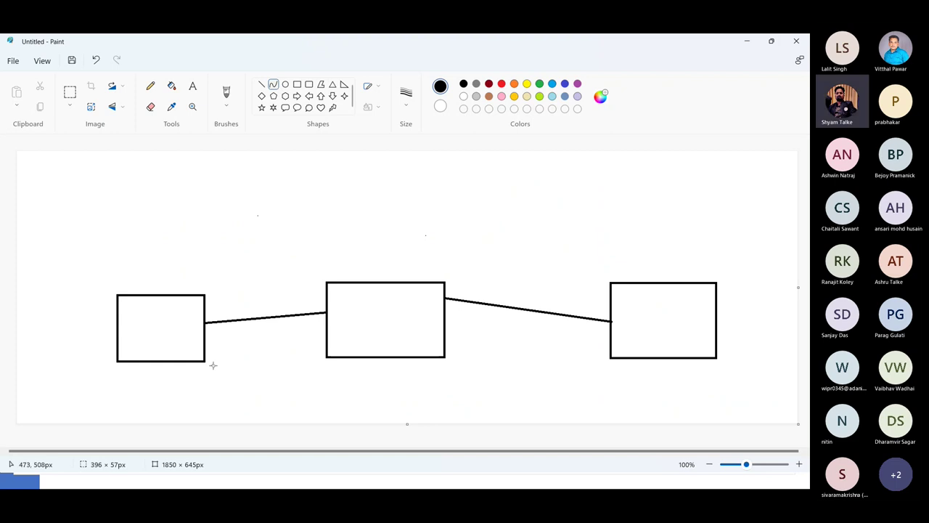
drag(201, 363, 435, 395)
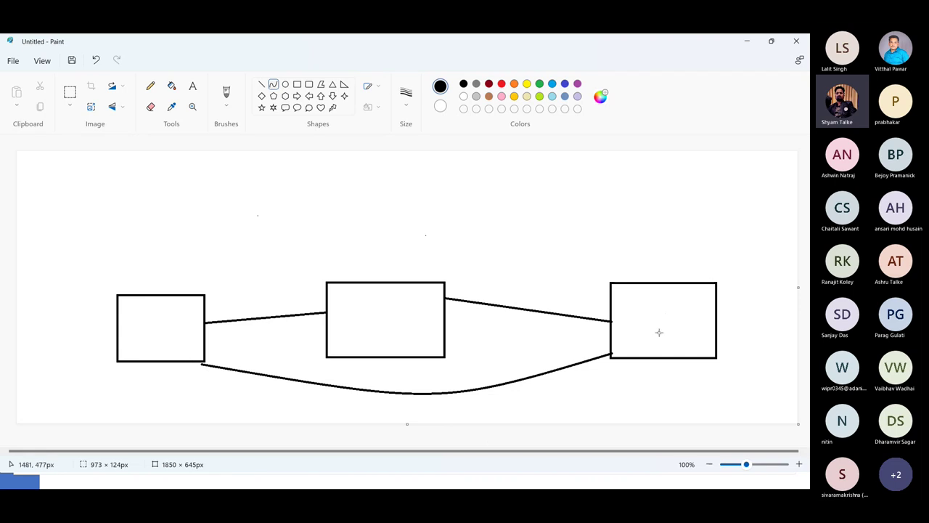
click(746, 45)
- Create a connectivity configuration named connectivityConfig2 with description 'Create spoke connection'
click(755, 46)
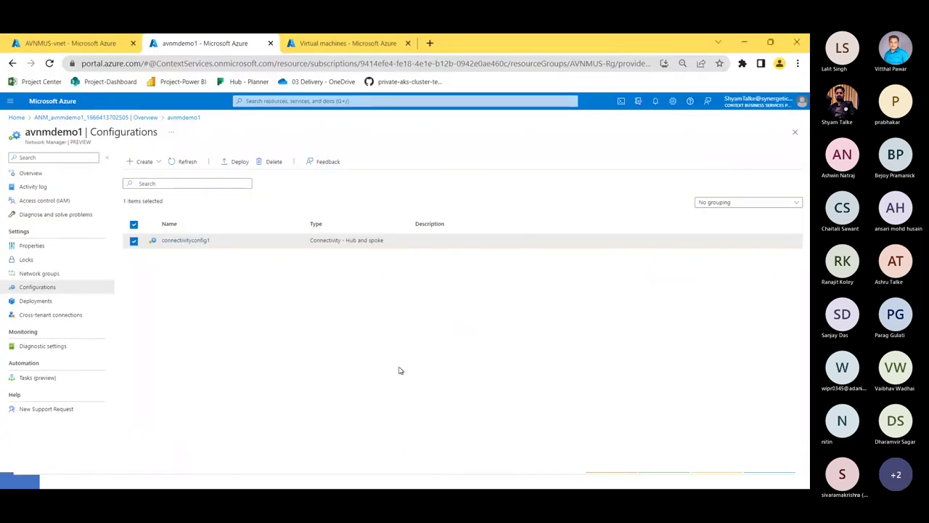
click(145, 160)
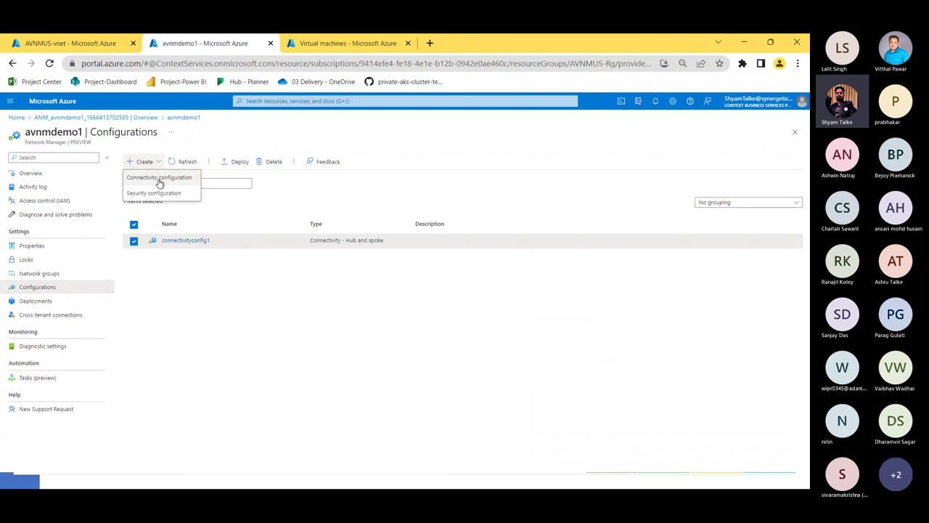
click(160, 181)
click(250, 203)
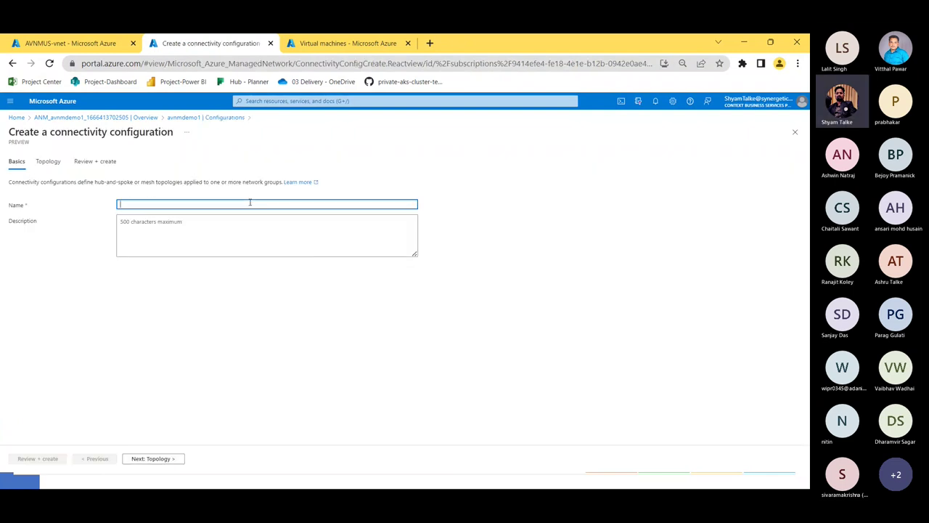
text(connect)
text(ivityConfig1)
click(236, 231)
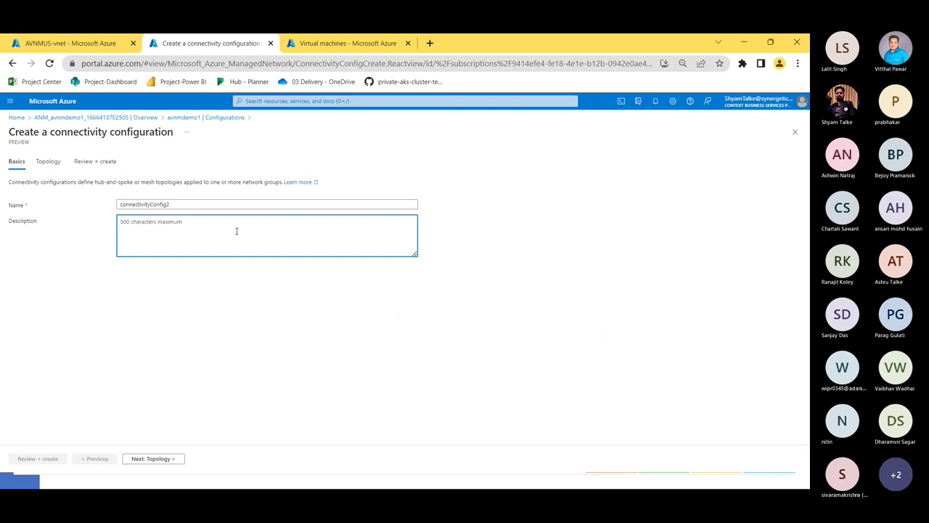
text(Create )
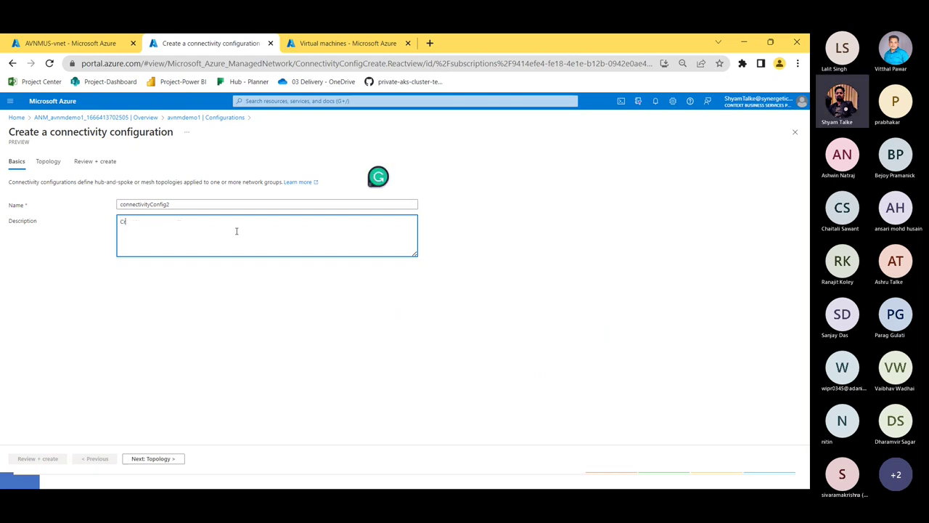
text(spoke)
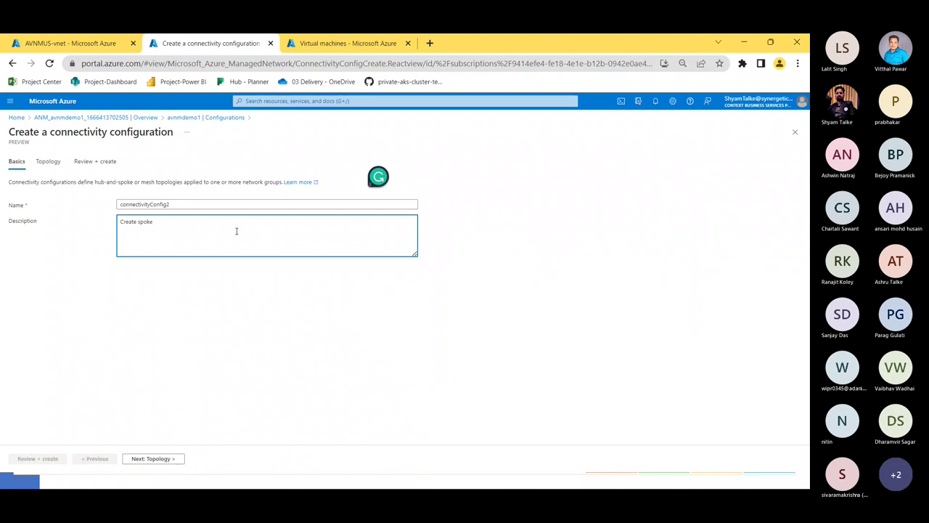
text( connection)
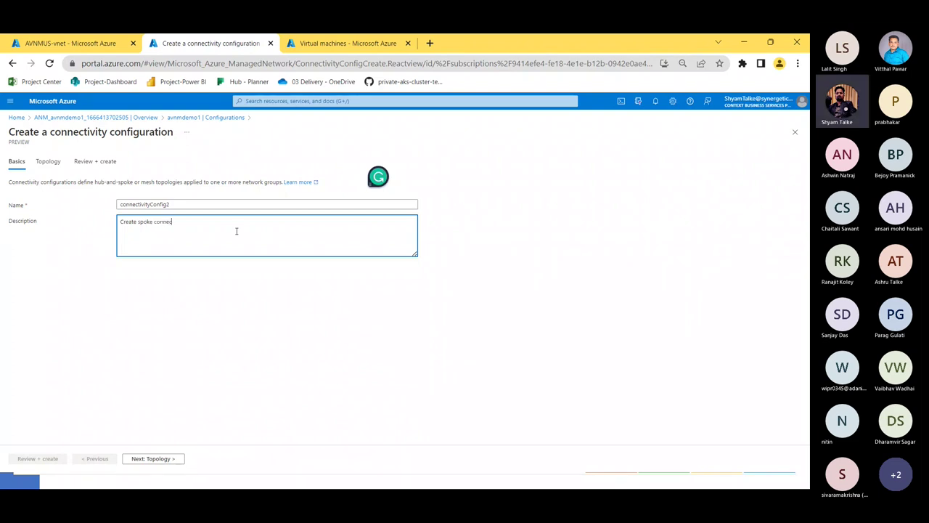
- Choose the hub and spoke topology with AVNMCI-VNET as the hub
click(165, 458)
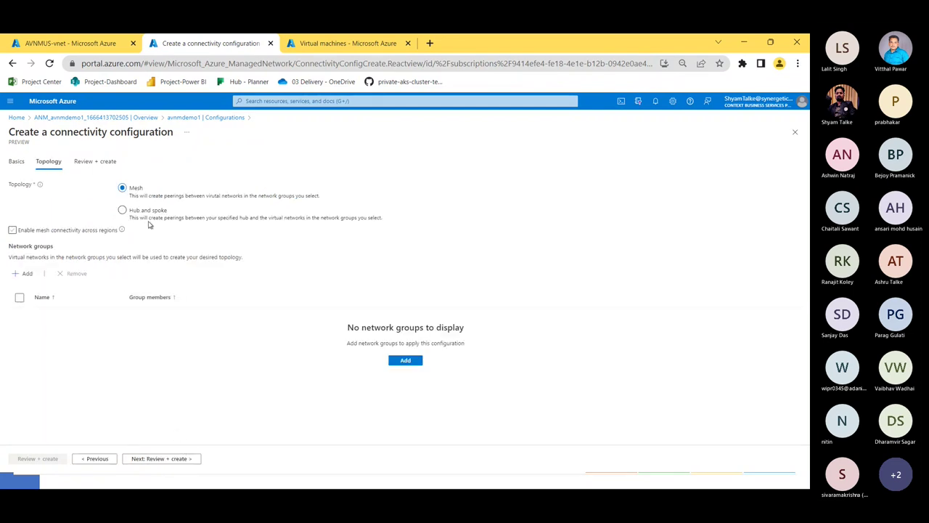
click(136, 212)
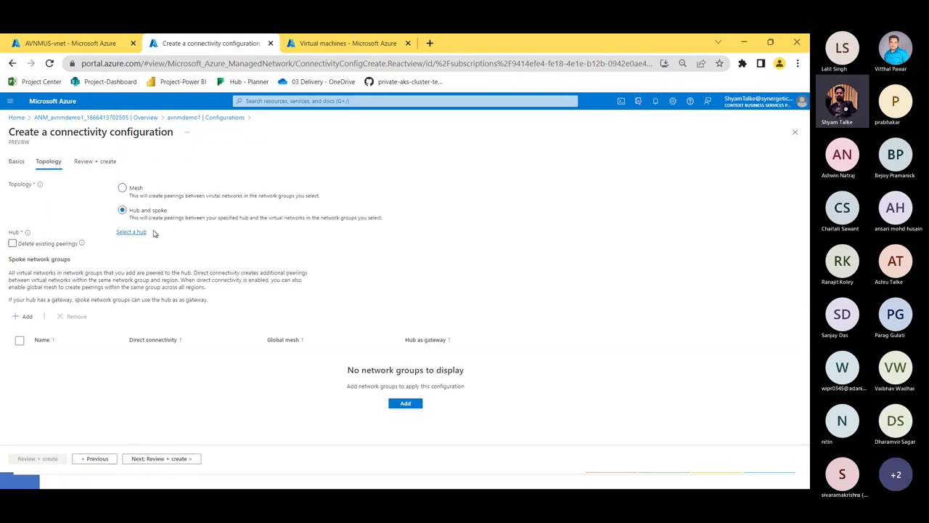
click(142, 232)
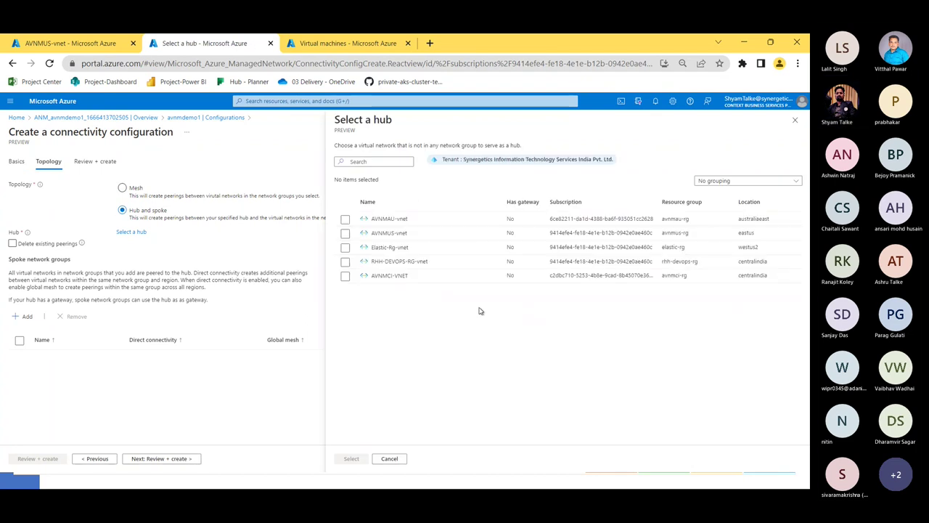
click(346, 275)
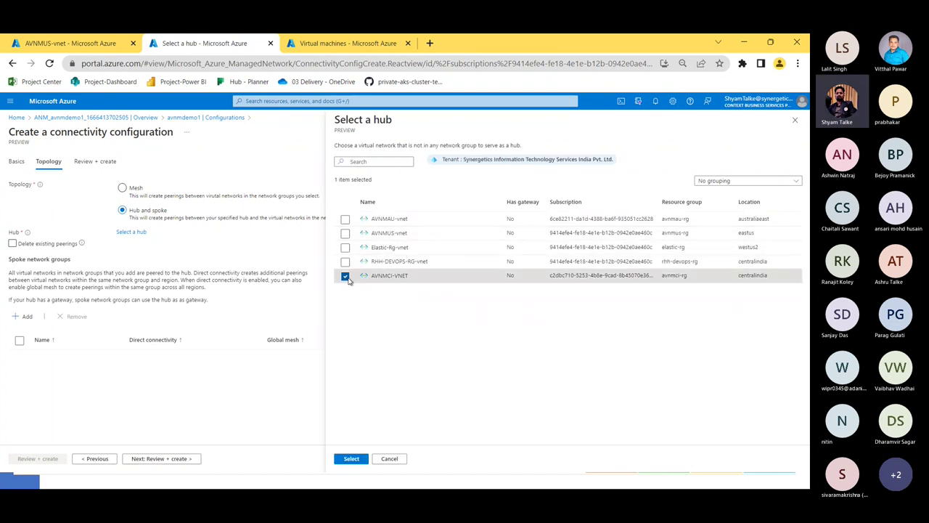
click(351, 458)
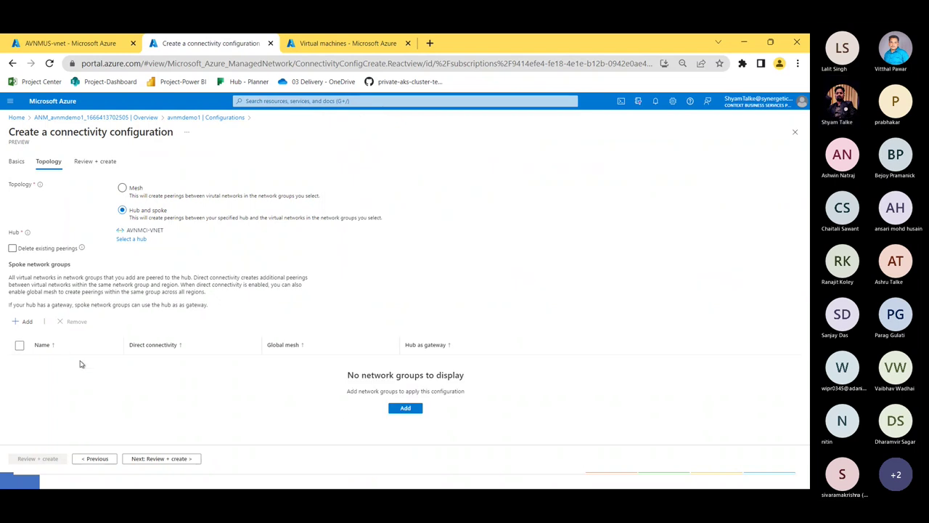
- Add myavnmng1 as a spoke group with direct connectivity and global mesh across regions enabled
click(404, 408)
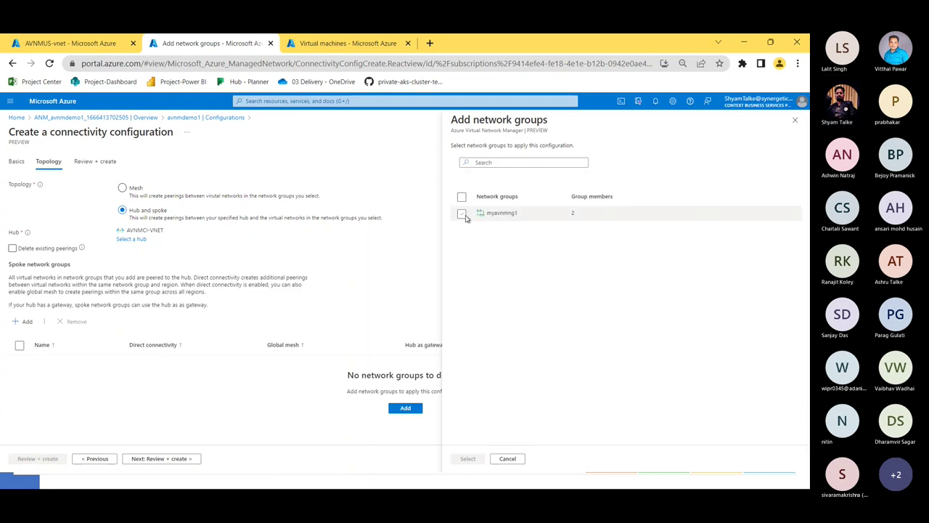
click(462, 215)
click(468, 458)
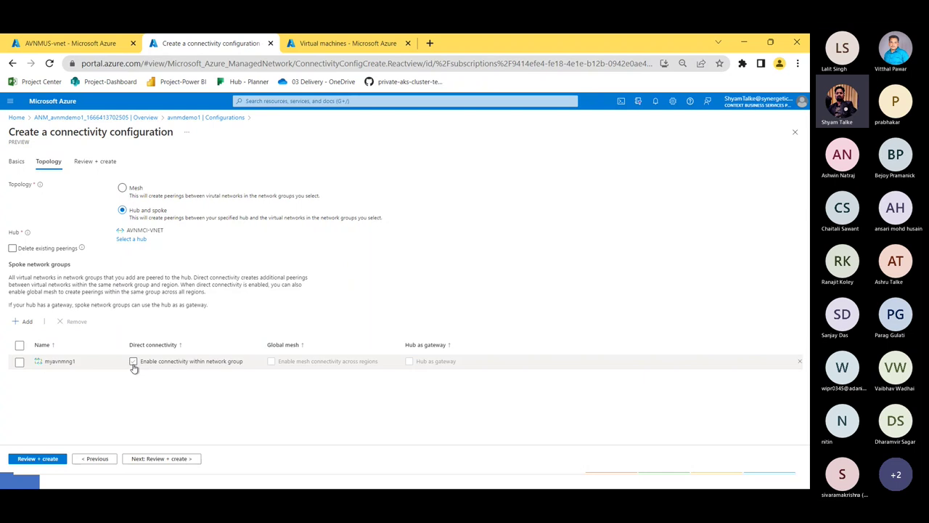
click(134, 365)
click(133, 363)
click(271, 362)
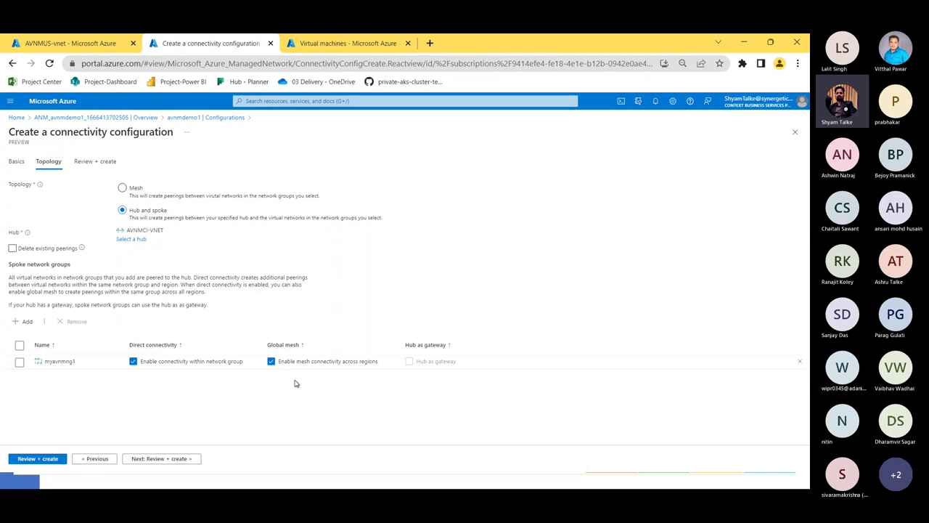
- Create connectivityConfig2, then select it in the refreshed Configurations list
click(53, 459)
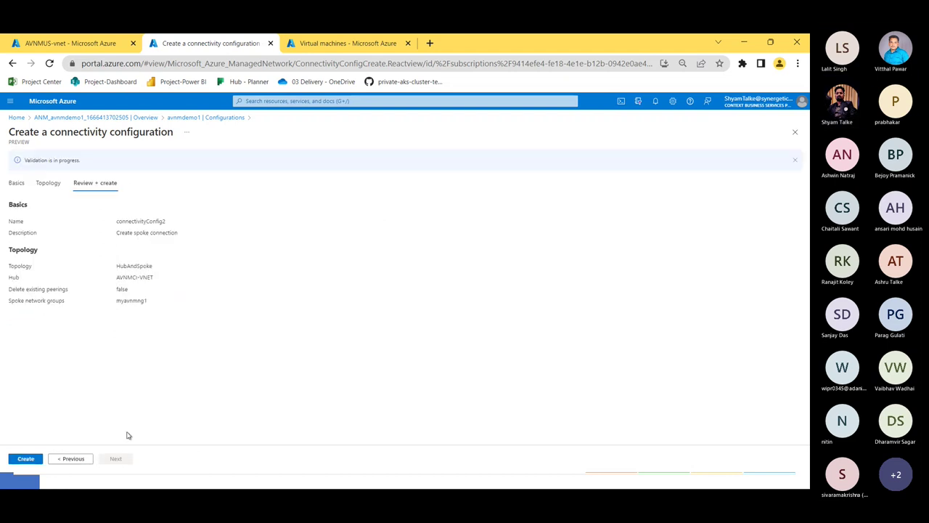
click(41, 459)
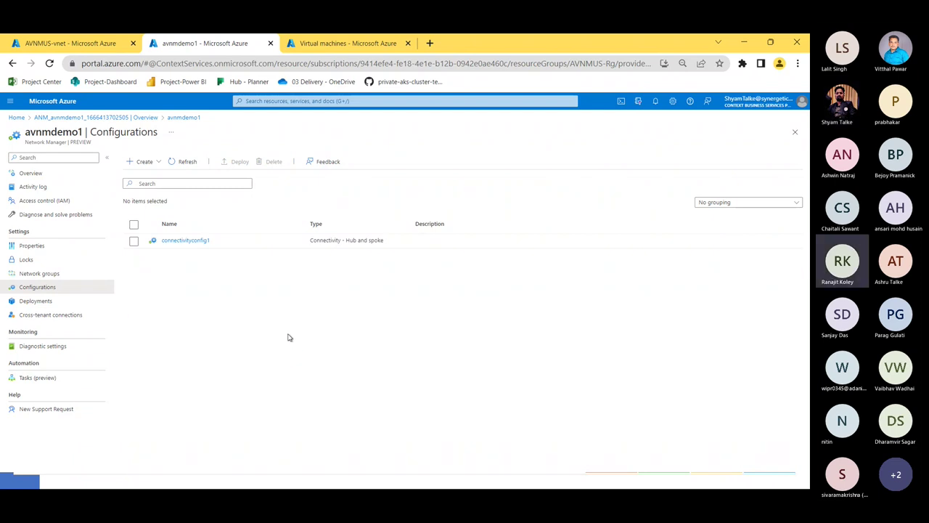
click(192, 163)
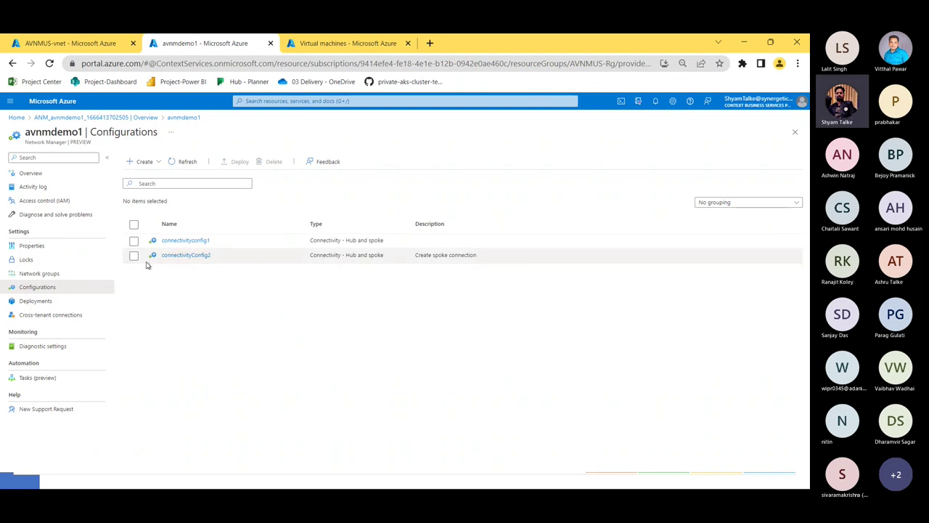
click(134, 256)
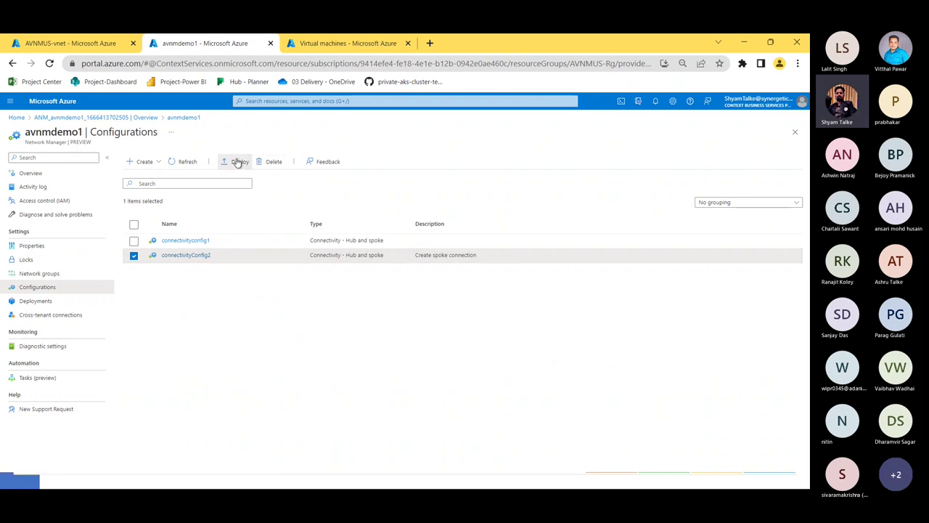
- Begin deploying connectivityConfig2 and add Australia East as a target region
click(235, 162)
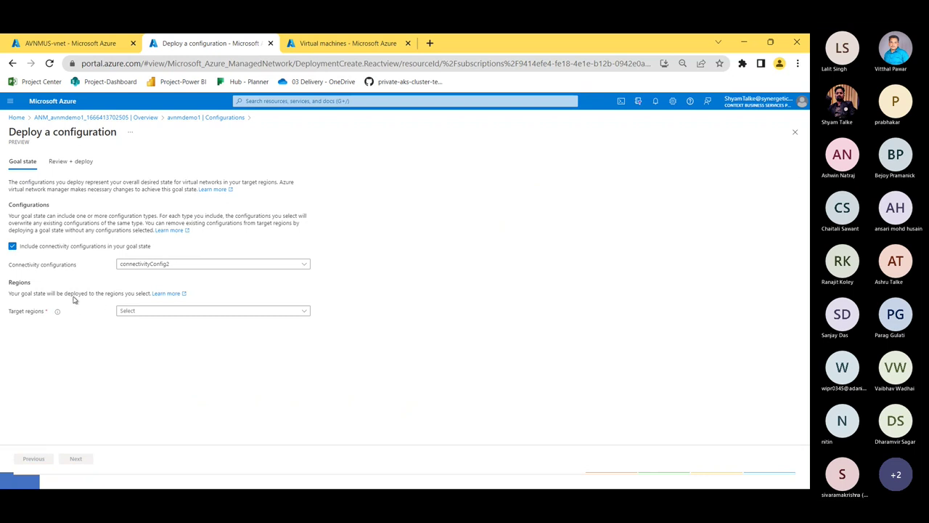
drag(27, 189, 54, 216)
click(378, 281)
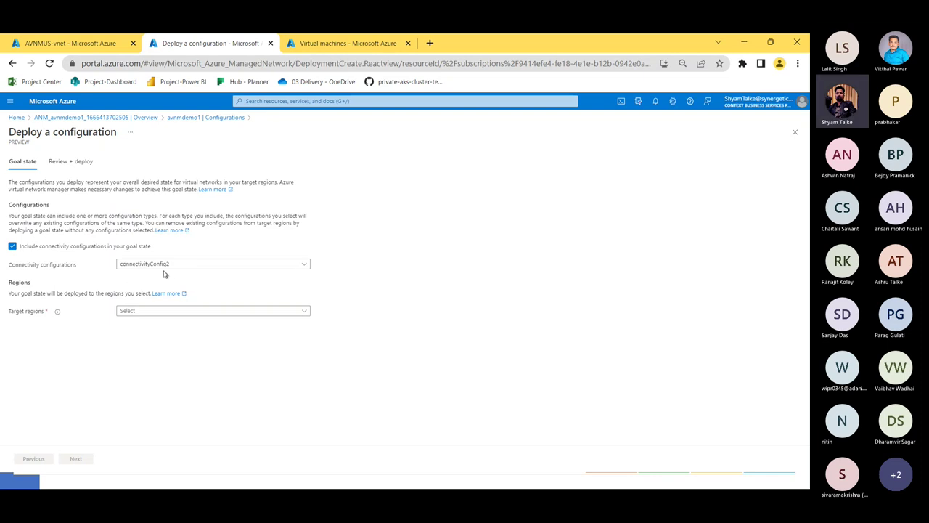
click(166, 312)
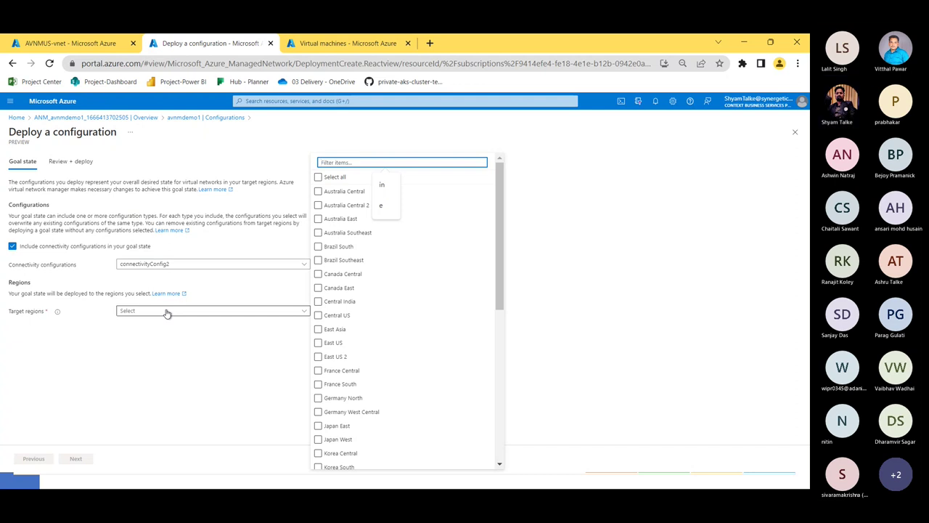
text(aus)
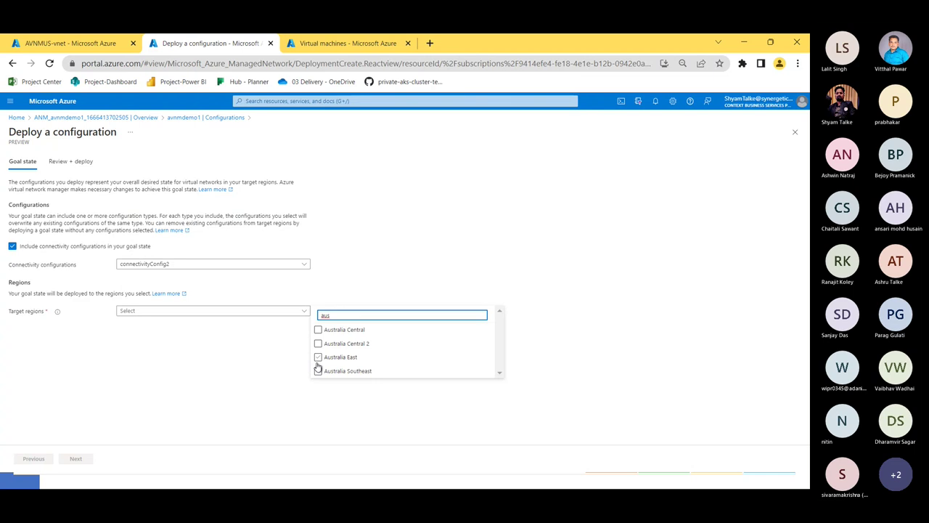
click(318, 357)
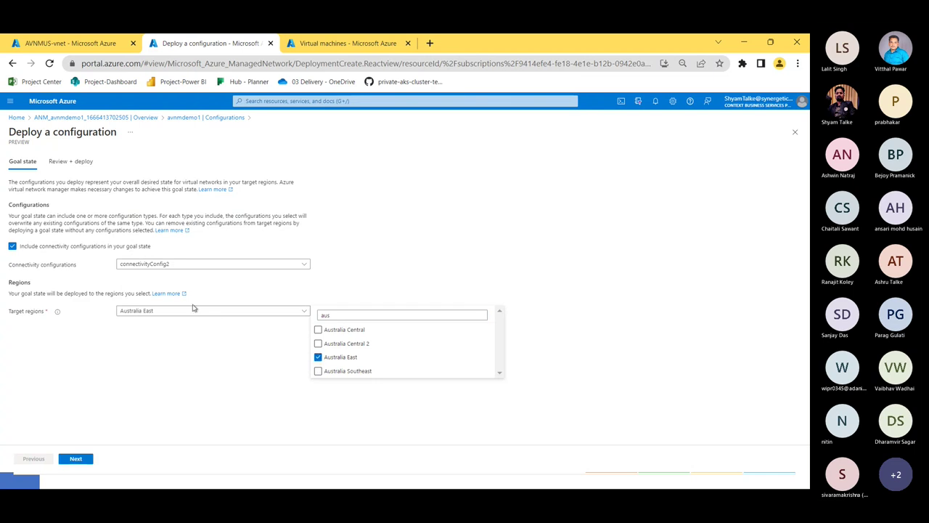
- Add East US and Central India as target regions and continue to the deployment review
click(353, 316)
key(BackSpace)
key(BackSpace)
key(BackSpace)
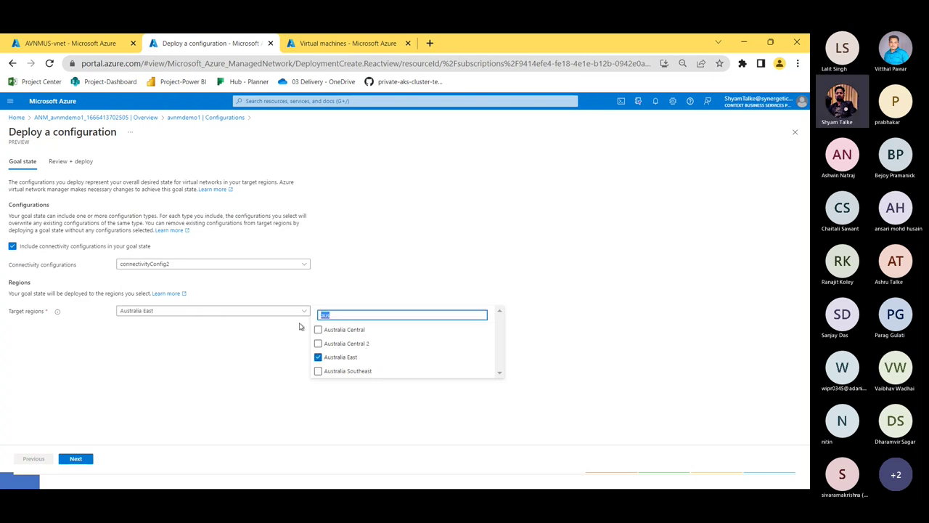
text(east)
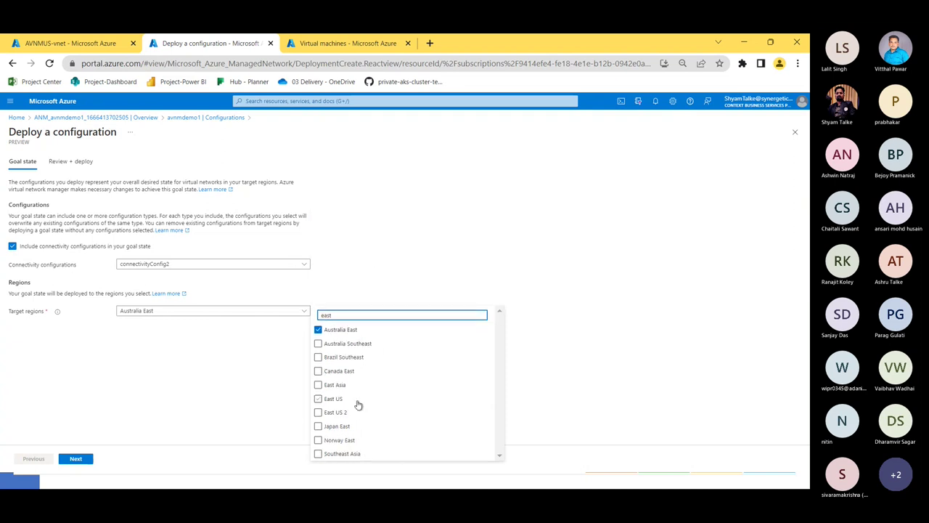
click(340, 401)
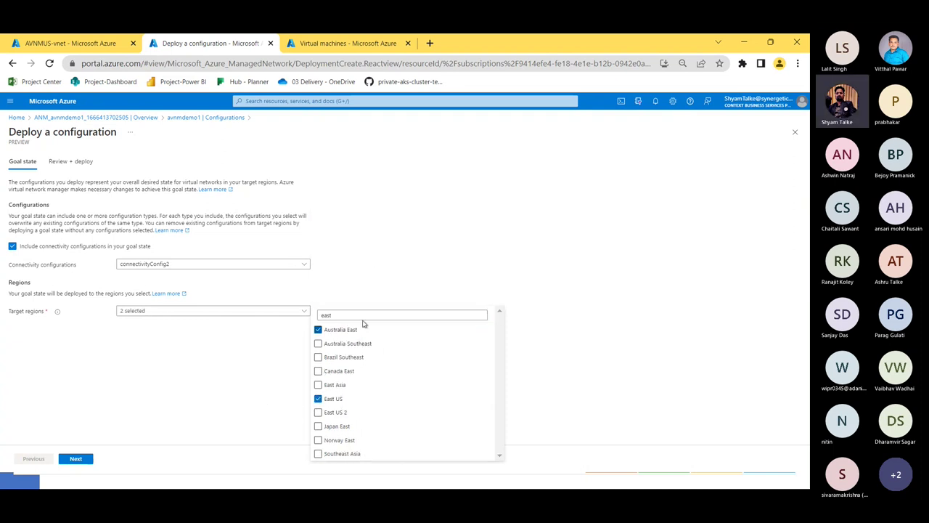
double_click(325, 315)
text(cen)
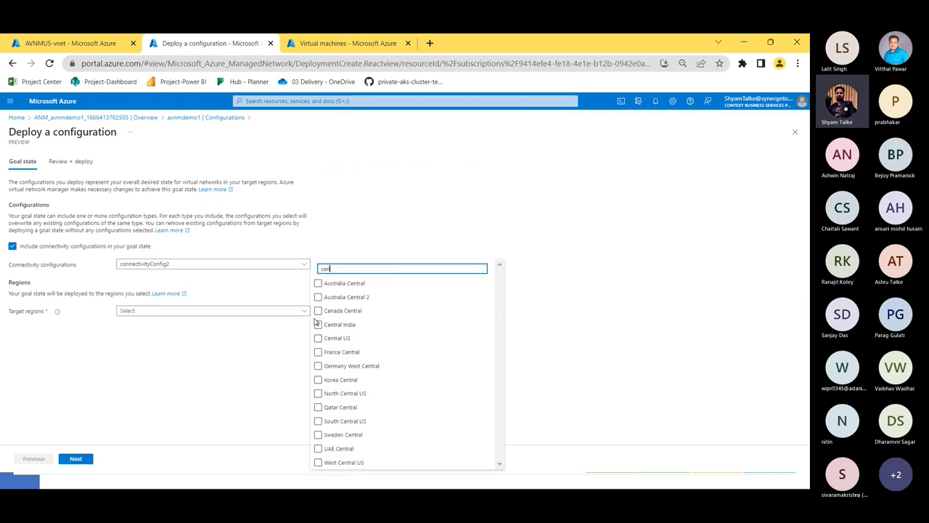
text(tra)
click(318, 323)
click(246, 385)
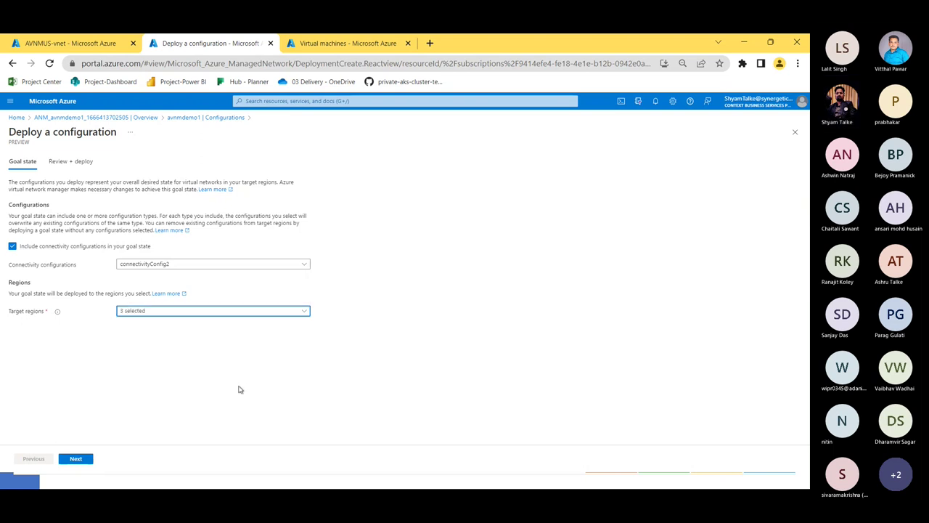
click(85, 461)
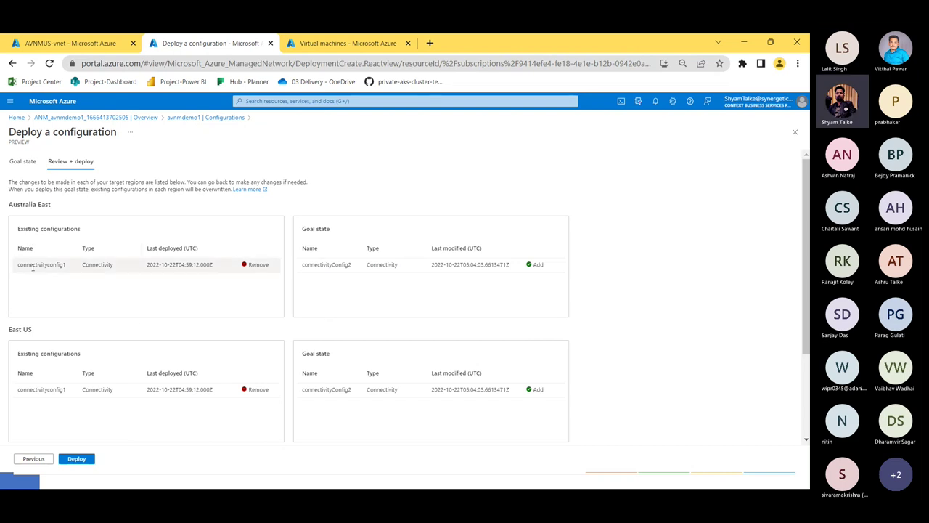
- Compare existing connectivityconfig1 with goal-state connectivityConfig2, then deploy to the three regions
drag(23, 265, 67, 265)
drag(303, 265, 352, 265)
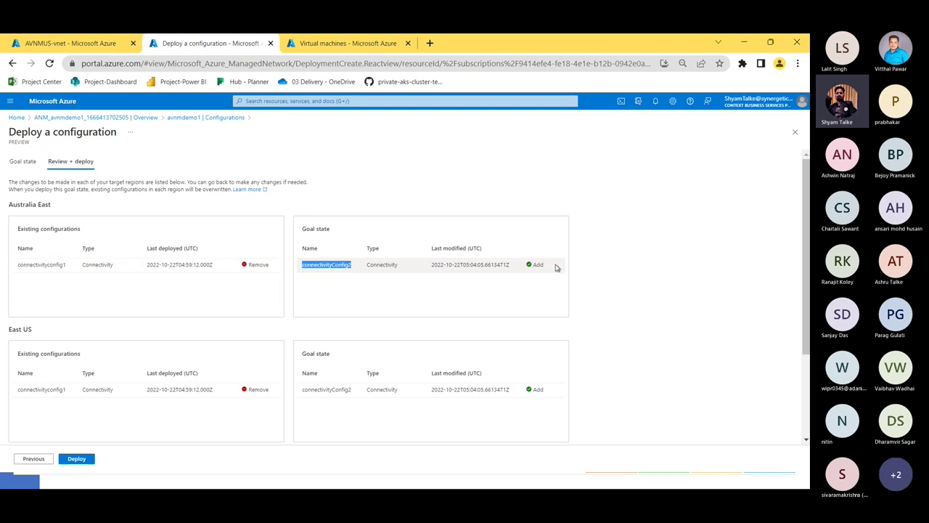
scroll(218, 378, down, 2)
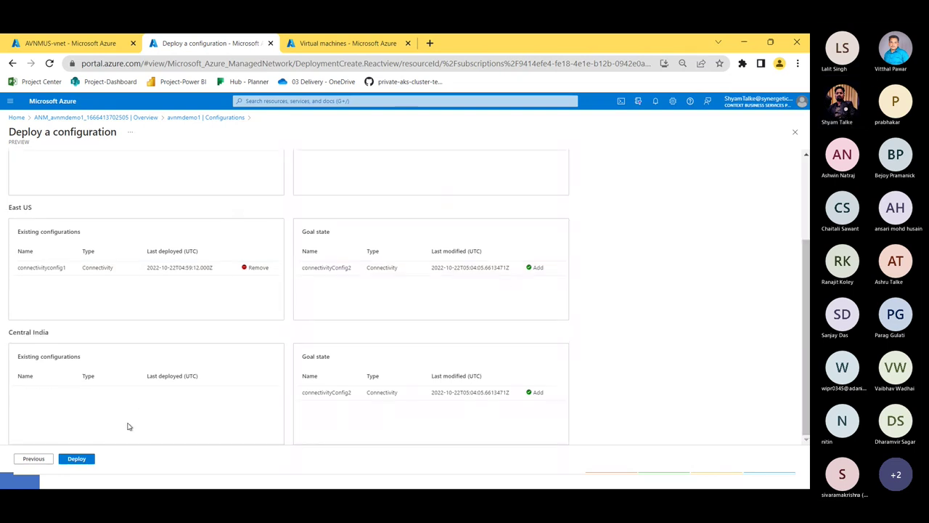
click(91, 459)
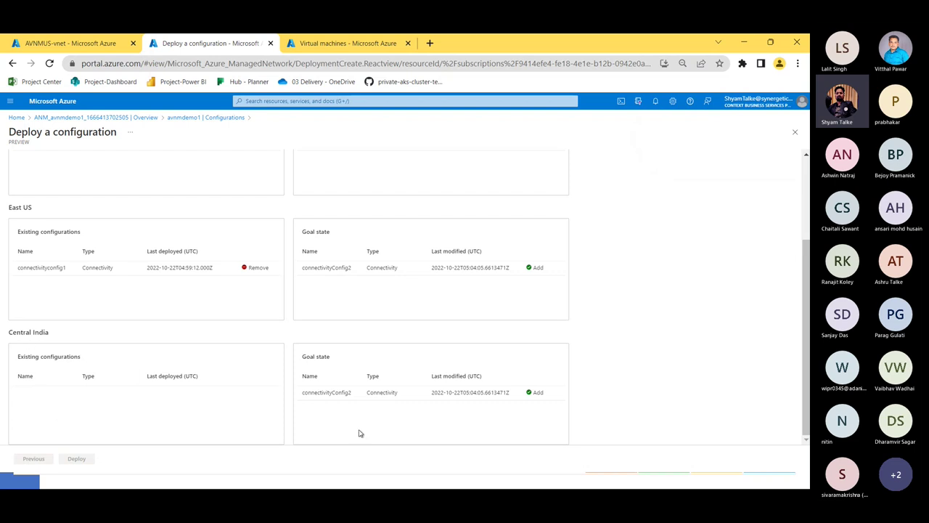
scroll(313, 401, up, 2)
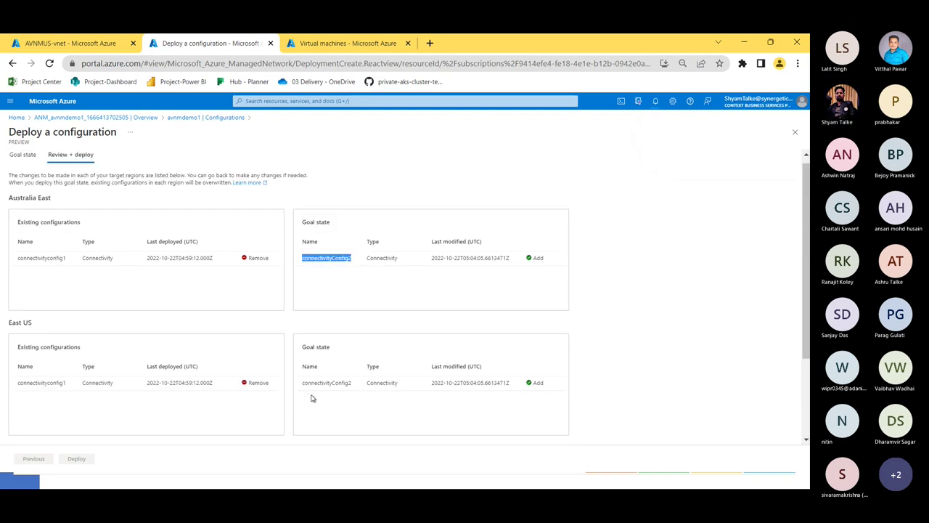
scroll(312, 398, up, 1)
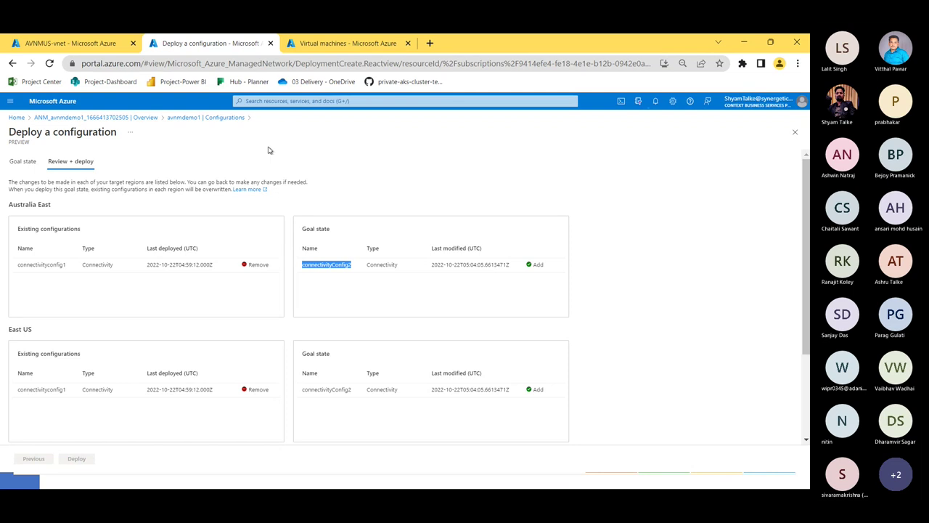
- Return to avnmdemo1 Configurations, check notifications, and refresh repeatedly to track the deployment
click(222, 119)
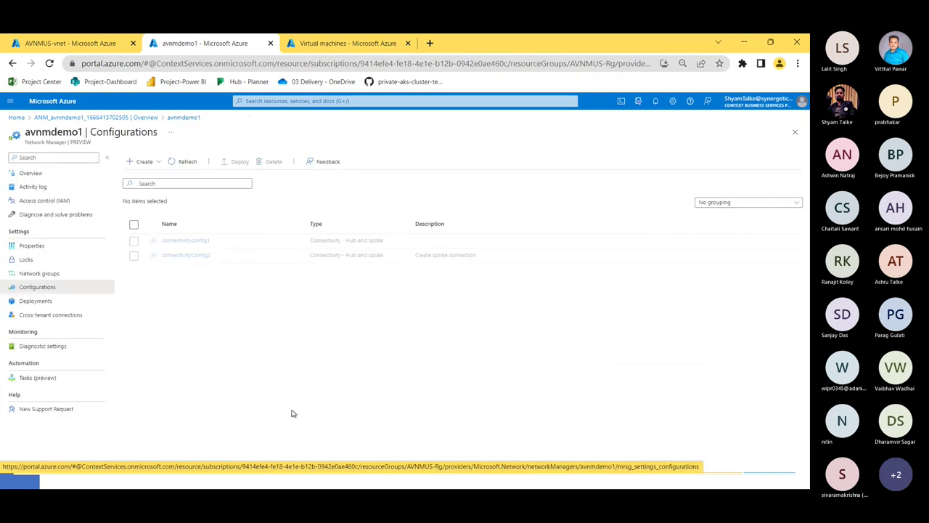
click(183, 163)
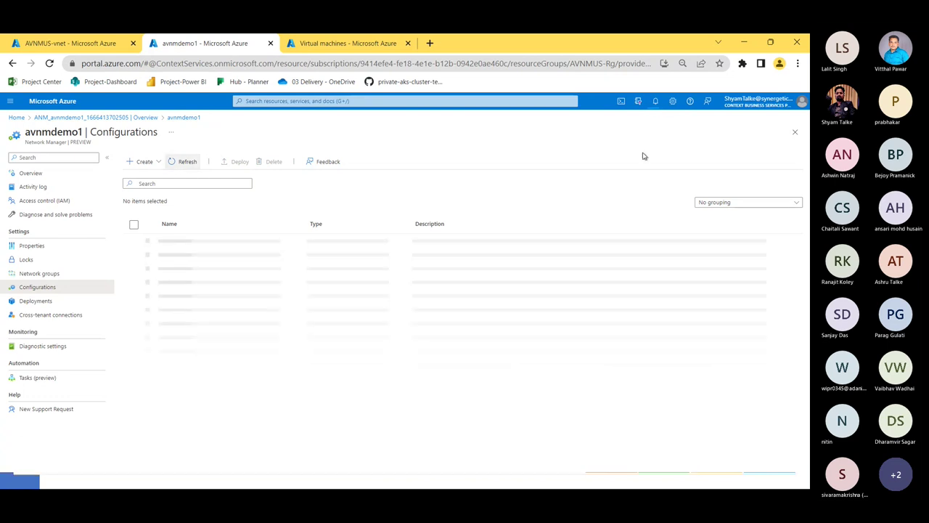
click(655, 101)
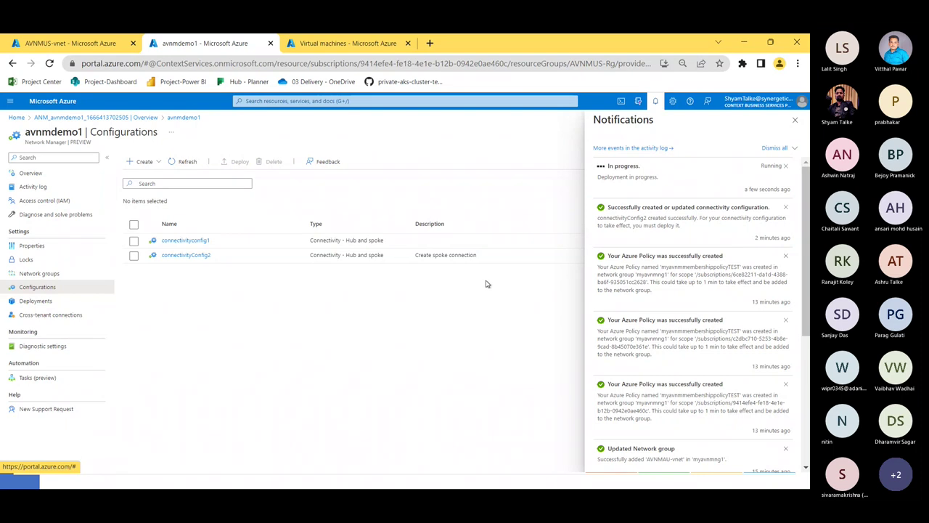
click(186, 161)
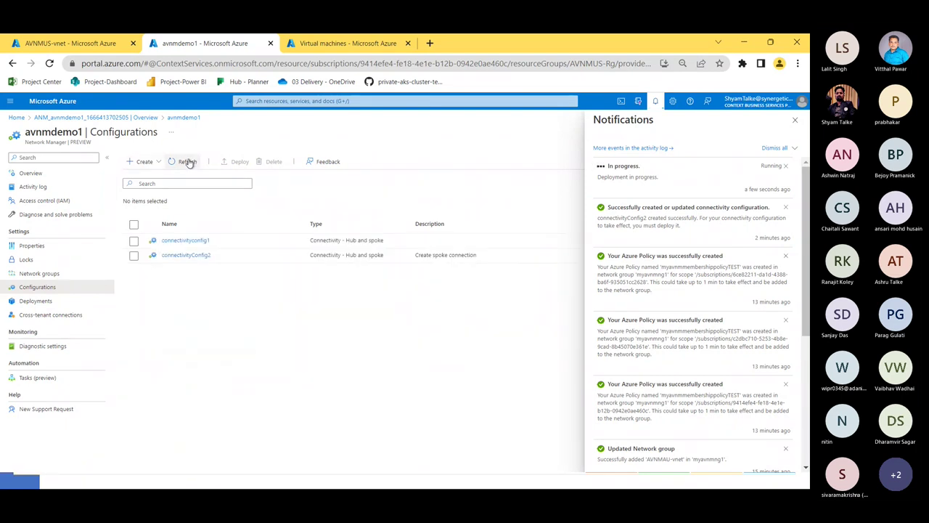
click(188, 161)
click(188, 161)
click(188, 161)
click(187, 162)
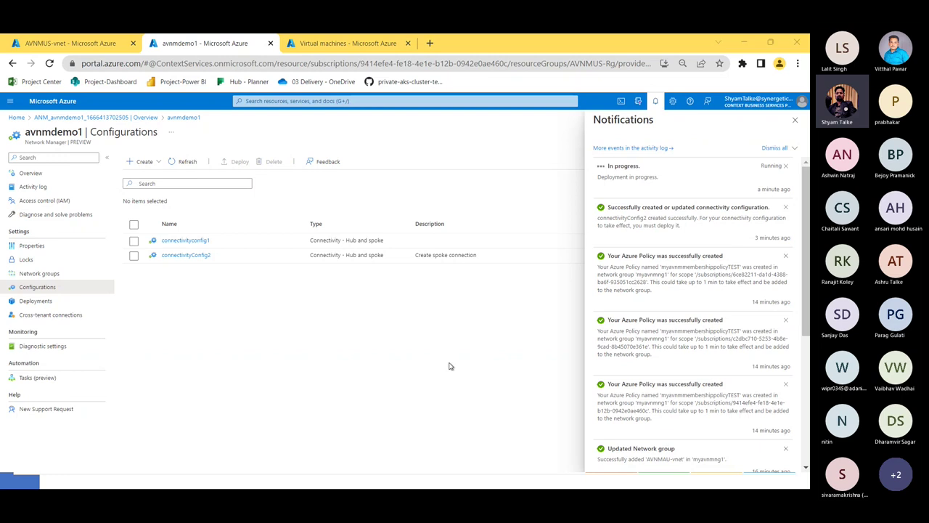
- Stop the running pings to 192.168.0.4 and 172.16.0.4 in the MobaXterm sessions
key(alt+Tab)
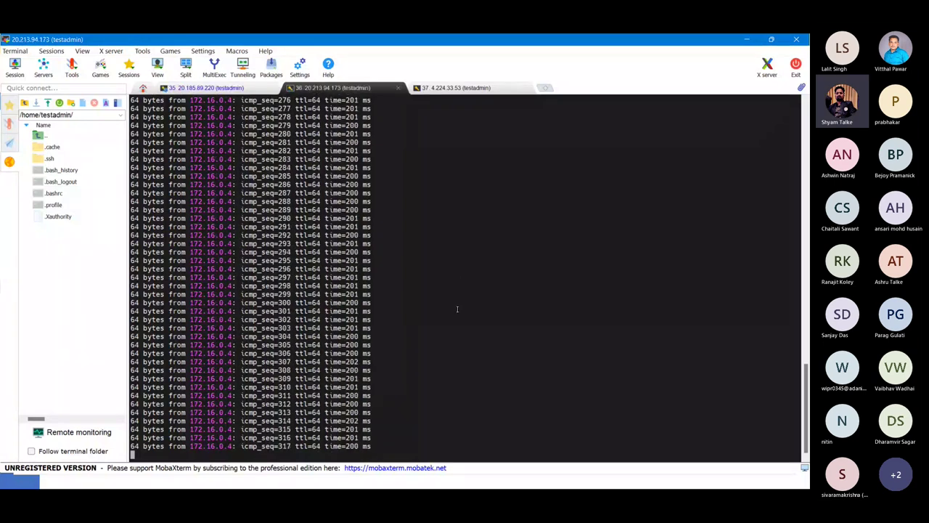
key(ctrl+c)
drag(198, 387, 232, 386)
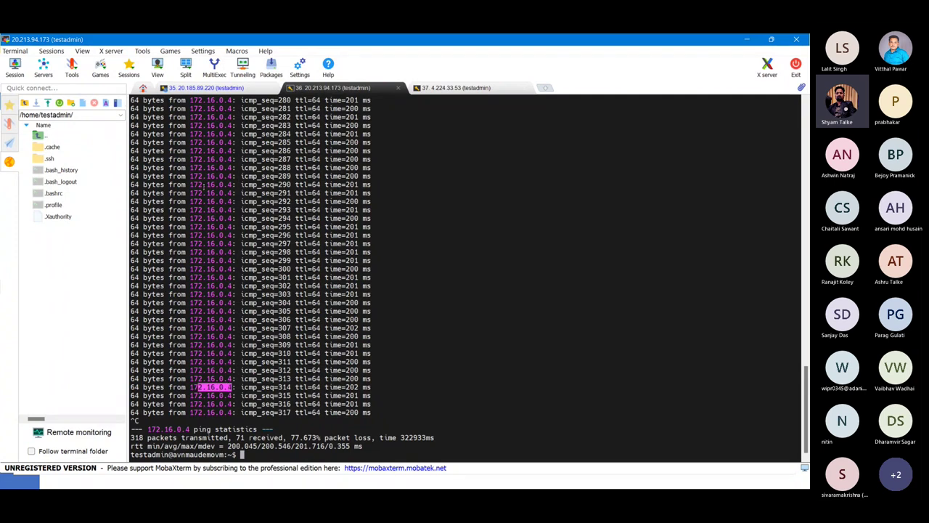
click(200, 88)
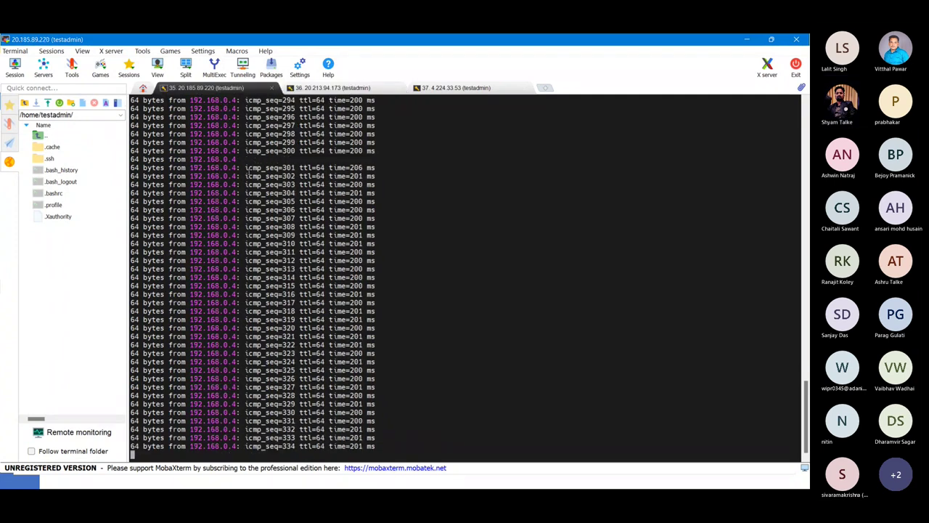
double_click(216, 370)
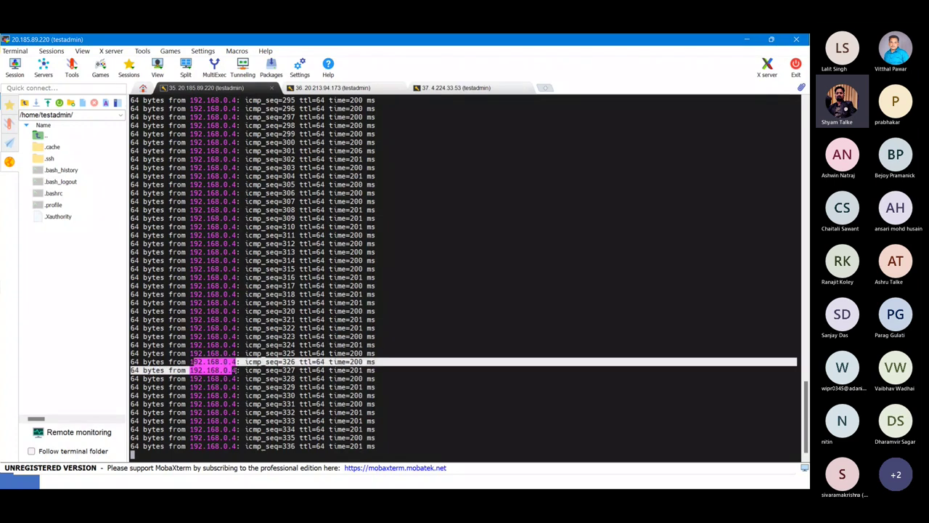
click(334, 88)
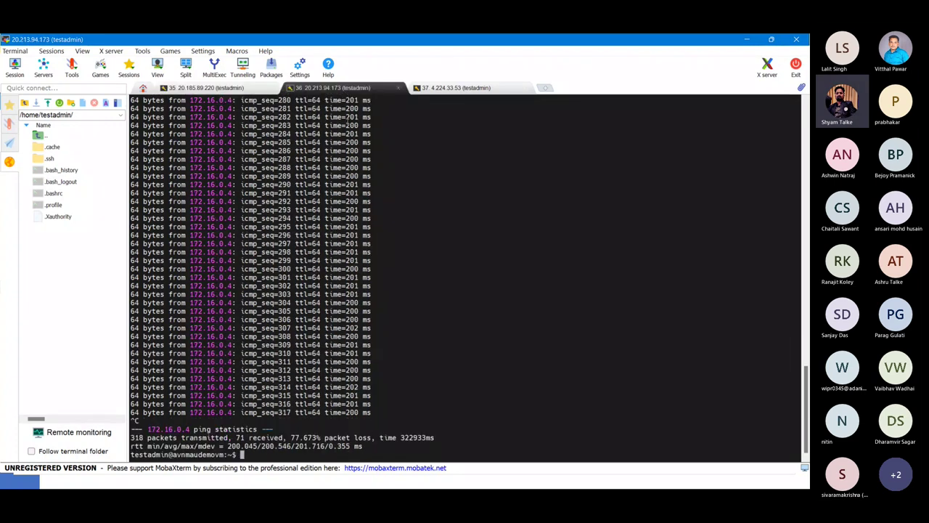
click(217, 90)
click(475, 330)
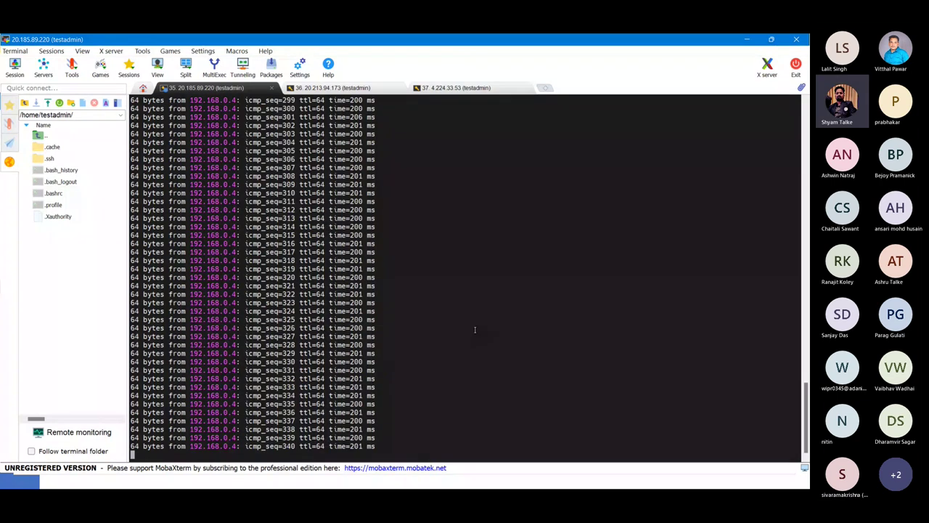
key(ctrl+c)
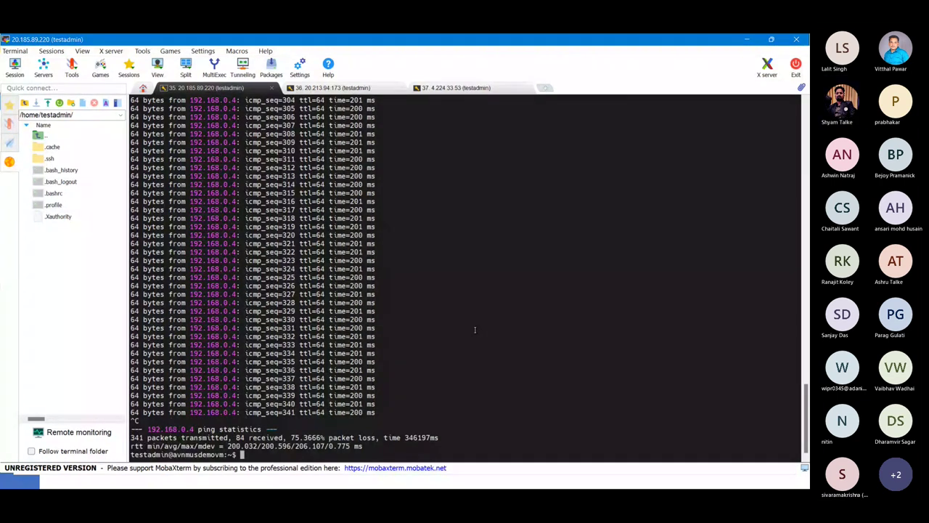
- Ping the hub at 10.0.0.4 from the first spoke session
text(ping )
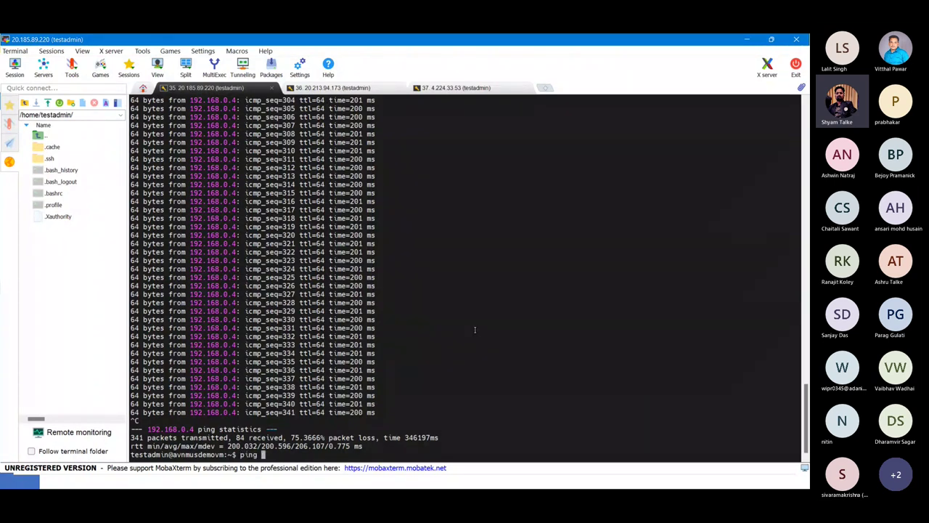
text(10.0.0.4)
key(Return)
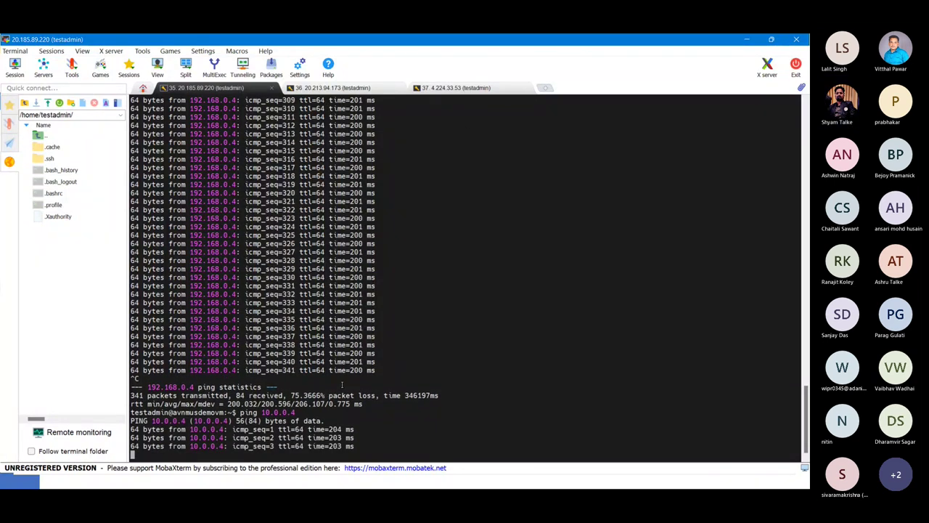
drag(235, 403, 305, 404)
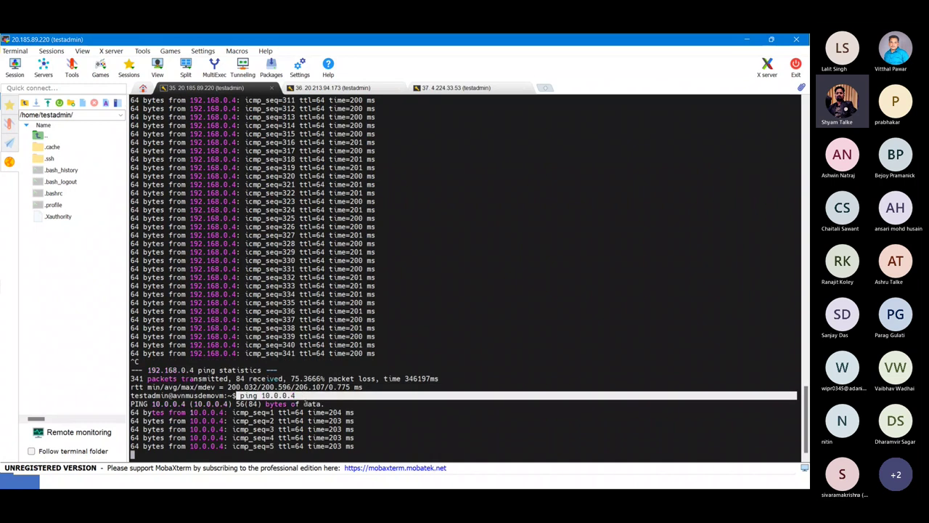
key(ctrl+c)
- Ping the hub at 10.0.0.4 from the second spoke session
click(329, 87)
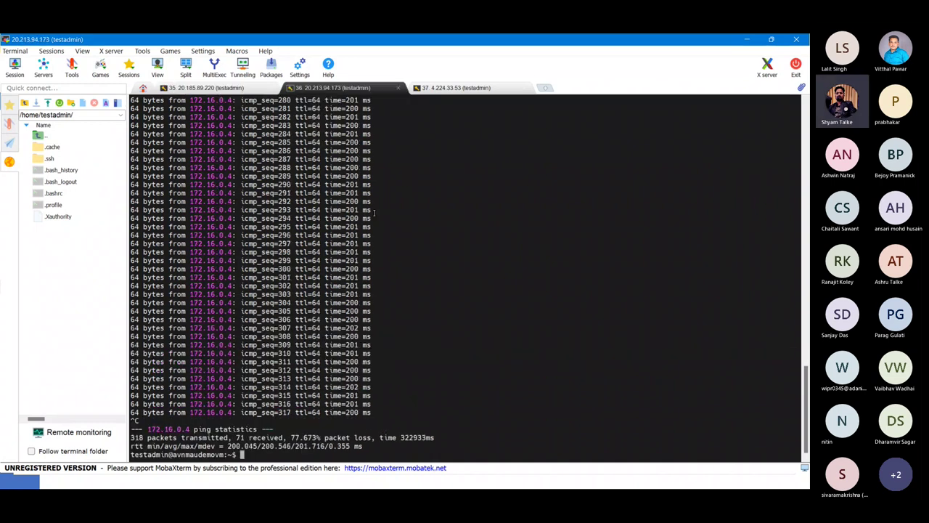
text(ping)
drag(198, 386, 367, 414)
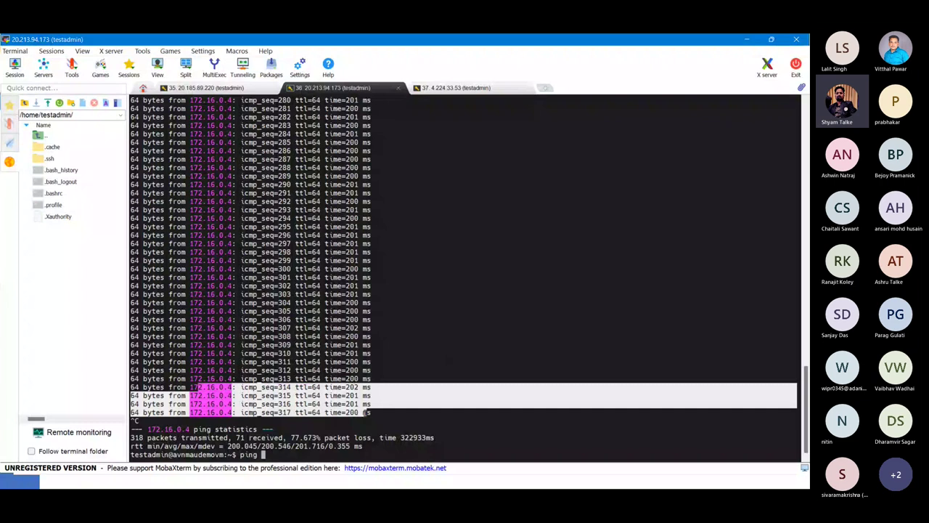
click(469, 436)
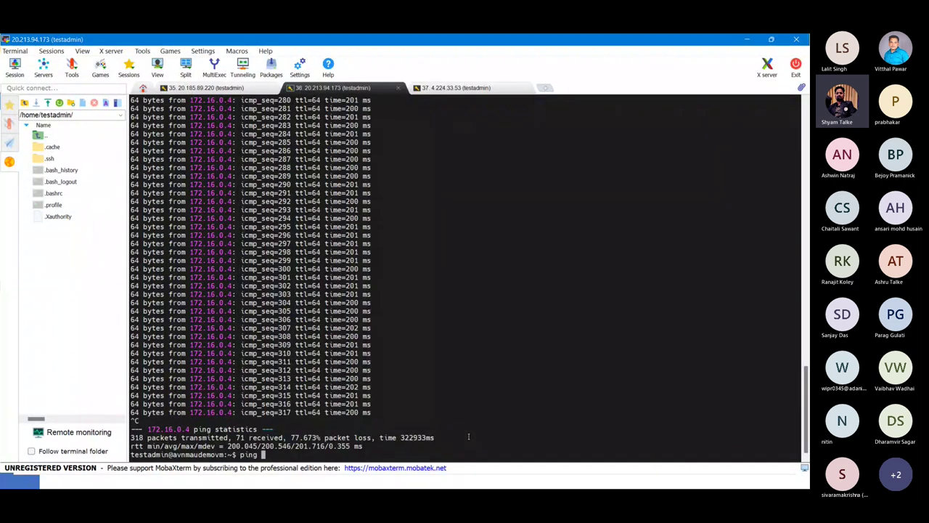
text(10.0.0.4)
key(Return)
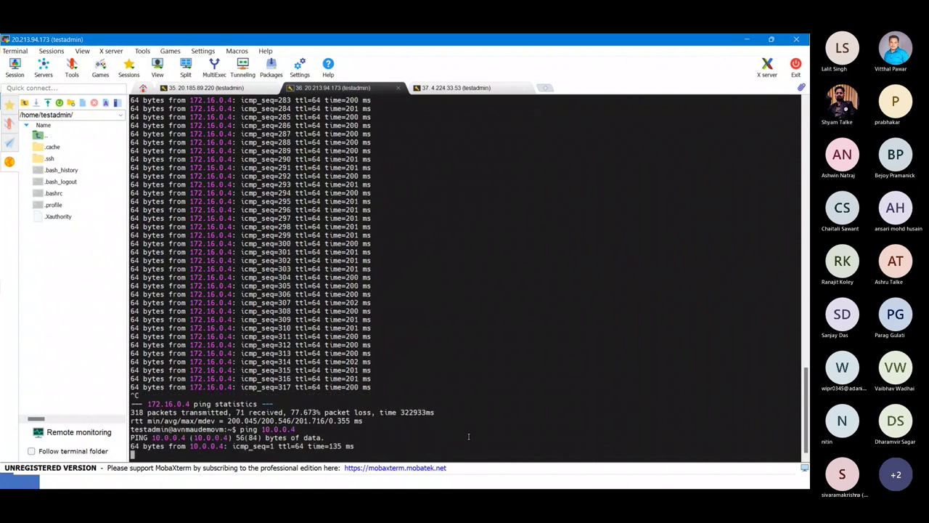
key(ctrl+c)
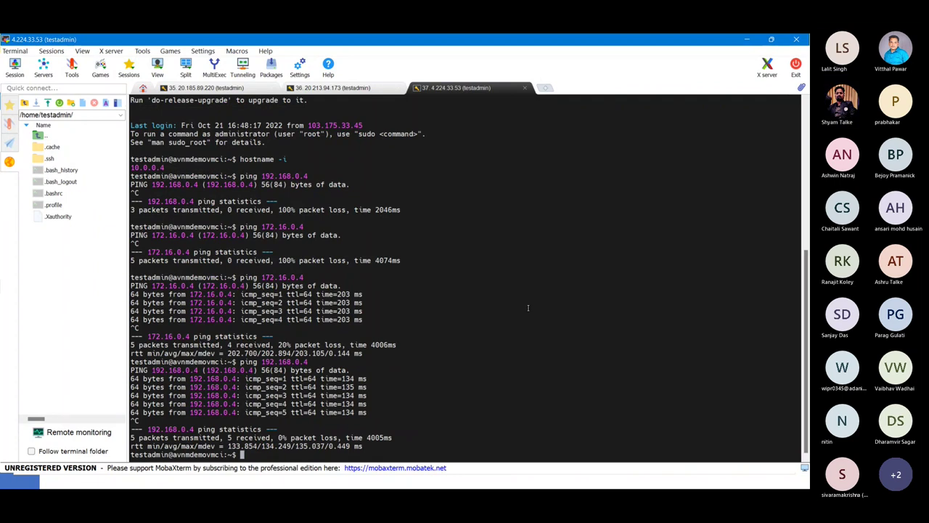
- Rerun pings to 192.168.0.4 and 172.16.0.4, then minimize MobaXterm
key(Up)
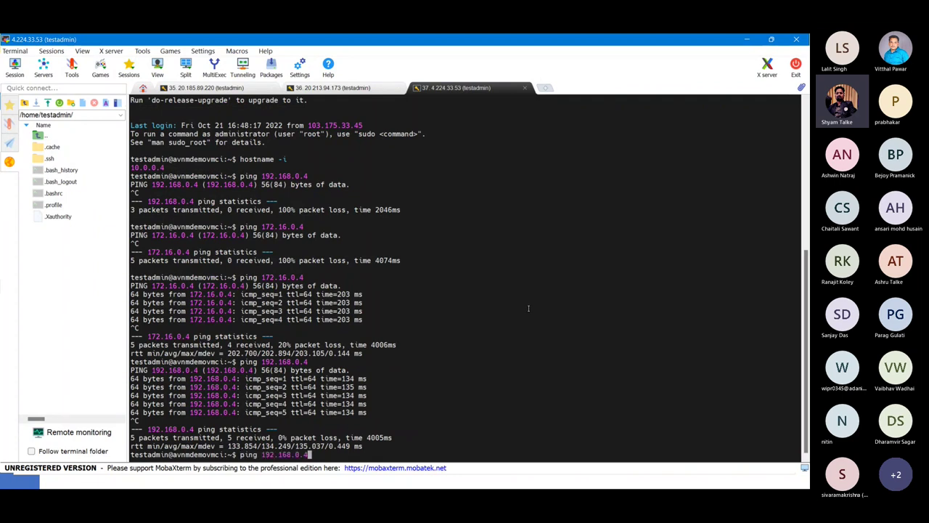
key(Return)
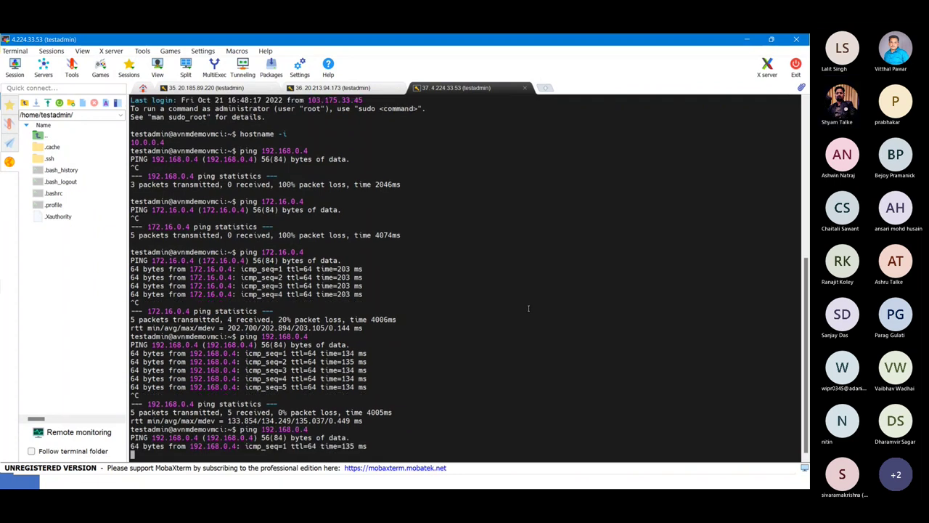
key(ctrl+c)
key(Up)
key(Up)
key(Return)
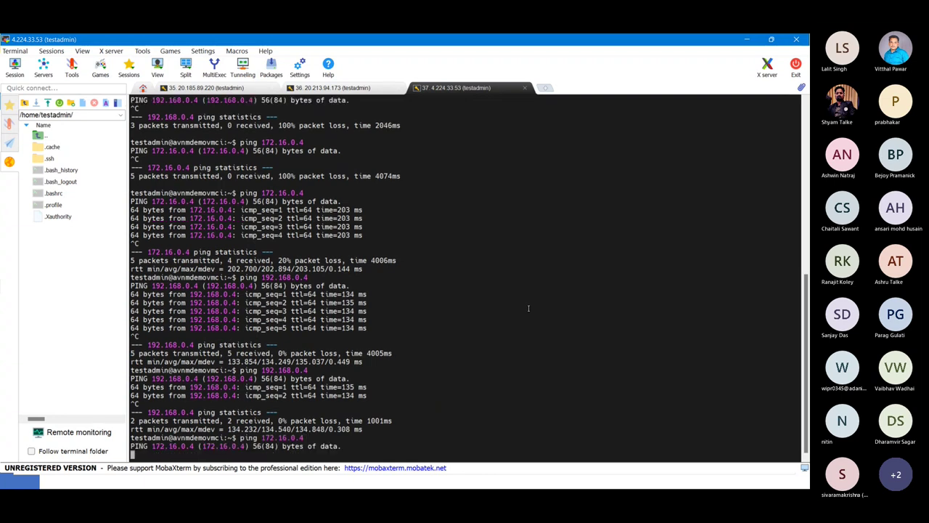
key(ctrl+c)
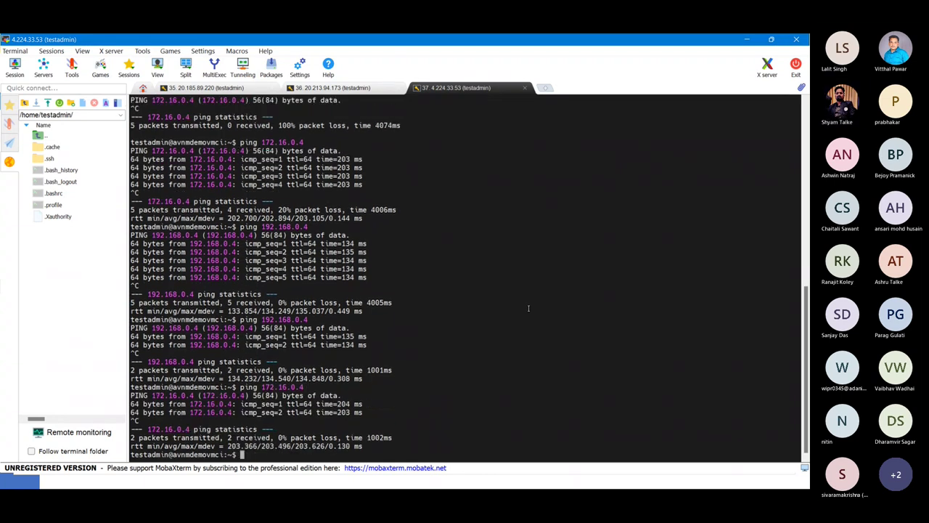
key(Up)
text(\)
key(Return)
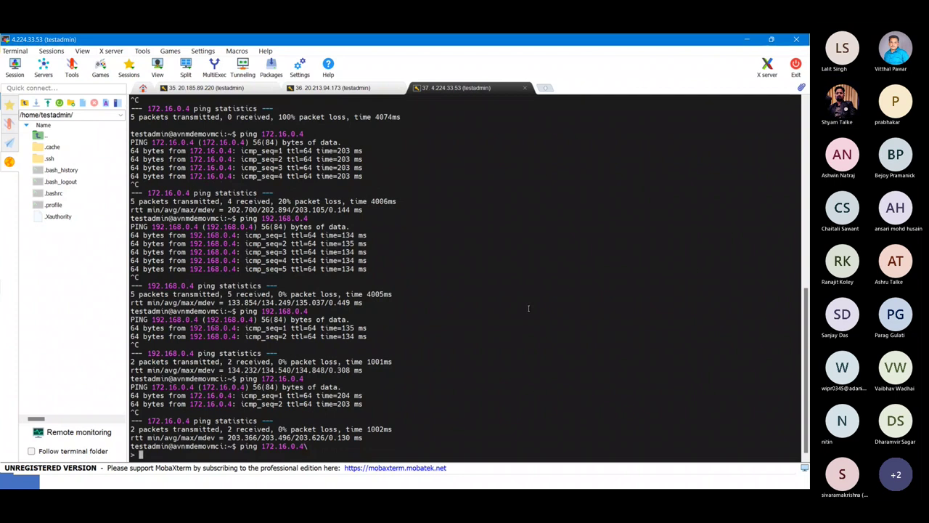
key(ctrl+c)
key(Up)
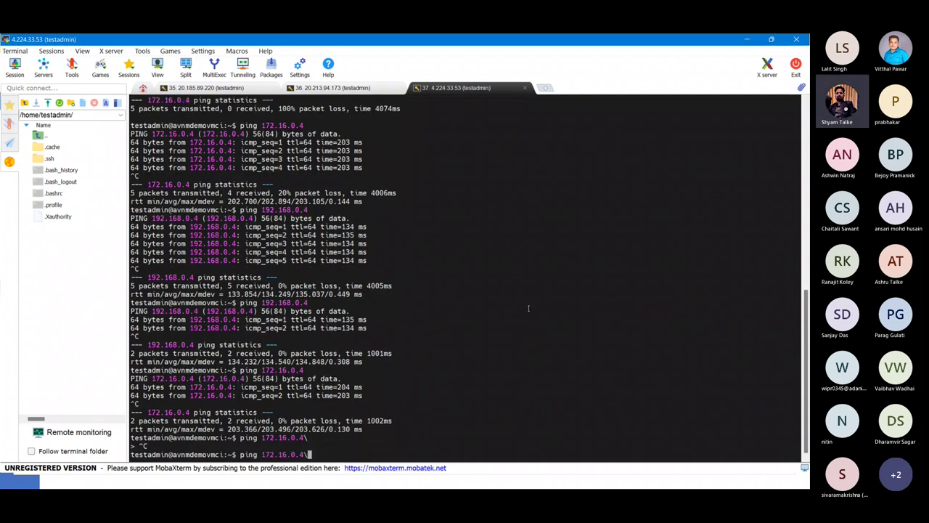
key(Return)
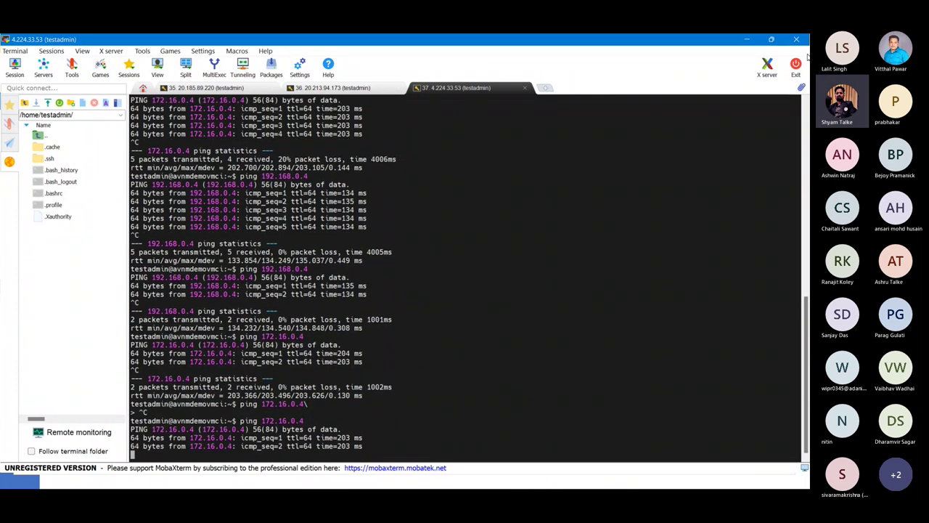
click(747, 39)
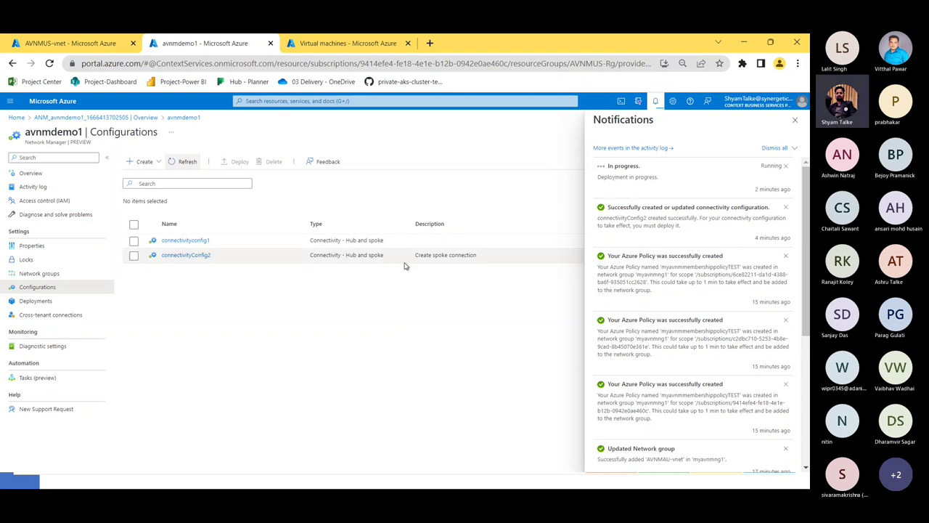
- Close notifications and start a new security configuration from the Create menu
click(657, 103)
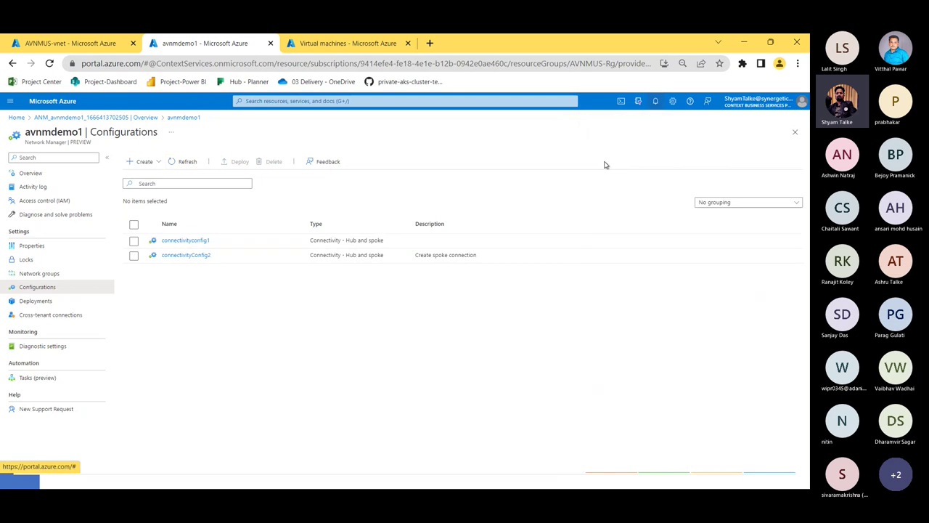
click(144, 161)
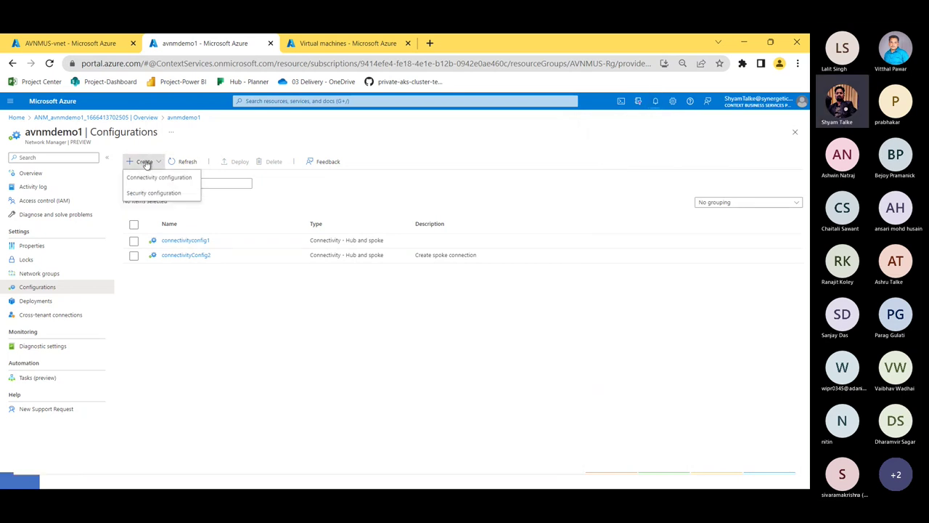
click(147, 195)
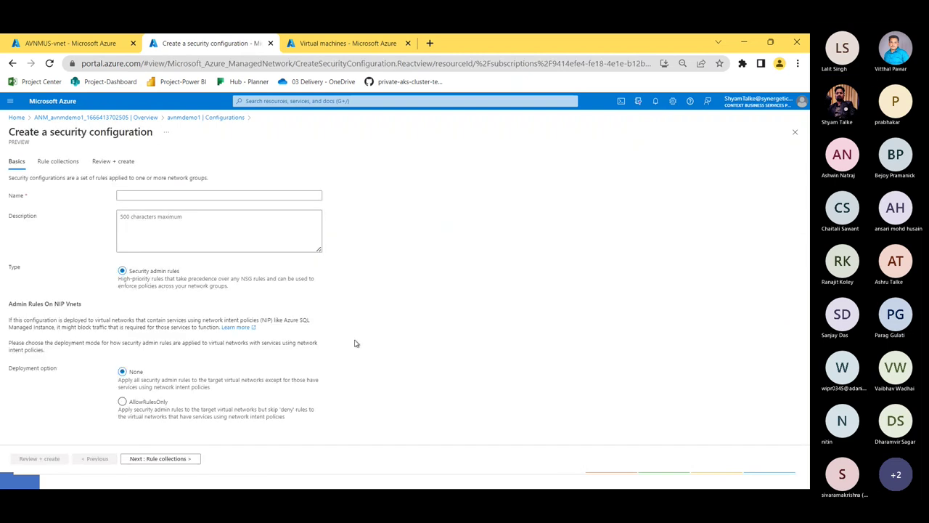
- Name the configuration SecurityConfig1 with description 'Configuration to enforce security rules'
click(250, 197)
text(Security)
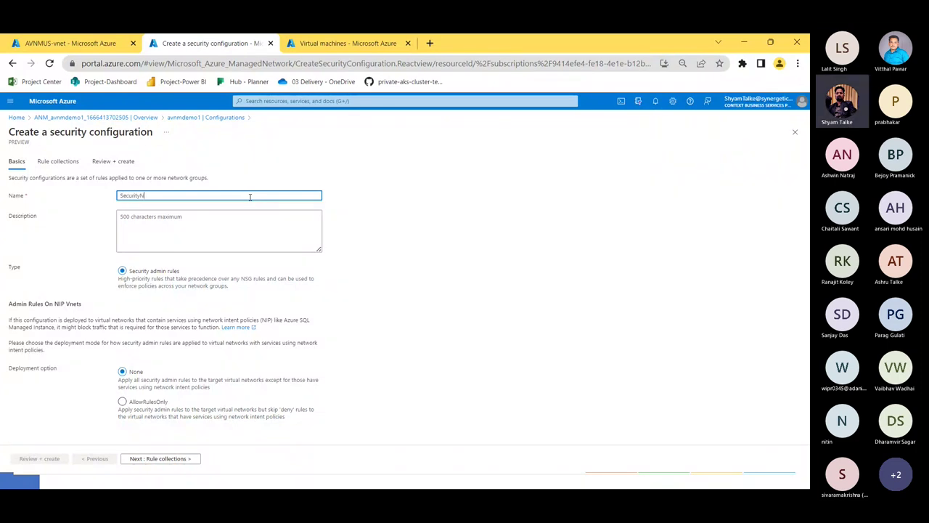
text(Config1)
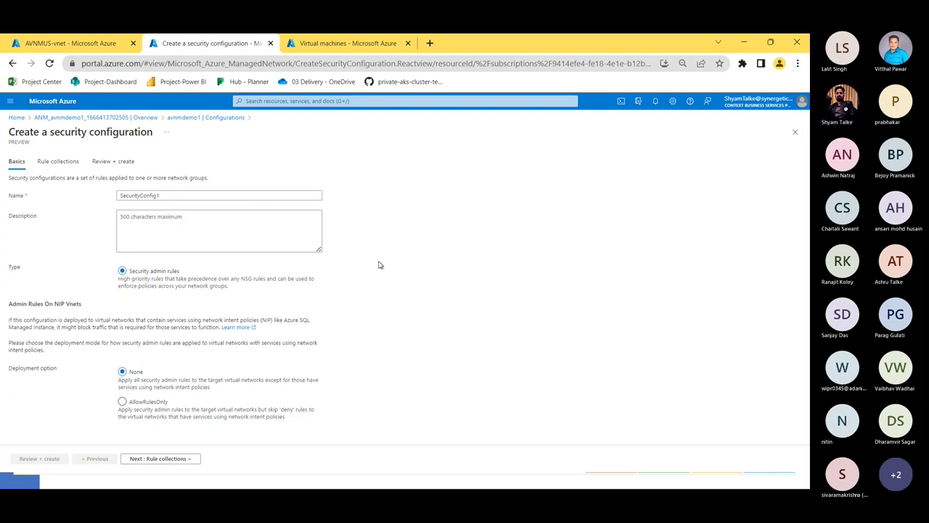
click(193, 224)
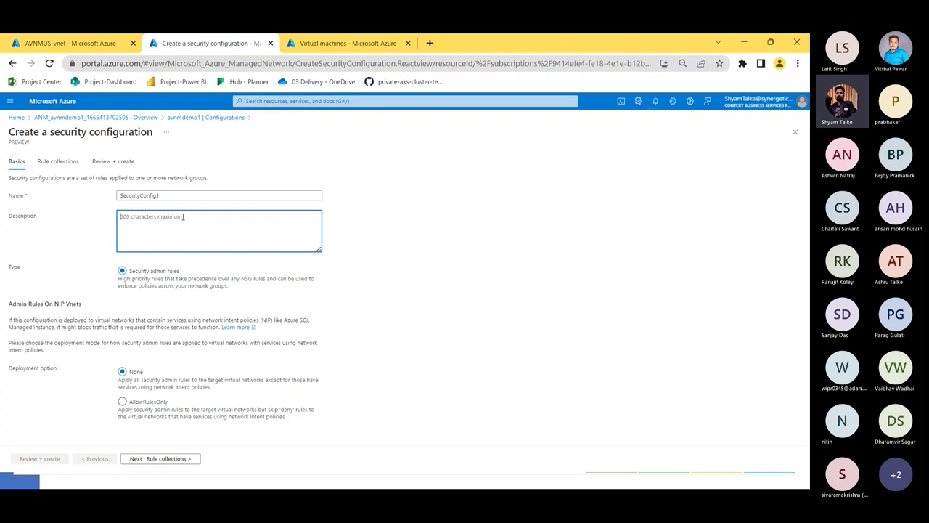
text(Configuration)
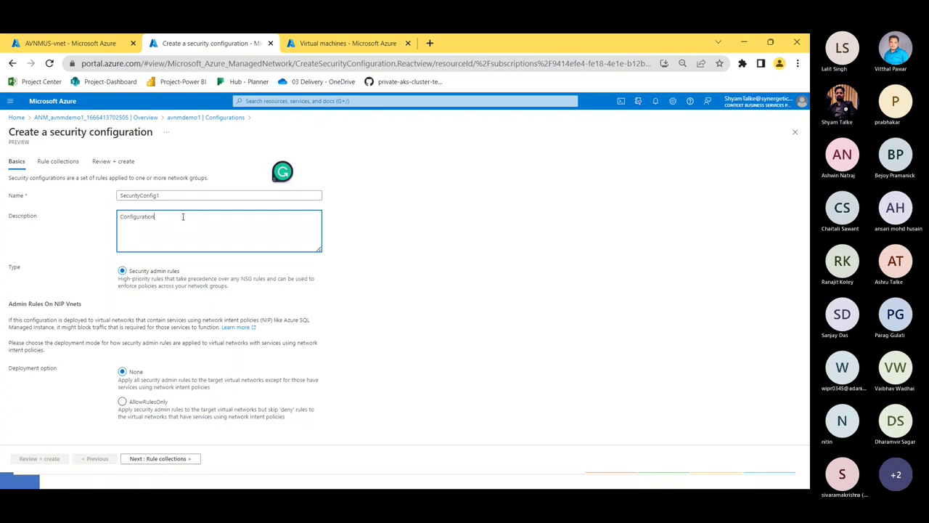
text( to )
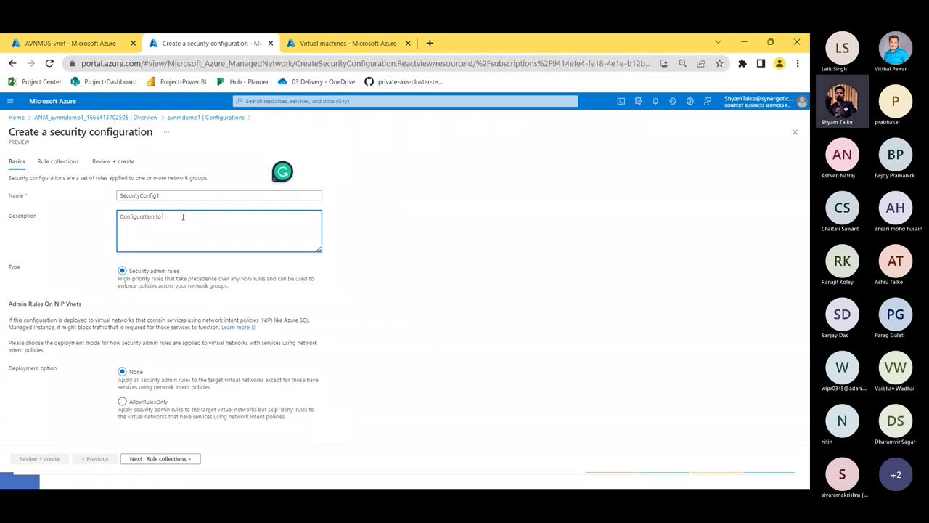
text(enforce security rules)
click(406, 296)
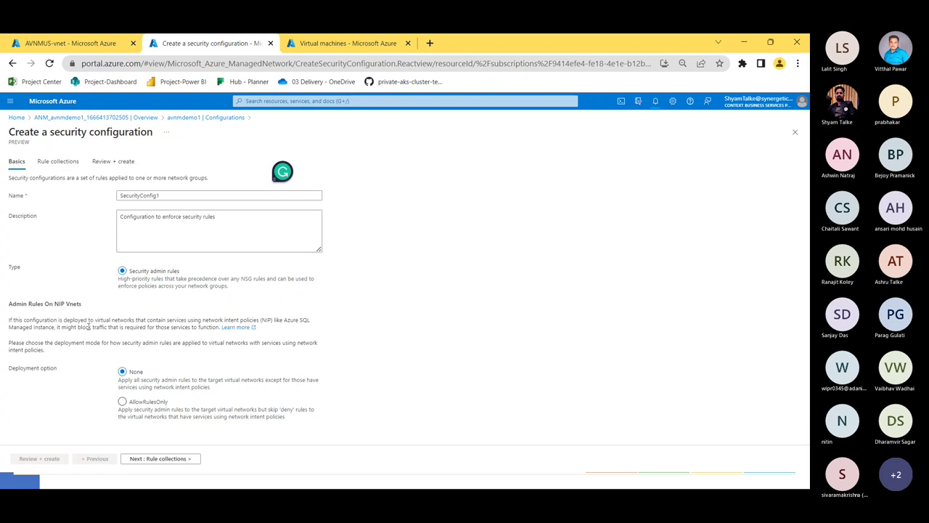
- Review the notes on admin rules and continue to Rule collections
drag(10, 323, 109, 335)
click(60, 327)
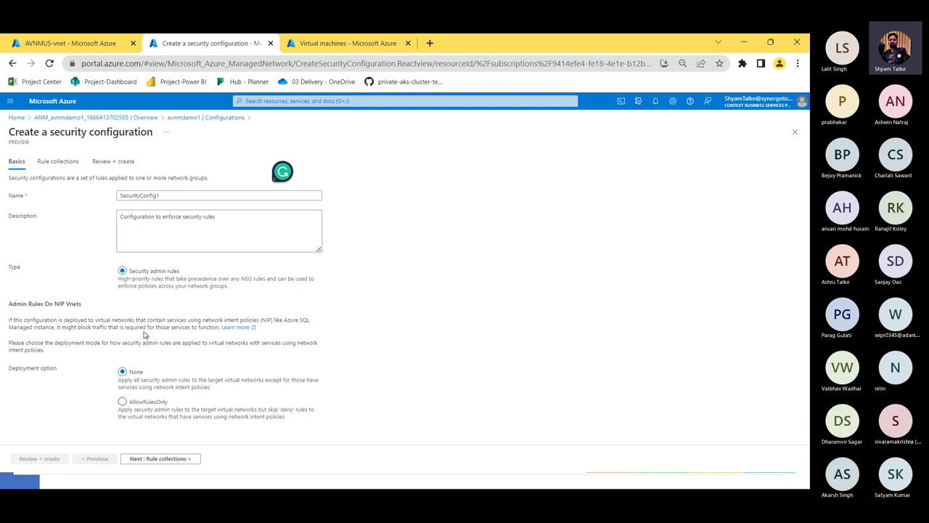
drag(284, 320, 297, 328)
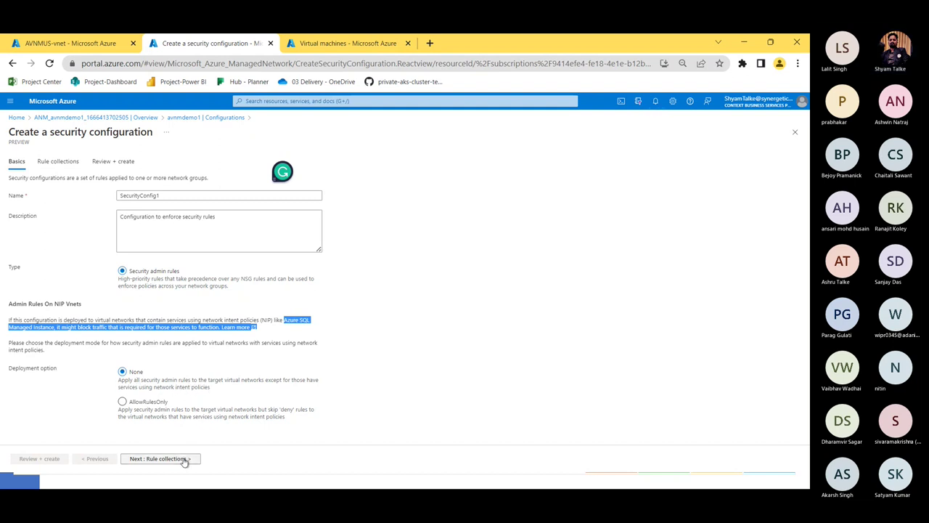
click(161, 459)
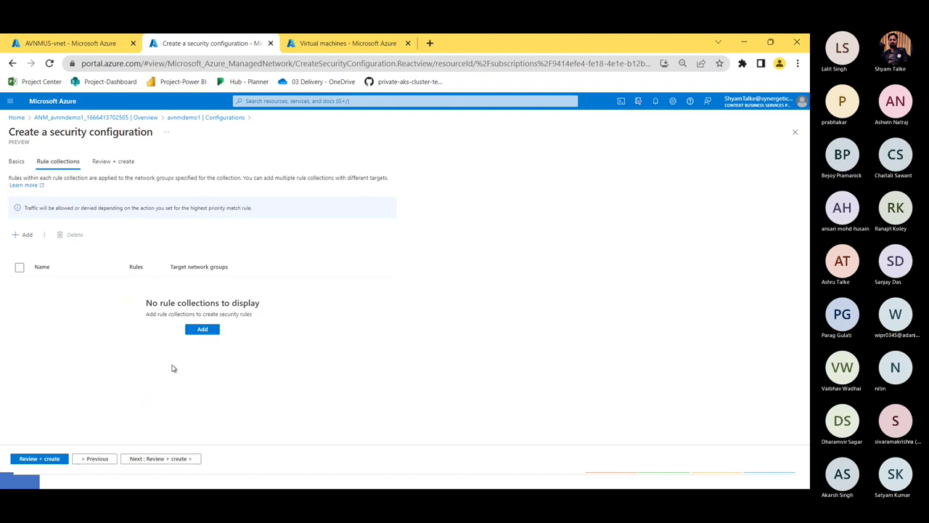
- Add a new rule collection named DenyICMP
click(202, 330)
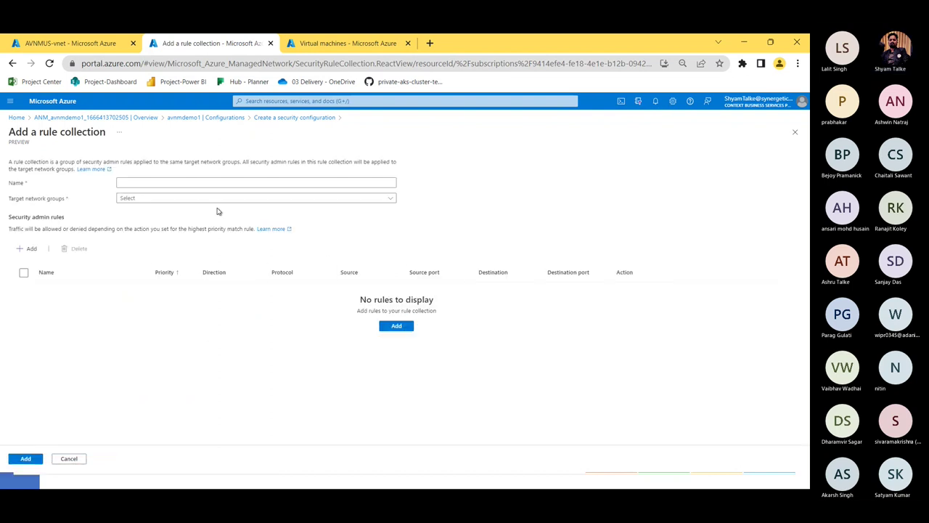
click(188, 181)
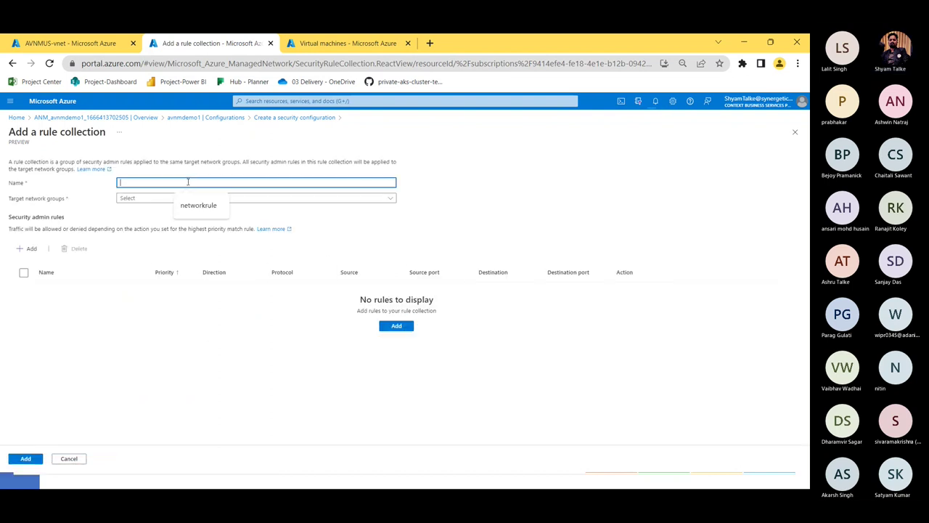
text(Allow)
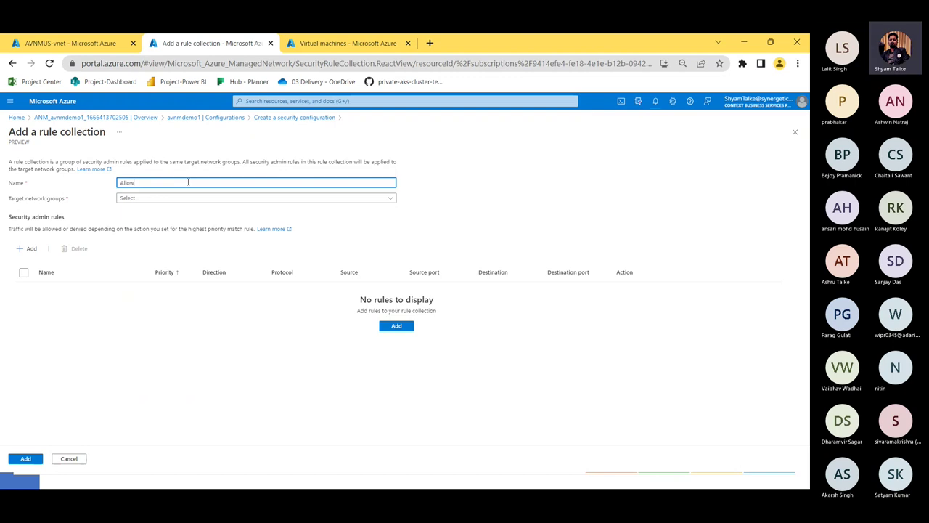
key(BackSpace)
key(BackSpace)
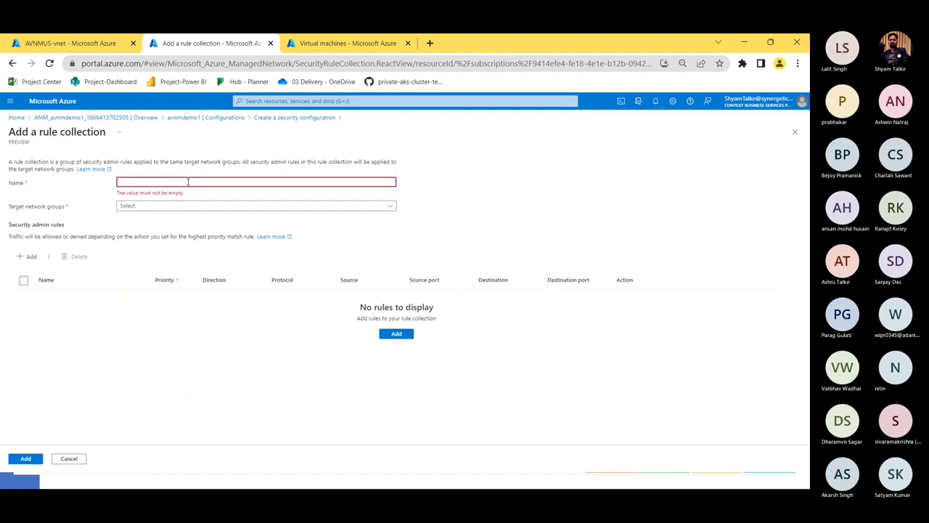
text(Deny)
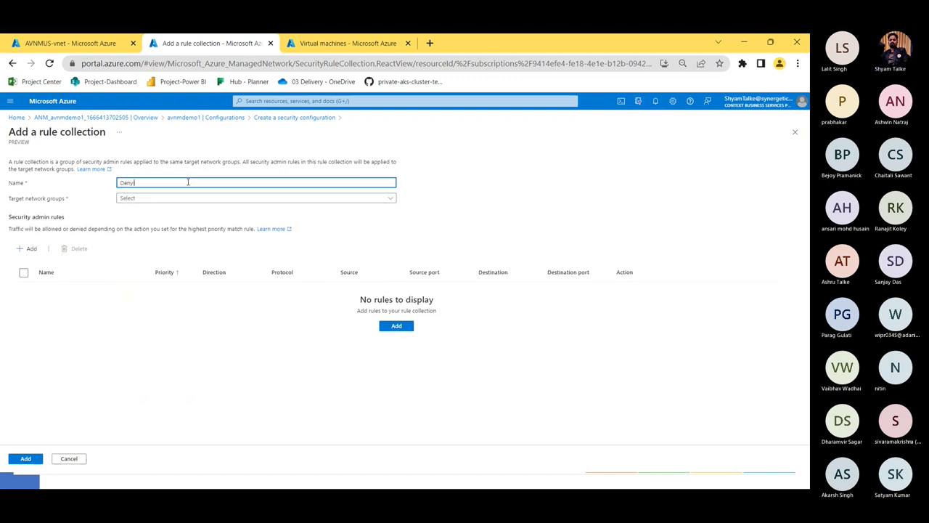
text(C)
key(BackSpace)
click(173, 419)
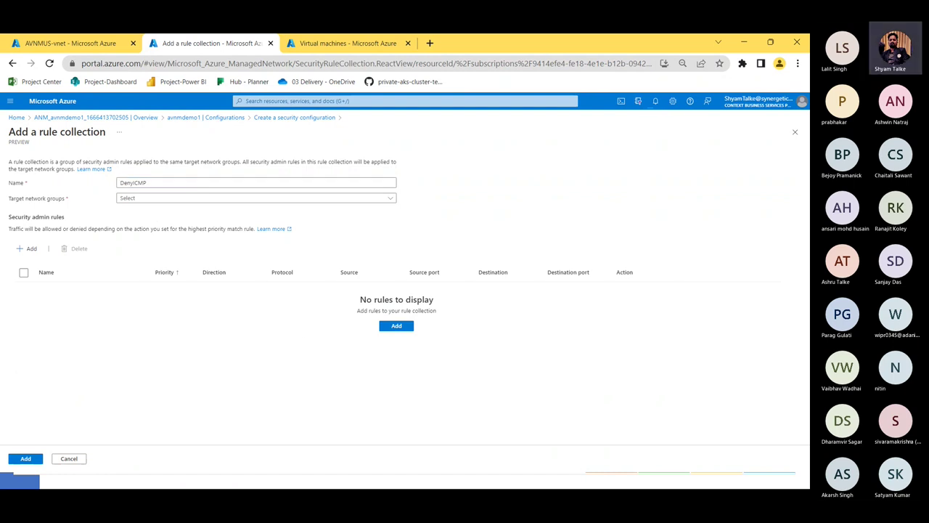
- Target the myavnmng1 network group and begin a new security admin rule
key(alt+Tab)
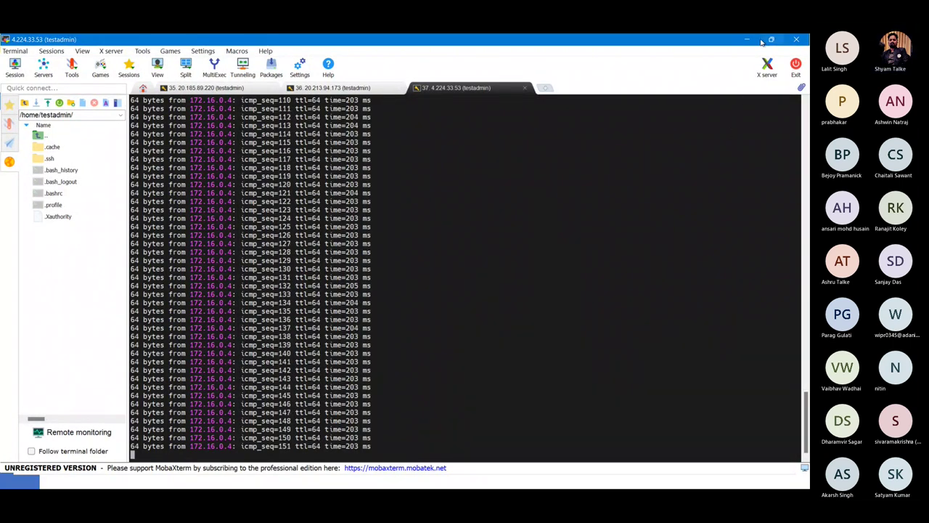
key(alt+Tab)
click(154, 200)
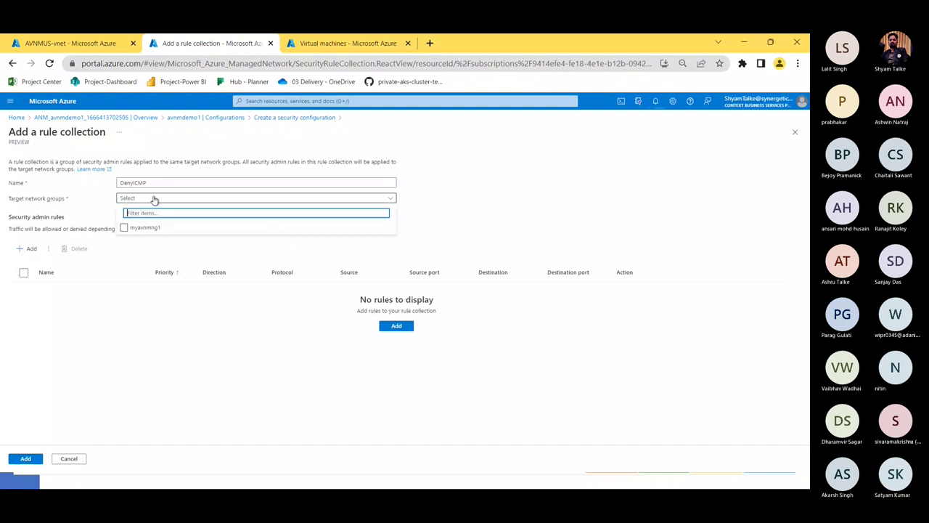
click(152, 231)
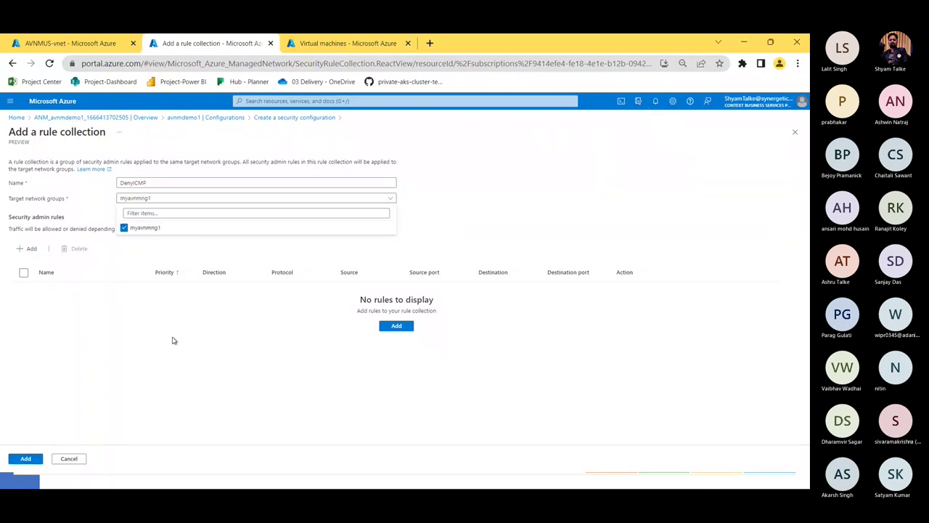
click(172, 338)
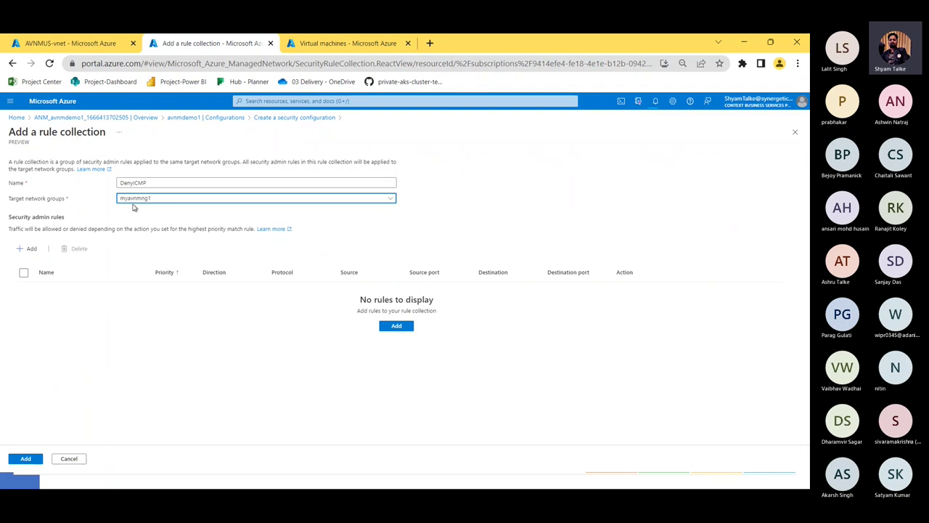
click(391, 330)
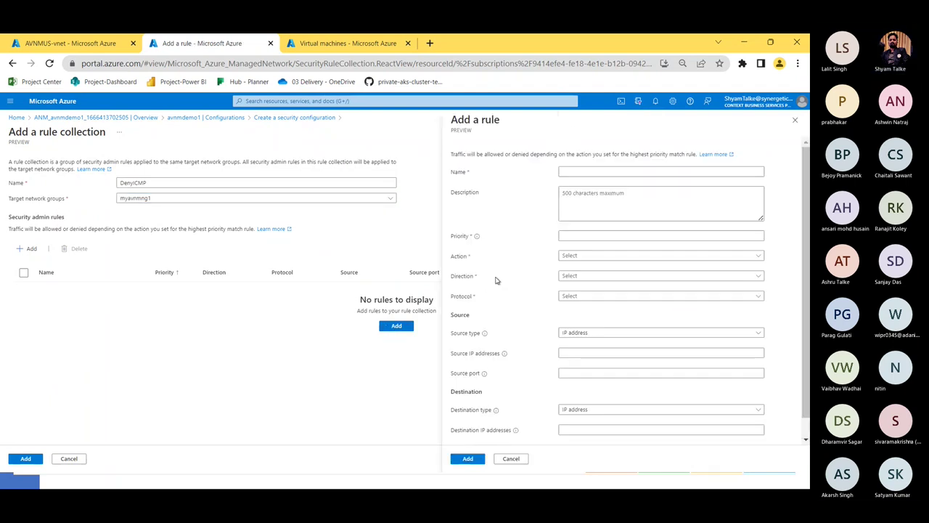
- Name the rule DenyICMP with description 'Blocks ICMP traffic'
click(568, 171)
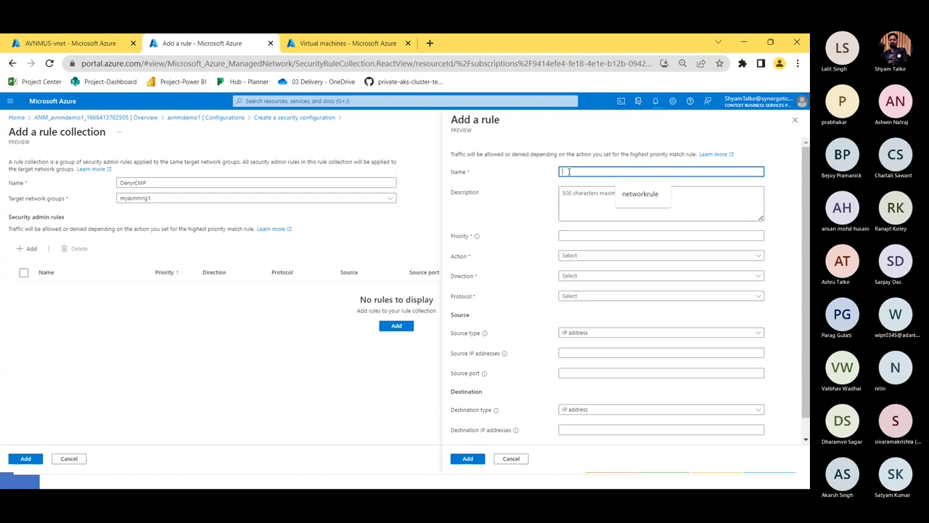
text(De)
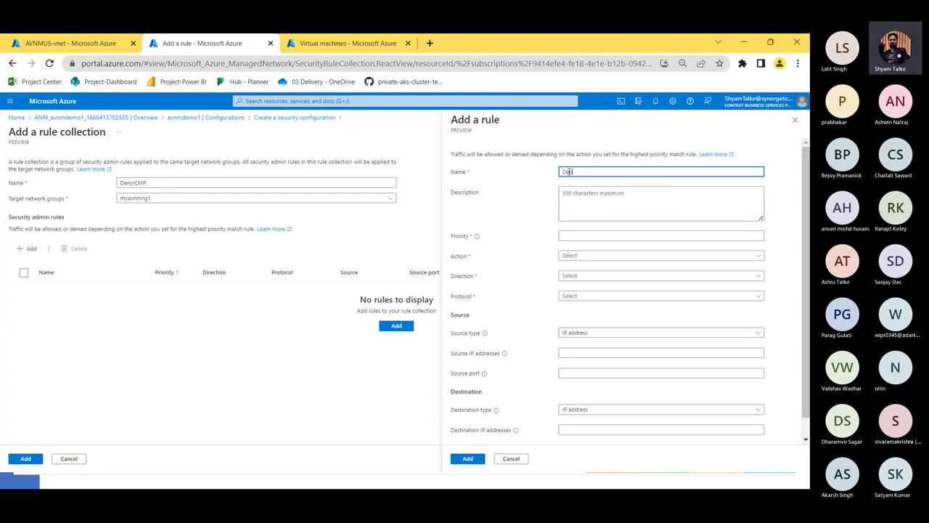
text(nyICMP)
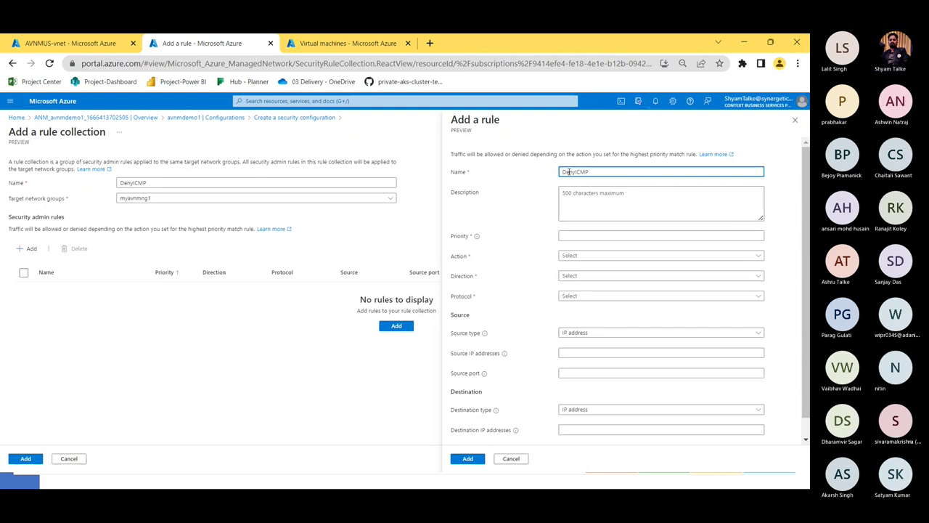
click(614, 213)
text(Blocks)
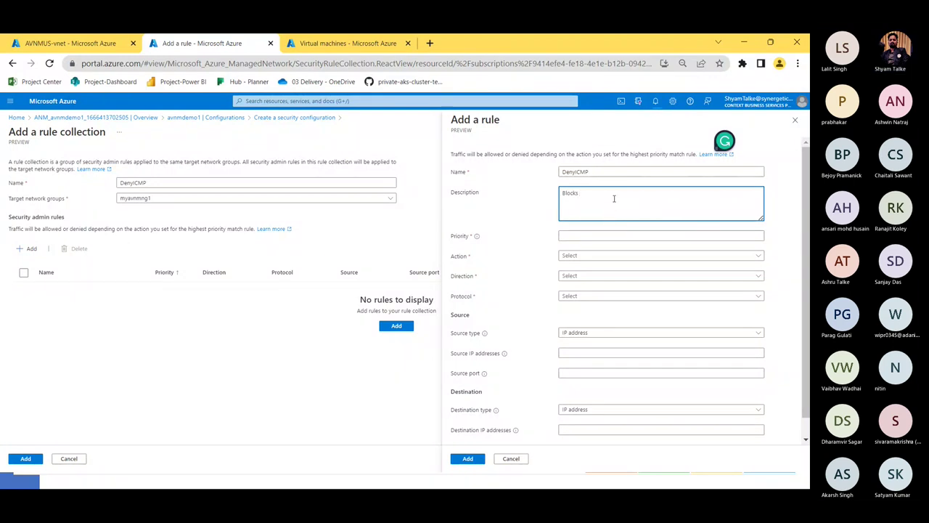
text(ICMP traffic)
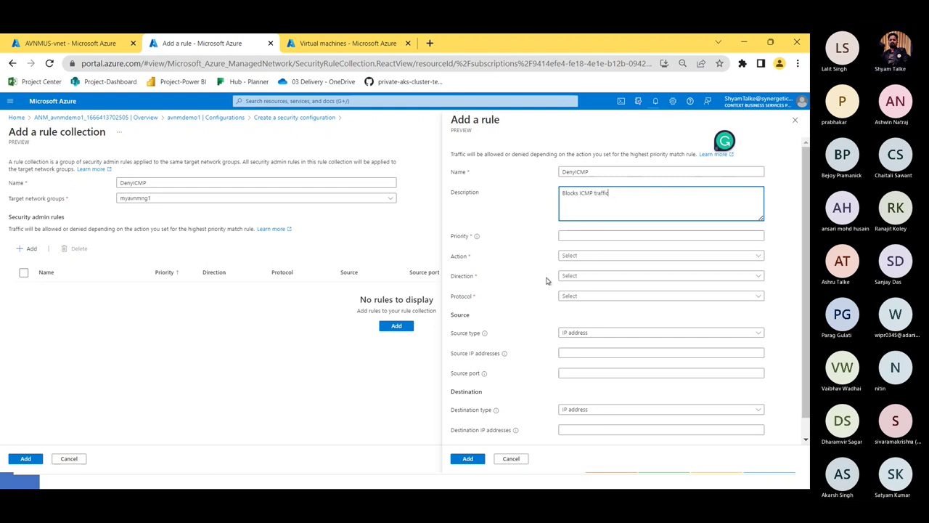
- Set the rule priority to 100 and its action to Deny
click(535, 281)
click(588, 237)
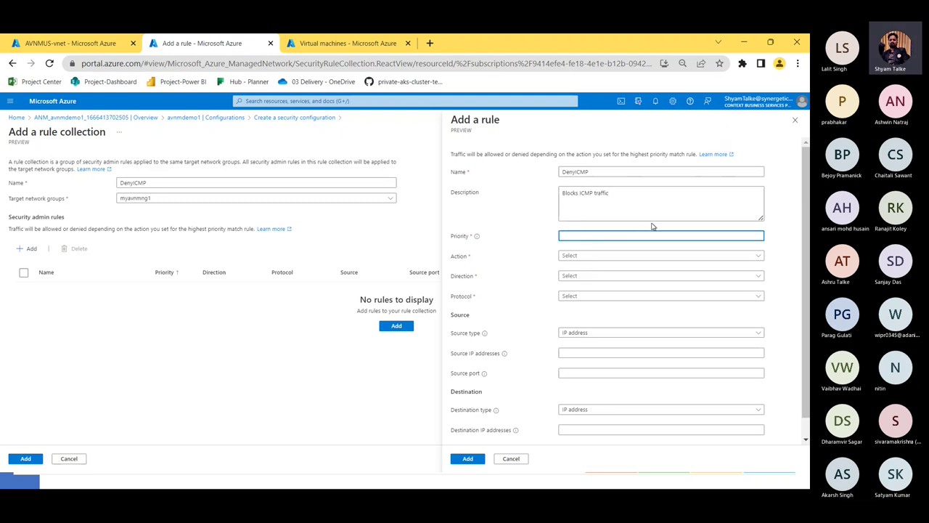
text(100)
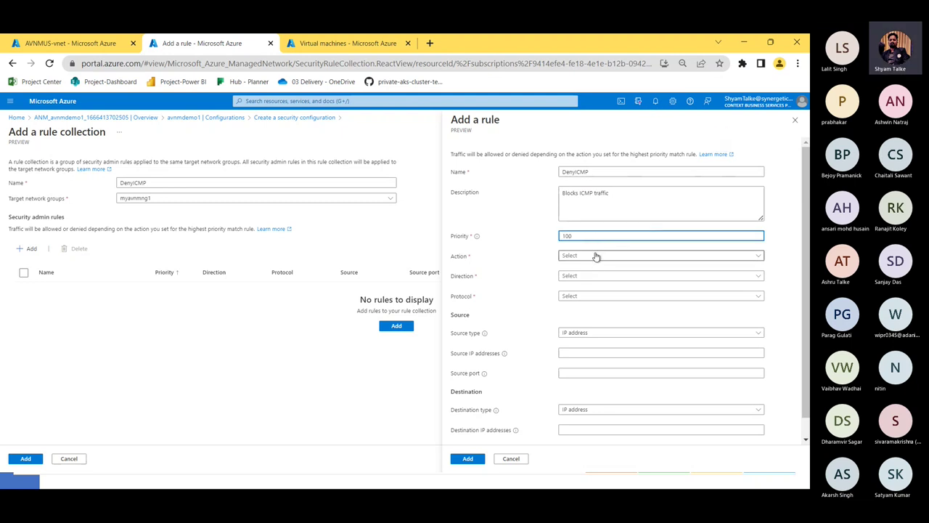
click(581, 262)
click(580, 261)
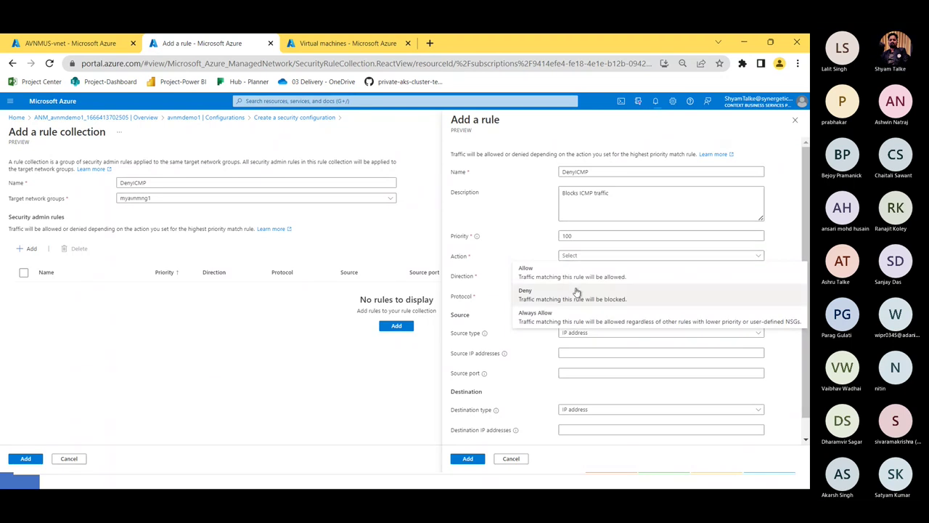
click(577, 291)
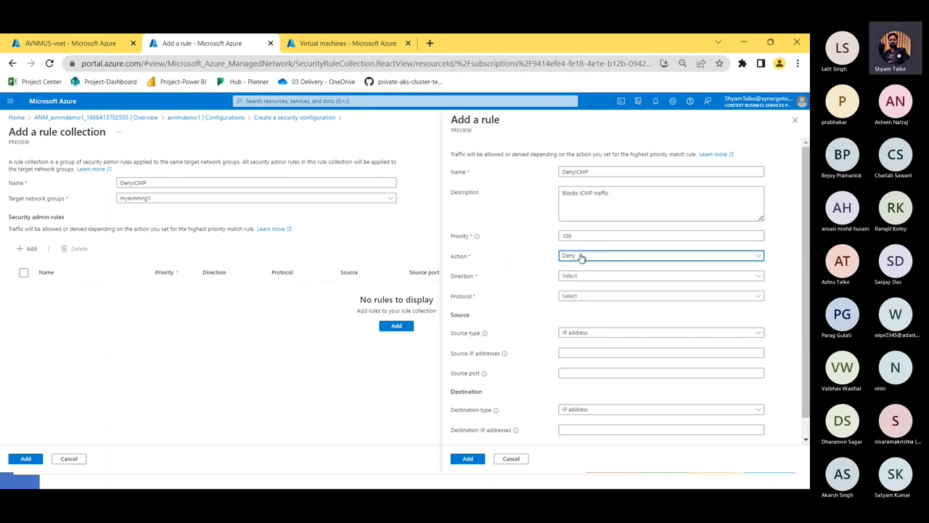
click(581, 257)
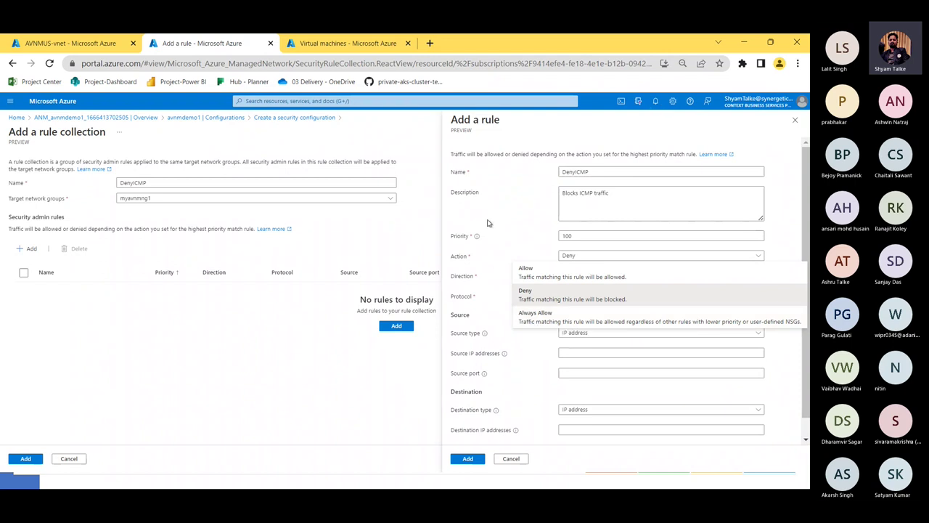
- Set direction Inbound and protocol ICMP, then add the DenyICMP rule to the collection
click(491, 223)
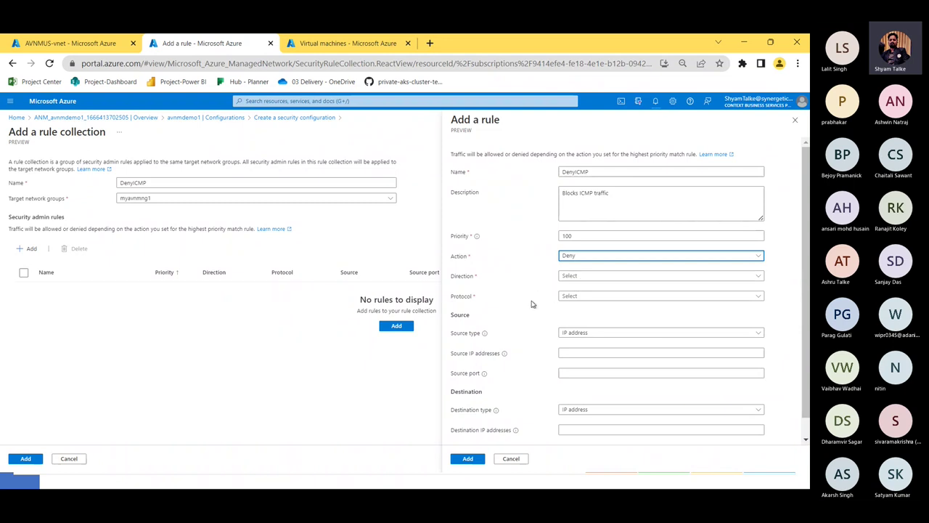
click(597, 282)
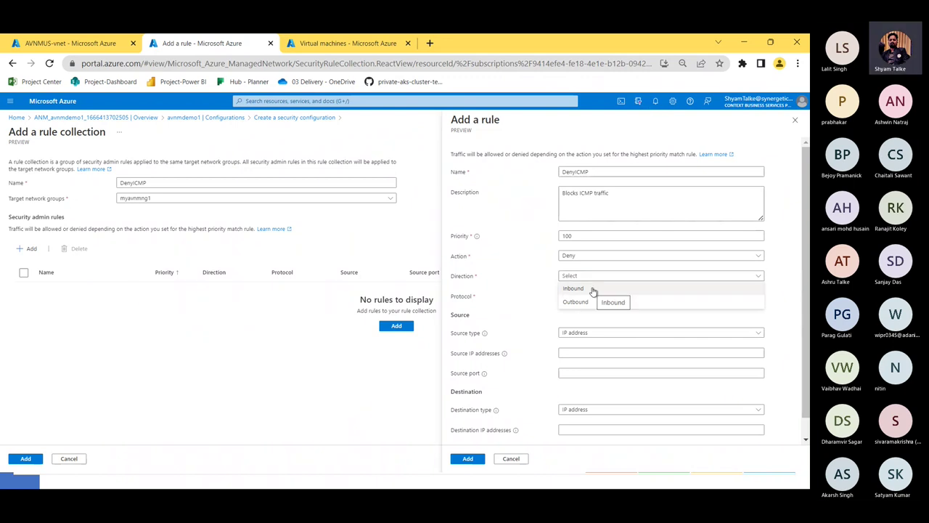
click(592, 289)
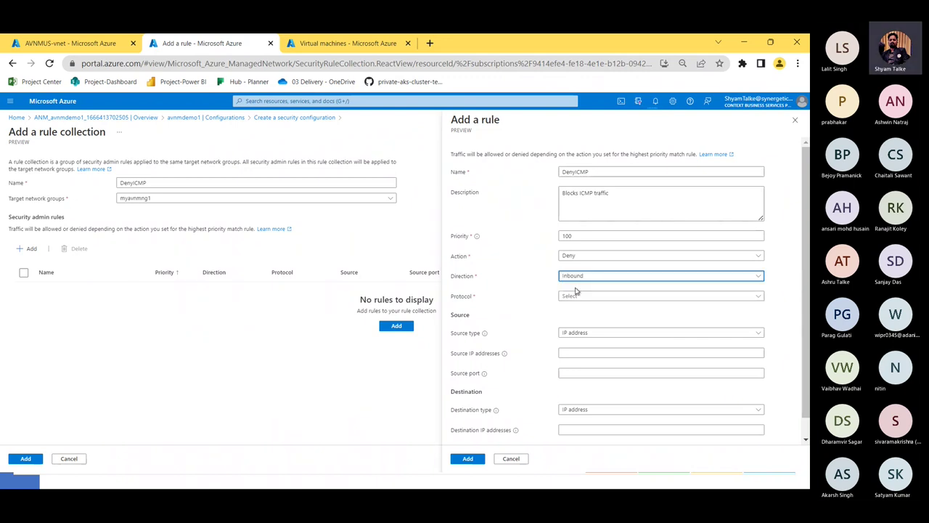
scroll(506, 299, down, 1)
click(569, 278)
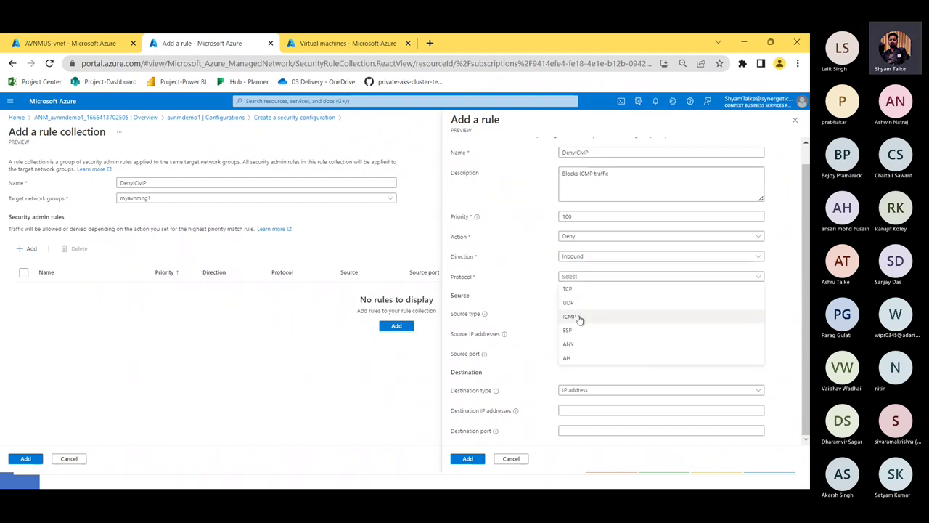
click(579, 317)
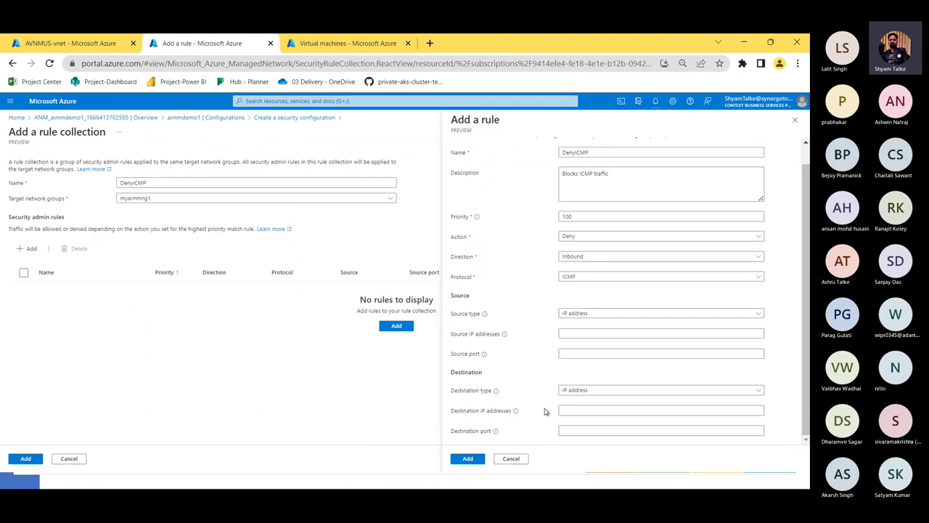
click(468, 459)
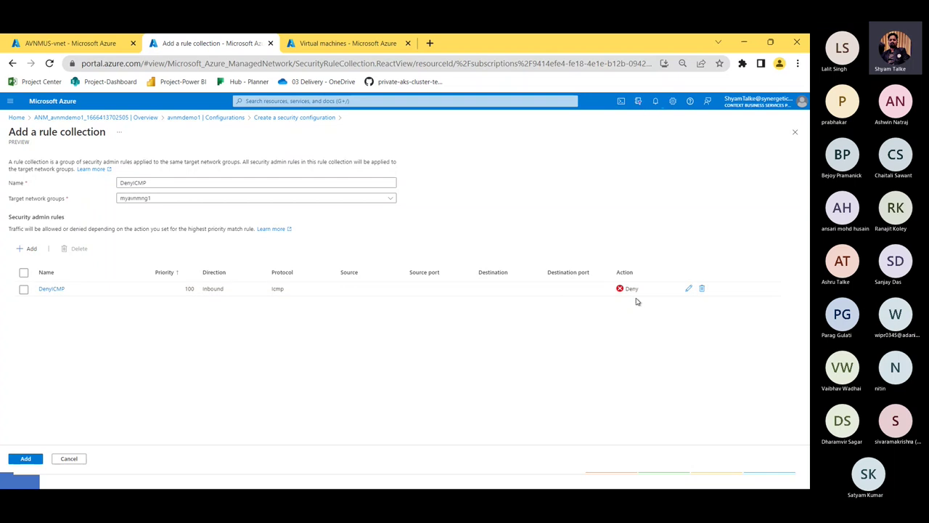
- Add the DenyICMP rule collection, review SecurityConfig1 and create it
click(26, 464)
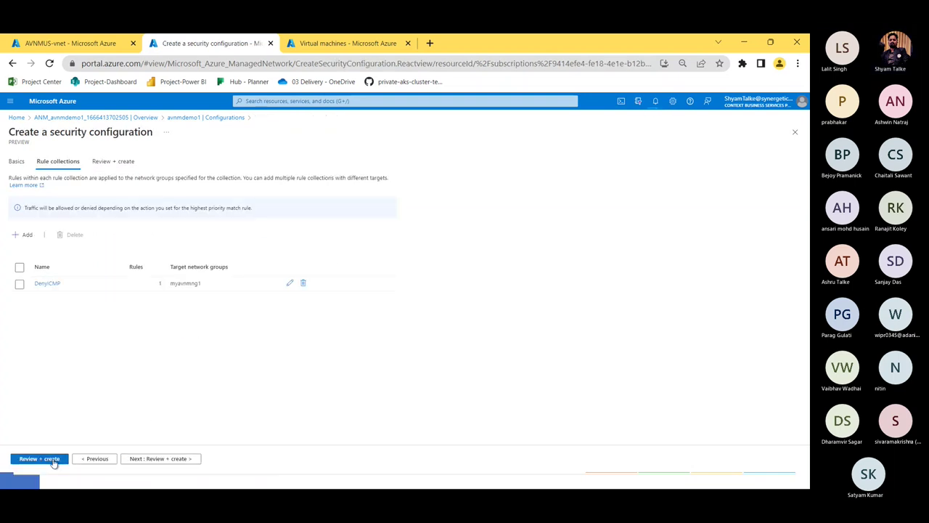
click(145, 459)
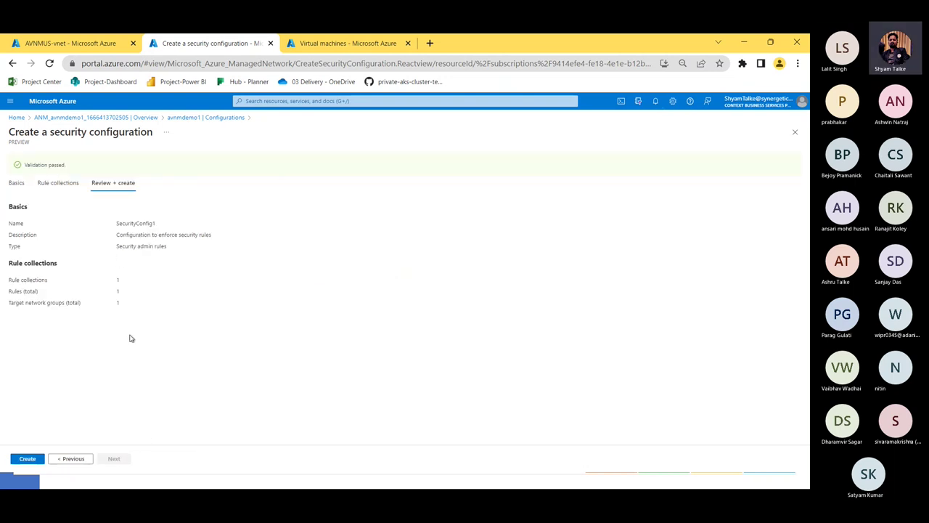
click(30, 463)
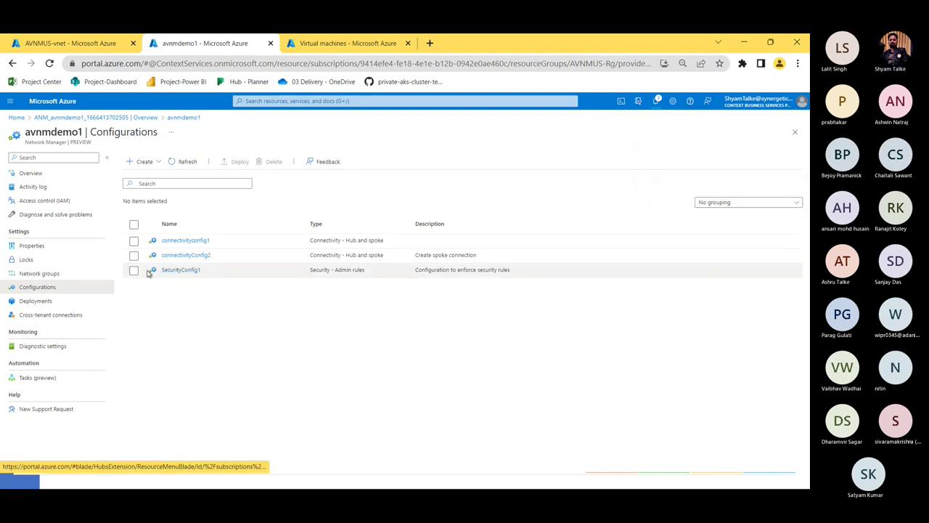
- Select SecurityConfig1 and start deploying it, then switch to the MobaXterm pings
click(134, 270)
click(145, 161)
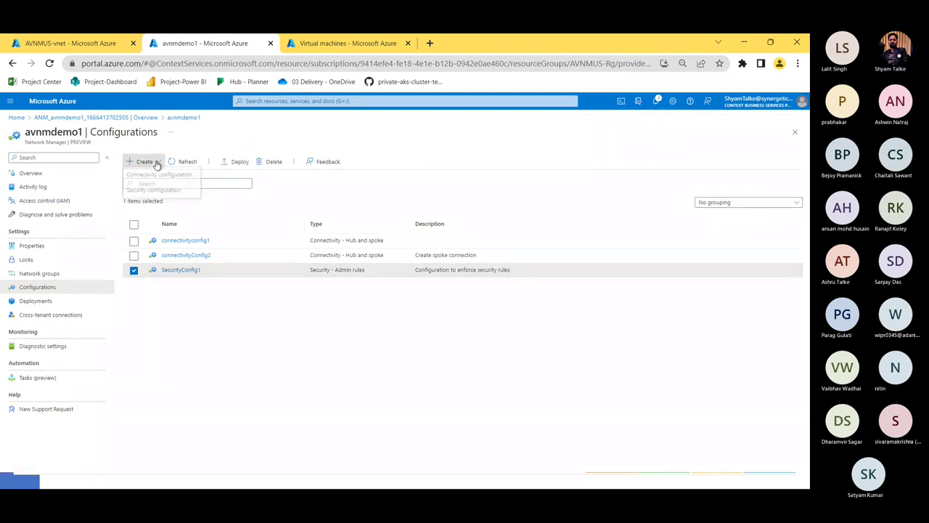
click(215, 378)
click(235, 161)
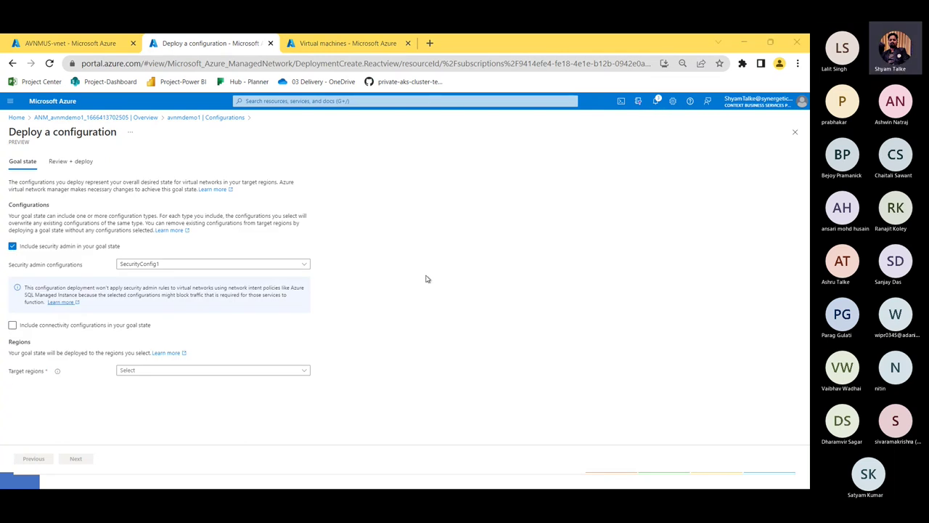
key(alt+Tab)
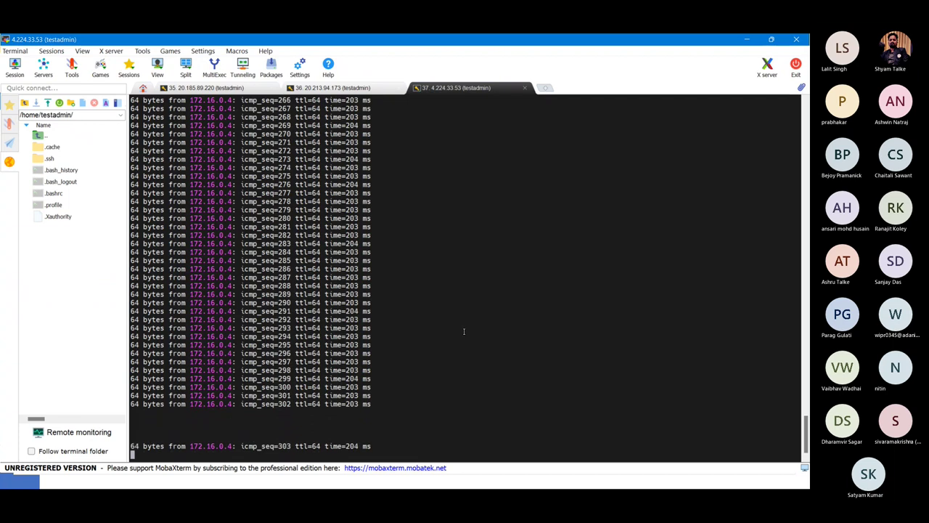
- Rerun ping 10.0.0.4 and ping 192.168.0.4 in the two VM sessions, then minimize MobaXterm
key(ctrl+shift+Tab)
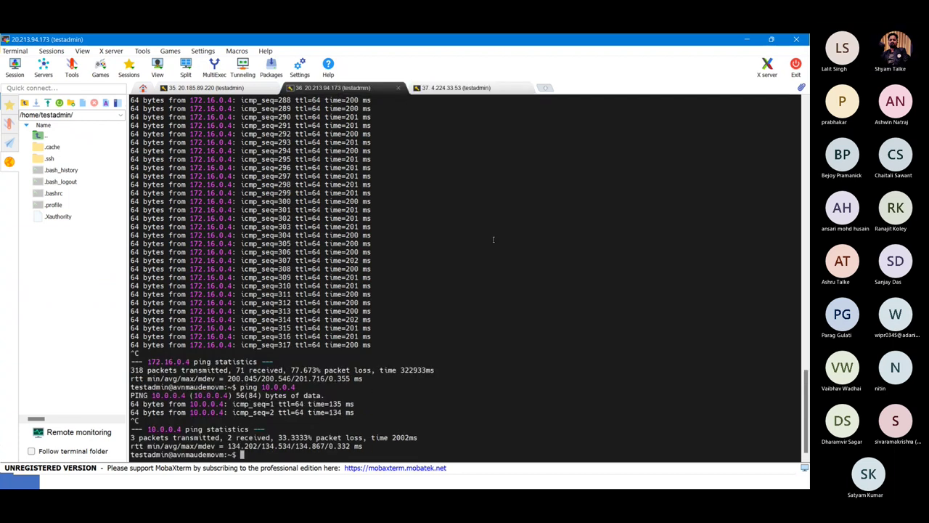
key(Up)
key(Return)
key(ctrl+shift+Tab)
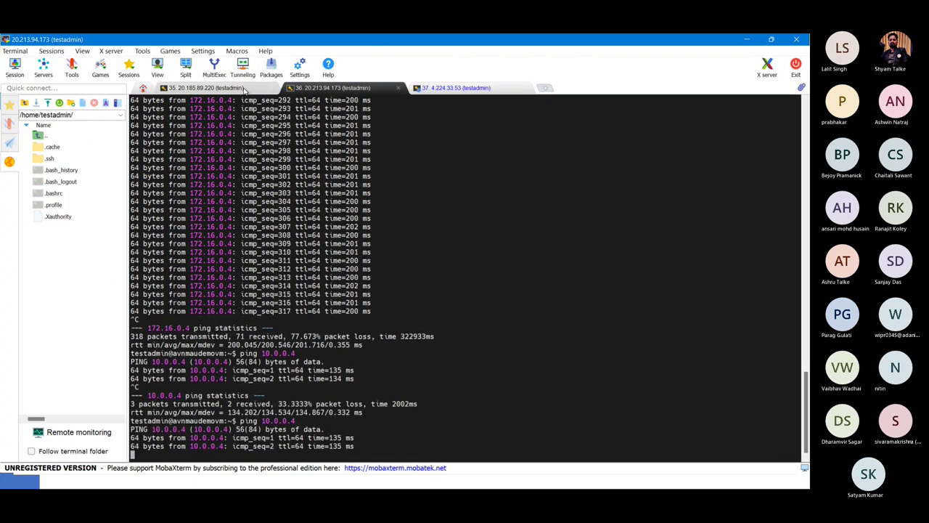
key(Up)
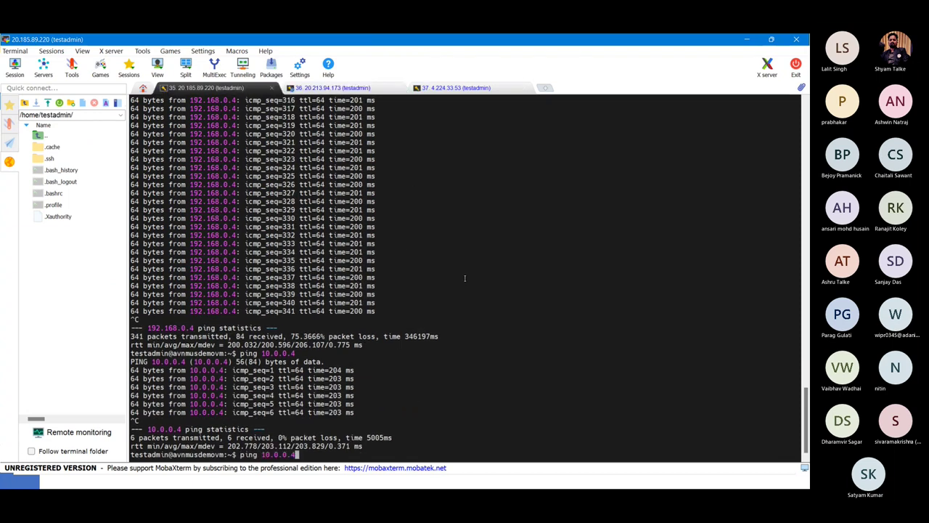
key(Up)
key(Return)
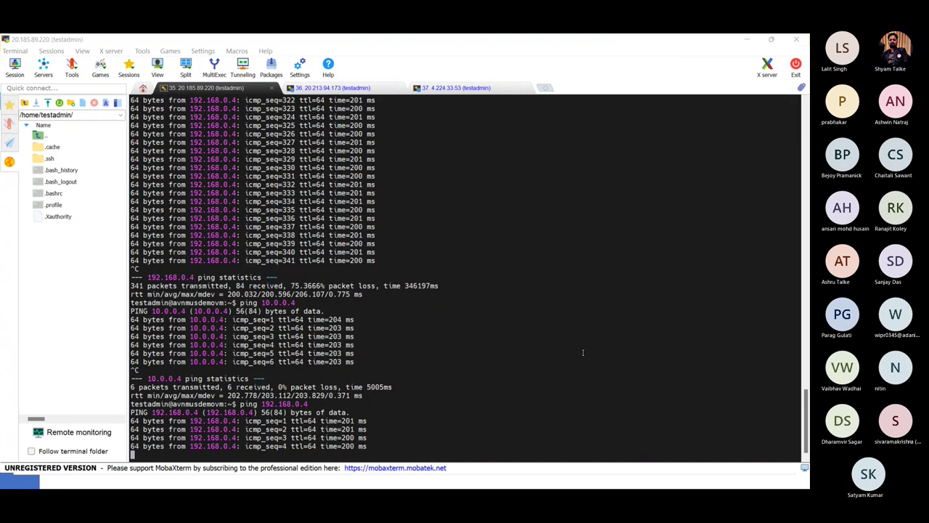
click(747, 40)
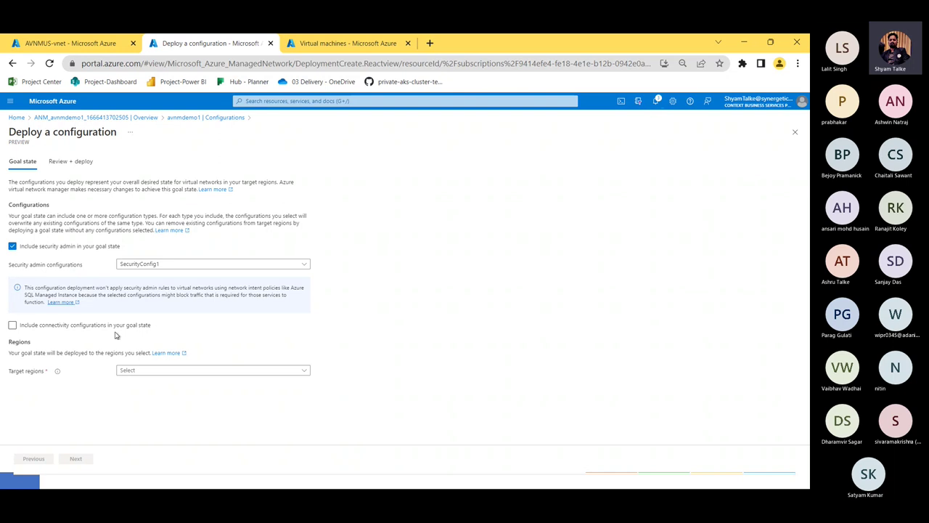
- Include connectivity configurations and choose connectivityConfig2 alongside SecurityConfig1
click(12, 326)
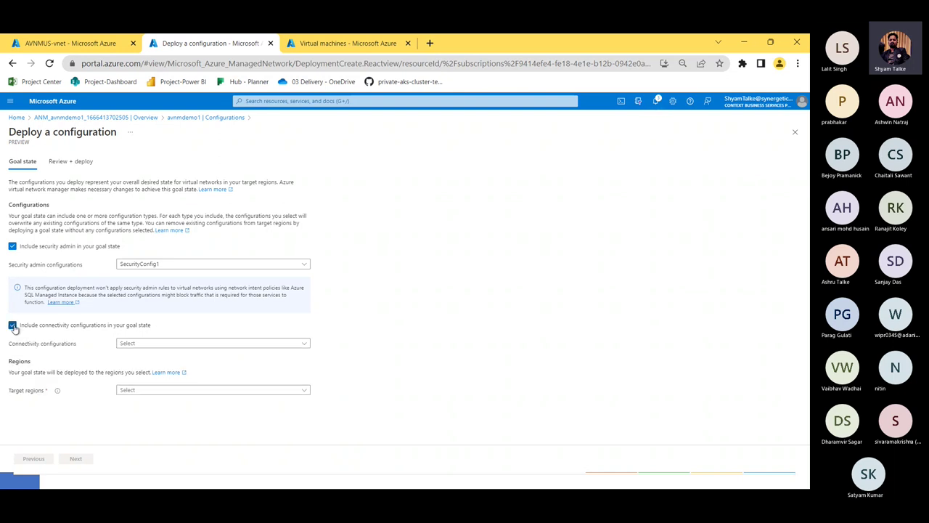
click(129, 346)
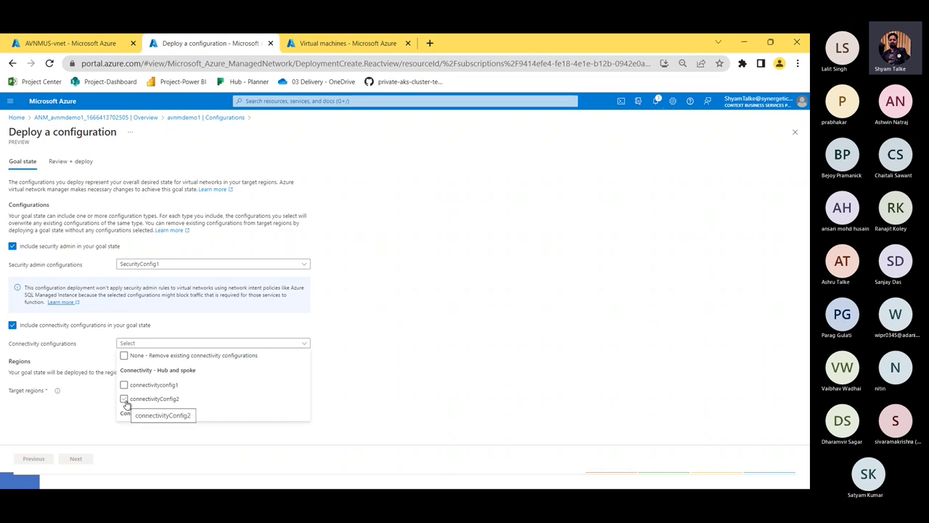
click(124, 399)
click(389, 348)
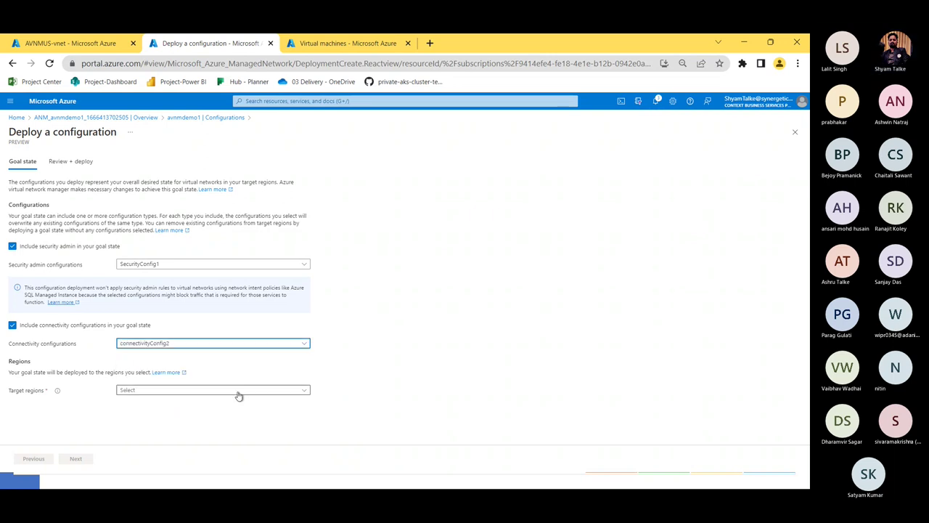
- Target Australia East, East US and Central India, then continue to review
click(172, 393)
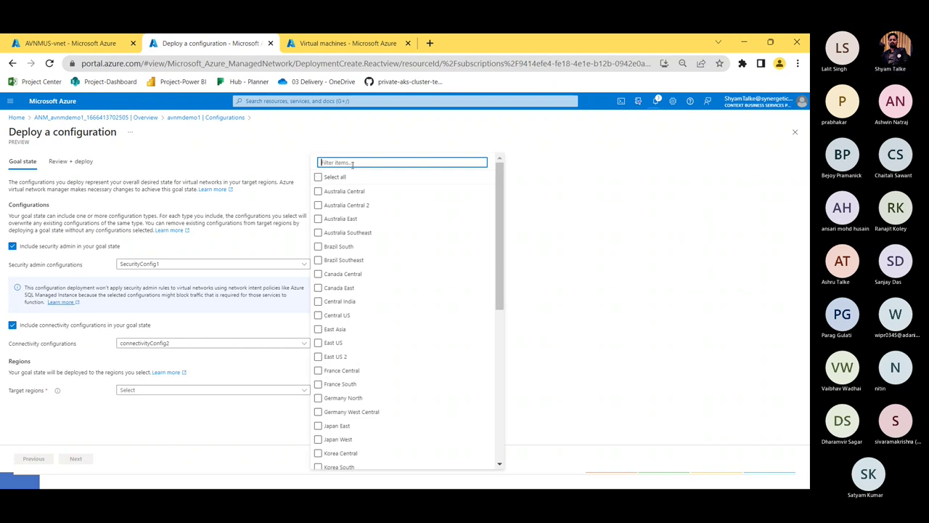
click(318, 218)
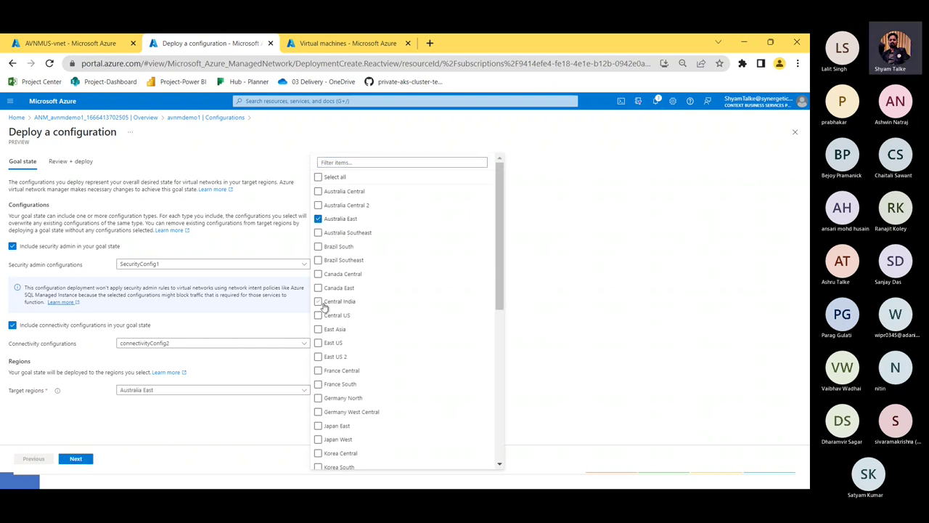
click(318, 342)
click(378, 162)
text(i)
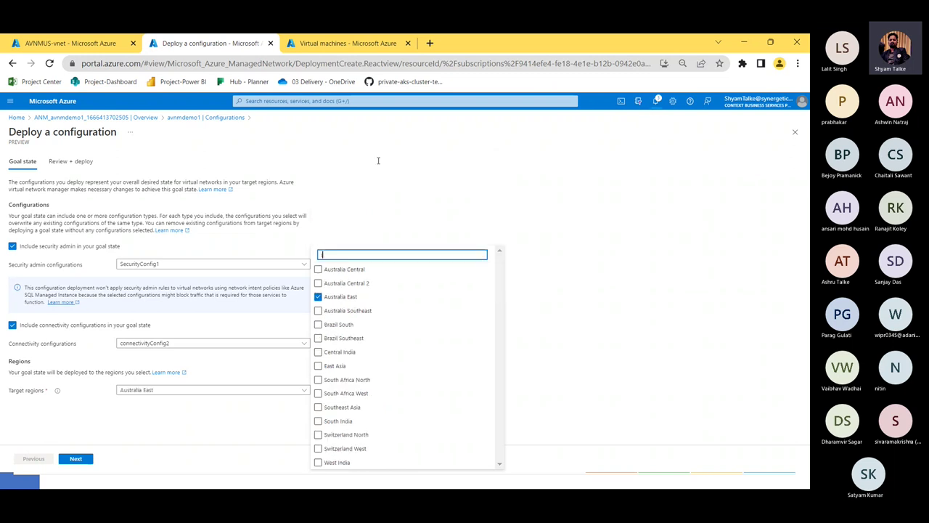
text(n)
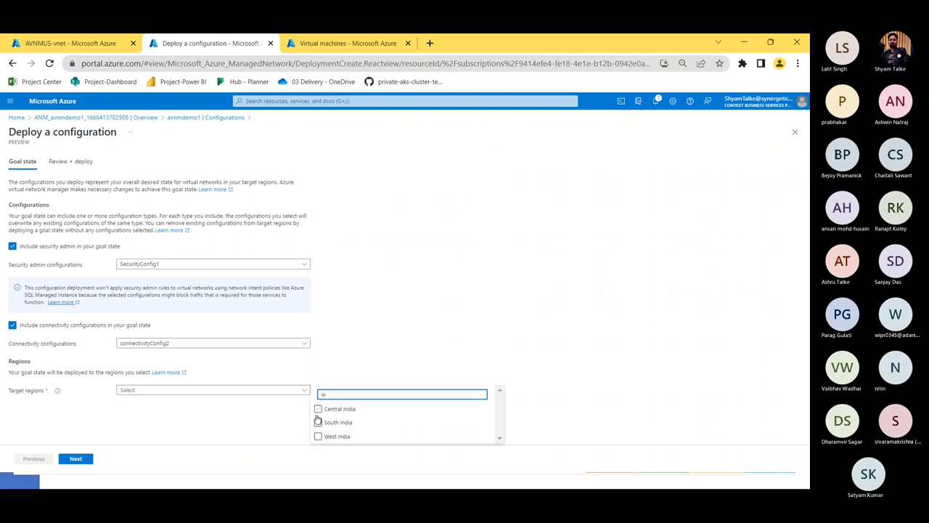
click(318, 409)
click(268, 423)
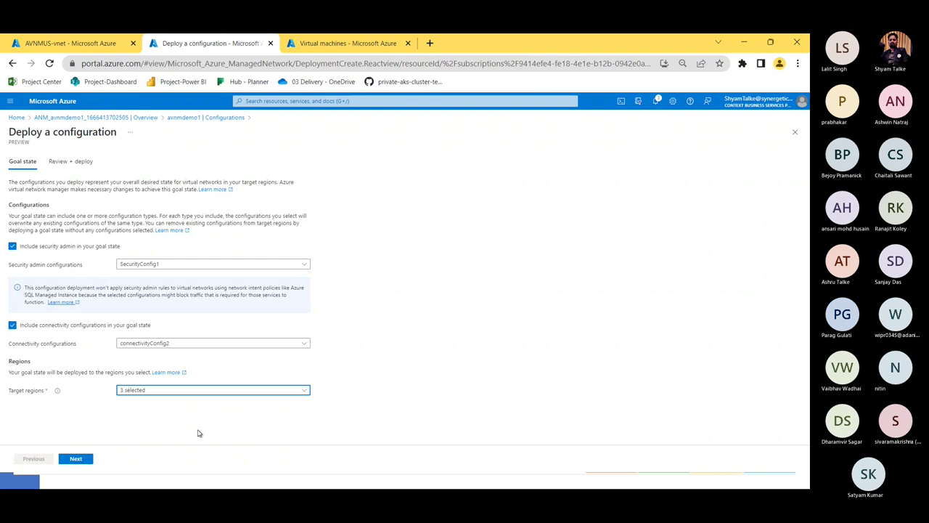
click(78, 459)
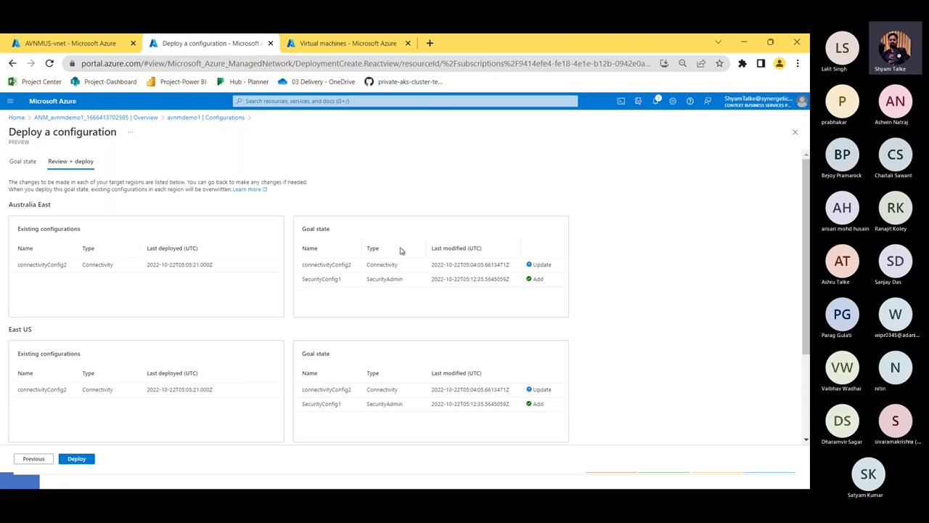
- Check the per-region goal state, including SecurityConfig1 added in East US, and deploy
scroll(378, 303, down, 1)
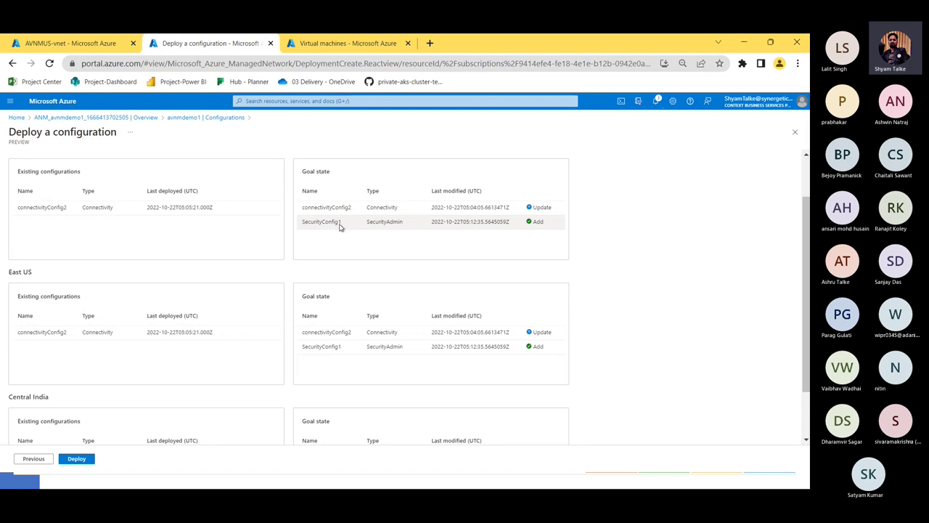
drag(313, 223, 348, 223)
scroll(339, 359, down, 1)
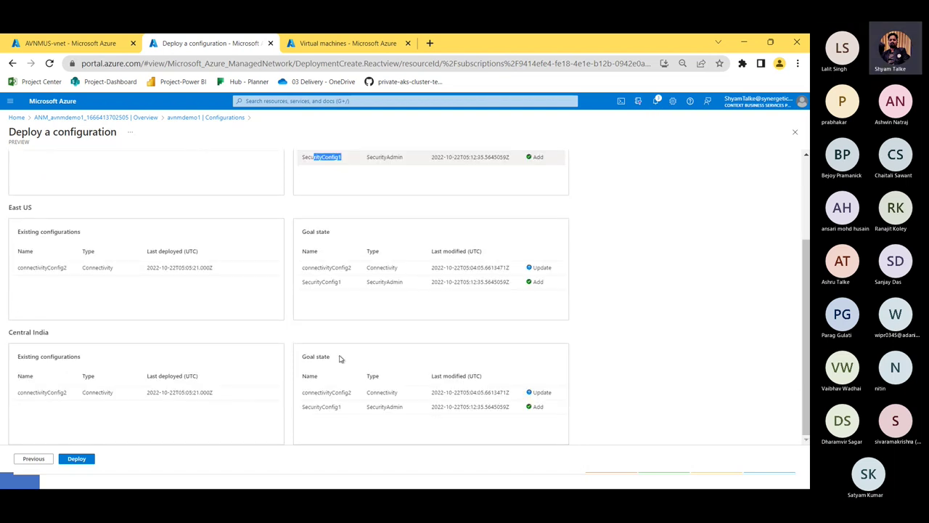
drag(308, 281, 338, 281)
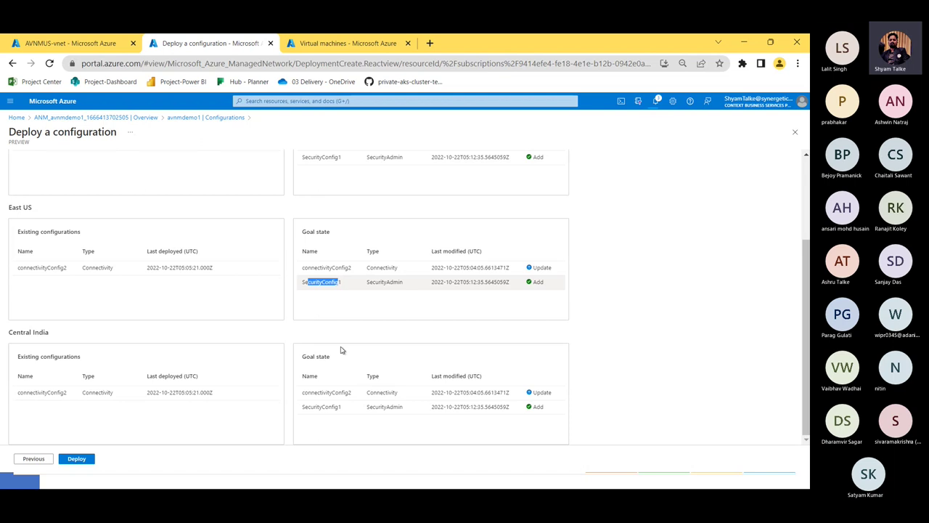
scroll(198, 363, up, 2)
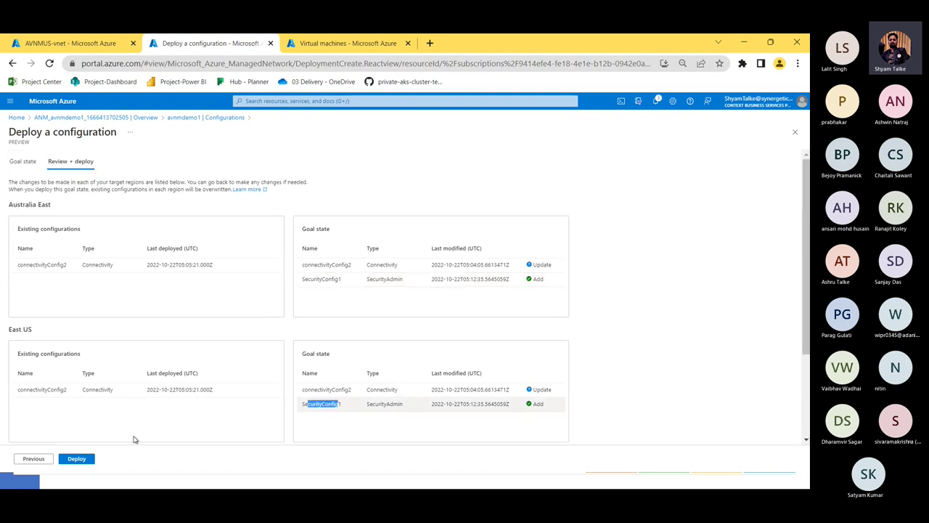
click(76, 459)
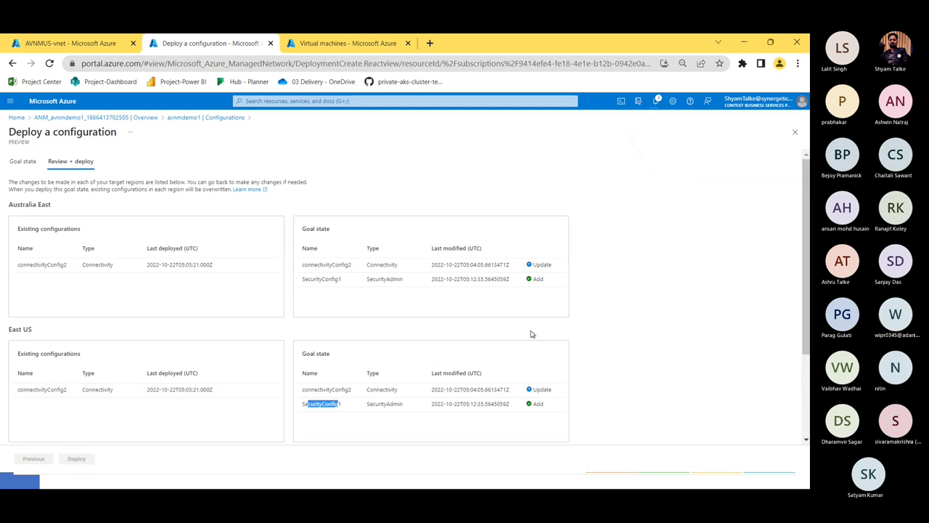
- Confirm in Notifications that the deployment was submitted, then switch to MobaXterm
click(656, 103)
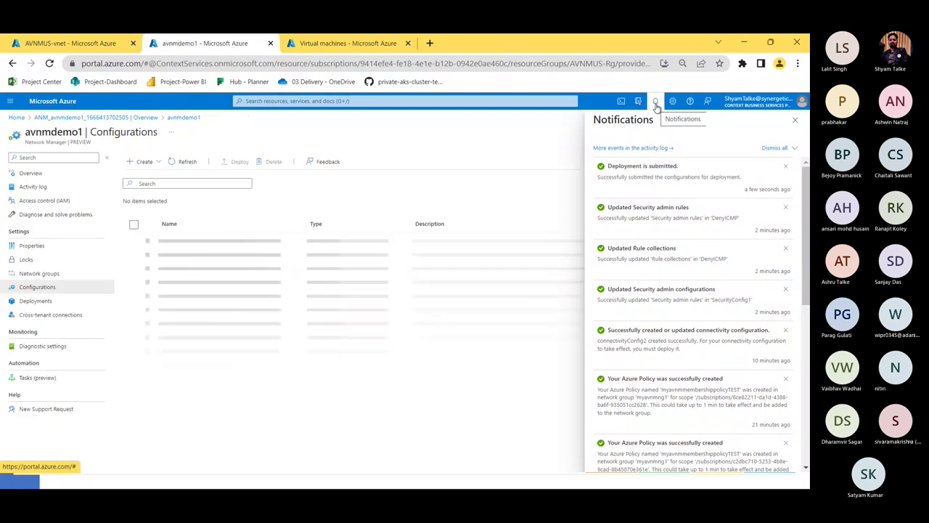
click(656, 102)
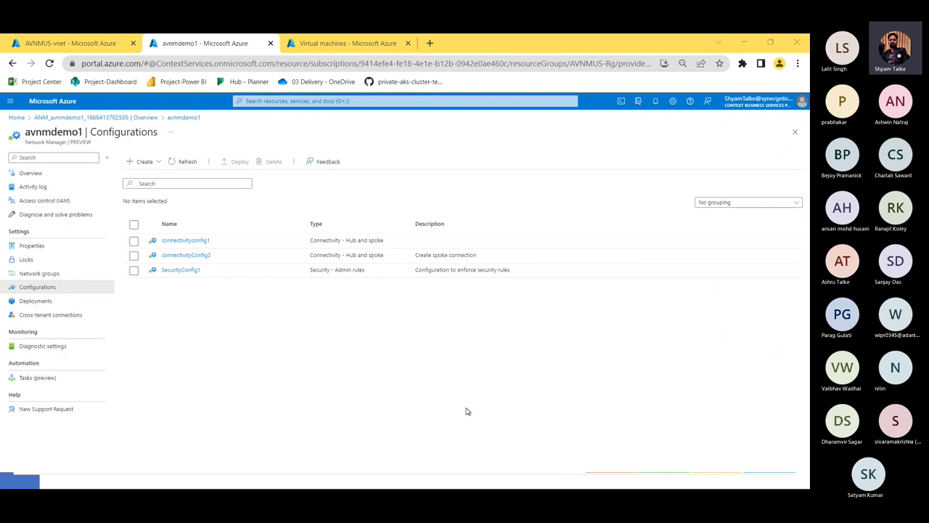
key(alt+Tab)
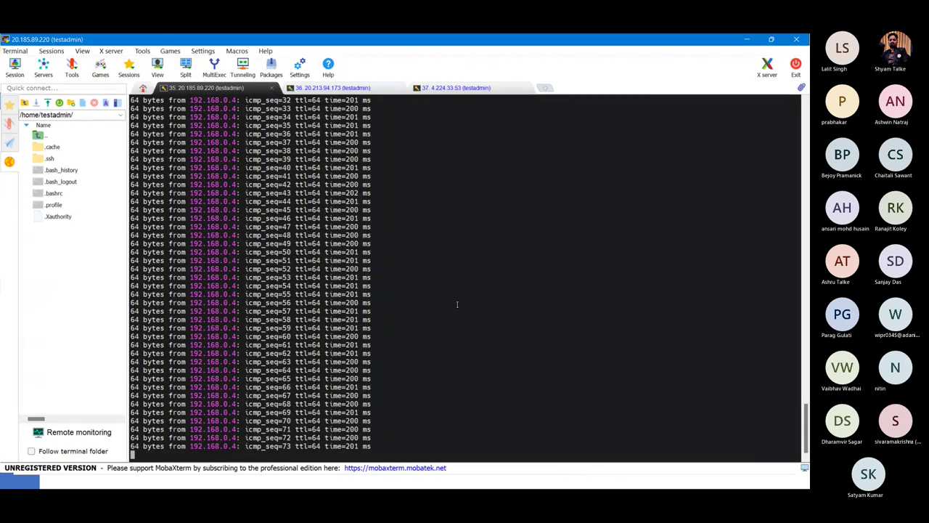
- Insert blank lines into the 4.224.33.53 and 20.213.94.173 sessions to mark the ping output
key(Return)
key(Return)
key(Return)
key(Return)
key(Return)
key(Return)
key(Return)
key(Return)
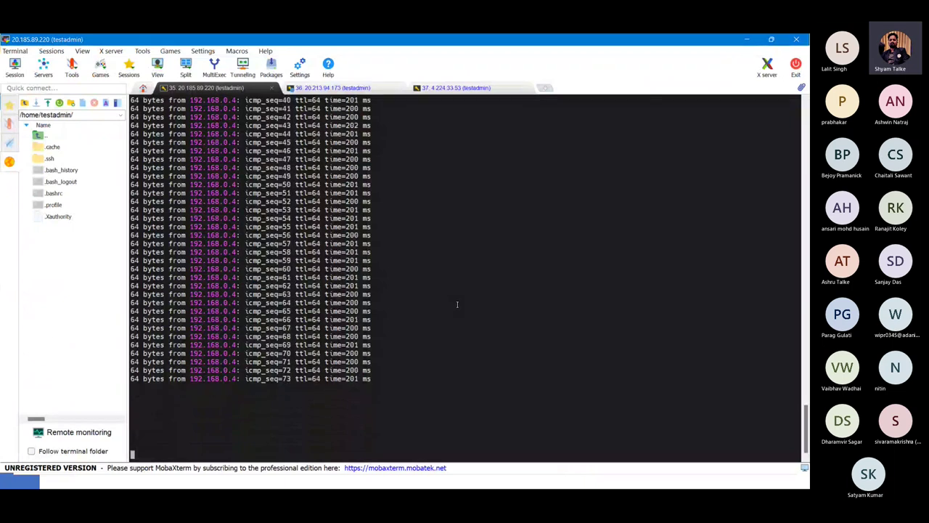
key(Return)
key(Return)
key(Return)
key(Return)
key(Return)
key(Return)
key(Return)
key(Return)
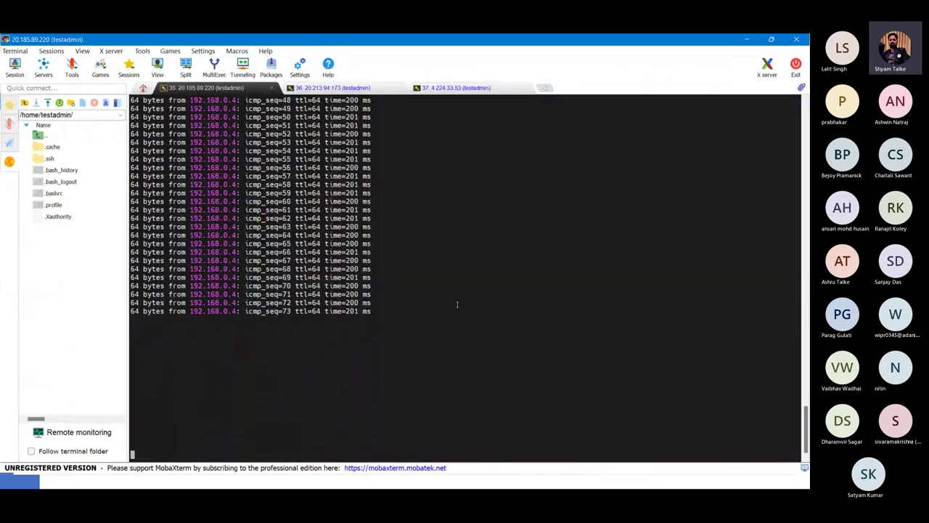
key(ctrl+Tab)
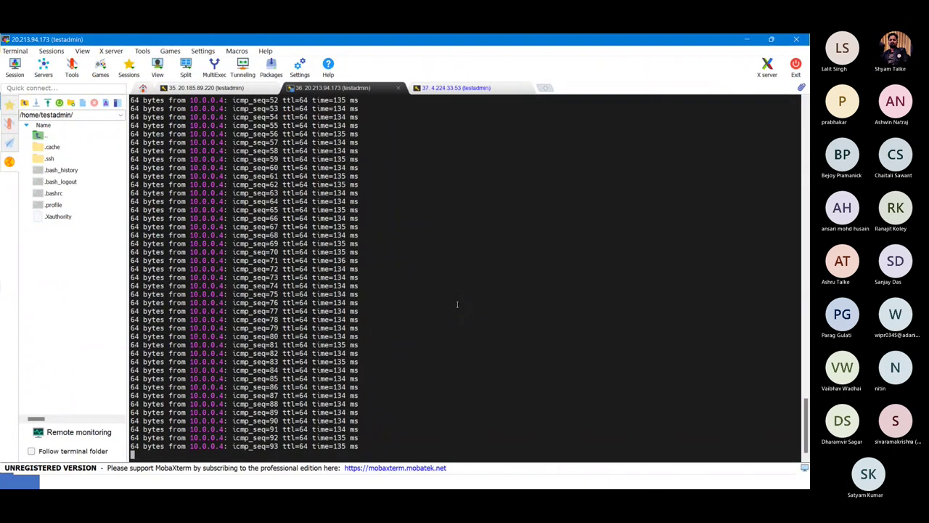
key(Return)
key(Return)
key(Return)
key(Return)
key(Return)
key(Return)
key(Return)
key(Return)
key(Return)
key(Return)
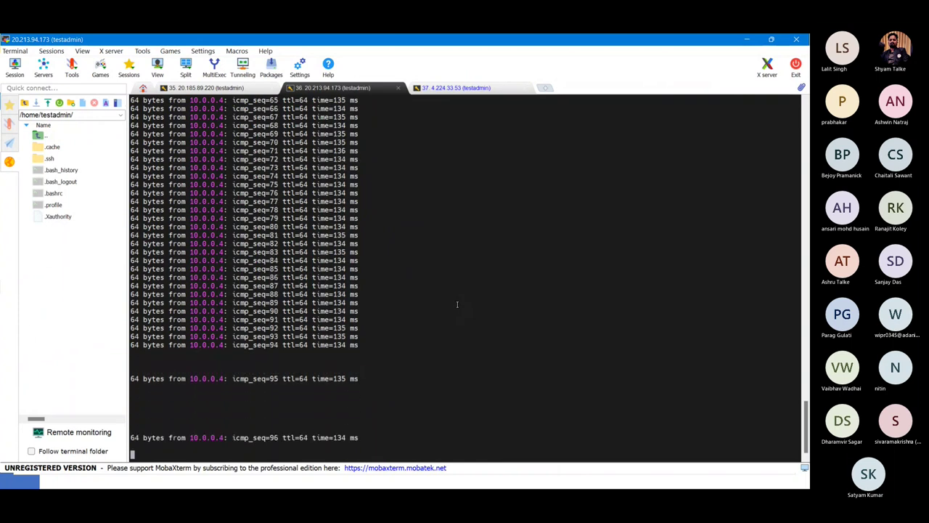
key(Return)
key(Return)
key(Return)
key(Return)
key(Return)
key(Return)
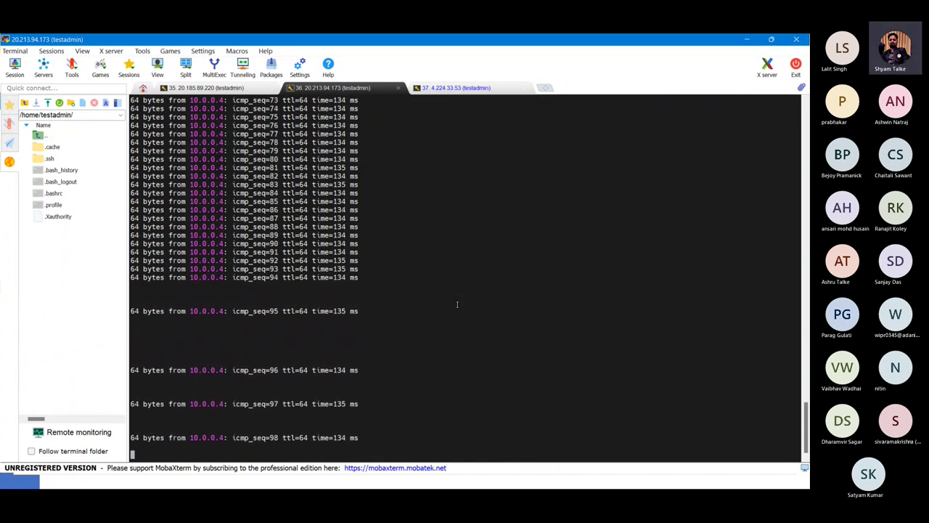
key(Return)
key(Return)
key(Return)
key(Return)
key(Return)
key(ctrl+Tab)
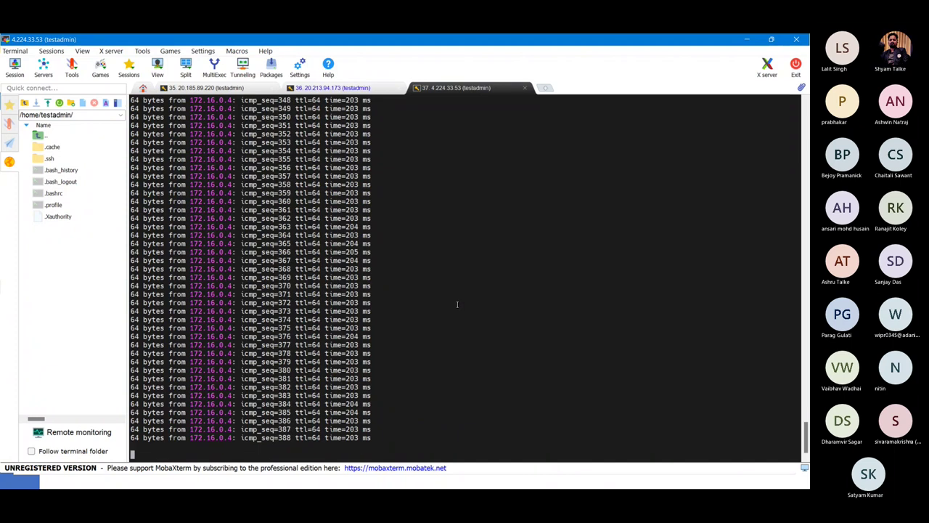
key(Return)
key(Return)
key(Return)
key(Return)
key(Return)
key(Return)
key(Return)
key(Return)
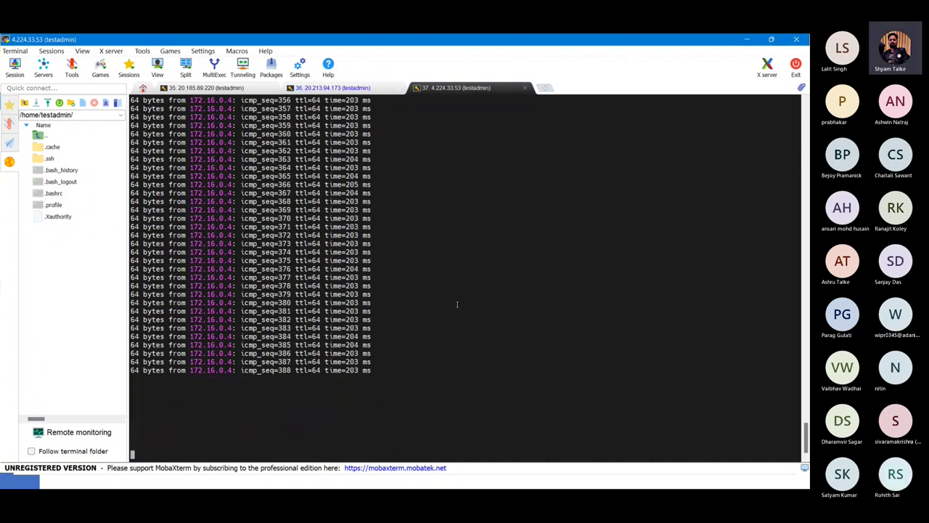
key(Return)
key(Return)
key(Return)
key(Return)
key(Return)
key(Return)
key(Return)
key(Return)
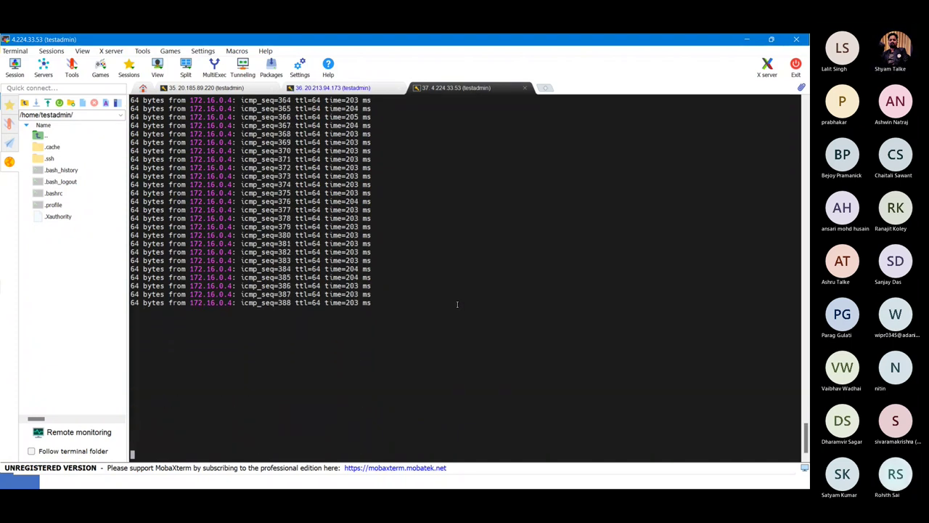
key(Return)
key(Return)
key(Return)
key(Return)
key(Return)
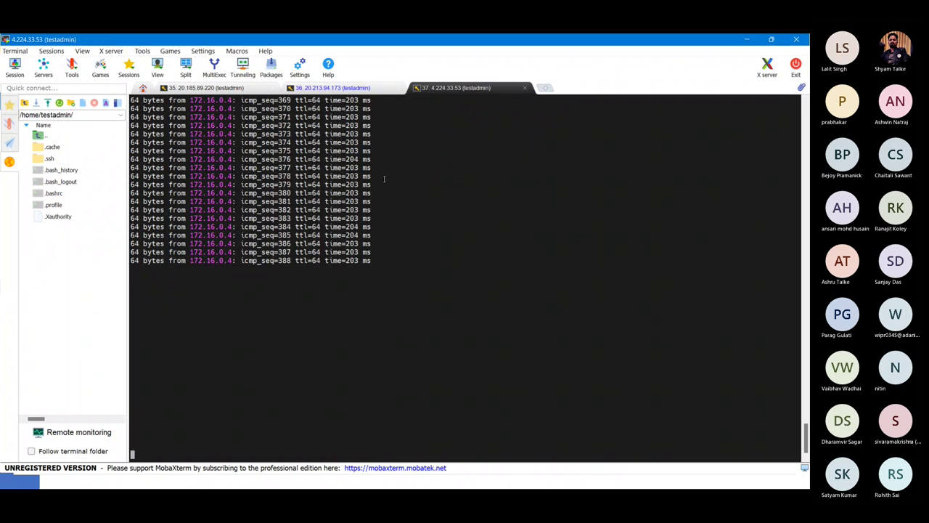
key(ctrl+shift+Tab)
key(Return)
key(Return)
key(Return)
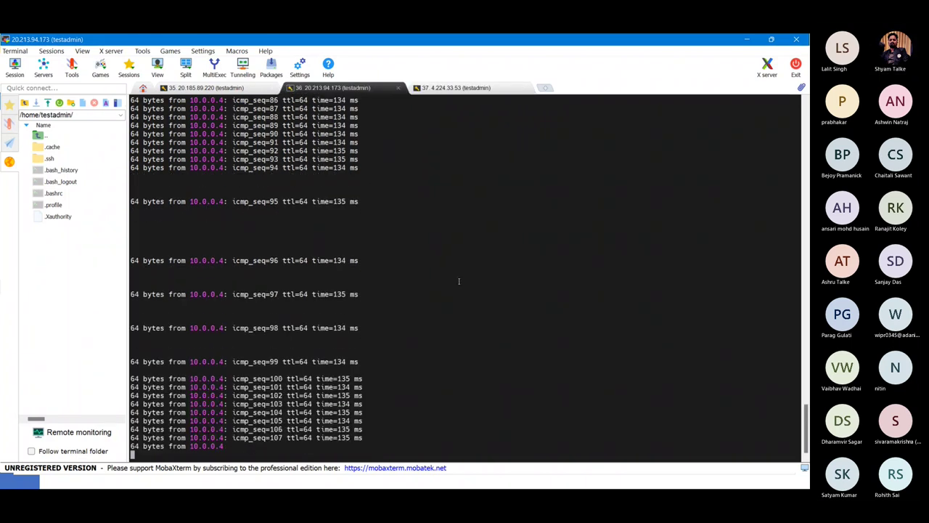
key(Return)
key(Return)
key(Return)
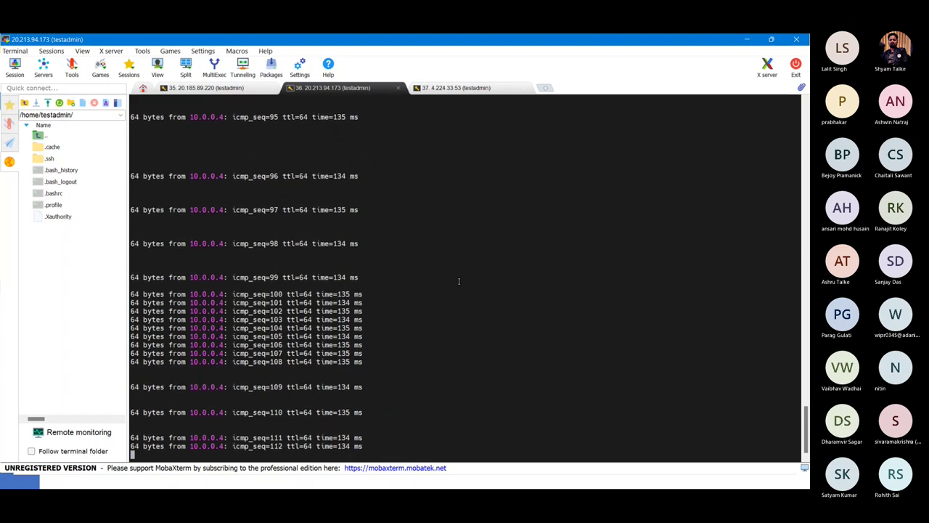
key(Return)
key(Return)
key(Return)
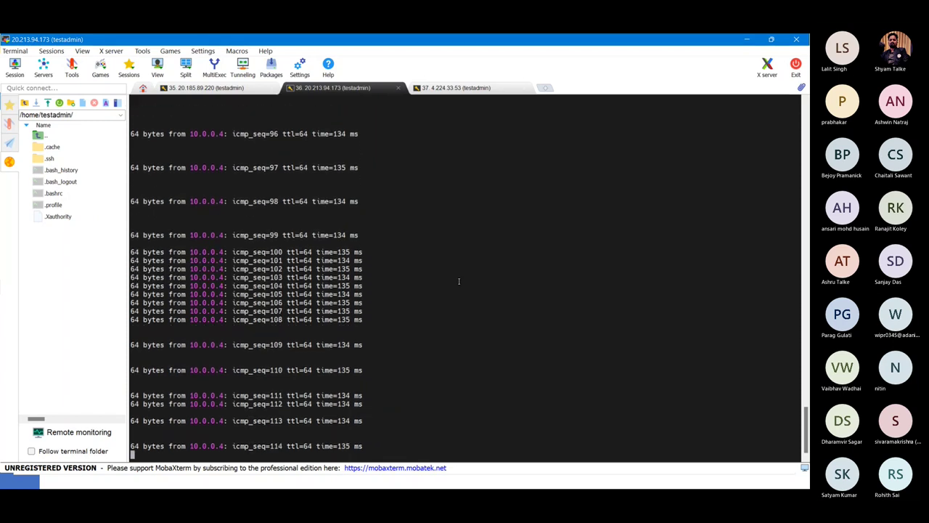
- Stop the 10.0.0.4 ping in the 20.213.94.173 session and rerun it
key(ctrl+c)
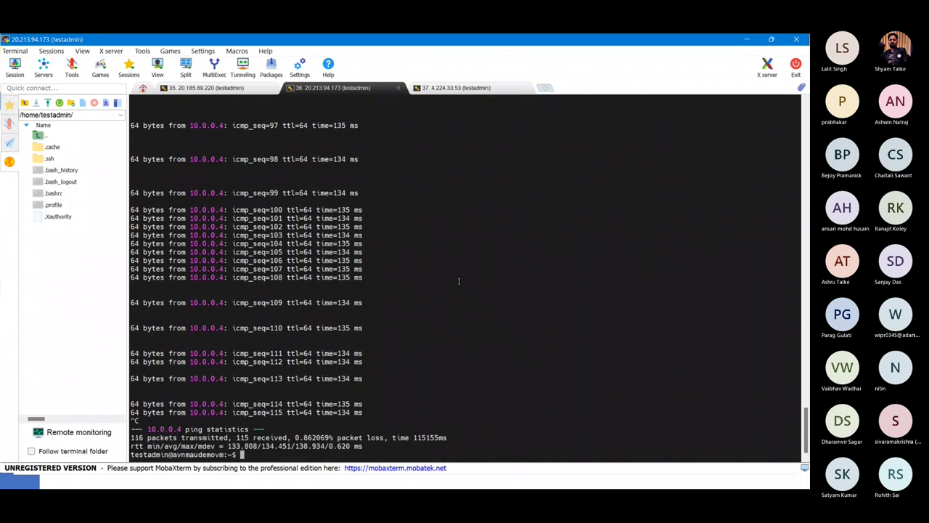
key(Return)
key(Return)
key(Up)
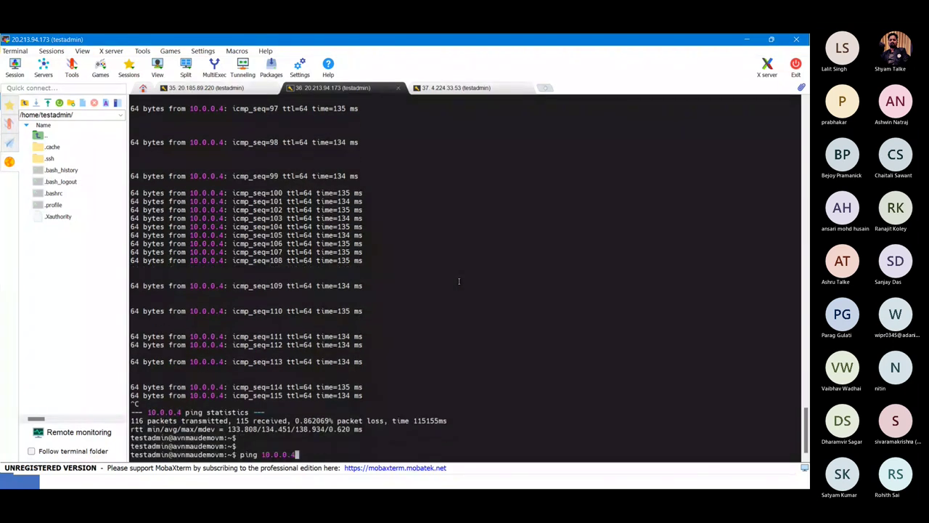
key(Return)
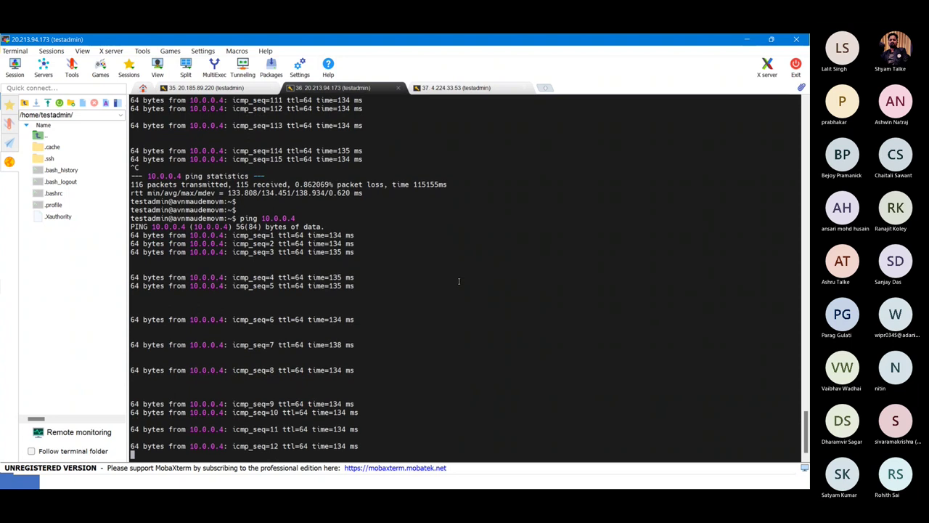
- In the 4.224.33.53 session, stop the 172.16.0.4 ping and run 'ping 192.168.0.4'
click(479, 88)
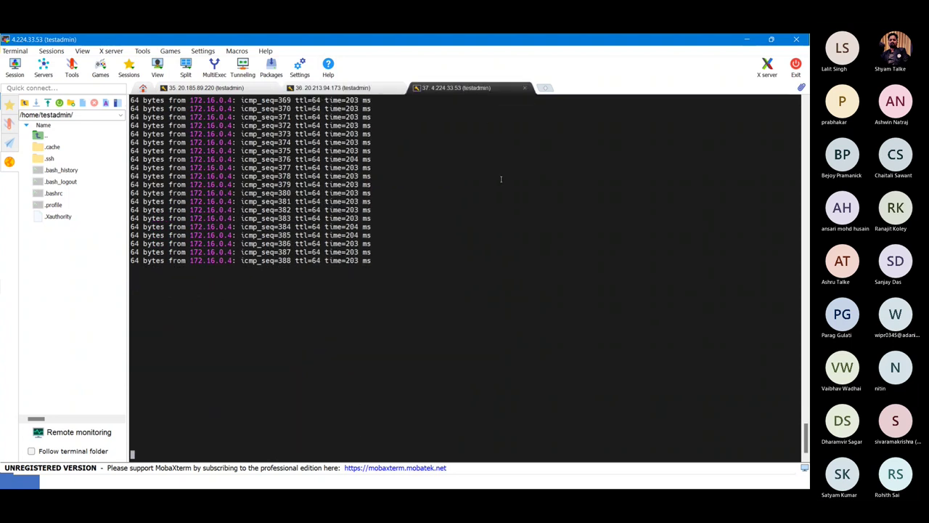
key(ctrl+c)
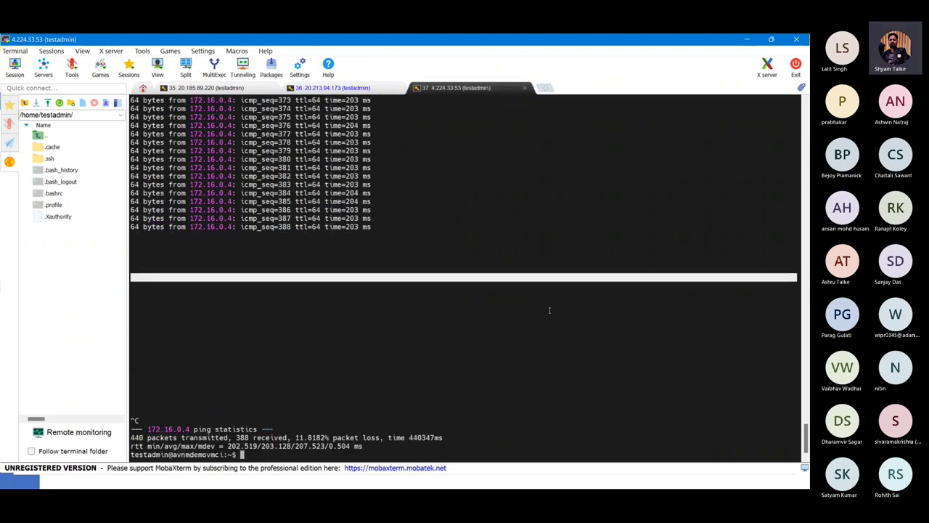
text(ping )
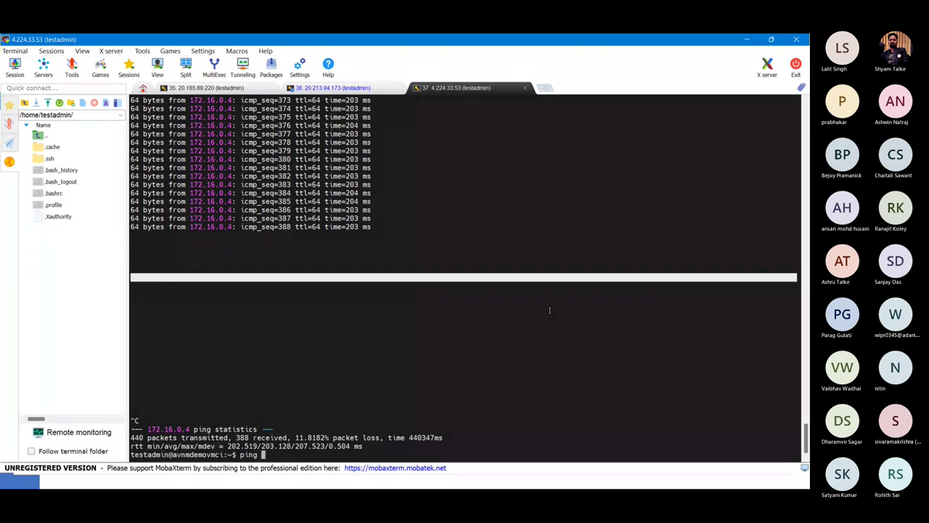
text(192.168.0.4)
key(Return)
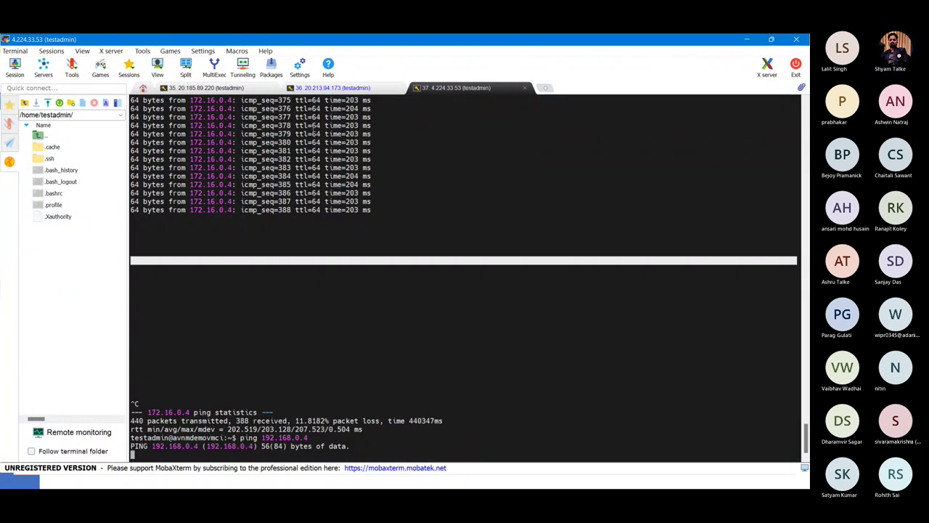
- In the 20.213.94.173 session, stop and rerun the 10.0.0.4 ping twice
key(ctrl+shift+Tab)
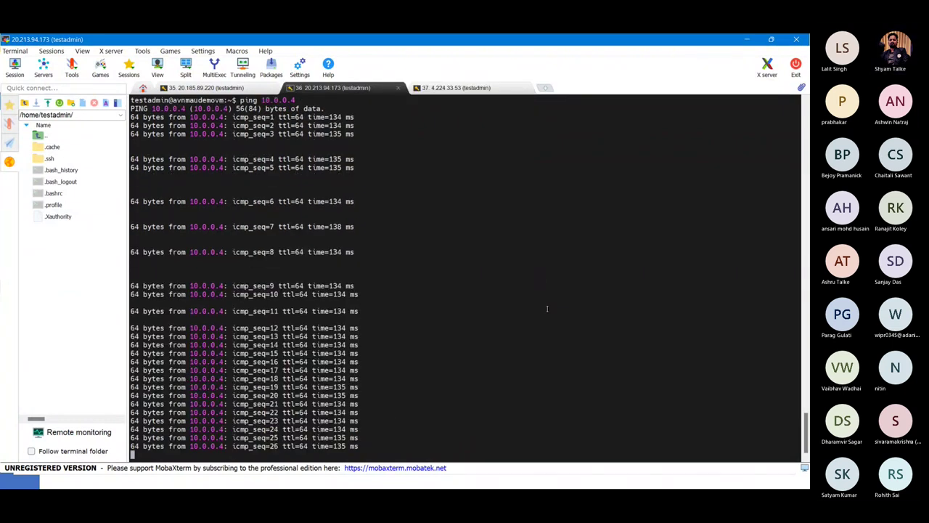
key(ctrl+c)
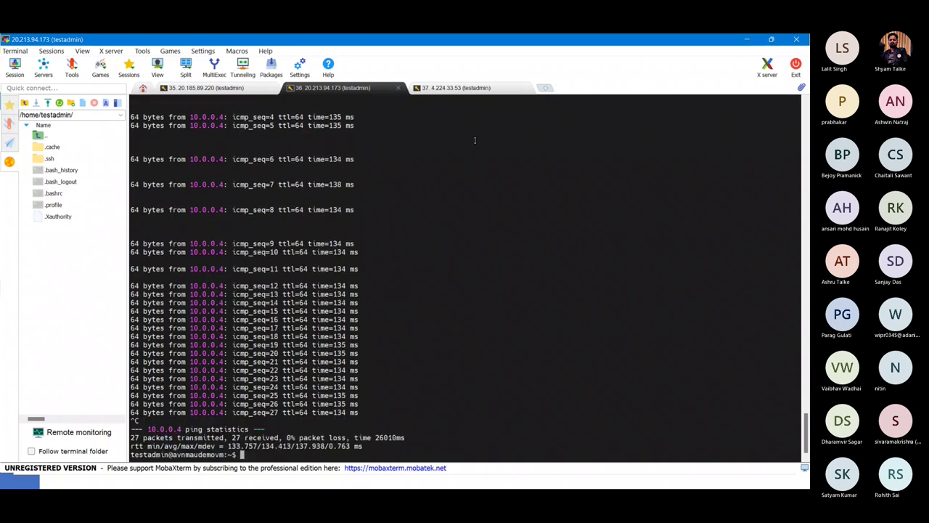
key(Up)
key(Return)
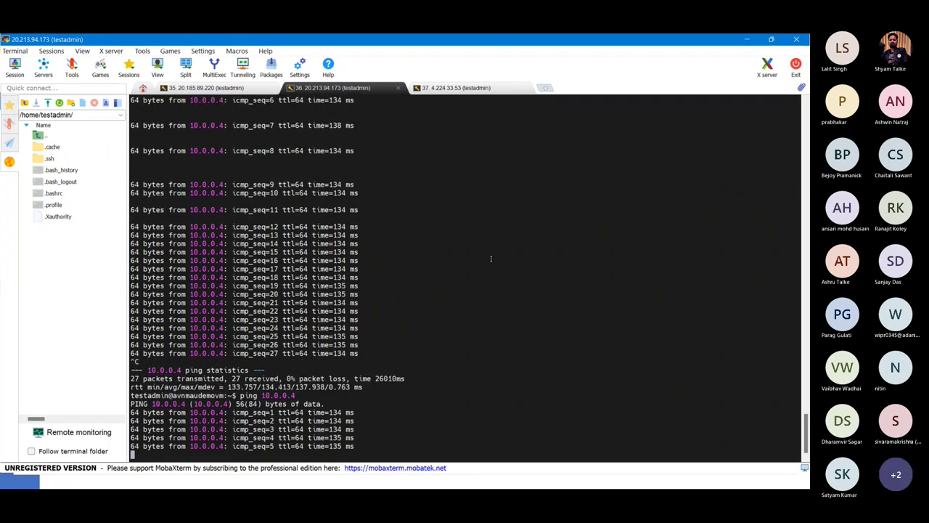
key(ctrl+c)
key(Up)
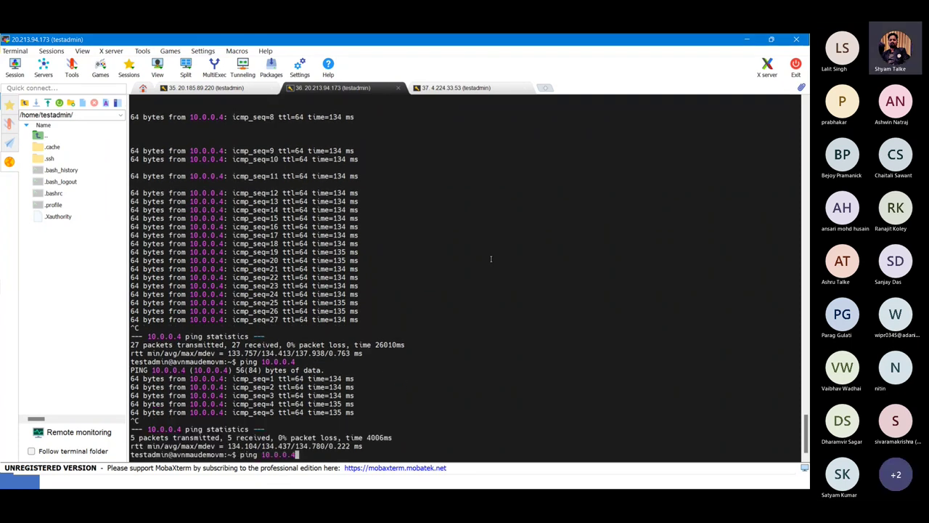
key(Return)
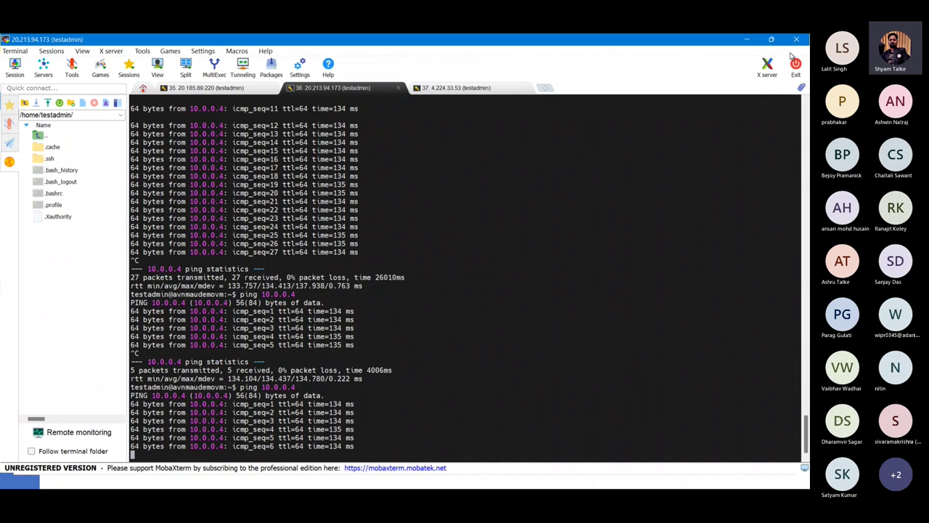
- Back in the portal, inspect connectivityConfig1, connectivityConfig2 and SecurityConfig1, then show the Virtual machines list
click(748, 40)
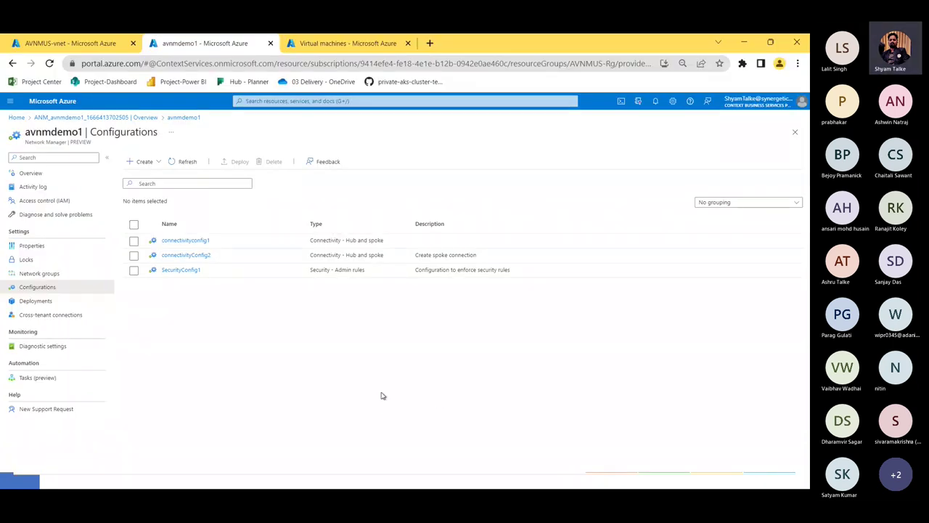
click(318, 245)
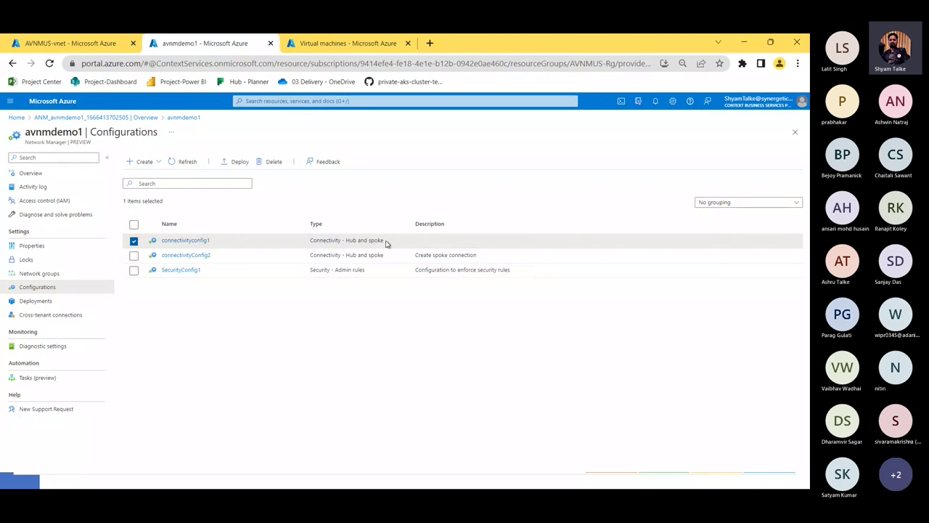
click(349, 258)
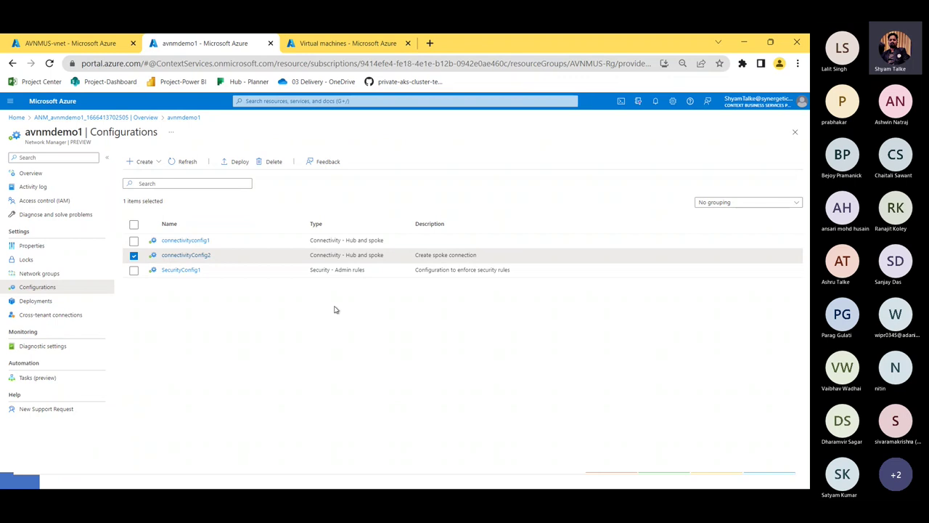
click(311, 274)
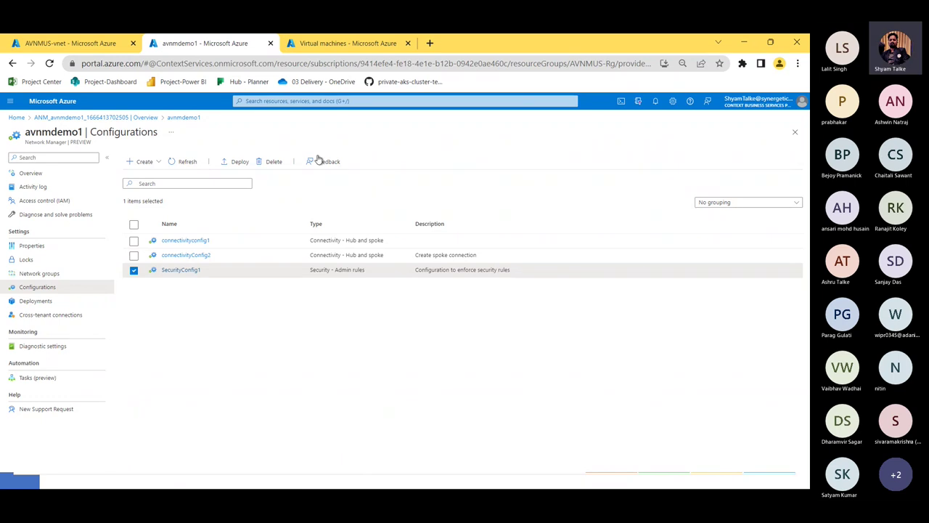
click(341, 43)
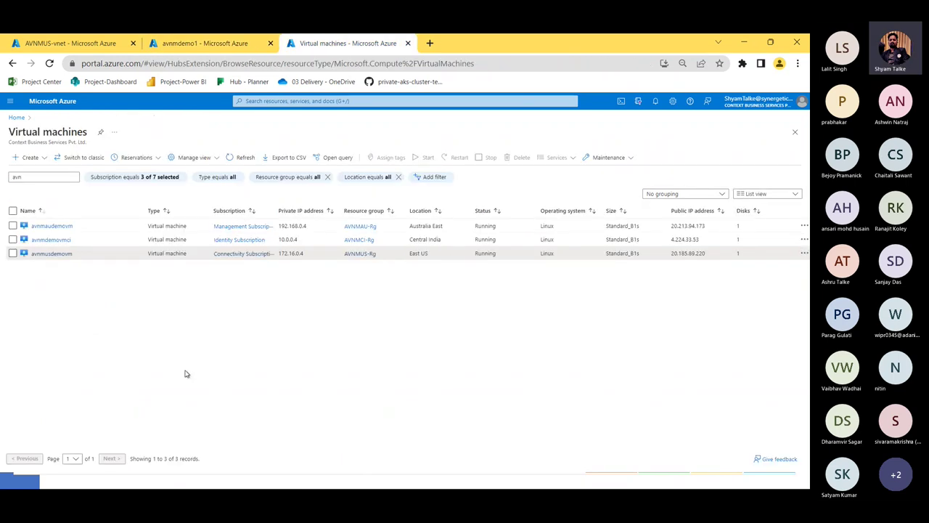
- Open avnmaudemovm, note its private IP 192.168.0.4, and go to its Networking settings
click(58, 226)
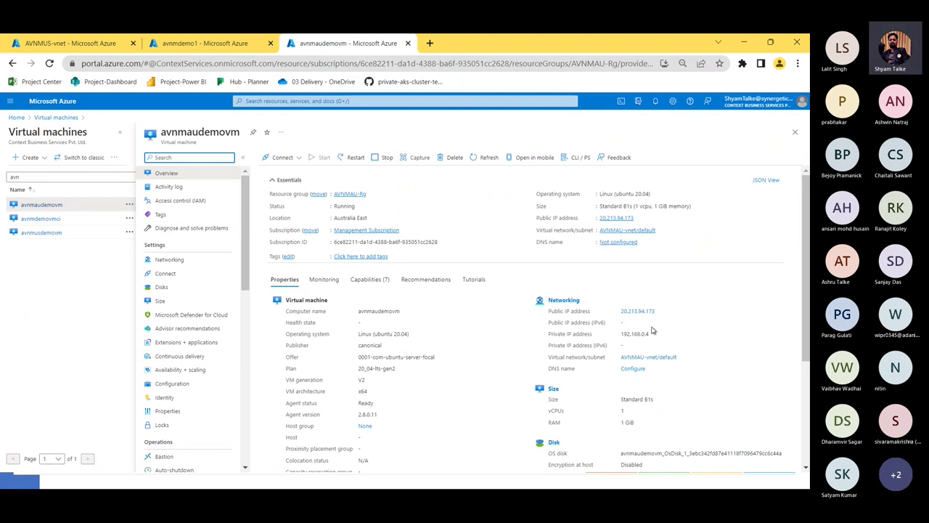
drag(619, 339, 656, 339)
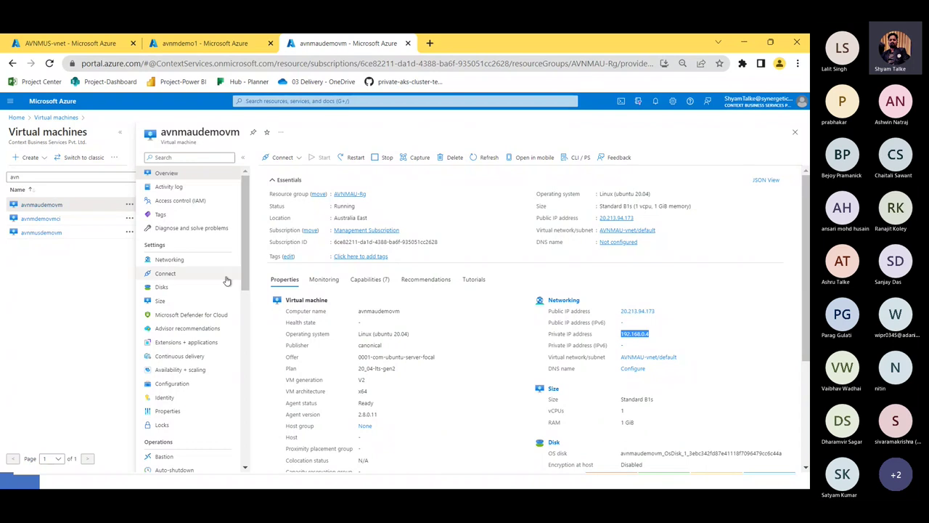
click(199, 263)
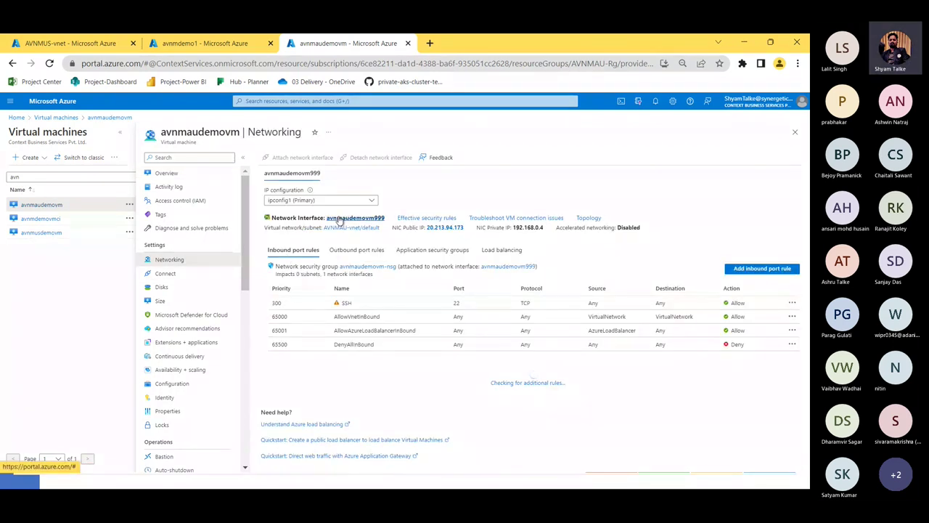
- Show NIC avnmaudemovm999's effective routes, highlighting 10.0.0.0/24 VNetGlobalPeering and 172.16.0.0/24 ConnectedGroup
click(340, 219)
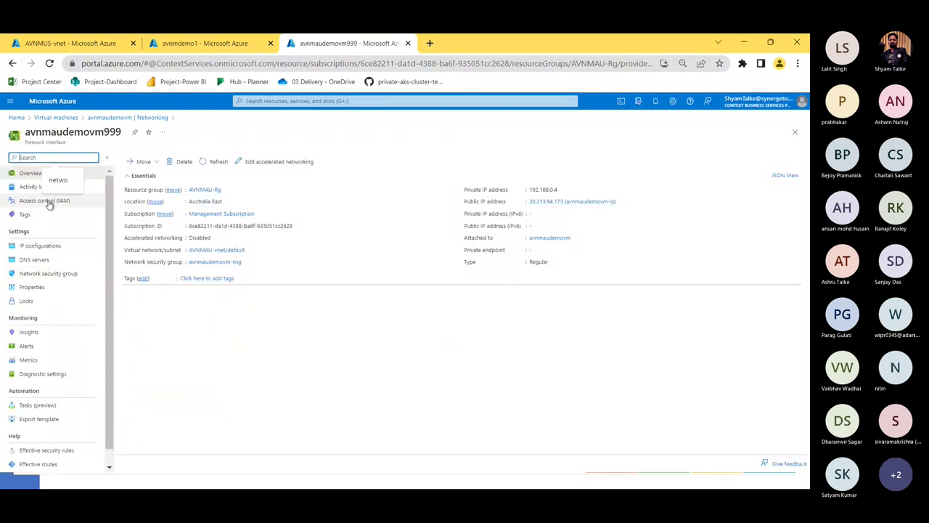
text(route)
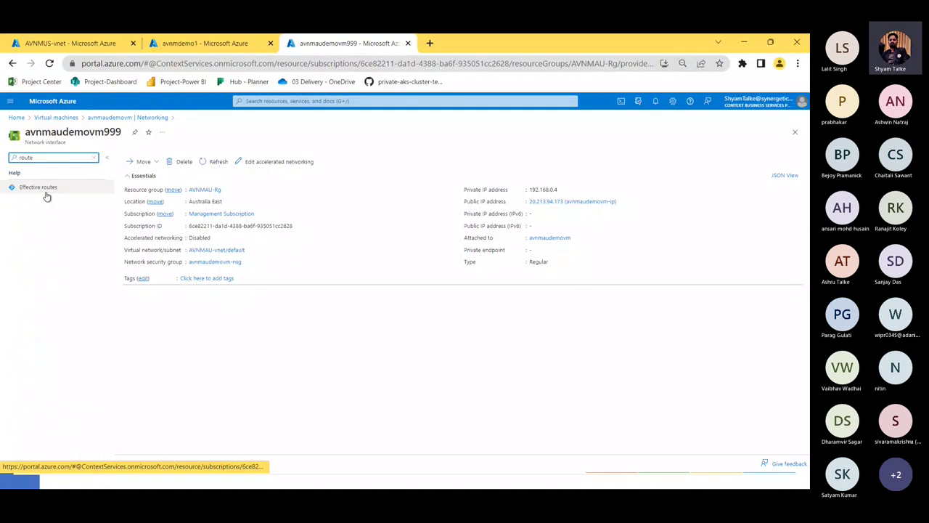
click(32, 188)
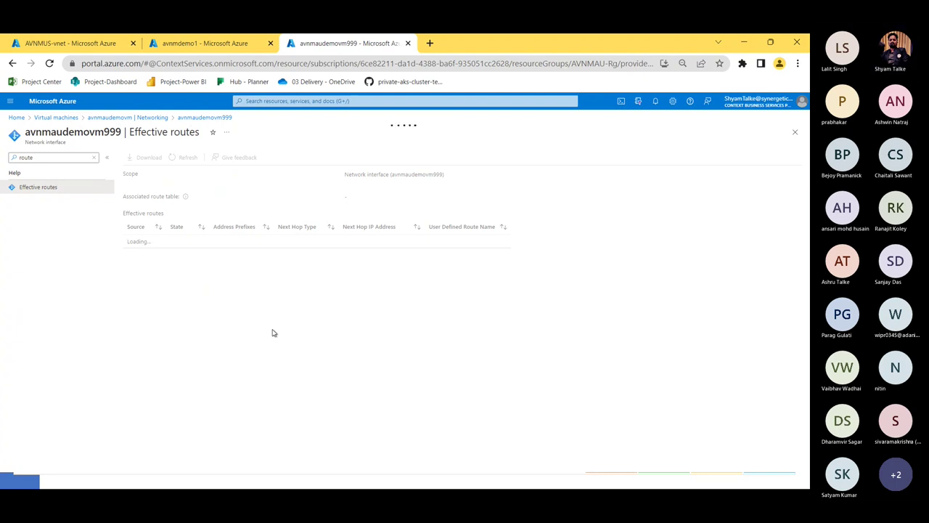
scroll(331, 294, down, 2)
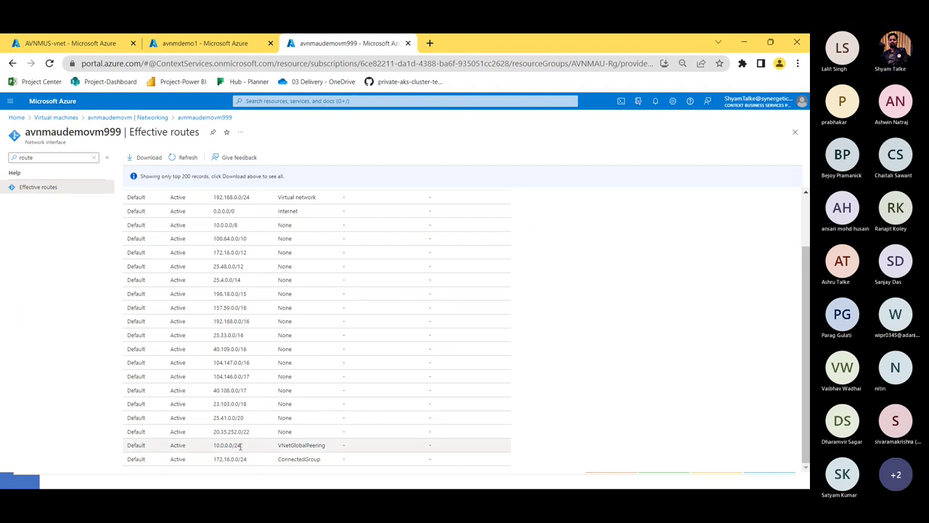
drag(213, 445, 241, 446)
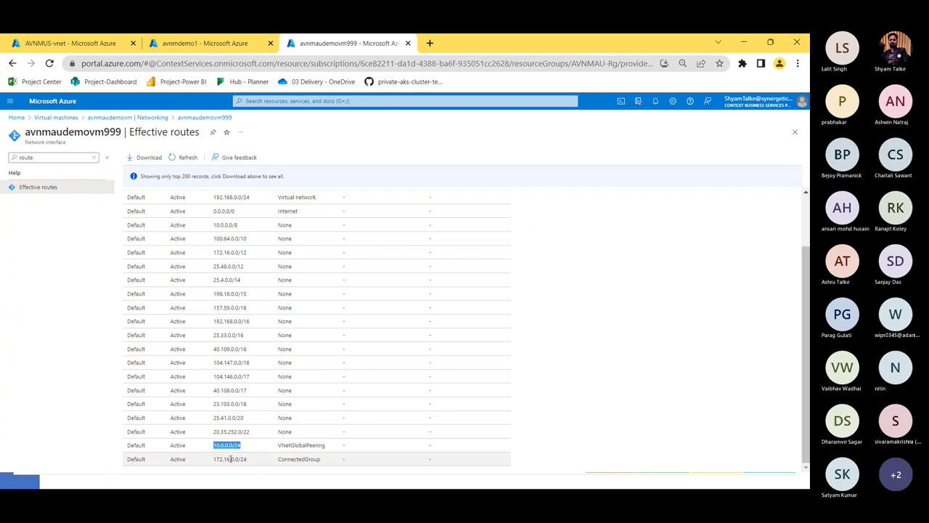
drag(214, 459, 251, 463)
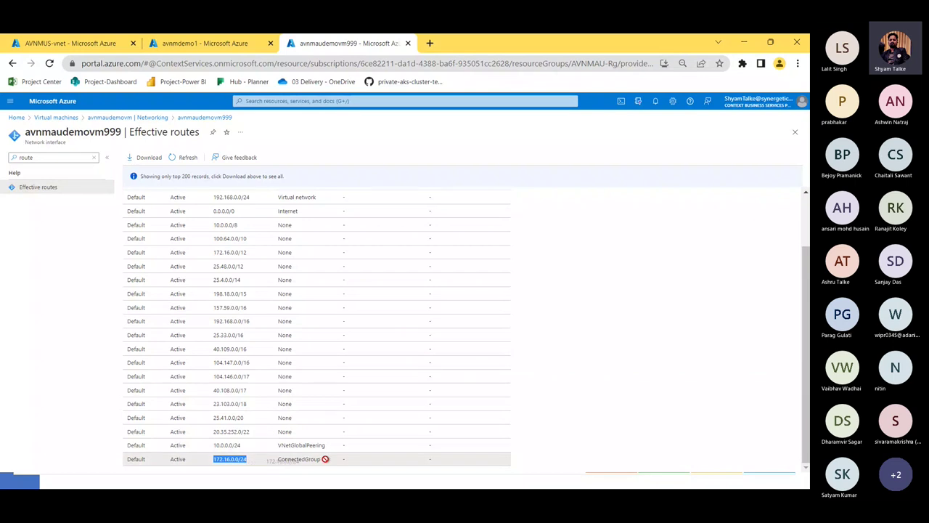
- Go from the avnmusdemovm VM to its network interface, avnmusdemovm239
click(198, 118)
click(155, 117)
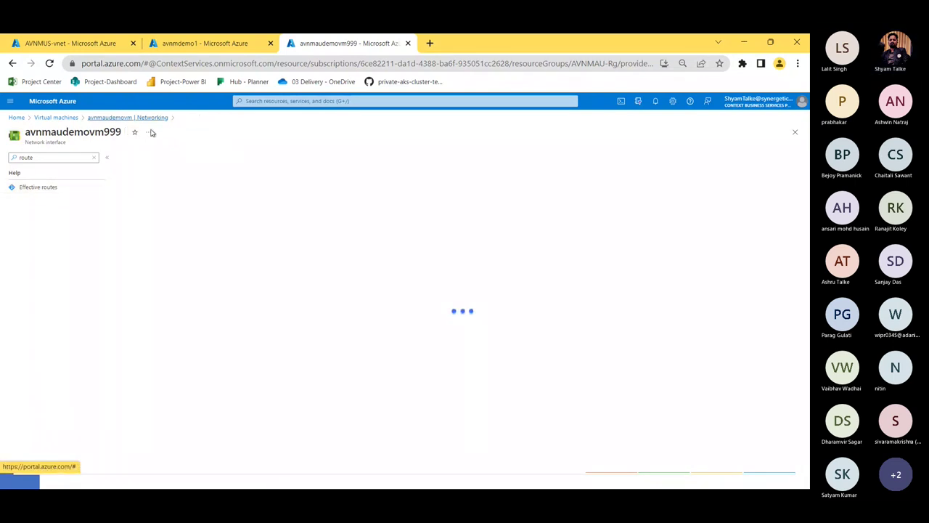
click(56, 238)
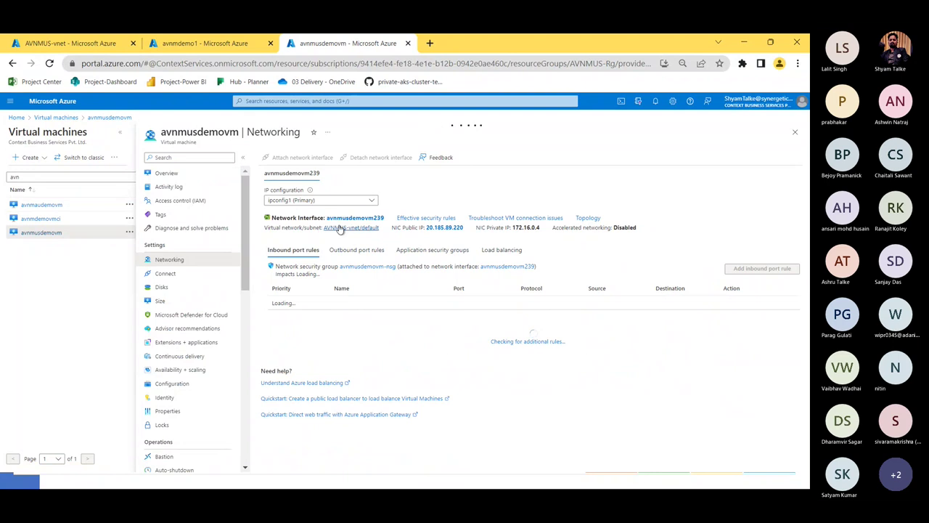
click(339, 219)
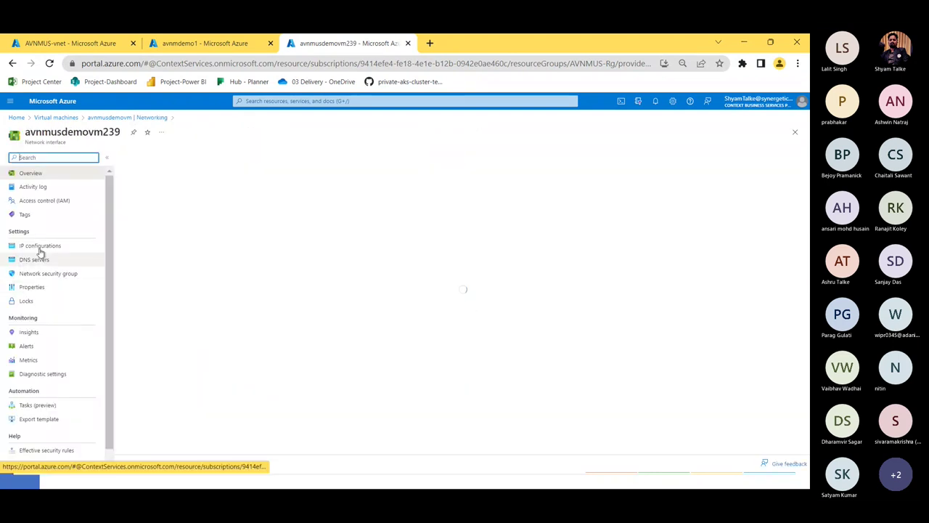
- Inspect effective routes: 10.0.0.0/24 via VNetGlobalPeering and 192.168.0.0/24 via ConnectedGroup
scroll(40, 251, down, 1)
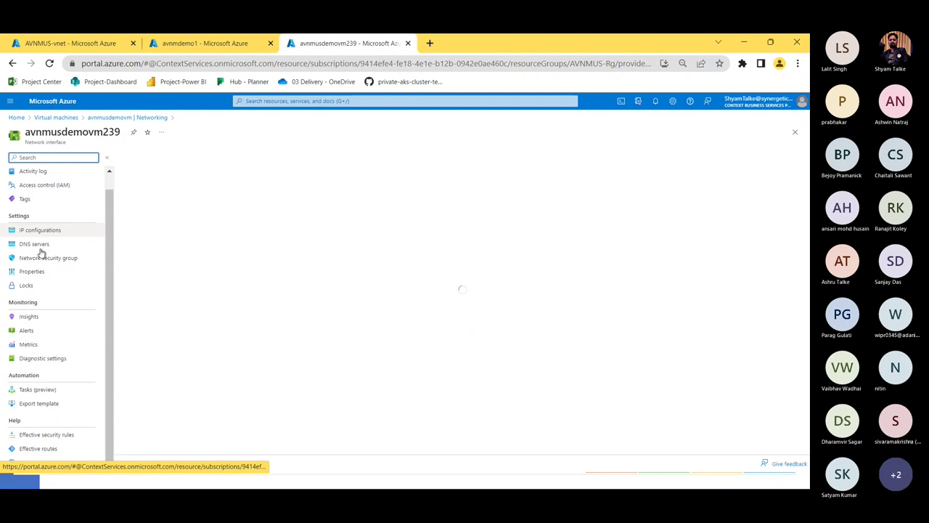
click(82, 451)
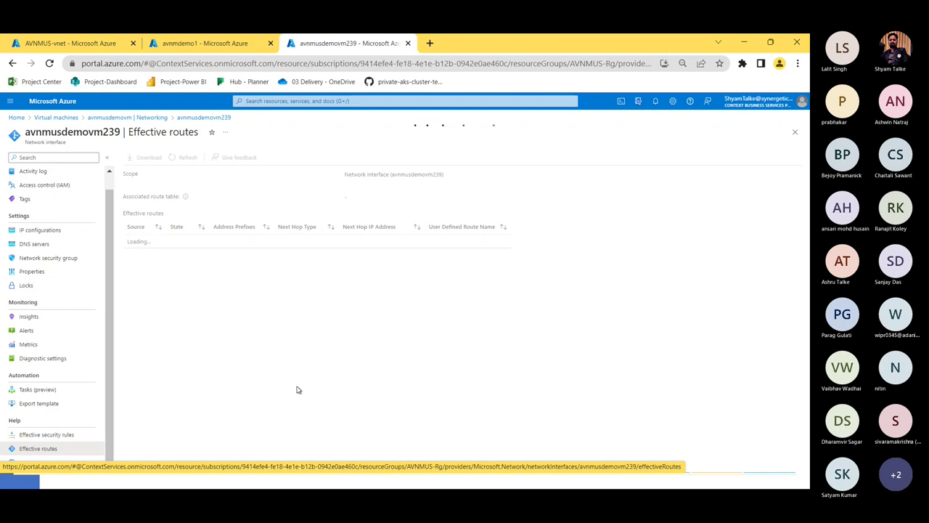
scroll(294, 387, down, 3)
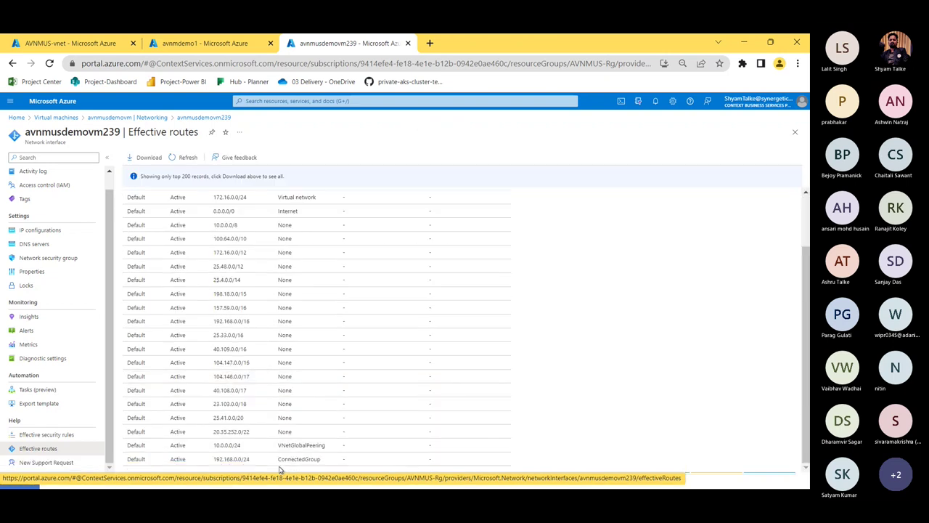
drag(214, 445, 247, 445)
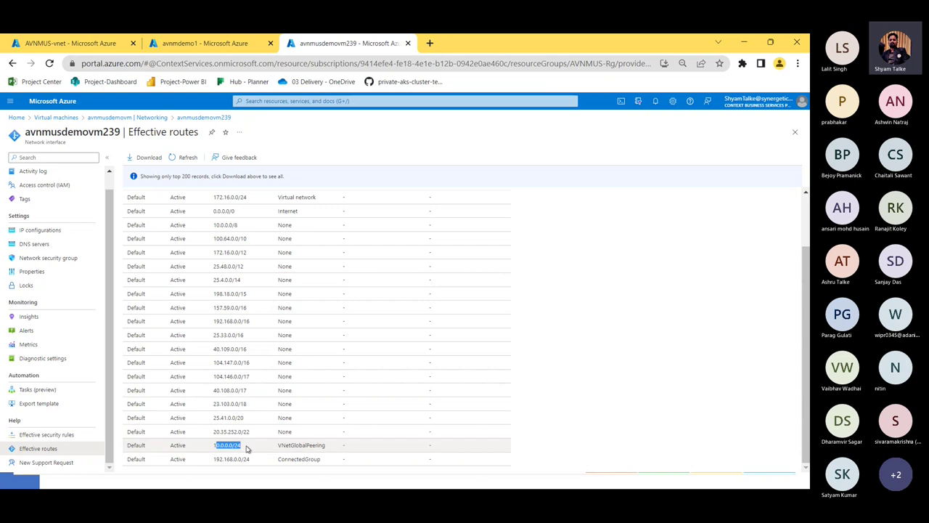
drag(213, 459, 255, 460)
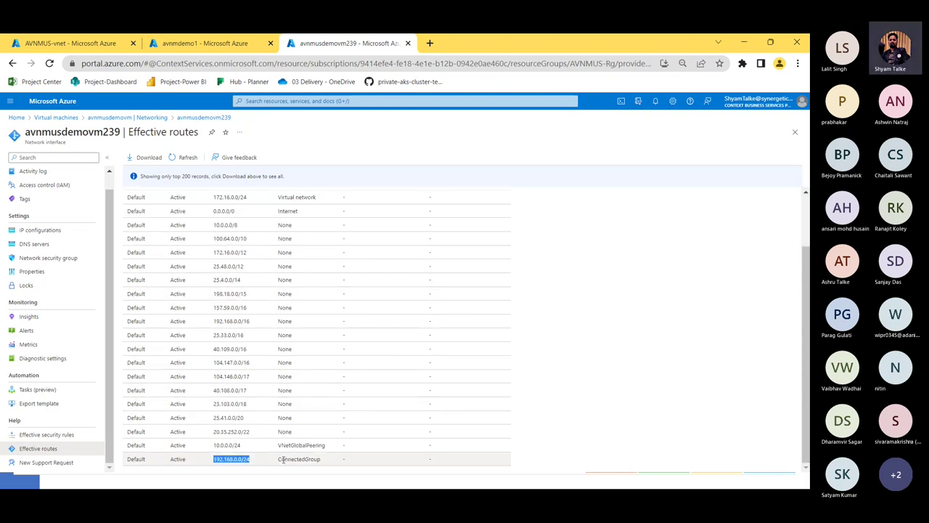
drag(279, 459, 322, 458)
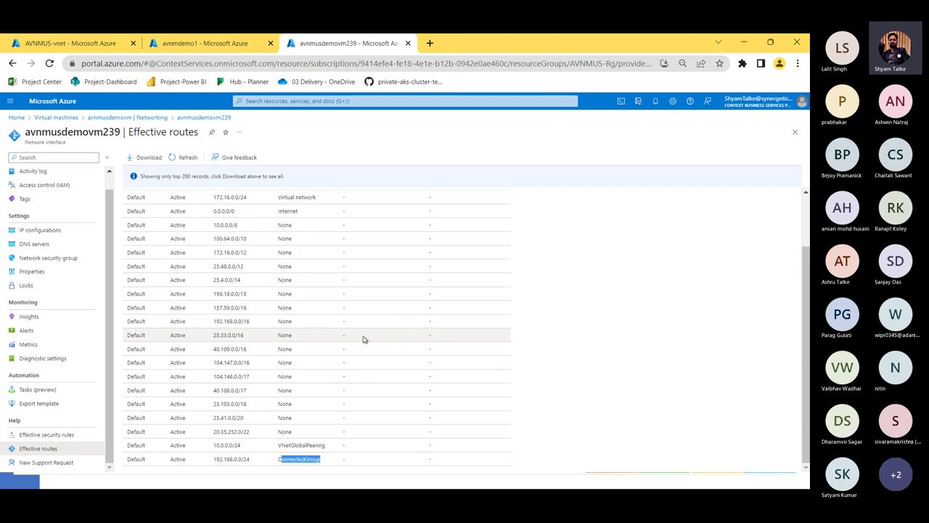
scroll(363, 338, up, 2)
- Review avnmaudemovm's inbound rules, including the DenyICMP admin rule, then show its overview
click(218, 118)
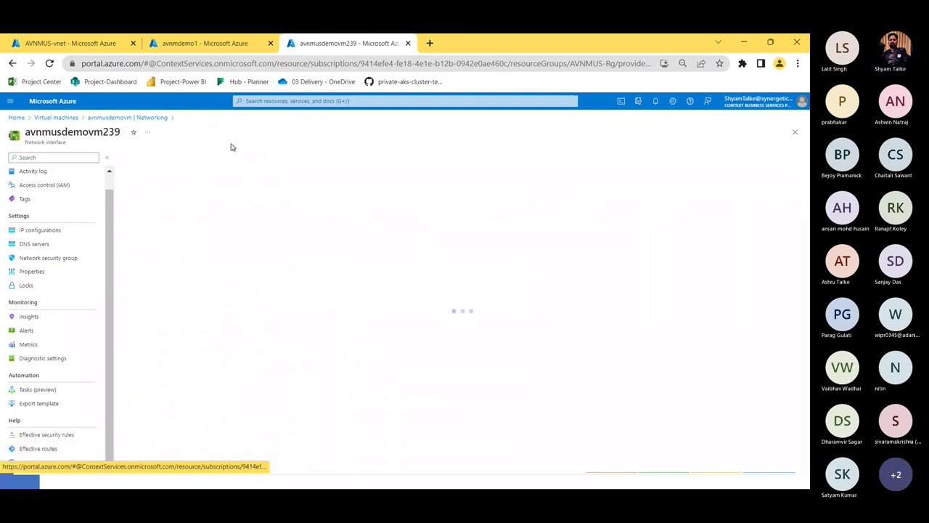
click(152, 118)
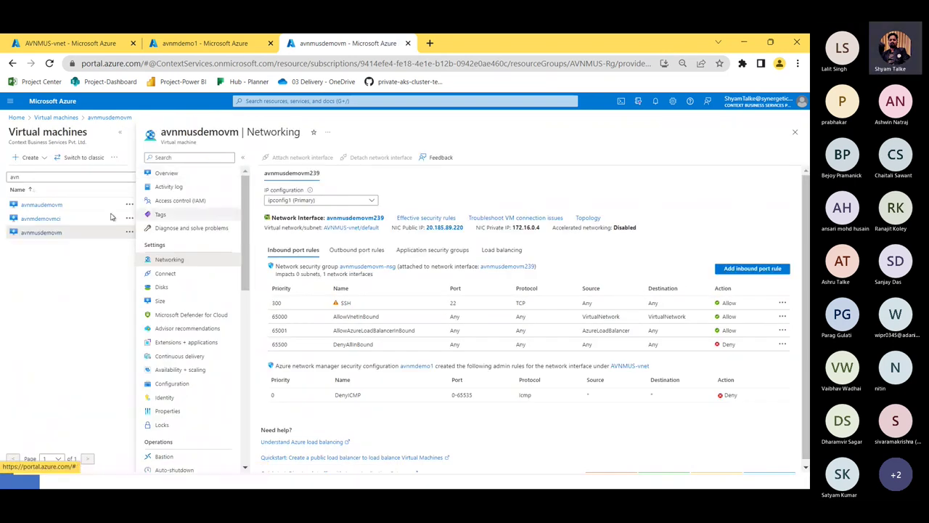
click(32, 206)
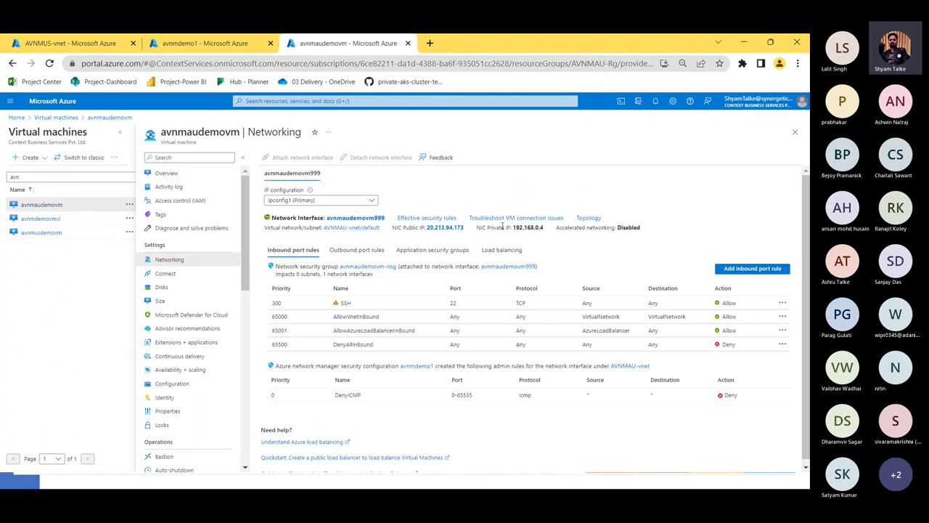
click(178, 172)
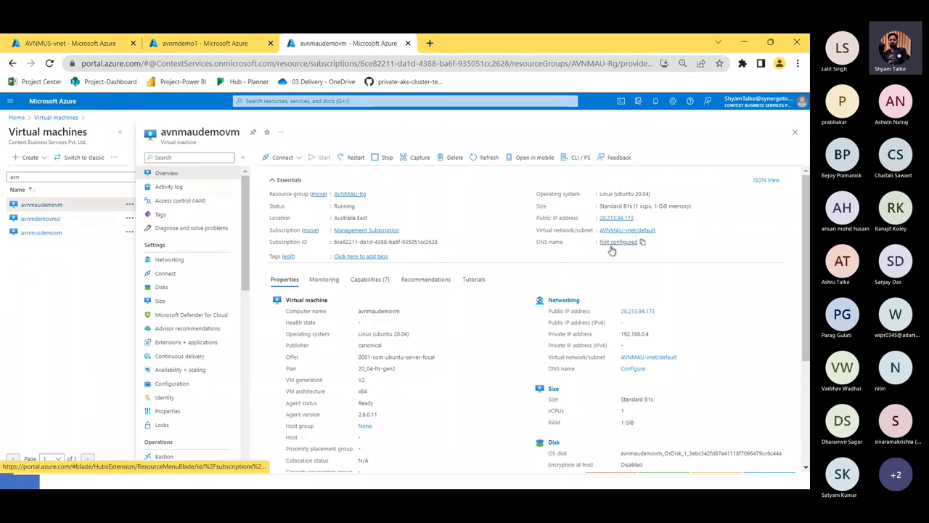
- Confirm AVNMAU-vnet's peering to AVNMCI-VNET shows Connected
click(602, 233)
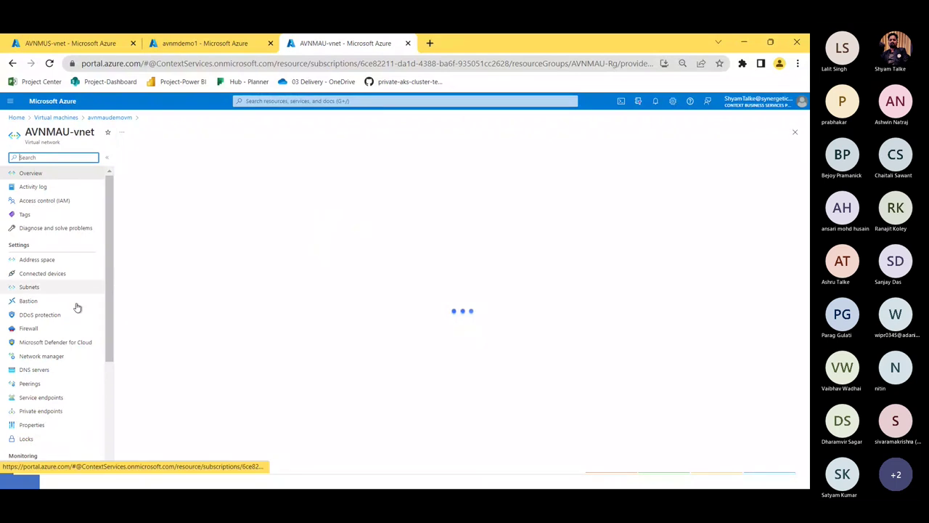
click(30, 384)
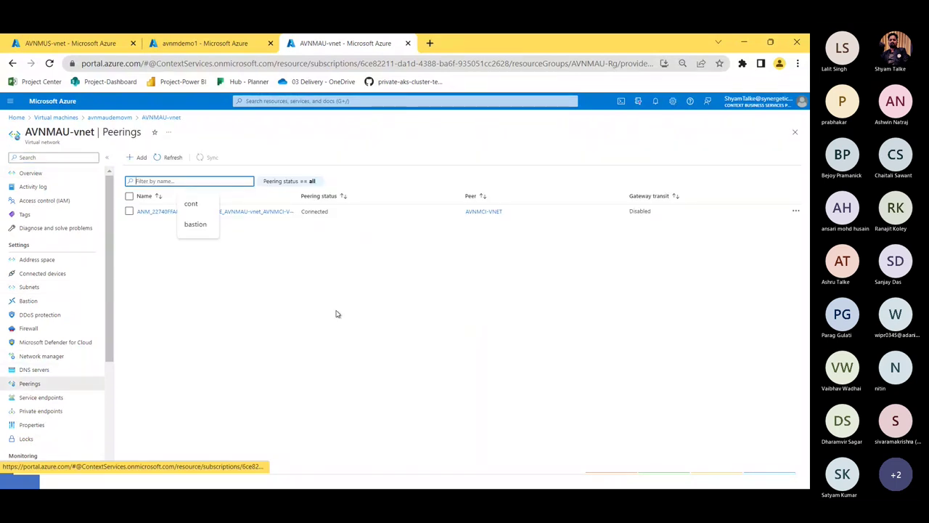
double_click(320, 212)
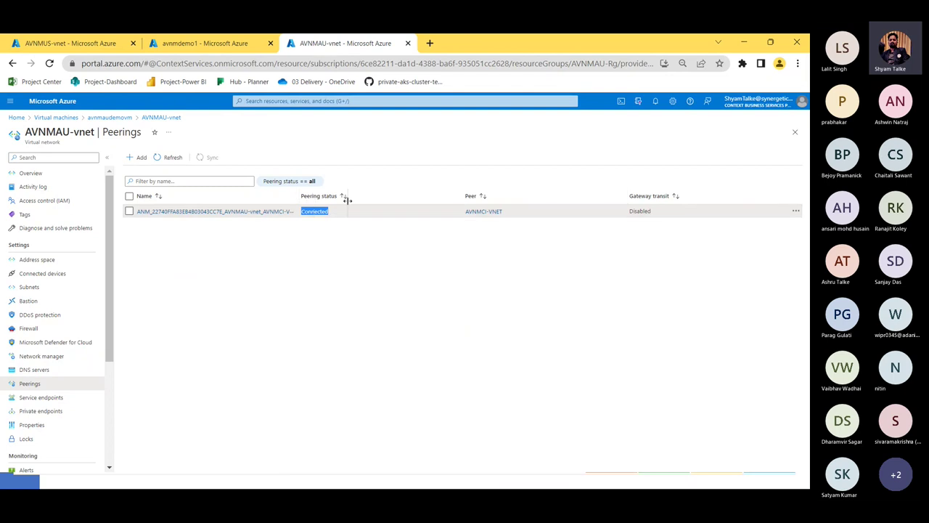
click(317, 295)
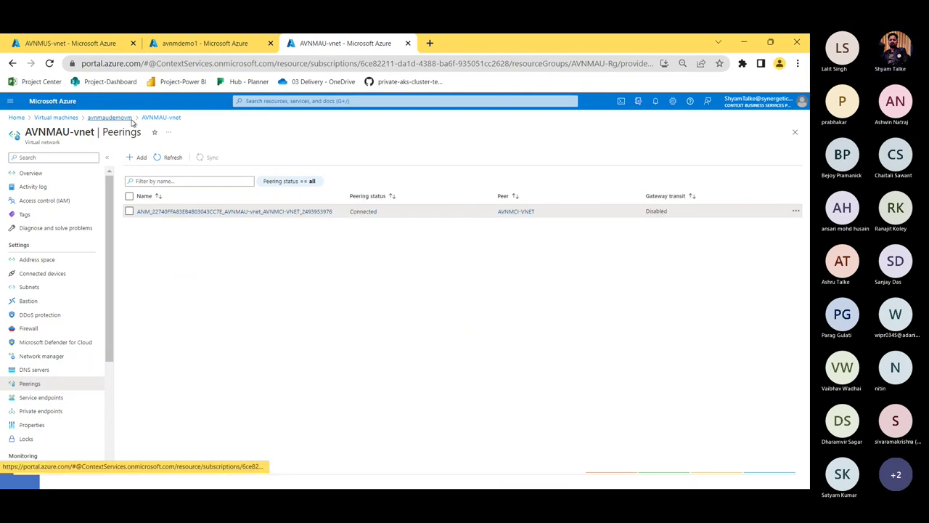
click(120, 117)
- Confirm AVNMUS-vnet's Connected peering to AVNMCI-VNET, then open the avnmdemovmci VM
click(35, 236)
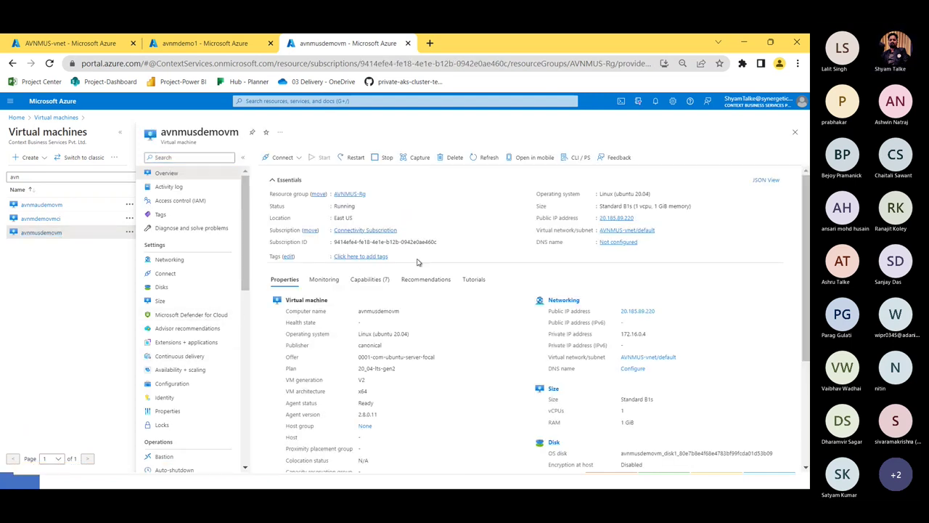
click(608, 231)
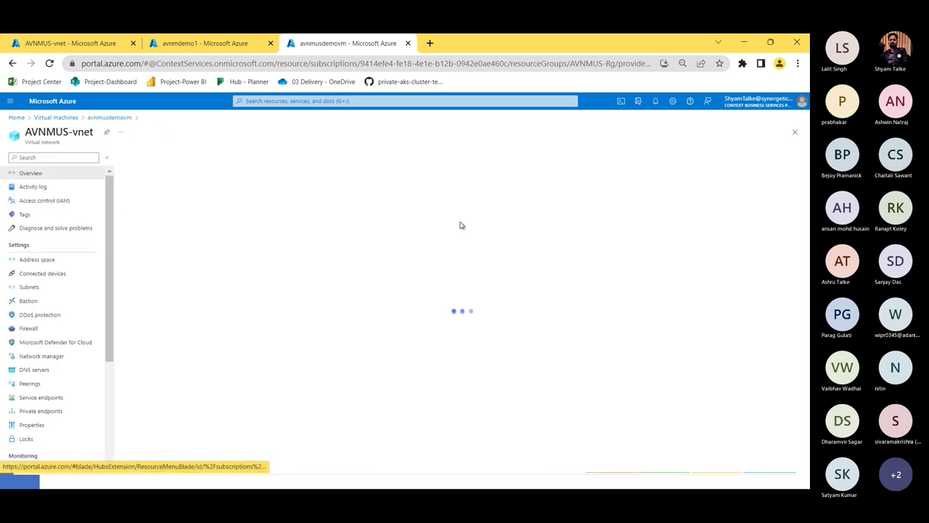
click(51, 383)
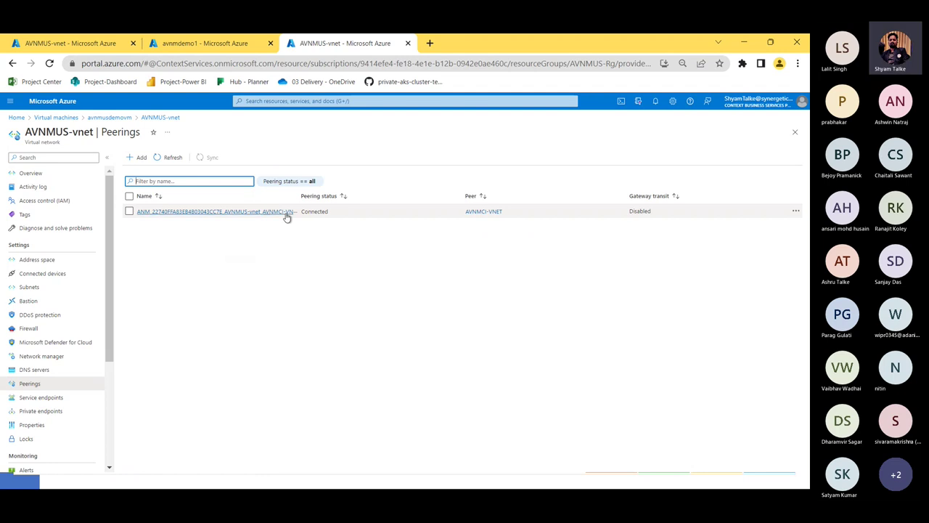
click(460, 220)
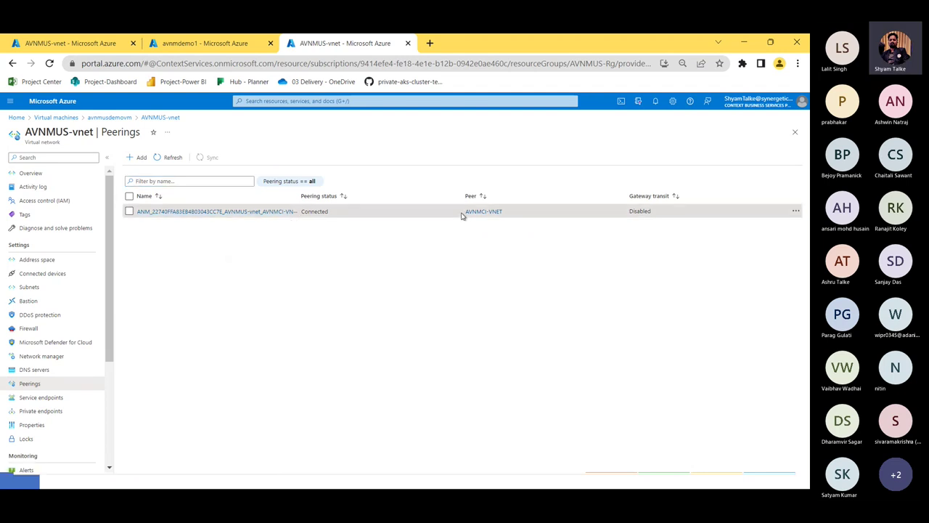
drag(461, 220, 442, 270)
click(481, 241)
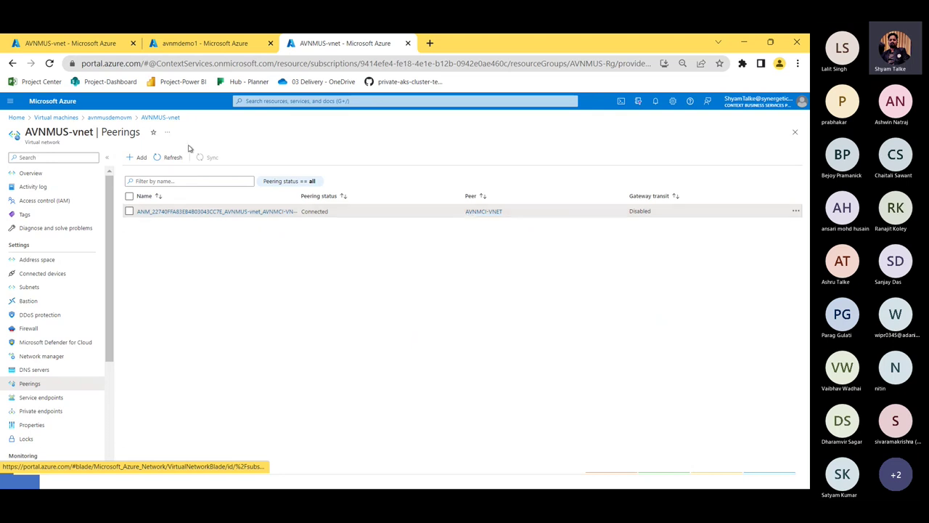
click(109, 117)
click(40, 218)
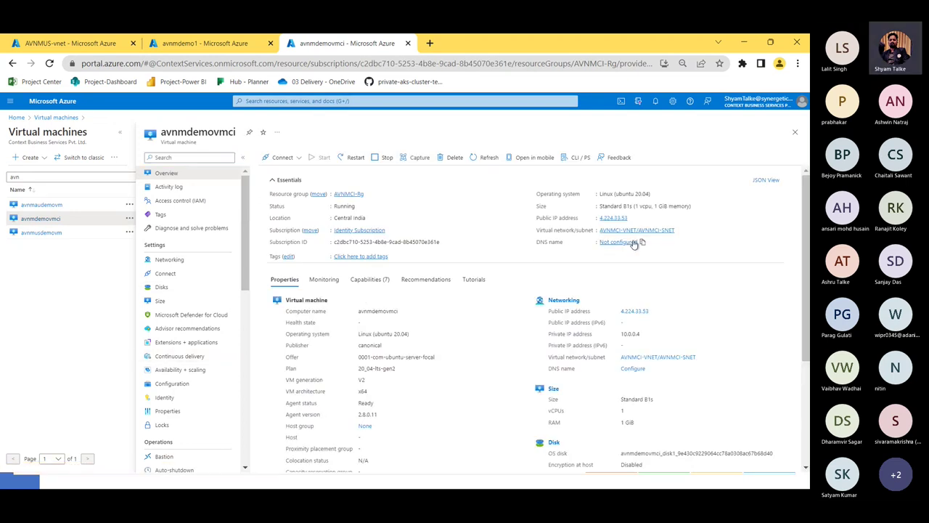
click(634, 230)
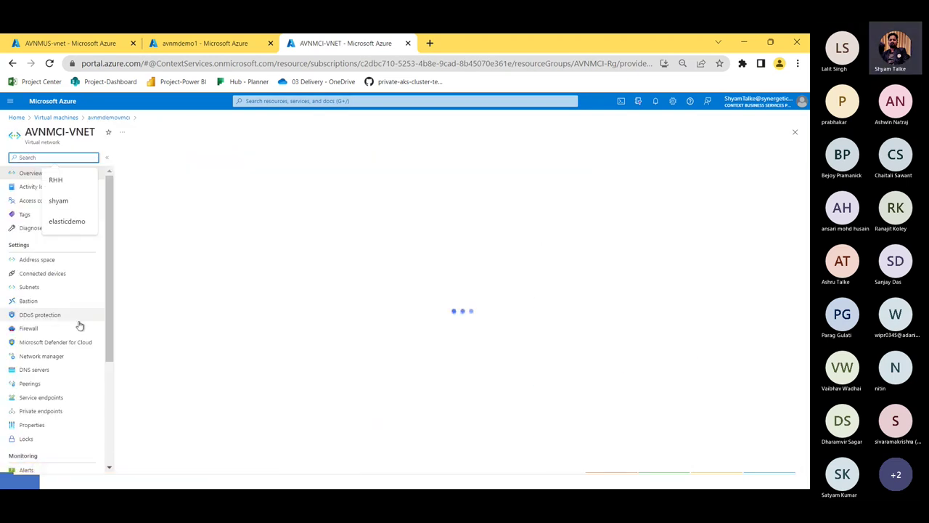
click(30, 383)
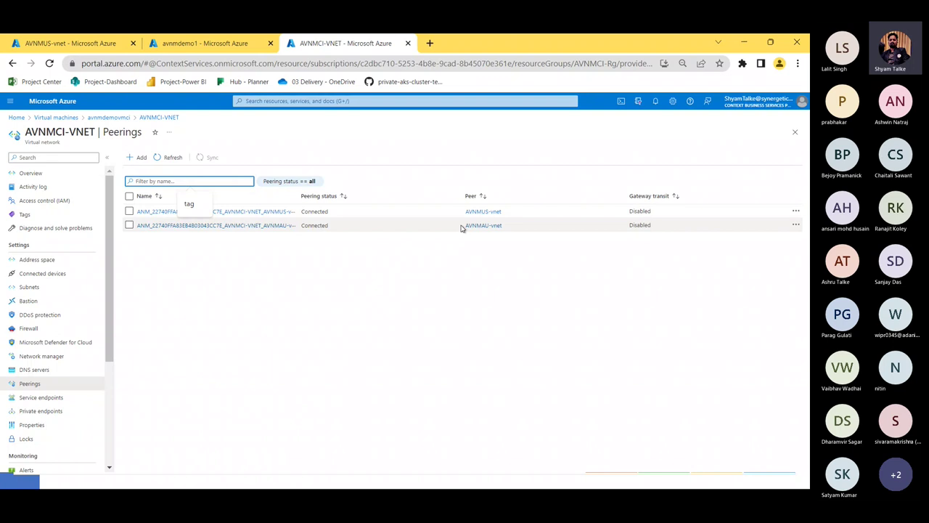
click(163, 122)
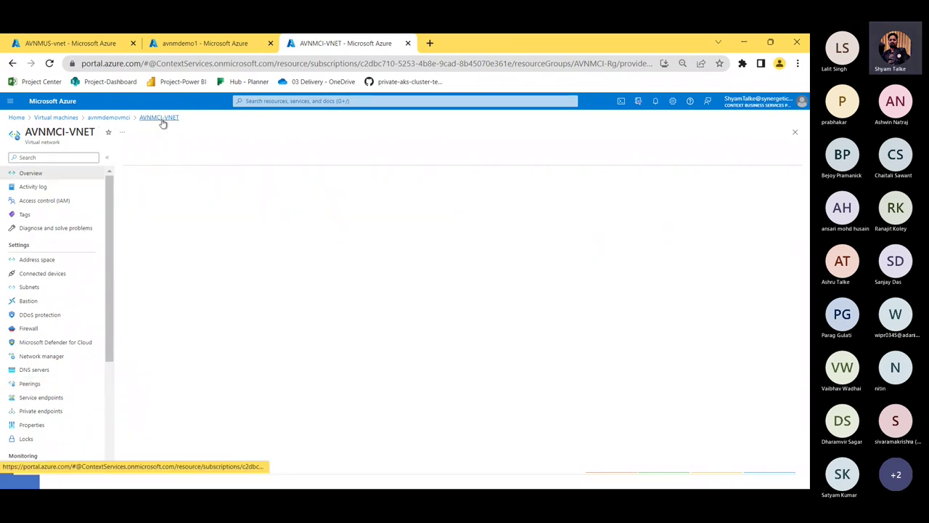
click(109, 118)
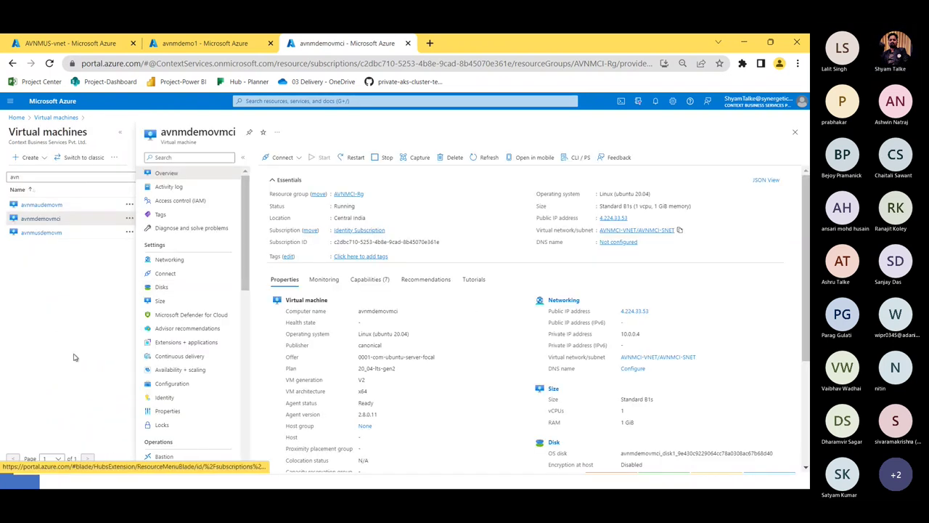
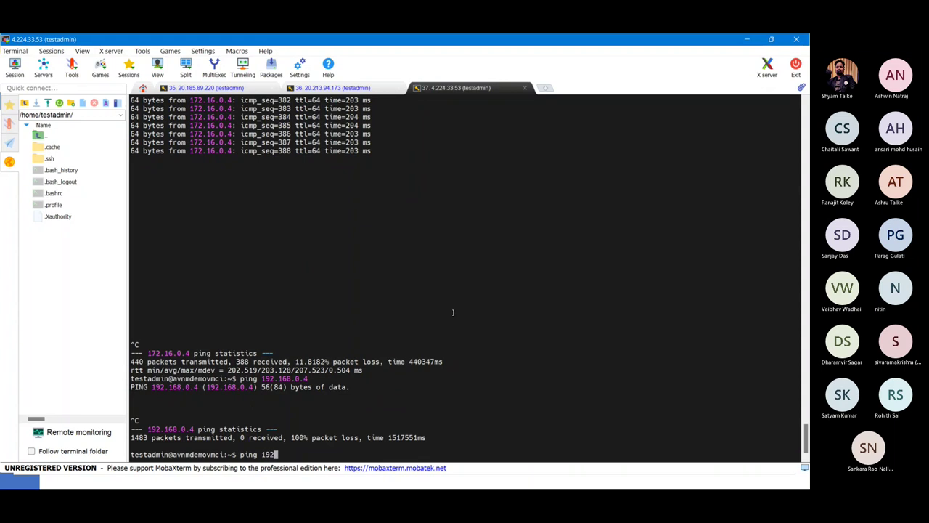
- In the first session, ping 192.168.0.4, stop it, then ping 172.16.0.4
text(.4)
key(Return)
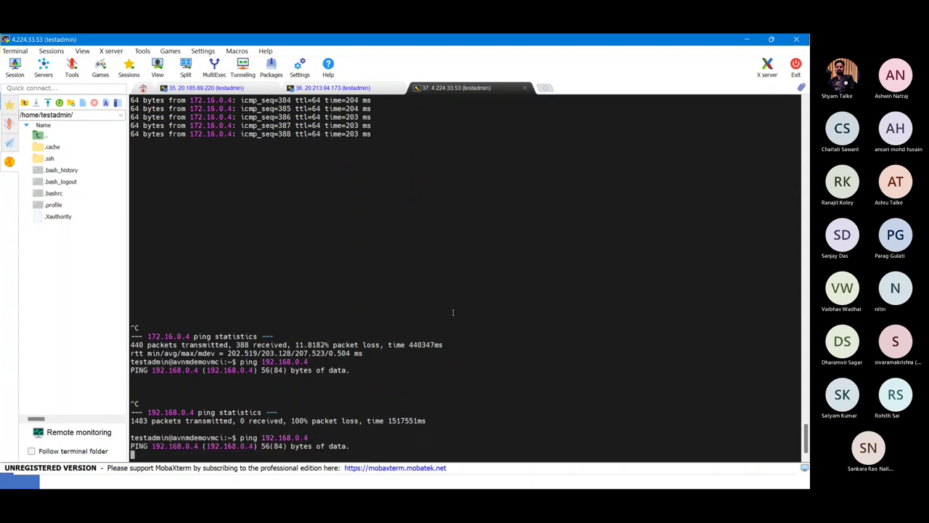
key(ctrl+c)
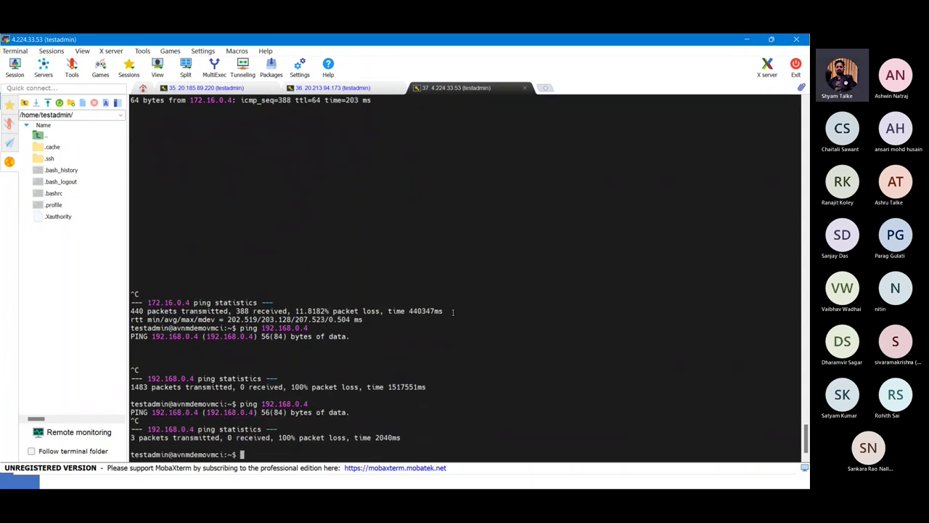
text(ping 172.16.0.4)
key(Return)
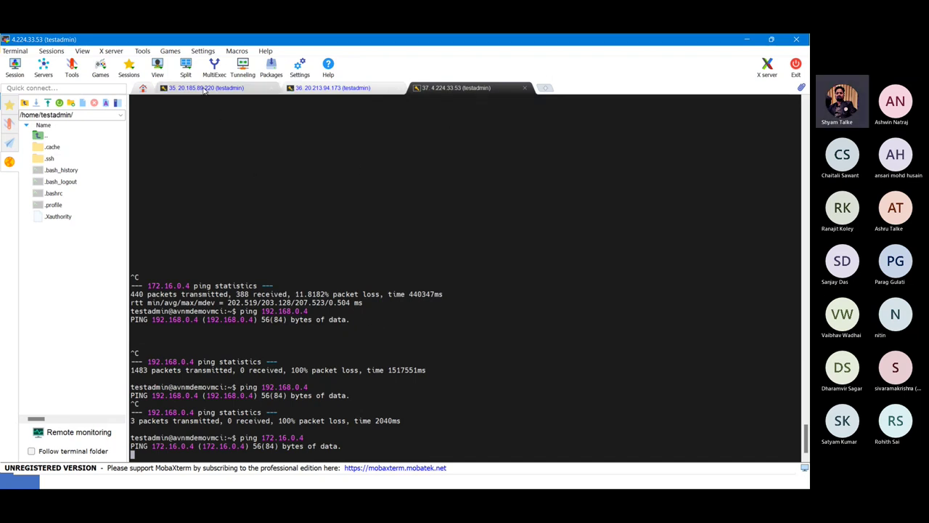
- In the 20.185.89.220 session, replace the 10.0.0.4 ping with a ping to 192.168.0.4
click(332, 88)
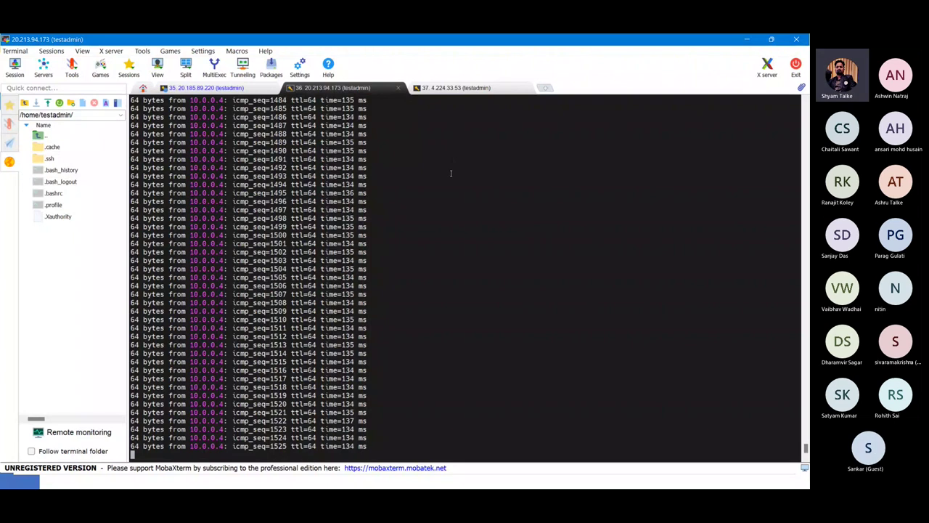
click(187, 88)
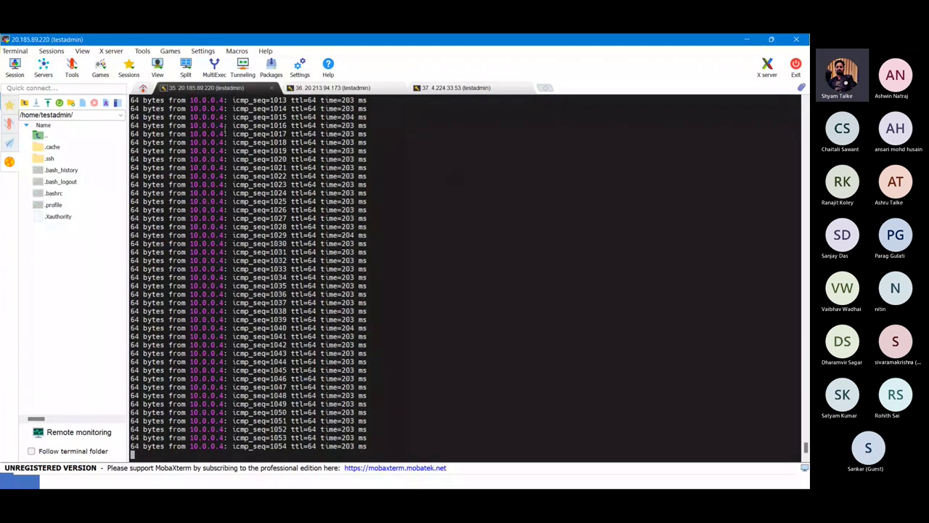
key(ctrl+c)
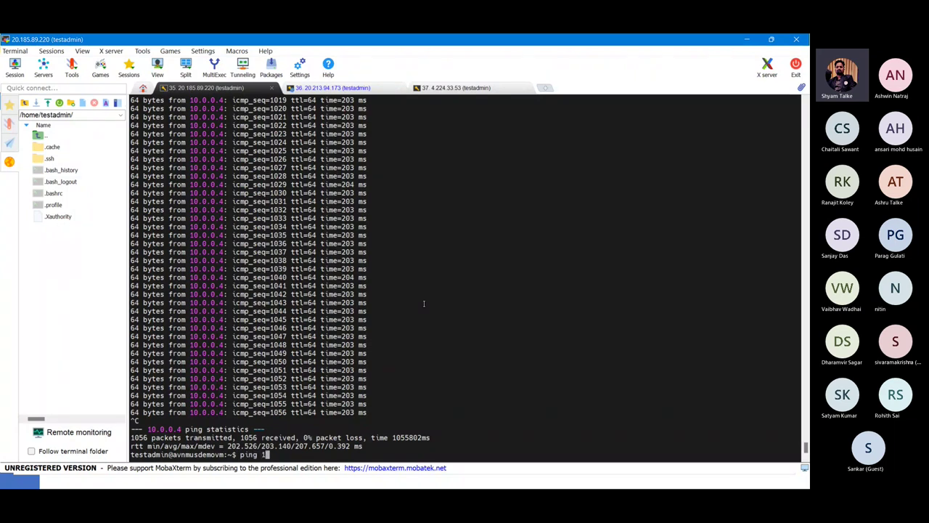
text(ping 192.168.0.4)
key(Return)
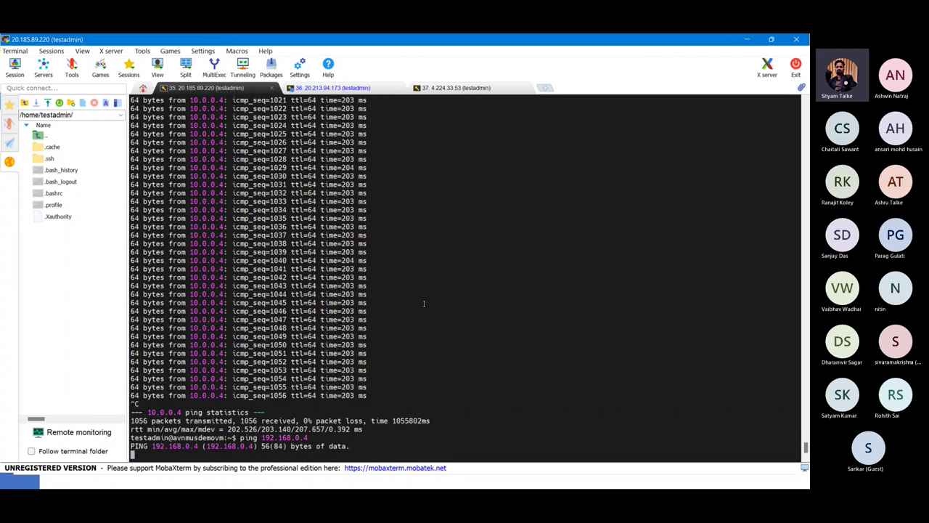
- In the 20.213.94.173 session, replace the 10.0.0.4 ping with 172.16.0.4, then bring up Paint
click(348, 88)
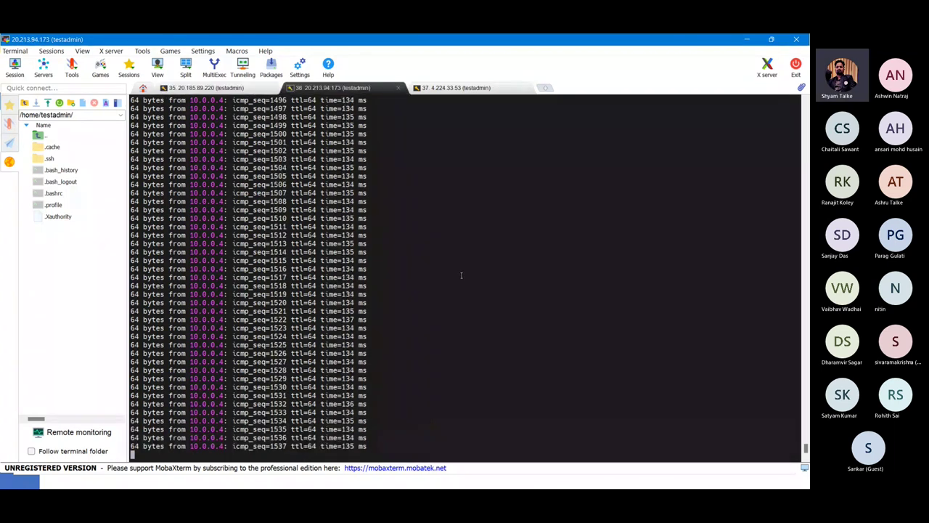
key(ctrl+c)
text(pin)
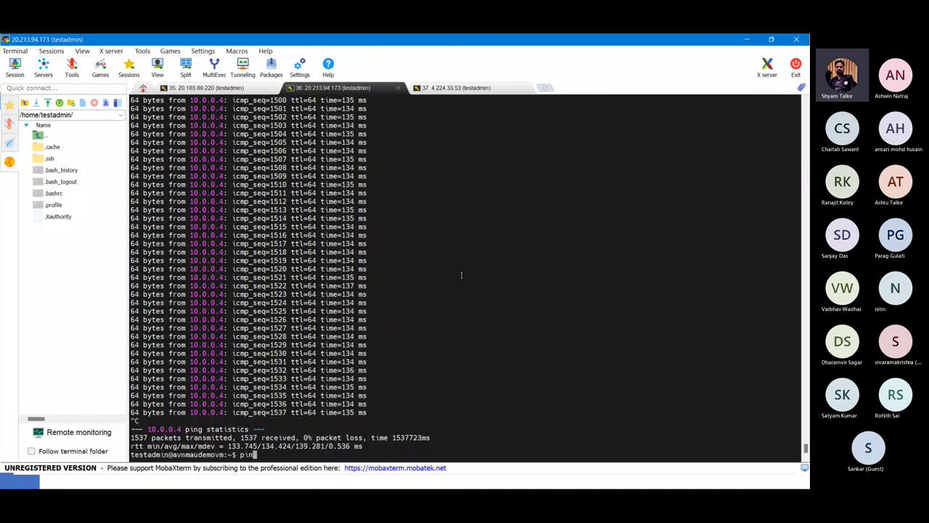
text(g 172.1)
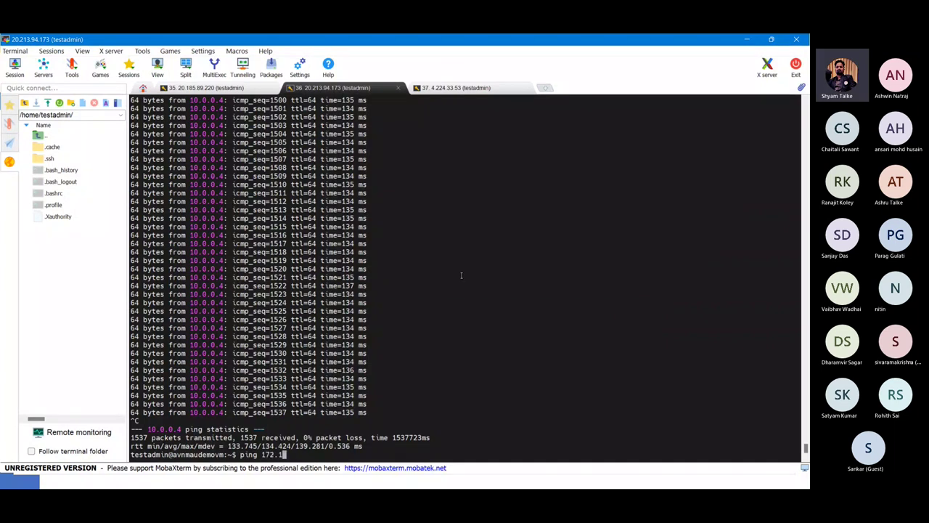
text(6.0.4)
key(Return)
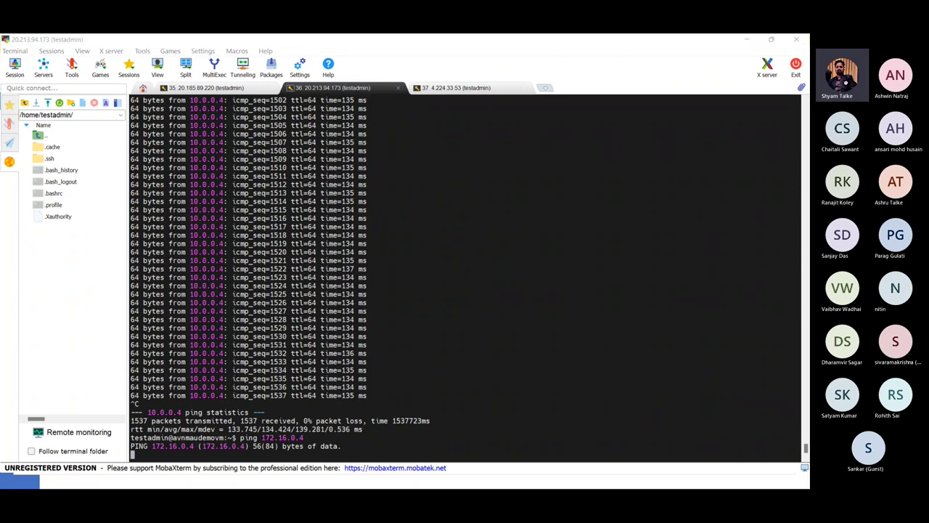
key(alt+Tab)
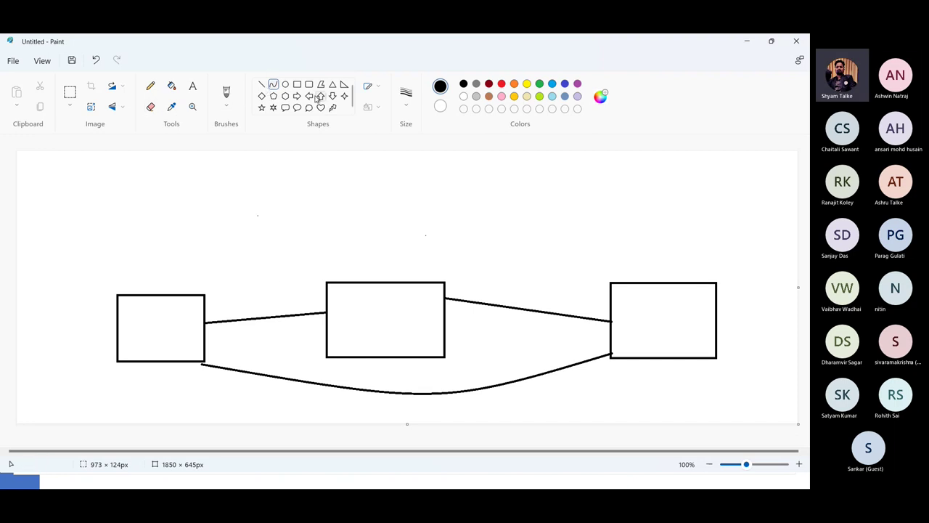
- Draw short lines atop the left and right boxes and an X across the middle box
click(261, 85)
mouse_move(167, 269)
mouse_down()
mouse_move(175, 294)
mouse_move(179, 273)
mouse_move(161, 304)
mouse_up()
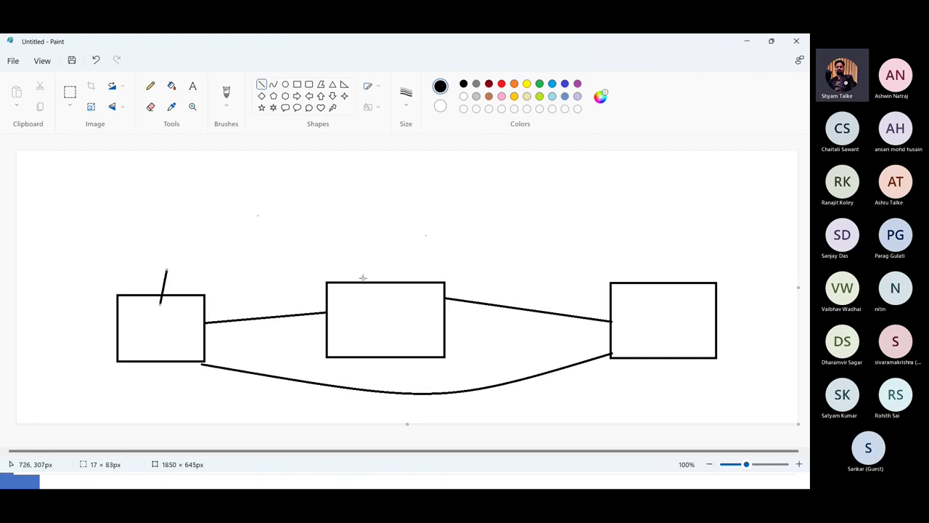
drag(628, 251, 651, 290)
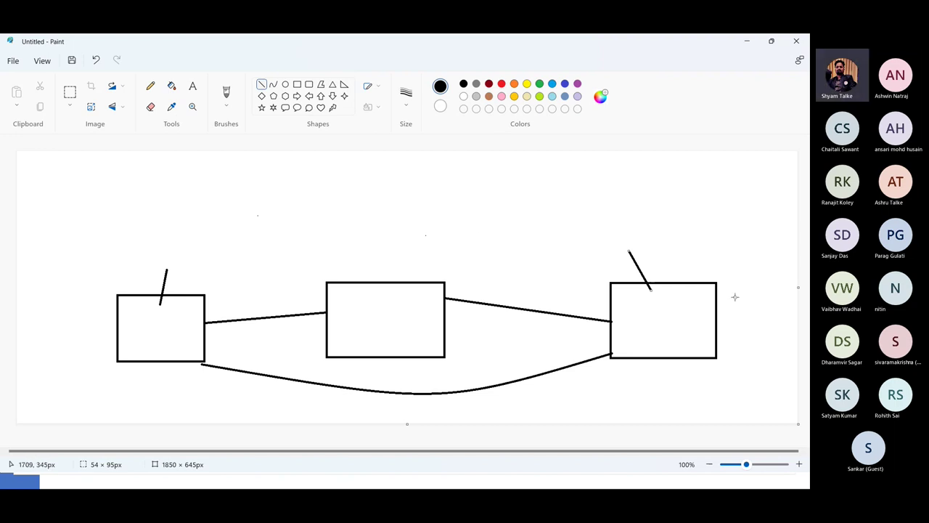
click(234, 195)
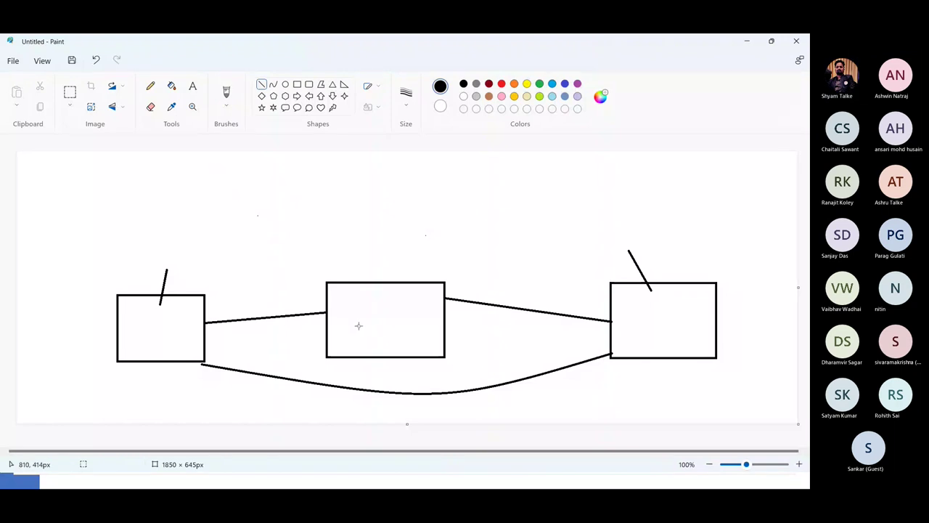
drag(357, 268, 425, 339)
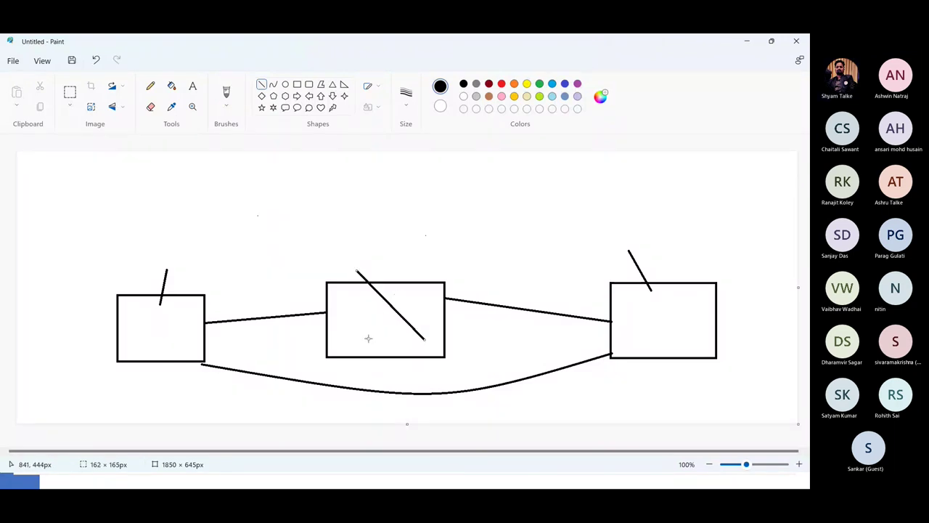
drag(367, 336, 415, 252)
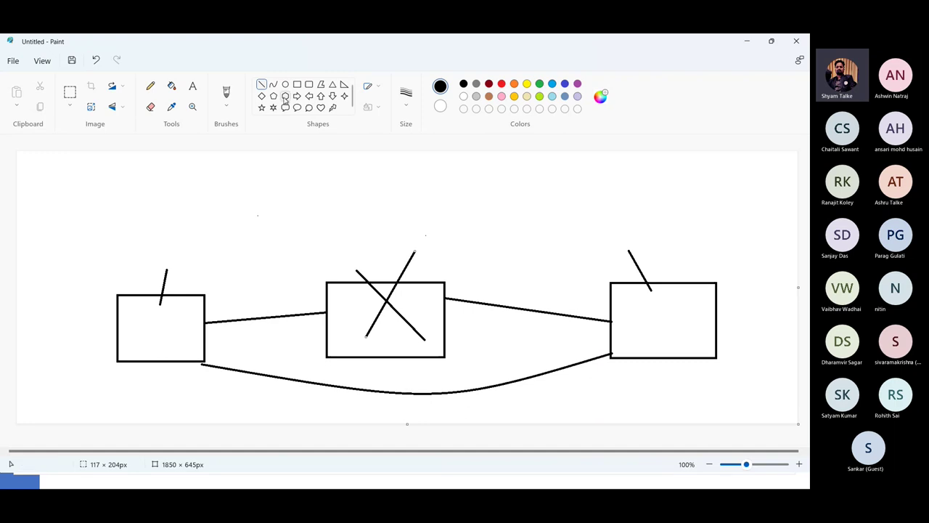
drag(626, 286, 455, 273)
key(ctrl+z)
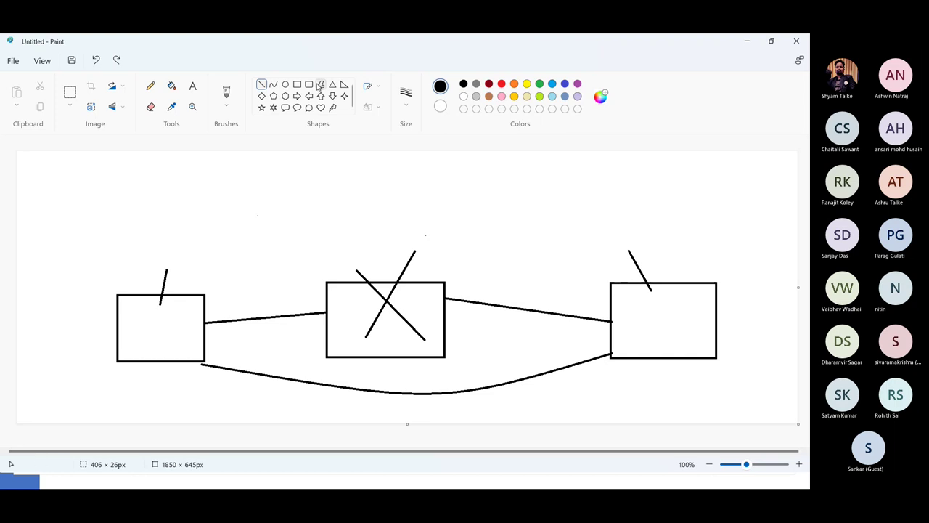
- Draw curved arcs linking the middle box to the right box and the left box to the middle
click(273, 84)
mouse_move(628, 289)
mouse_down()
mouse_move(566, 267)
mouse_move(444, 283)
mouse_up()
drag(522, 287, 502, 239)
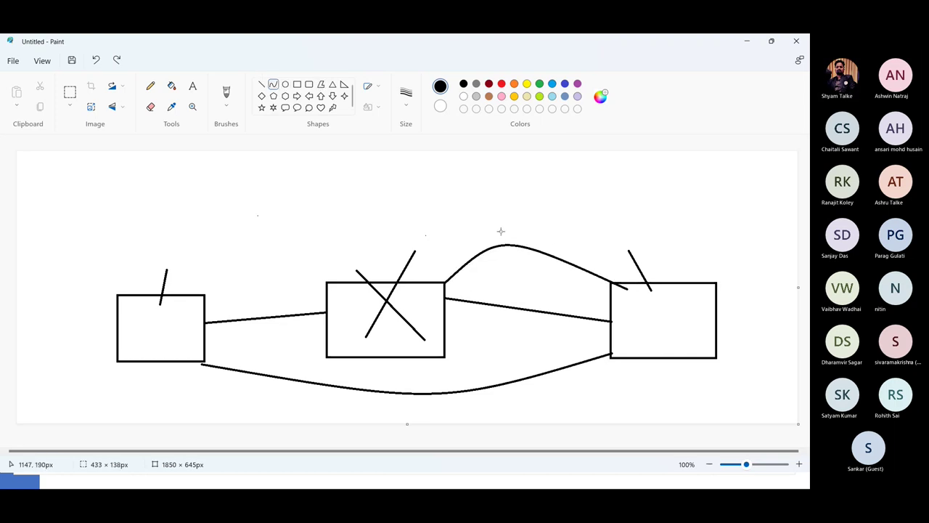
click(232, 280)
drag(232, 279, 524, 234)
click(566, 196)
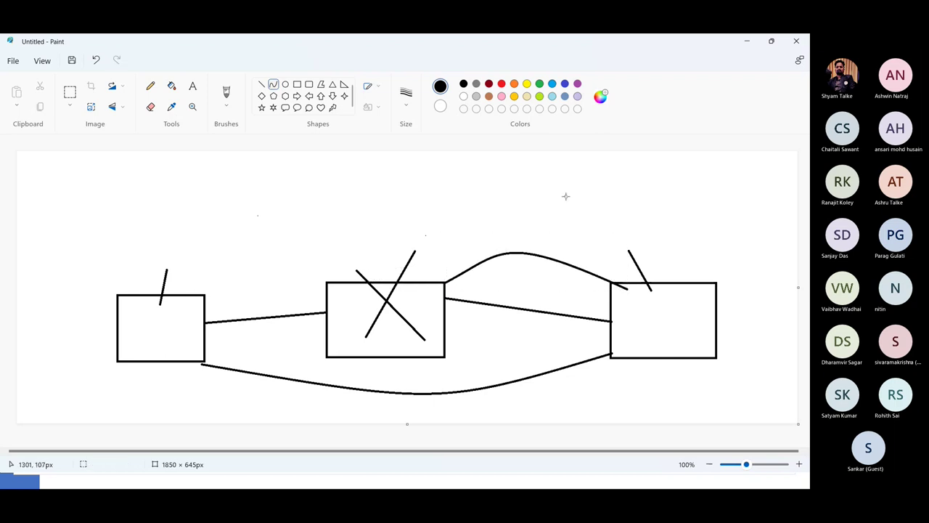
drag(195, 294, 264, 237)
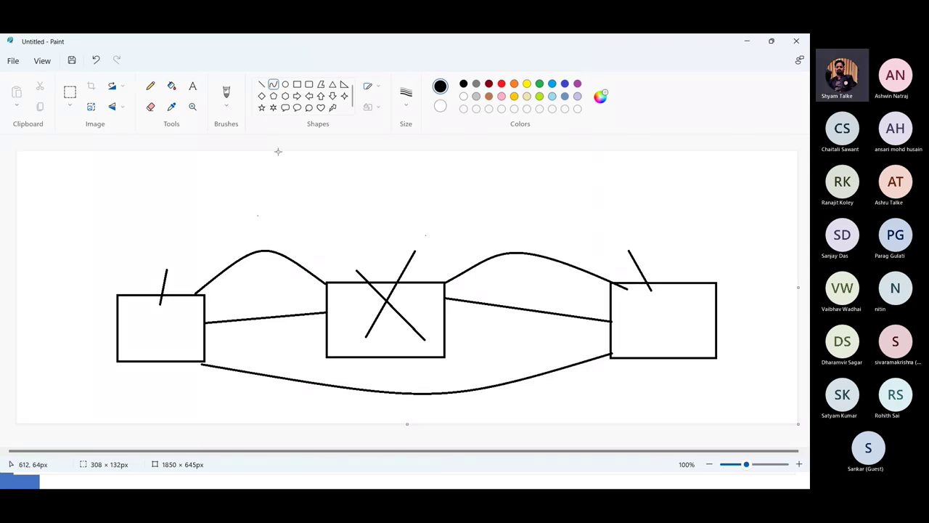
- Mark the inside of the left and right boxes with short lines, then snip the diagram area
click(262, 84)
mouse_move(128, 329)
mouse_down()
mouse_move(163, 351)
mouse_move(170, 319)
mouse_move(166, 352)
mouse_up()
drag(651, 338, 682, 326)
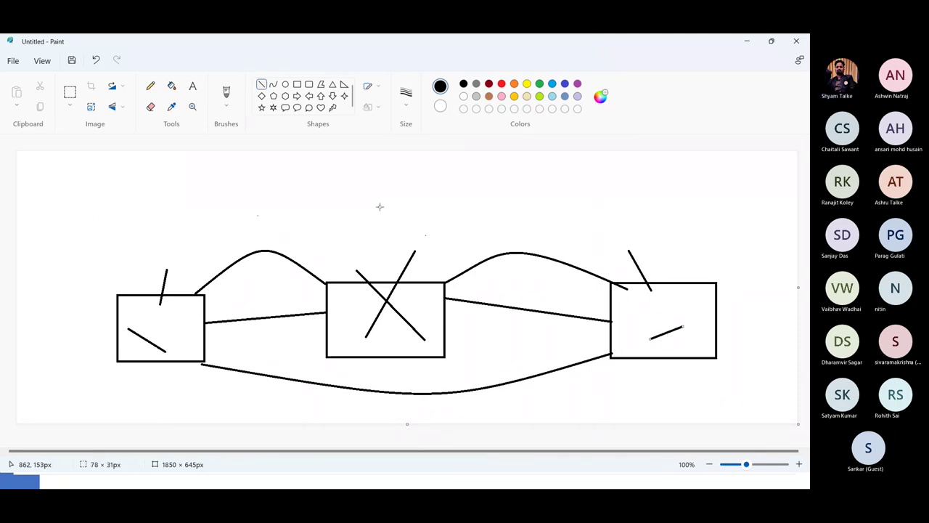
key(super+shift+s)
mouse_move(47, 182)
mouse_down()
mouse_move(802, 379)
mouse_move(786, 439)
mouse_up()
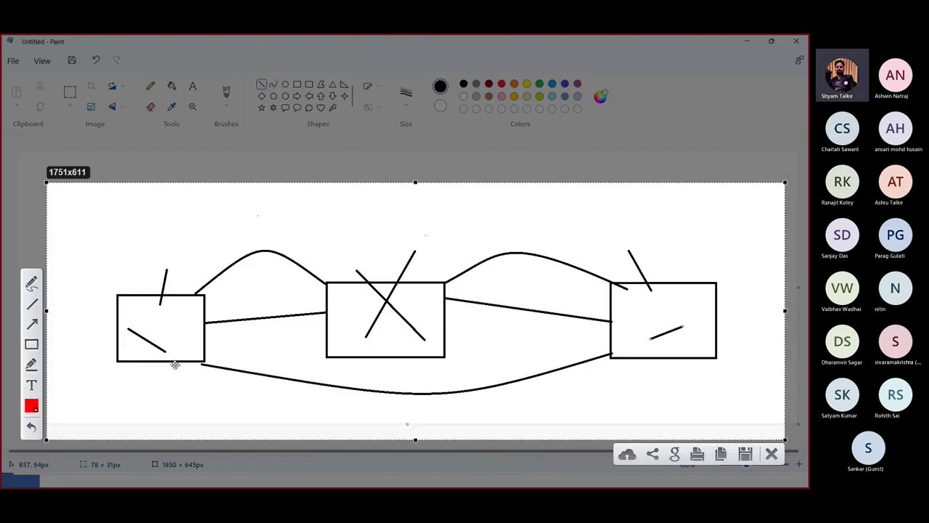
- Draw red arrows into the end boxes and between the left, middle and right boxes
click(33, 323)
drag(129, 330, 155, 320)
drag(744, 319, 676, 308)
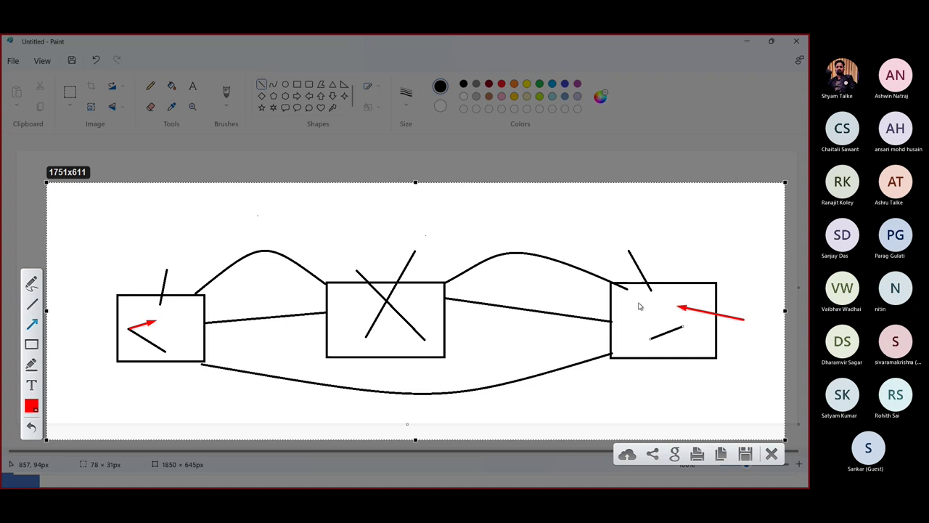
drag(613, 304, 517, 296)
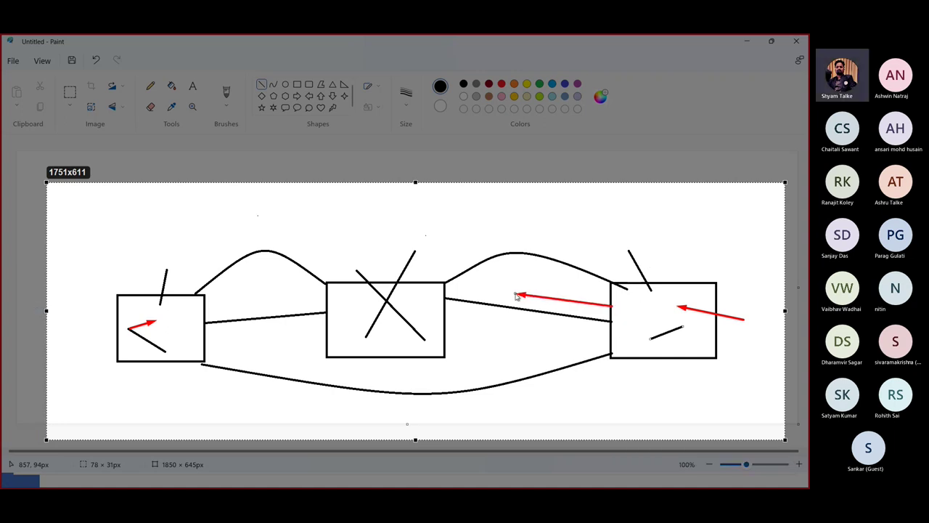
drag(202, 311, 299, 296)
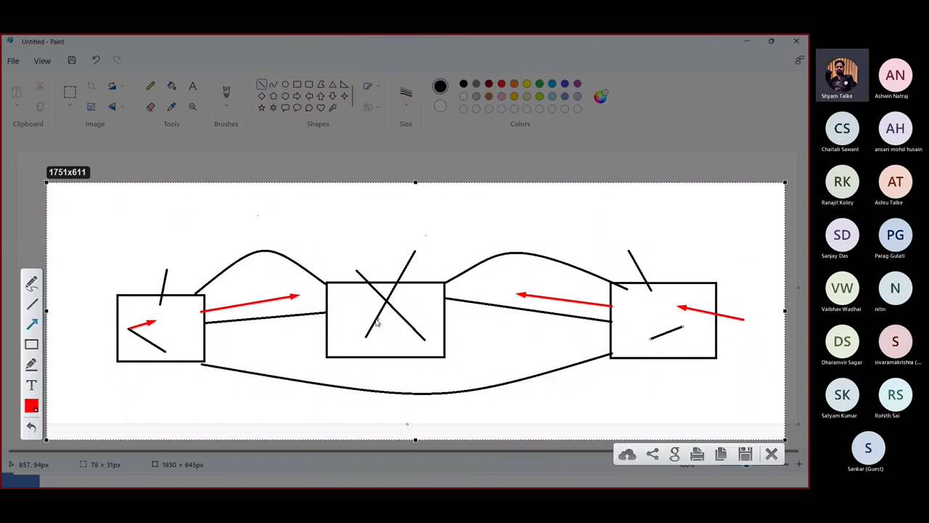
drag(326, 299, 216, 321)
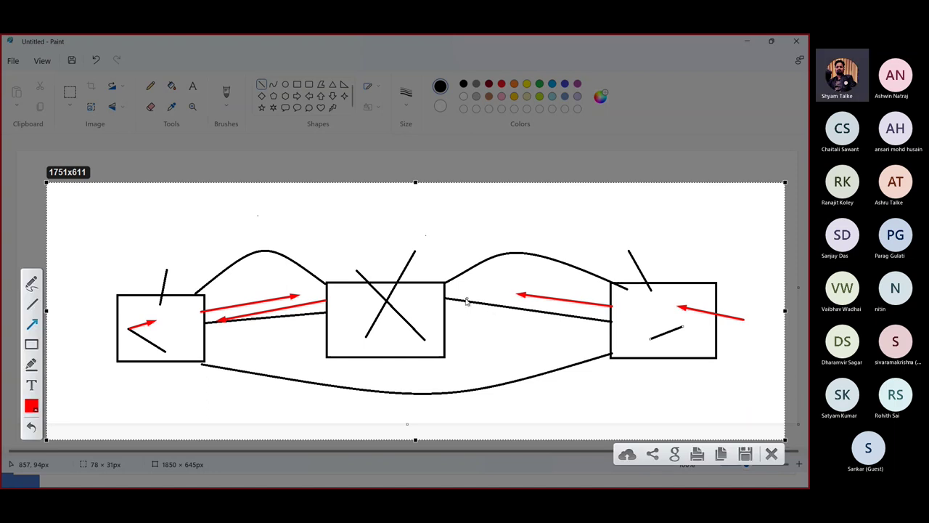
drag(446, 298, 602, 316)
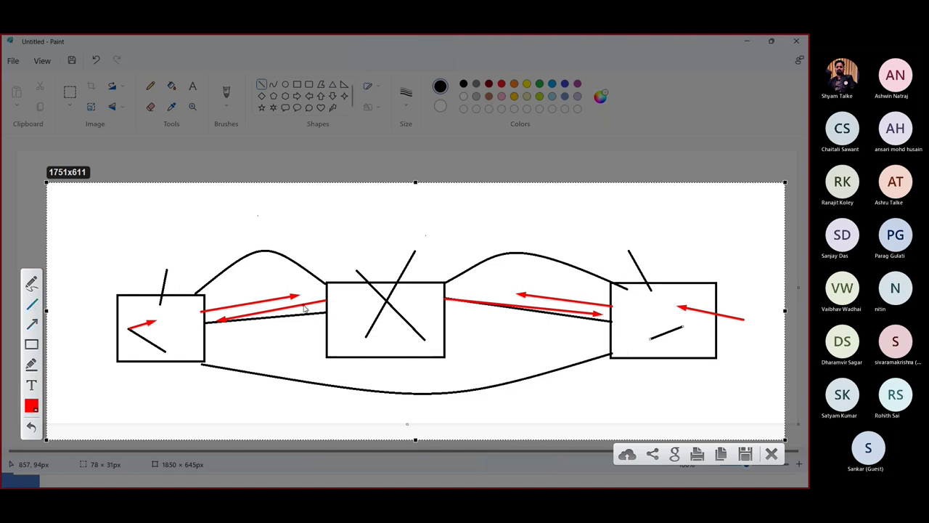
- Cross out the left–middle, middle–right and bottom curved links in red, then close the capture
mouse_move(305, 309)
mouse_down()
mouse_move(323, 314)
mouse_move(309, 308)
mouse_move(315, 300)
mouse_up()
mouse_move(469, 295)
mouse_down()
mouse_move(480, 307)
mouse_move(469, 306)
mouse_up()
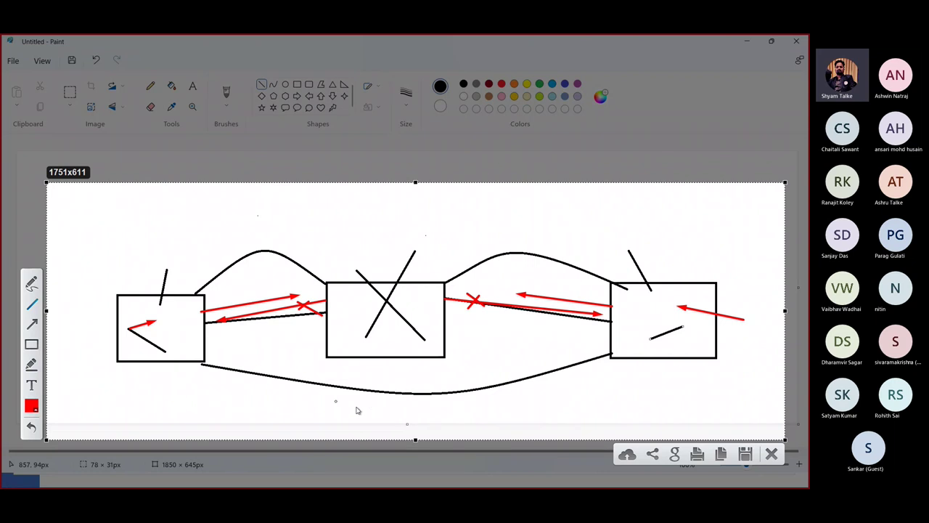
mouse_move(408, 388)
mouse_down()
mouse_move(436, 404)
mouse_move(411, 403)
mouse_move(432, 385)
mouse_up()
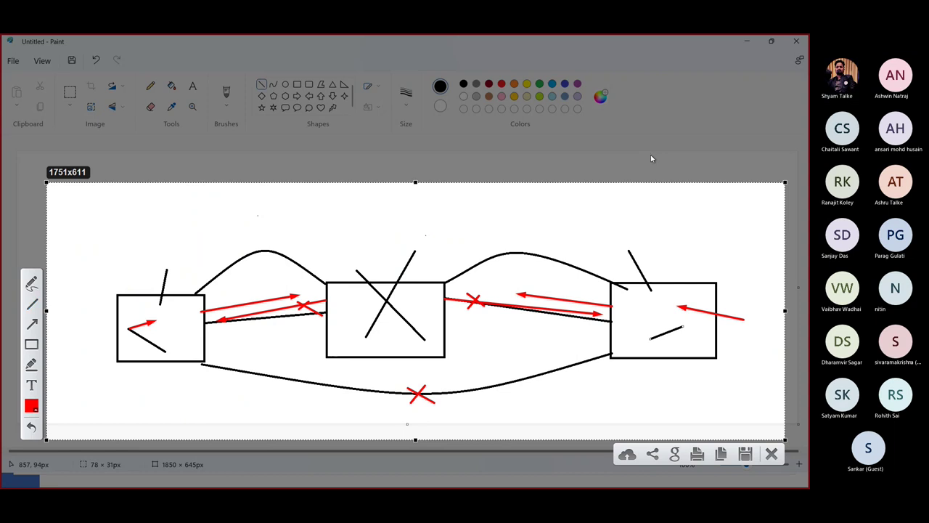
key(Escape)
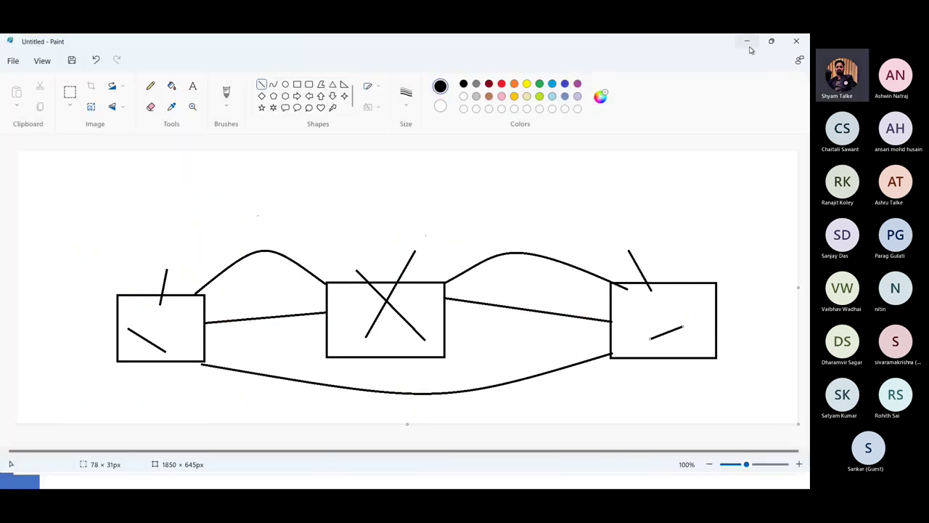
- Leave Paint, close the avnmusdemovm blade, and show the + Create options on Virtual machines
click(748, 42)
click(748, 41)
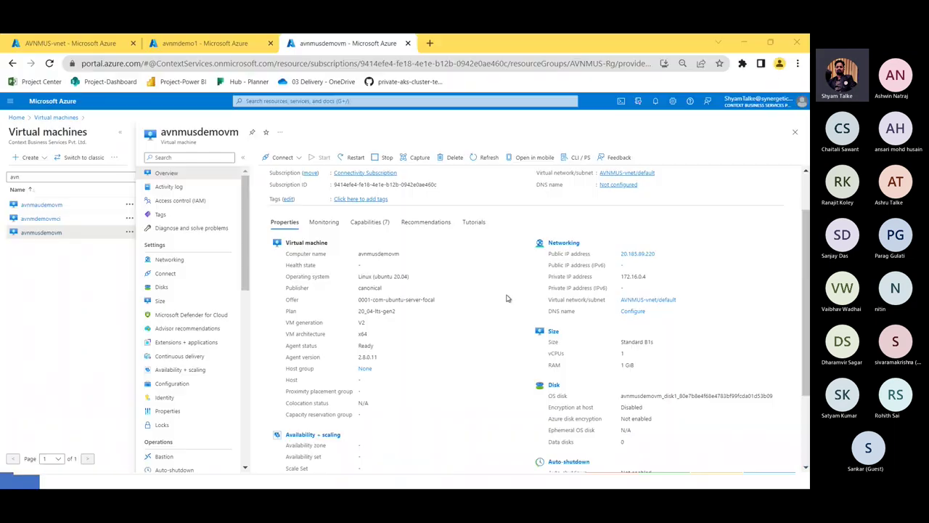
click(794, 133)
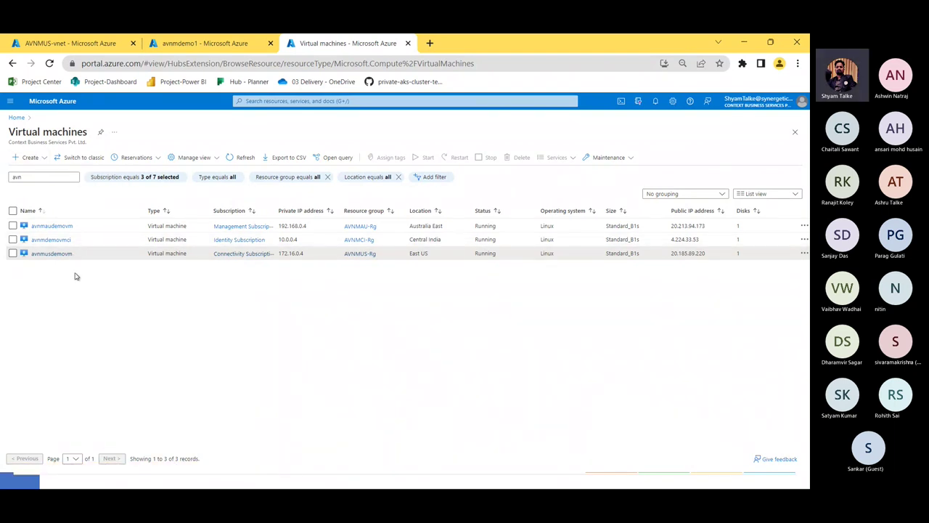
click(30, 157)
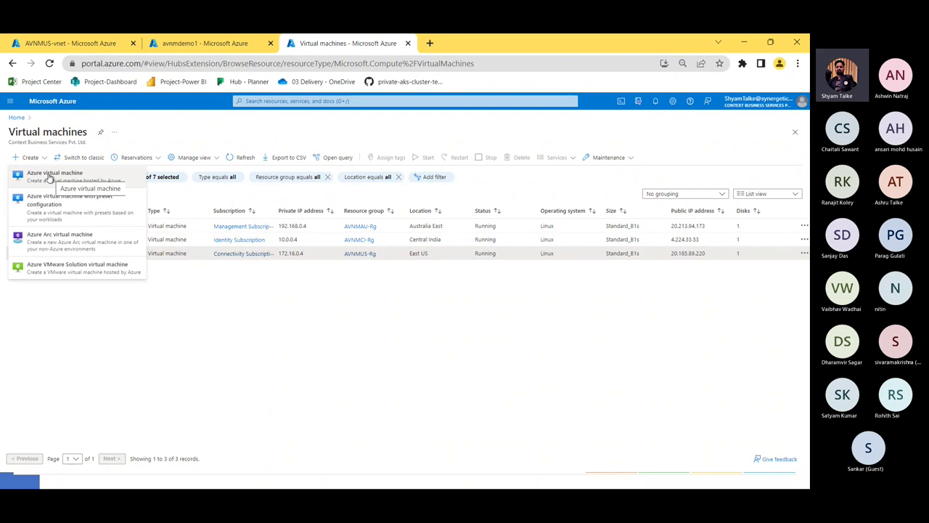
- Go to the Azure home page and search 'vi' to reach the Virtual machines service
click(170, 346)
click(14, 119)
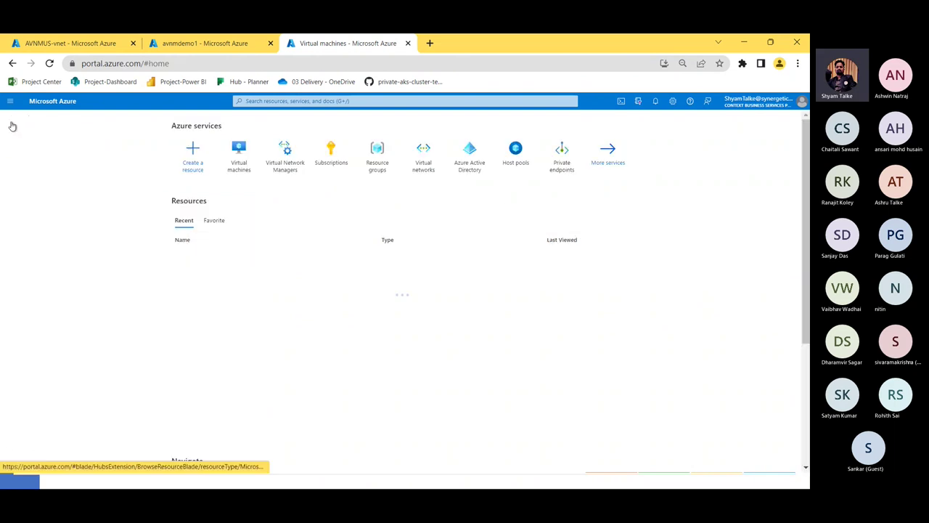
click(283, 100)
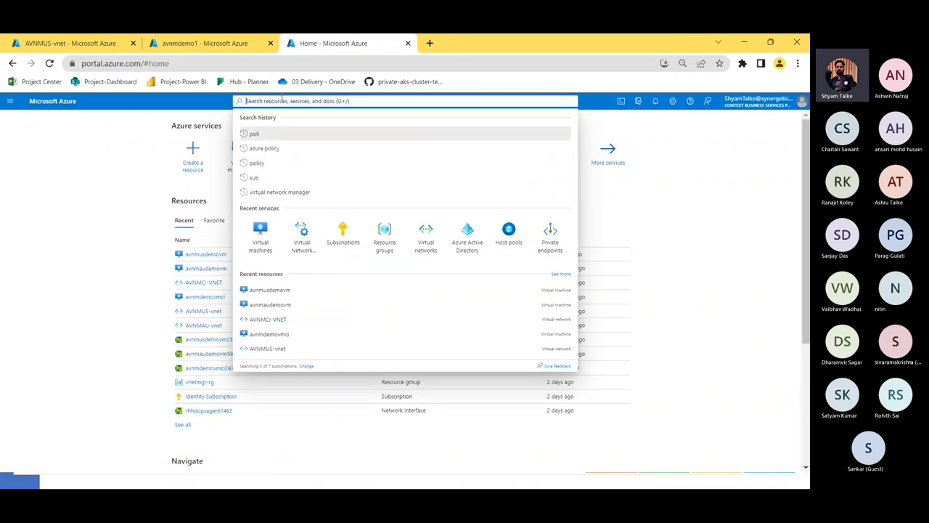
key(Escape)
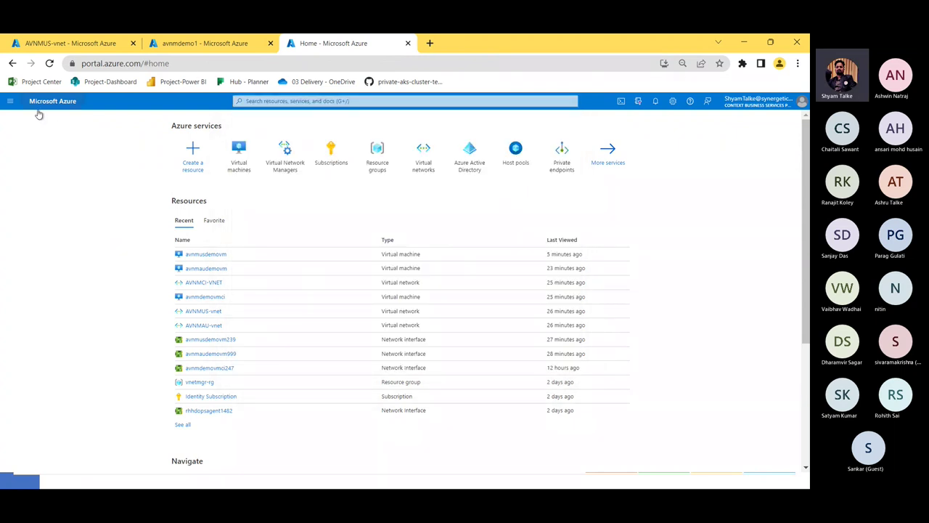
click(352, 100)
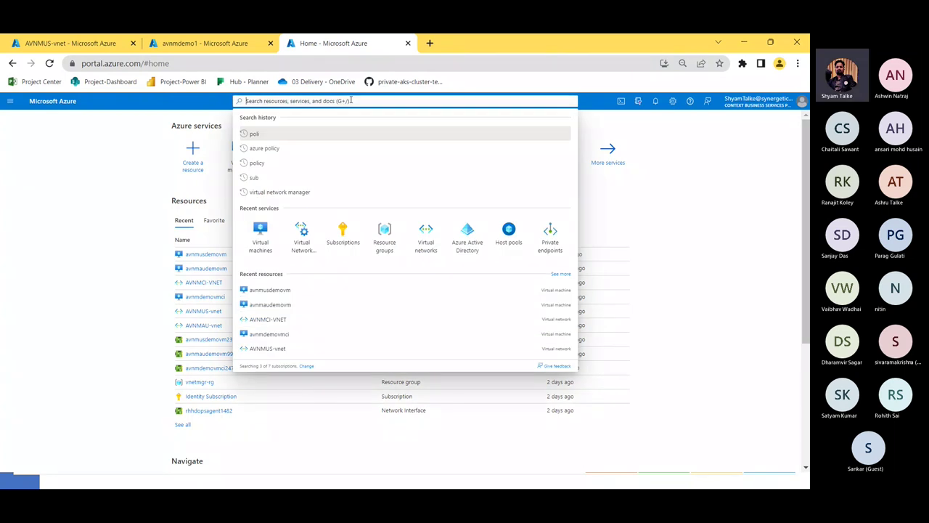
text(vi)
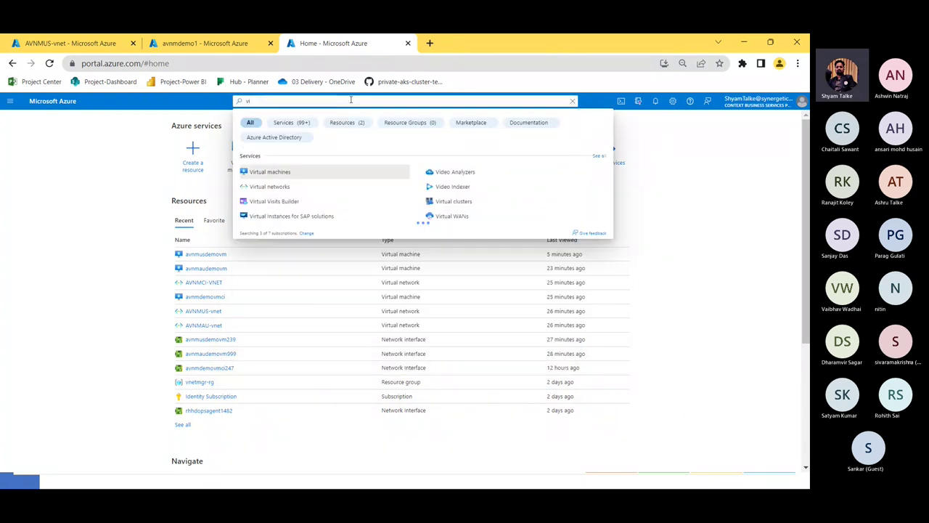
click(286, 178)
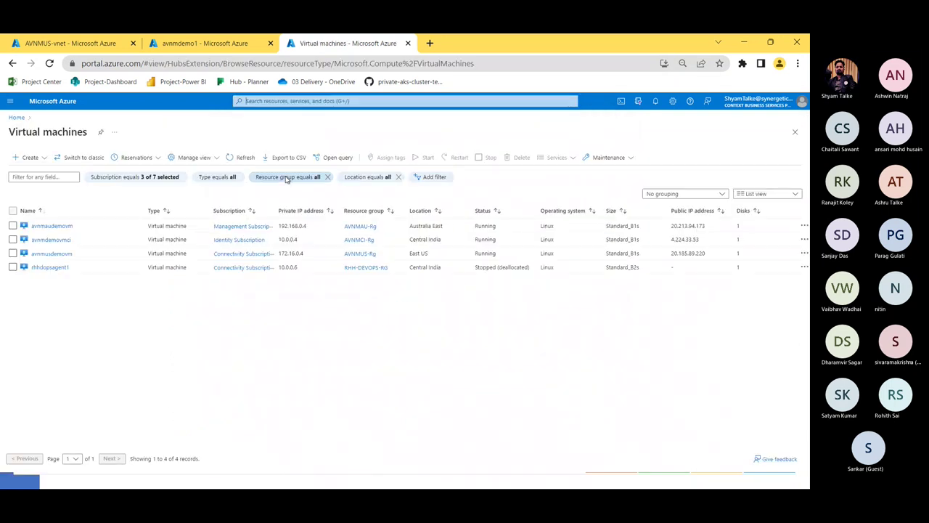
- Start creating an Azure virtual machine and show the Subscription choices
click(33, 160)
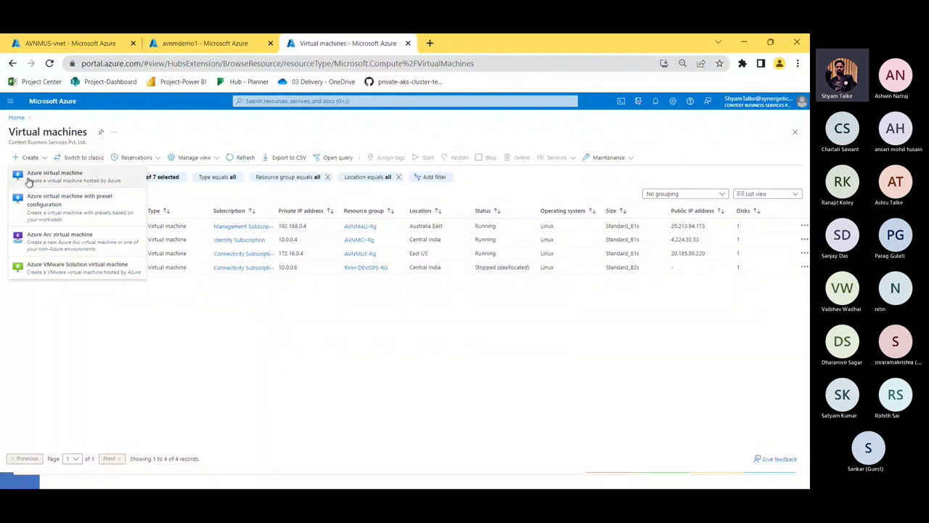
click(28, 179)
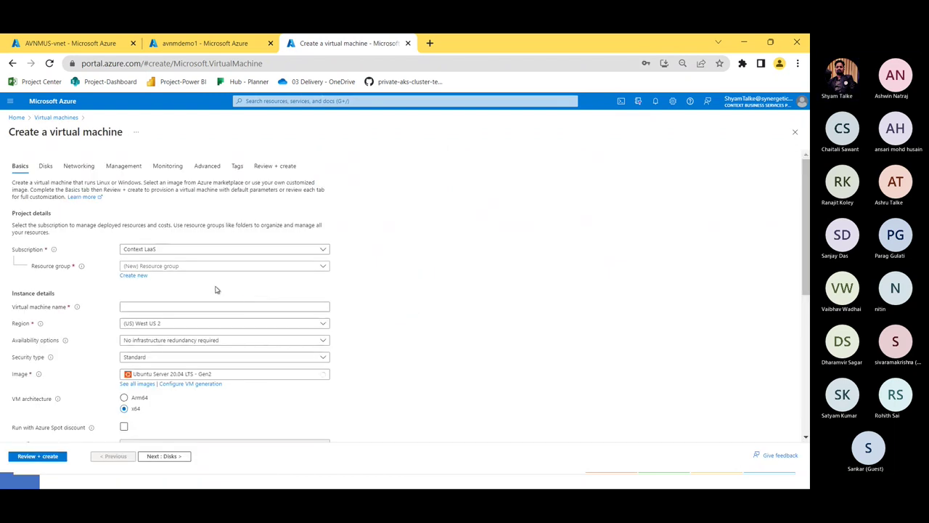
click(177, 252)
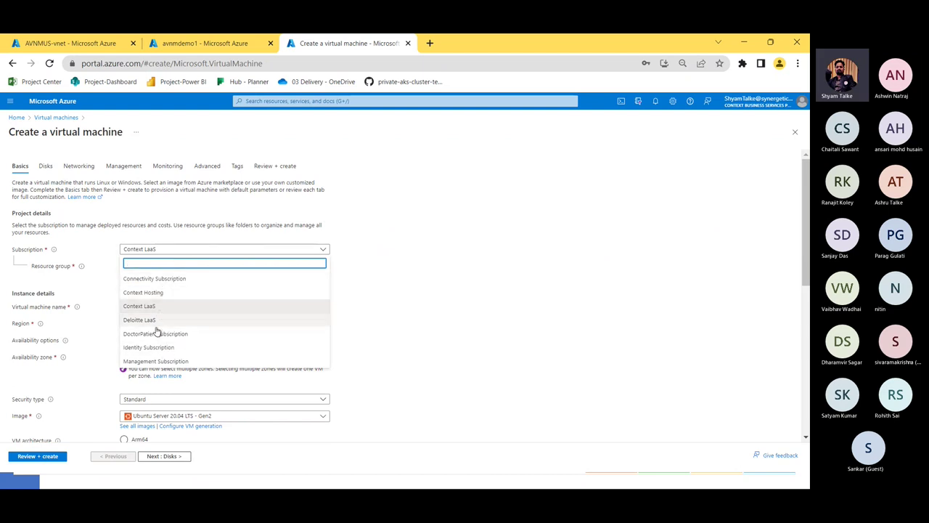
- Choose Identity Subscription and create a new resource group named avnmwidemo-rg
click(153, 348)
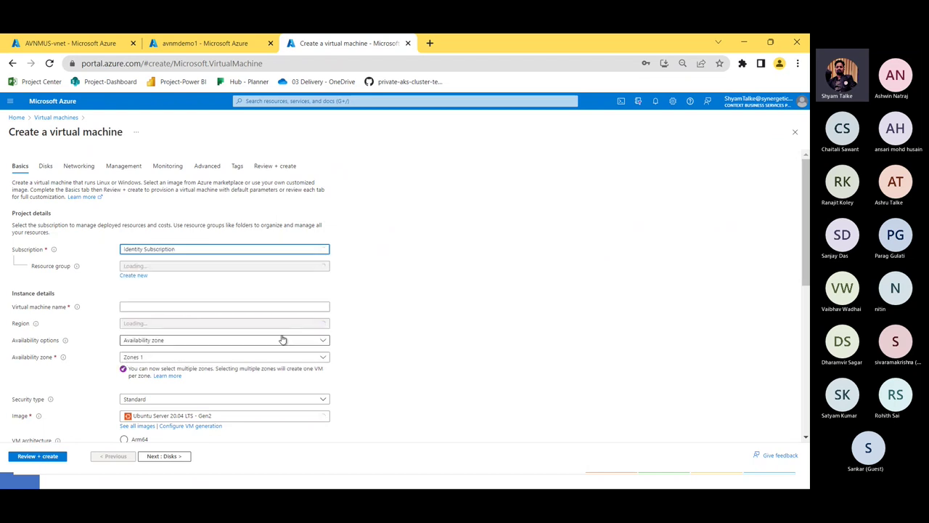
click(134, 276)
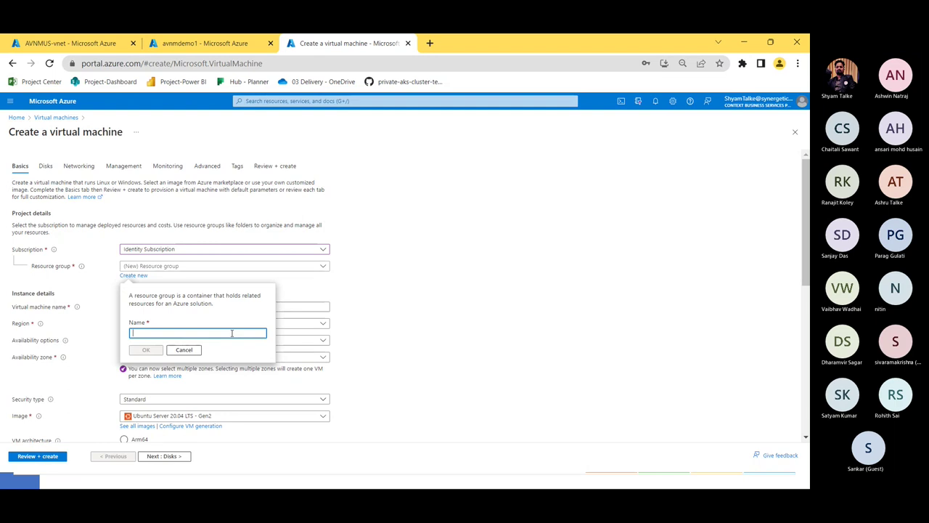
text(avnmwi)
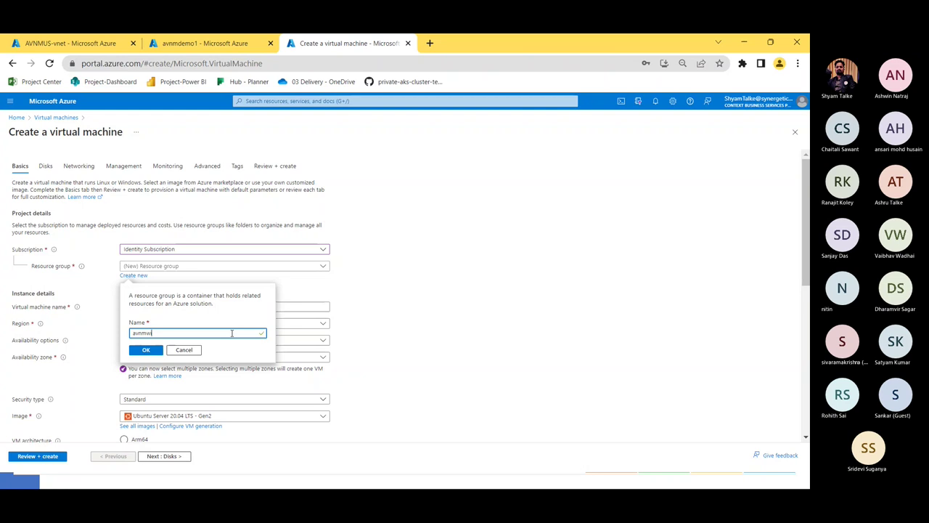
text(emo-rg)
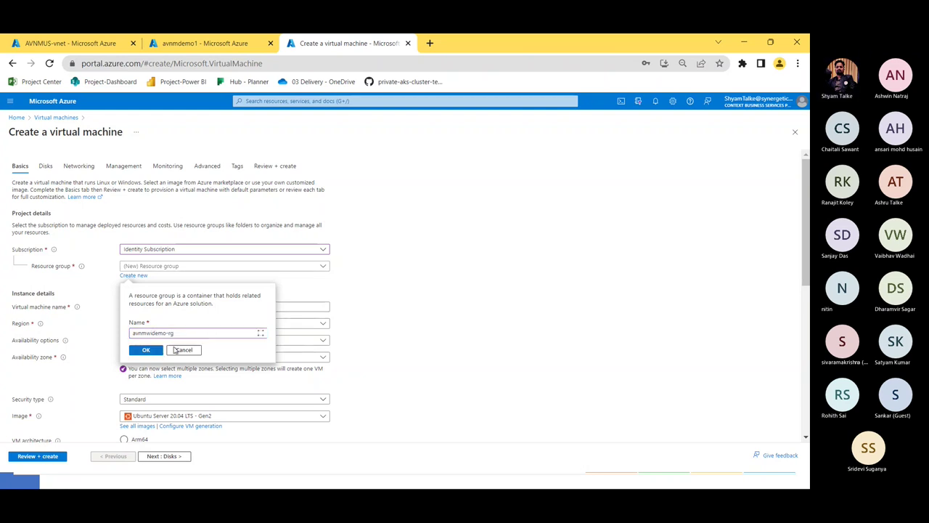
click(154, 352)
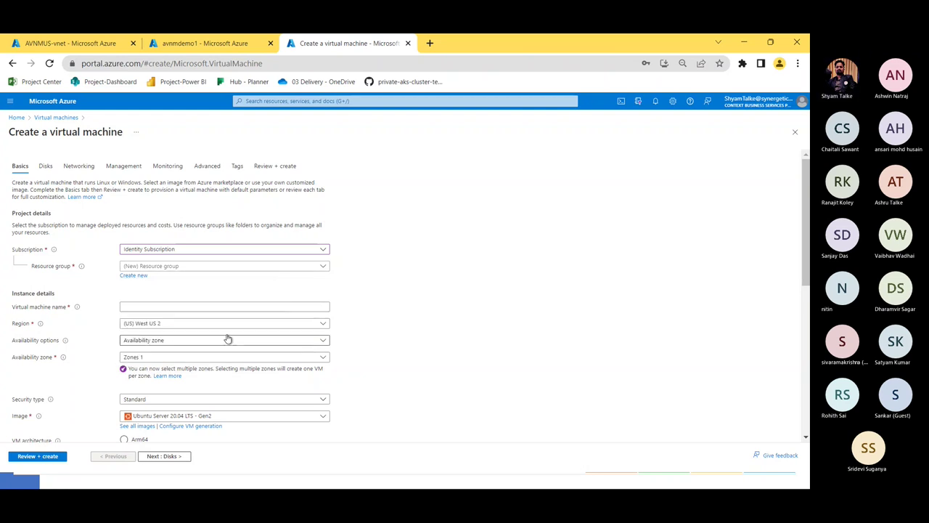
- Name the virtual machine avnmwidemovm
click(156, 305)
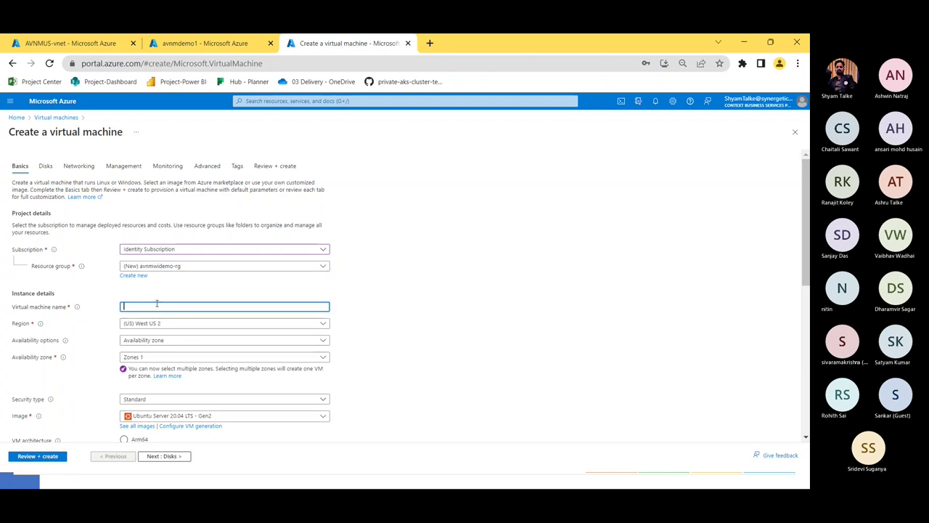
text(avn)
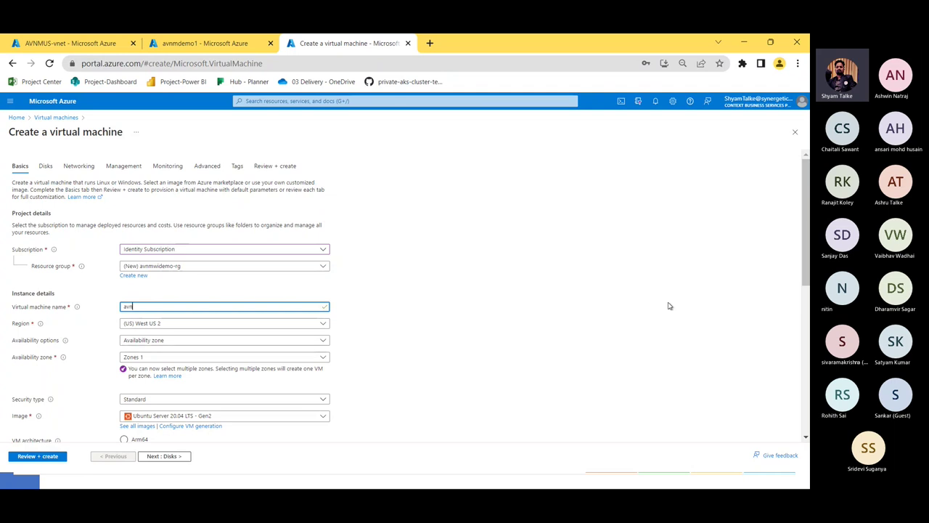
text(md)
key(BackSpace)
text(widemovm)
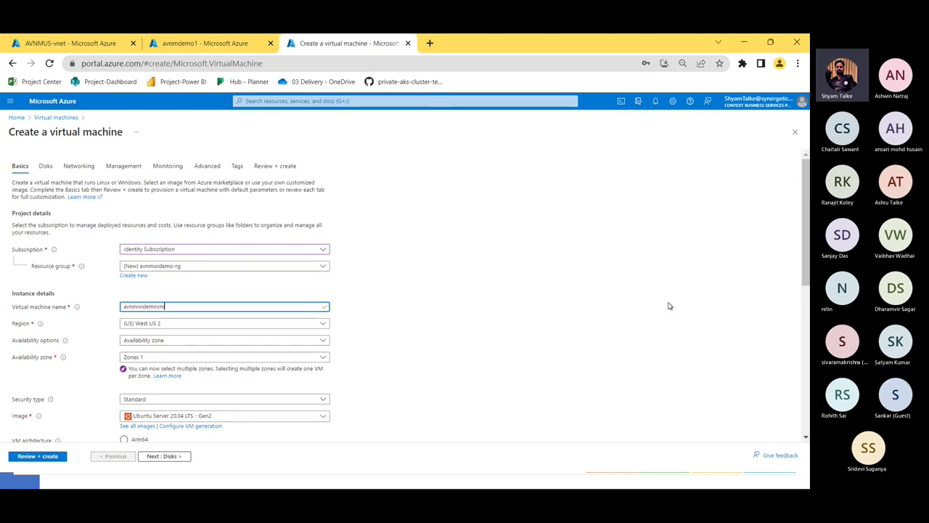
click(411, 343)
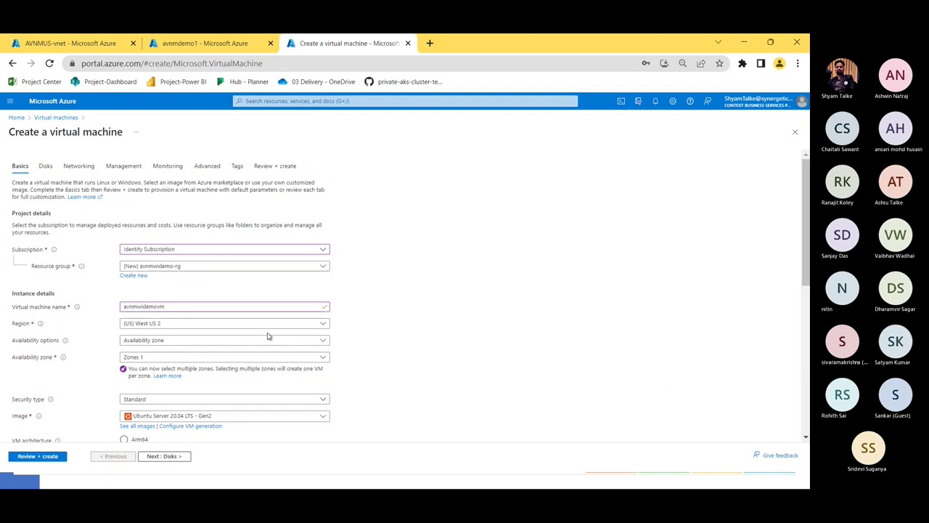
- Set the region to (Asia Pacific) West India, leaving availability and image options unchanged
click(266, 324)
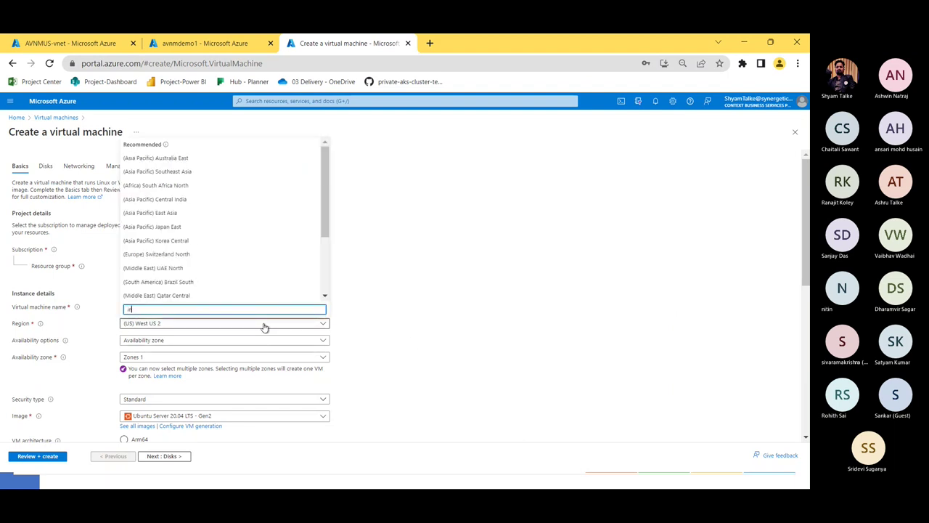
text(indi)
click(217, 298)
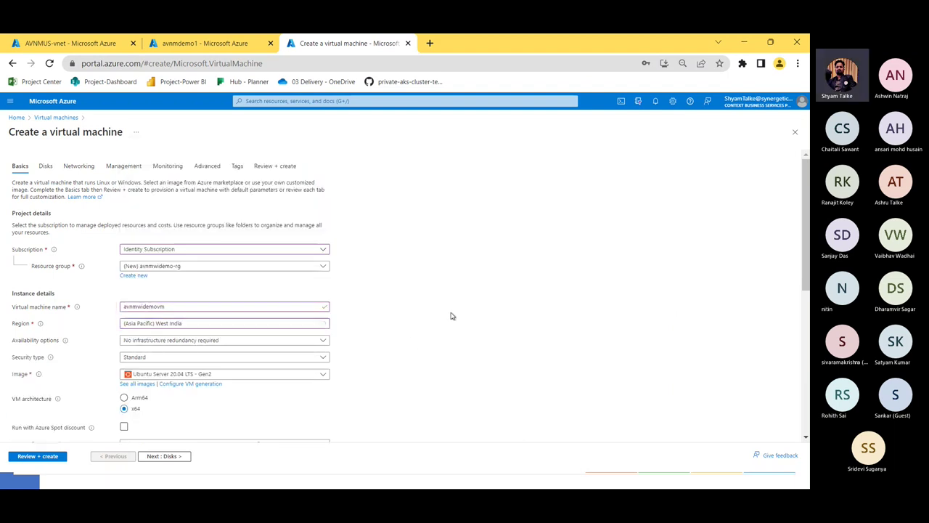
scroll(433, 331, down, 3)
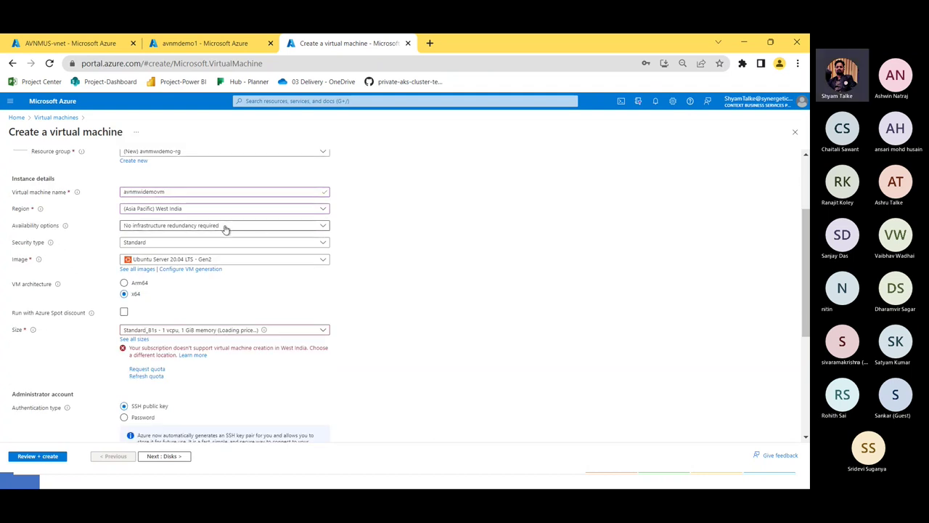
click(225, 227)
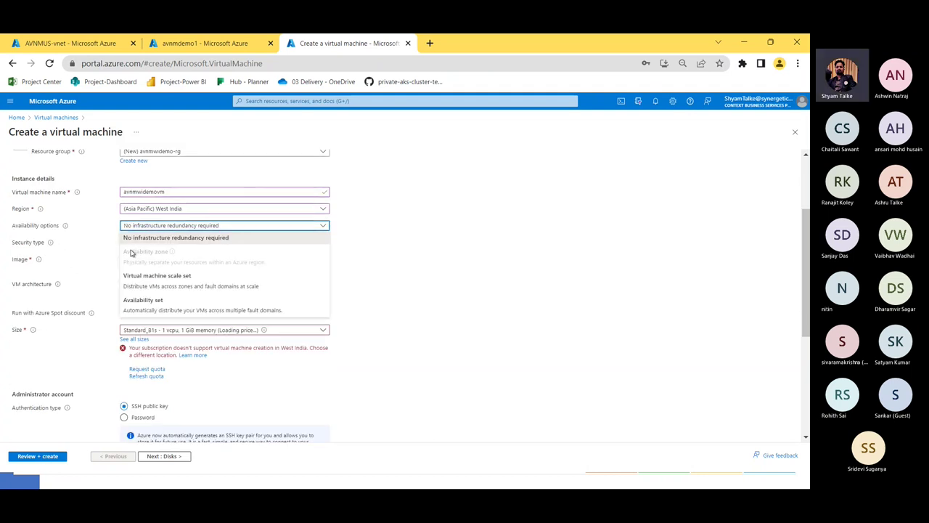
click(506, 259)
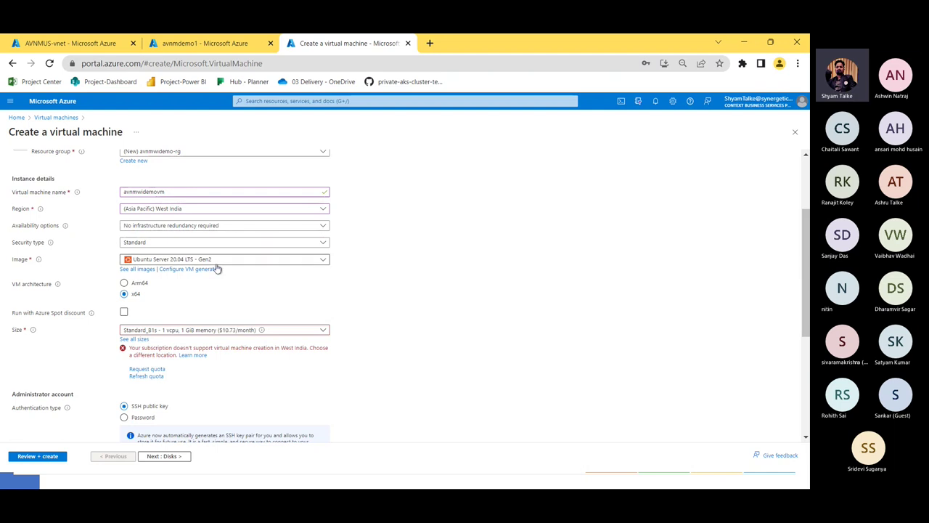
click(188, 261)
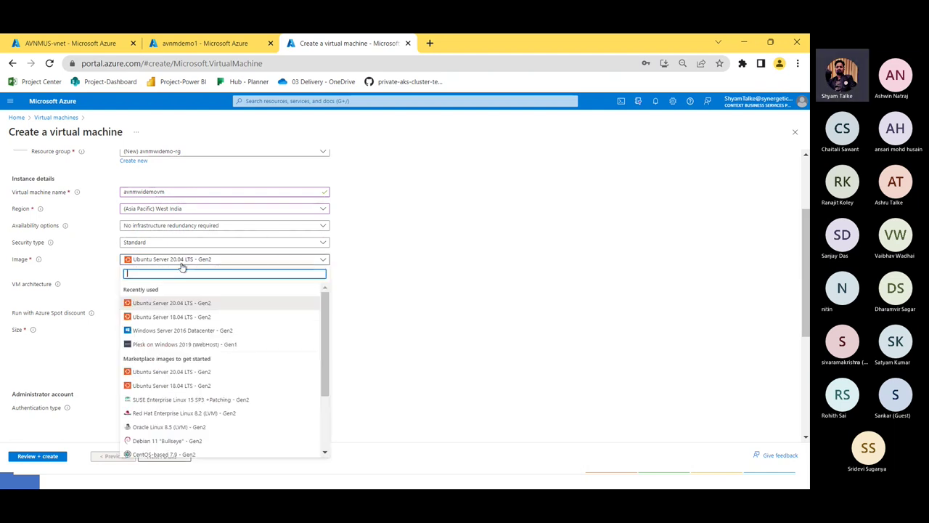
click(470, 281)
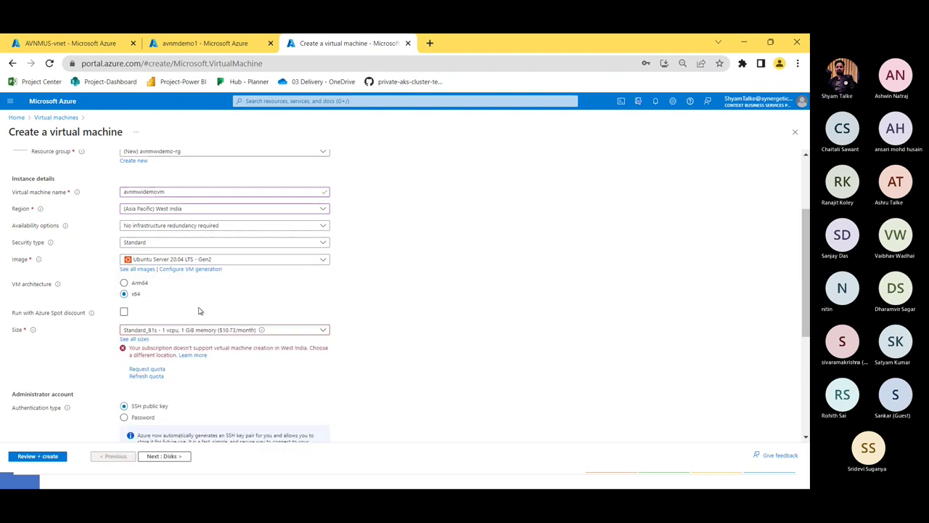
scroll(198, 311, down, 1)
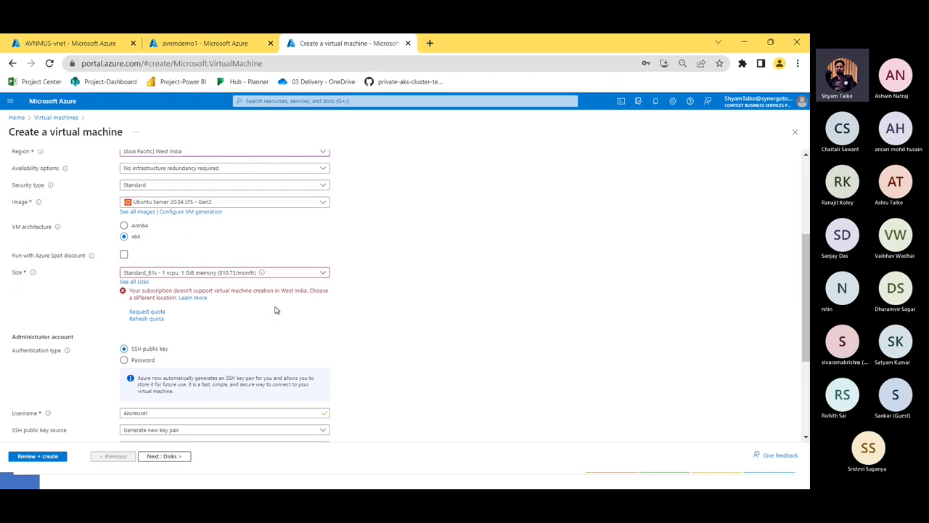
scroll(275, 310, up, 3)
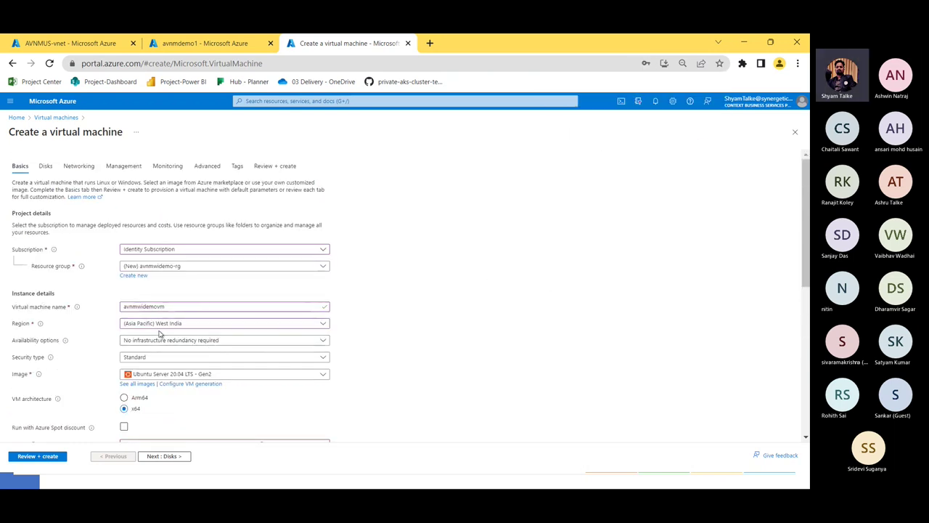
scroll(181, 293, down, 1)
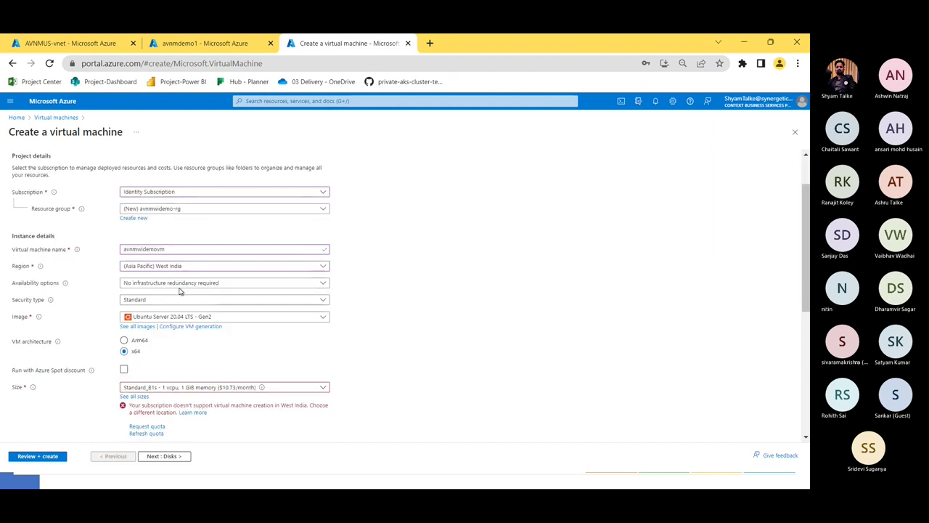
- Rename the new resource group to avnmsidemo-rg and the VM to avnmsidemovm
click(142, 220)
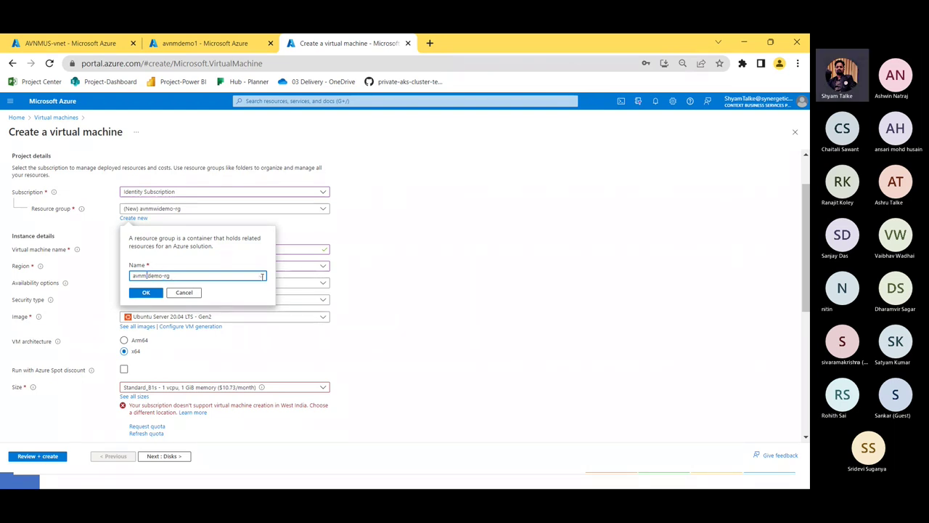
key(Delete)
text(si)
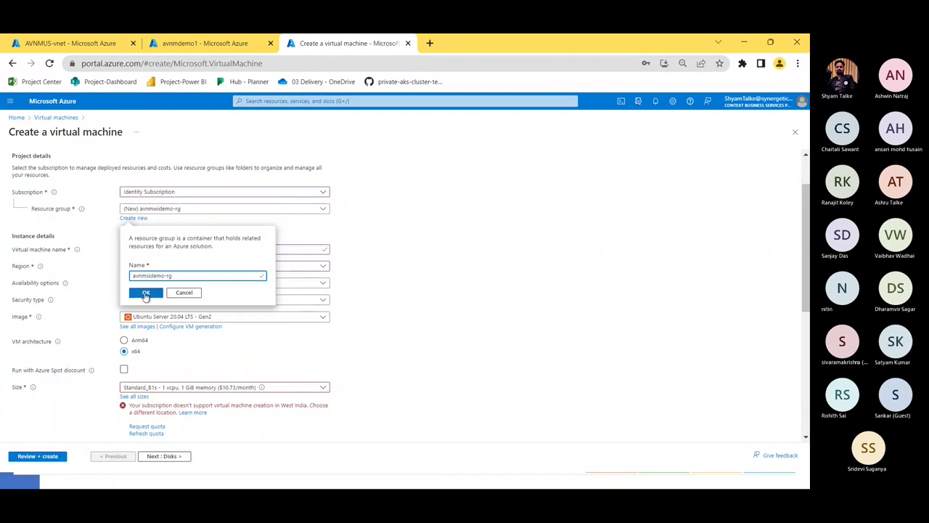
click(146, 293)
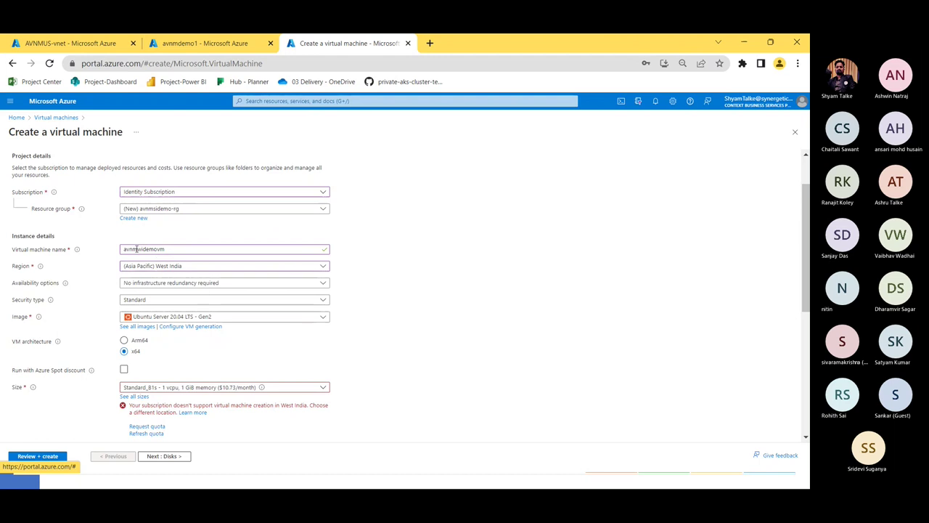
click(136, 249)
text(s)
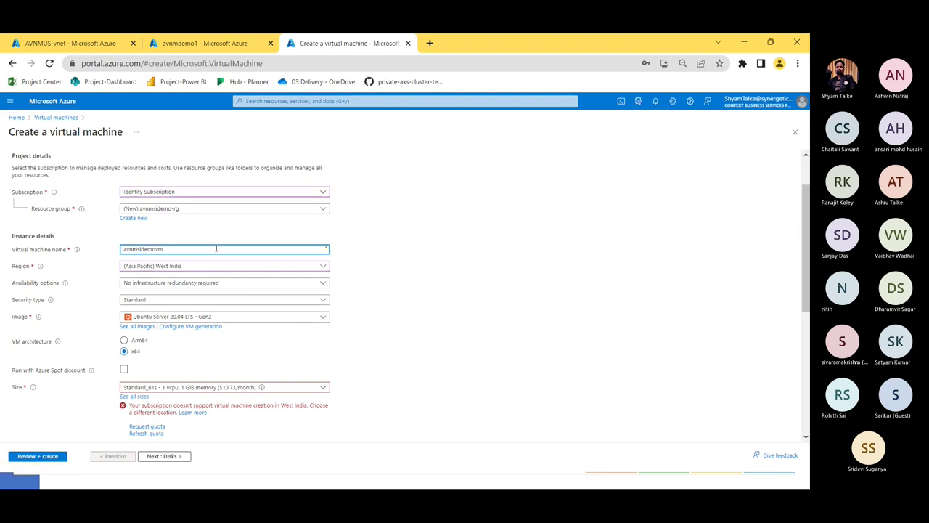
click(467, 282)
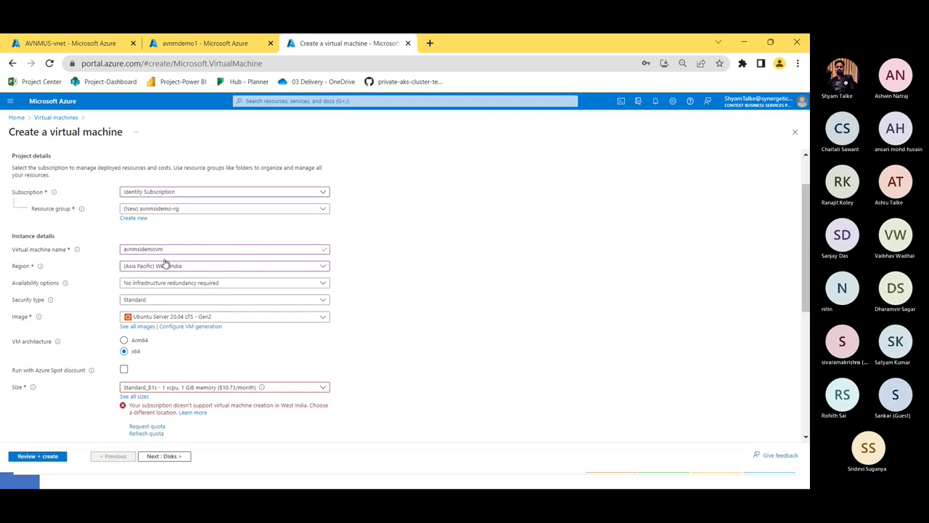
click(136, 249)
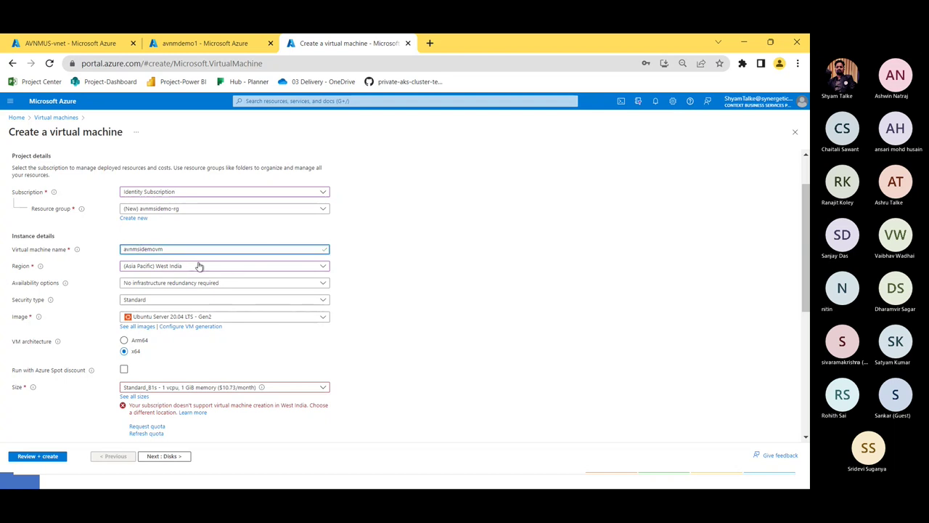
scroll(307, 291, down, 2)
scroll(222, 228, up, 1)
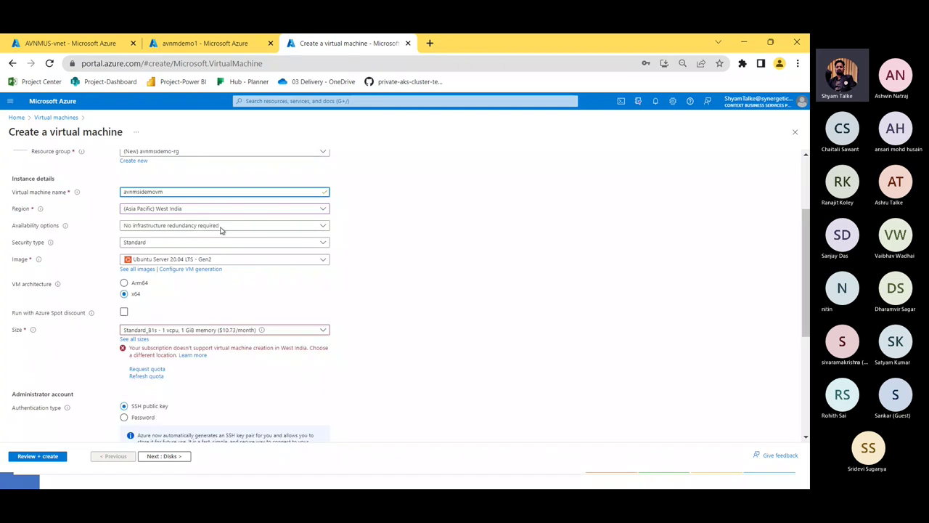
- Change the region to (Asia Pacific) South India via an 'ind' search
click(205, 209)
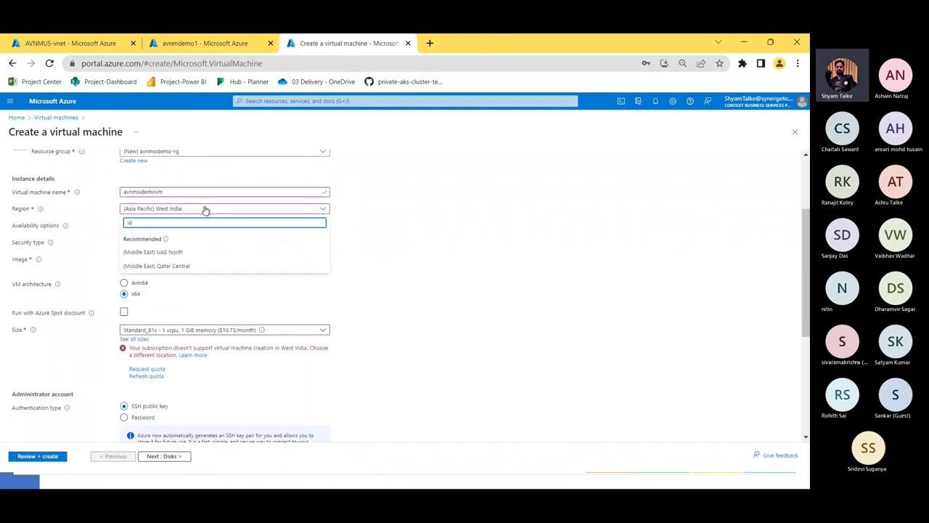
text(ind)
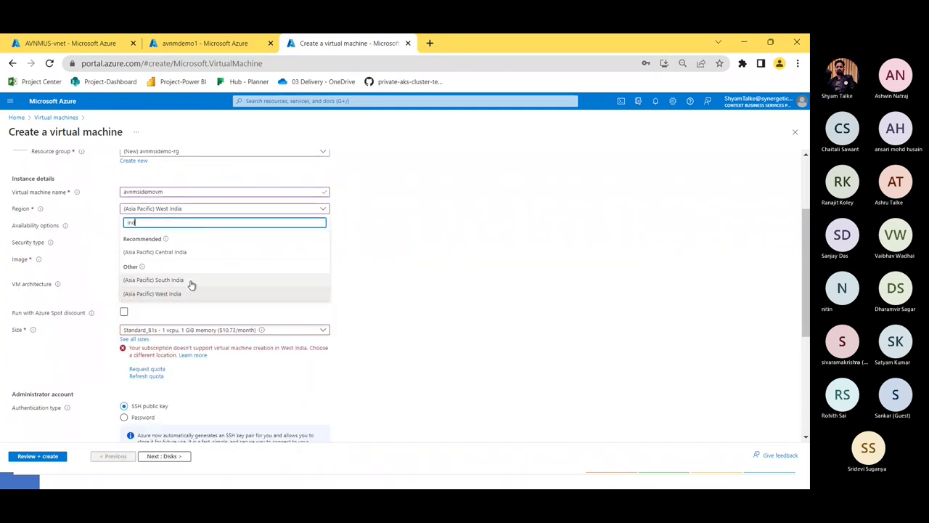
click(255, 280)
scroll(372, 309, down, 1)
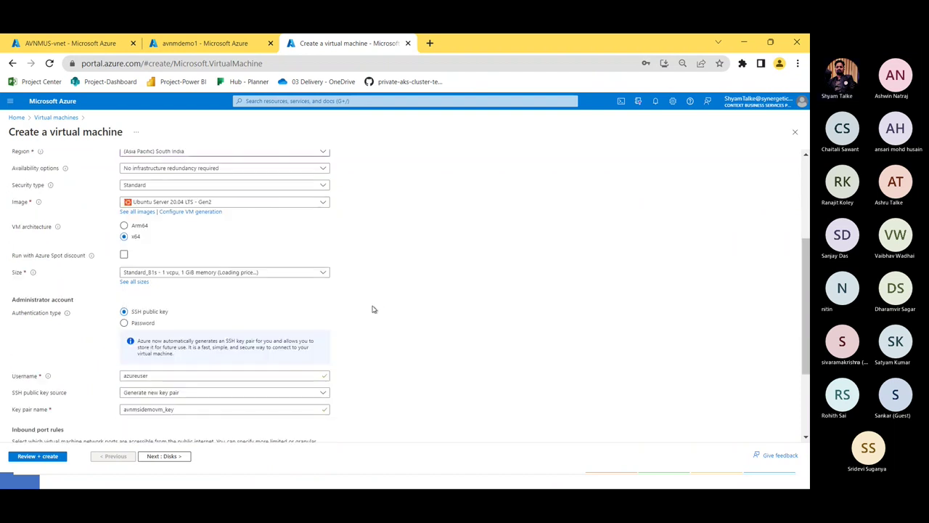
scroll(226, 299, down, 1)
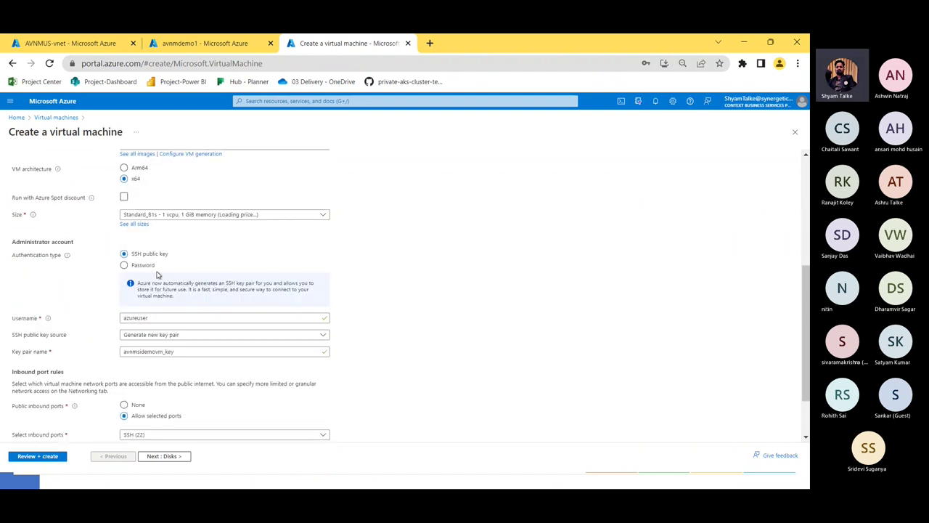
- Use password authentication and enter the administrator username, password and confirmation
click(149, 267)
click(213, 283)
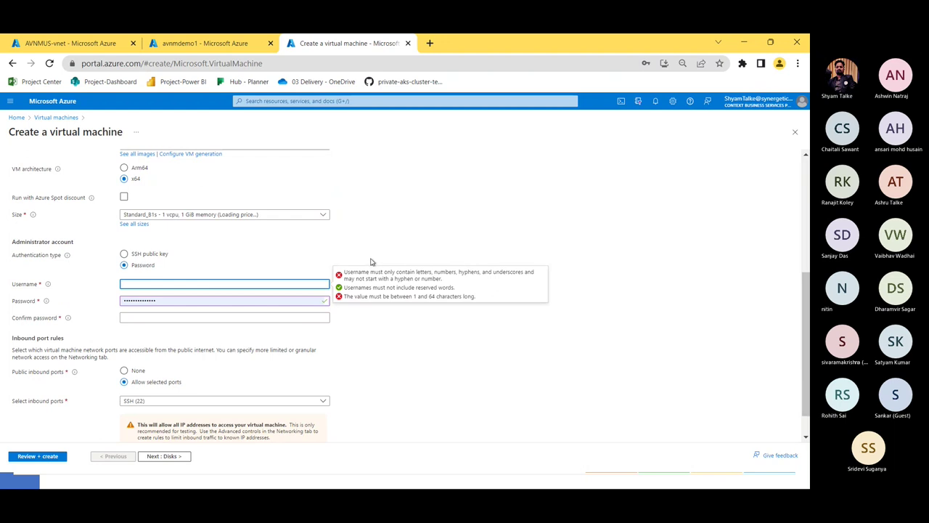
text(testac)
click(228, 317)
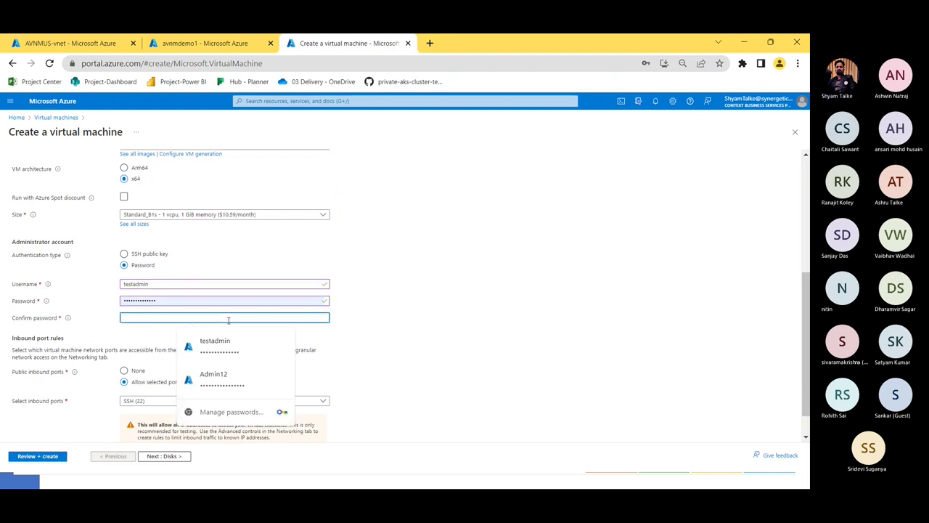
click(228, 343)
scroll(363, 320, down, 1)
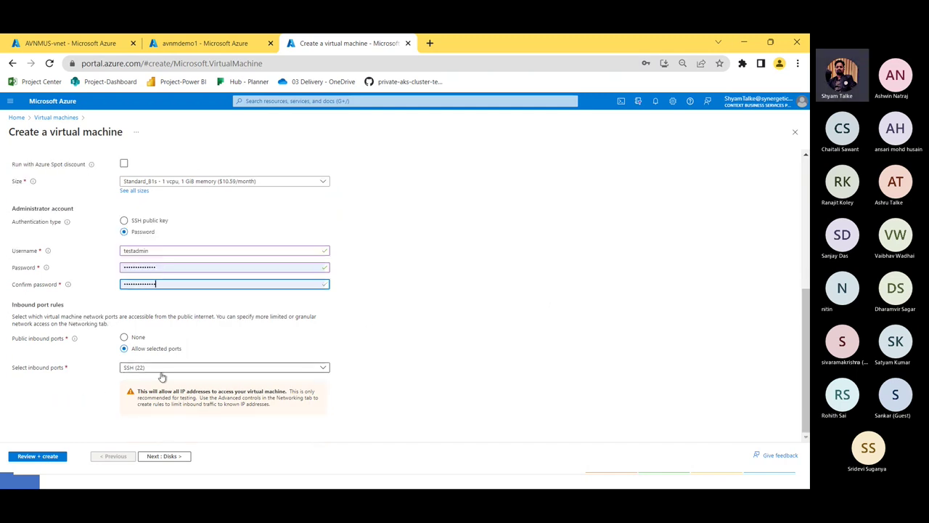
- On the Disks tab, set the OS disk type to Standard HDD
click(169, 457)
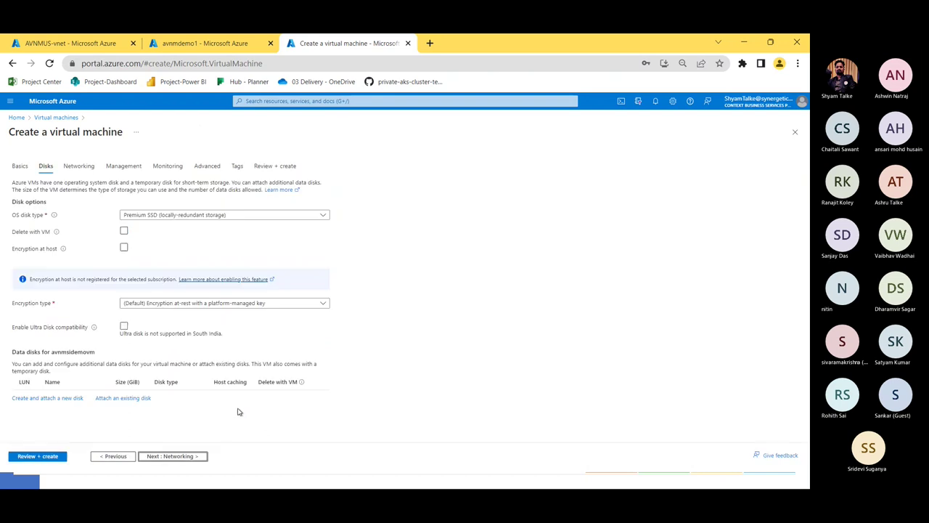
click(186, 218)
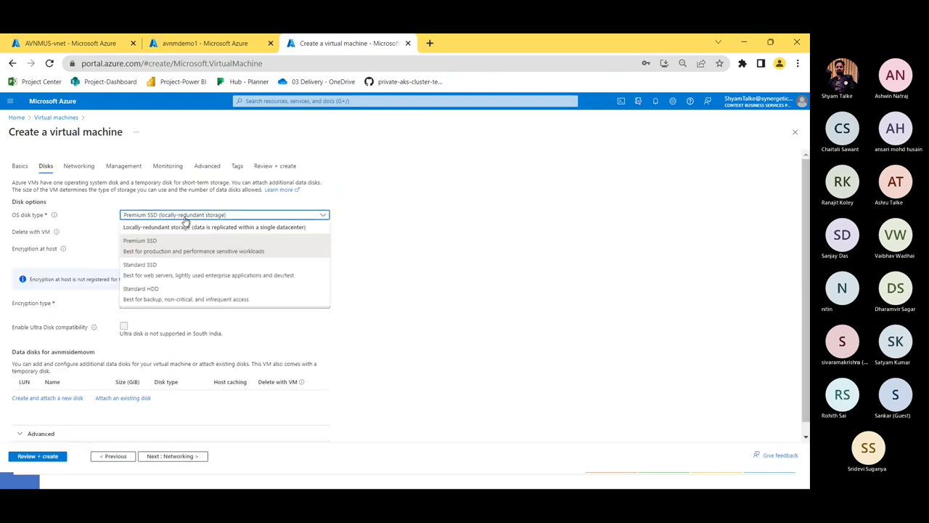
click(174, 300)
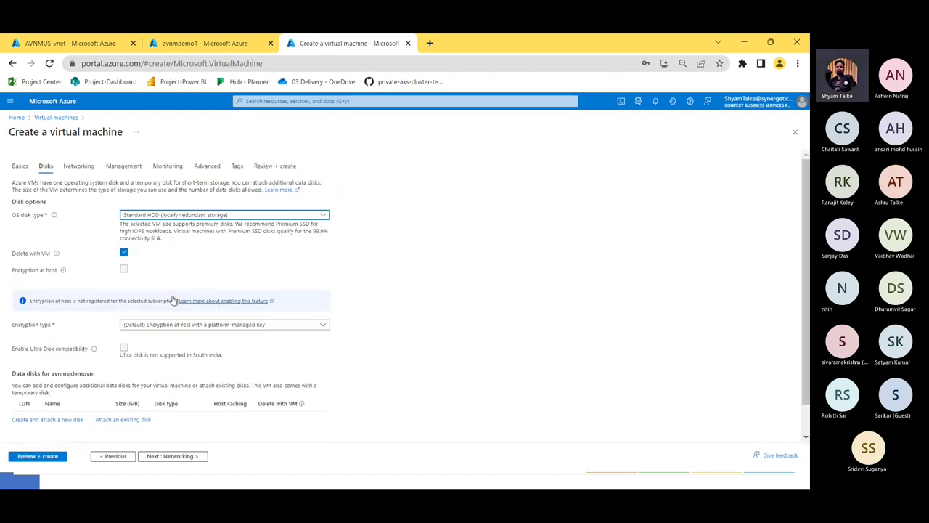
scroll(373, 291, down, 1)
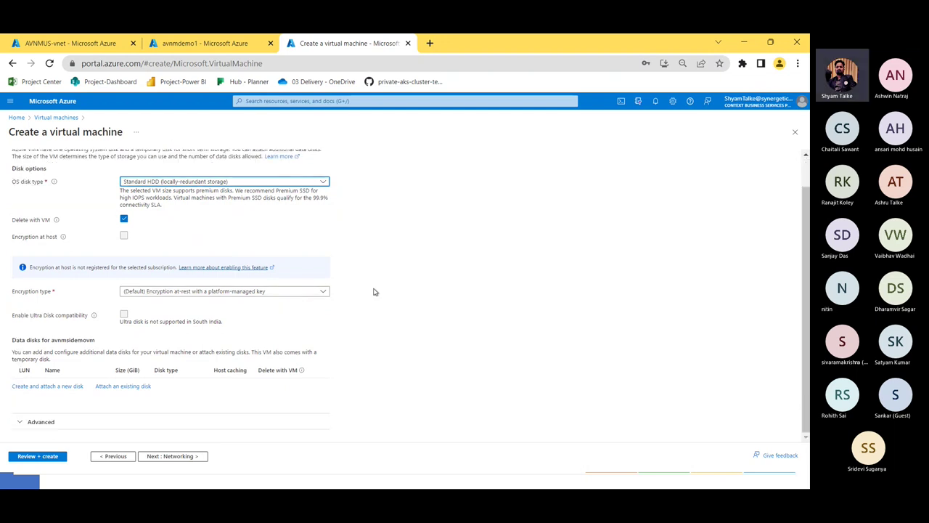
- On Networking, create virtual network avnmsidemo-vnet and change its address space from /16 to 10.1.0.0/24
click(198, 455)
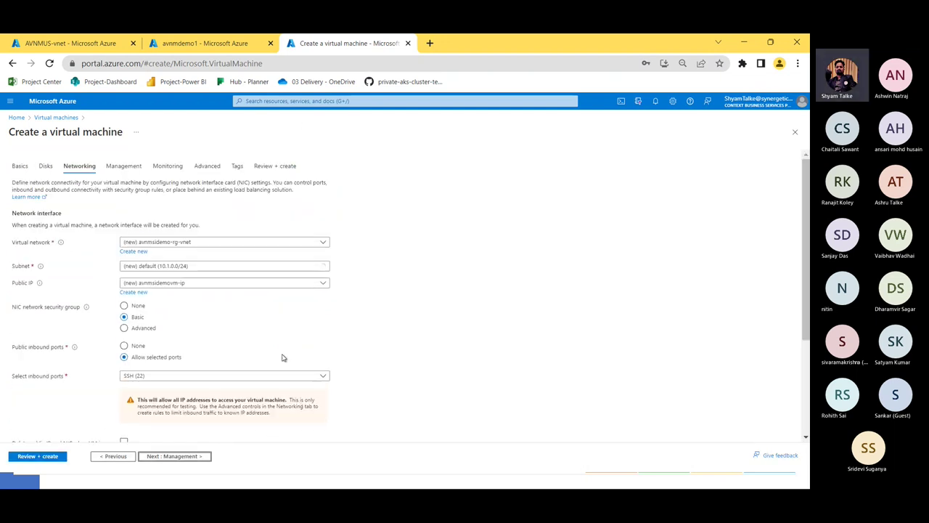
click(143, 252)
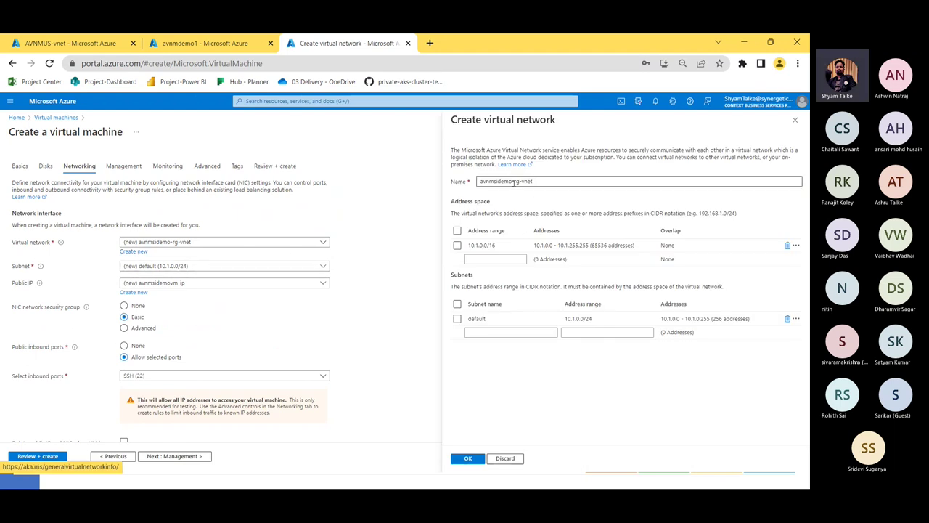
drag(514, 182, 522, 181)
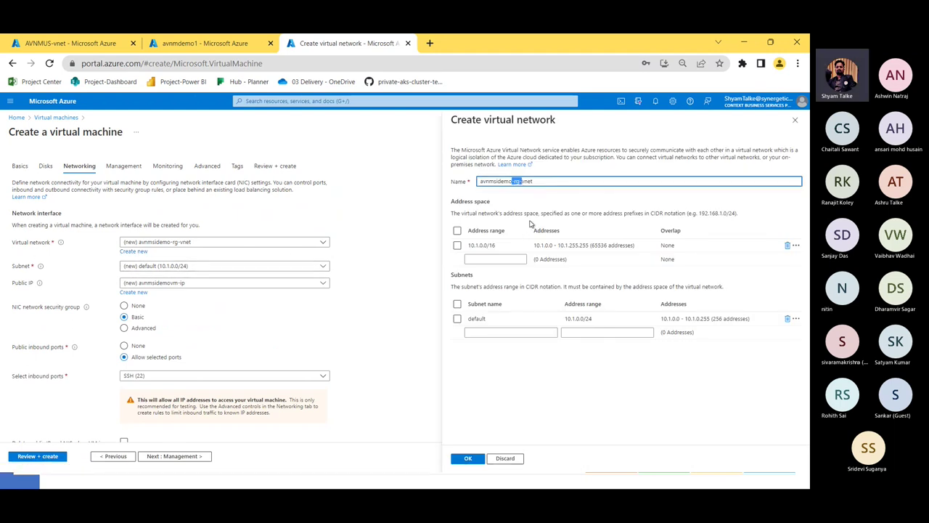
key(BackSpace)
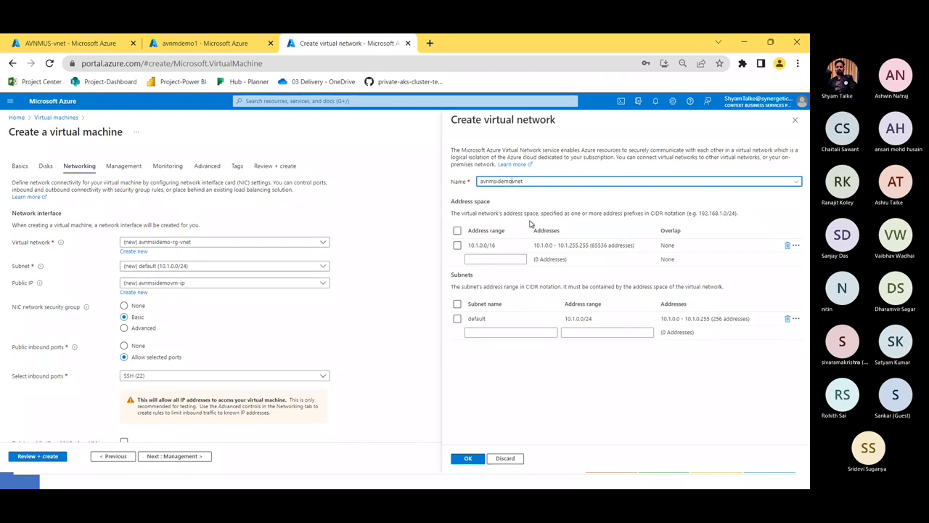
text(-)
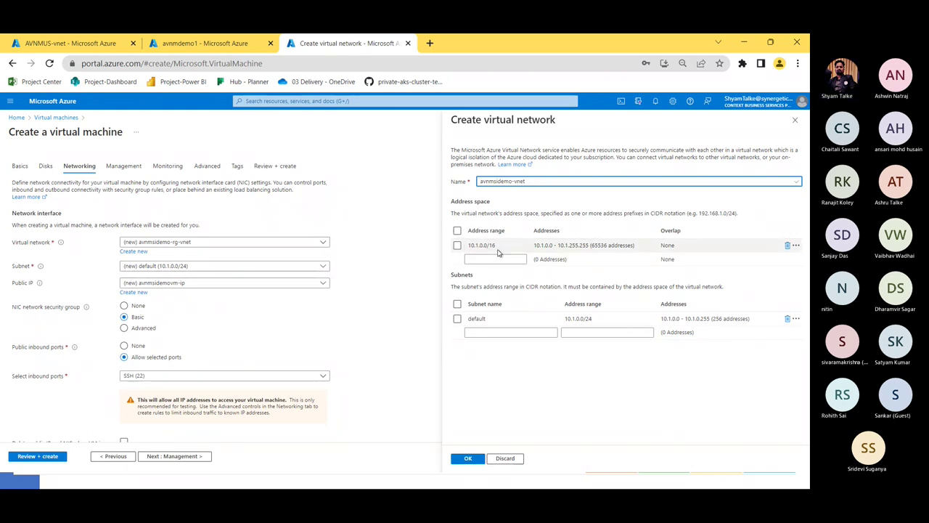
click(500, 246)
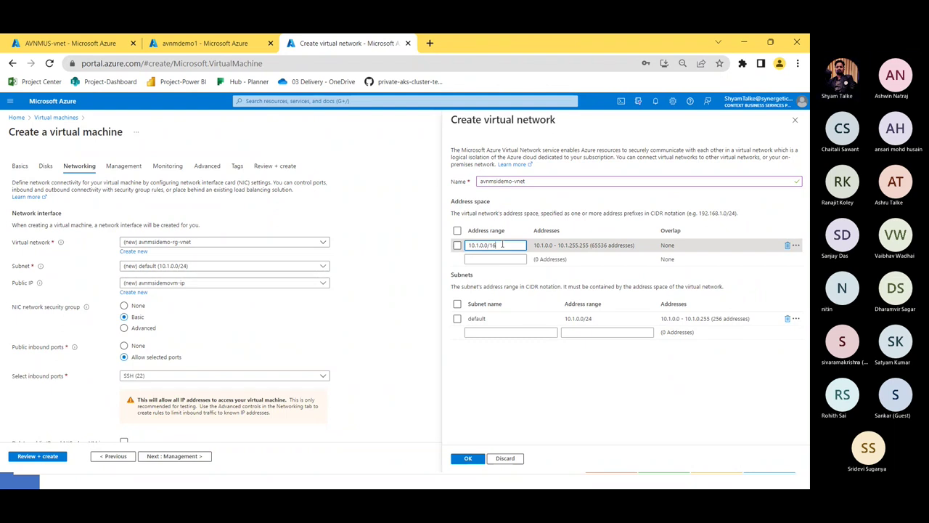
key(BackSpace)
key(BackSpace)
text(24)
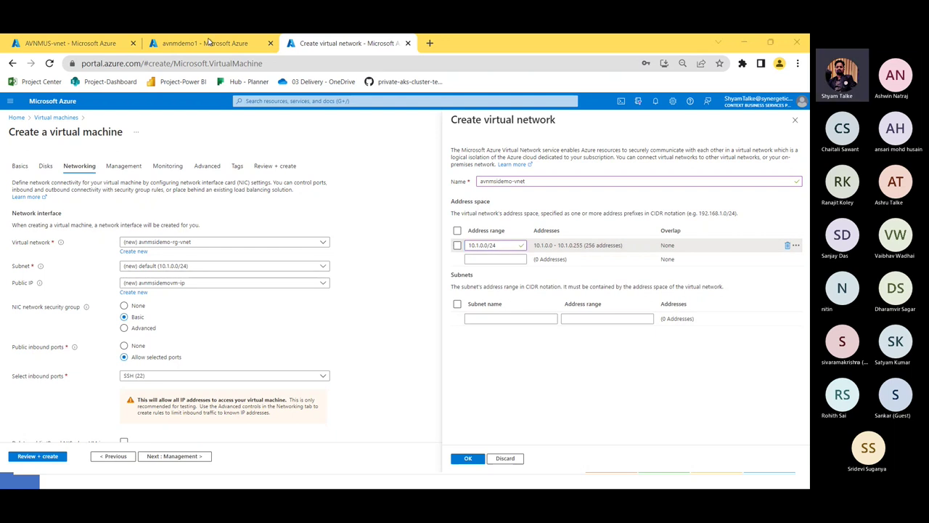
click(167, 45)
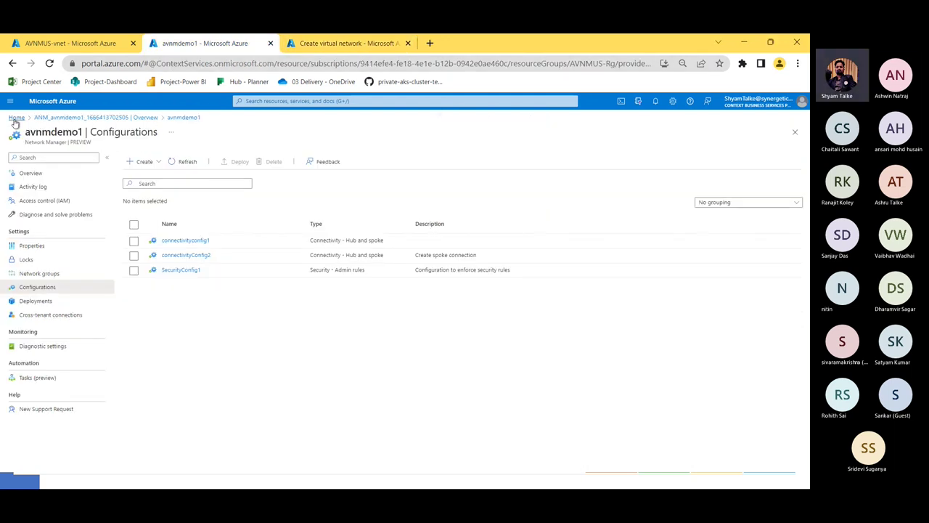
click(49, 45)
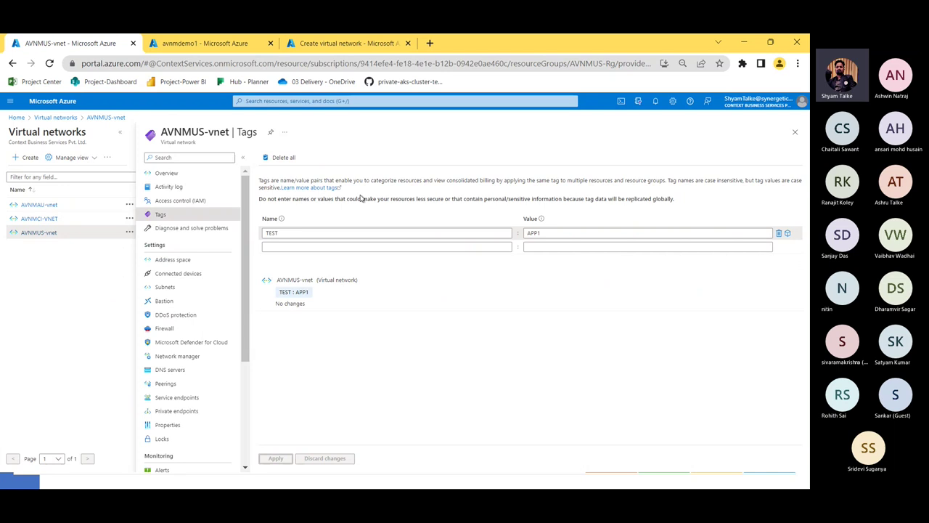
click(795, 131)
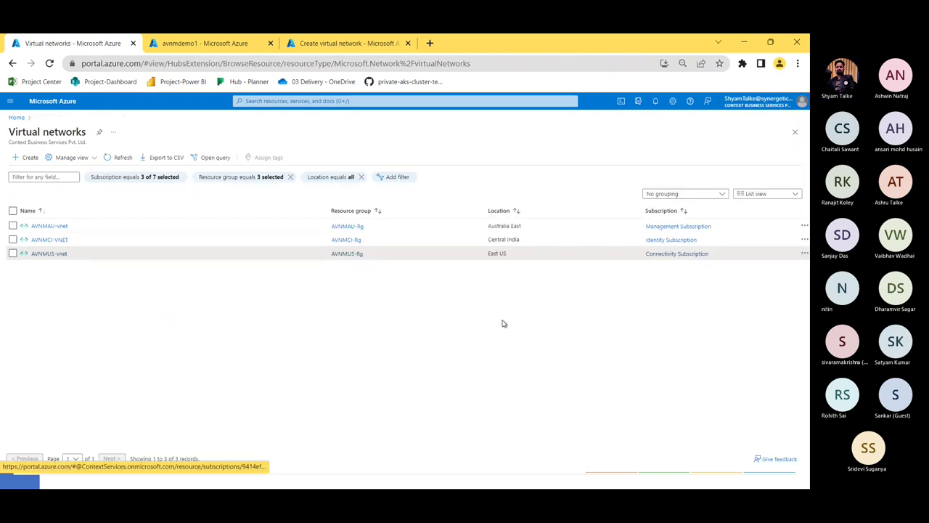
click(40, 225)
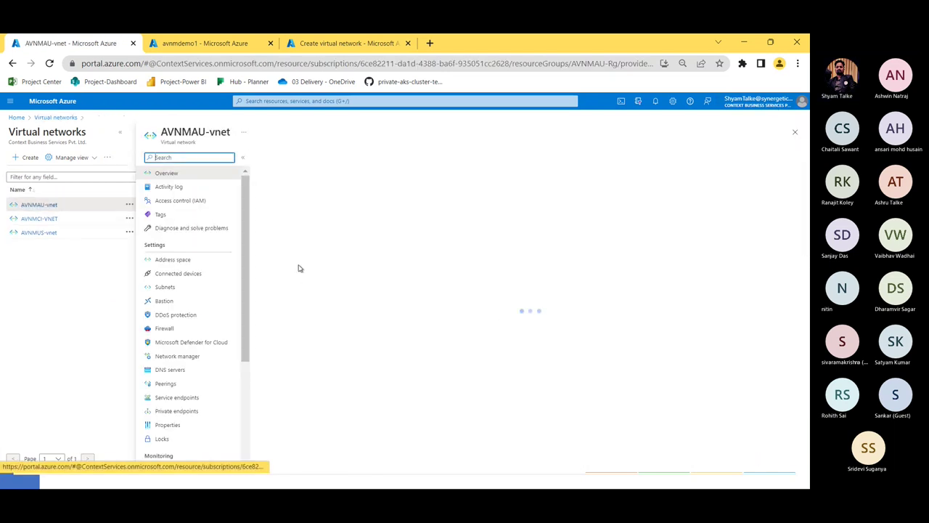
click(238, 260)
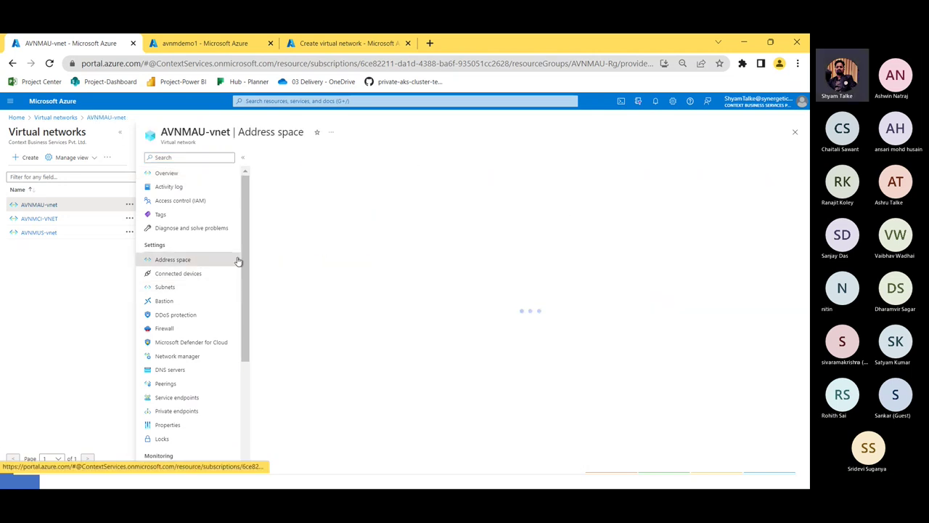
click(40, 220)
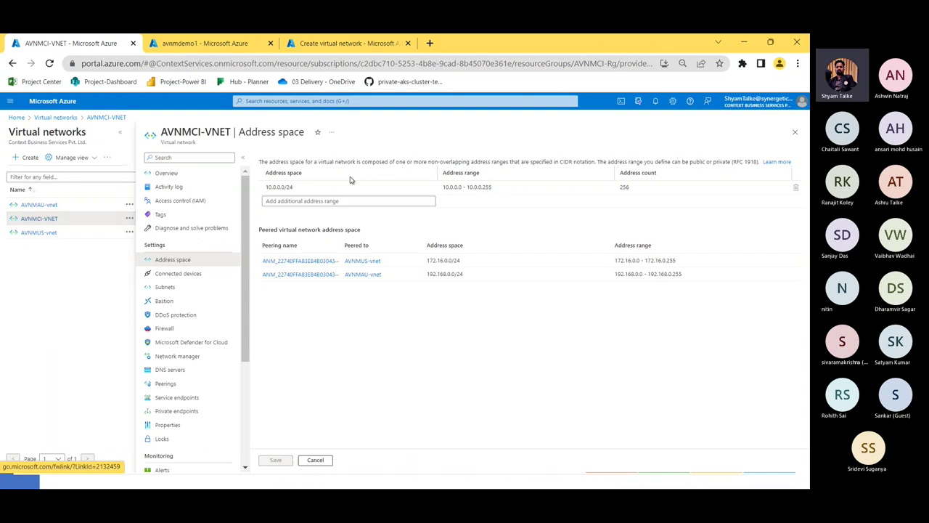
click(54, 233)
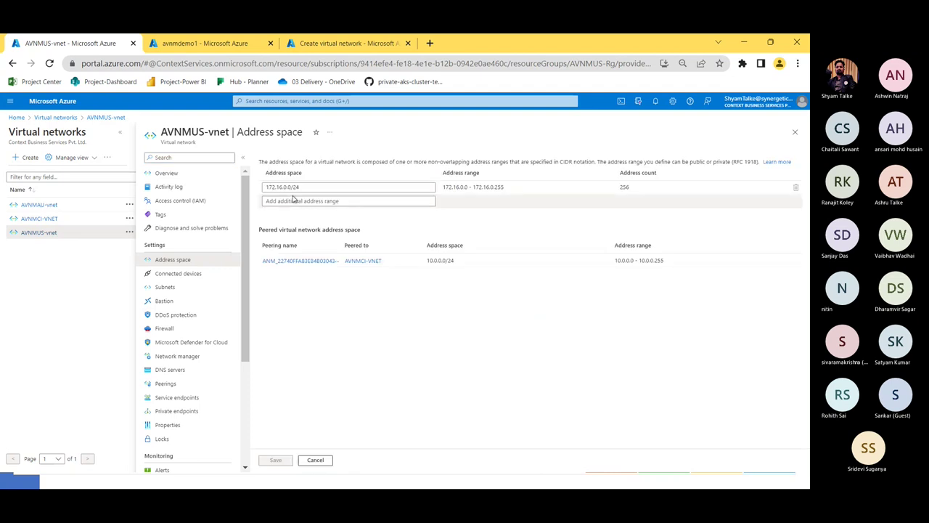
click(341, 43)
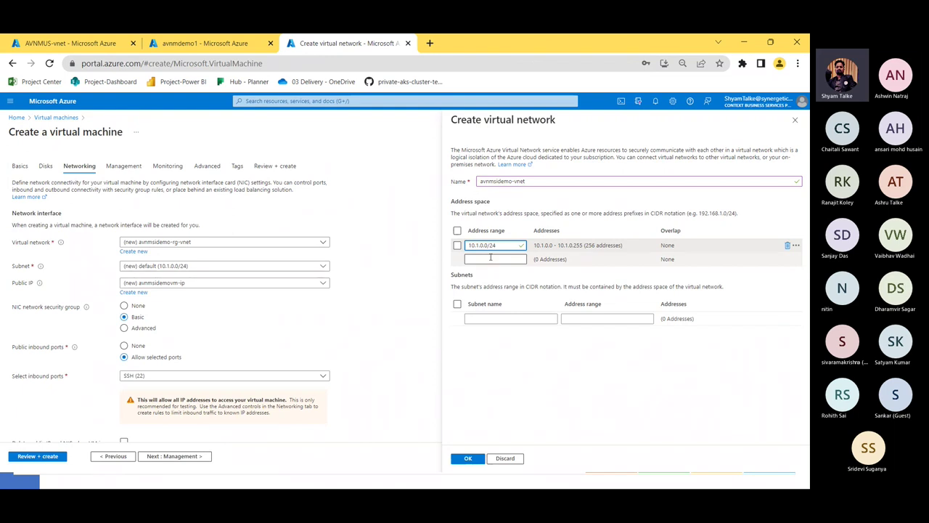
- Add subnet snet1 with range 10.1.0.0/25 to avnmsidemo-vnet and confirm with OK
click(497, 318)
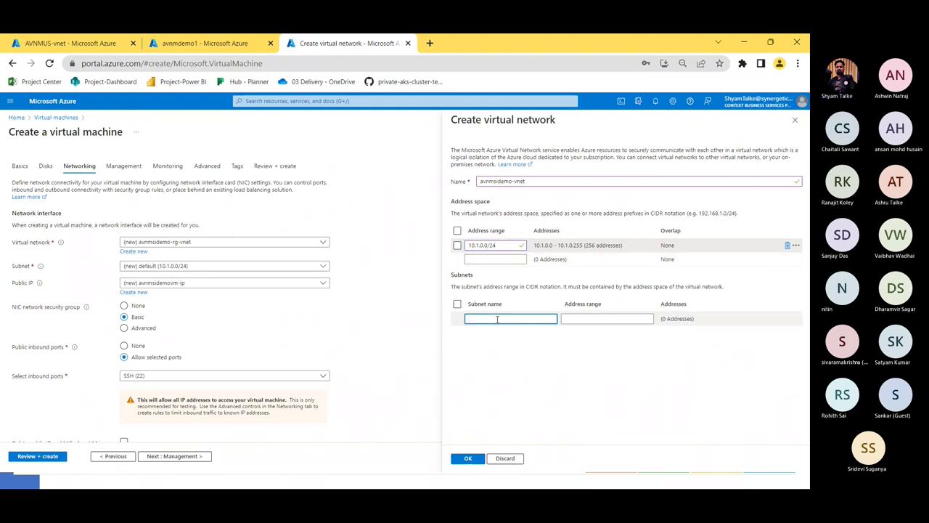
text(snet1)
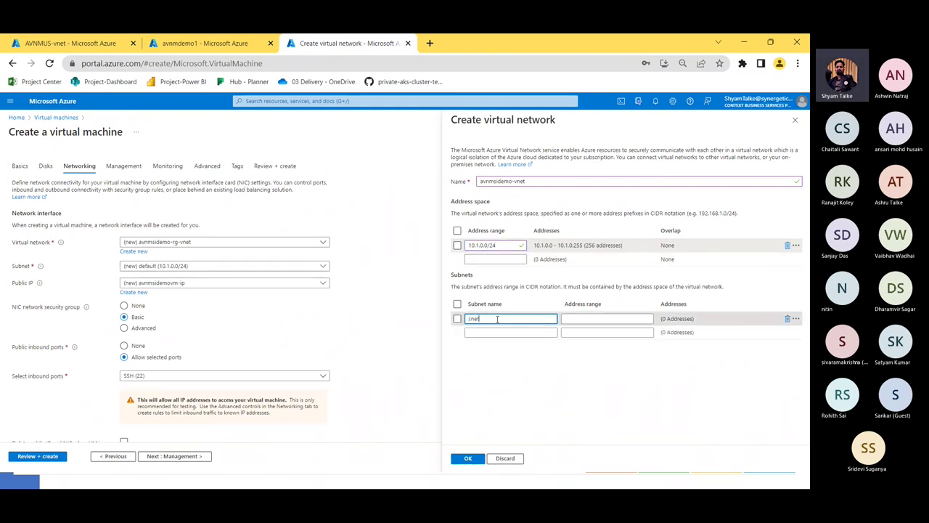
click(607, 318)
drag(517, 245, 427, 250)
key(ctrl+c)
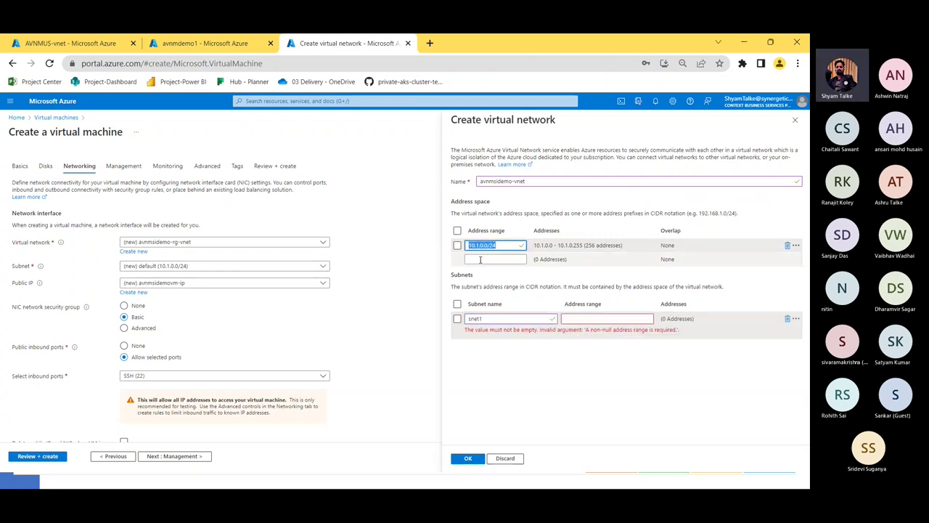
click(605, 318)
key(ctrl+v)
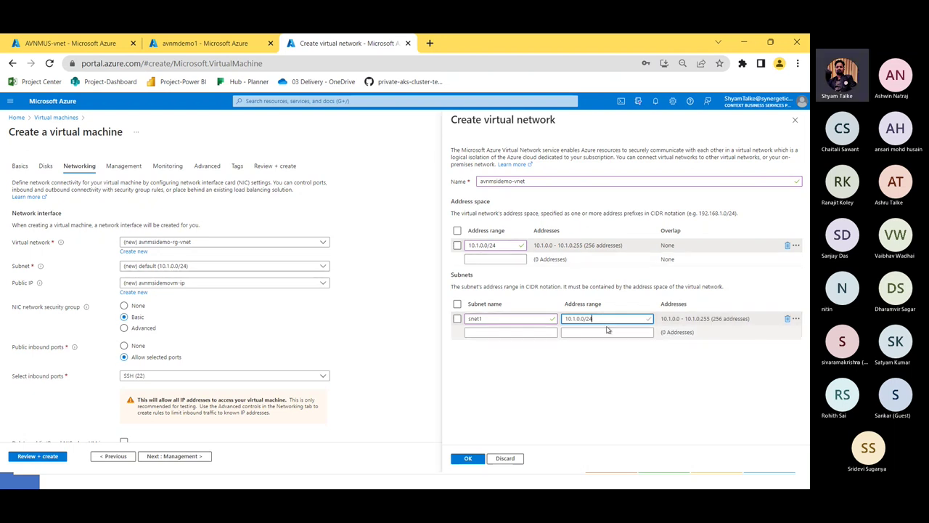
drag(597, 318, 566, 318)
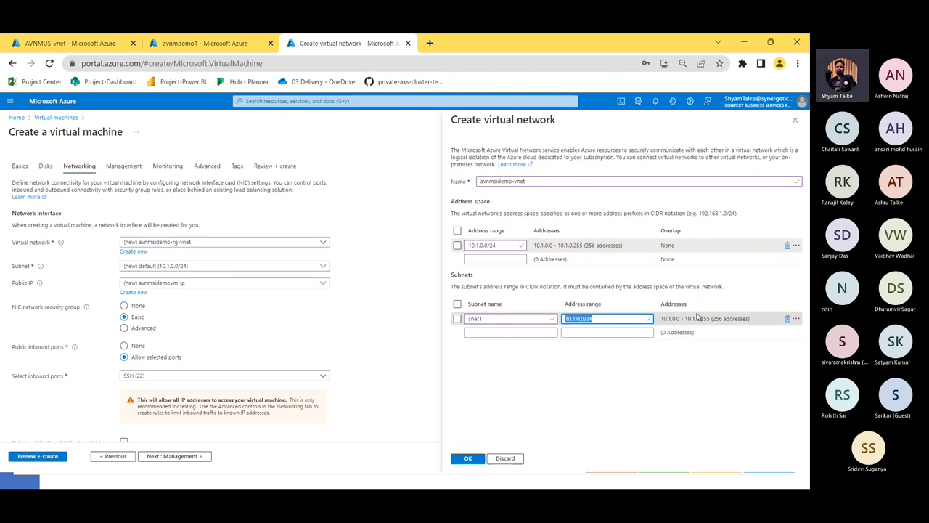
click(625, 319)
key(BackSpace)
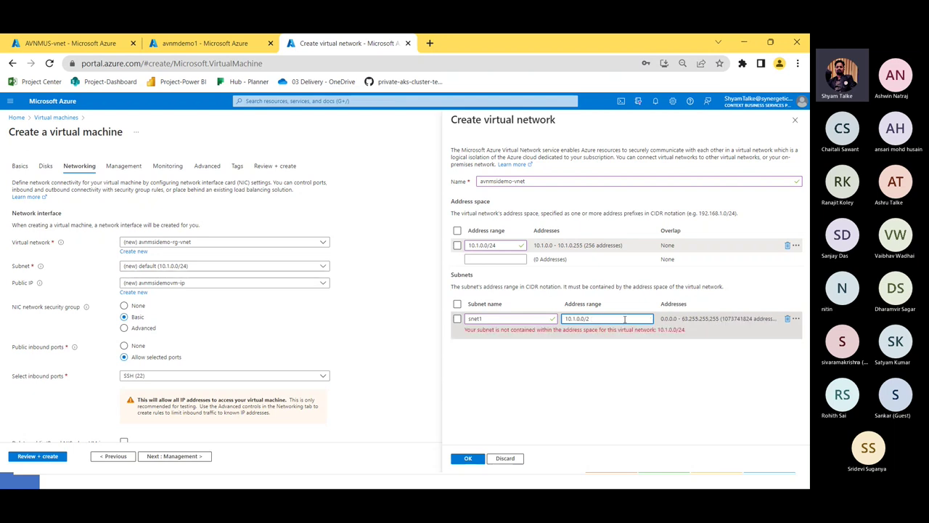
text(5)
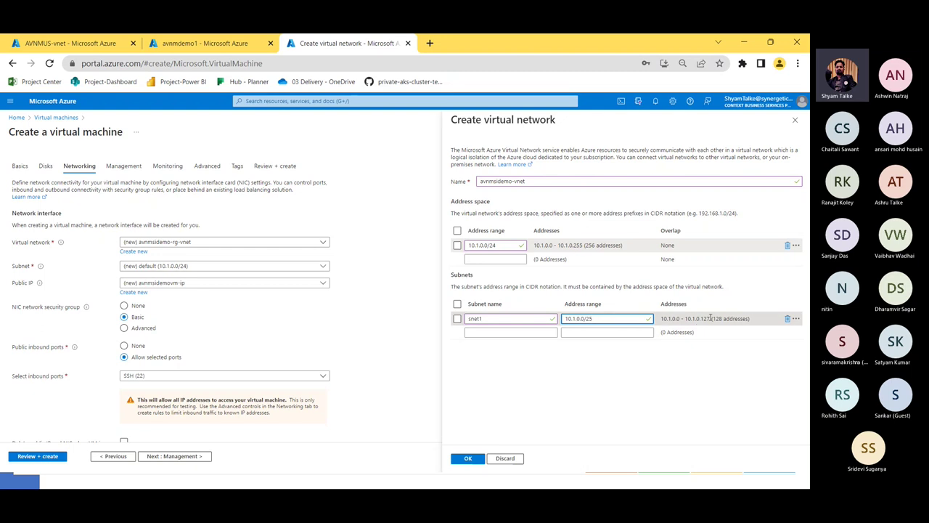
click(471, 460)
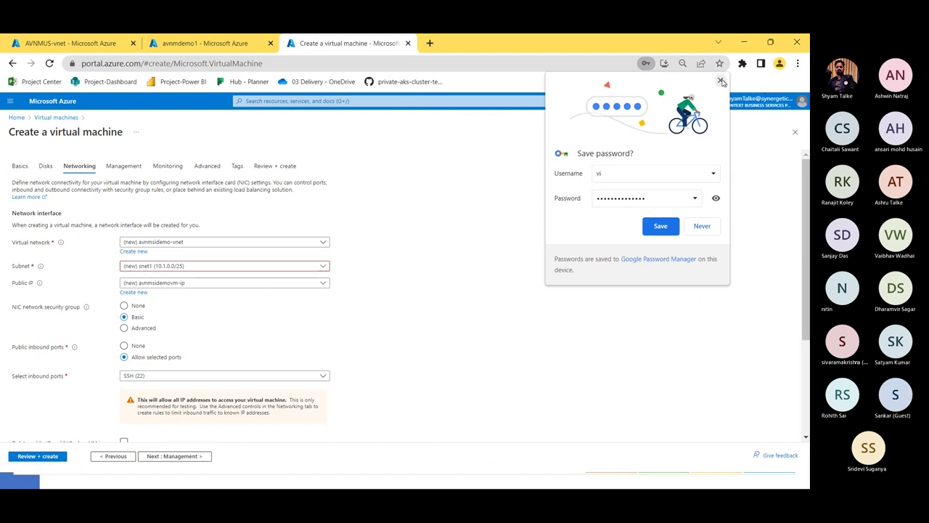
- Dismiss the save-password prompt and have the public IP and NIC deleted with the VM
click(438, 316)
scroll(439, 316, down, 2)
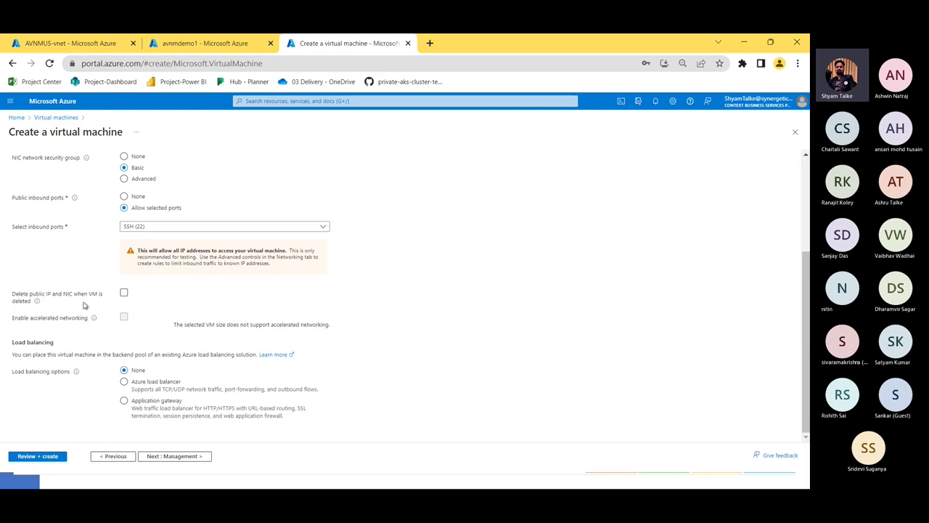
click(125, 294)
- Leave Management settings as they are and set Boot diagnostics to Disable, continuing to Advanced
click(172, 456)
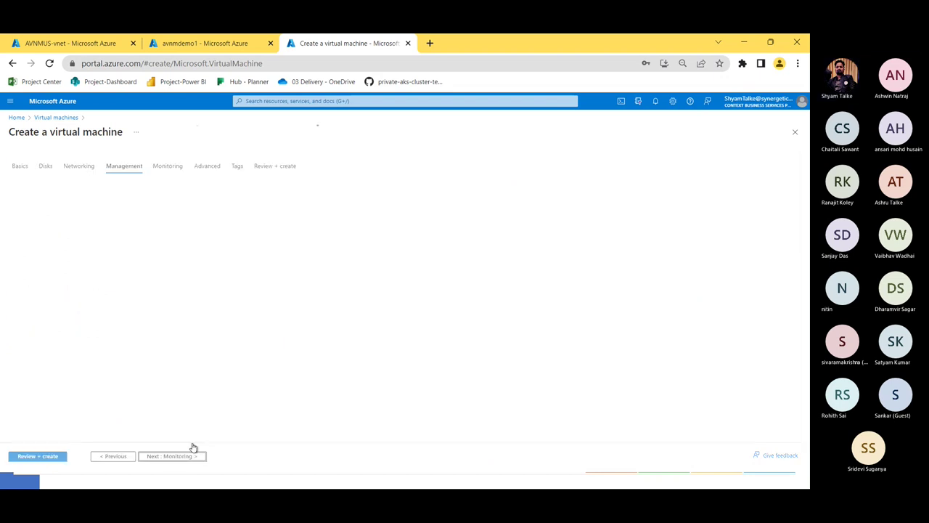
scroll(174, 267, down, 1)
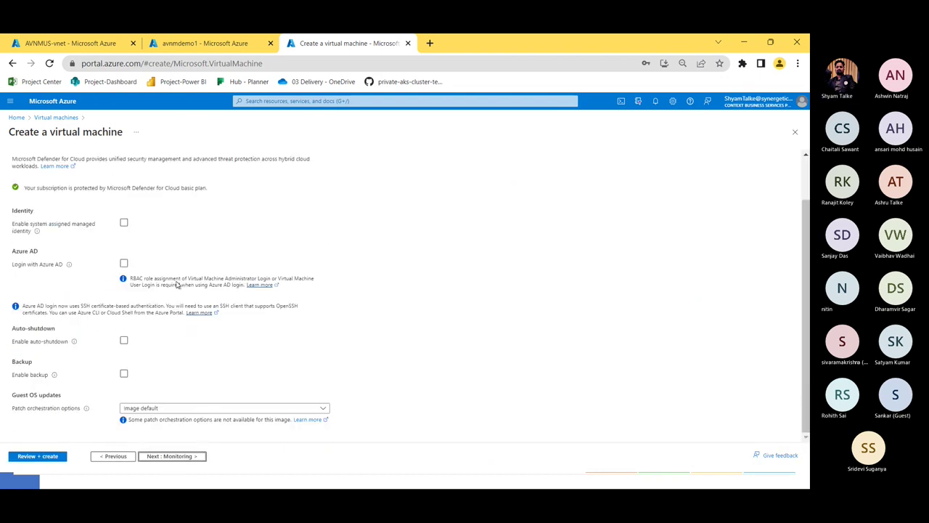
scroll(172, 300, up, 1)
scroll(170, 341, down, 1)
click(194, 456)
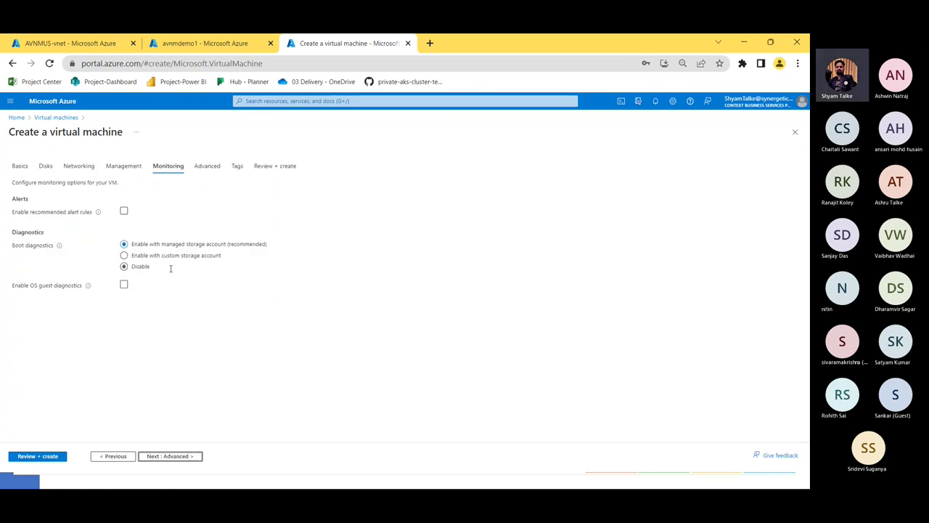
click(141, 269)
click(192, 458)
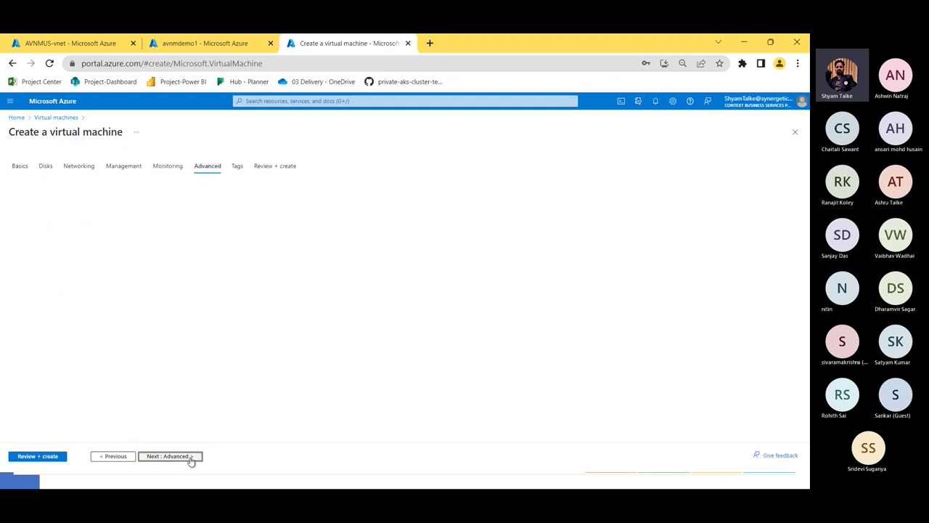
scroll(160, 305, down, 10)
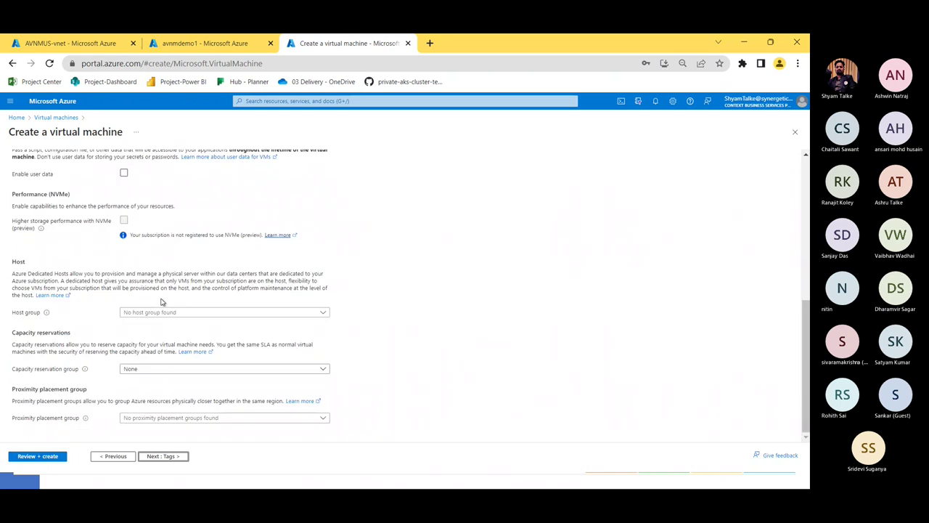
- Run Review + create validation, scan the VM summary, then return to the empty Tags step
click(166, 456)
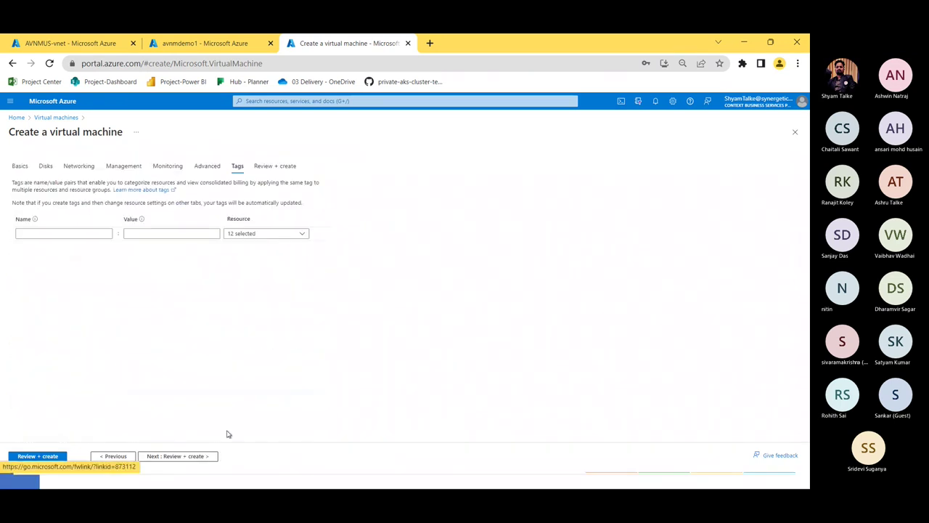
click(203, 457)
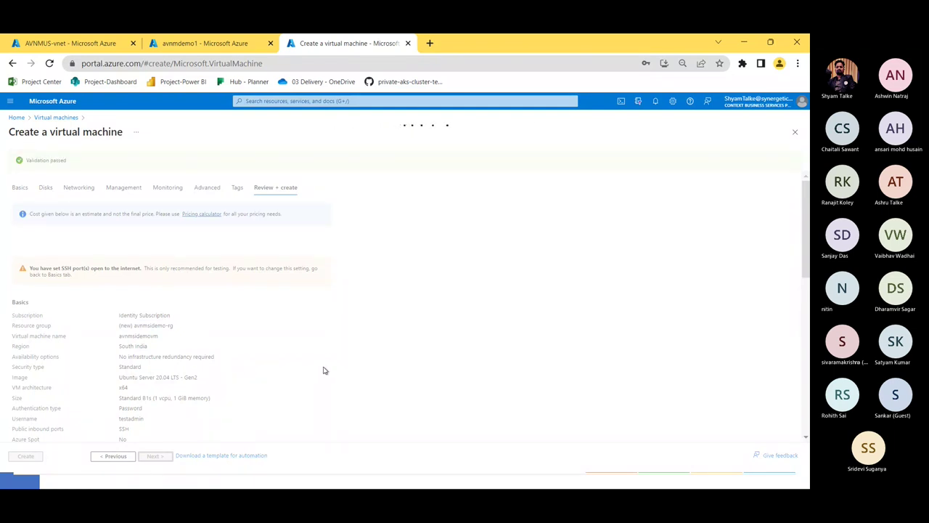
scroll(324, 370, down, 4)
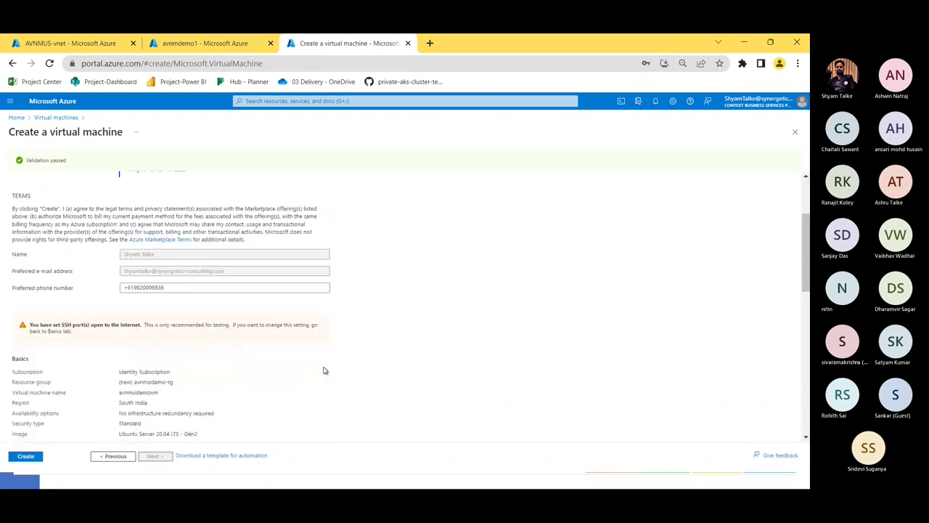
scroll(324, 370, down, 10)
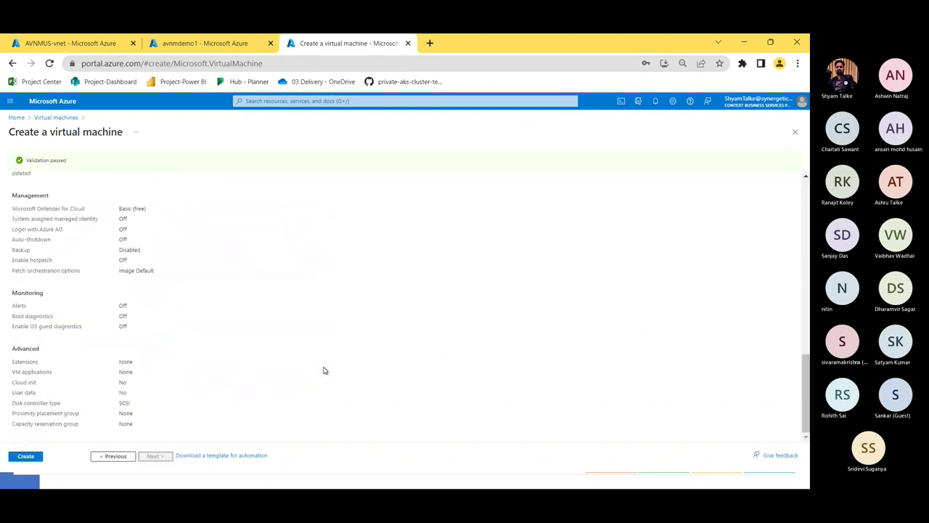
scroll(324, 370, up, 12)
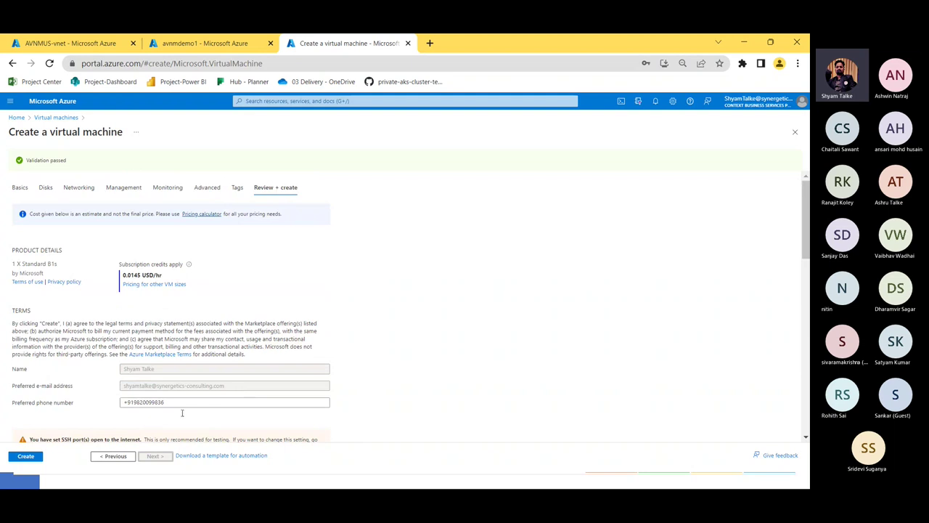
click(124, 456)
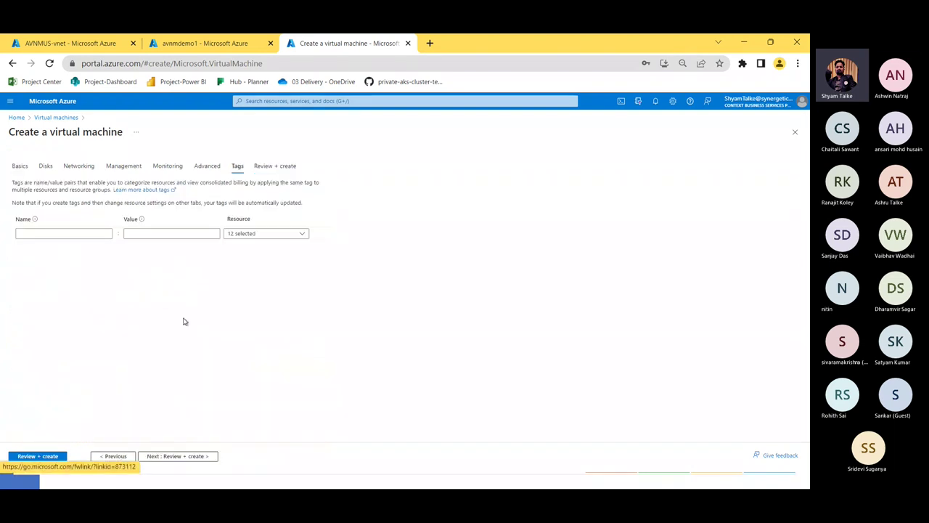
- Add tag name TEST with value APP1 and go on to Review + create
click(91, 229)
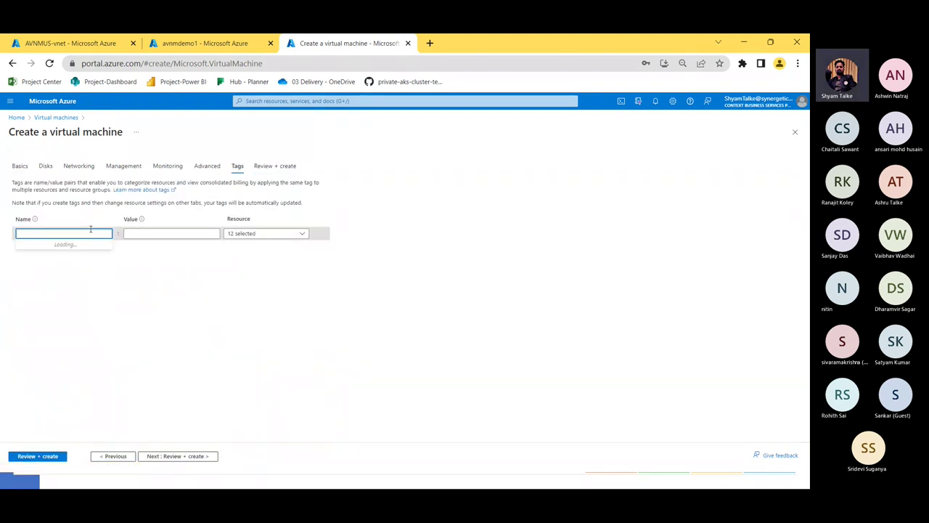
text(TEST)
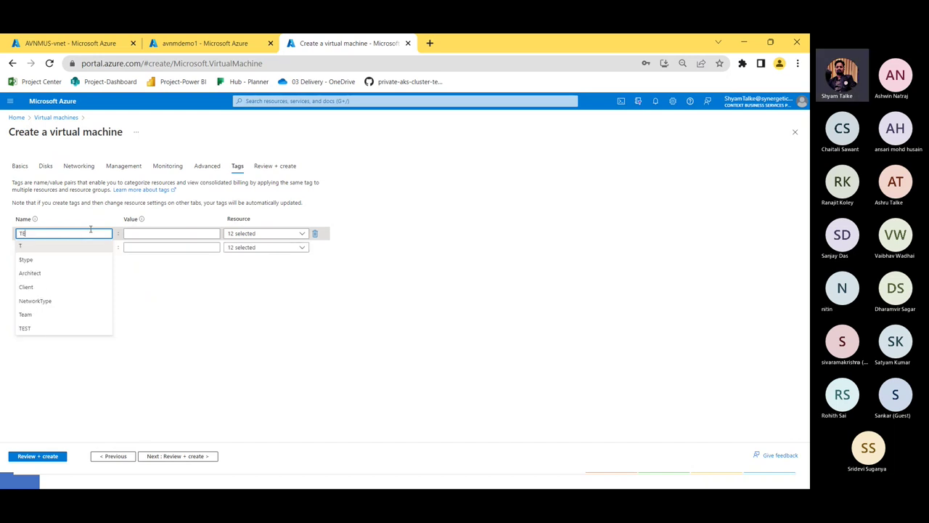
click(159, 233)
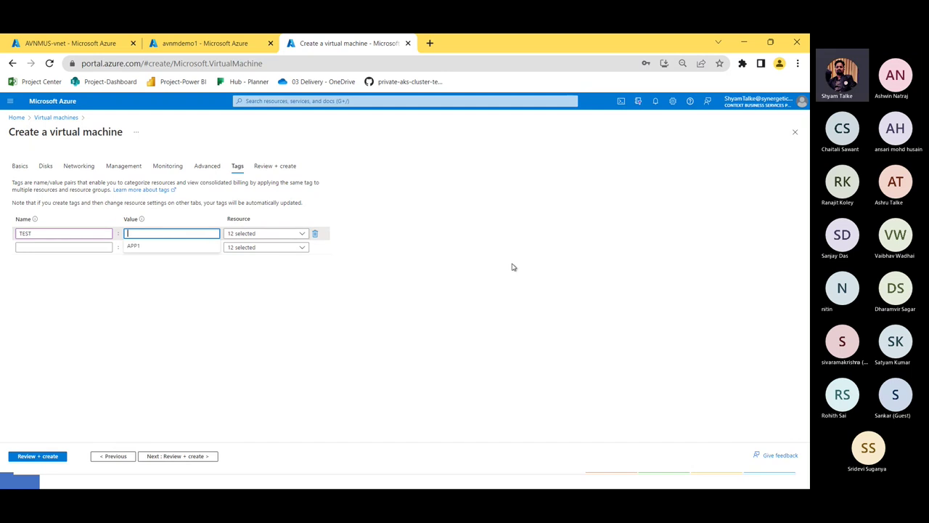
click(203, 249)
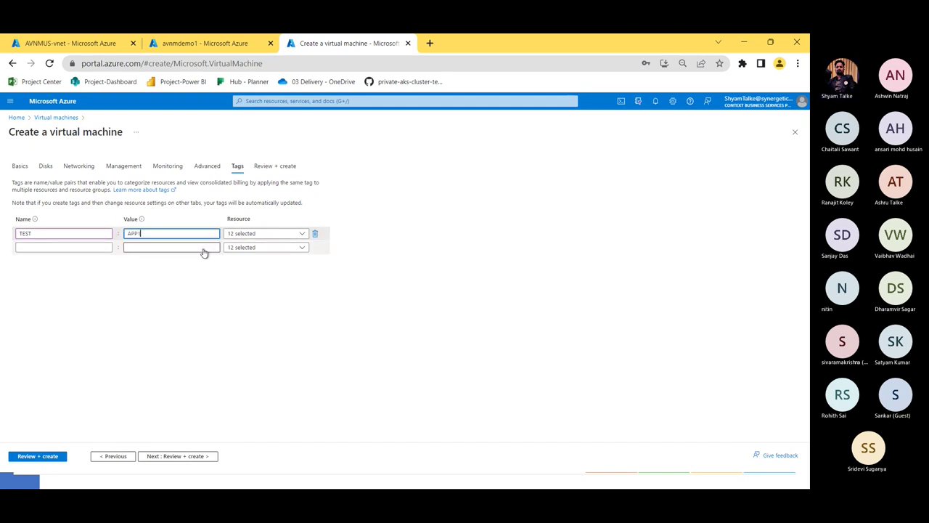
click(179, 455)
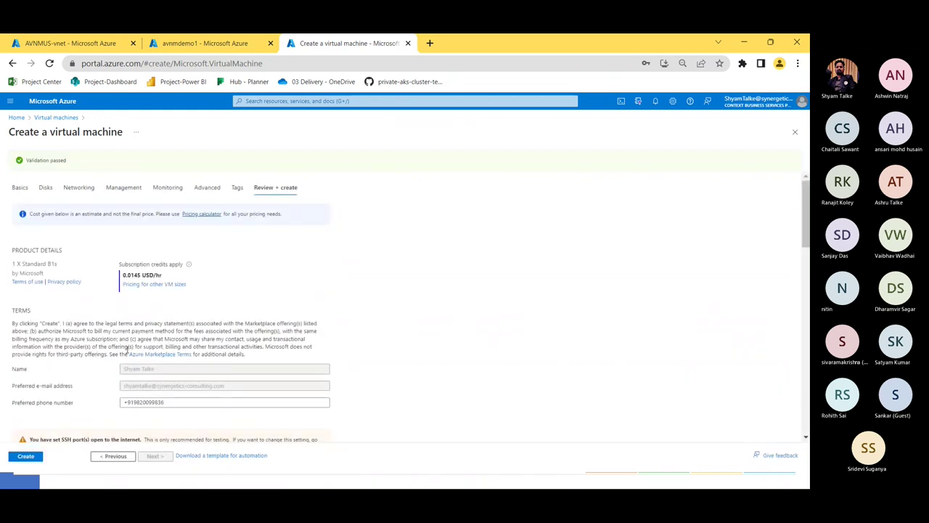
- Check the TEST=APP1 tag in the summary, create the VM, and close Chrome's password popup
scroll(127, 352, down, 15)
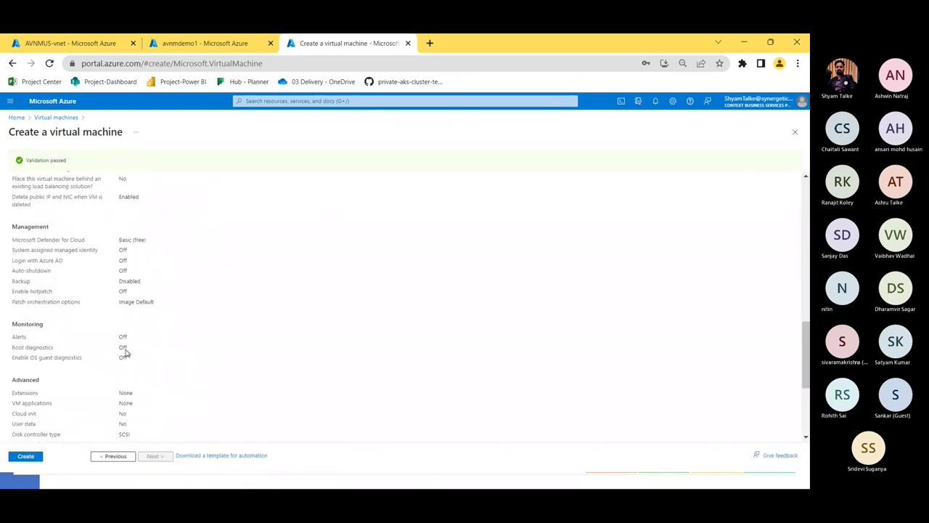
scroll(126, 351, down, 5)
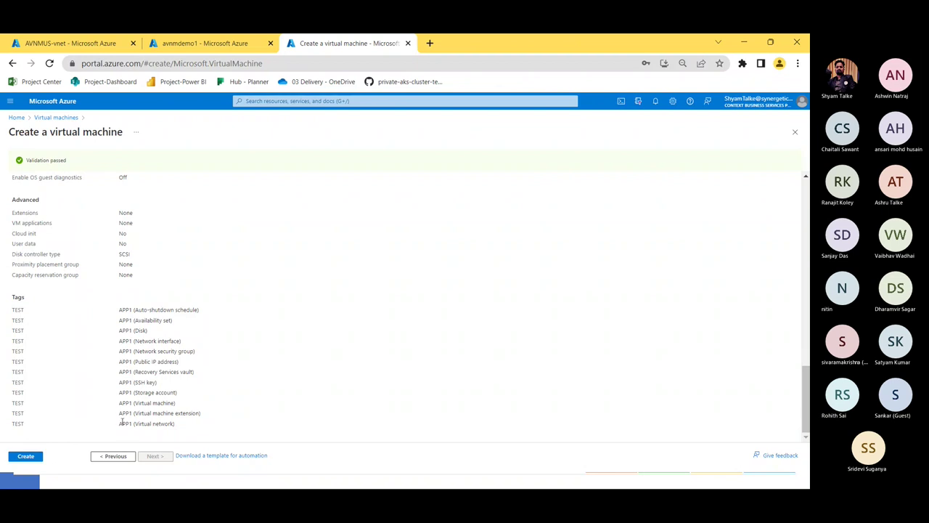
double_click(16, 426)
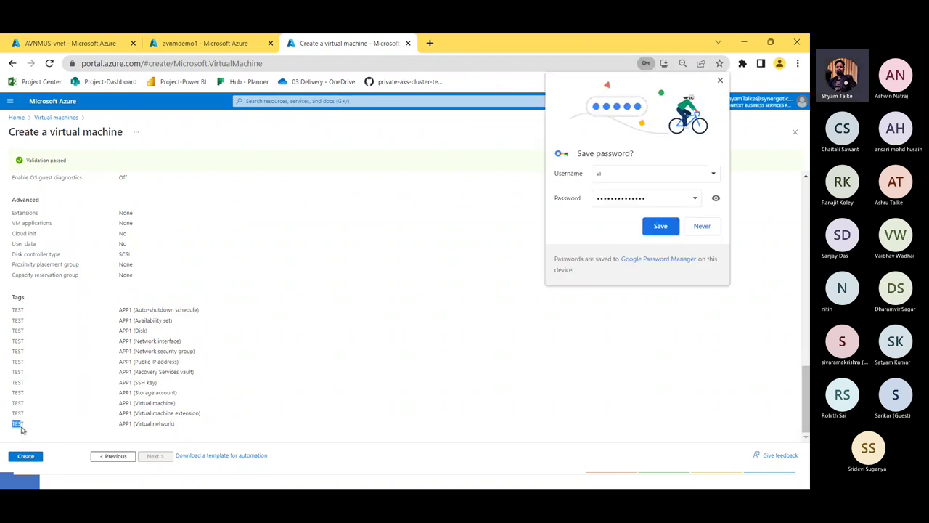
scroll(156, 384, up, 15)
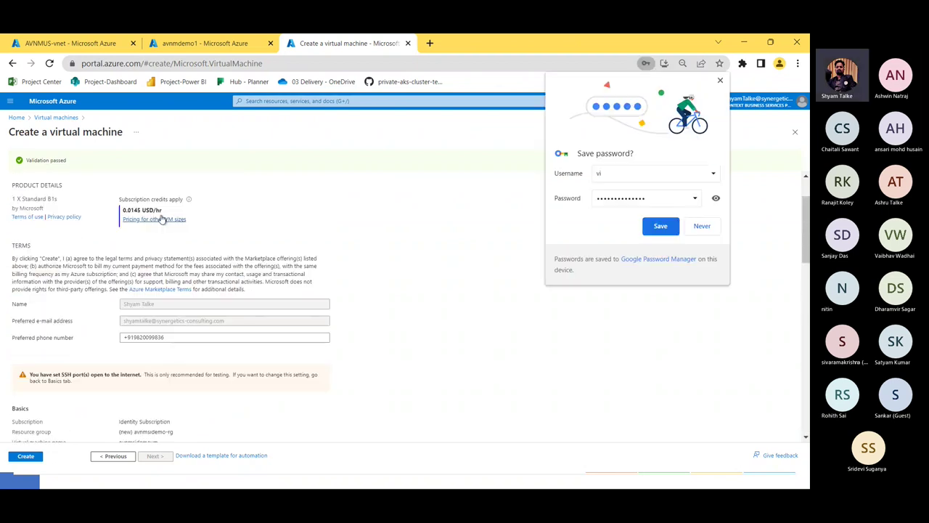
scroll(156, 286, down, 15)
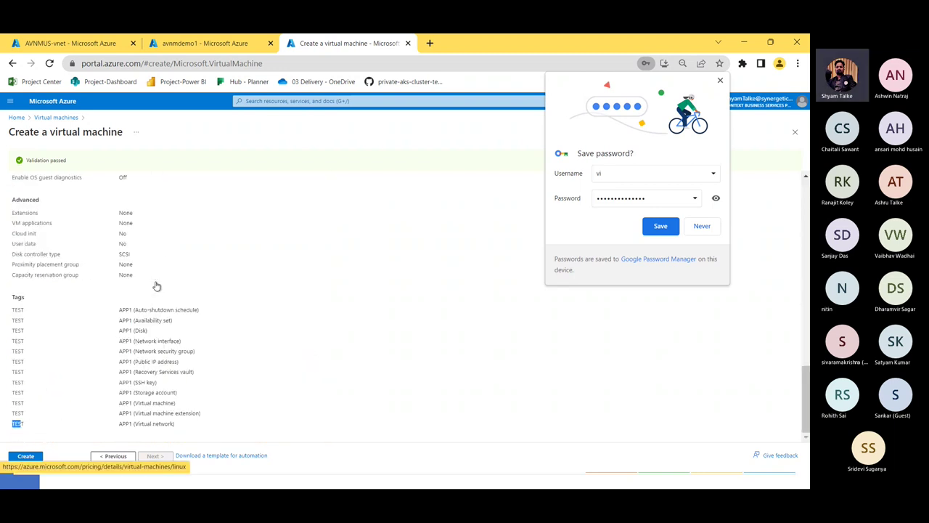
drag(118, 424, 183, 427)
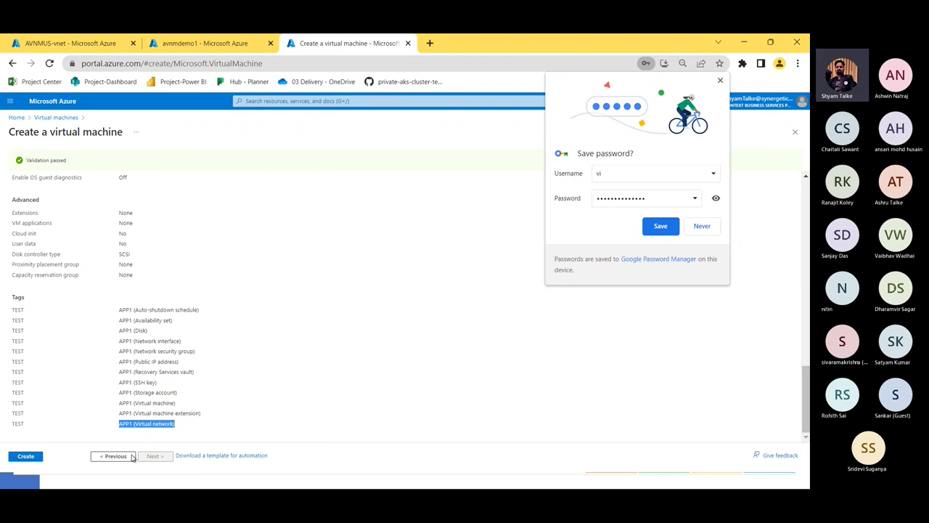
click(35, 457)
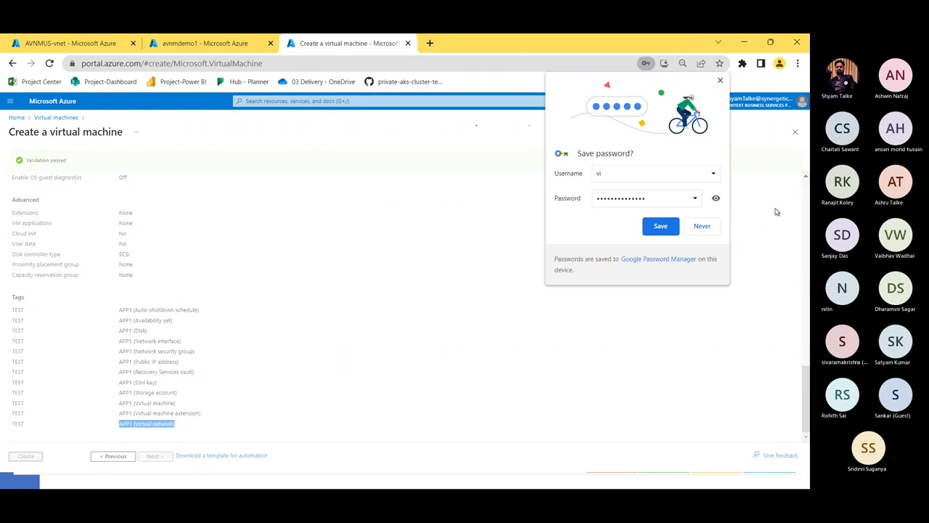
click(720, 80)
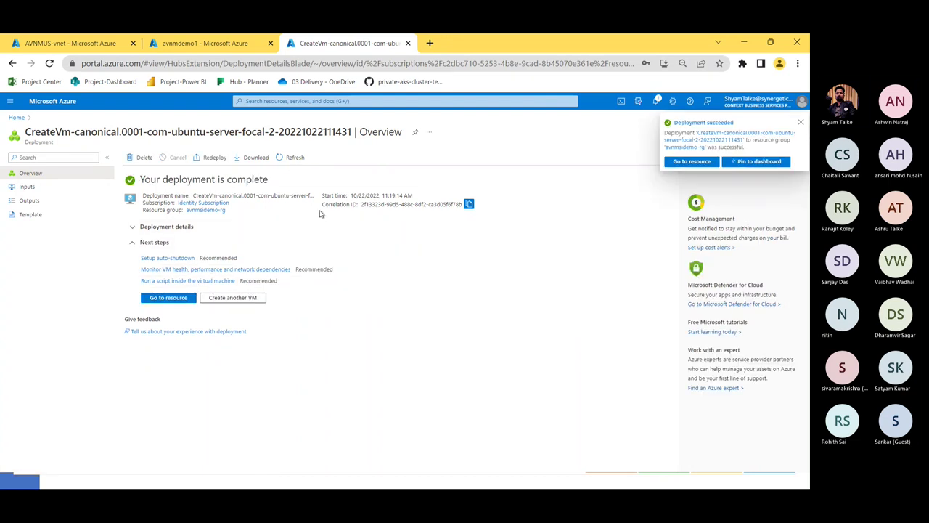
- Open avnmsidemovm and note its South India location, Standard B1s size and network details
click(179, 298)
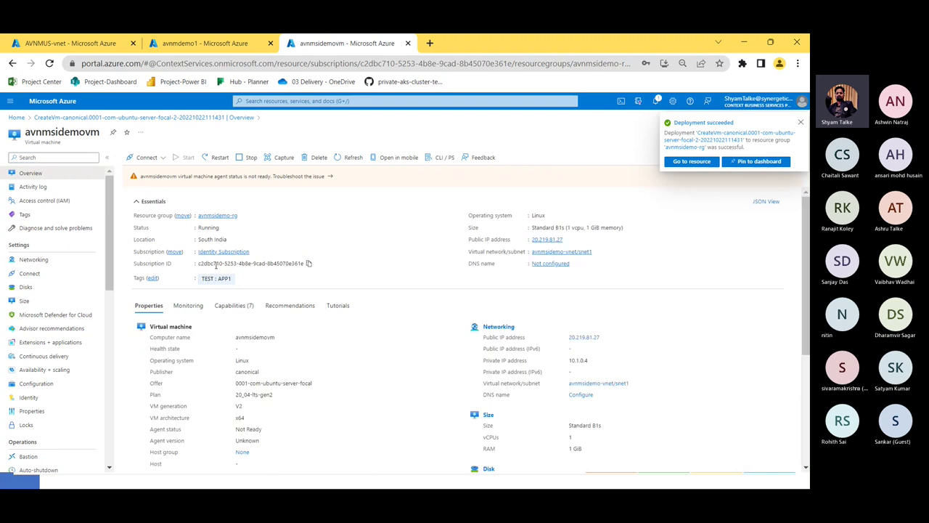
drag(225, 239, 199, 241)
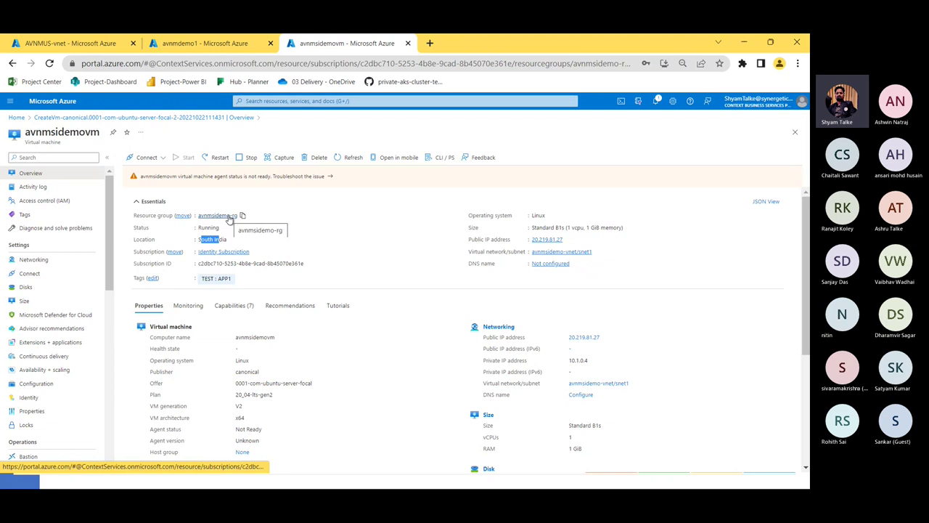
drag(532, 227, 584, 228)
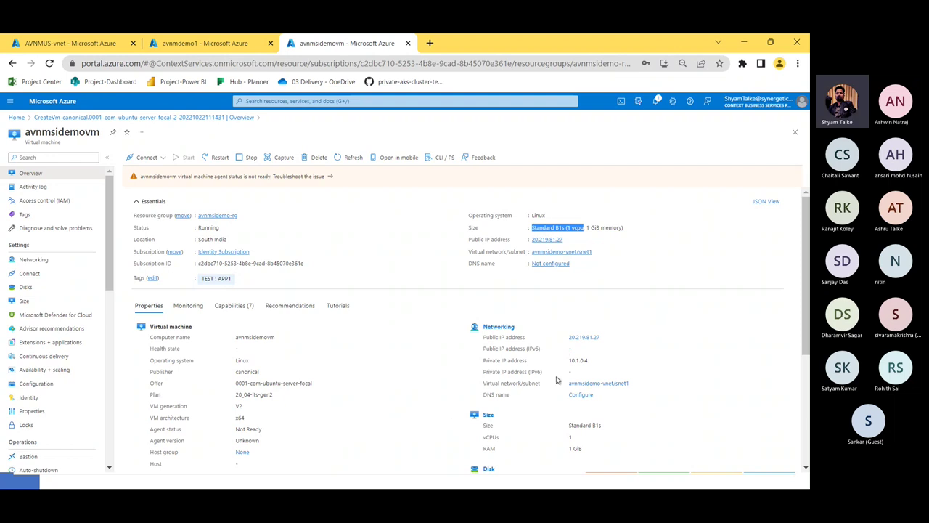
scroll(613, 362, down, 2)
scroll(483, 374, down, 2)
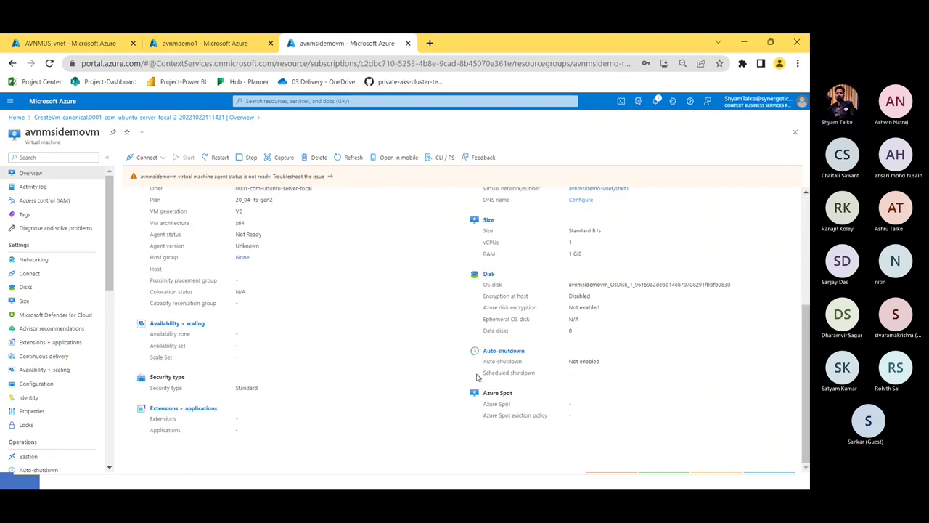
scroll(483, 374, up, 4)
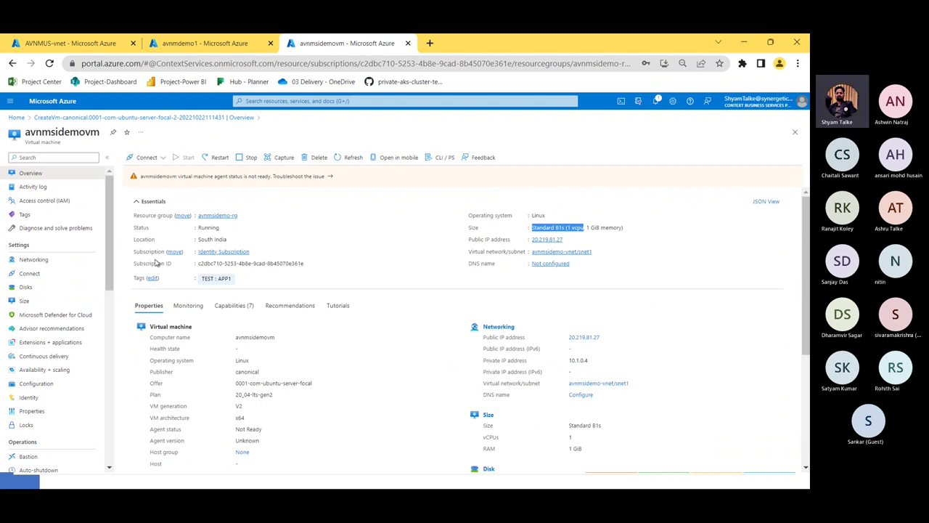
- Filter the Virtual machines list to avnm and copy avnmusdemovm's public IP 20.185.89.220
click(16, 119)
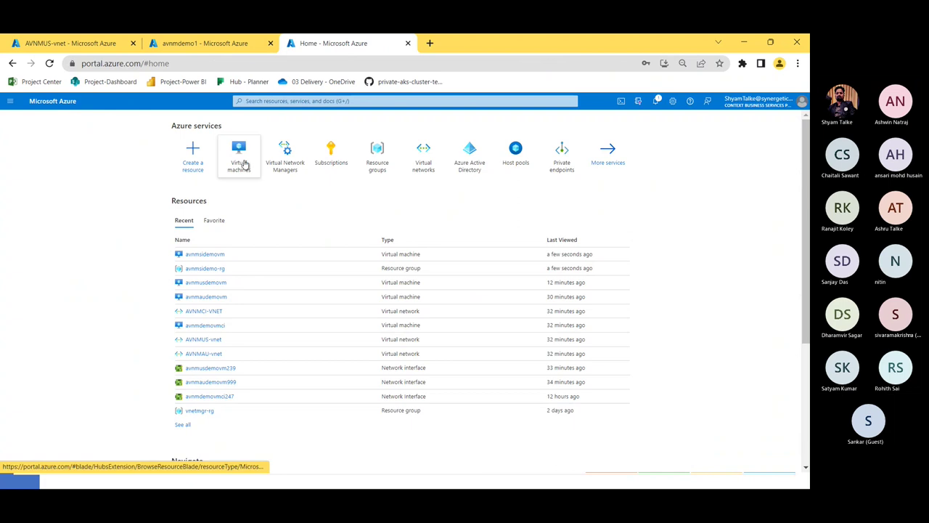
click(210, 43)
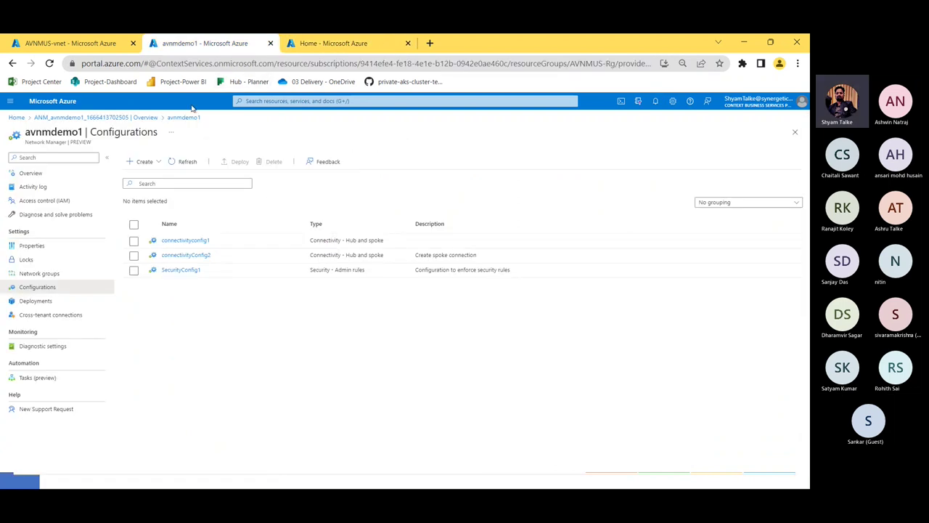
click(87, 38)
click(303, 42)
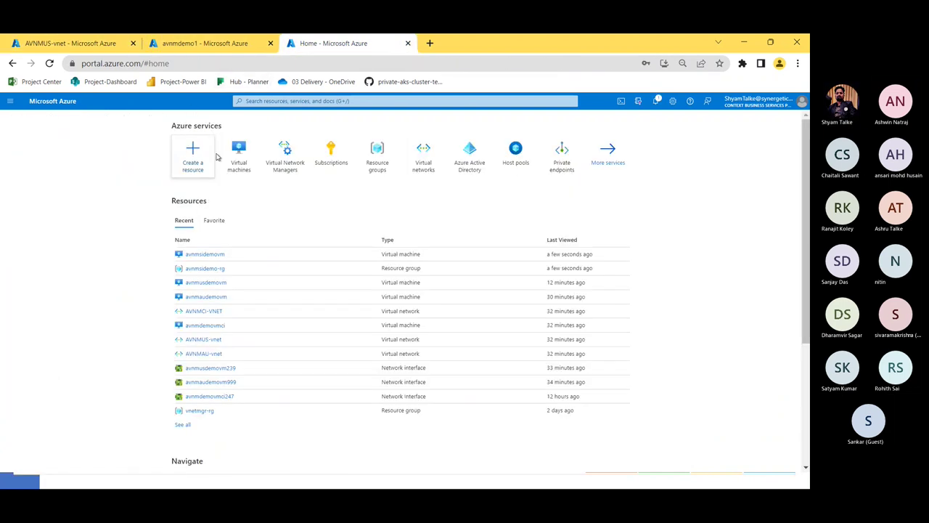
click(239, 150)
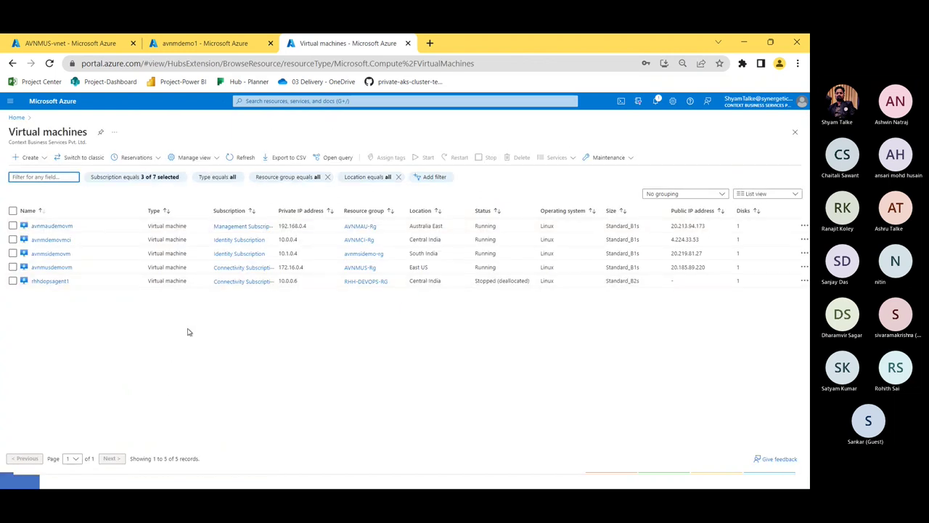
text(av)
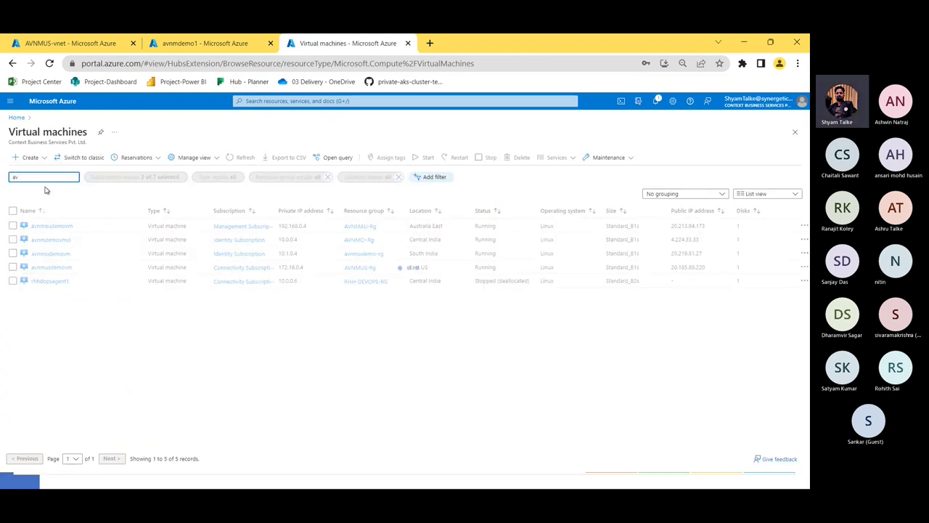
text(nm)
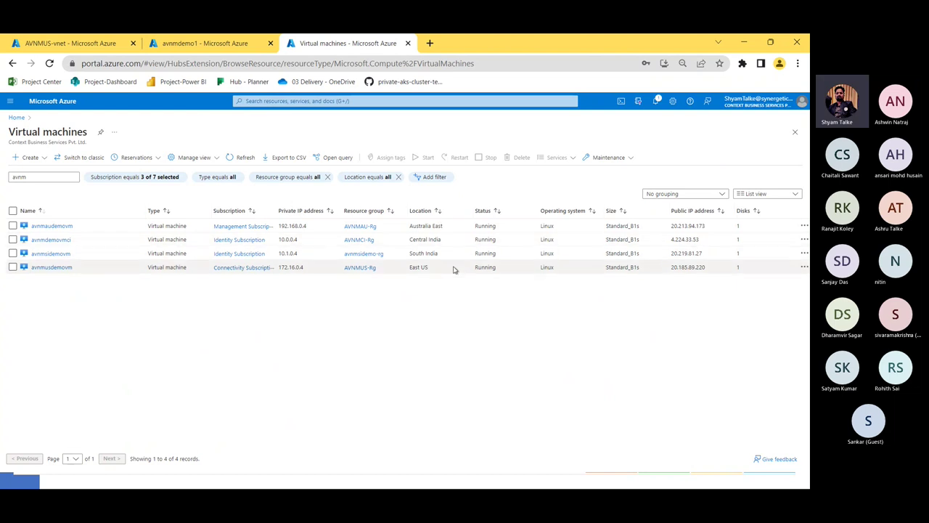
click(229, 49)
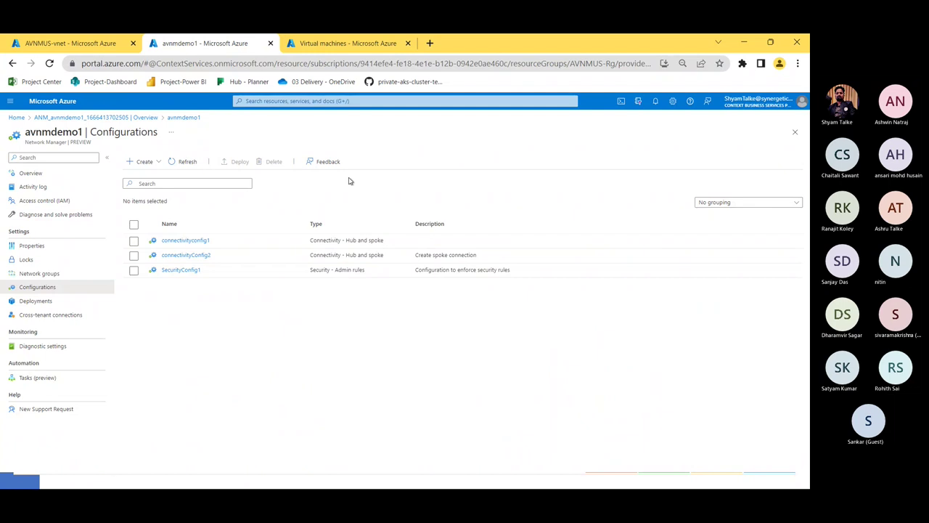
click(327, 44)
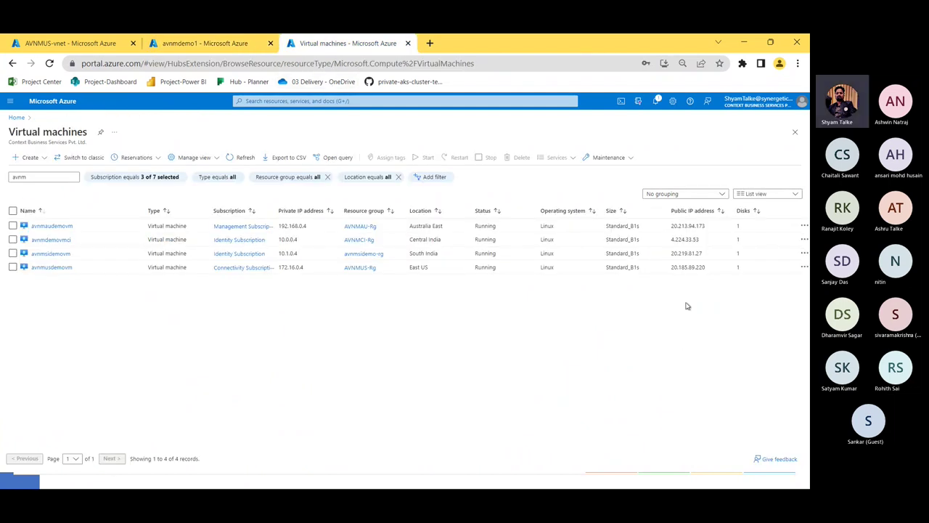
double_click(684, 267)
key(ctrl+c)
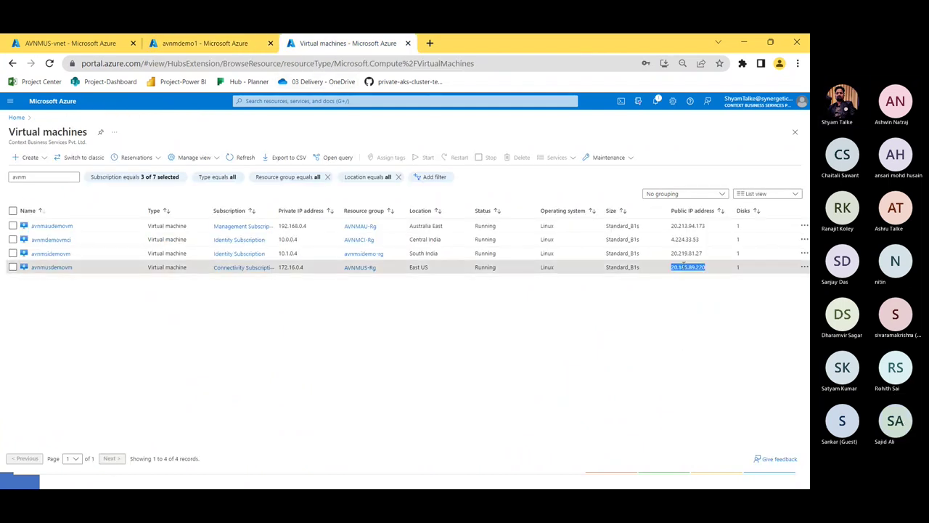
click(609, 336)
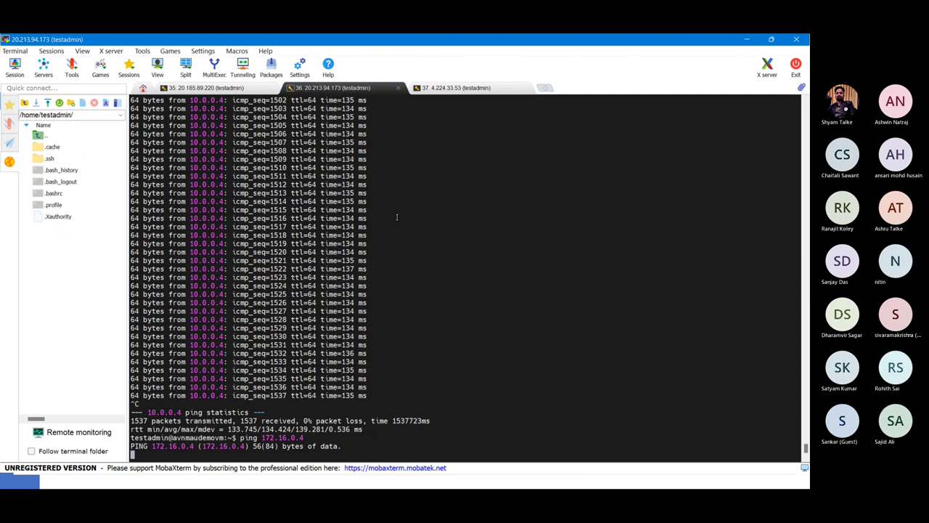
- Create an SSH session to 20.185.89.220 using the VM's admin username
click(14, 67)
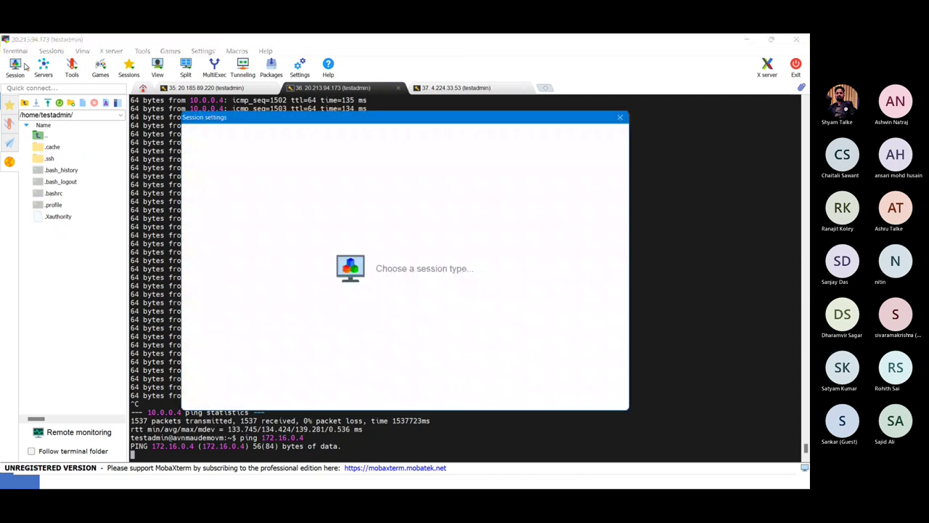
click(203, 145)
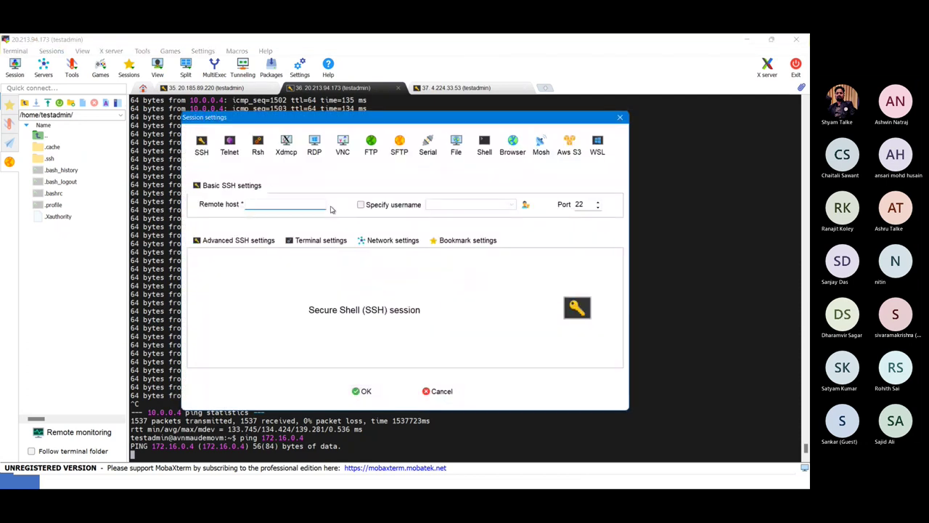
key(ctrl+v)
click(417, 206)
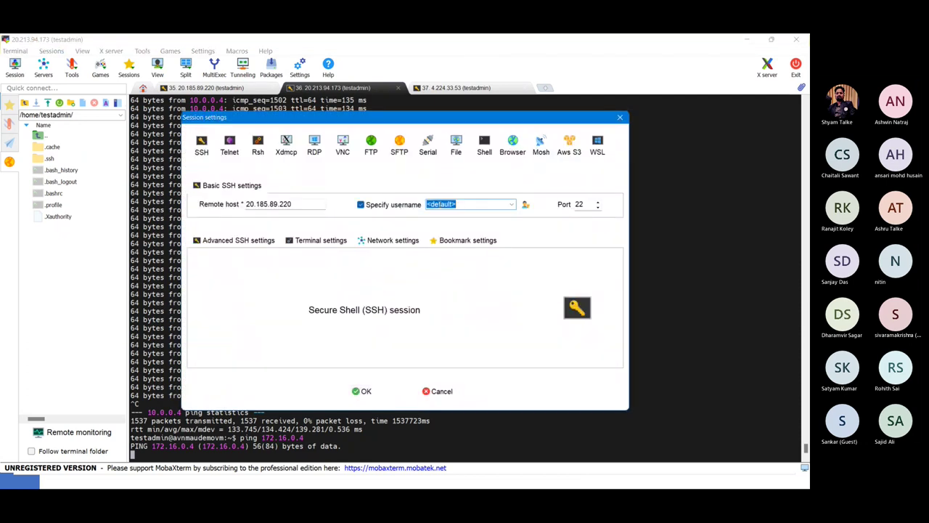
text(testadmin)
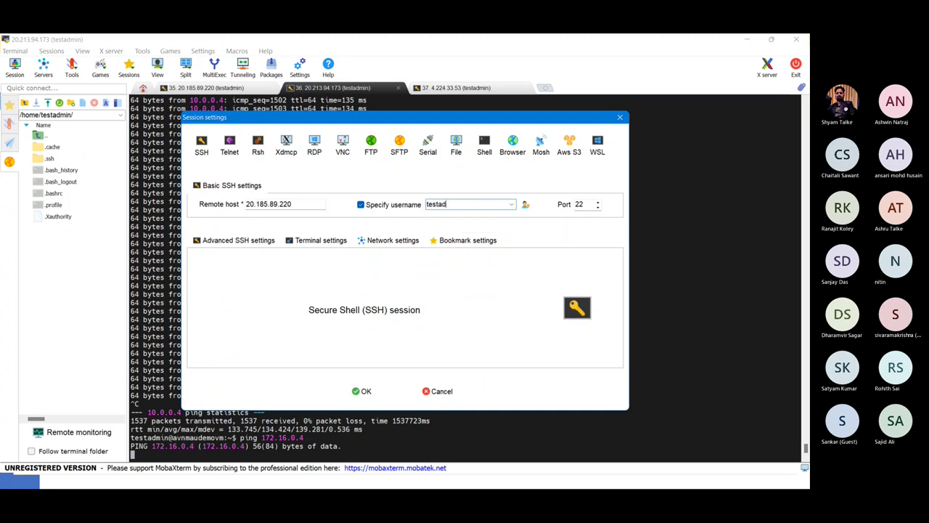
click(365, 392)
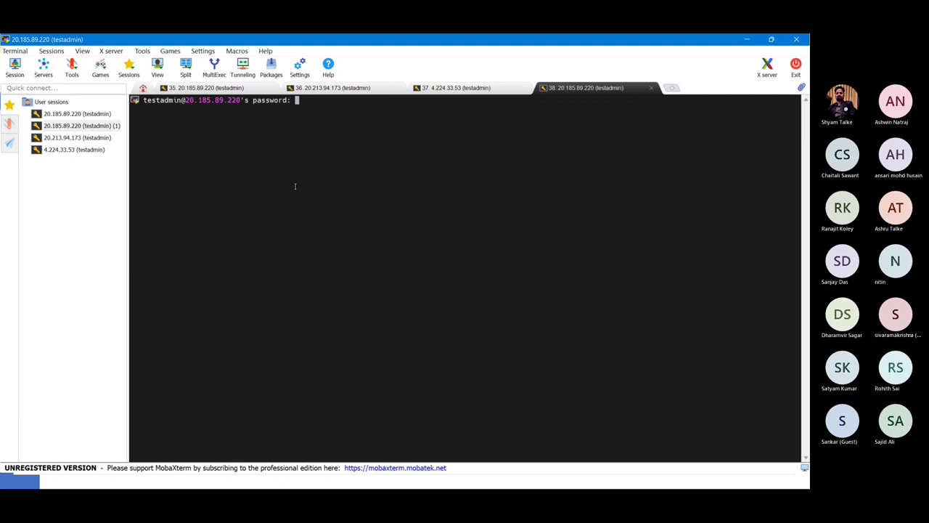
- Delete the duplicate 20.185.89.220 saved session and start a new SSH session
right_click(67, 127)
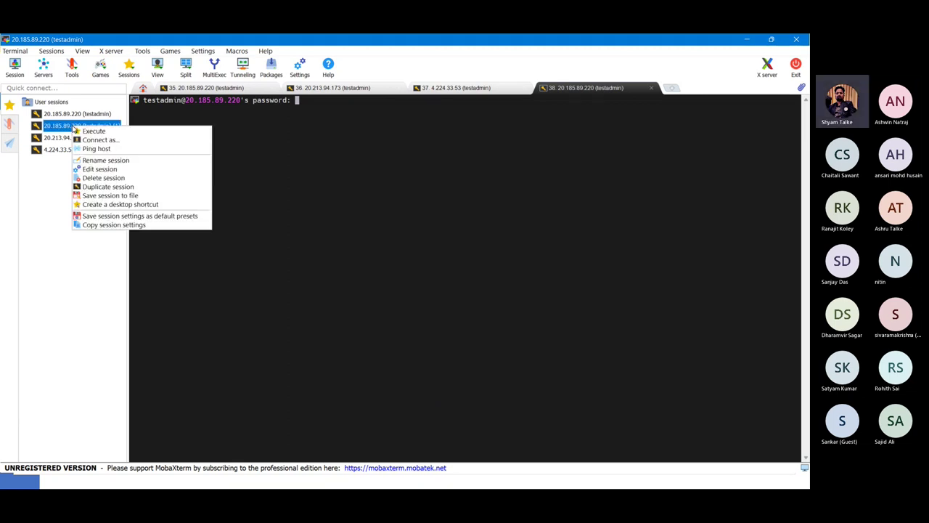
click(62, 187)
key(alt+Tab)
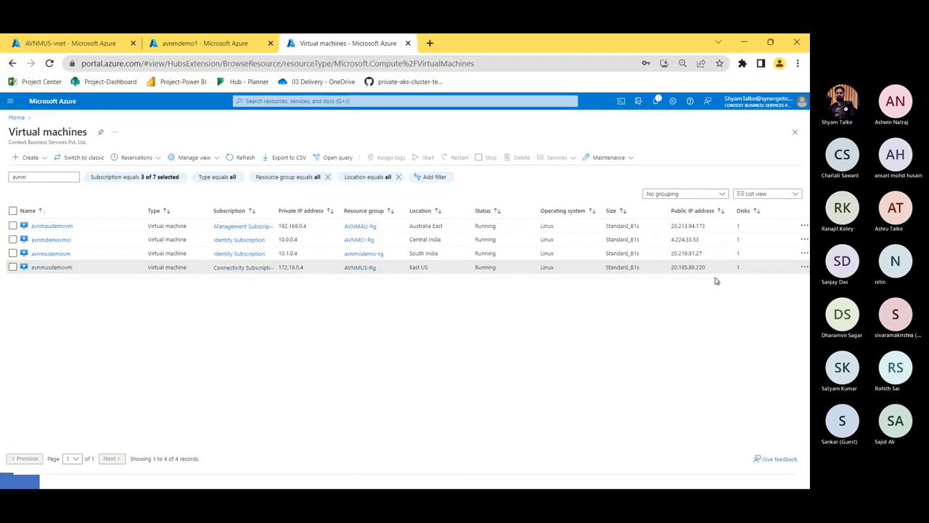
key(alt+Tab)
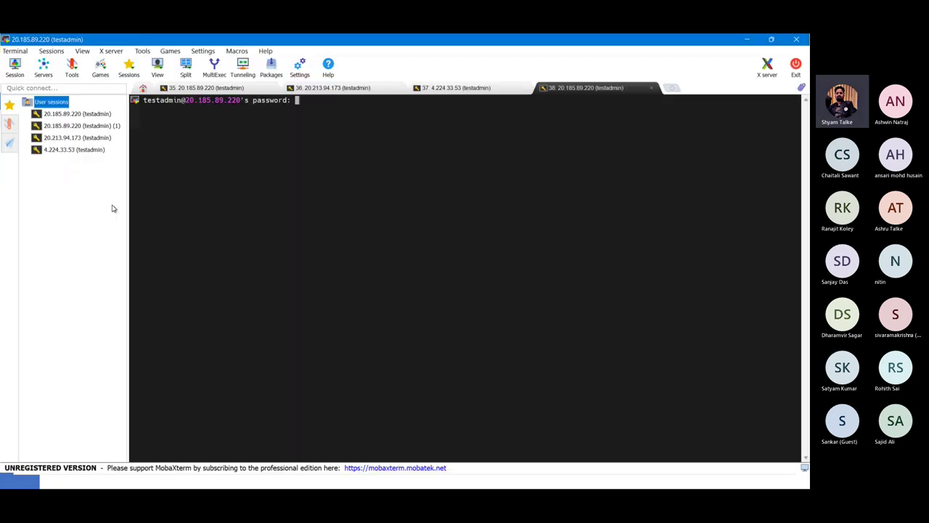
right_click(66, 126)
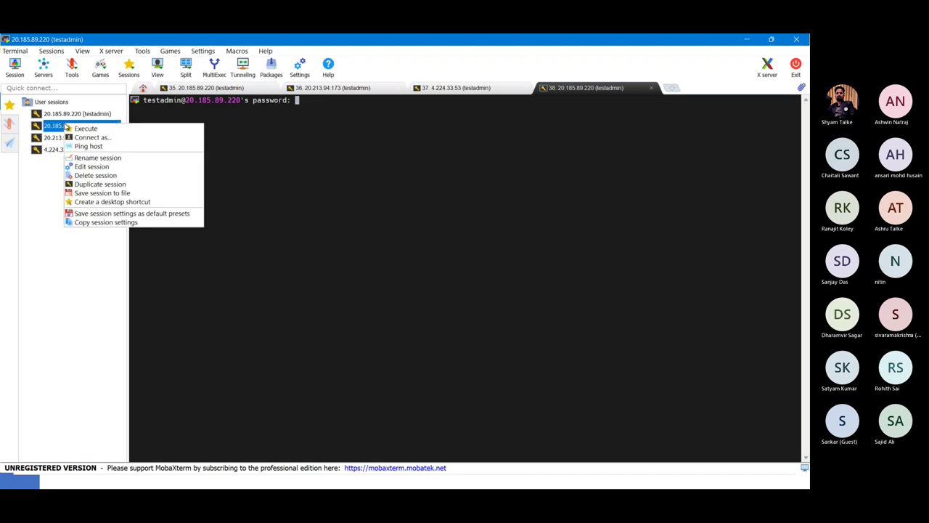
click(95, 175)
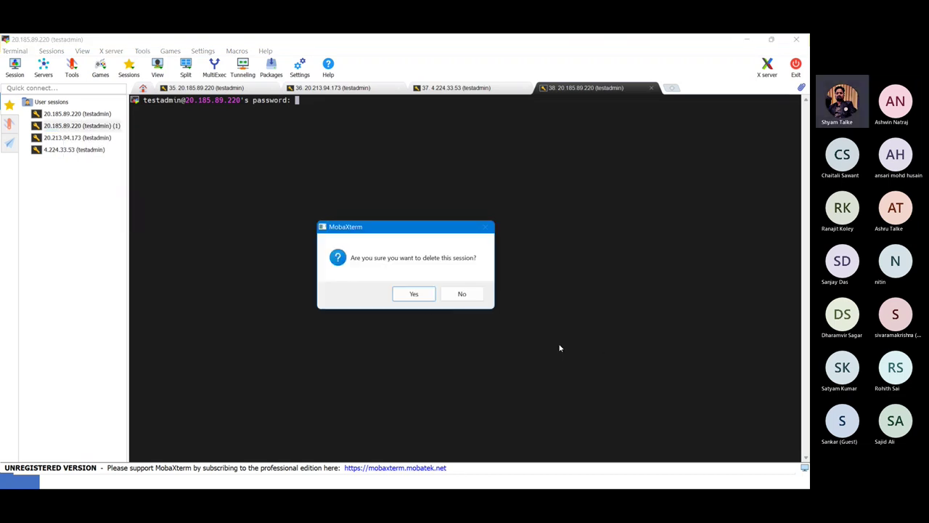
click(413, 296)
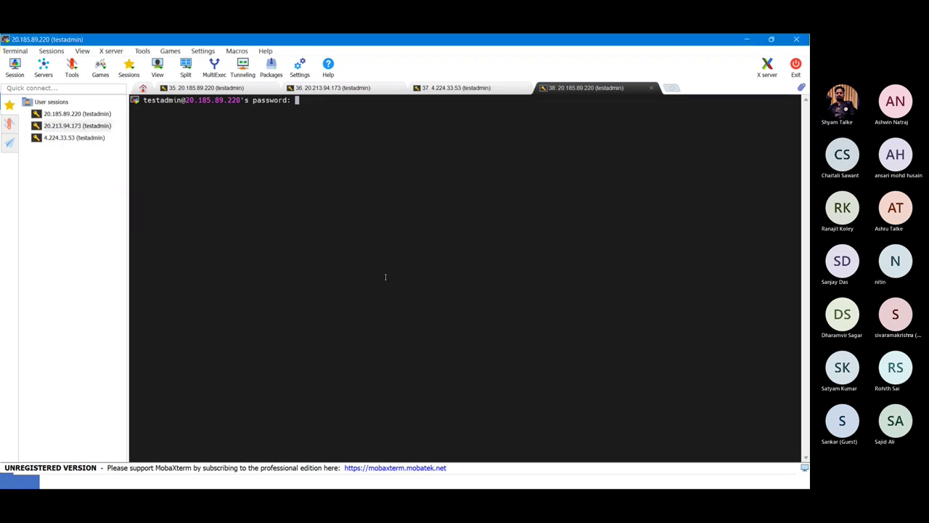
click(15, 65)
click(203, 145)
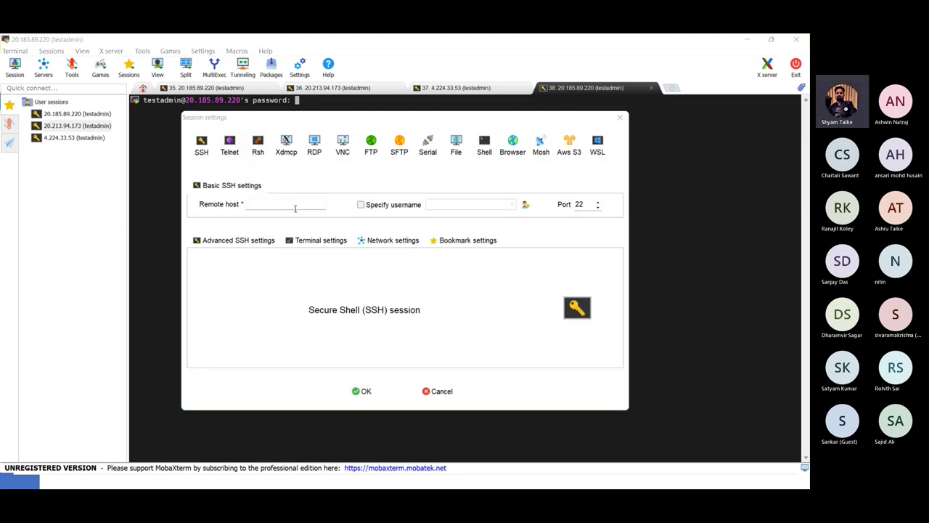
- Connect over SSH to 20.219.81.27 as the admin user, log in, and decline saving the password
key(alt+Tab)
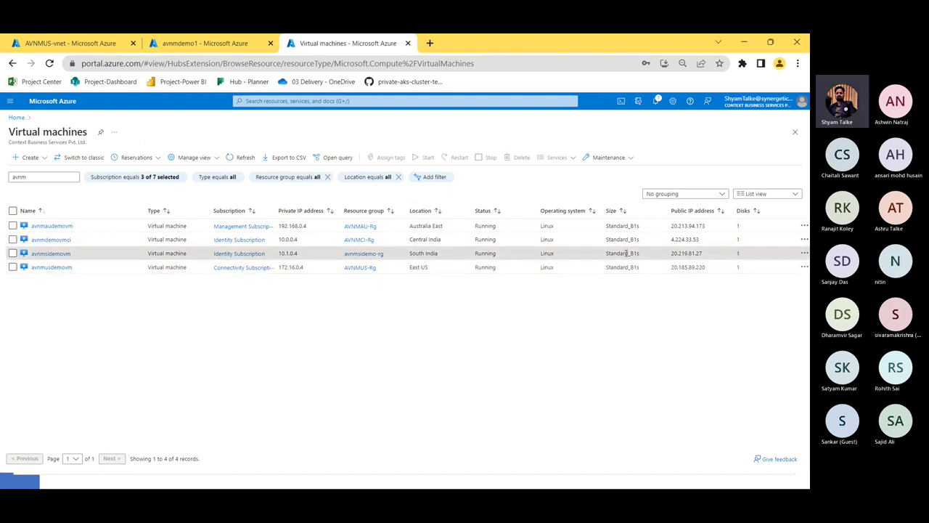
double_click(678, 252)
key(ctrl+c)
key(alt+Tab)
click(294, 205)
key(ctrl+v)
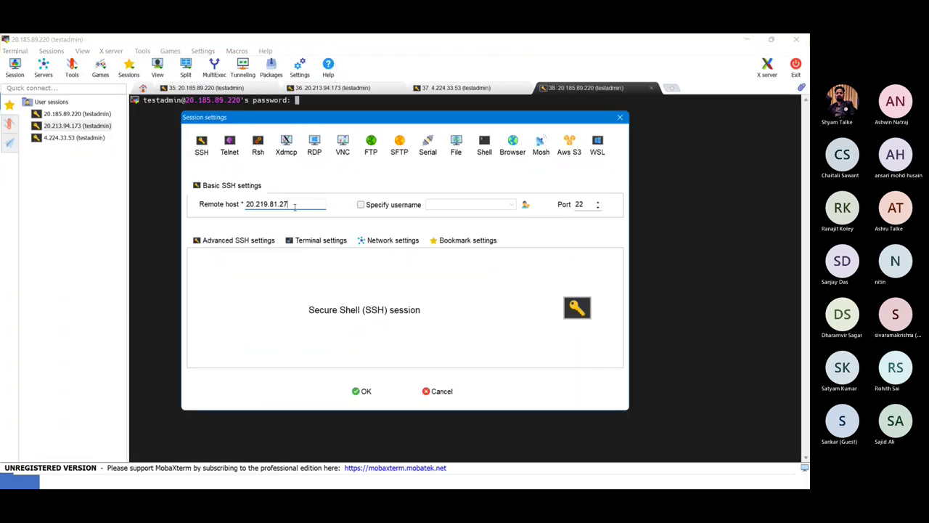
click(417, 204)
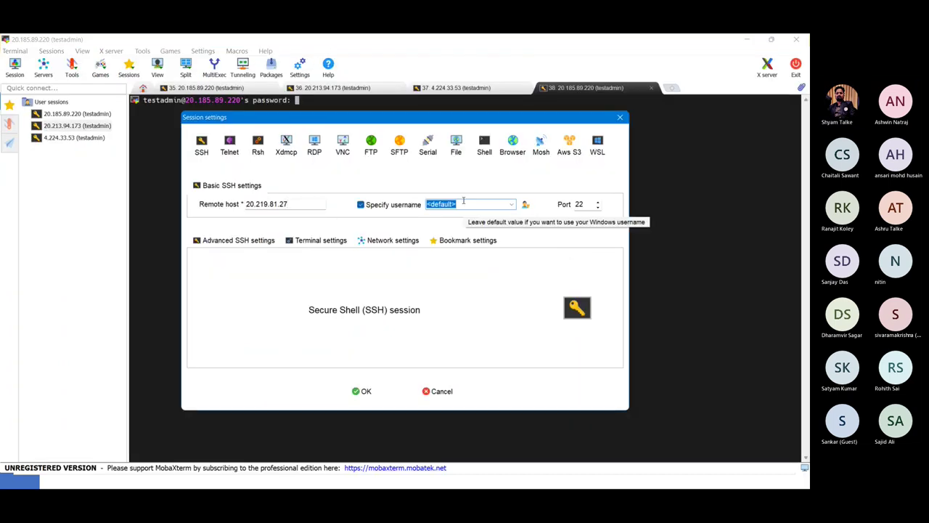
text(testad)
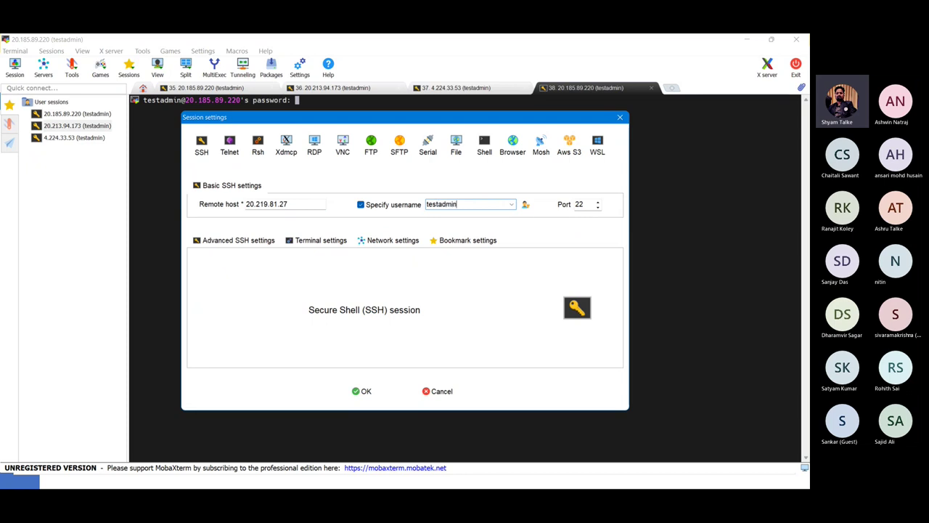
text(min)
click(359, 392)
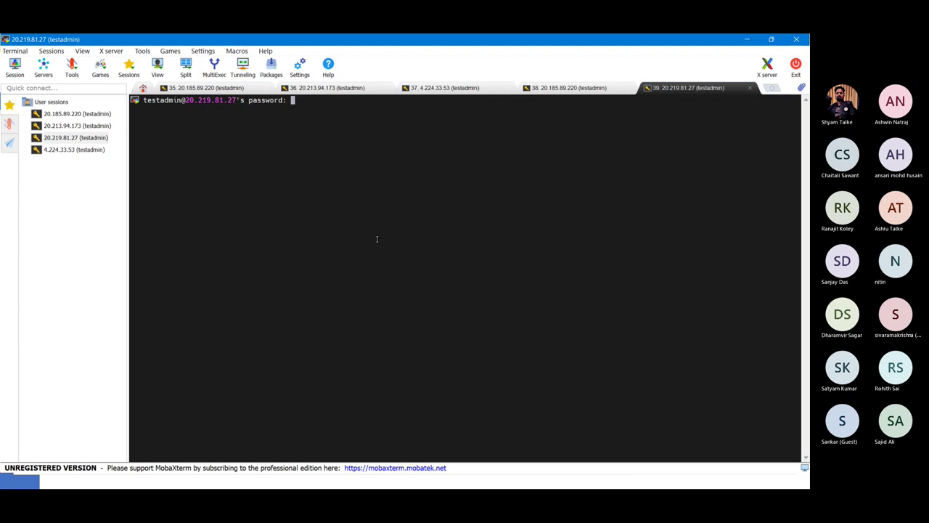
key(Return)
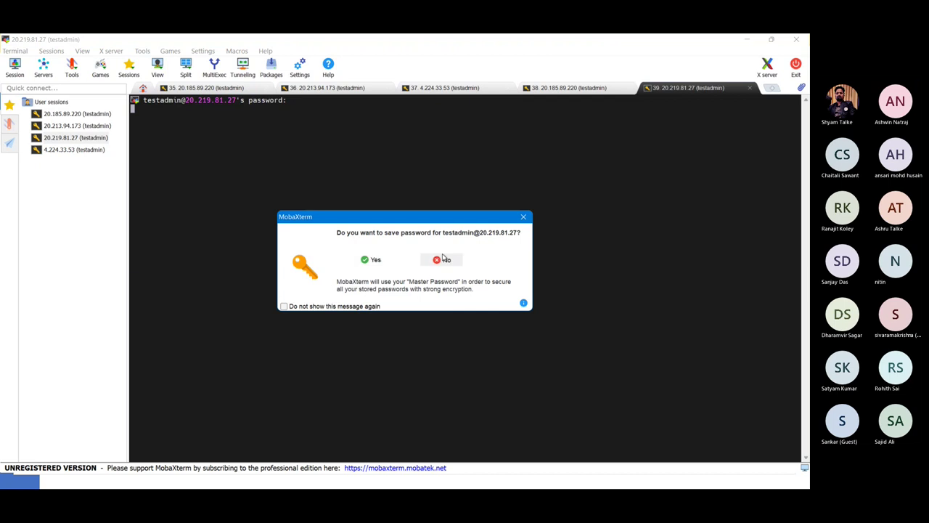
click(440, 259)
- Finish logging in, clear the terminal, and ping 172.16.0.4
key(Return)
key(Return)
key(Return)
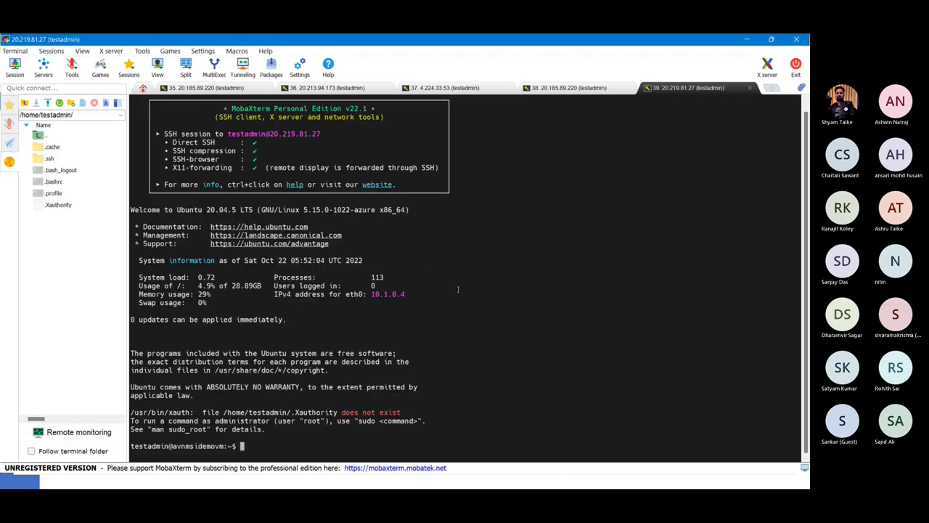
text(clear)
key(Return)
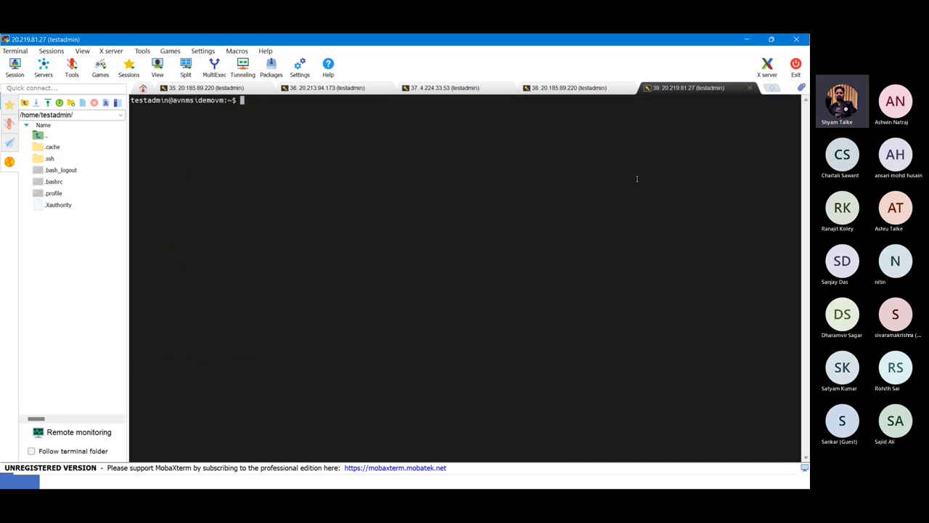
text(ping 172.16.0.4)
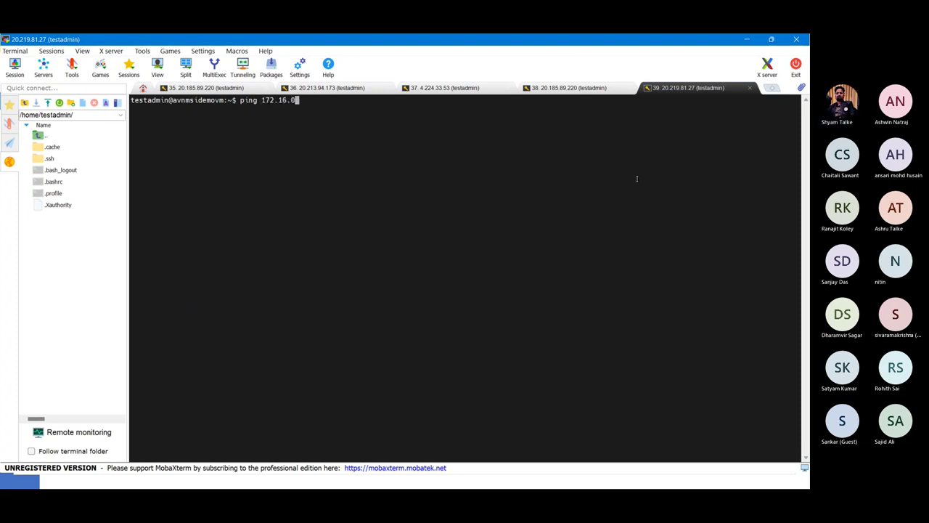
key(Return)
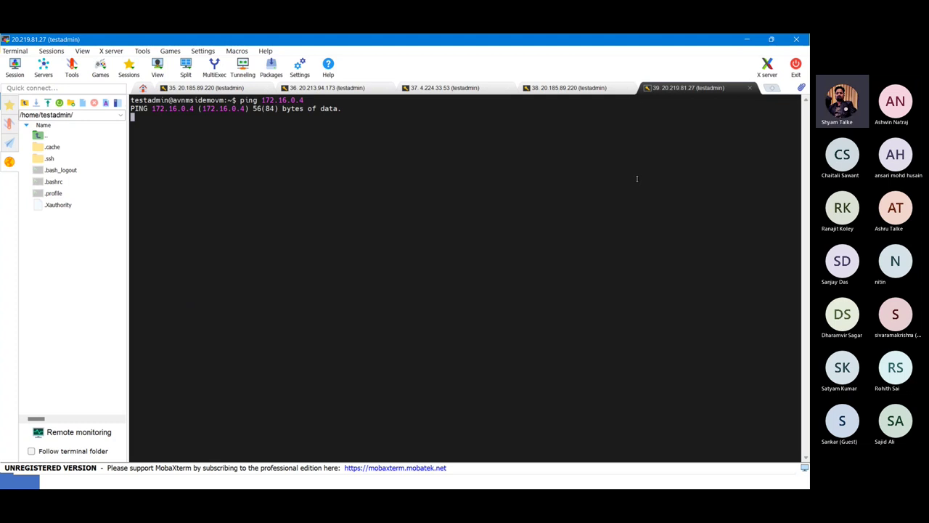
key(ctrl+c)
- Ping 192.168.0.4 and then 10.0.0.4, stopping each ping
text(p)
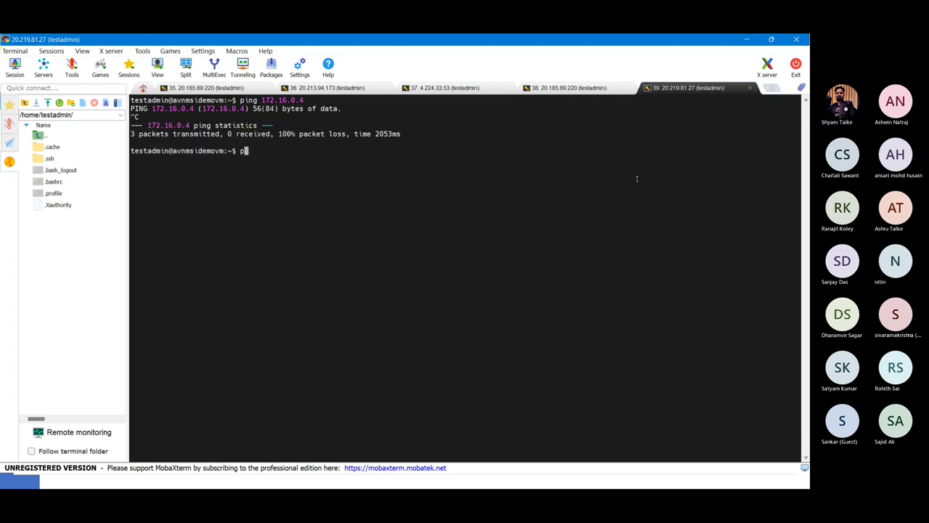
text(ing 192.168.0.4)
key(Return)
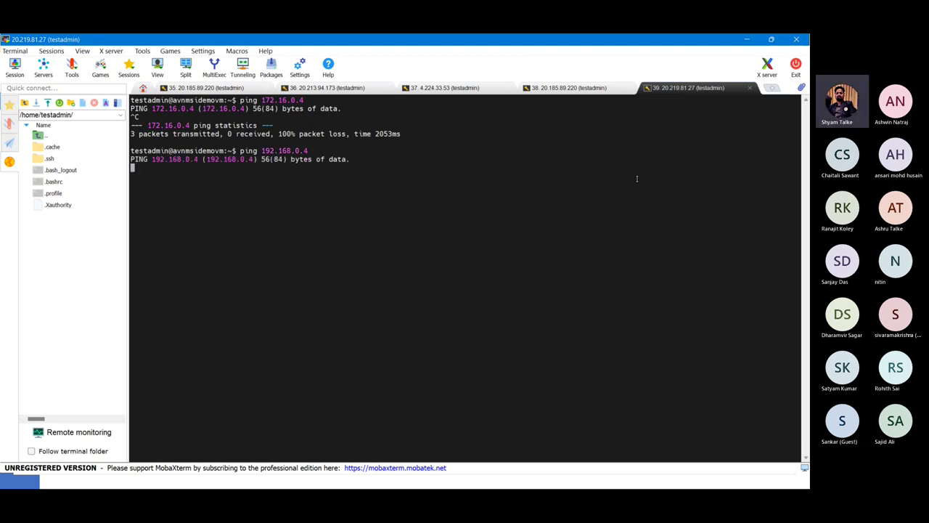
key(ctrl+c)
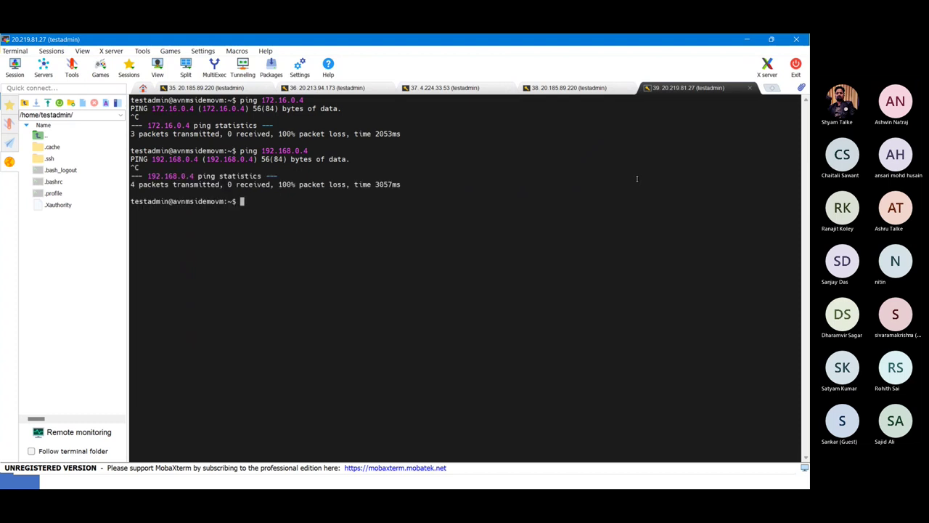
key(Up)
key(BackSpace)
key(BackSpace)
key(BackSpace)
key(BackSpace)
key(BackSpace)
key(BackSpace)
key(BackSpace)
key(BackSpace)
key(BackSpace)
key(BackSpace)
text(0.0.0.4)
key(Return)
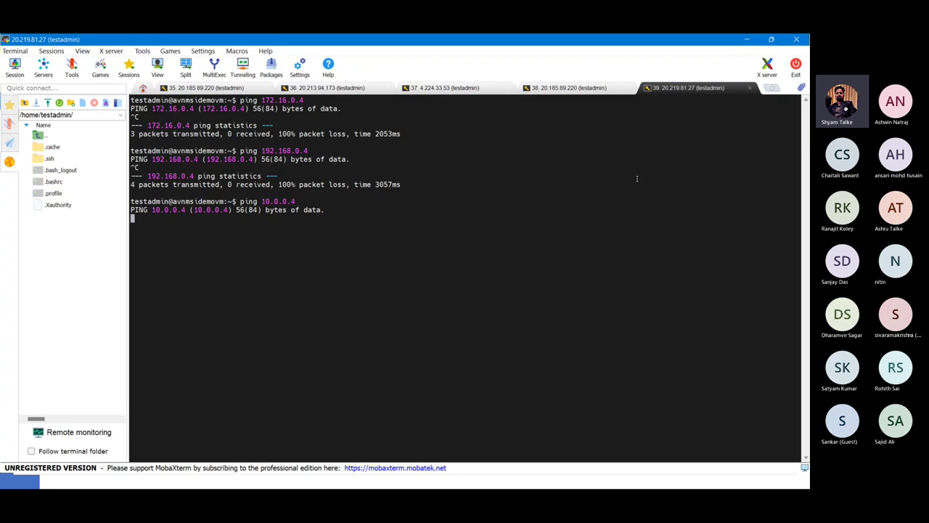
key(ctrl+c)
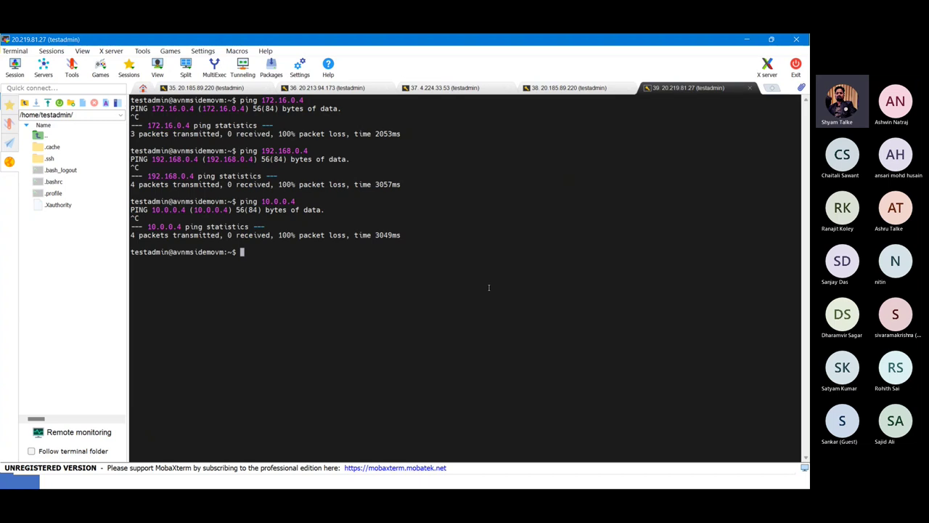
- Select all three avnmdemo1 configurations and delete them, confirming with 'yes'
click(746, 40)
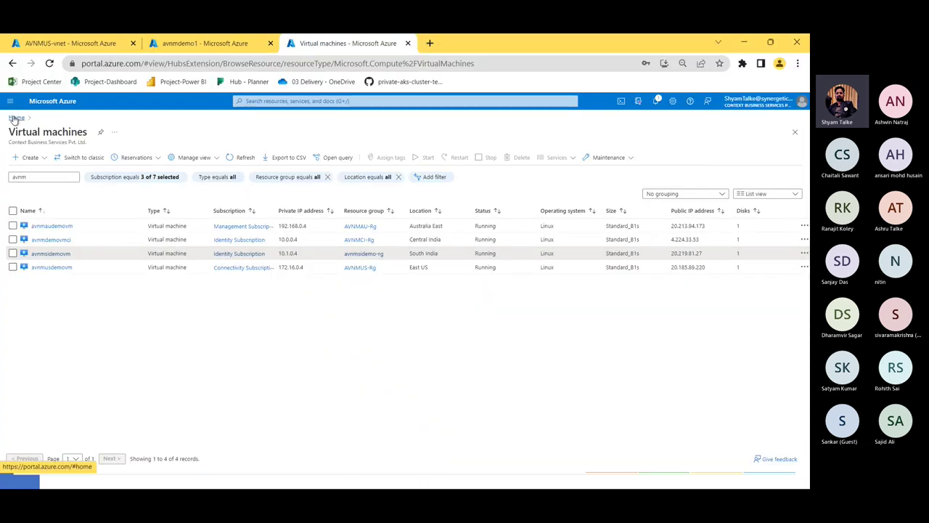
click(197, 44)
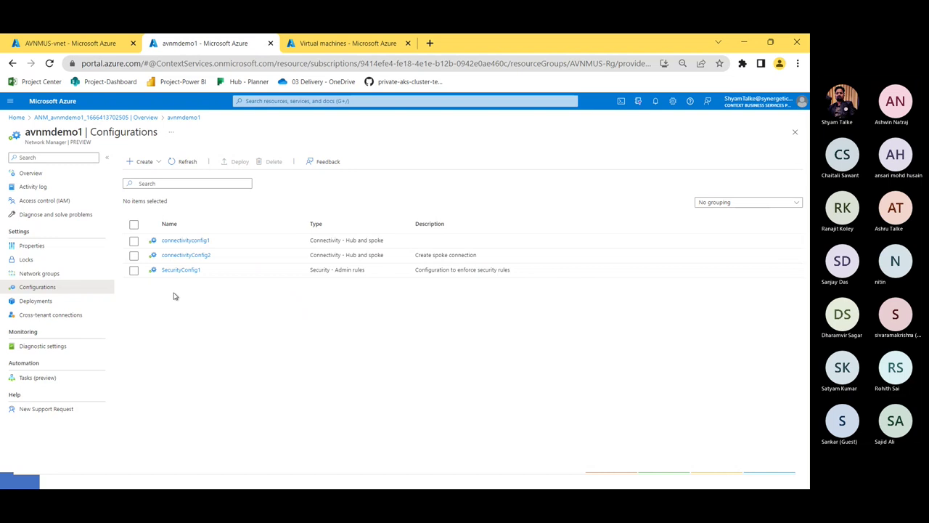
click(133, 224)
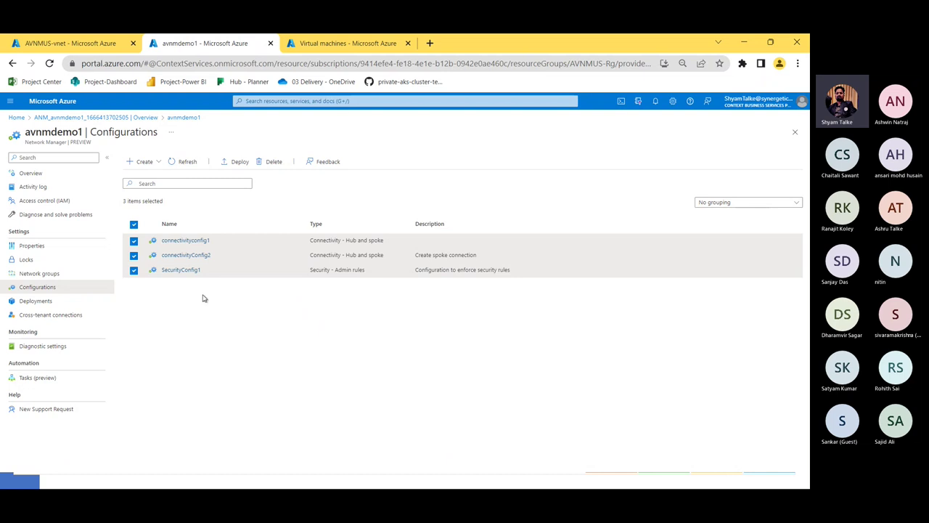
click(275, 161)
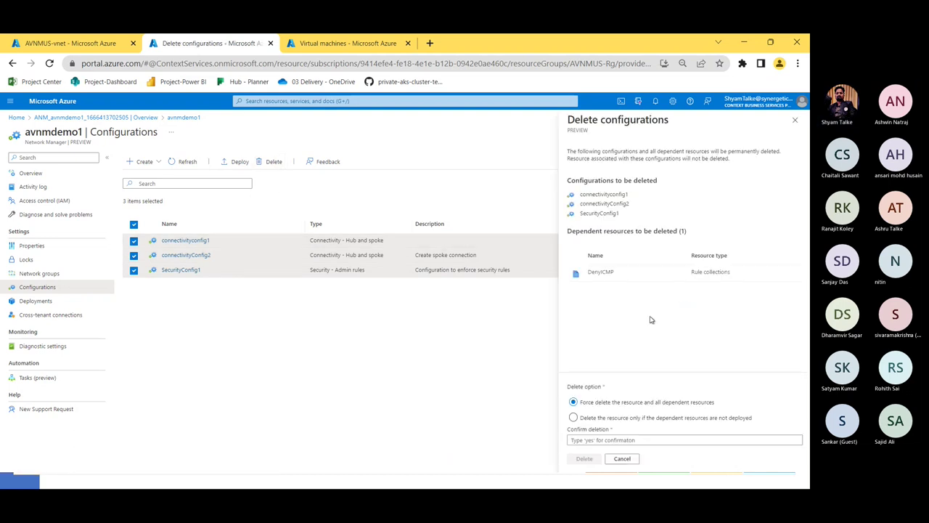
click(590, 440)
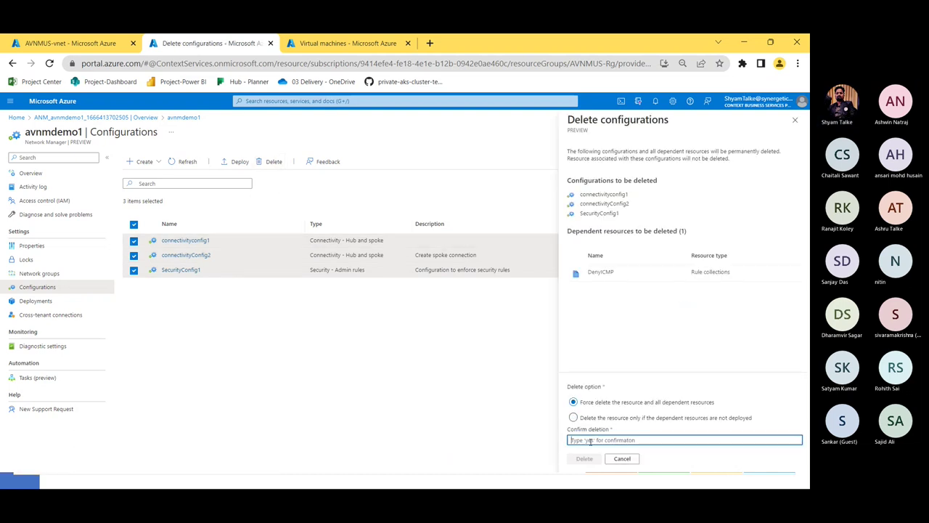
text(yes)
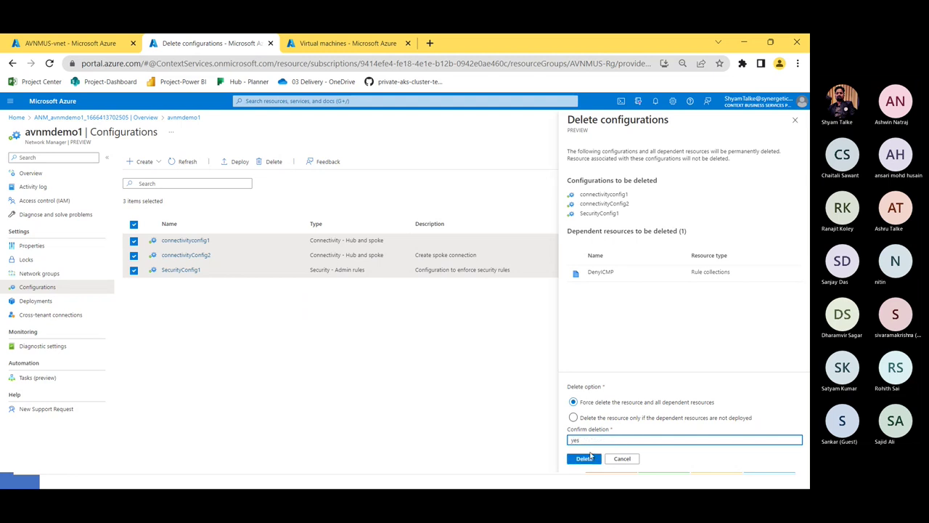
click(591, 459)
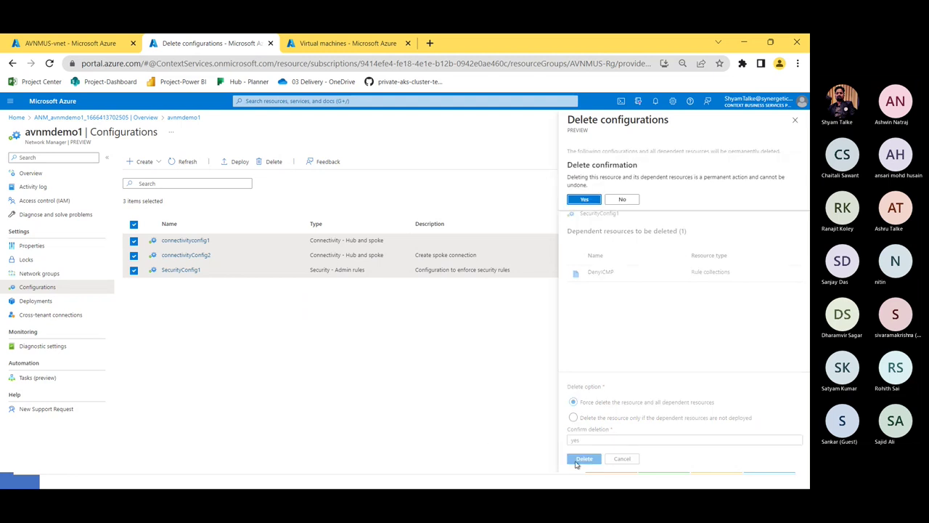
click(595, 201)
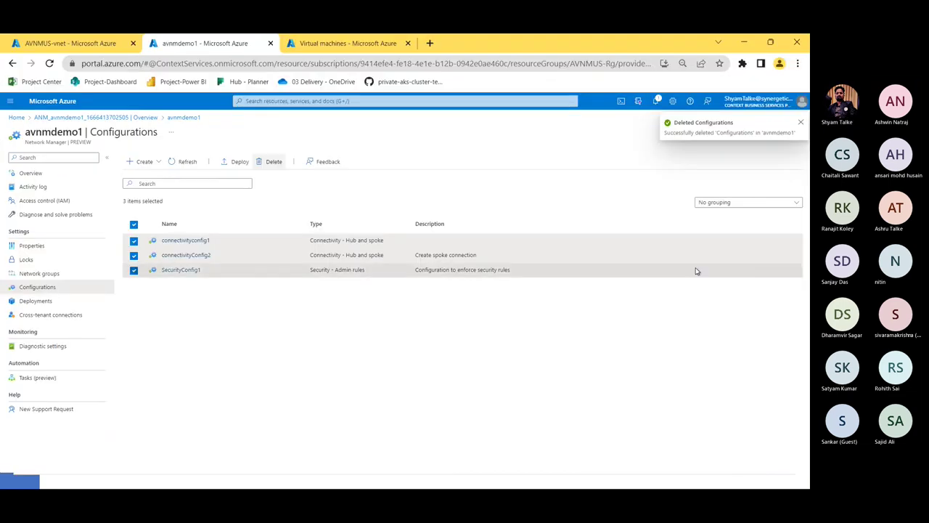
- Refresh the configurations list, briefly viewing the Create options in between
click(181, 162)
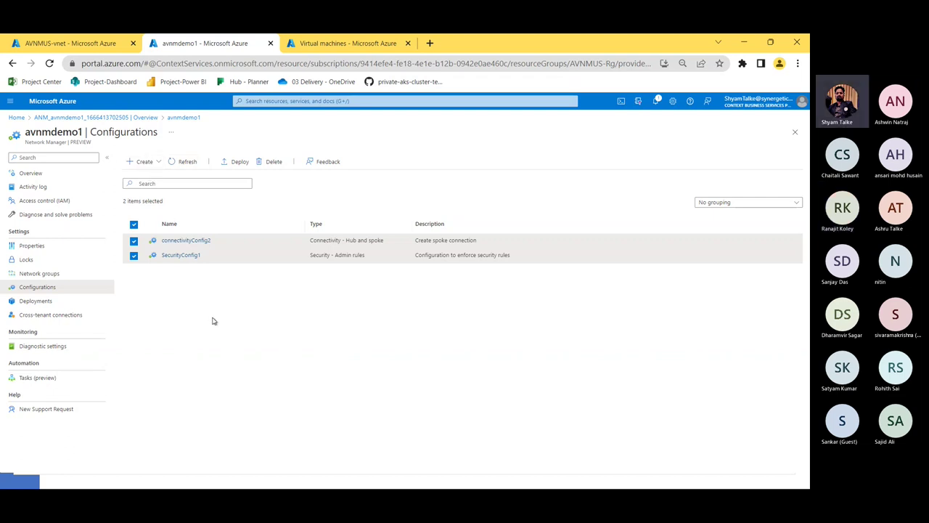
click(146, 163)
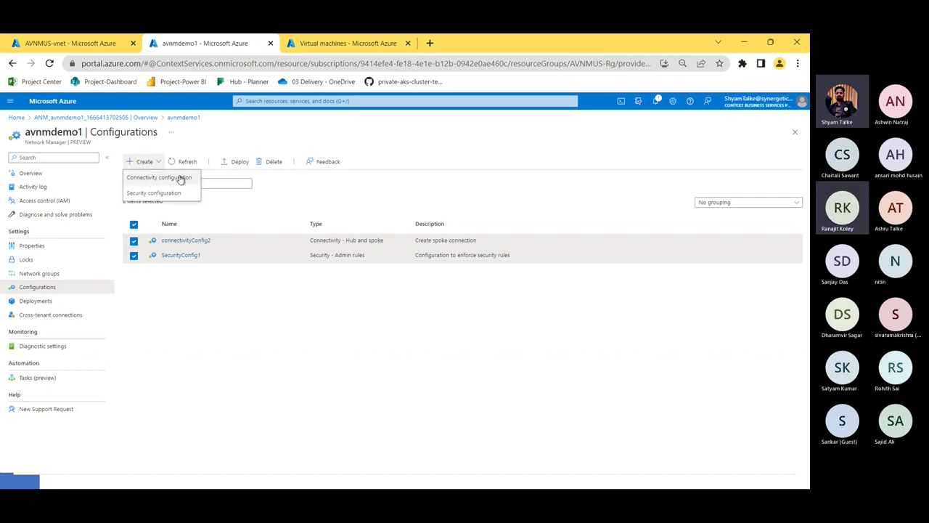
click(237, 325)
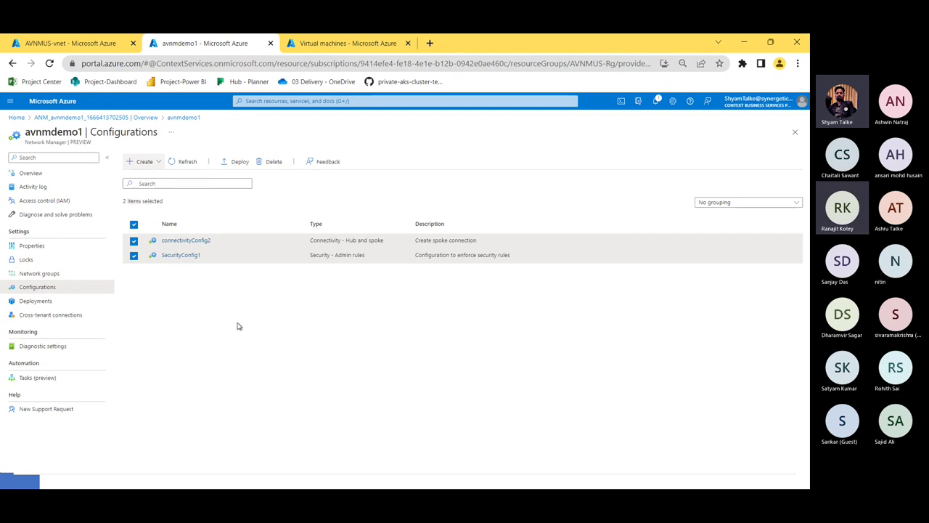
click(181, 163)
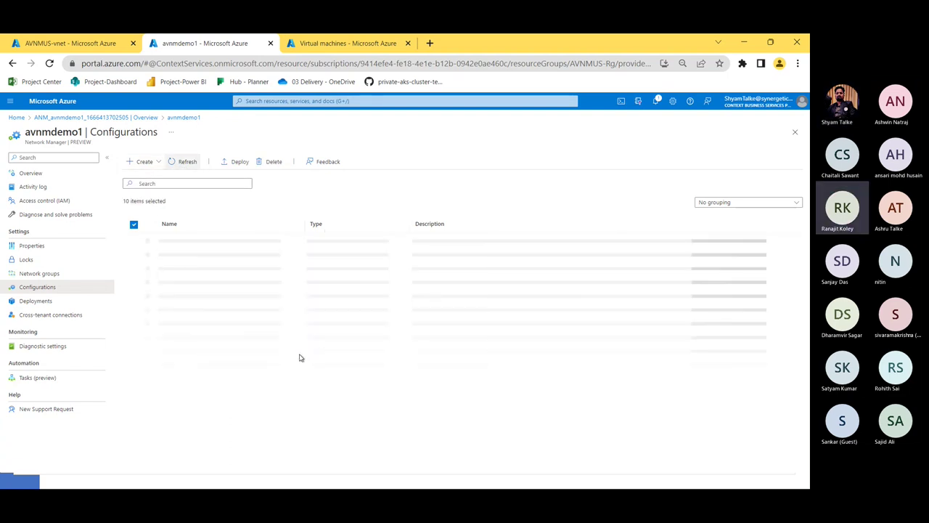
- Stop the running ping in the 20.185.89.220 session and re-ping 10.0.0.4
key(alt+Tab)
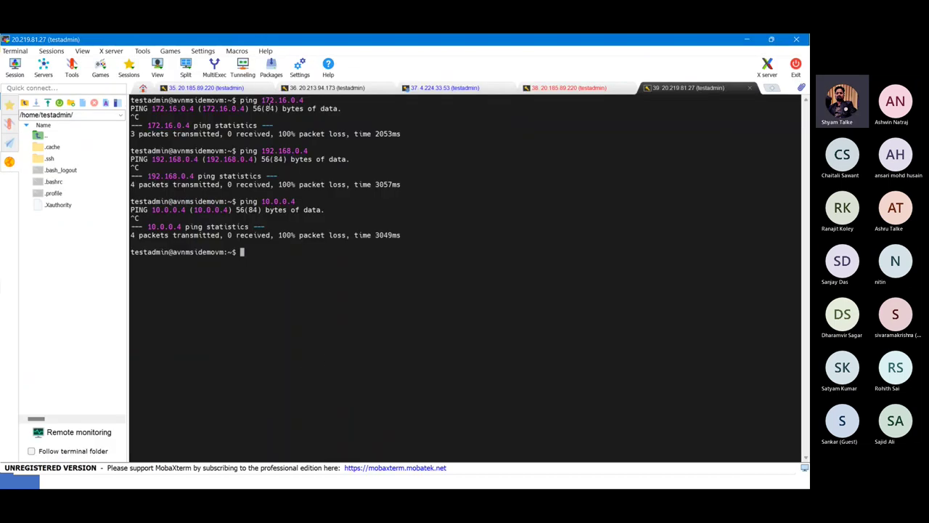
click(206, 87)
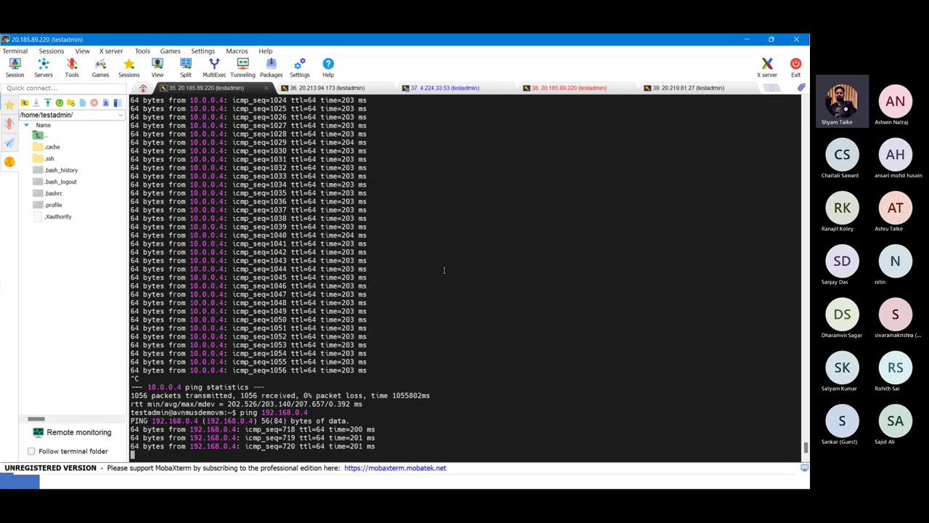
key(ctrl+c)
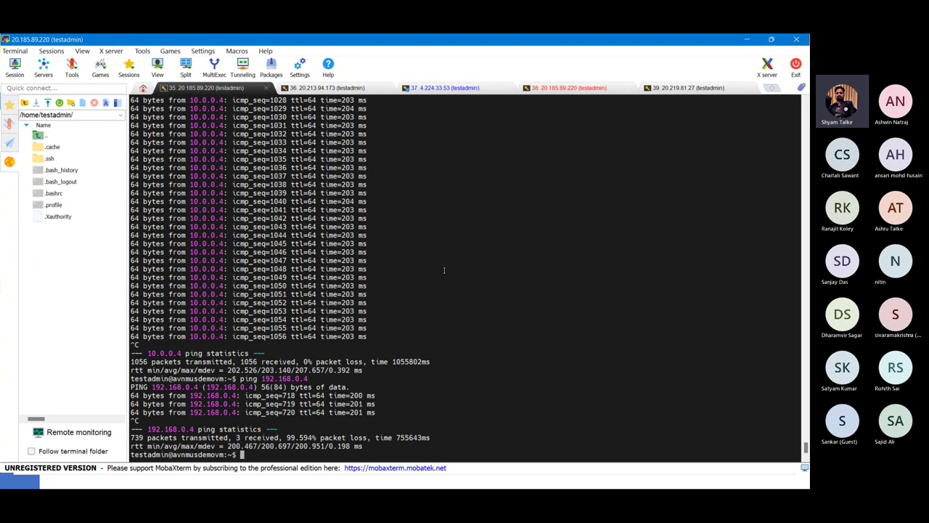
text(ping 10.0.0.4)
key(Return)
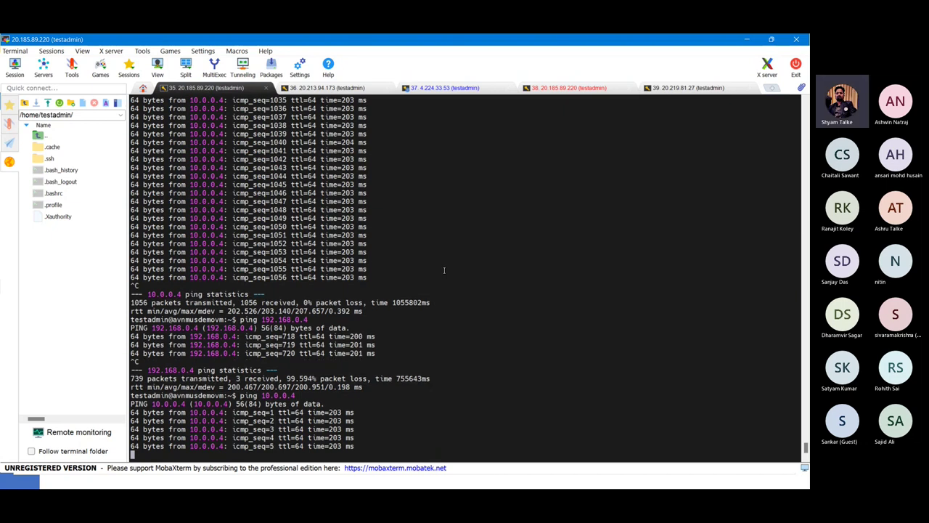
- Check the Azure configurations page, then add blank lines below the ping replies
click(747, 39)
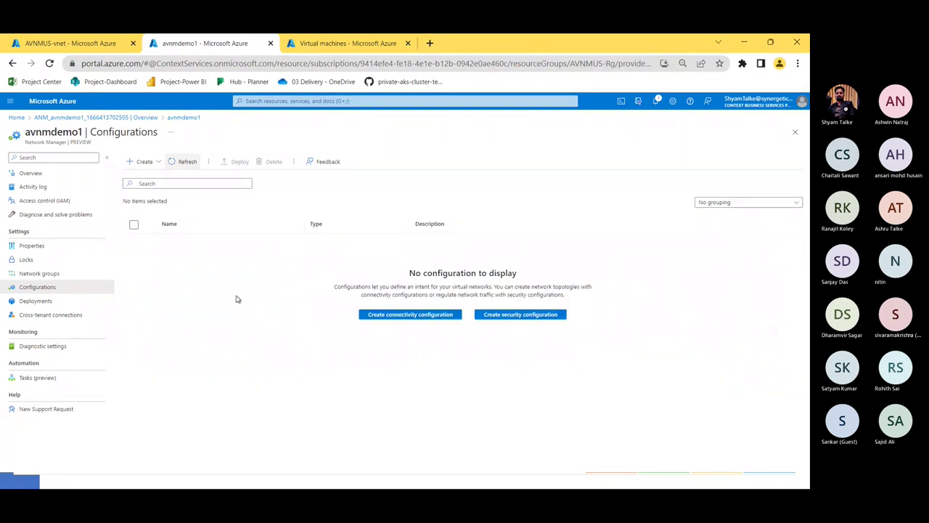
key(alt+Tab)
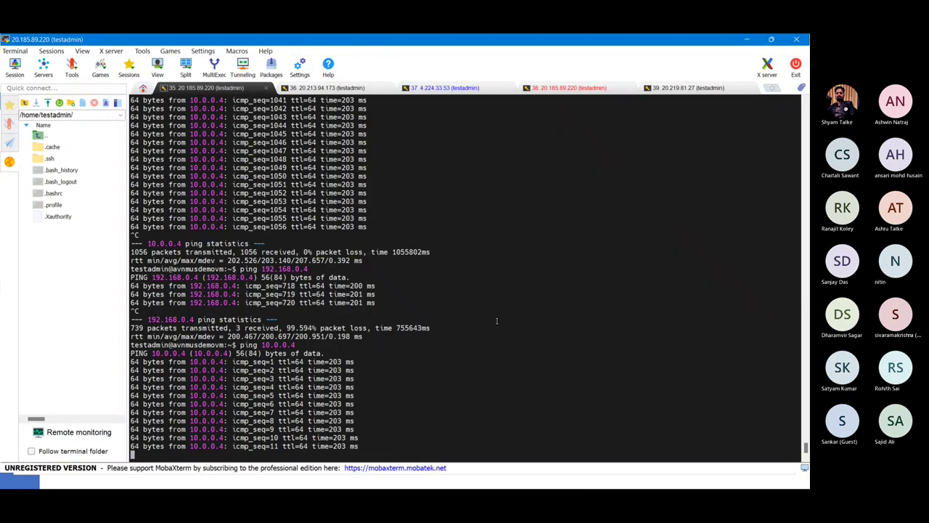
key(Return)
key(Return)
key(Return)
key(Return)
key(Return)
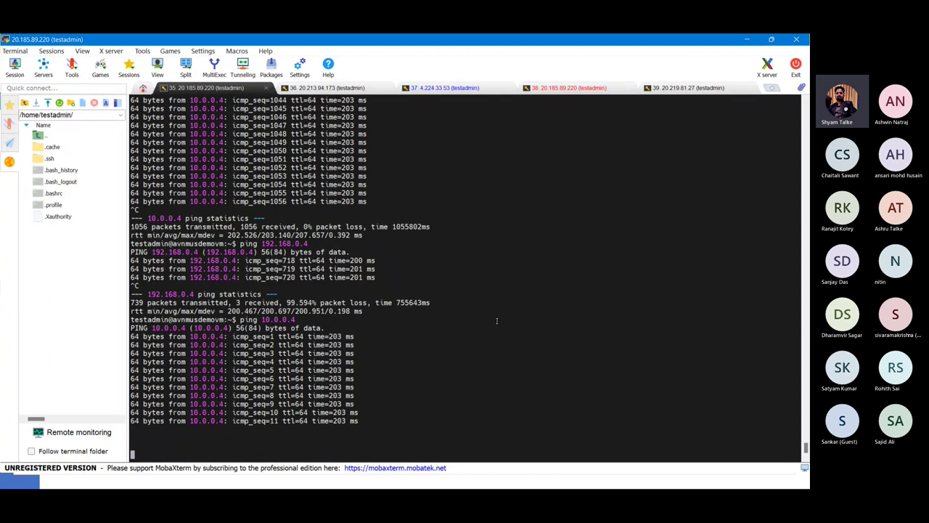
key(Return)
key(Return)
key(Return)
key(Return)
key(Return)
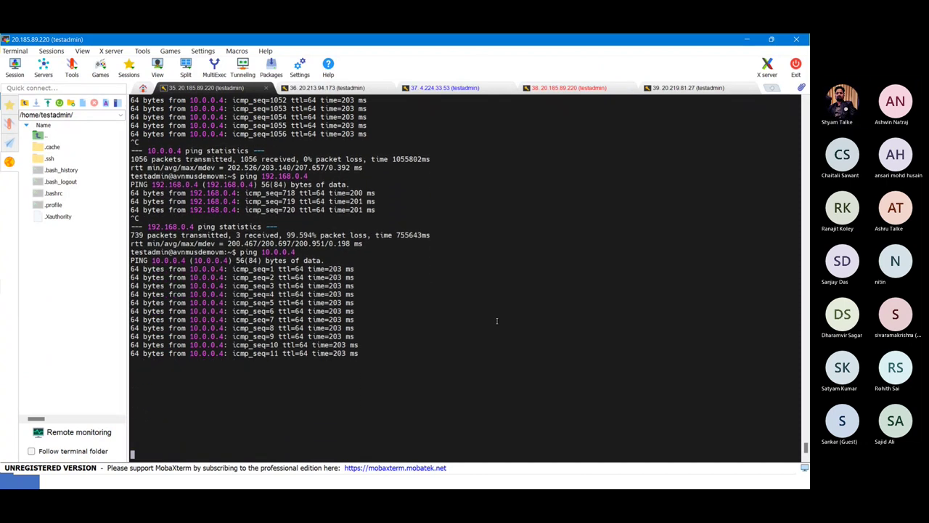
- Ping 192.168.0.4 from the 20.185.89.220 session, showing it unreachable, then minimize MobaXterm
key(ctrl+Tab)
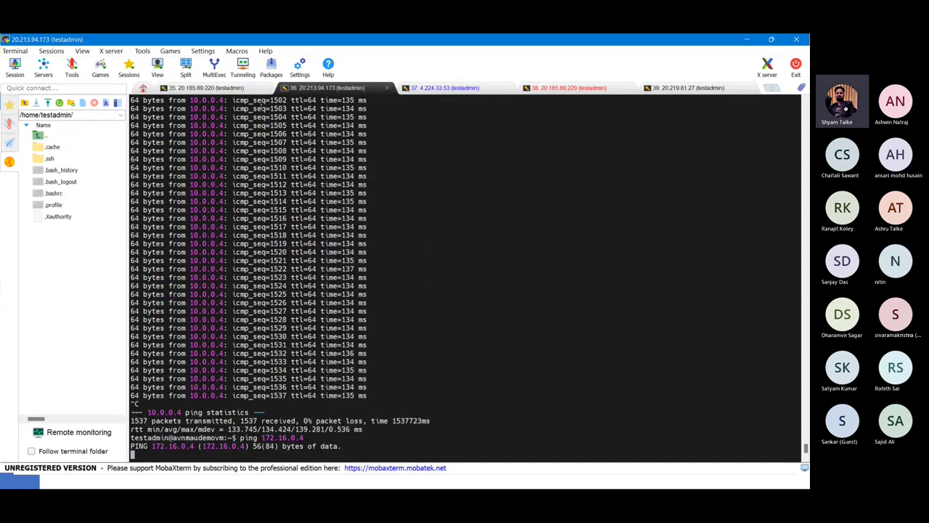
click(214, 90)
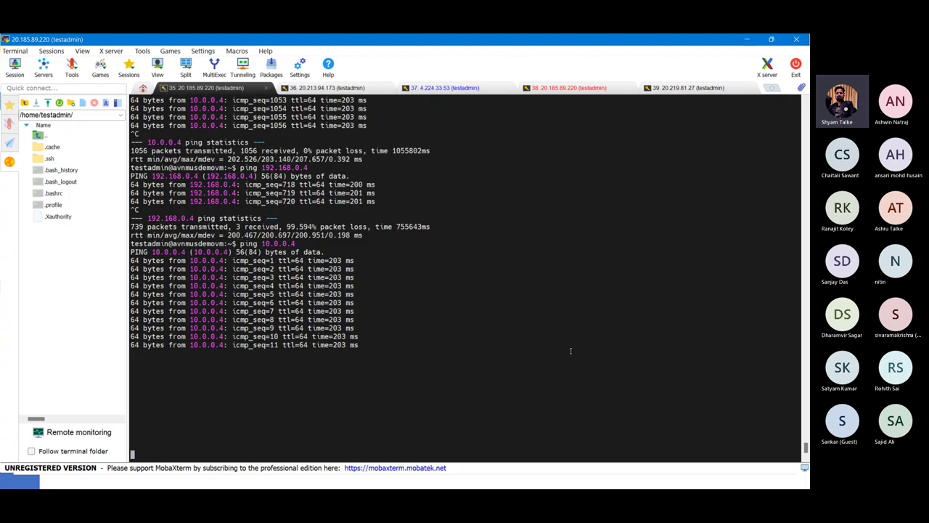
key(ctrl+c)
text(pi)
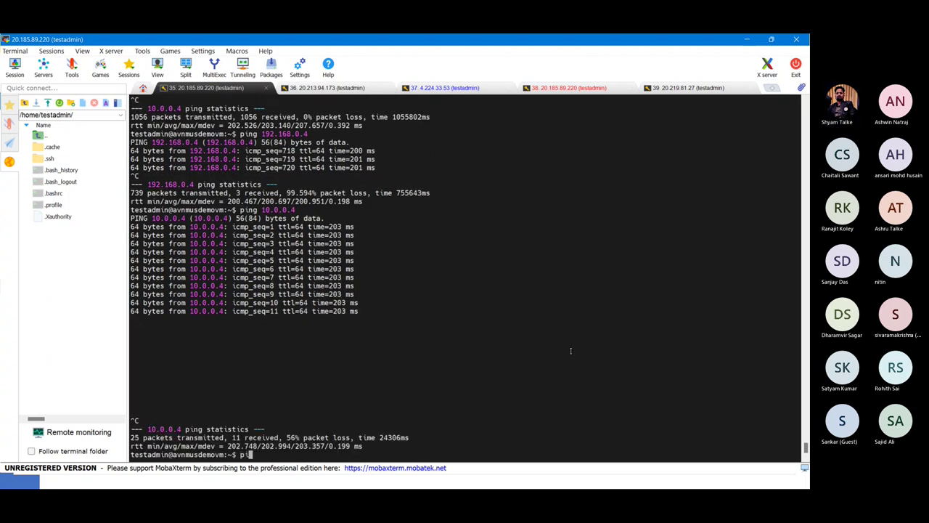
text(ng 192.168.0.4)
key(Return)
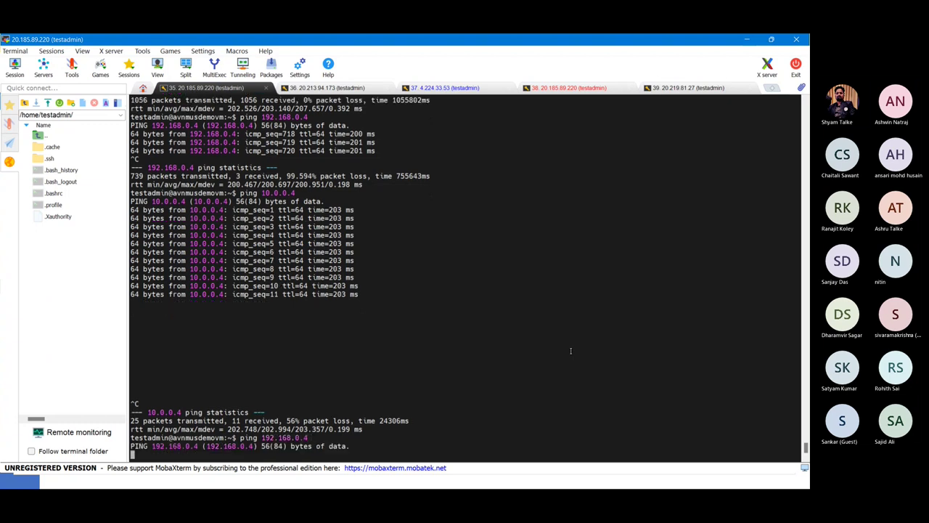
key(ctrl+c)
key(Return)
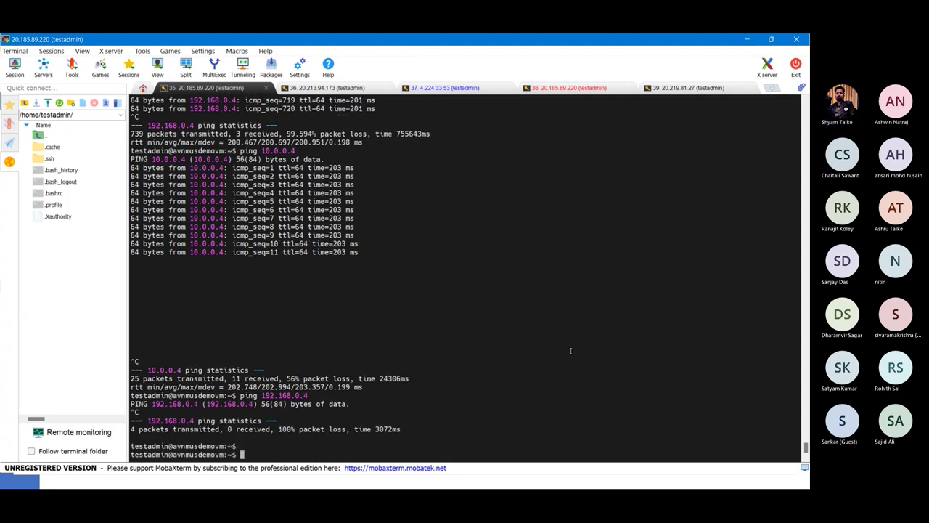
key(Return)
click(745, 40)
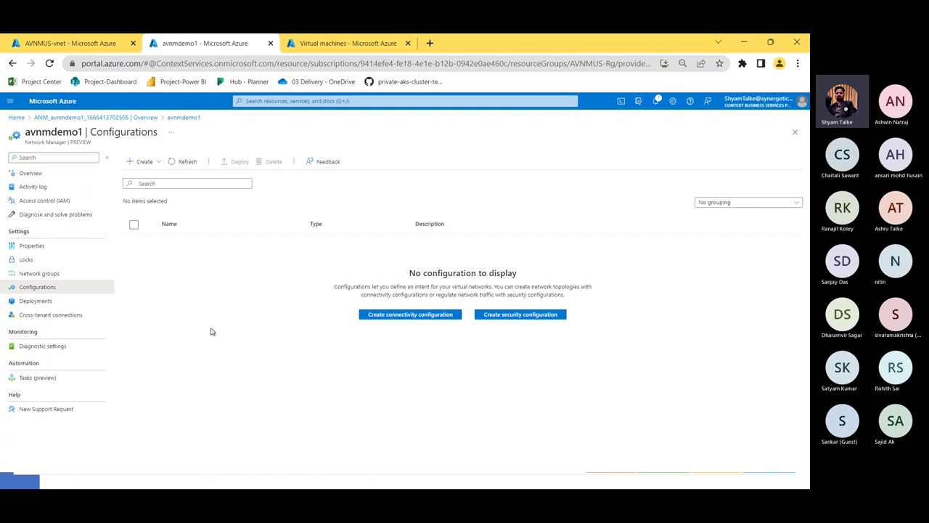
- Create connectivity configuration connectivityconfig1, described 'Establish Mesh topology', and continue to Topology
click(145, 162)
click(146, 179)
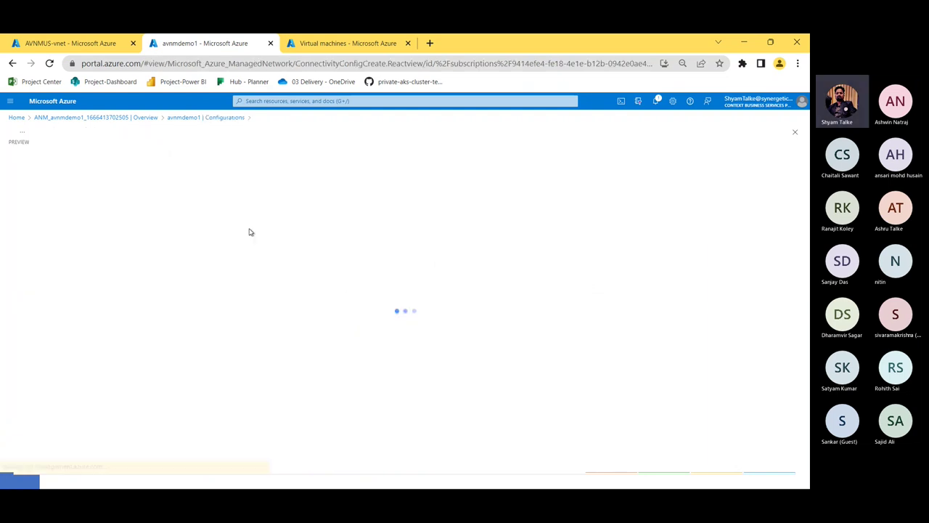
click(189, 204)
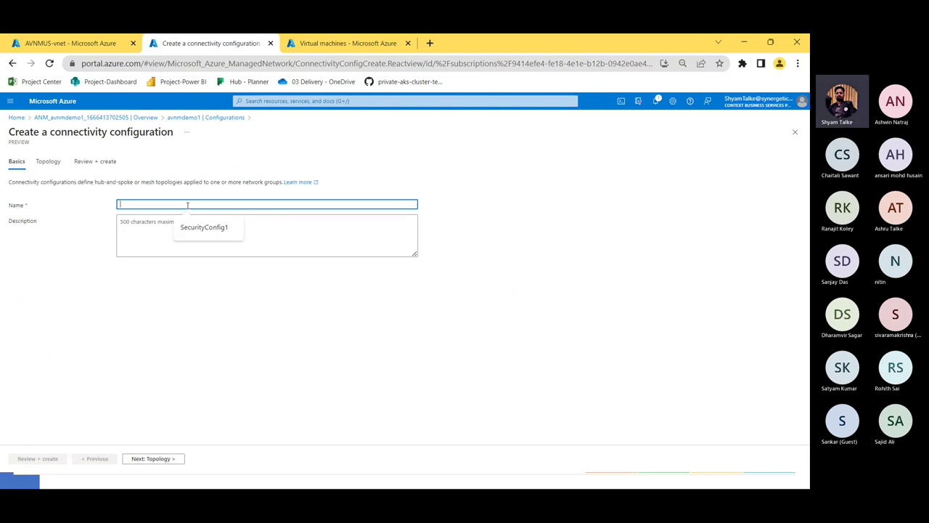
text(connectivityconfig)
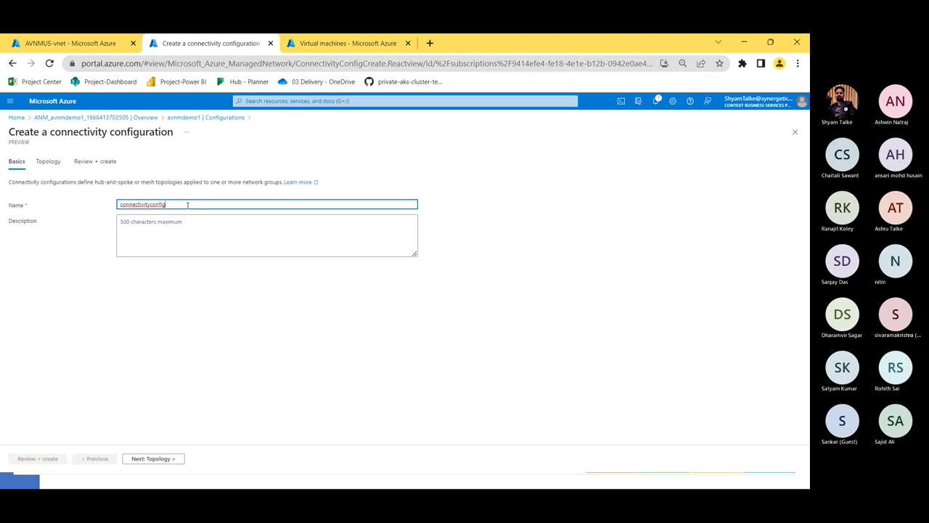
text(1)
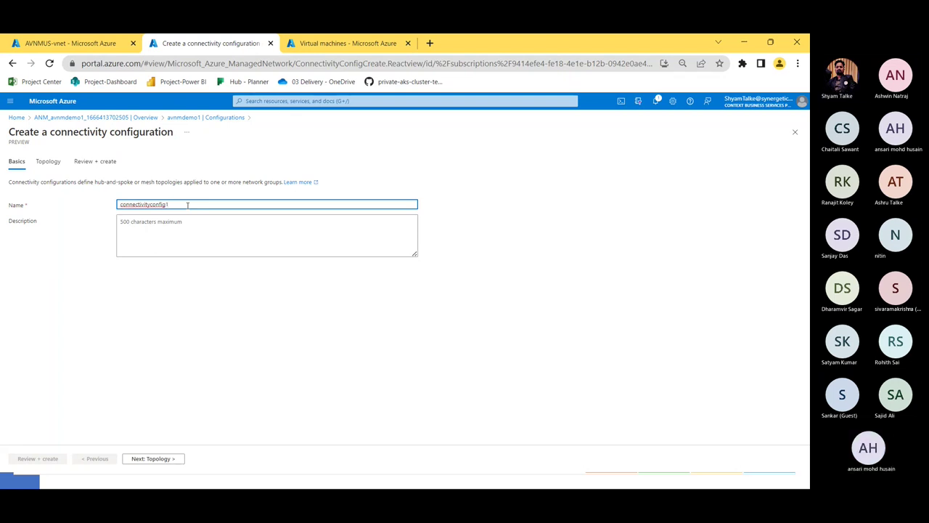
click(172, 240)
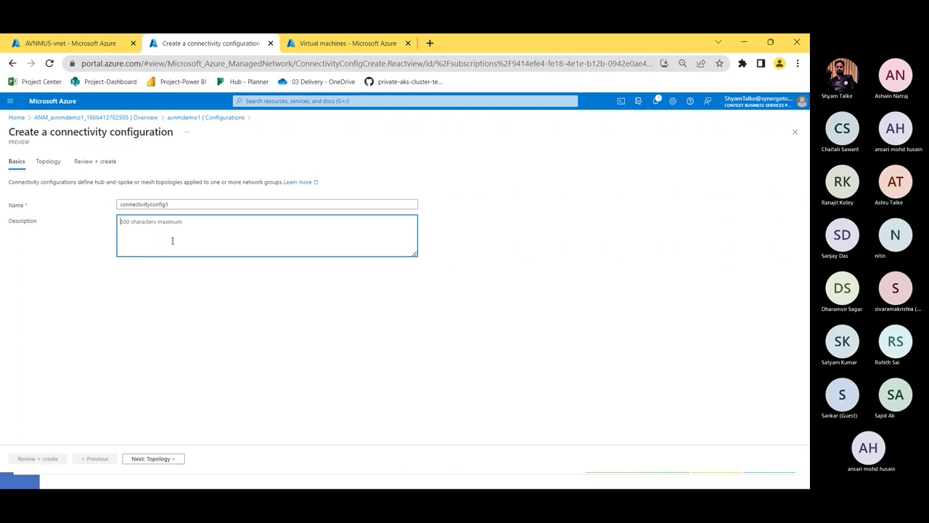
text(Estab)
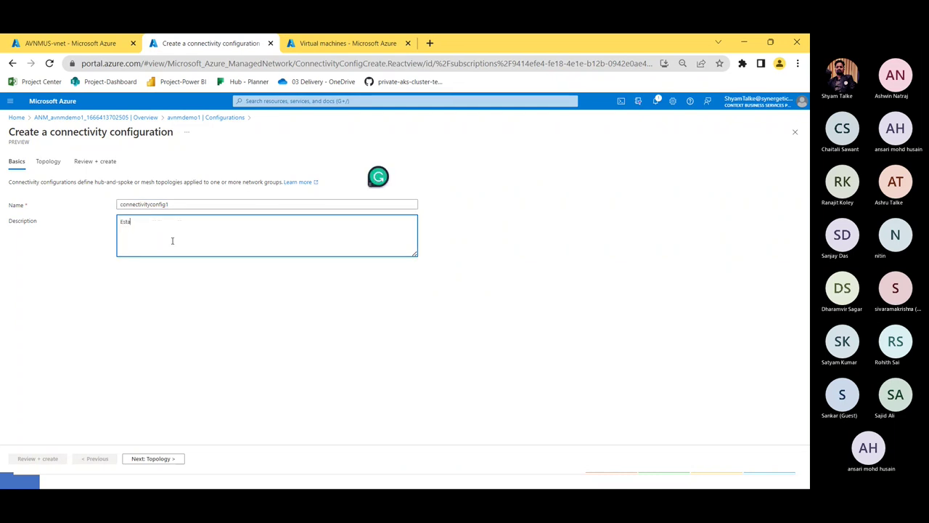
text(lish Mesh topology)
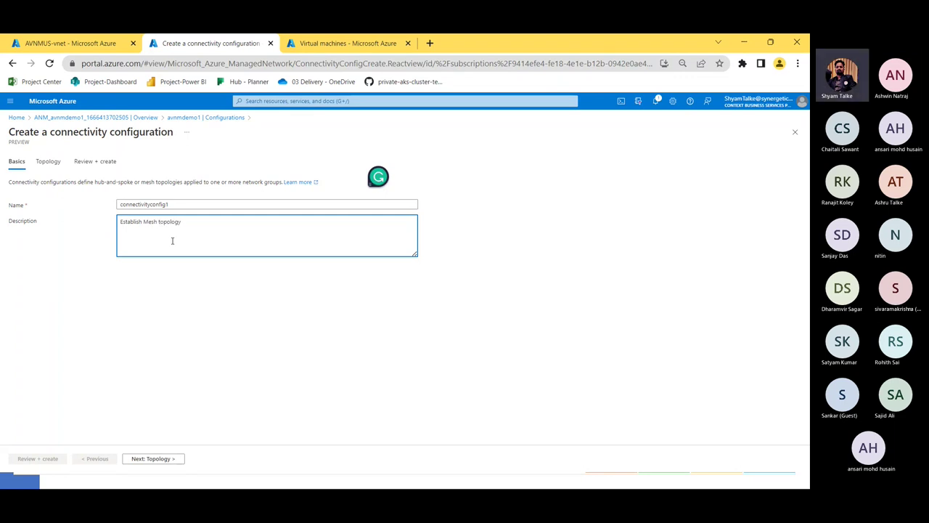
click(168, 458)
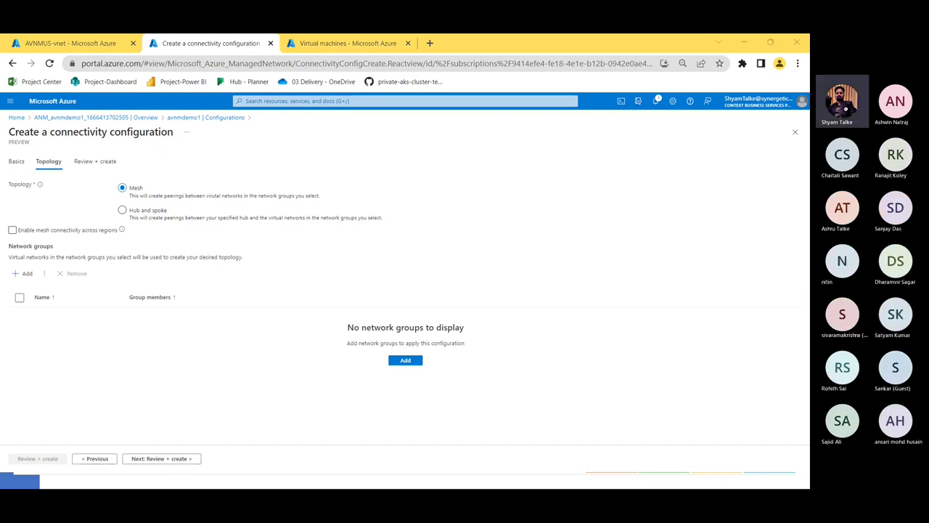
key(alt+Tab)
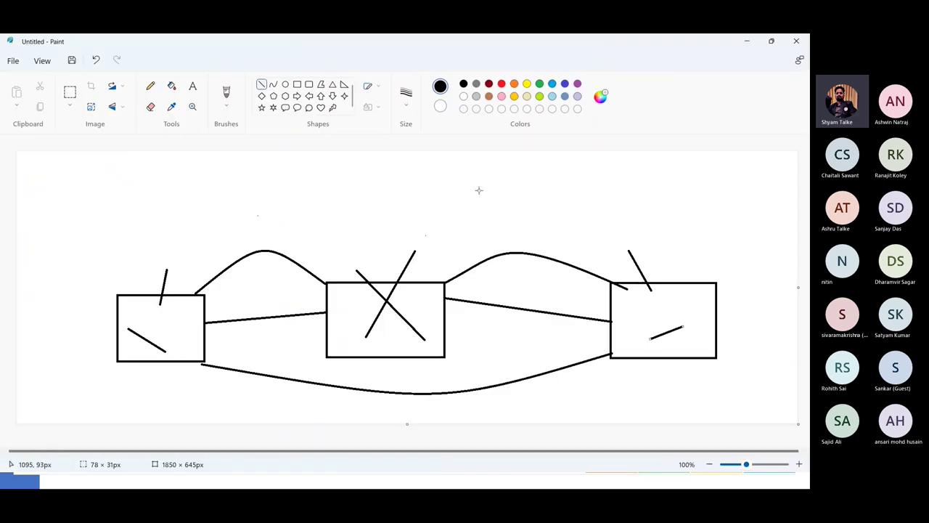
- Draw a new rectangle box above the middle box of the diagram
click(297, 85)
drag(325, 180, 425, 231)
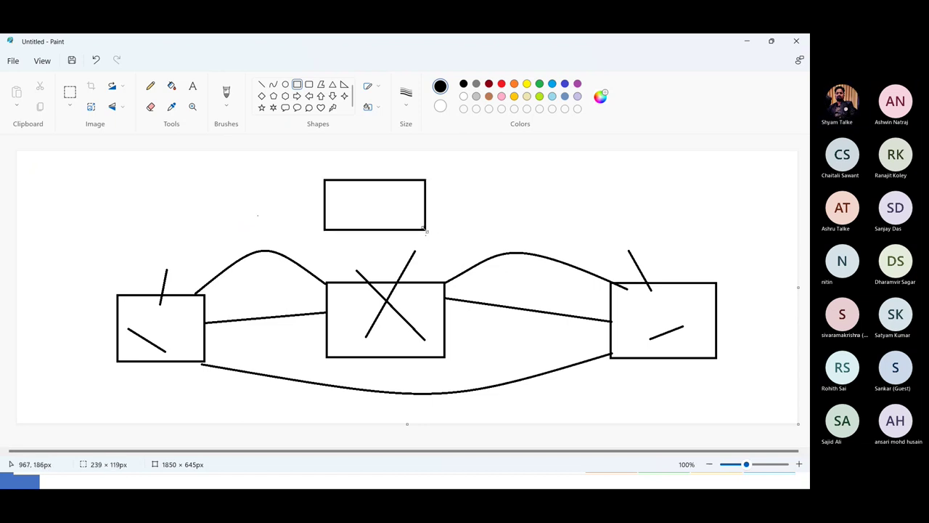
click(262, 85)
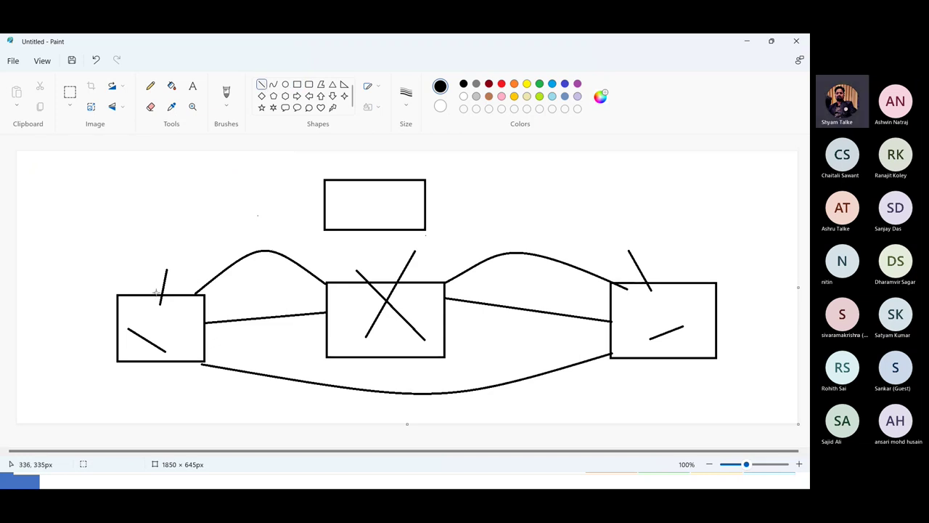
drag(135, 293, 152, 278)
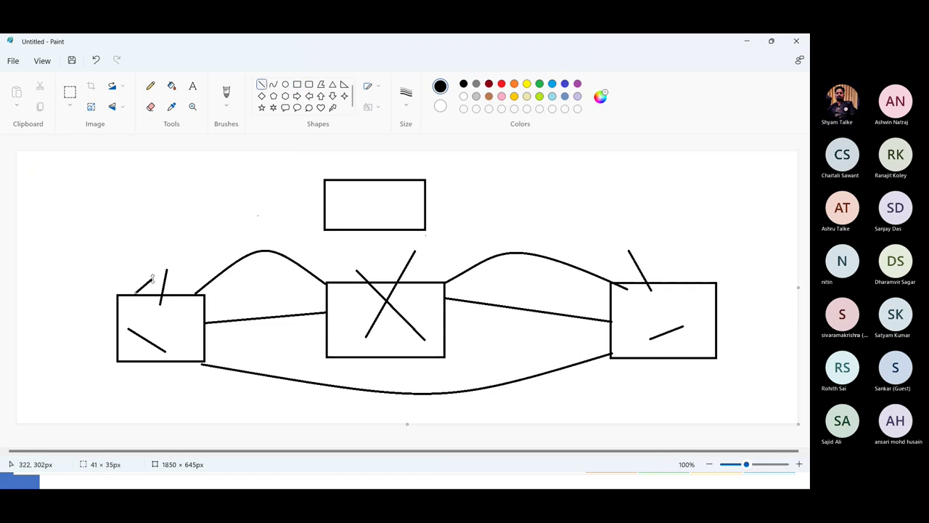
key(ctrl+z)
- Join the left box to the top box with an upward-arching curved line
click(273, 85)
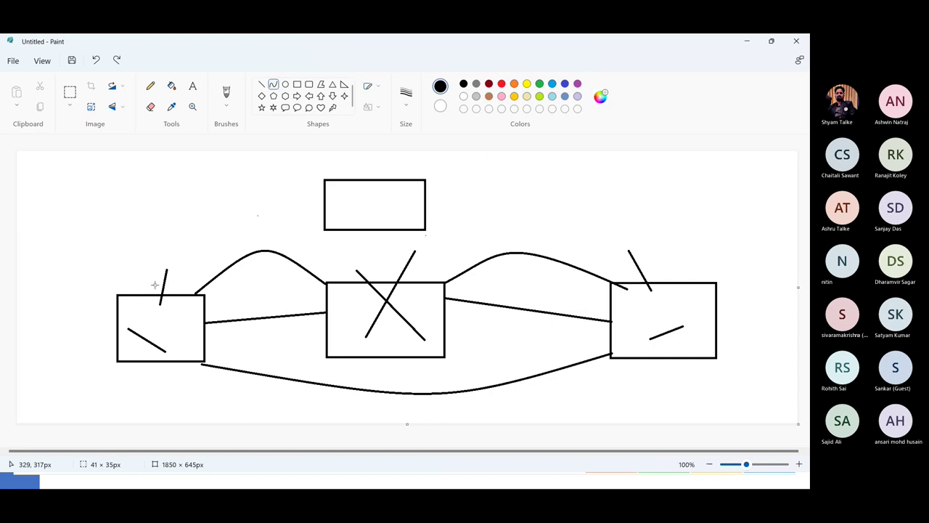
drag(148, 294, 321, 197)
click(321, 197)
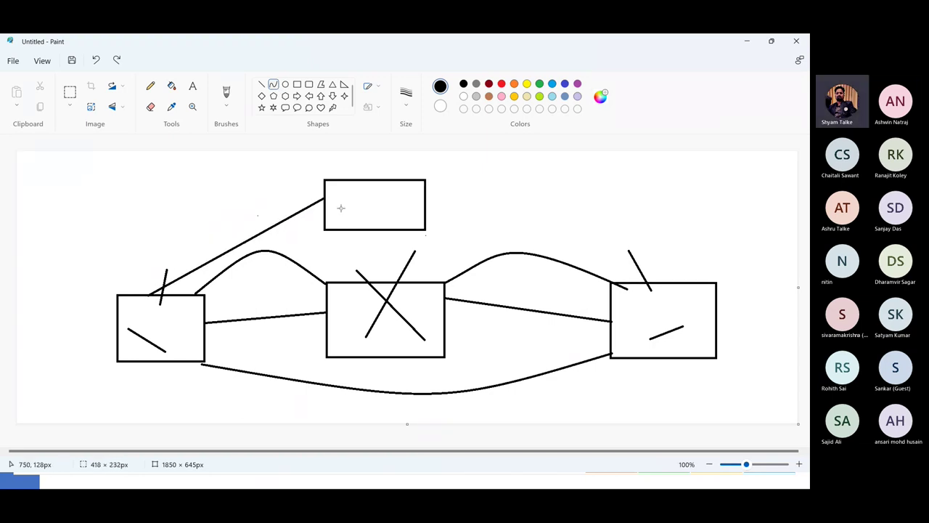
drag(249, 239, 208, 200)
drag(465, 250, 547, 216)
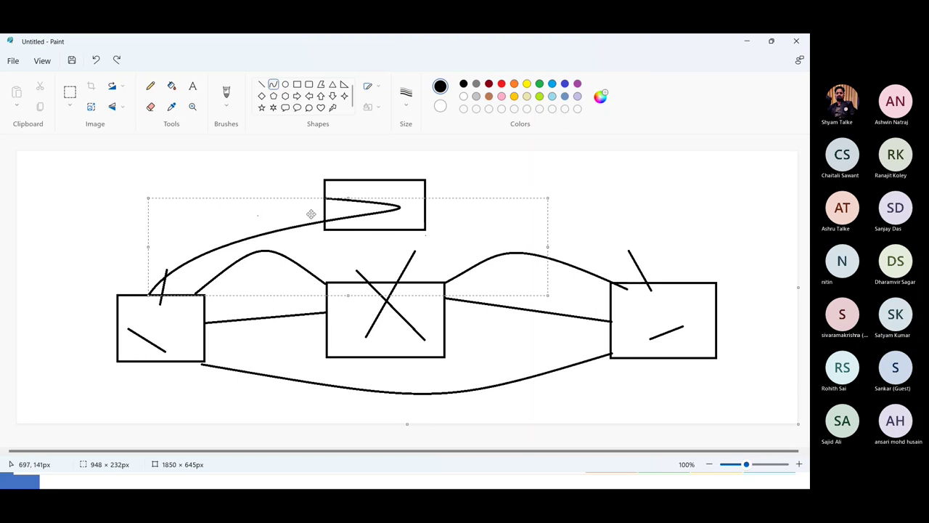
key(Delete)
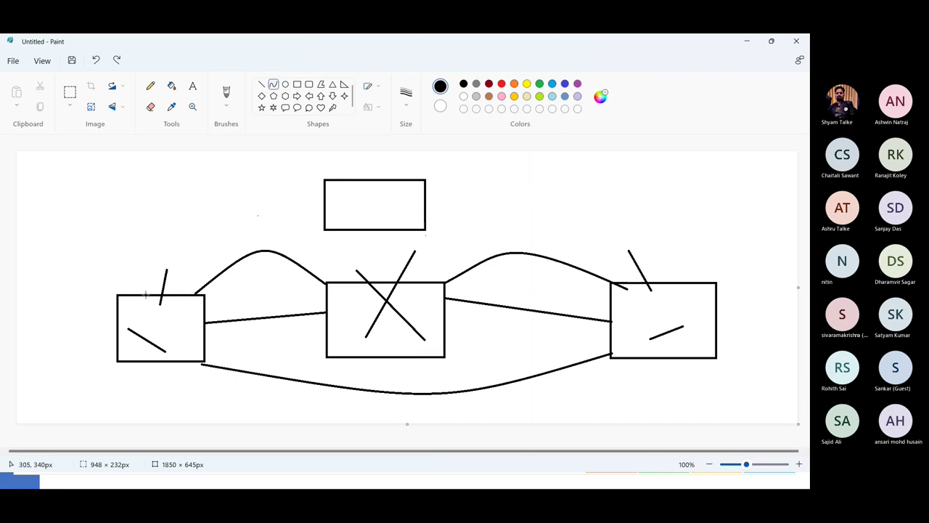
mouse_move(145, 295)
mouse_down()
mouse_move(222, 216)
mouse_move(324, 196)
mouse_up()
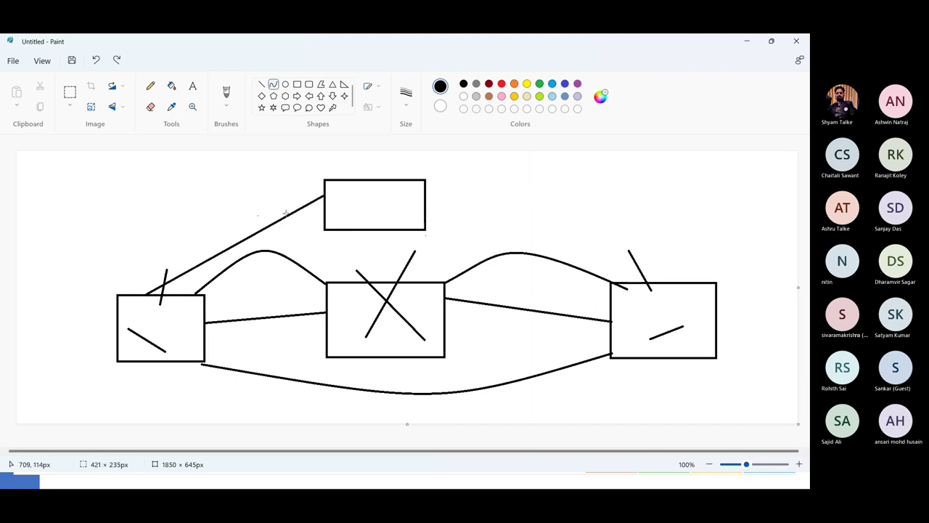
drag(236, 238, 172, 210)
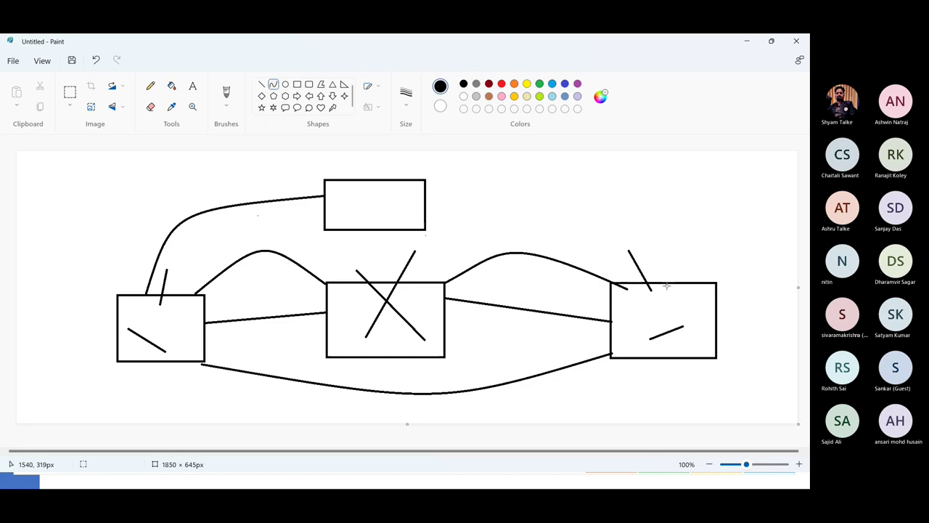
- Connect the right box and the crossed-out middle box to the top box
mouse_move(669, 284)
mouse_down()
mouse_move(649, 251)
mouse_move(475, 187)
mouse_move(428, 194)
mouse_up()
drag(584, 240, 668, 193)
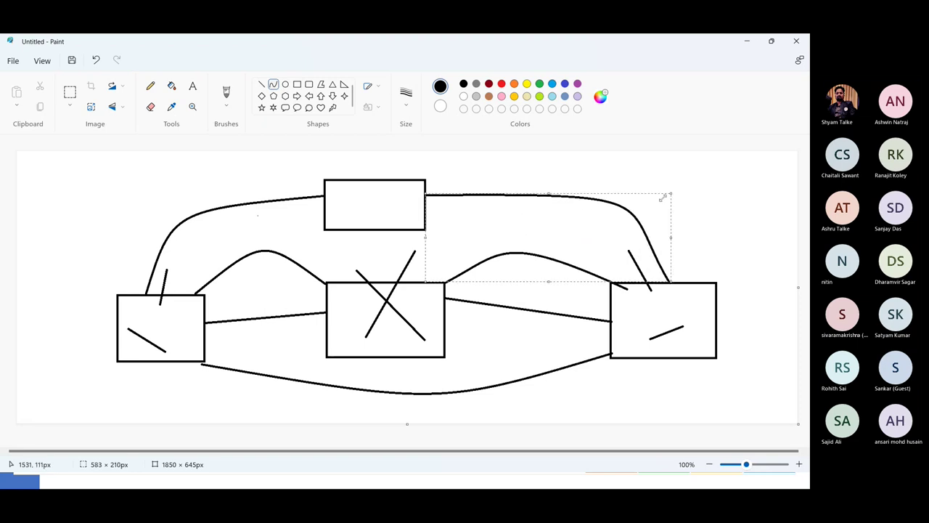
click(714, 189)
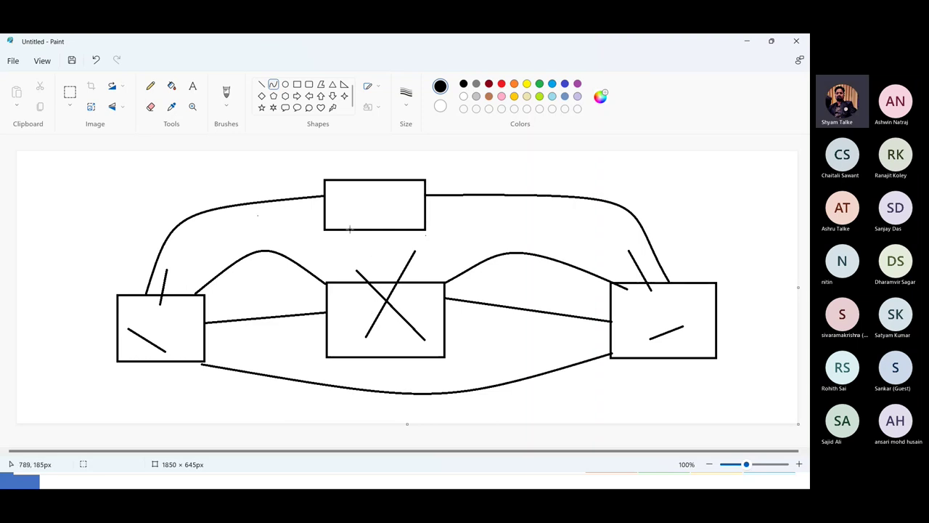
mouse_move(345, 230)
mouse_down()
mouse_move(346, 282)
mouse_move(341, 251)
mouse_move(322, 251)
mouse_up()
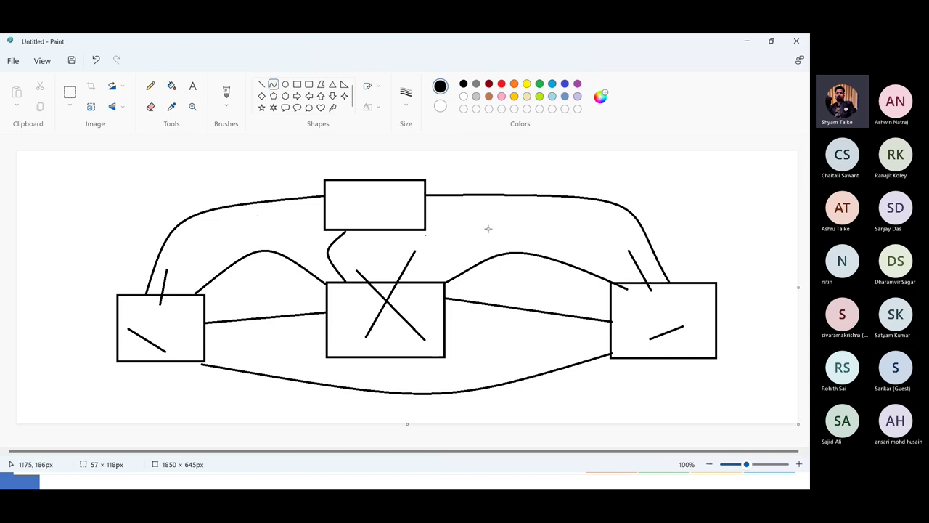
- Minimize the Paint network sketch to bring back the Azure connectivity configuration form
click(751, 46)
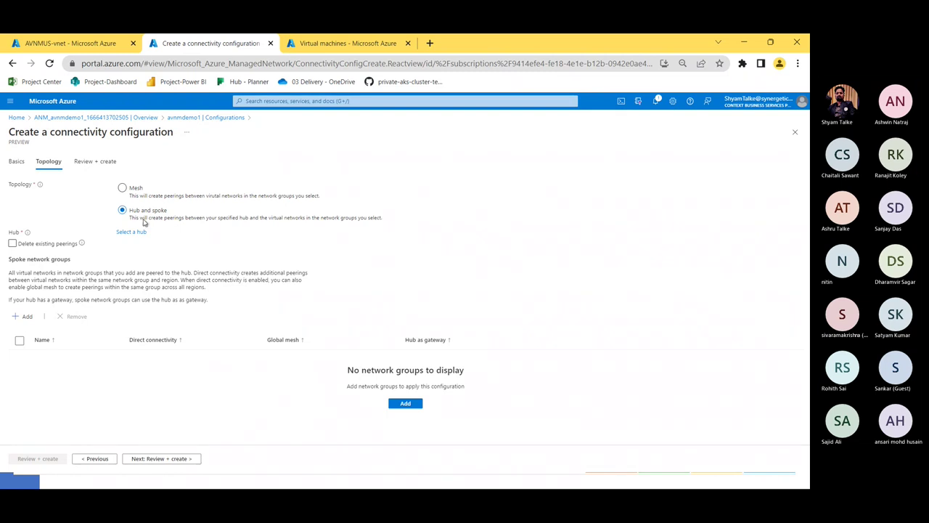
- Switch the topology to Mesh, tick myavnmng1, then close the picker without adding any group
click(135, 190)
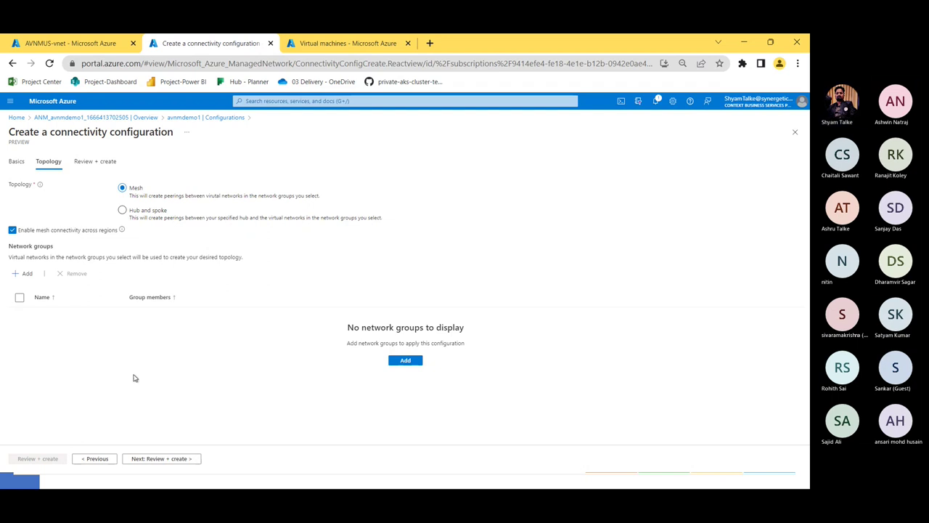
click(405, 360)
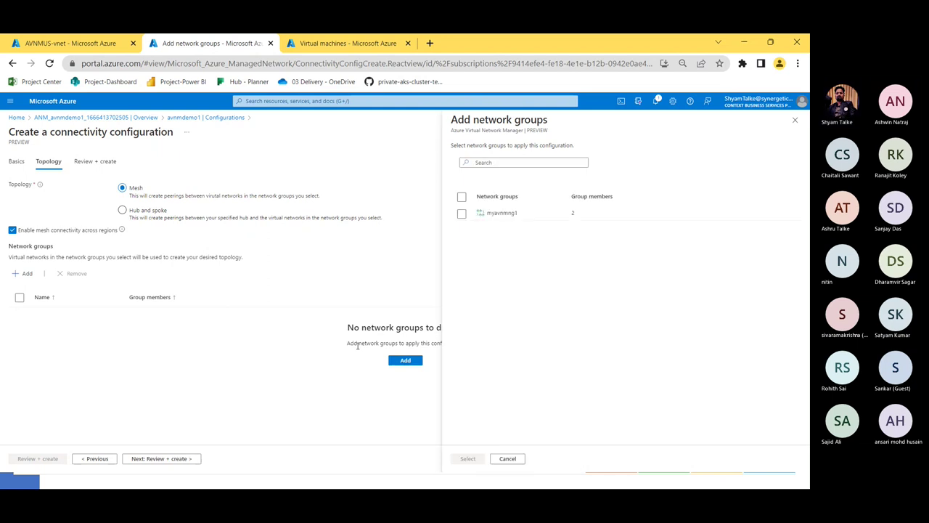
click(461, 214)
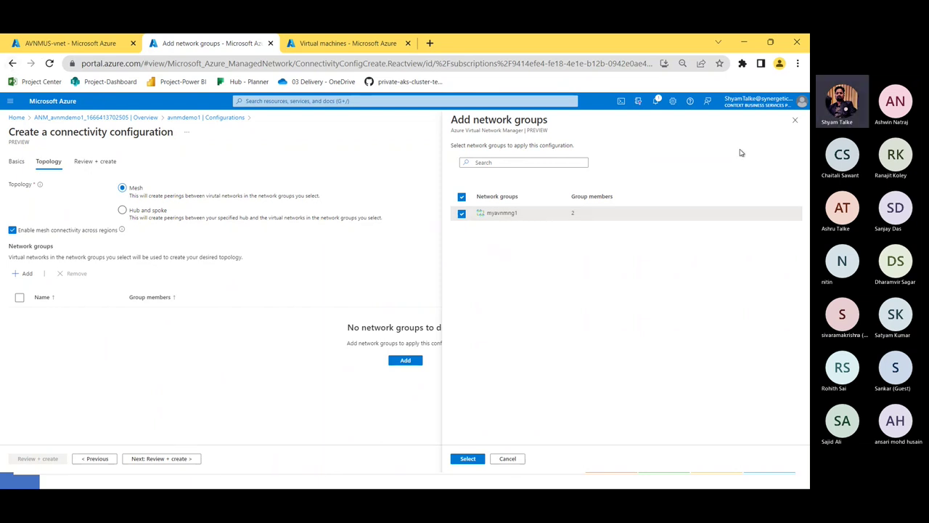
click(794, 120)
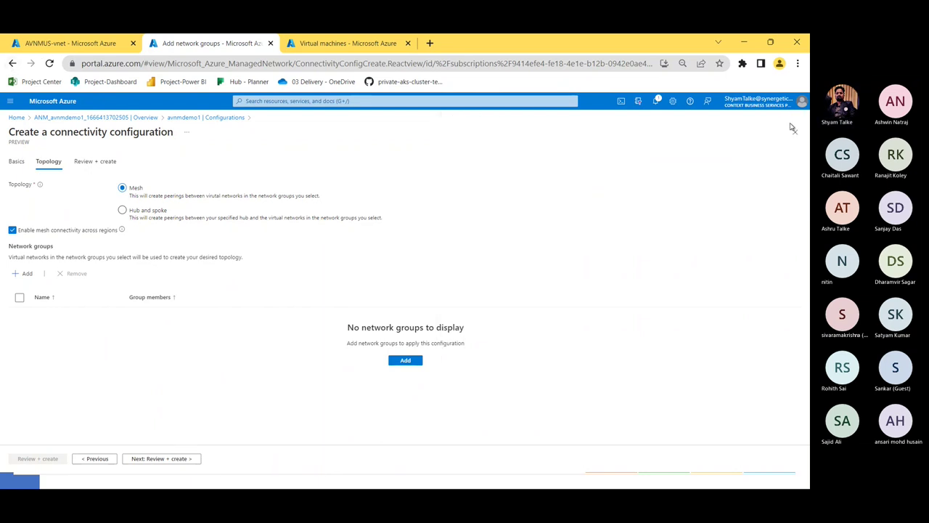
click(225, 118)
- Go from the ANM_avnmdemo1 deployment to avnmdemo1's Network groups and reload the list
click(141, 118)
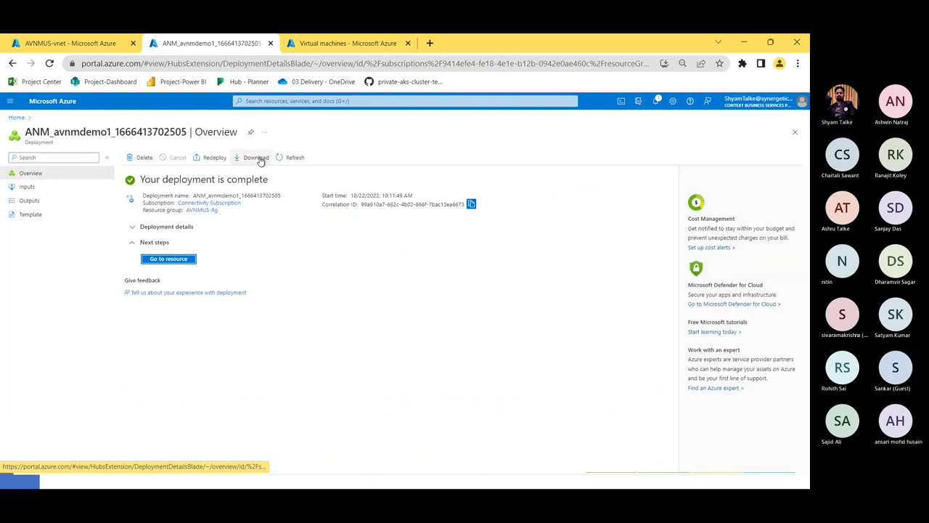
click(181, 259)
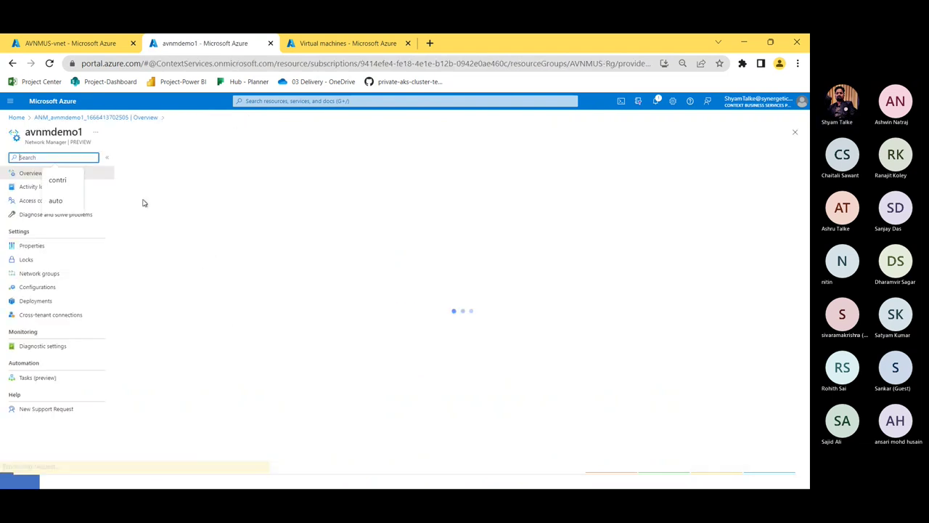
click(49, 277)
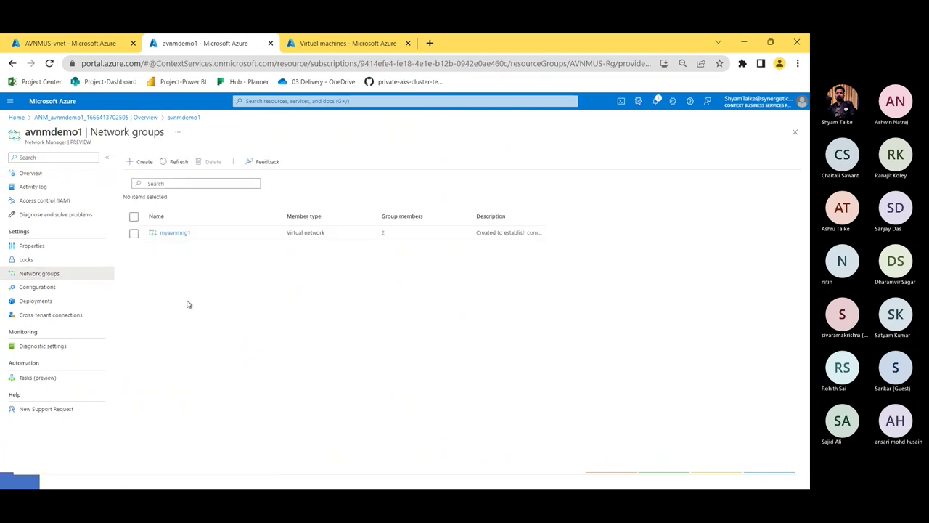
click(178, 161)
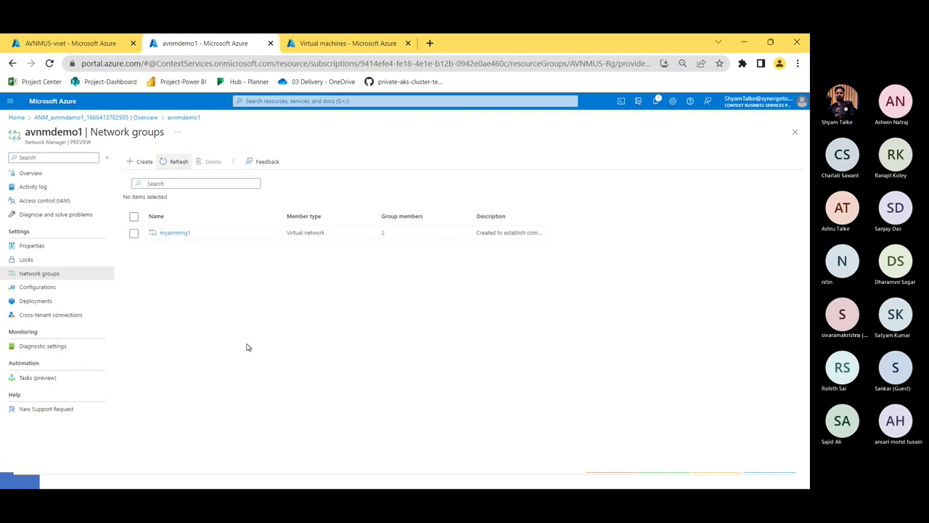
click(180, 167)
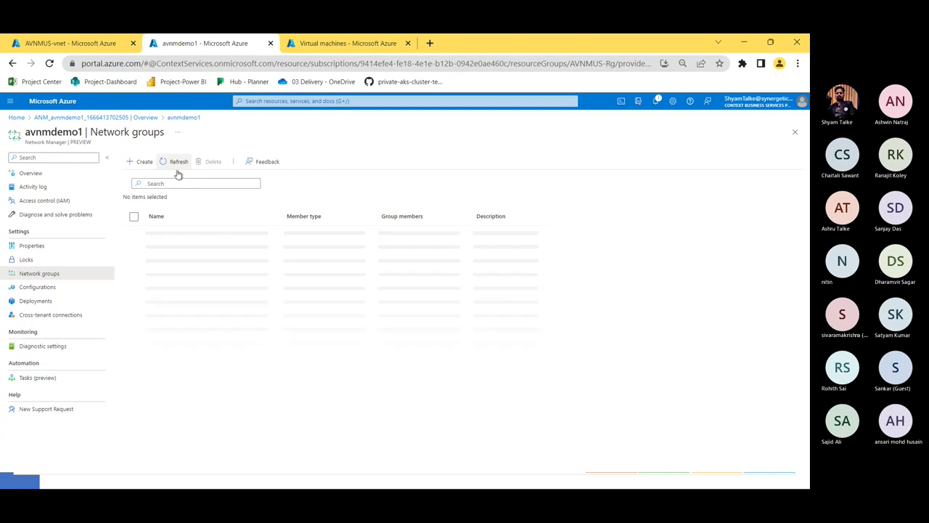
- Check the avnmsidemovm VM's avnmsidemo-vnet and its tags, then return to the avnmdemo1 tab
click(330, 43)
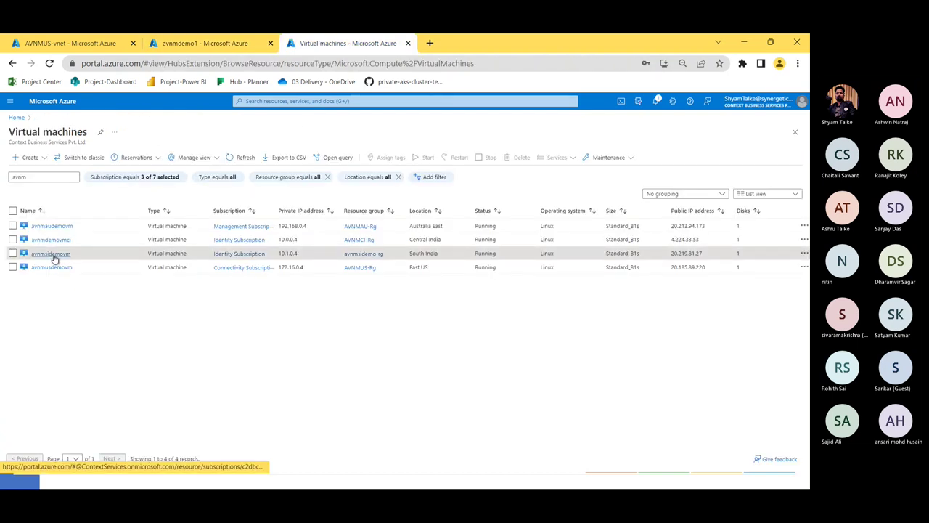
click(51, 254)
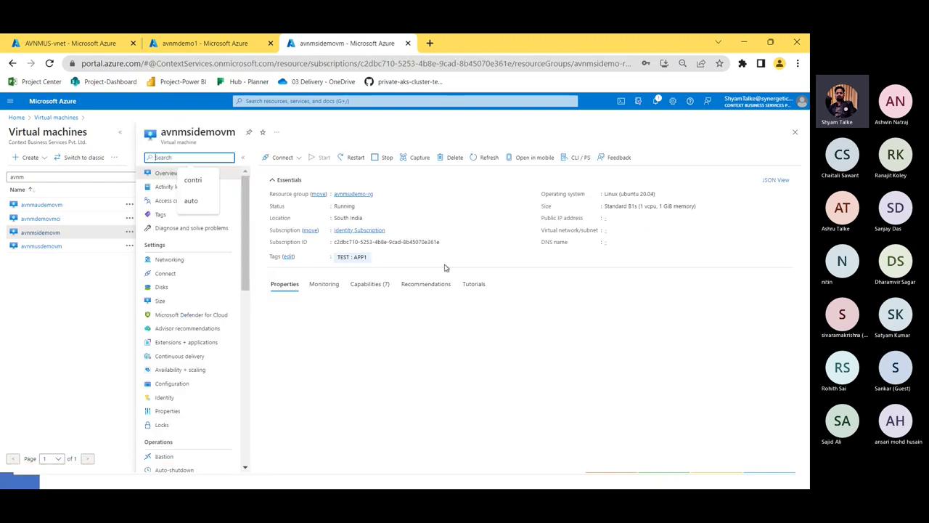
click(628, 231)
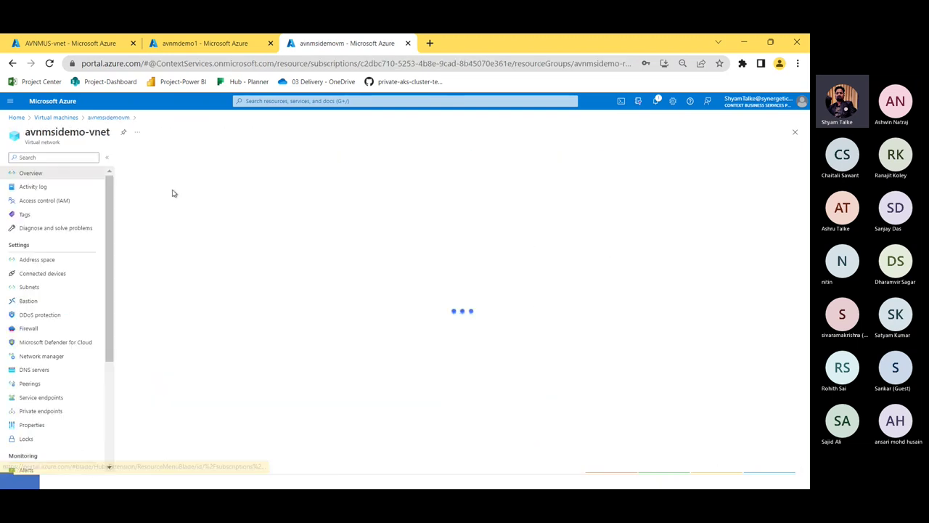
click(65, 216)
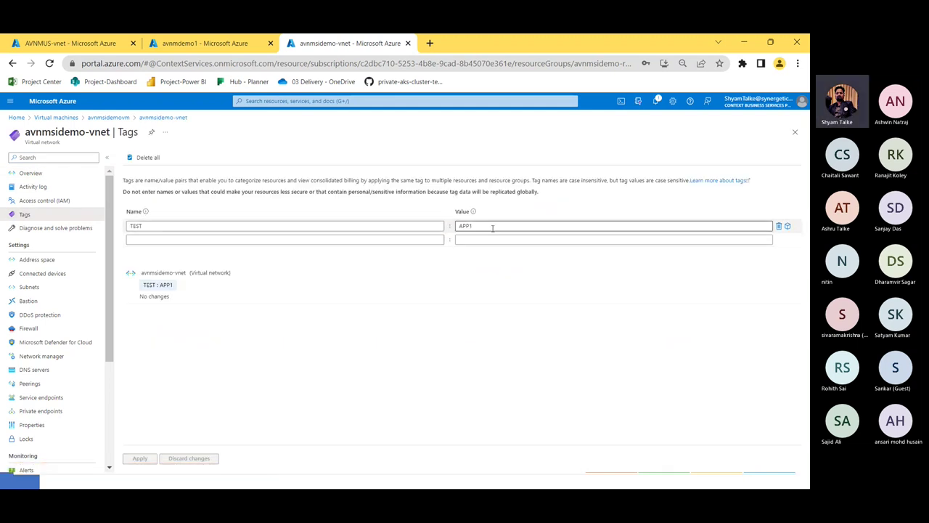
click(162, 119)
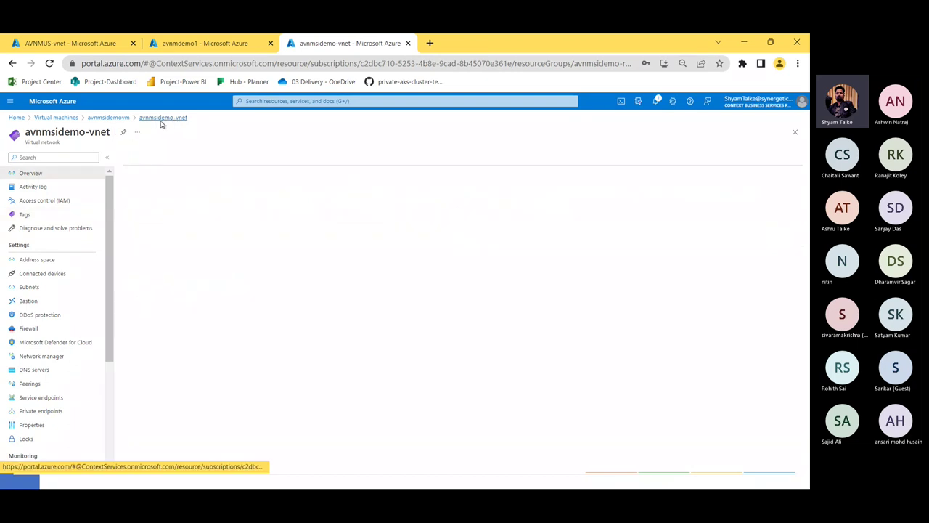
click(120, 118)
click(227, 48)
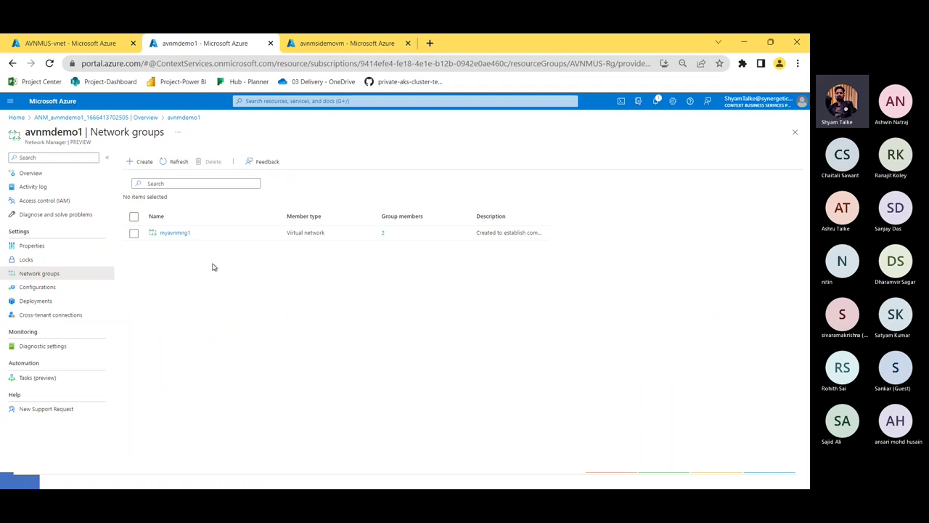
- Open the myavnmng1 network group, refresh it, and view its member virtual networks
click(205, 233)
click(170, 234)
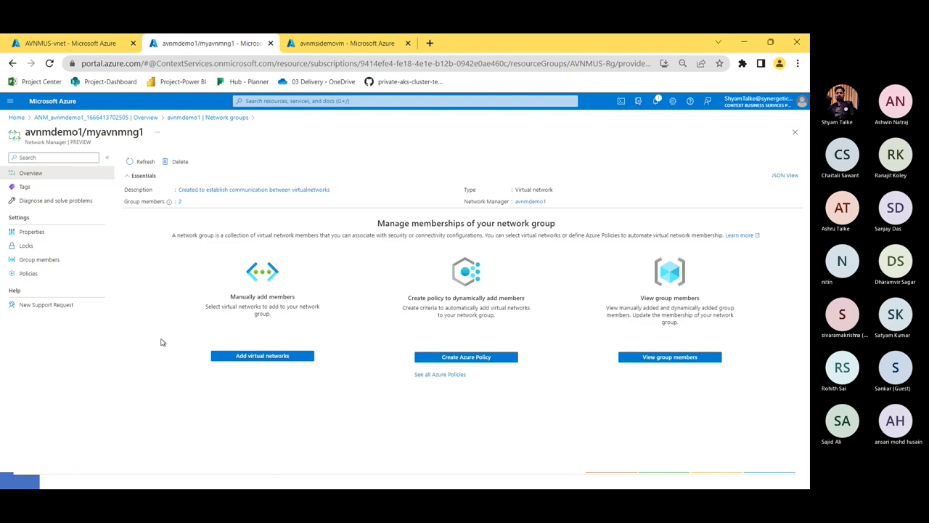
click(145, 164)
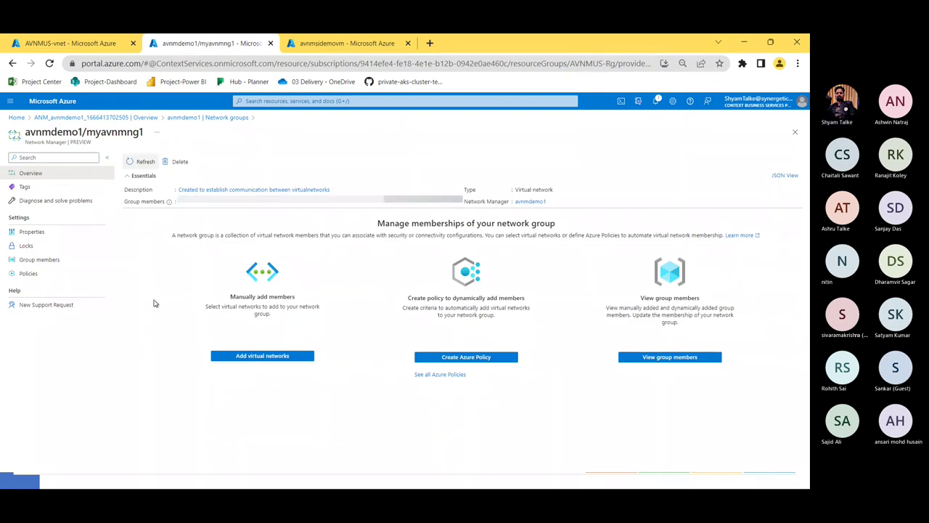
click(40, 259)
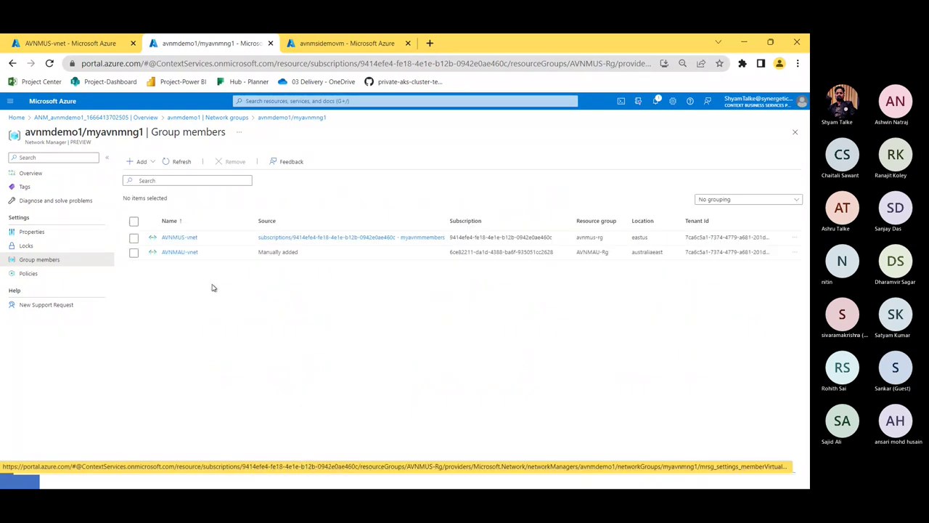
- Reload myavnmng1's membership policies, noting the 24-hour delay, then return to Group members
click(60, 275)
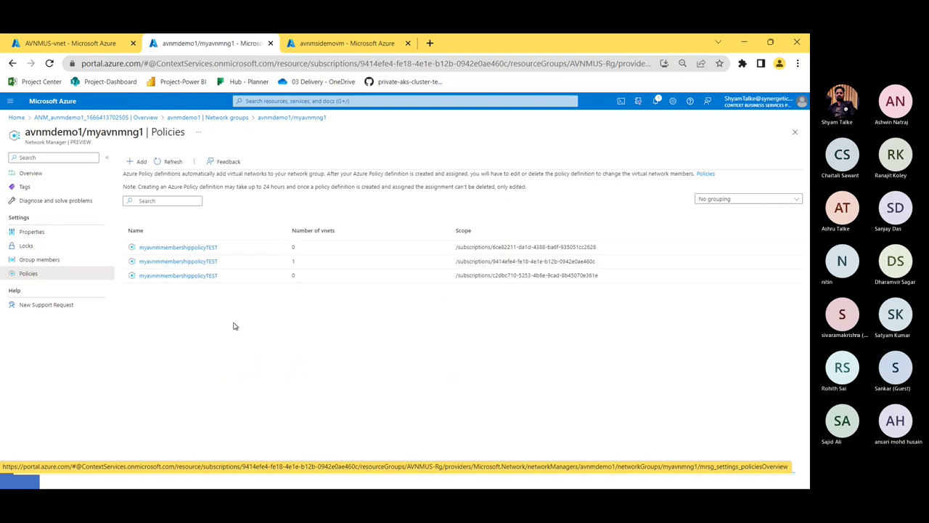
click(171, 162)
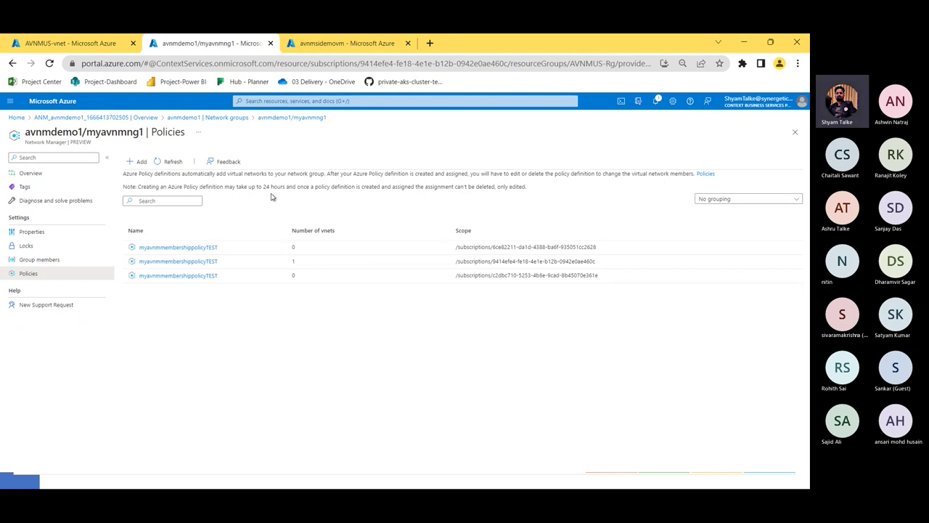
drag(258, 189, 296, 189)
click(172, 161)
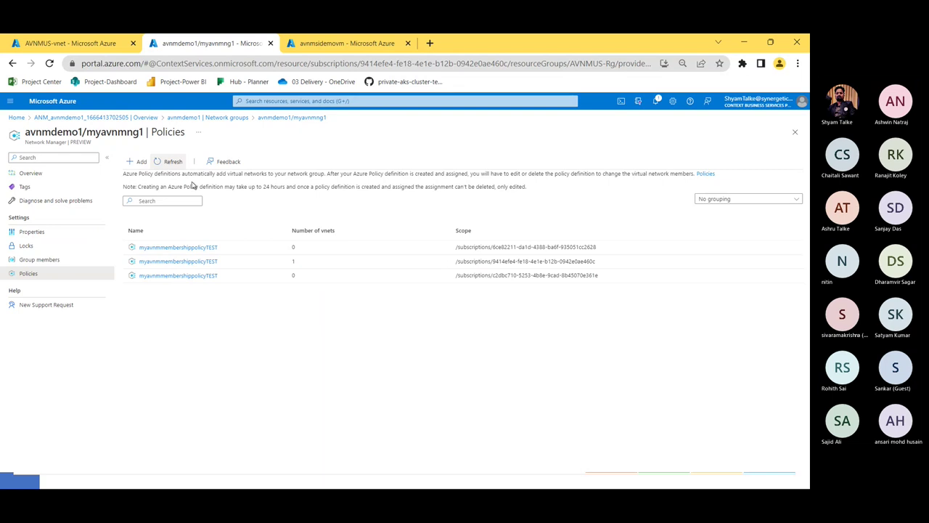
click(167, 161)
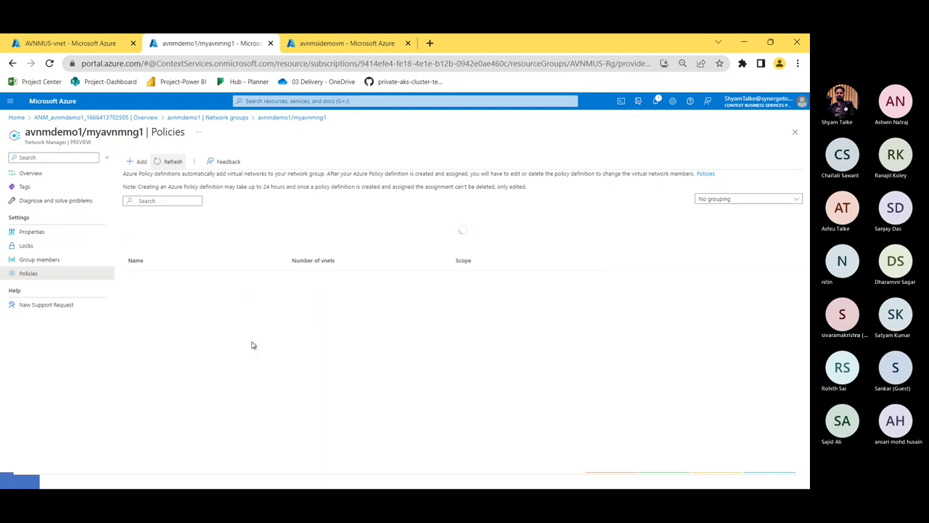
click(72, 260)
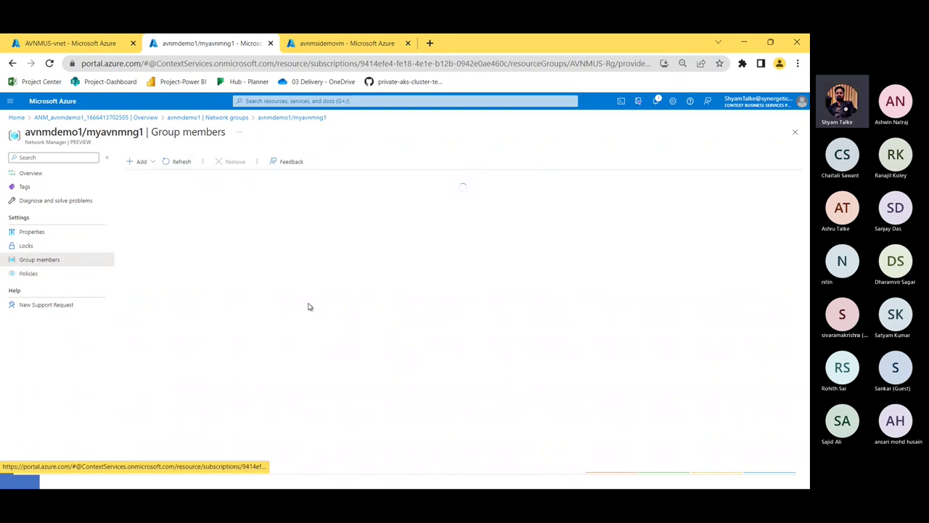
- Manually add AVNMCI-VNET to myavnmng1 and reload until it appears in the member list
click(141, 161)
click(156, 177)
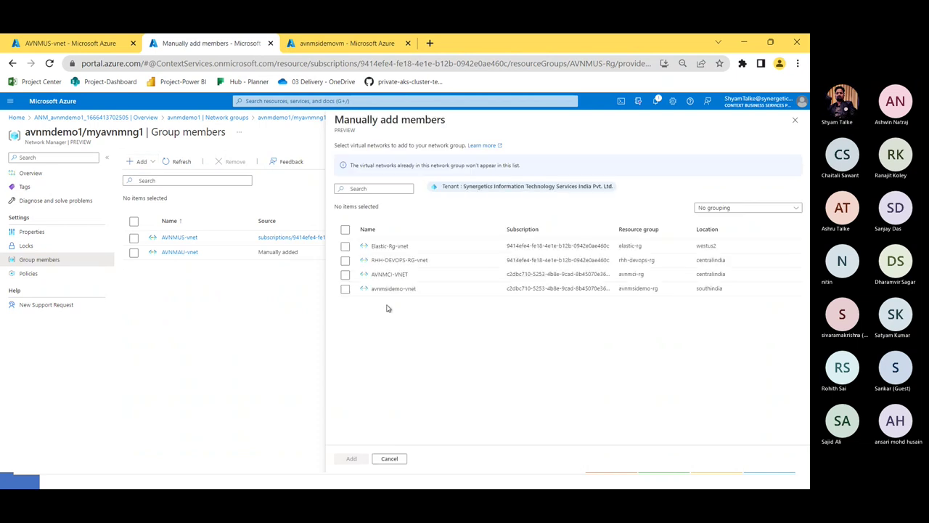
click(387, 274)
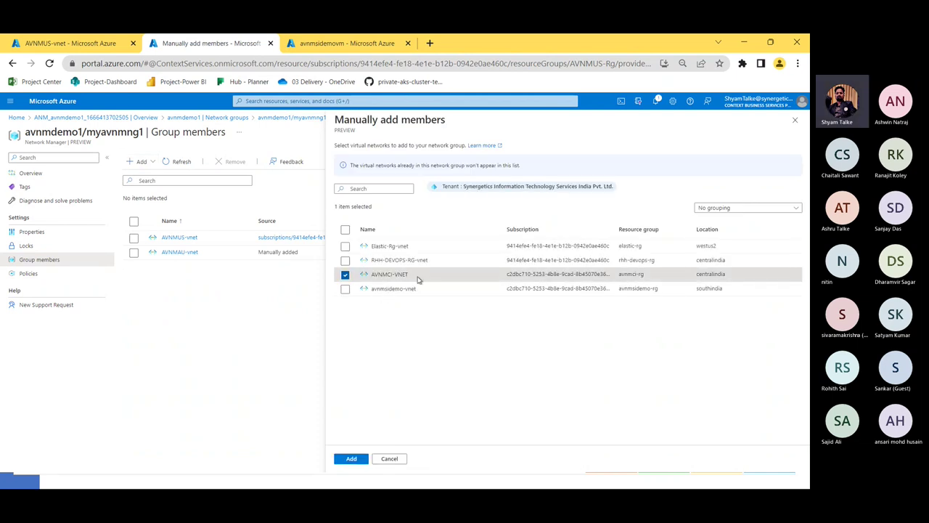
click(351, 459)
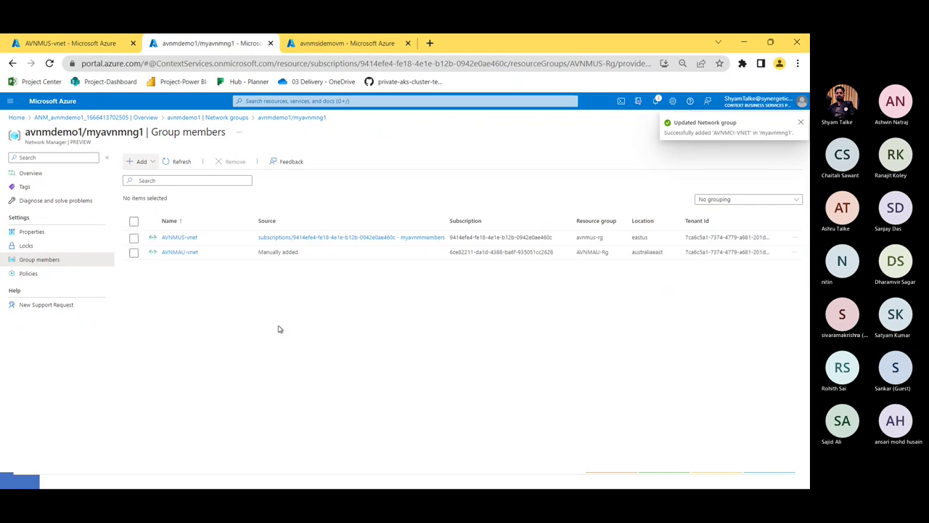
click(178, 161)
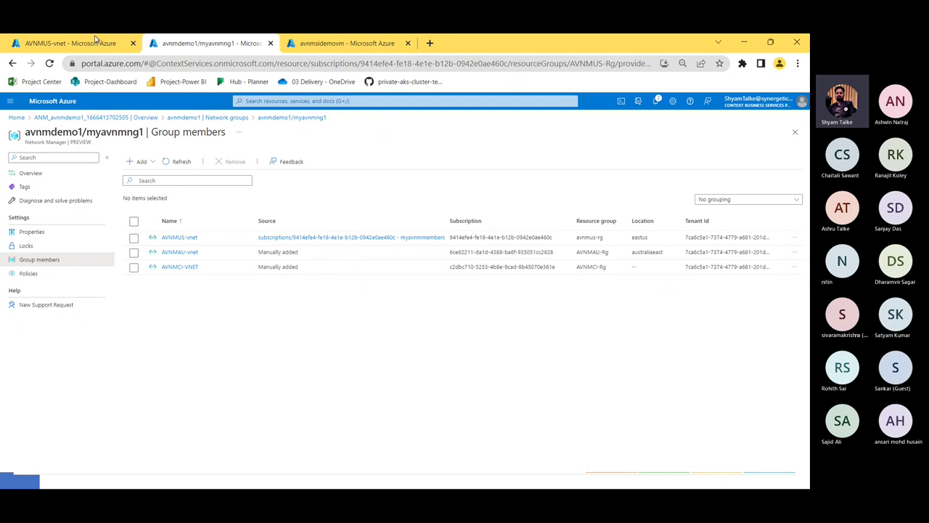
click(180, 164)
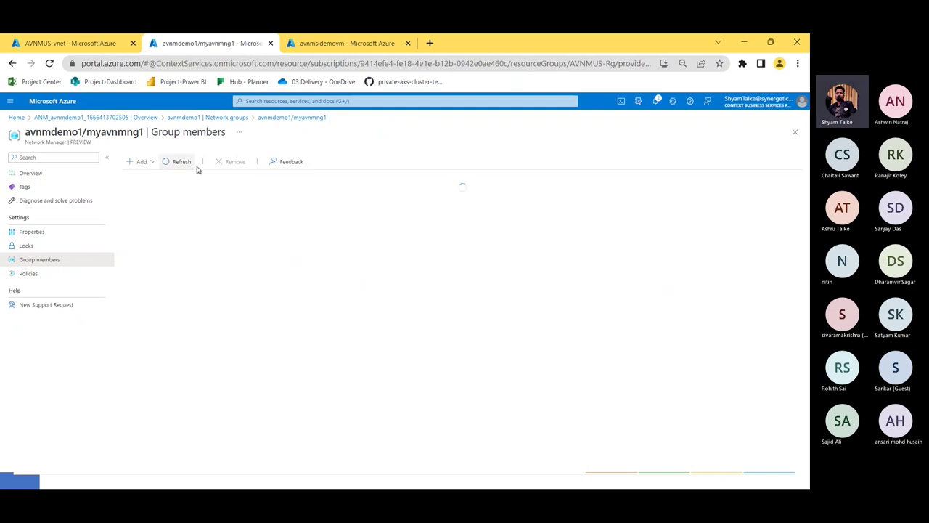
- Glance at the AVNMUS-vnet and avnmsidemovm tabs, then return to myavnmng1's Group members
click(82, 45)
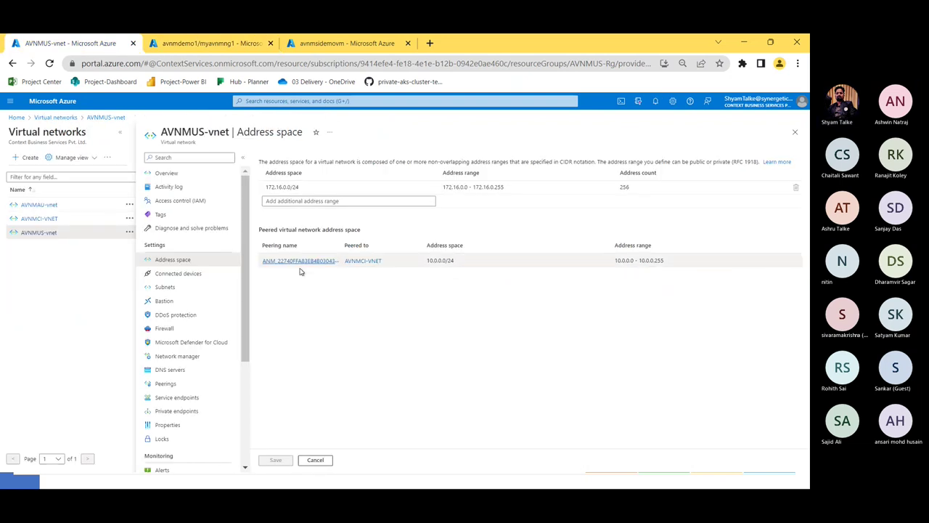
click(220, 48)
click(341, 44)
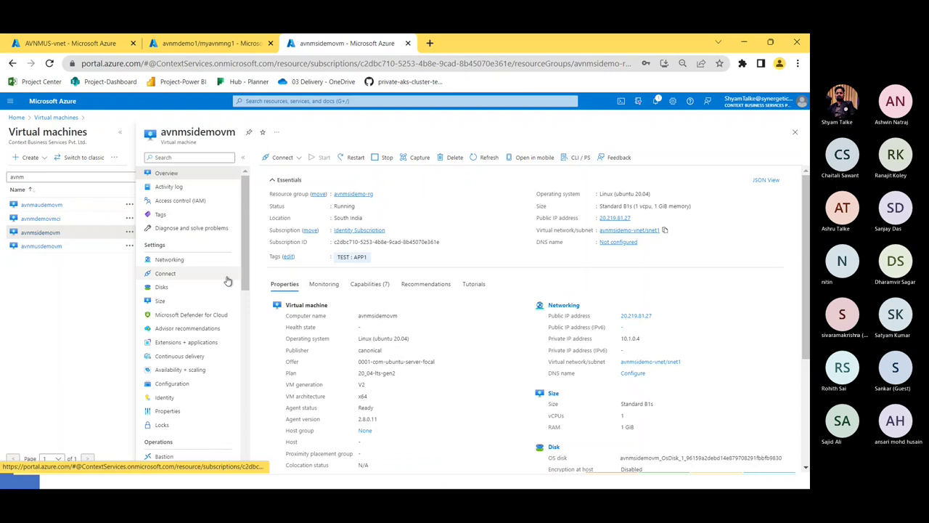
click(176, 44)
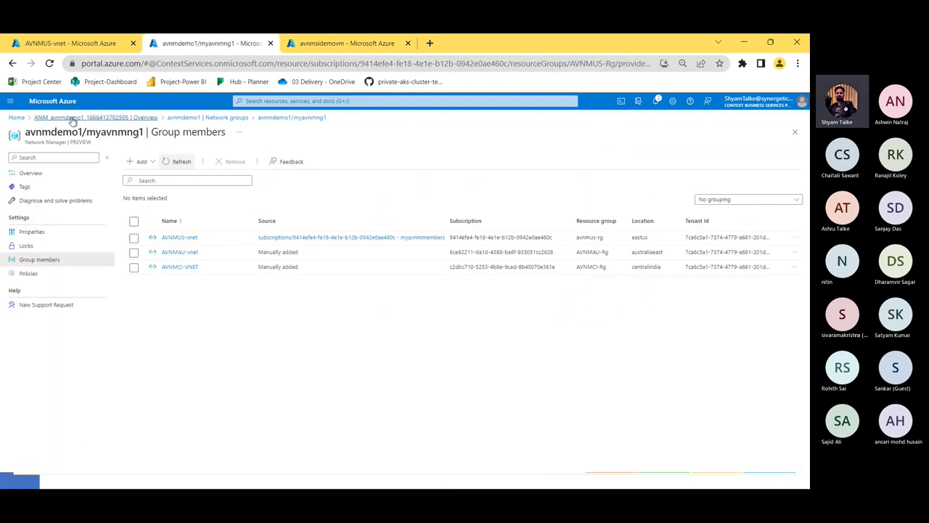
- Start a new connectivity configuration named ConnectivityConfiguration1, described 'Establish Mesh Topology'
click(217, 117)
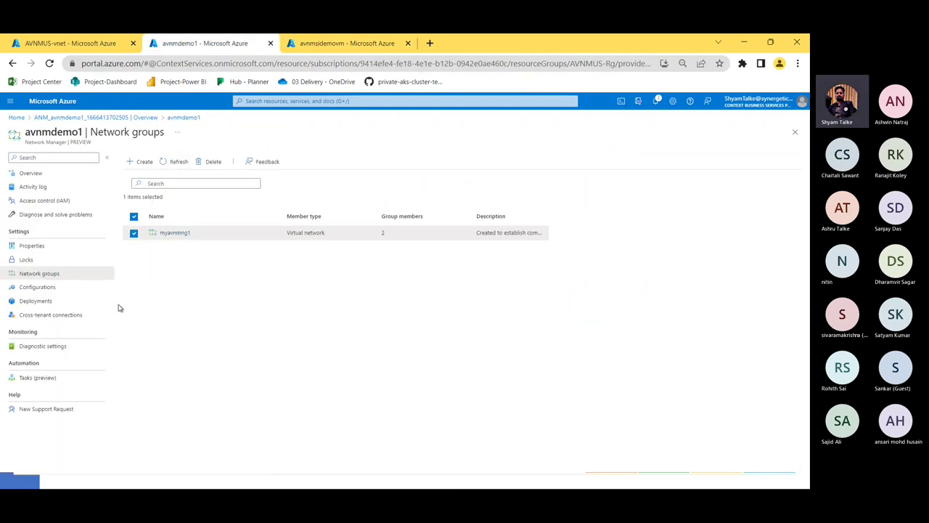
click(114, 286)
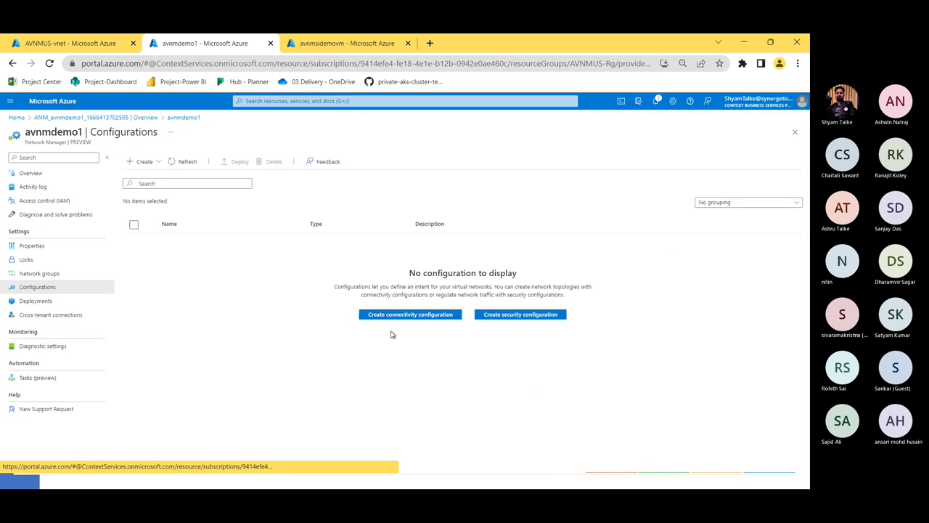
click(438, 317)
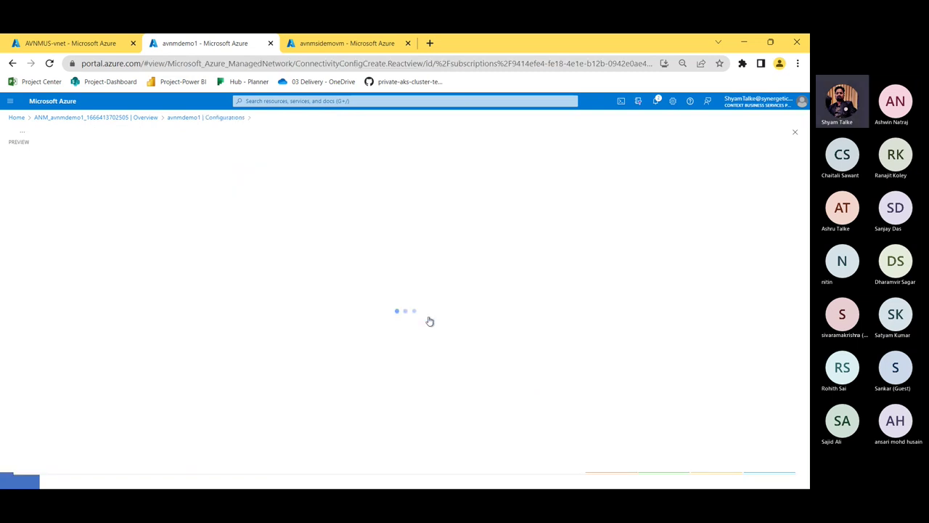
click(203, 205)
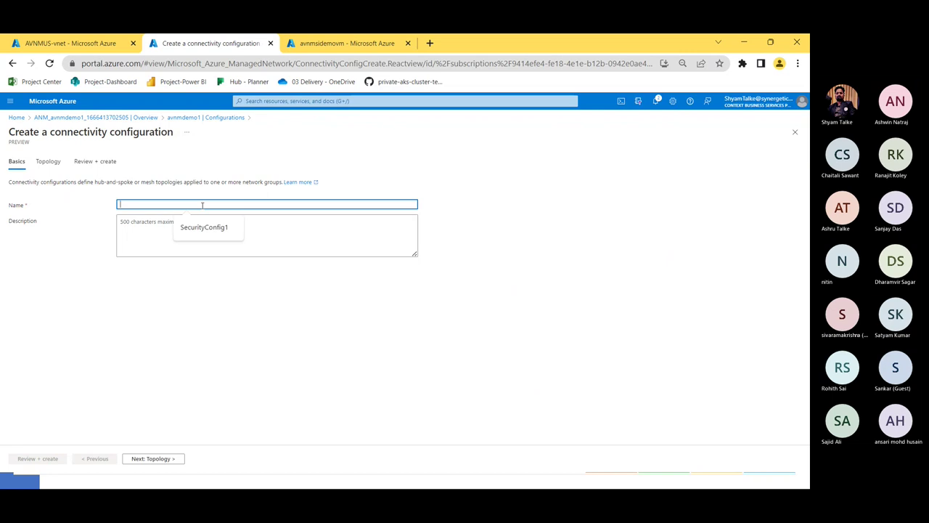
text(Connect)
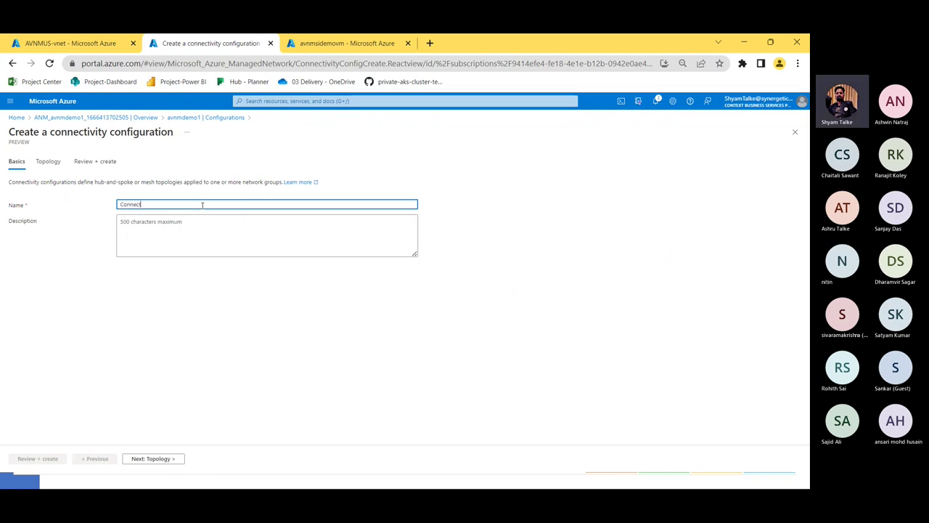
text(ivit)
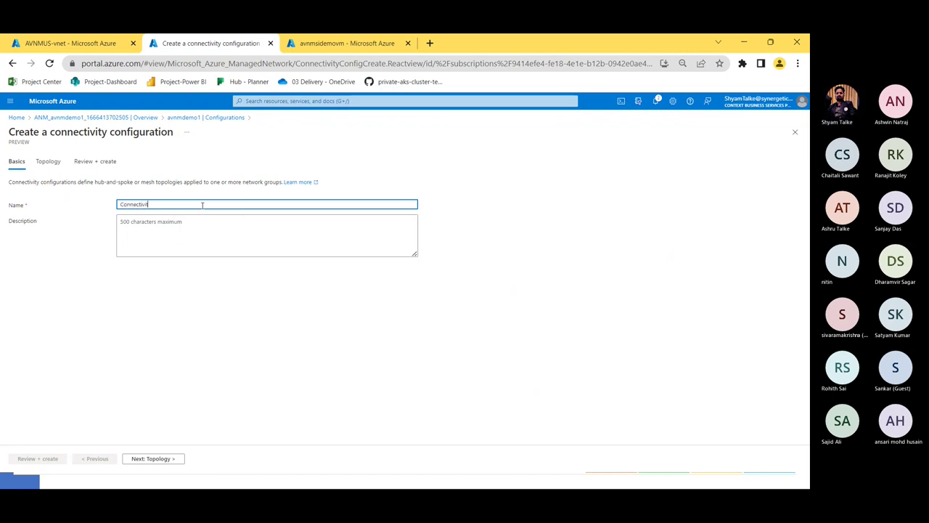
text(yConfig)
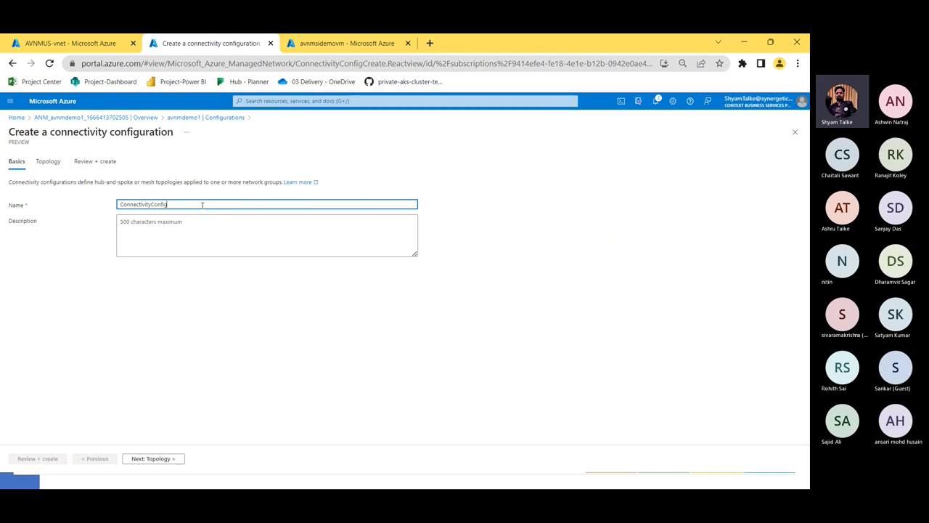
text(1ra)
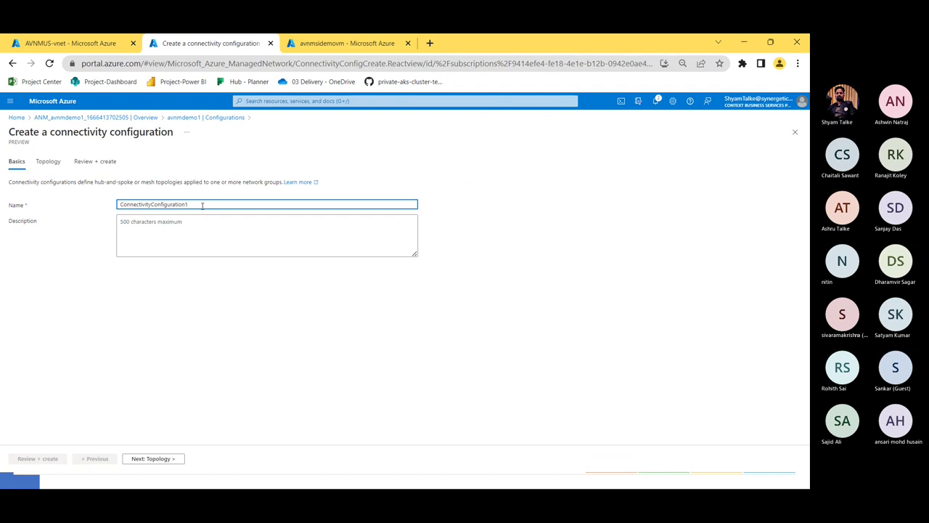
click(194, 228)
text(Eatabli)
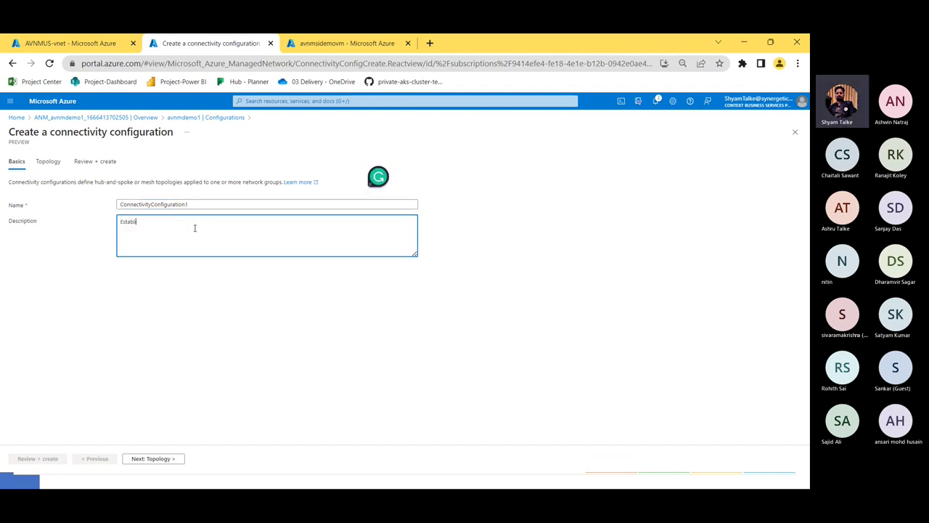
text(sh Mesh T)
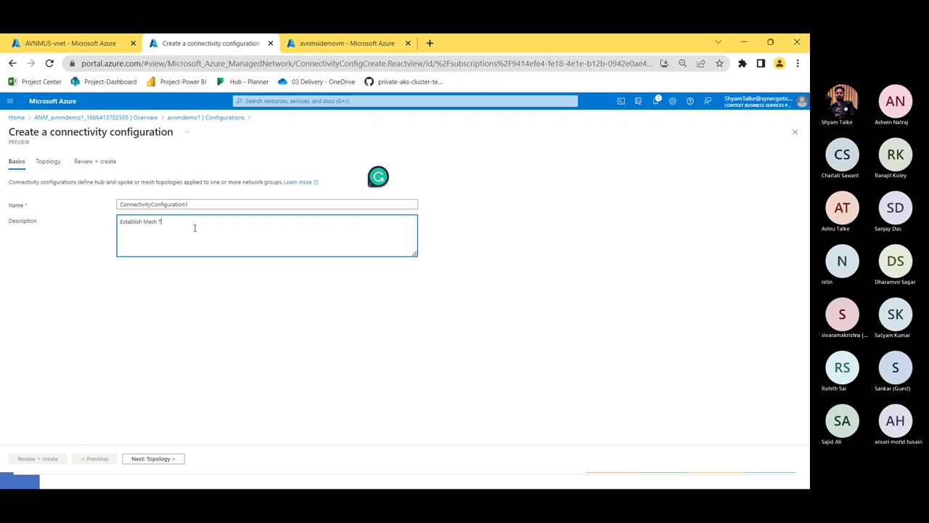
text(loy)
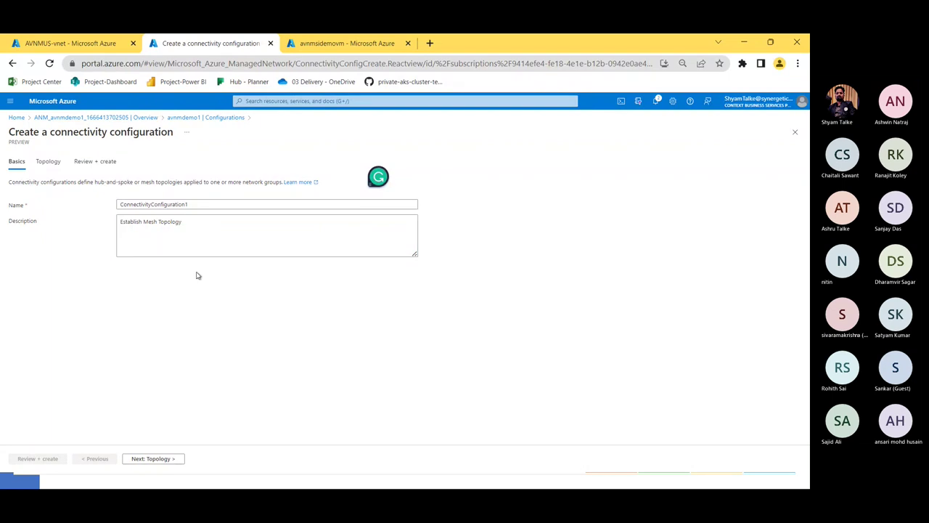
- On Topology, enable cross-region mesh connectivity and select the myavnmng1 network group
click(178, 459)
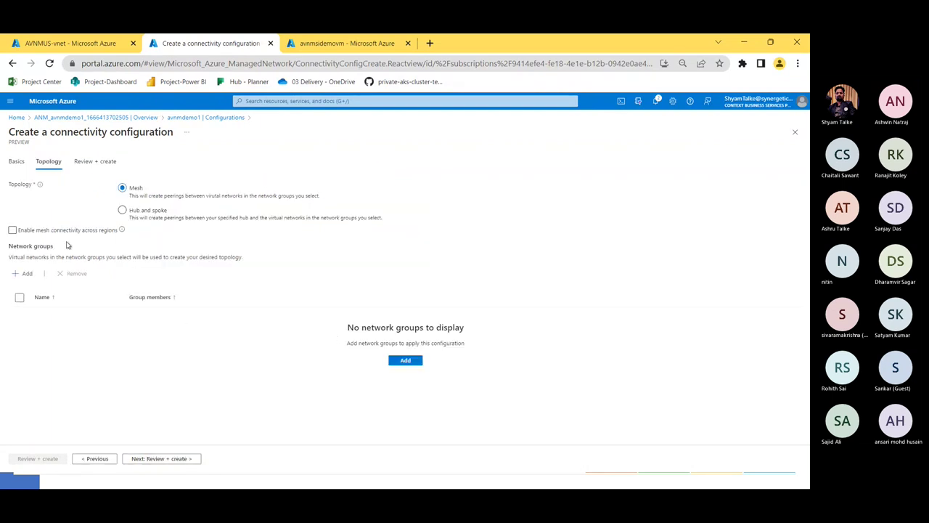
click(13, 229)
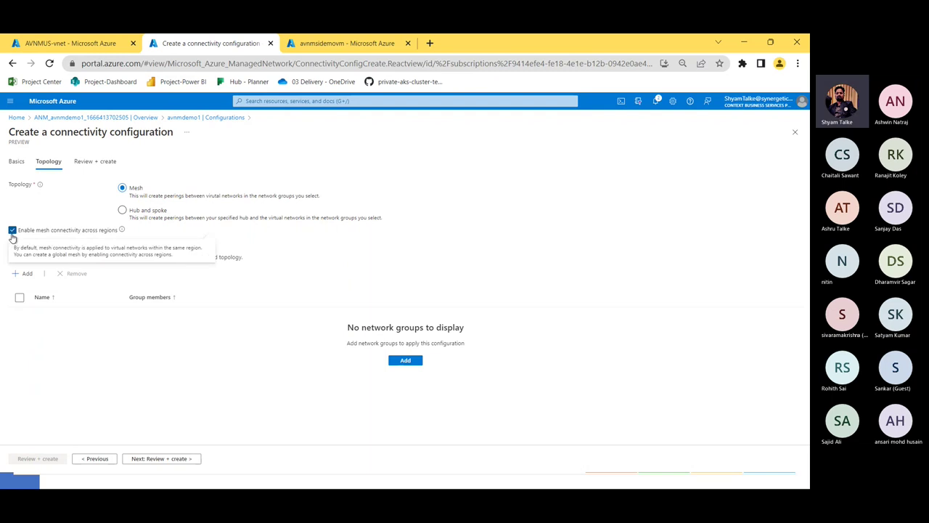
click(406, 363)
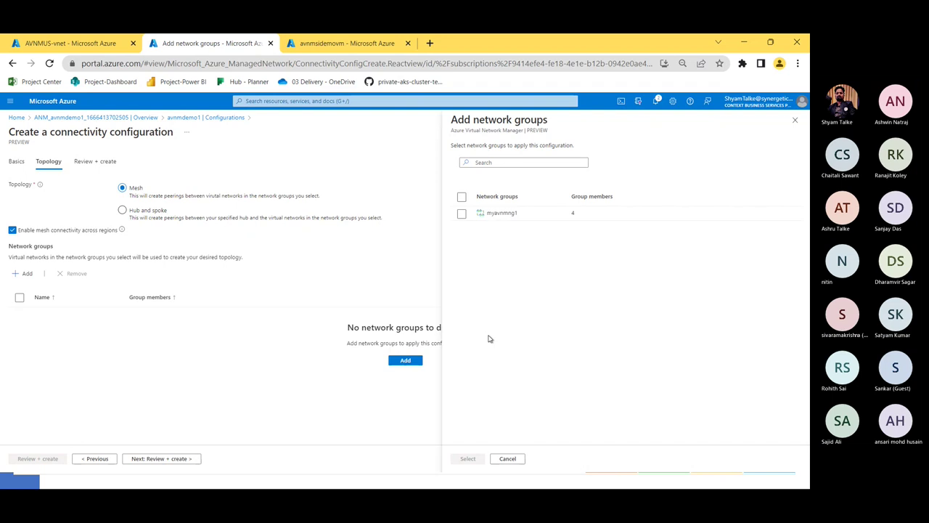
click(571, 214)
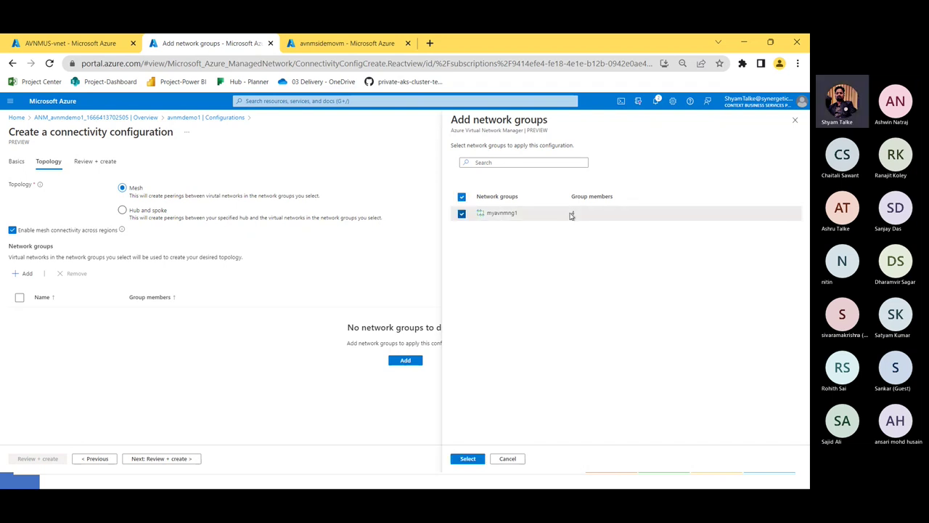
- Close the AVNMUS-vnet address space page and navigate from Home to avnmdemo1's Network groups
click(363, 46)
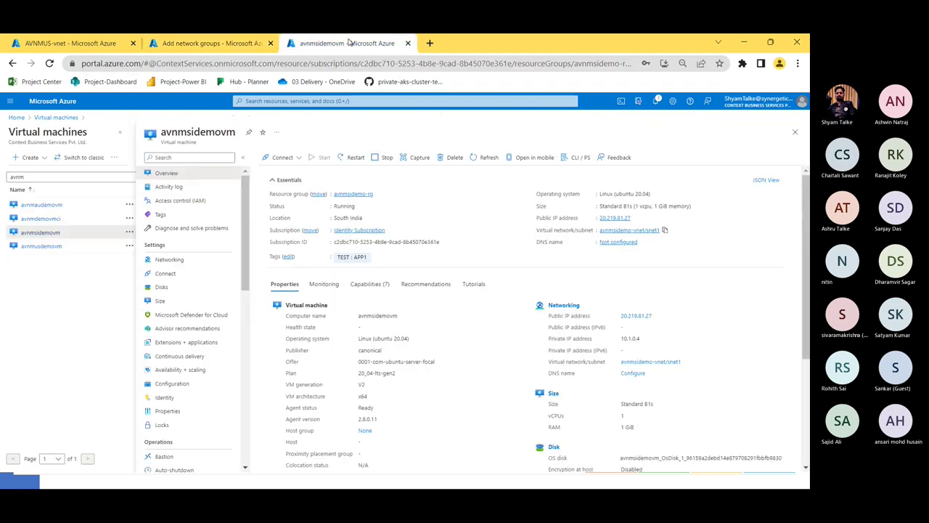
click(91, 45)
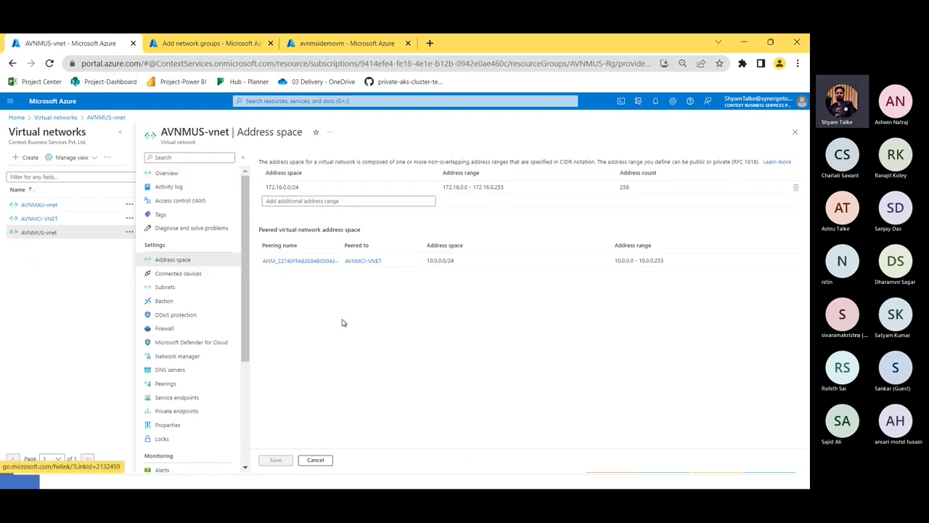
click(795, 132)
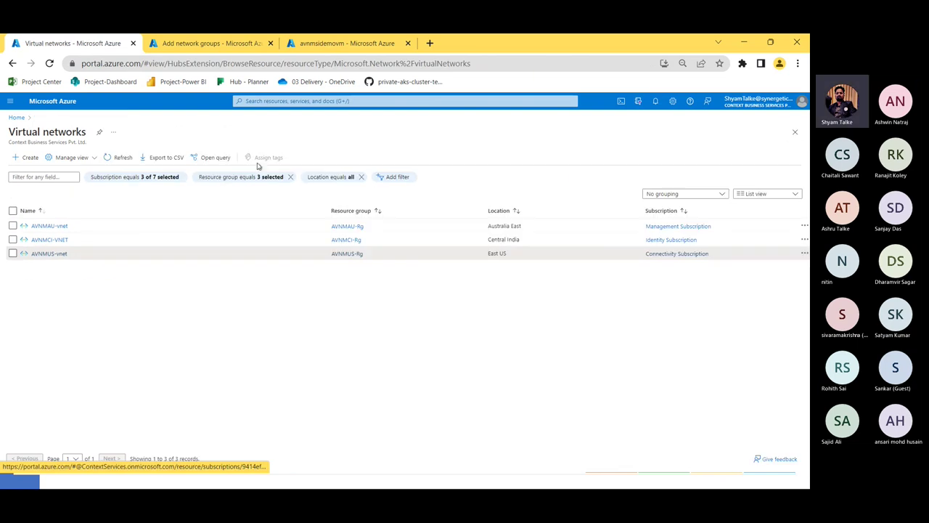
click(16, 117)
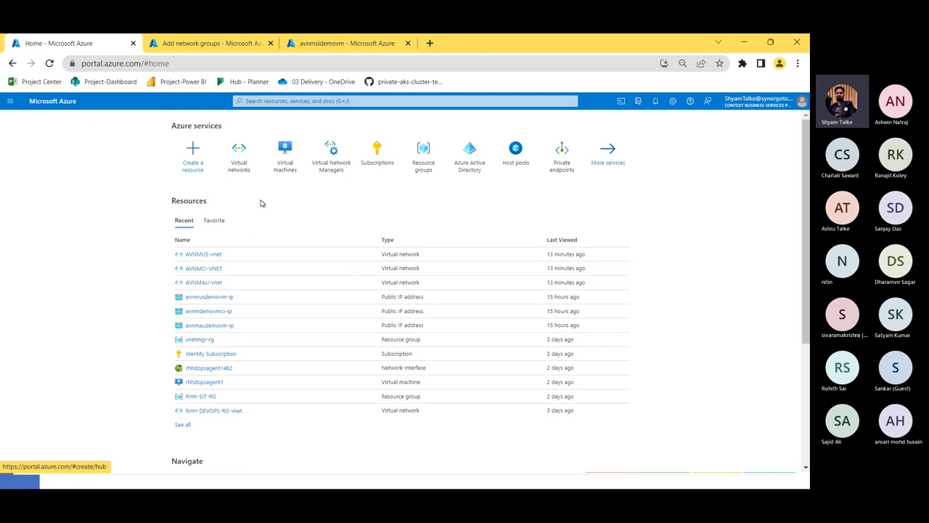
click(331, 165)
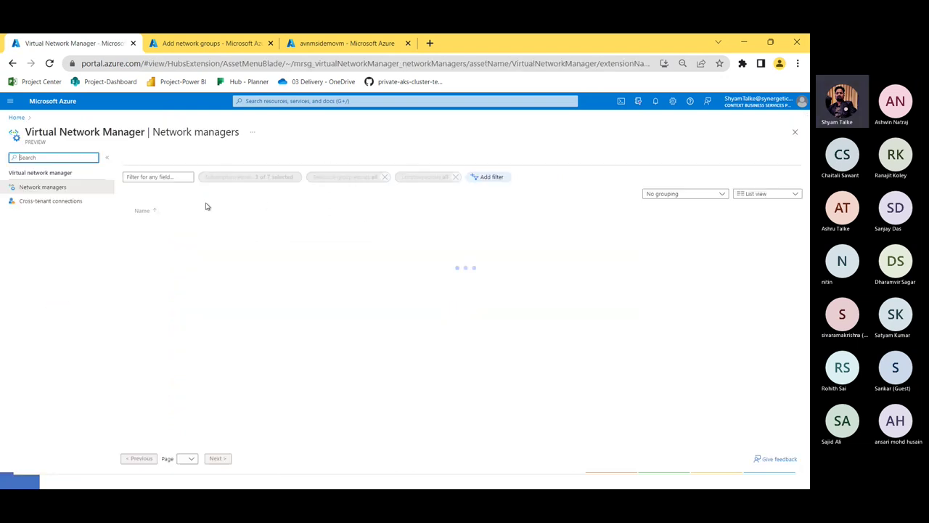
click(156, 226)
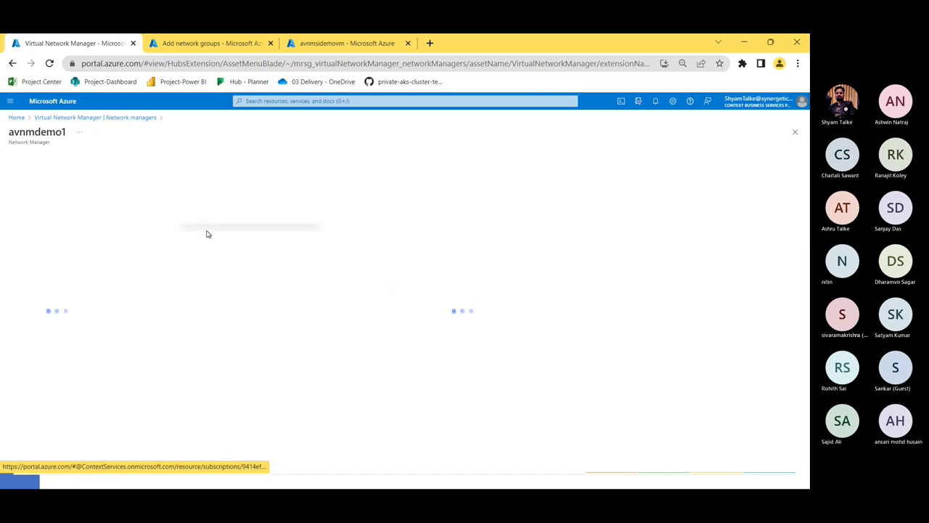
click(73, 271)
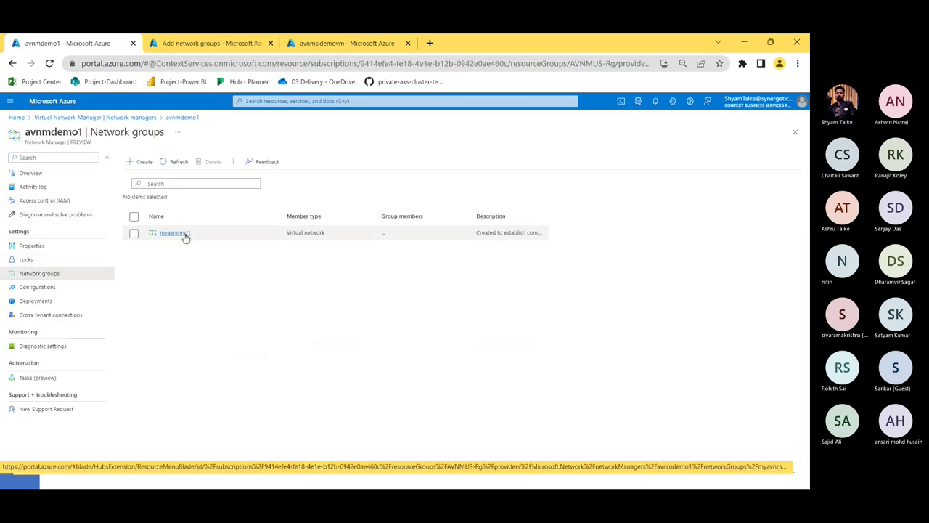
- Check myavnmng1's four members, including avnmsidemo-vnet, and its policies, then return to the groups list
click(183, 233)
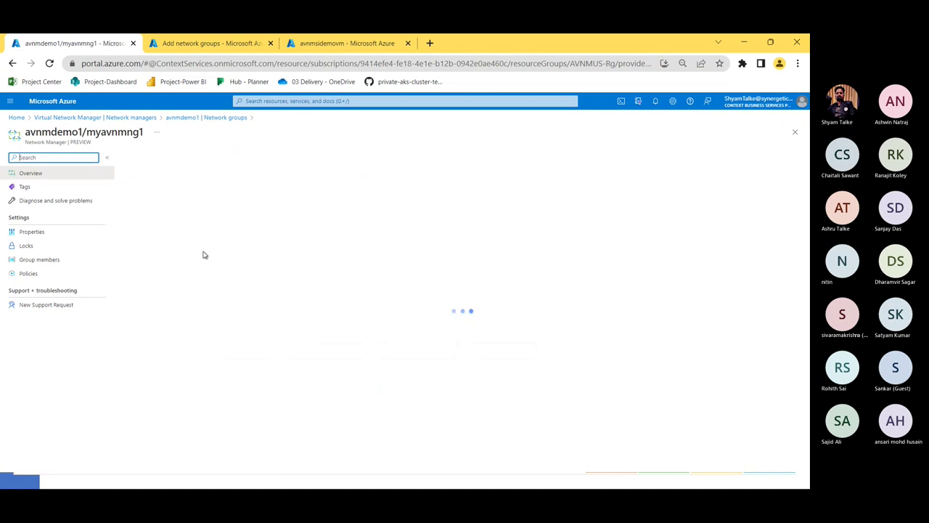
click(45, 260)
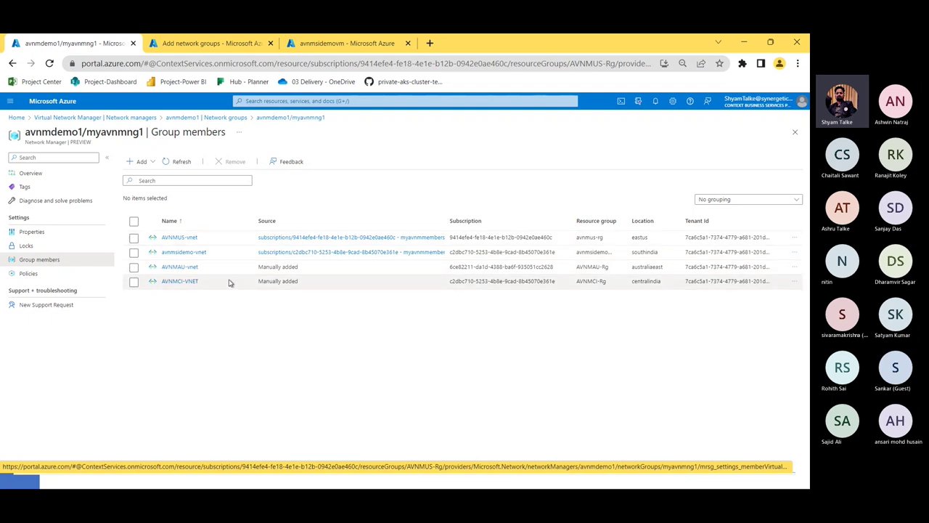
click(95, 278)
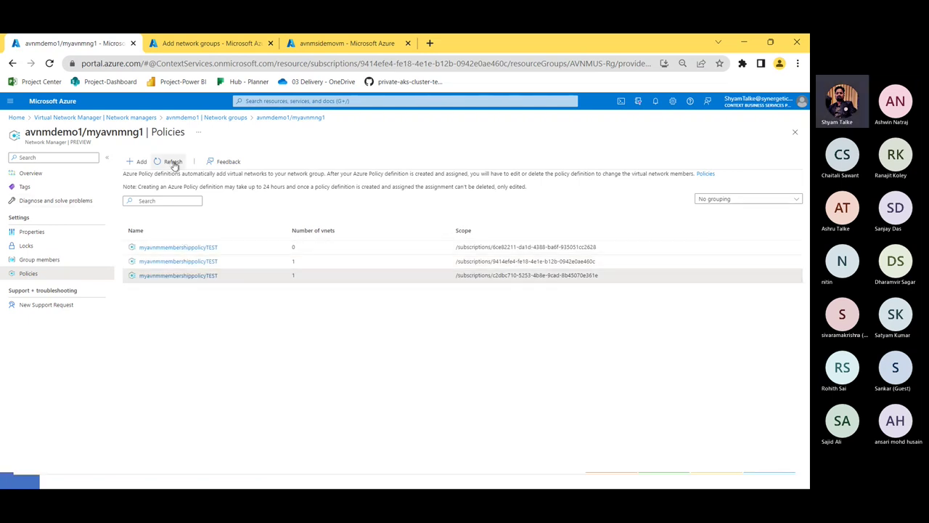
click(281, 117)
click(235, 118)
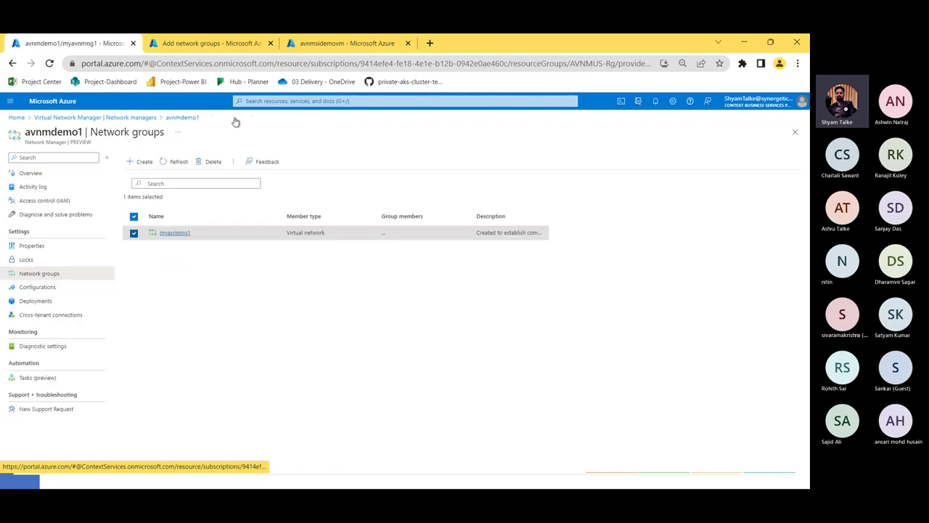
- Add myavnmng1 to the pending configuration, validate it, and create ConnectivityConfiguration1
click(218, 43)
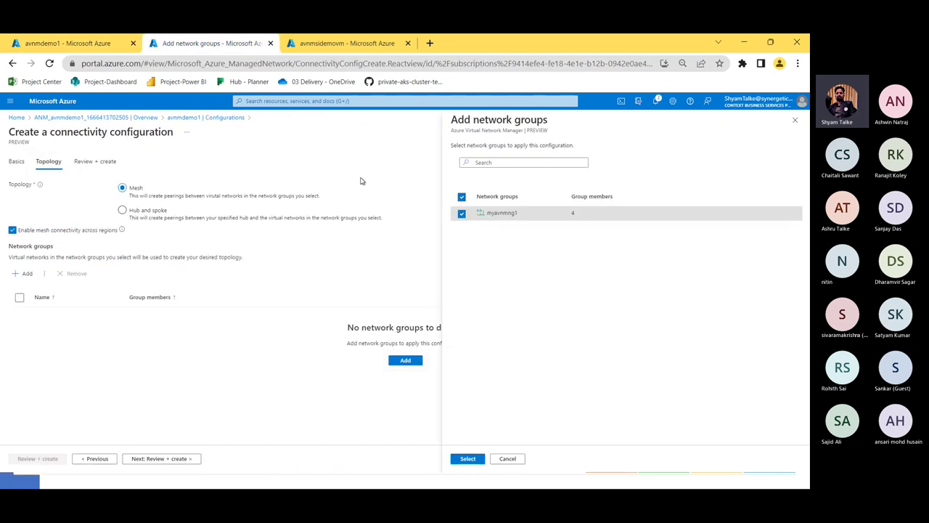
click(468, 458)
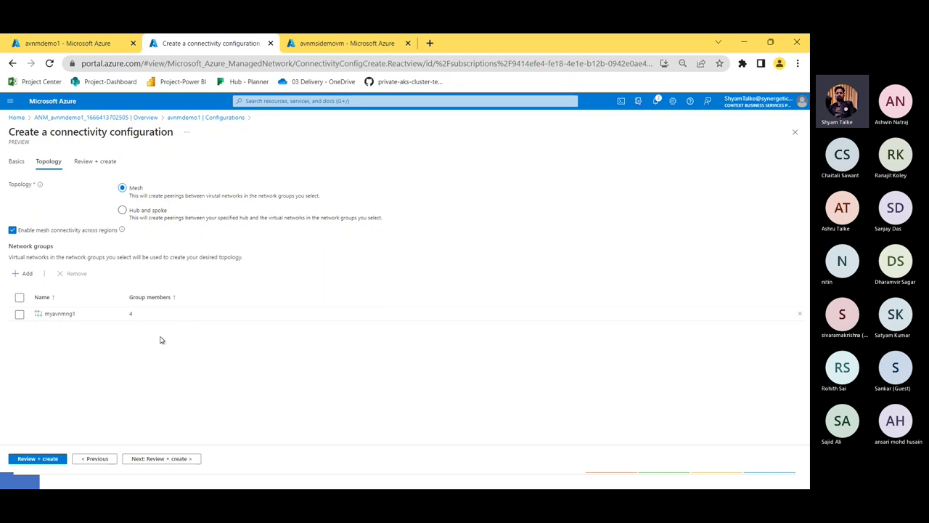
click(181, 458)
click(30, 458)
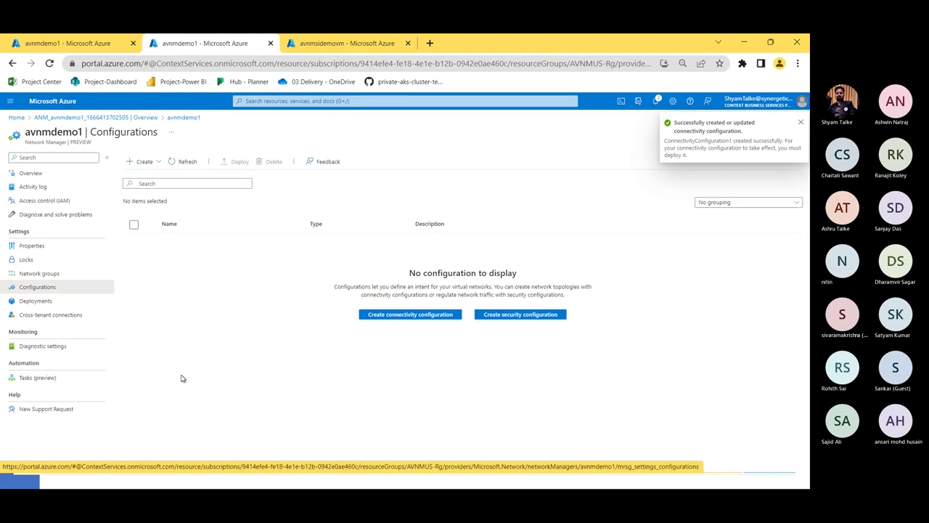
- Reload the configurations list until ConnectivityConfiguration1 appears and open its overview
click(187, 162)
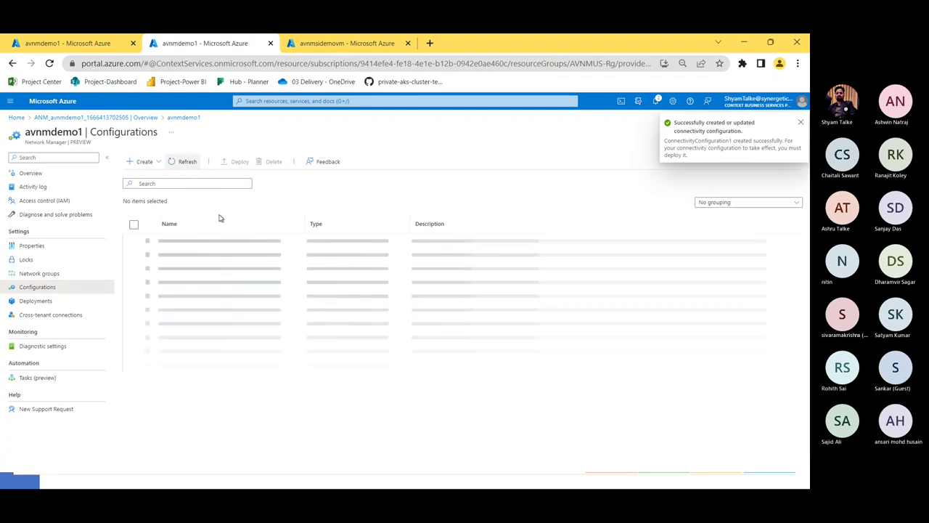
click(189, 161)
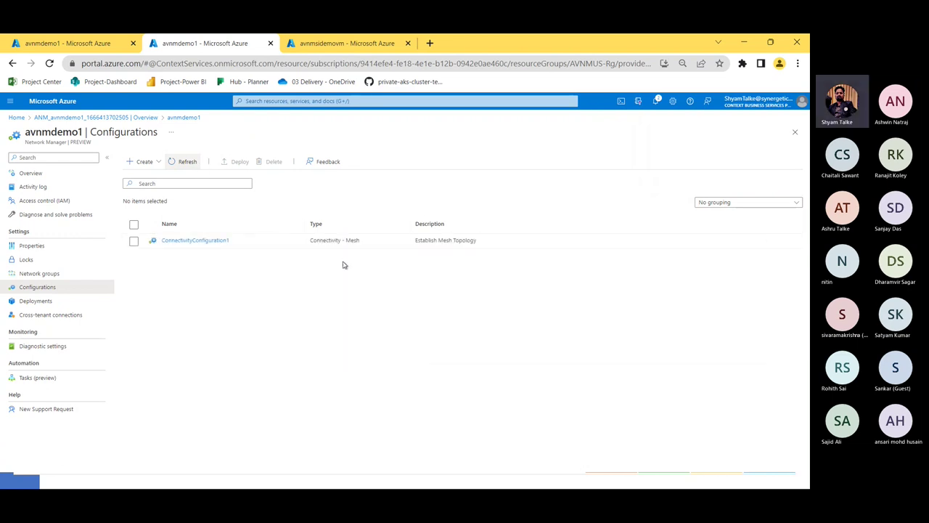
click(221, 241)
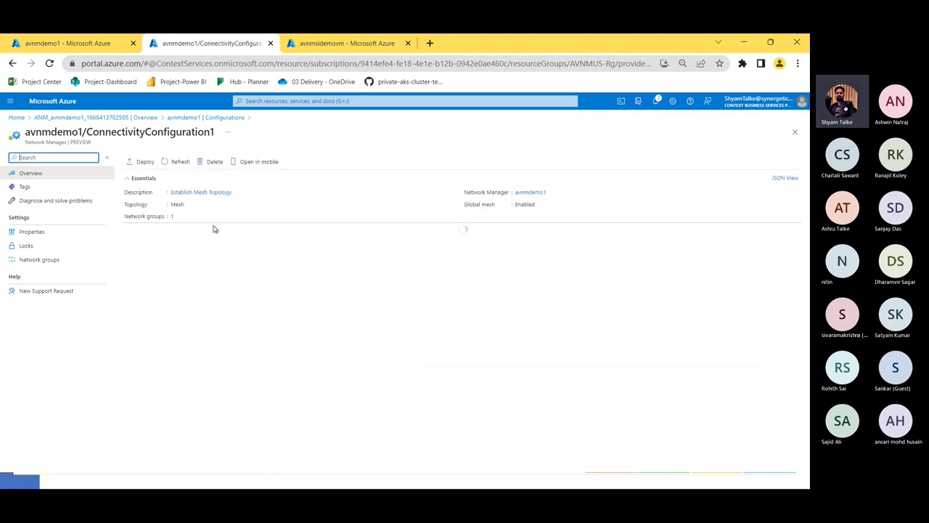
- Target the deployment at Central India, South India, Australia East and East US, then proceed to review
click(146, 163)
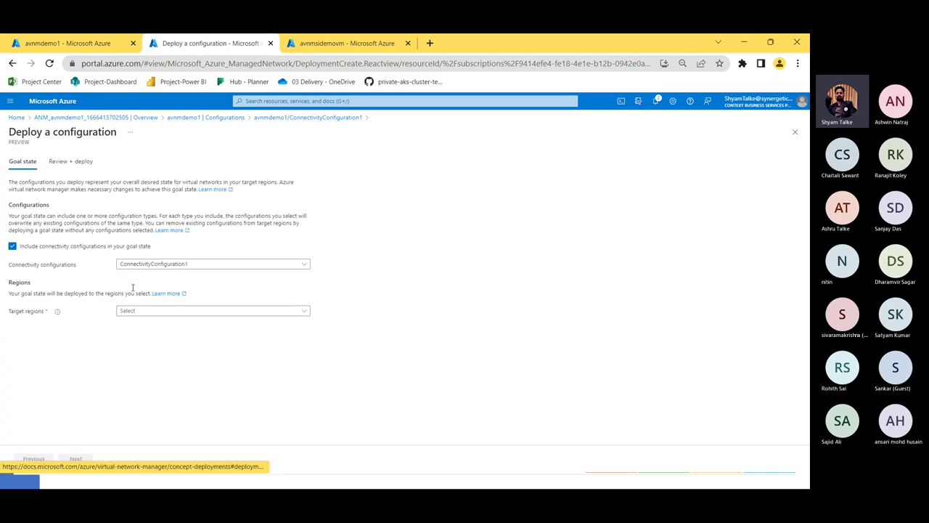
click(161, 313)
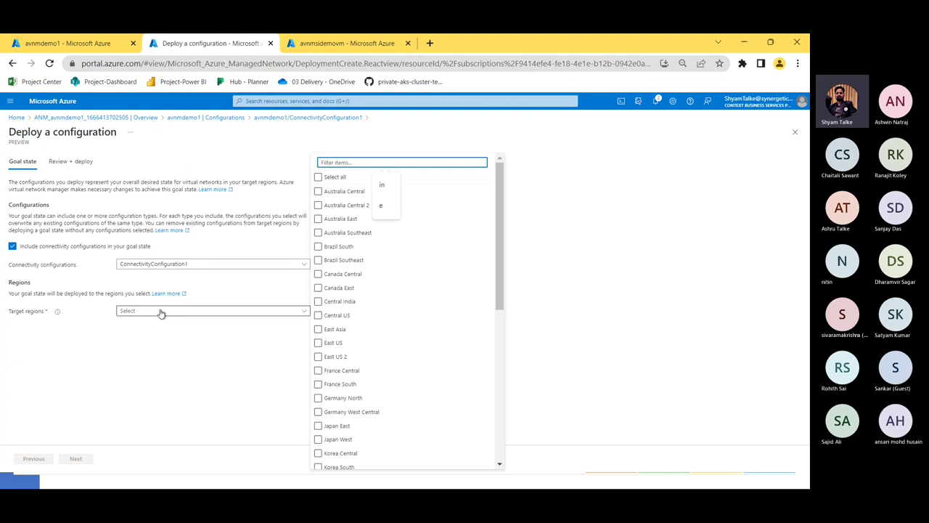
text(indi)
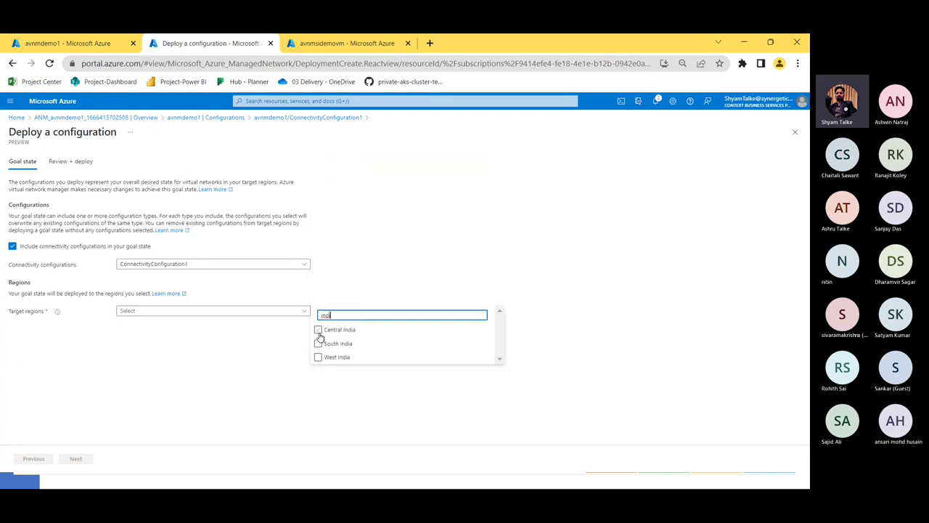
click(318, 331)
click(319, 345)
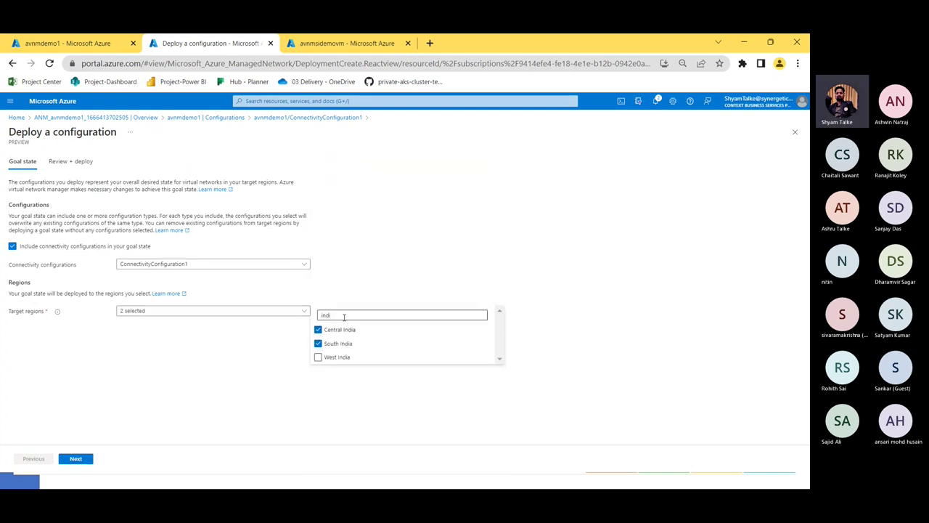
text(au)
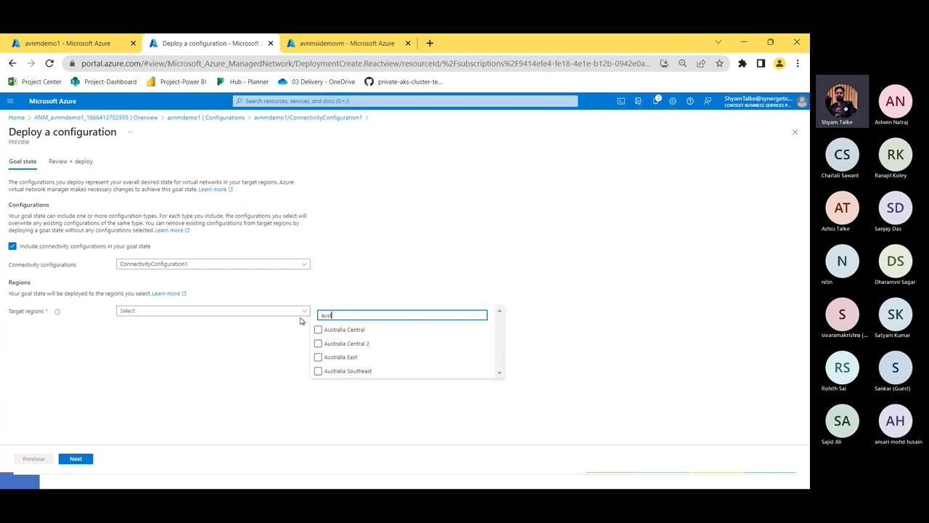
text(st)
click(318, 357)
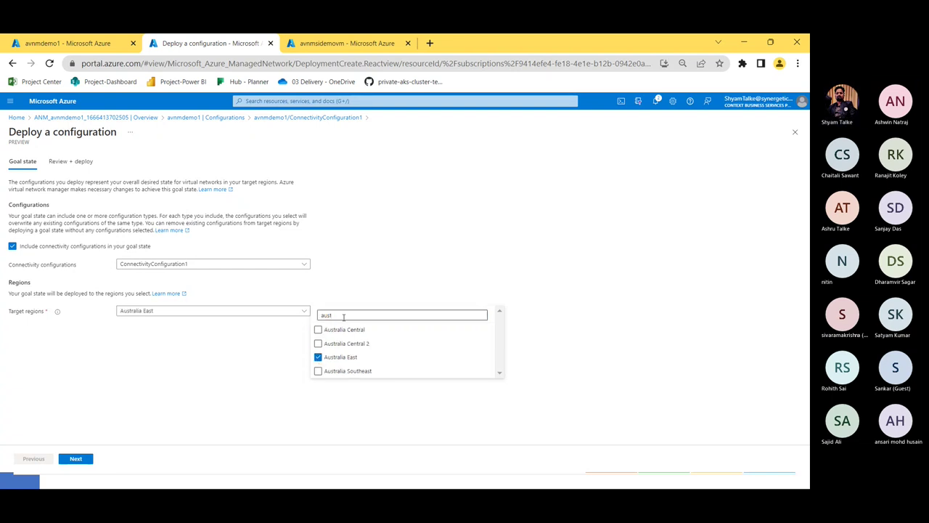
text(e)
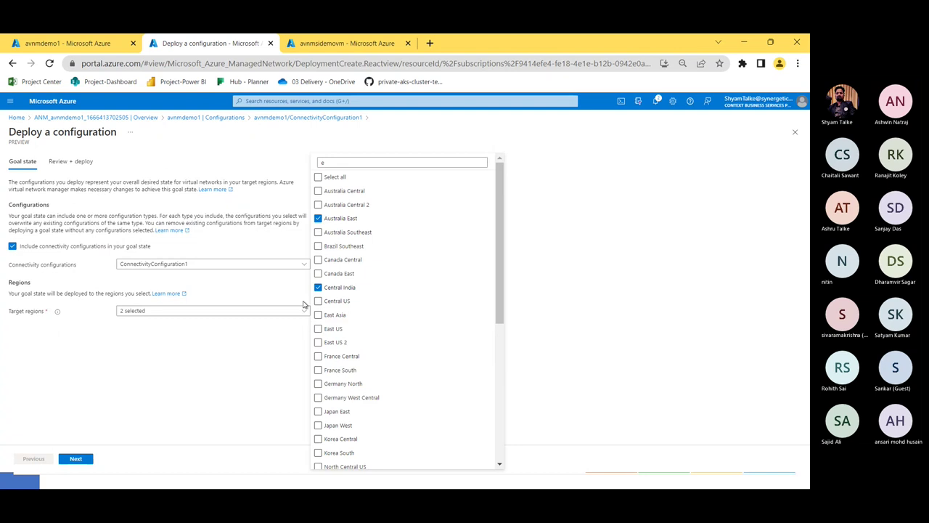
text(as)
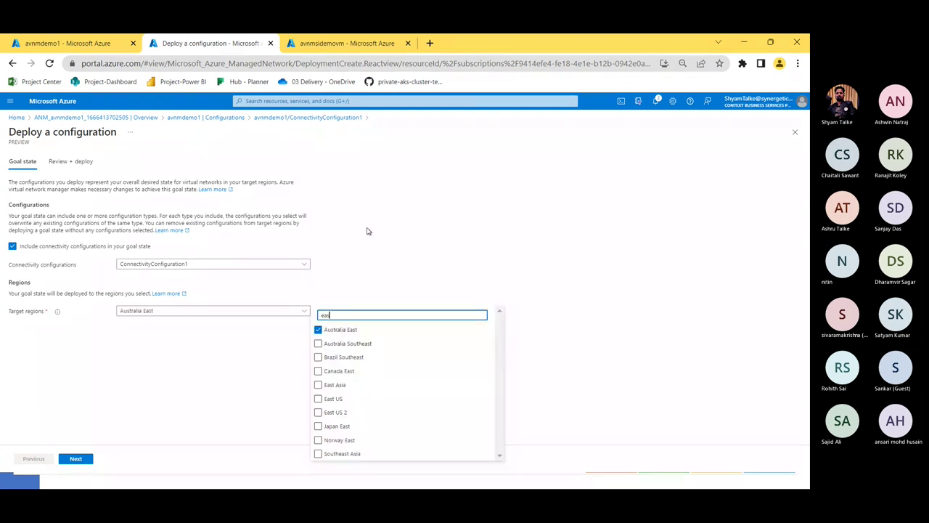
text(t)
click(318, 398)
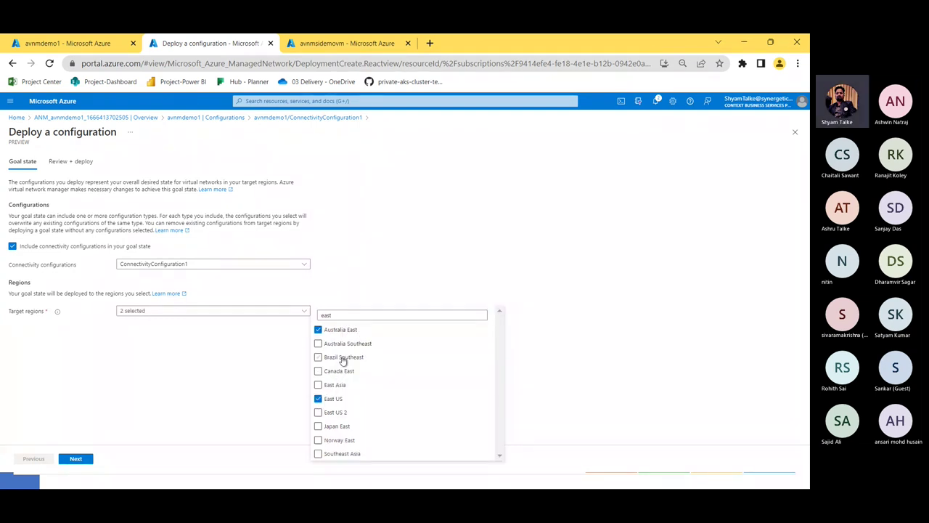
click(380, 264)
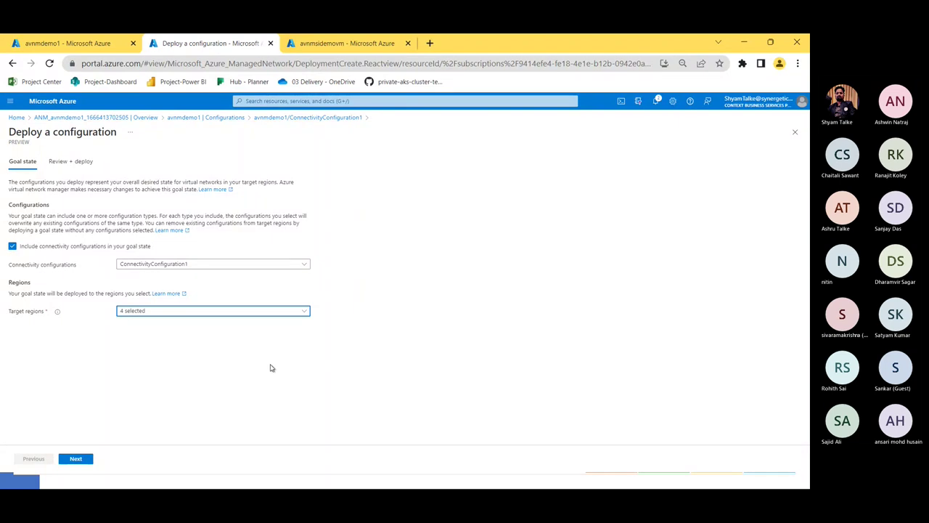
click(77, 459)
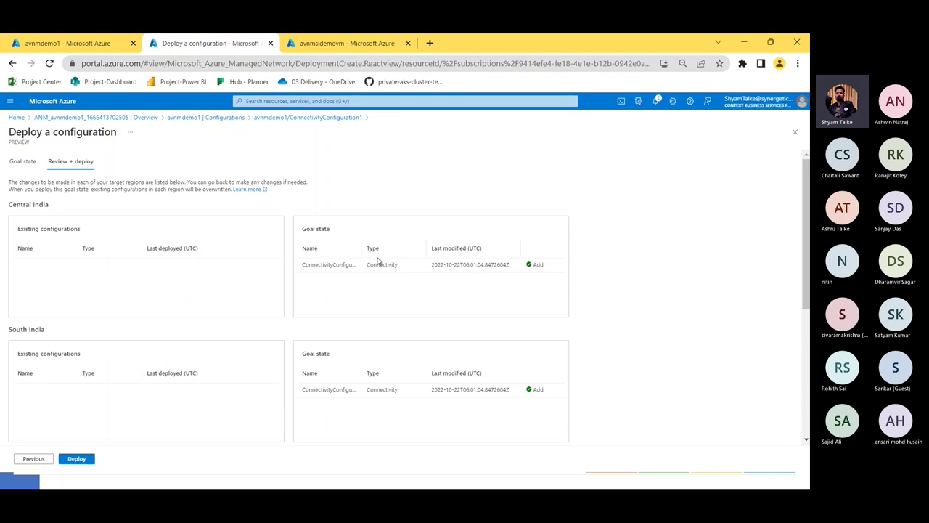
- Scroll through the four regions' goal-state tables and deploy ConnectivityConfiguration1
scroll(199, 332, down, 4)
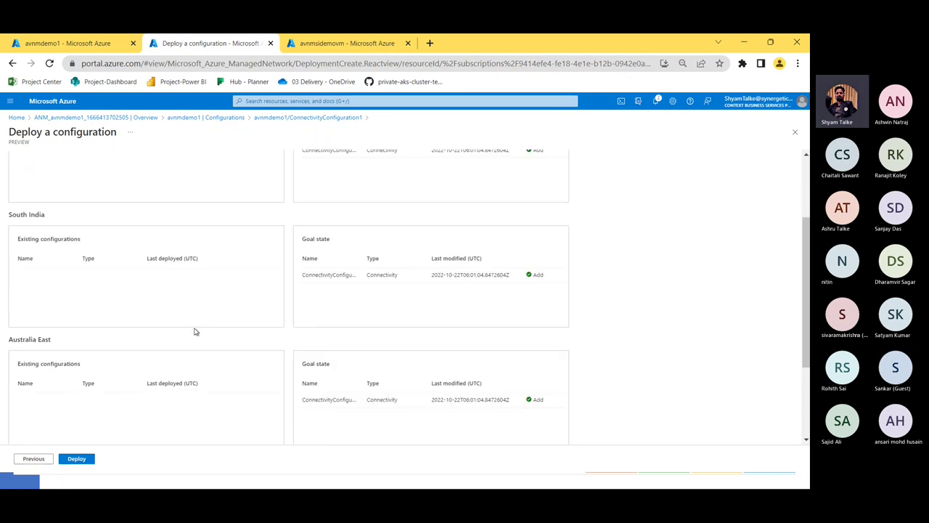
scroll(194, 332, up, 4)
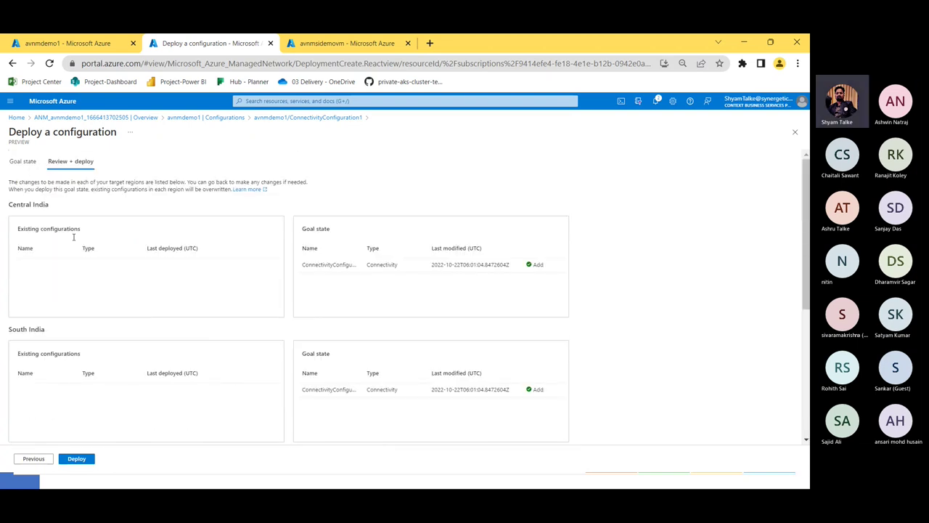
scroll(58, 348, down, 3)
scroll(59, 350, down, 1)
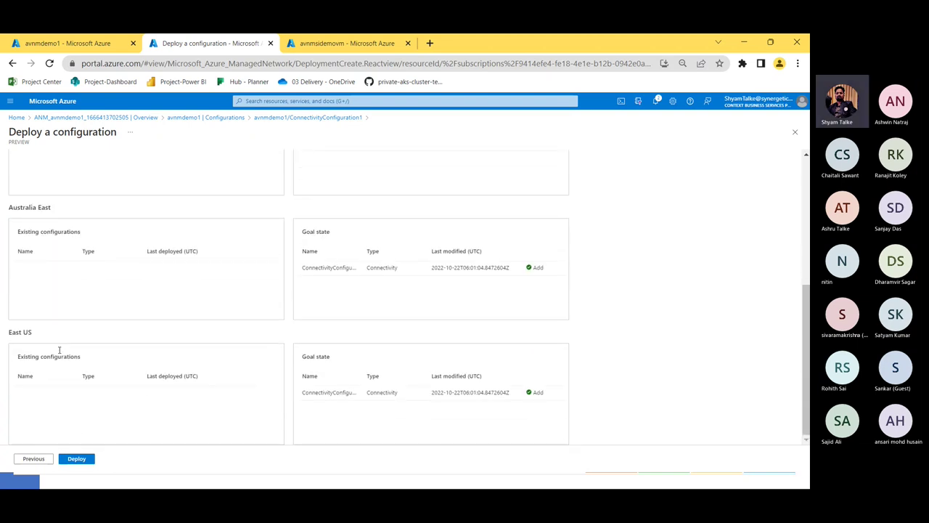
click(89, 460)
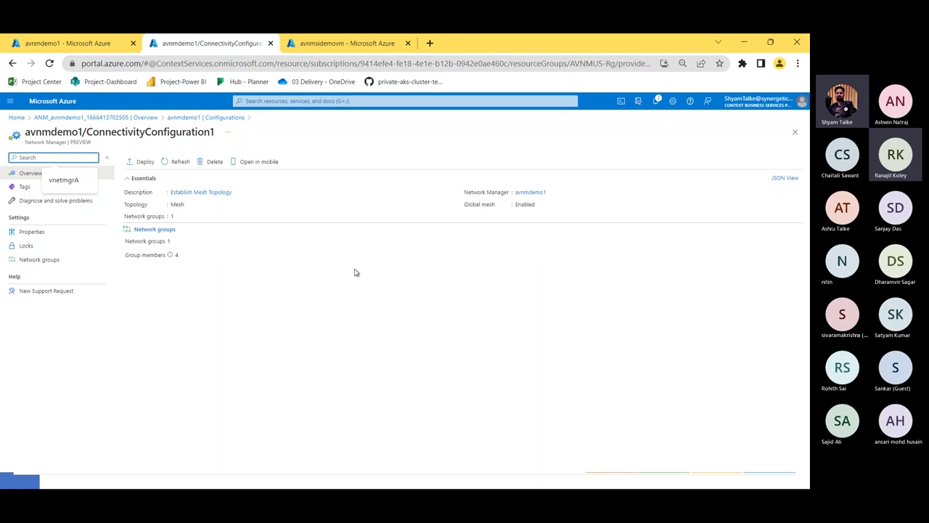
- Review ConnectivityConfiguration1's details, then return to the avnmdemo1 configurations list
click(237, 118)
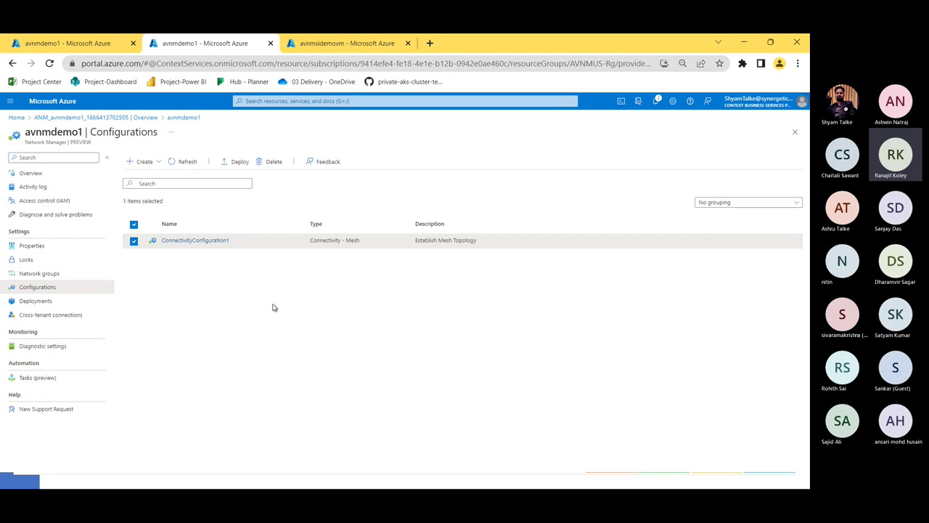
click(206, 241)
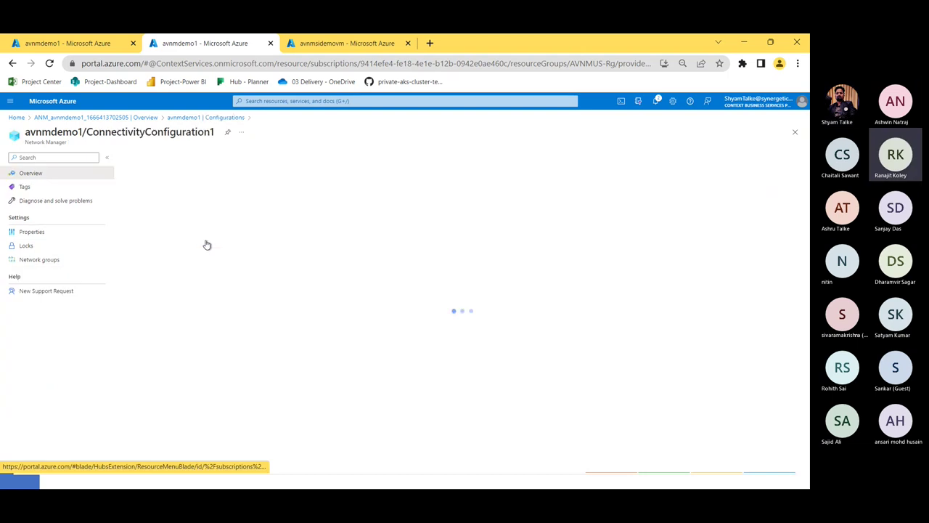
click(234, 118)
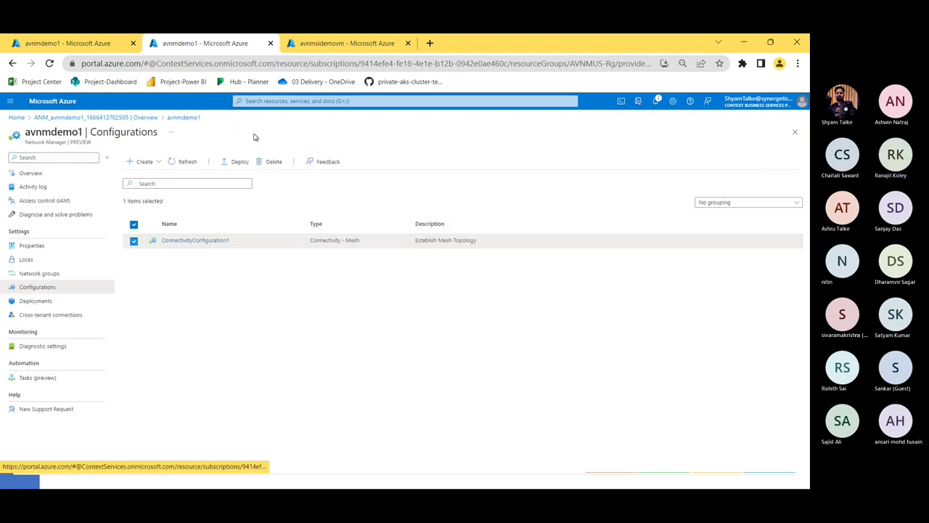
click(203, 242)
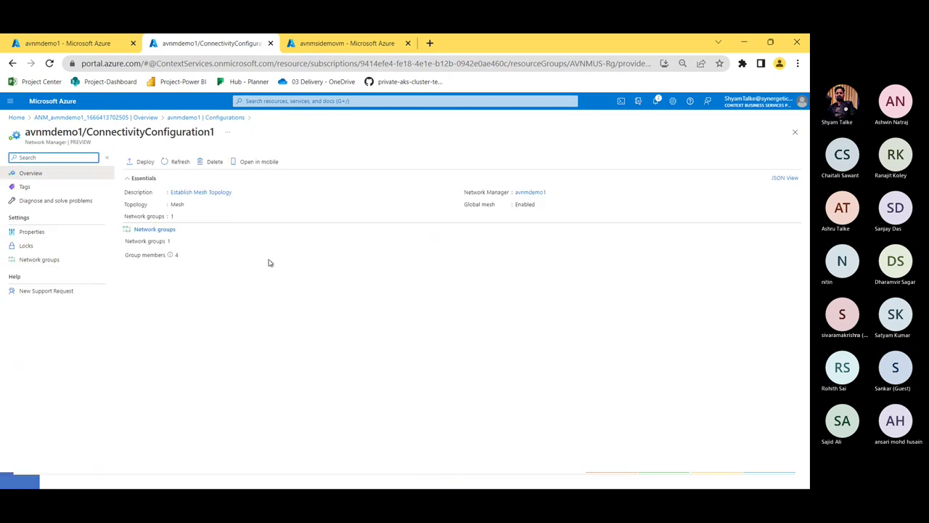
click(229, 120)
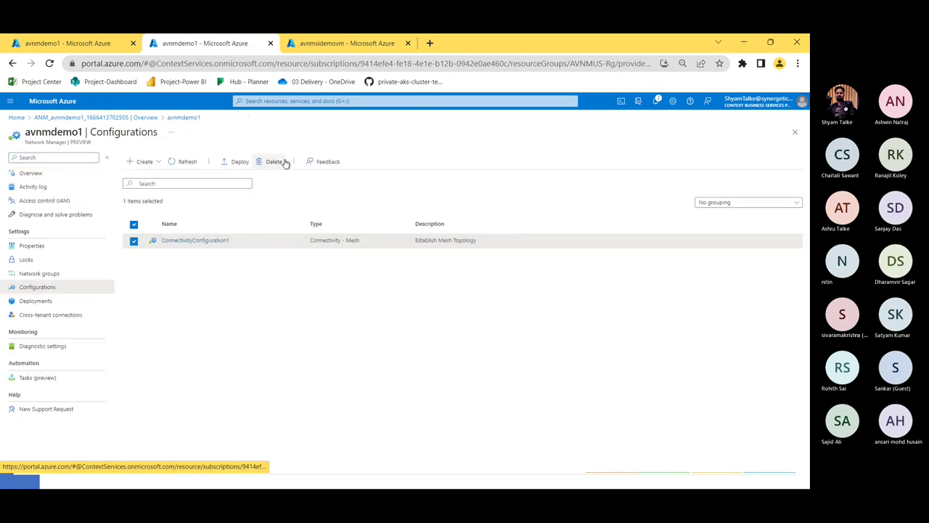
- Delete ConnectivityConfiguration1, confirming by pasting its name
click(334, 241)
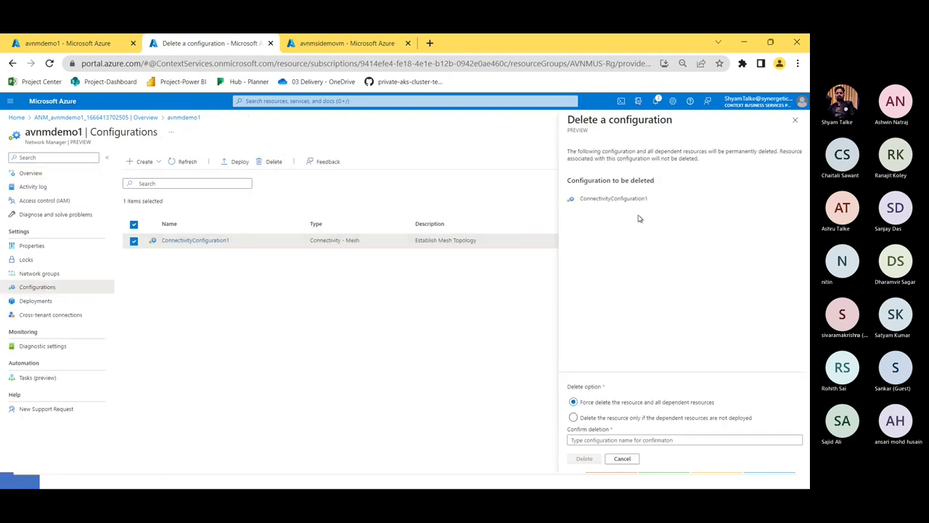
drag(658, 200, 579, 198)
key(ctrl+c)
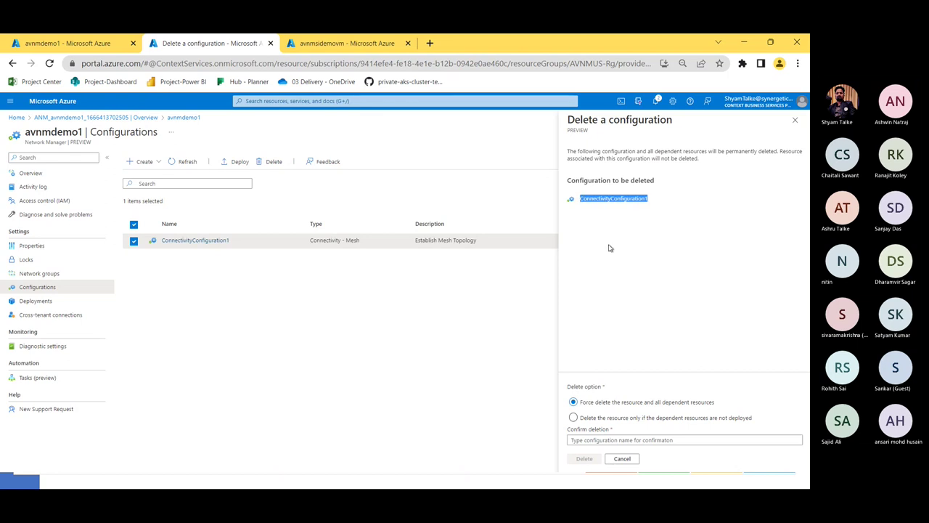
click(636, 439)
key(ctrl+v)
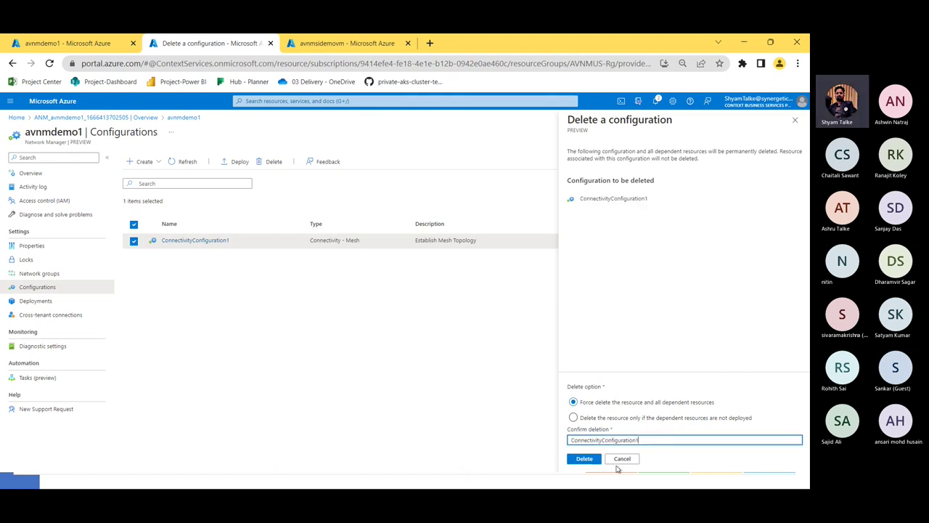
click(584, 458)
click(584, 199)
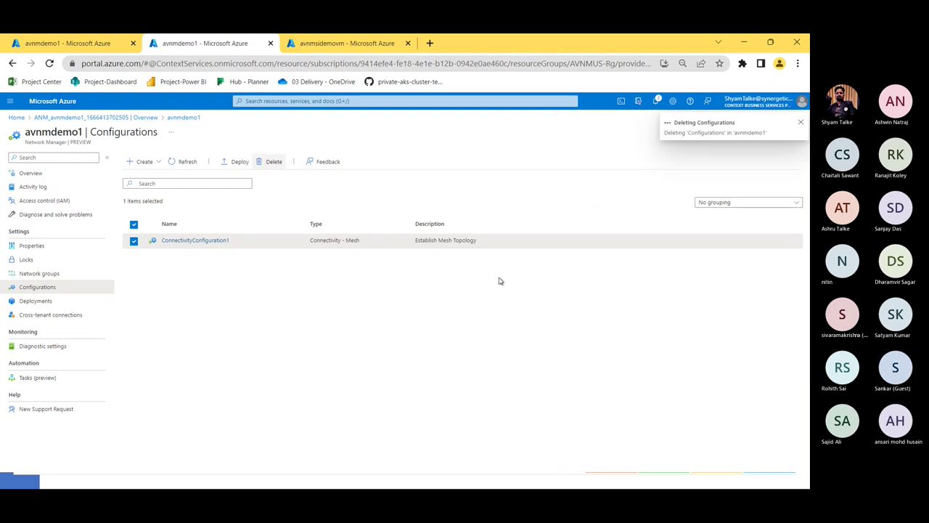
- Refresh the configurations list until the deletion shows
click(145, 162)
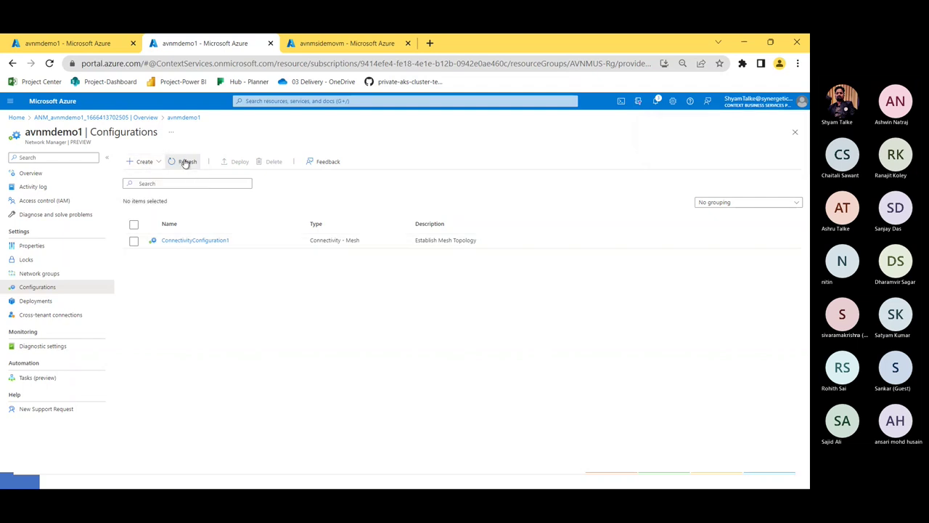
click(182, 161)
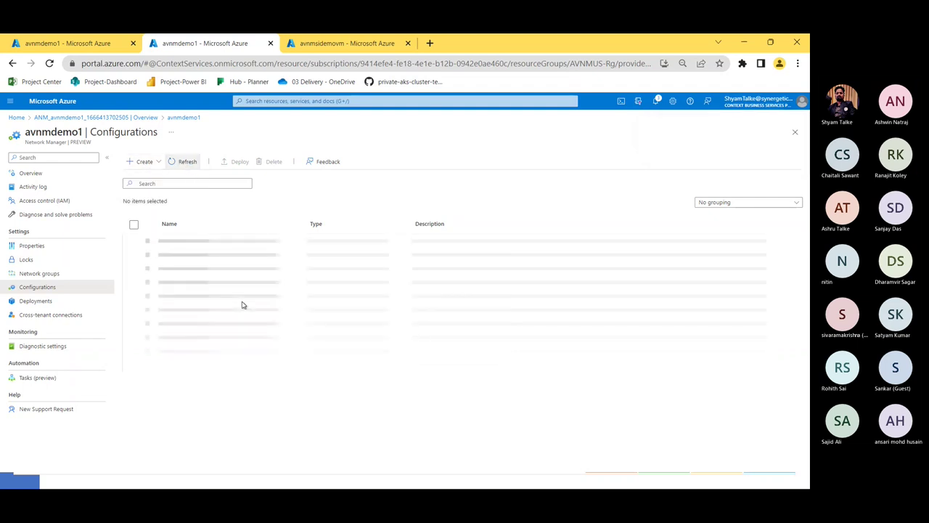
click(193, 167)
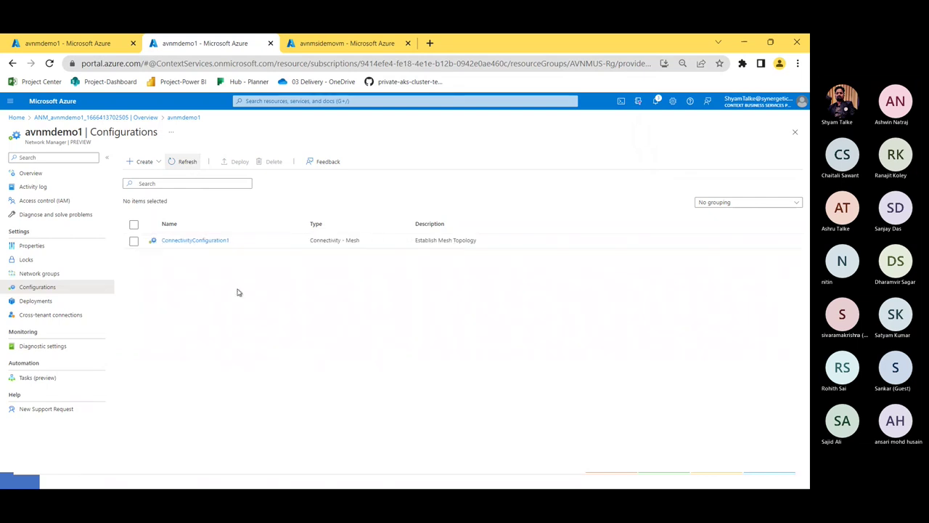
click(187, 161)
click(191, 162)
click(186, 162)
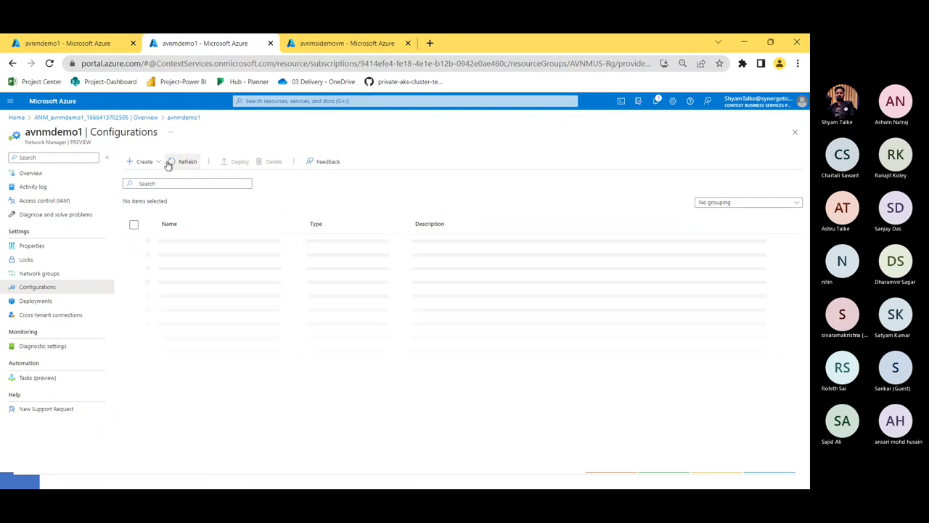
- Start a new connectivity configuration named ConnectivityConfig2, described 'Establish connectivity between all specified vnets'
click(149, 162)
click(179, 177)
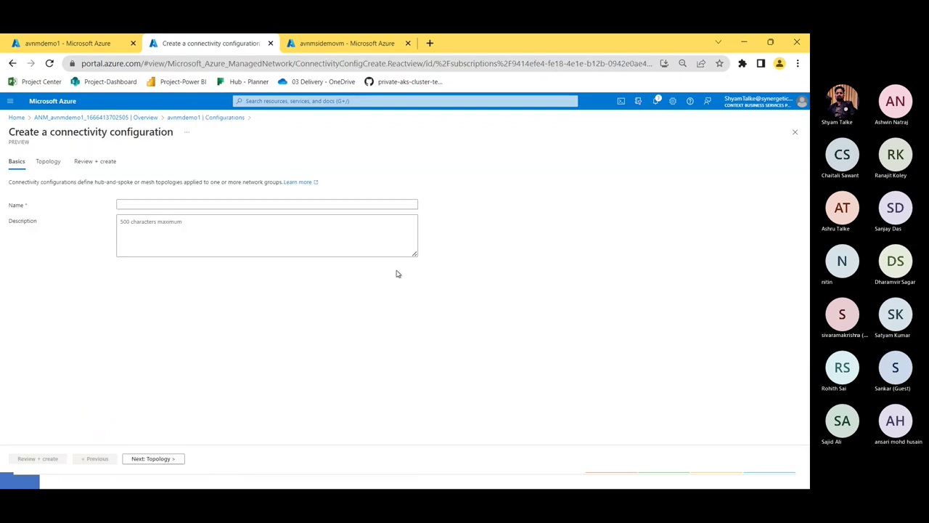
click(209, 206)
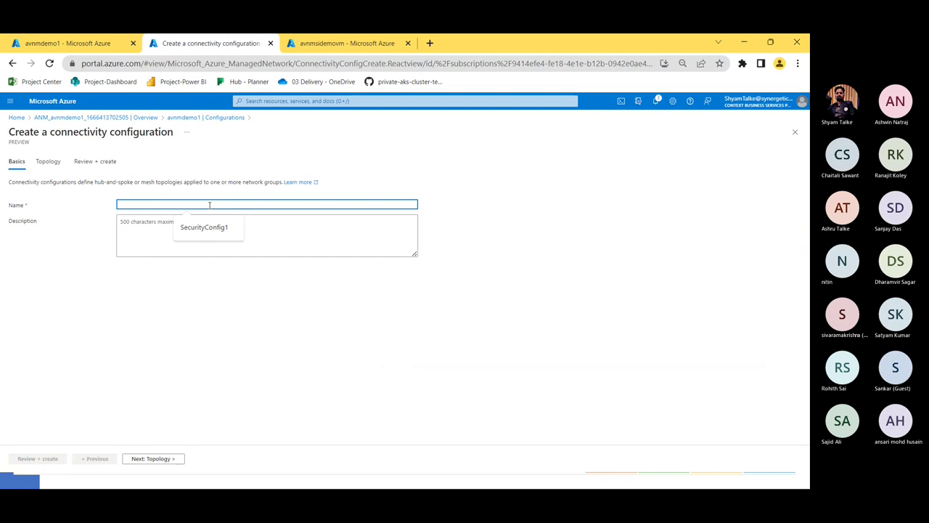
text(Copnn)
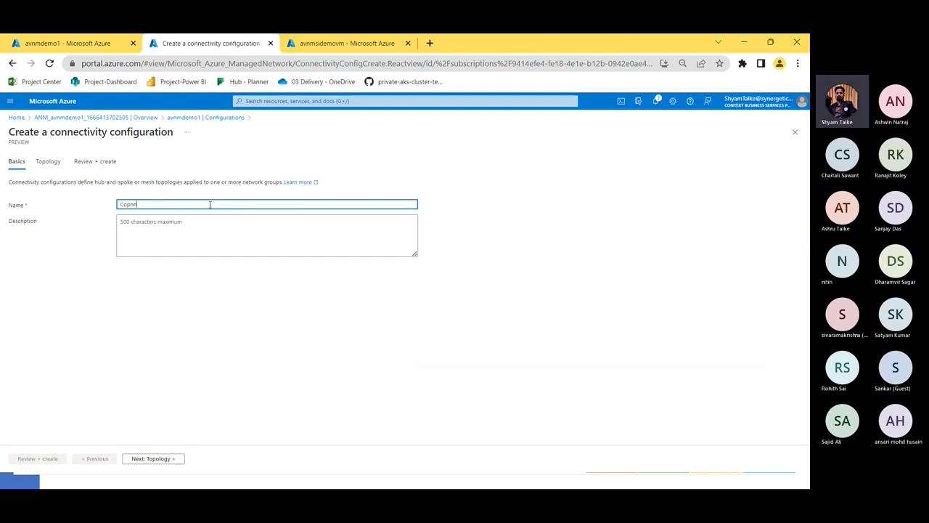
text(nnect)
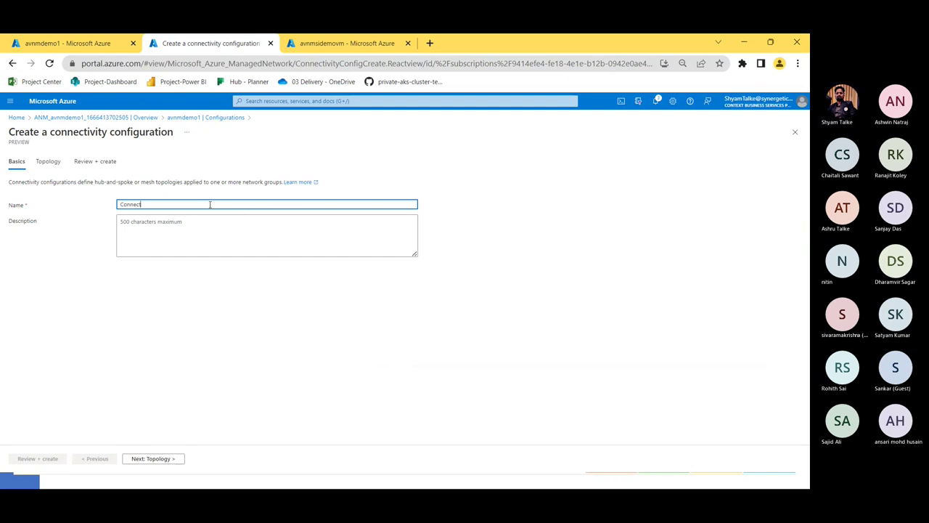
text(ivityCo)
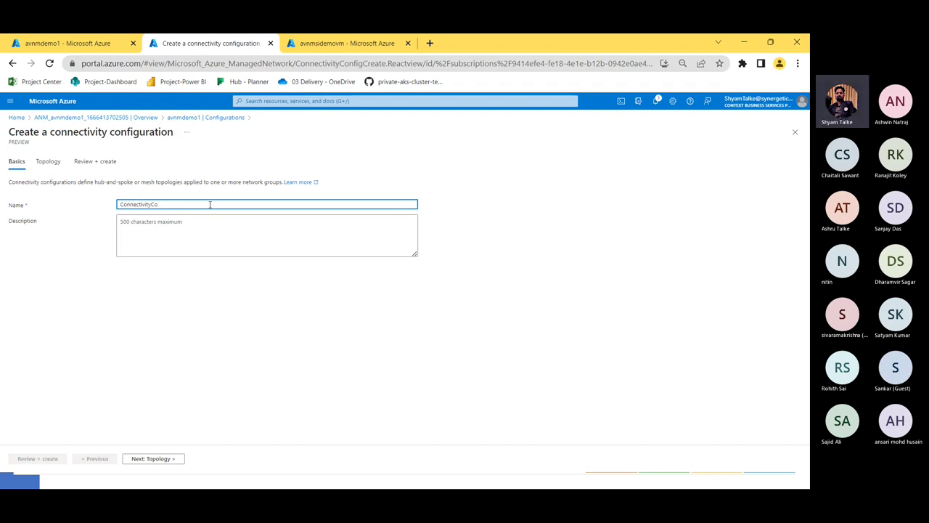
text(nfig)
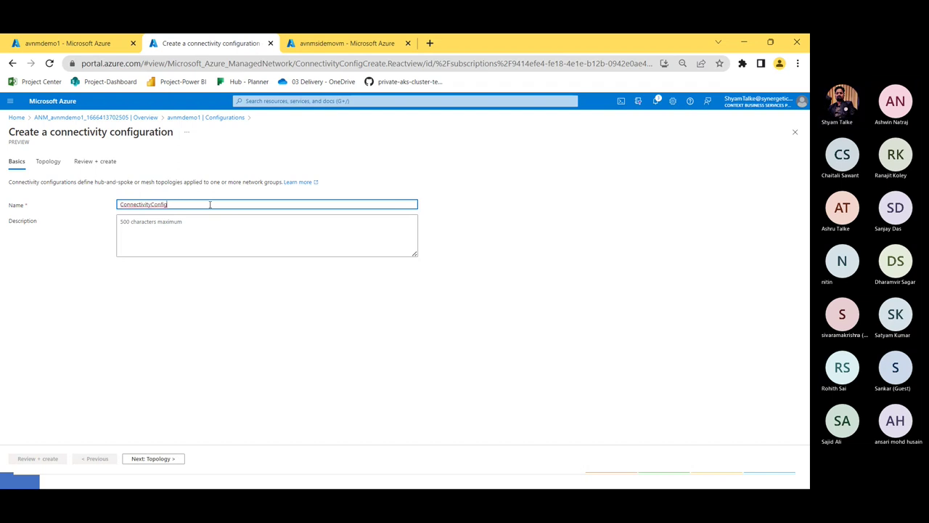
text(2)
click(223, 235)
text(Es)
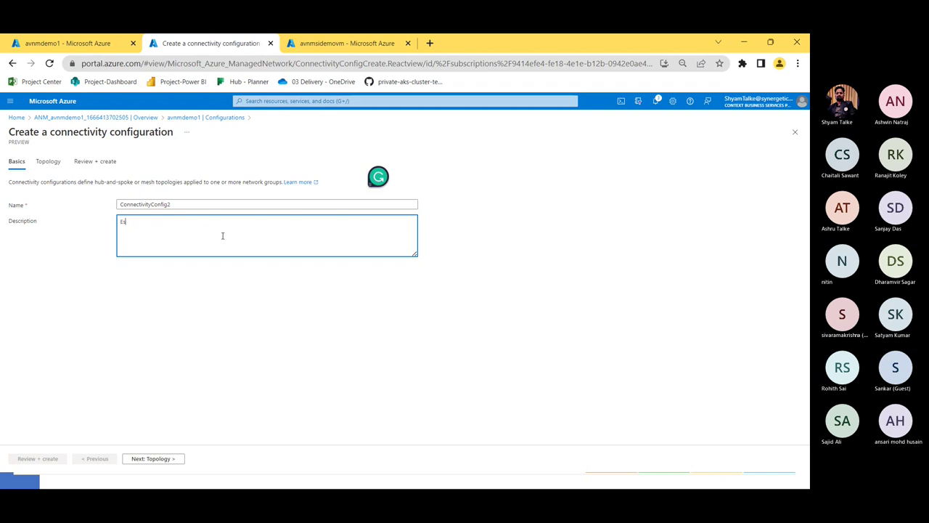
text(tablish )
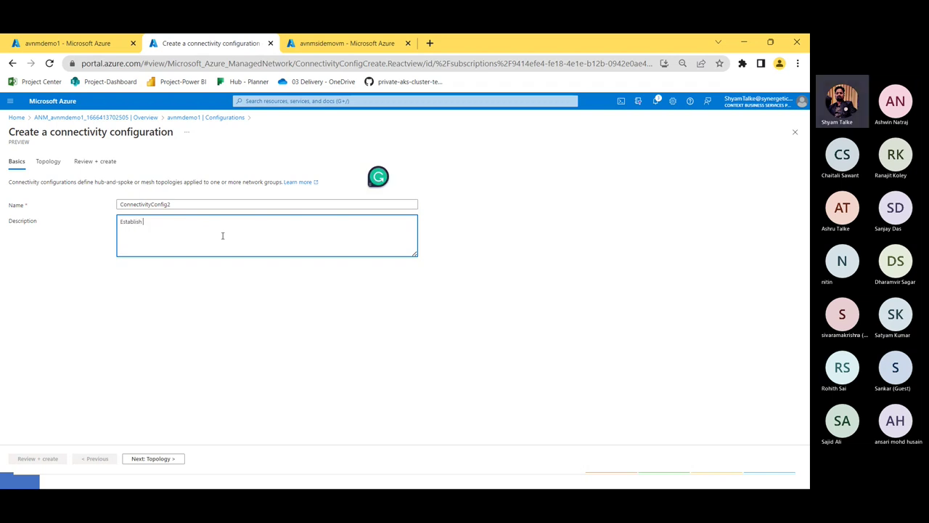
text(connectivity bet)
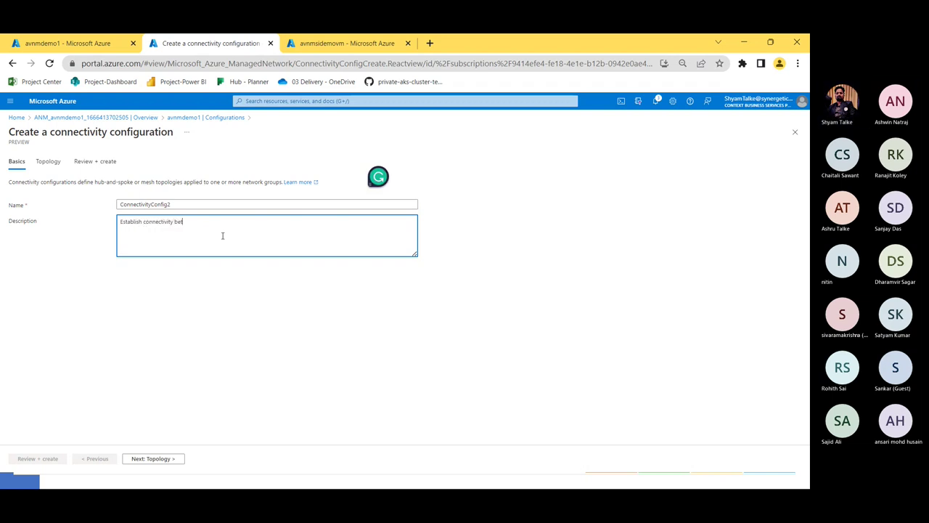
text(wee)
text(n all vne)
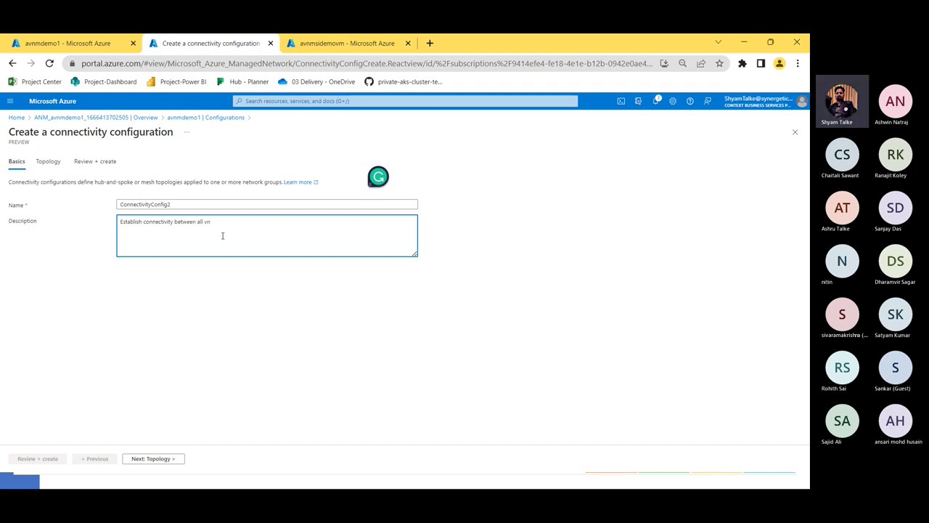
key(BackSpace)
key(BackSpace)
text(secpecified v)
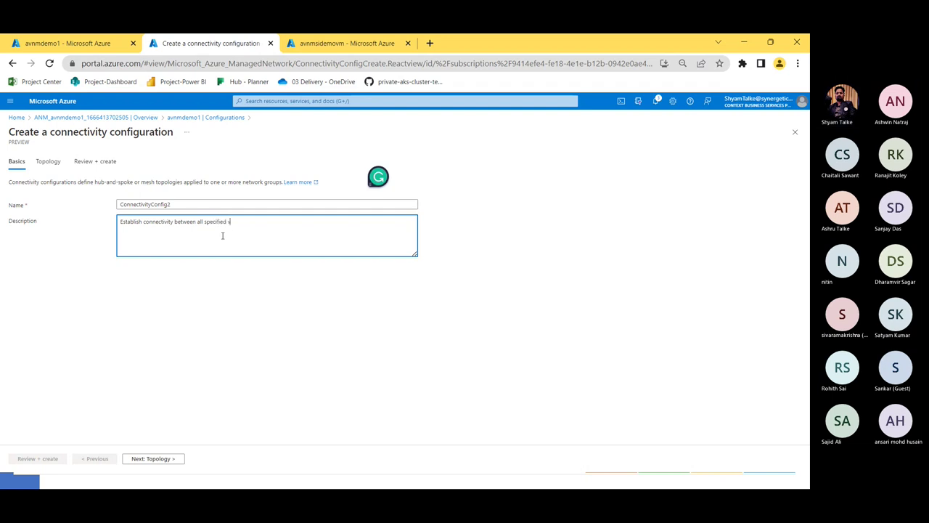
text(nets)
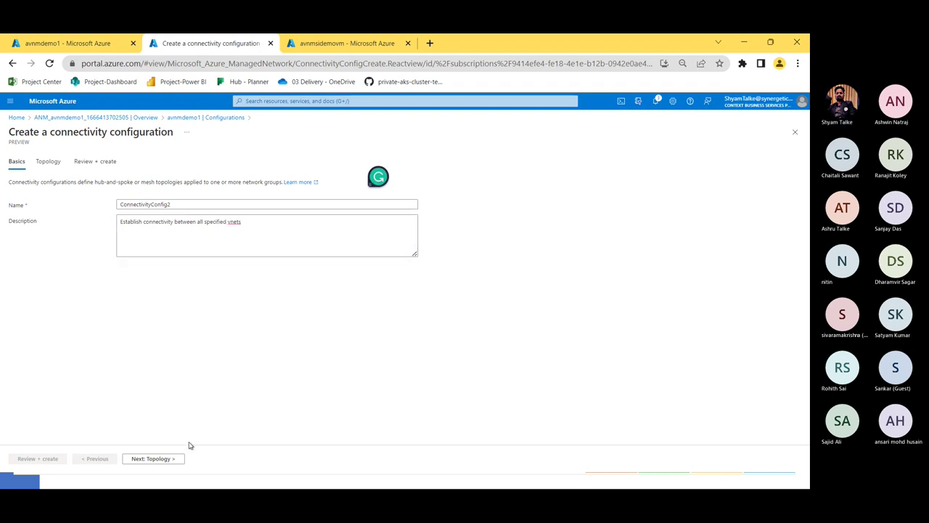
- Make ConnectivityConfig2 a cross-region mesh with network group myavnmng1, then review and create it
click(178, 460)
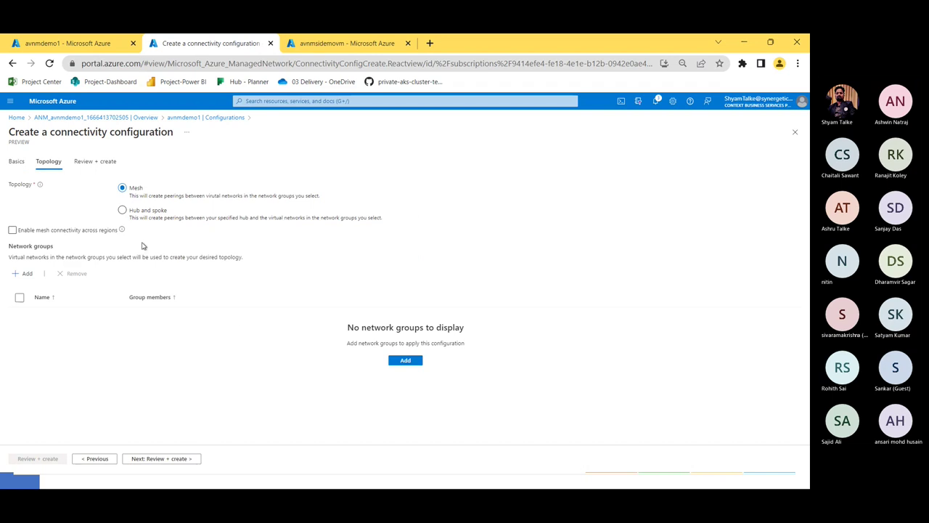
click(48, 231)
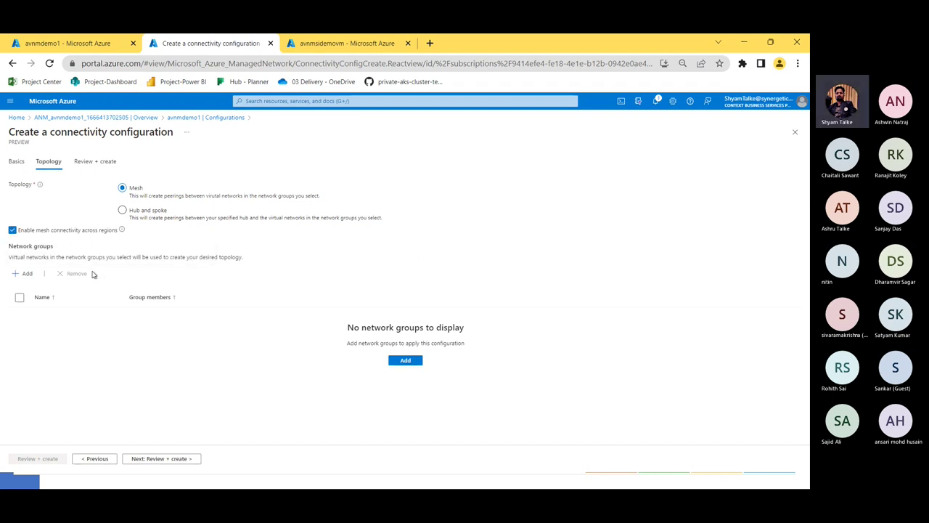
click(405, 360)
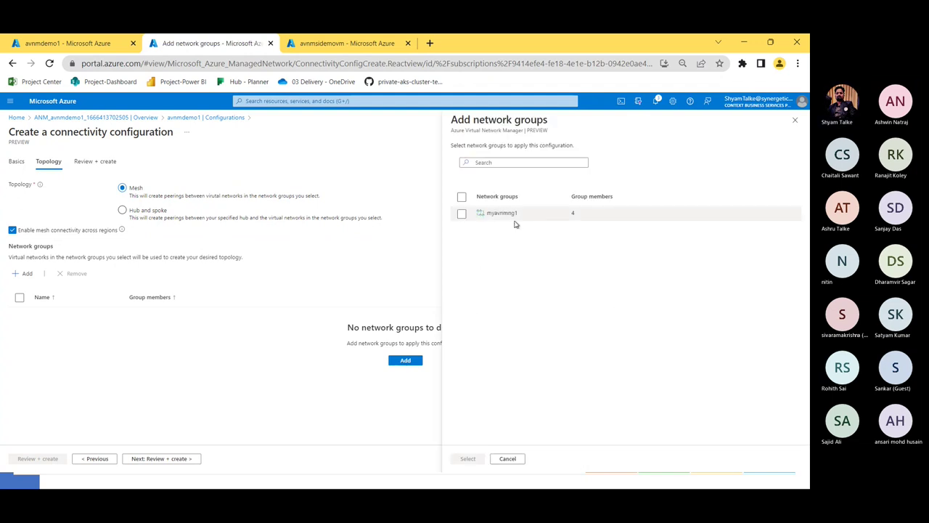
click(462, 214)
click(472, 459)
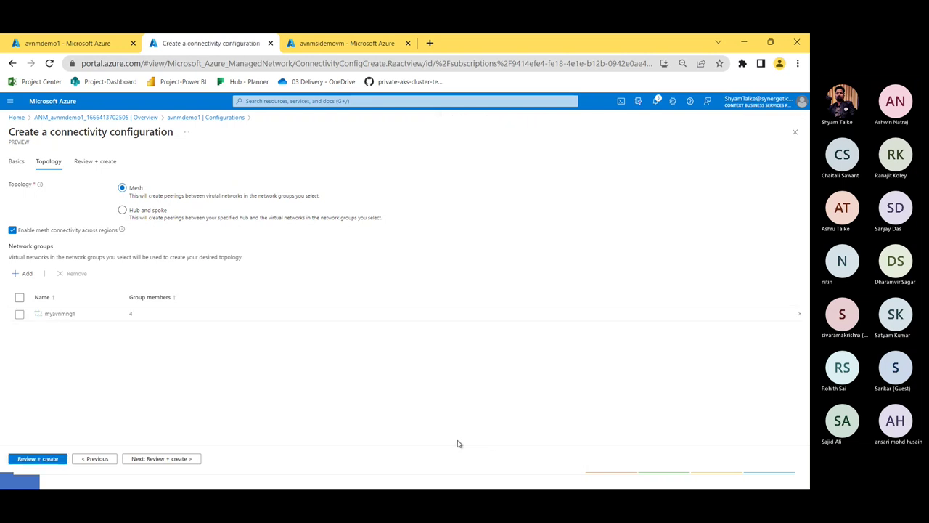
click(193, 459)
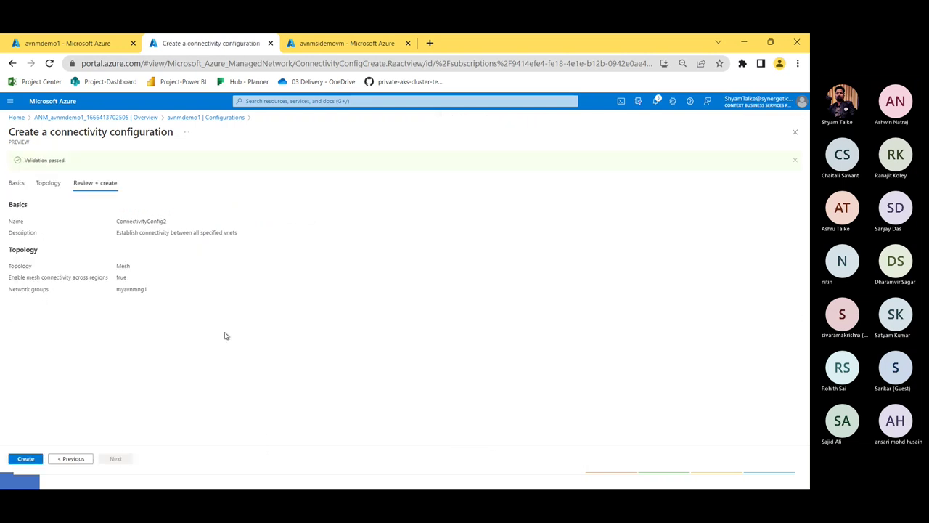
click(37, 460)
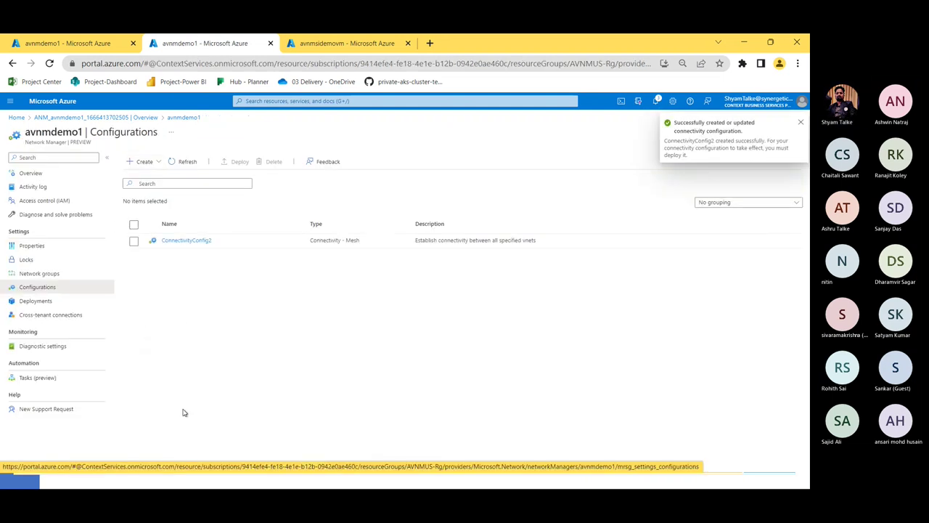
- Start deploying ConnectivityConfig2 with target regions Central India, South India and Australia East
click(133, 240)
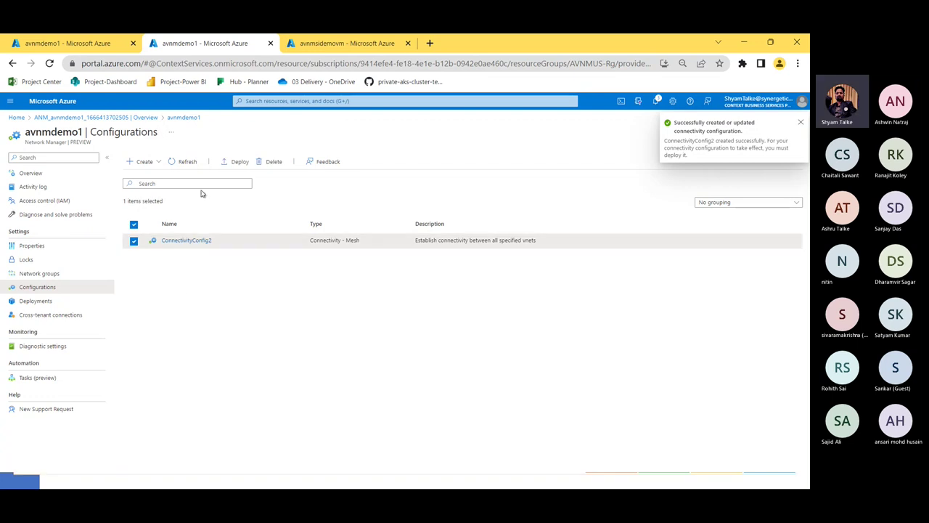
click(235, 162)
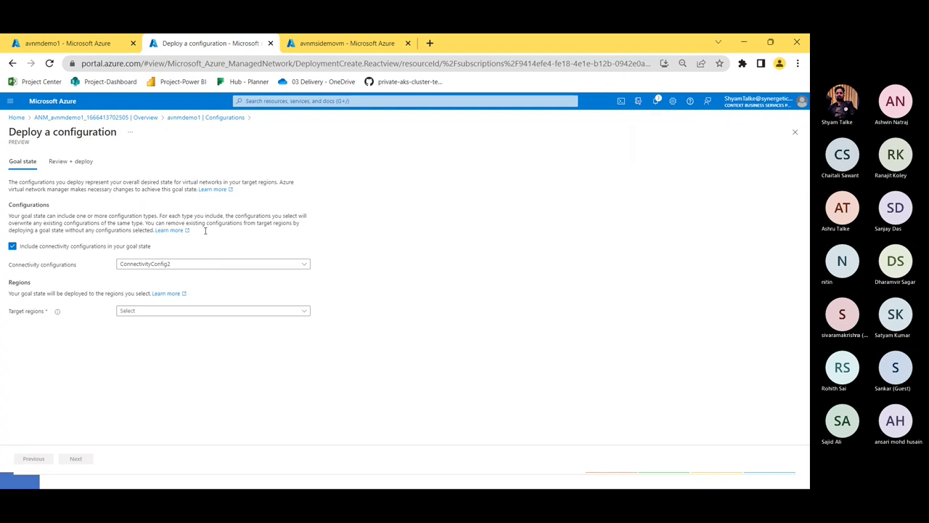
click(194, 313)
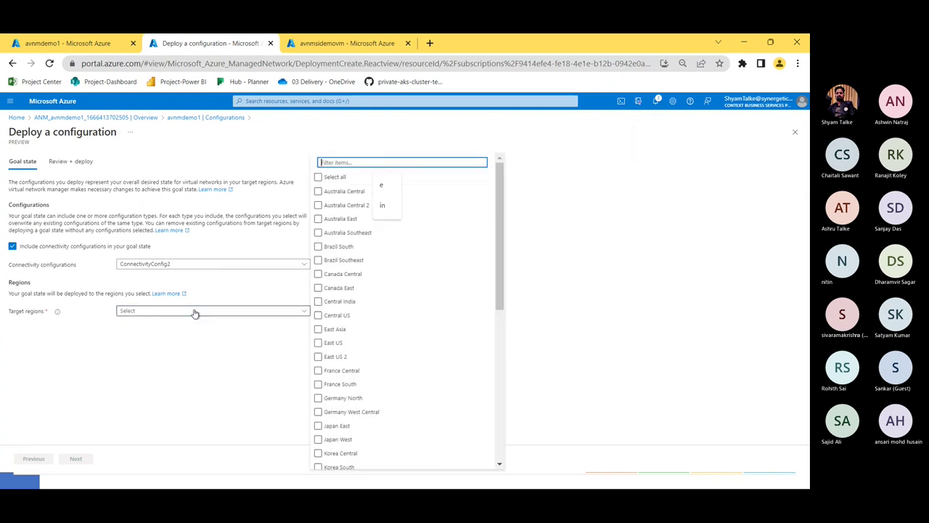
click(398, 161)
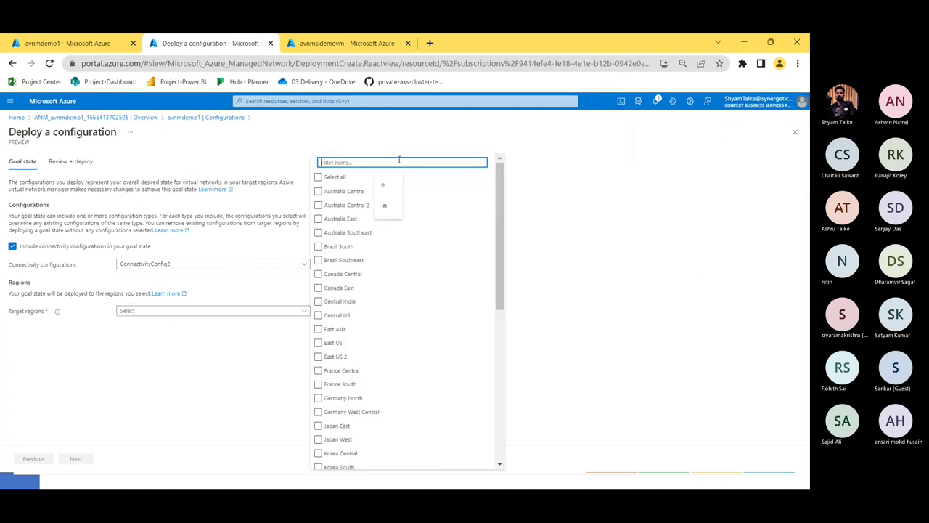
text(ind)
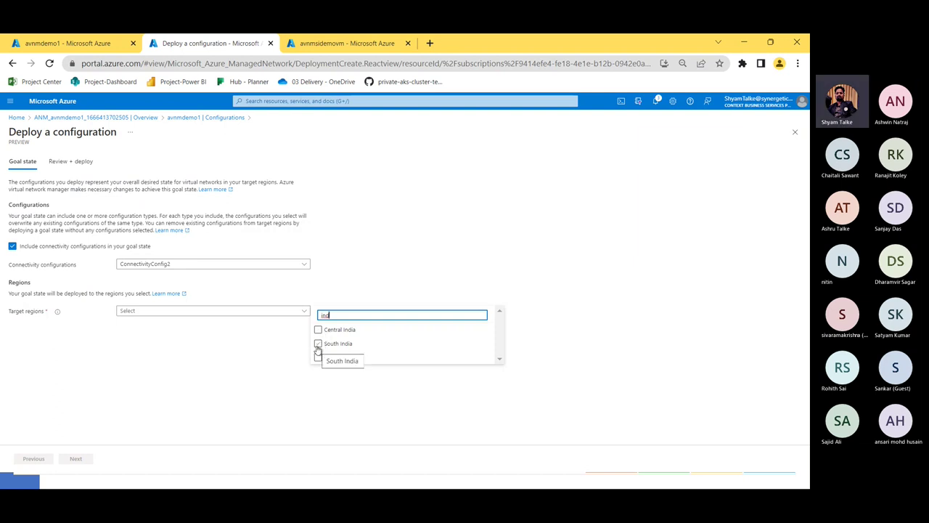
click(318, 330)
click(318, 343)
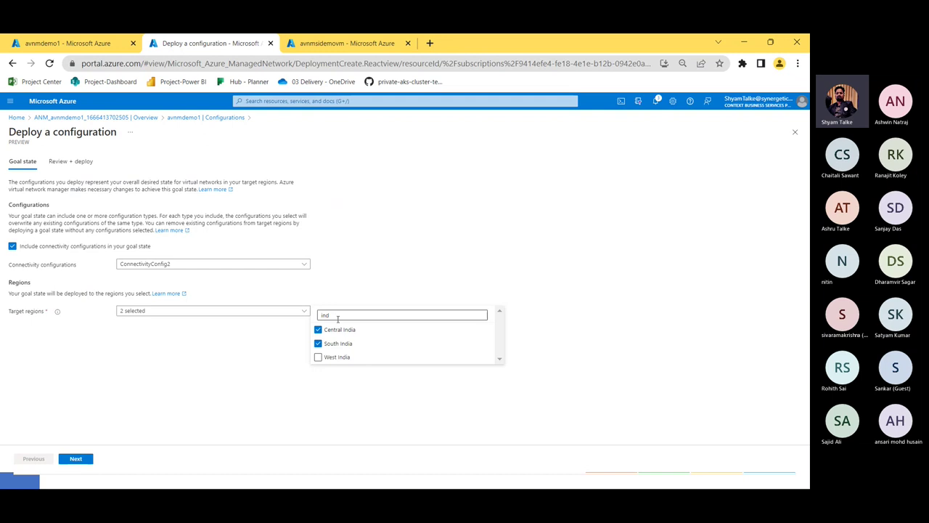
drag(337, 319, 315, 316)
text(au)
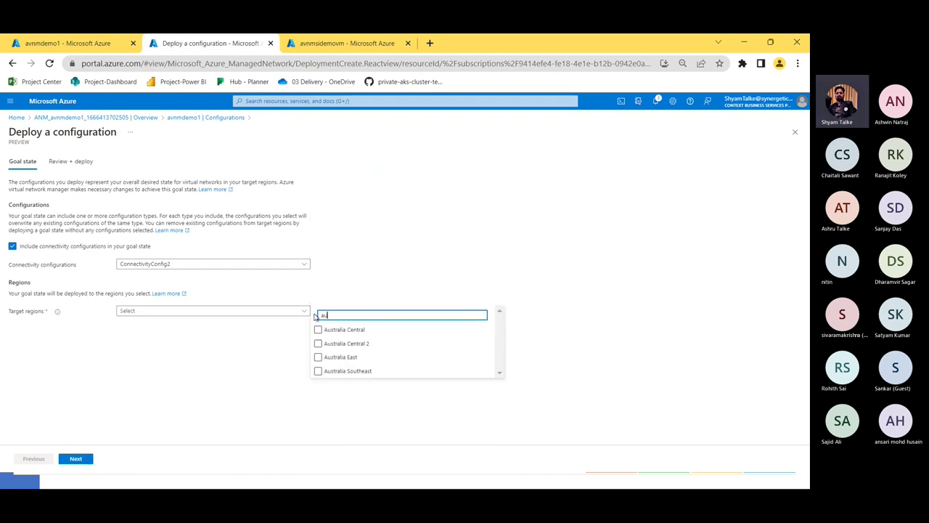
click(318, 357)
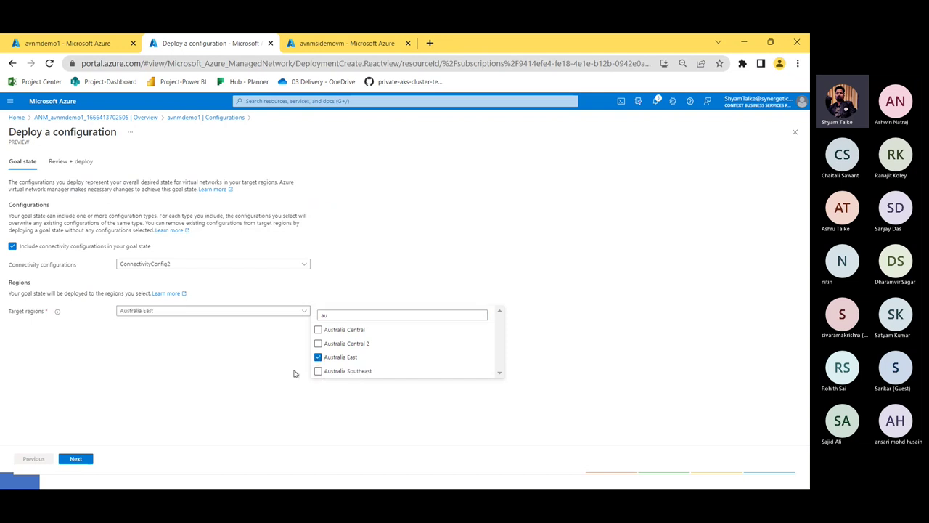
click(294, 373)
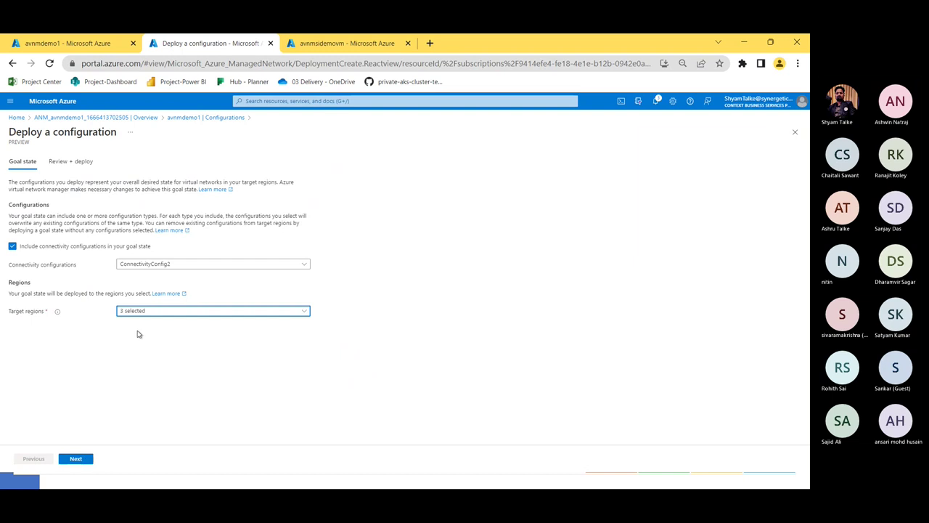
- Recheck the three chosen regions, review the deployment and submit it
click(140, 313)
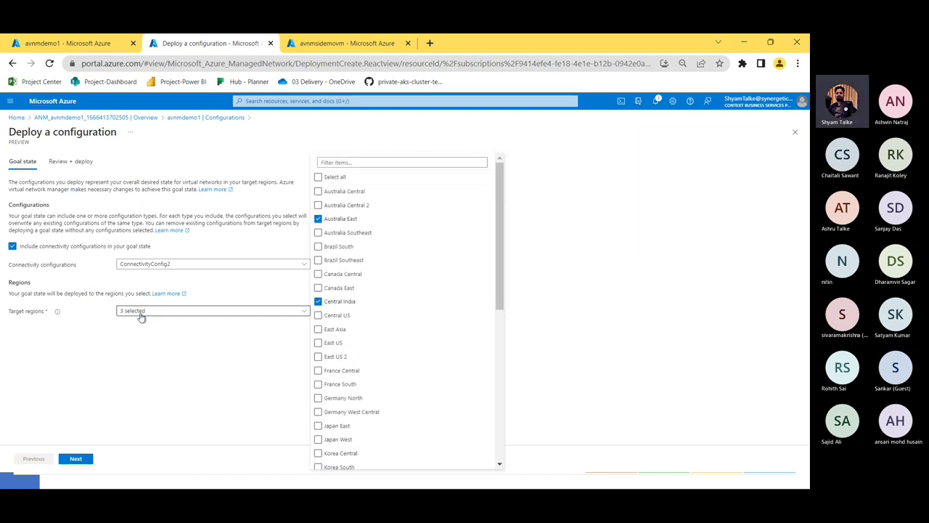
scroll(371, 356, down, 3)
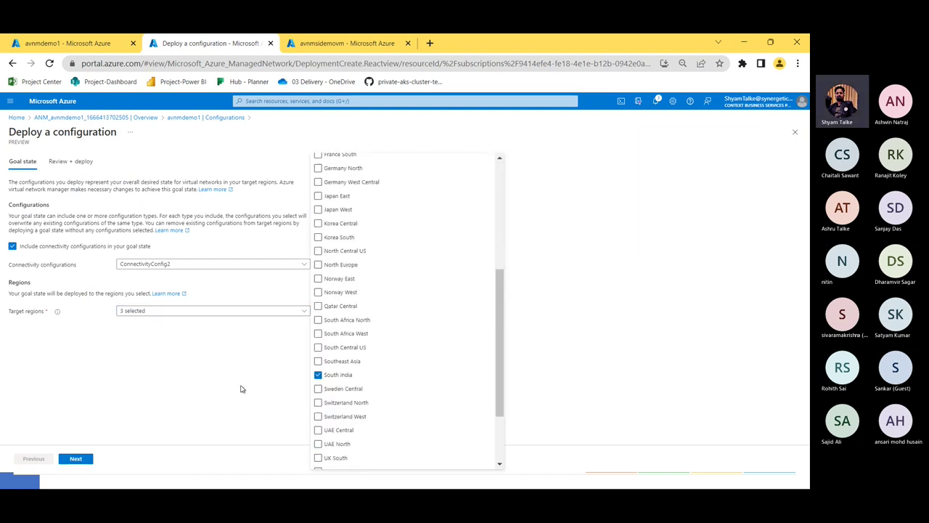
click(77, 460)
scroll(319, 379, down, 3)
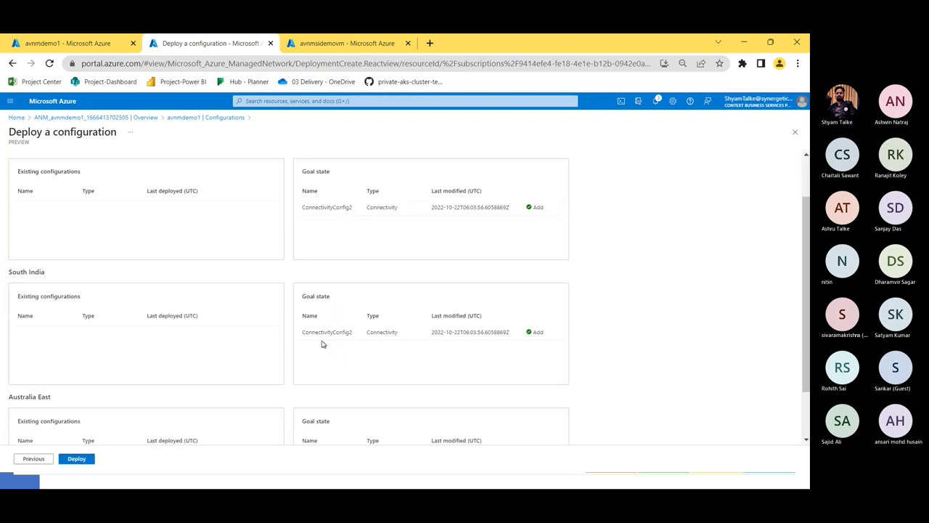
click(92, 460)
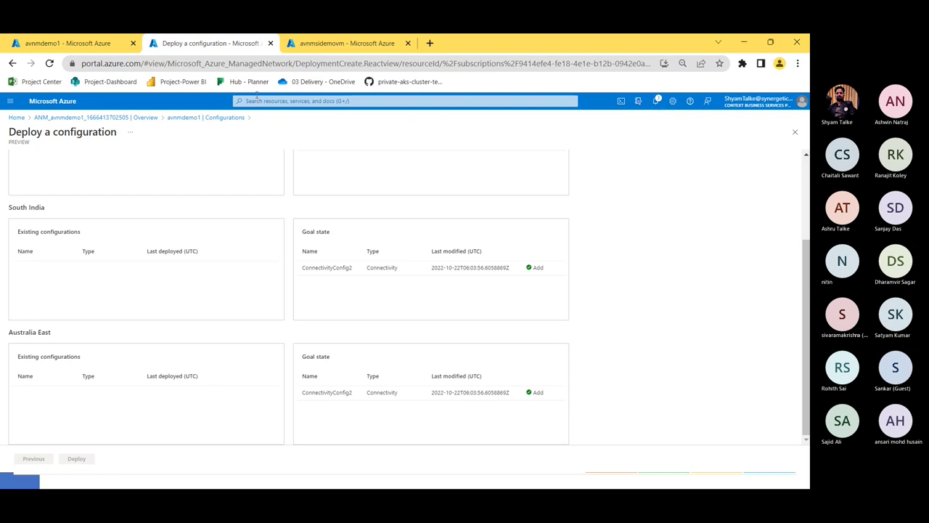
- Open avnmusdemovm's overview and highlight its private IP address 172.16.0.4
key(ctrl+Tab)
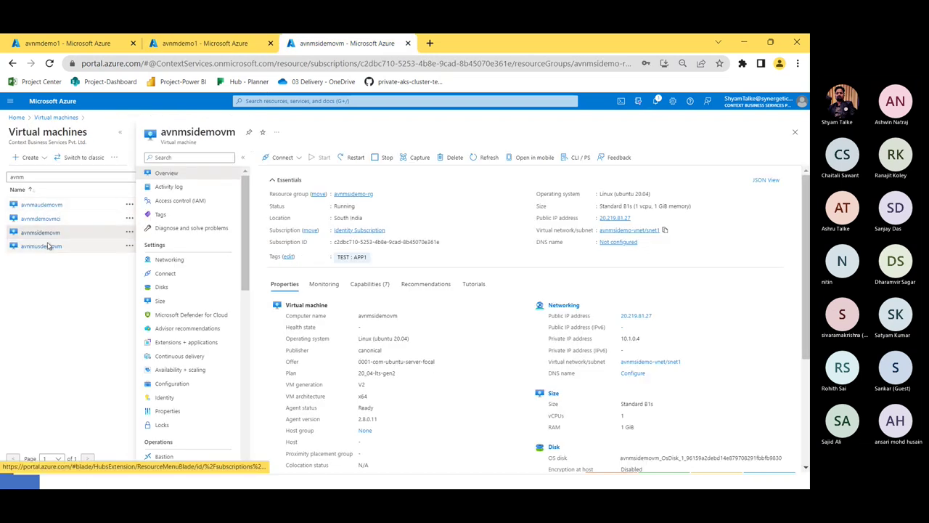
click(47, 246)
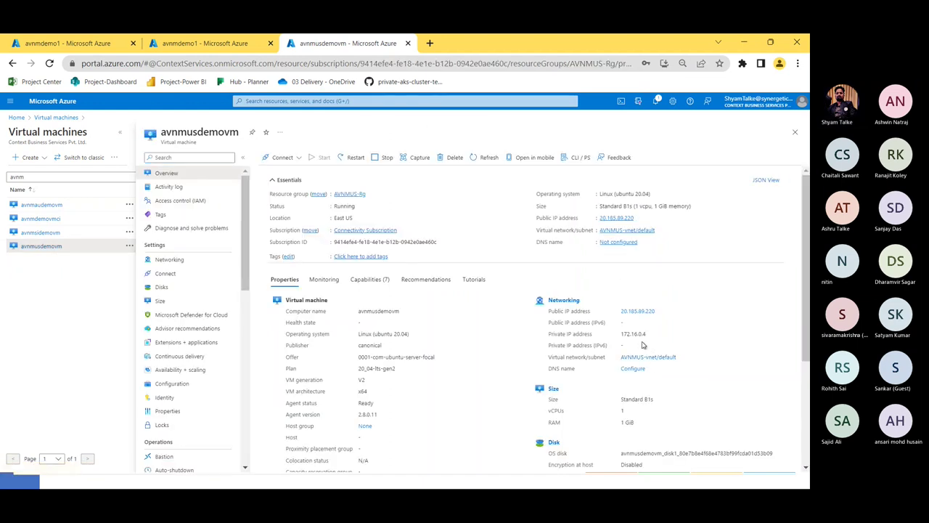
drag(620, 334, 654, 335)
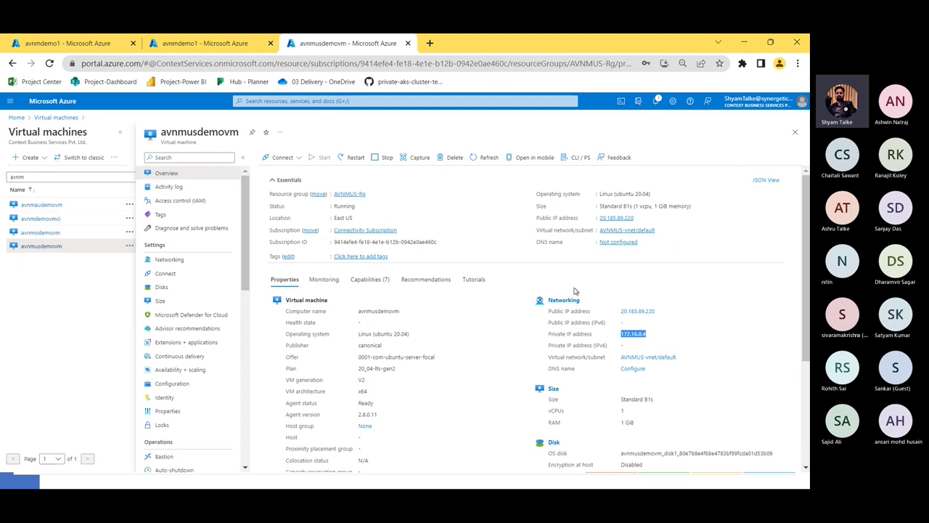
- In MobaXterm, run hostname -i on avnmusdemovm to confirm its address 172.16.0.4
key(alt+Tab)
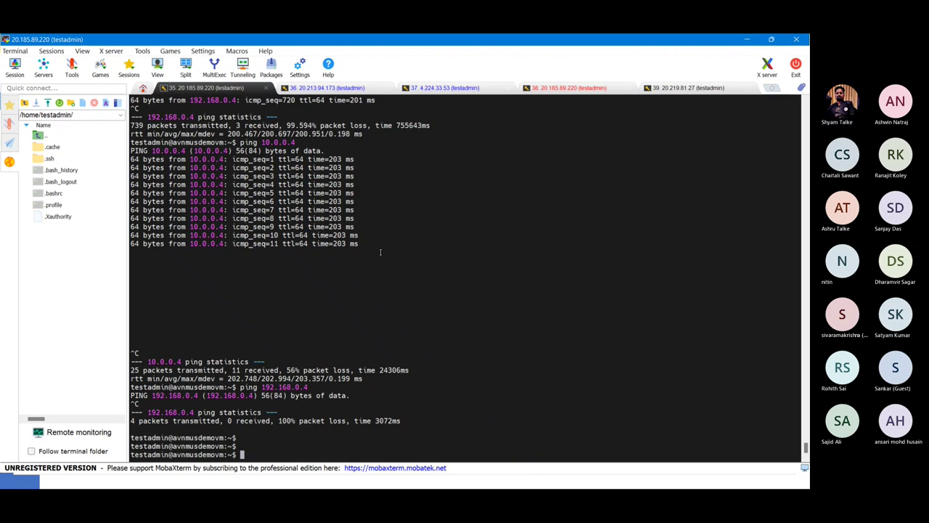
text(hostna)
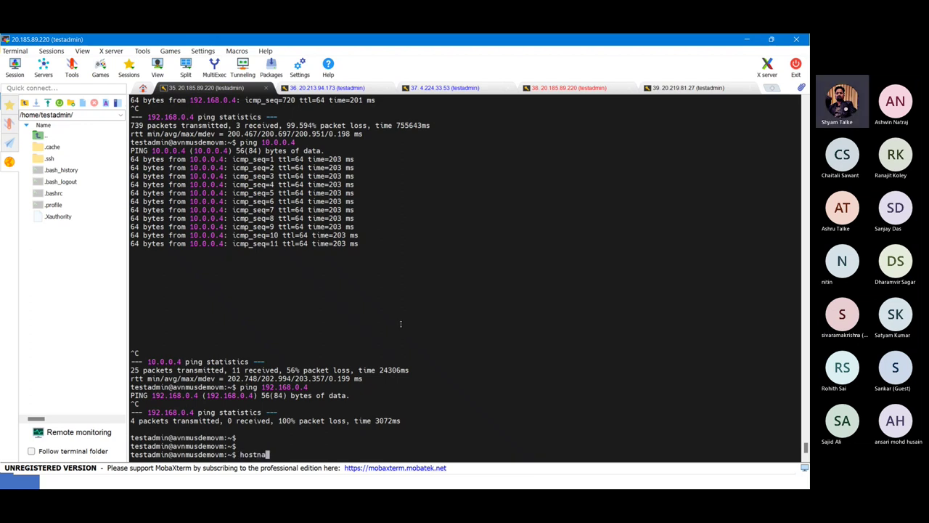
text(me -i)
key(Return)
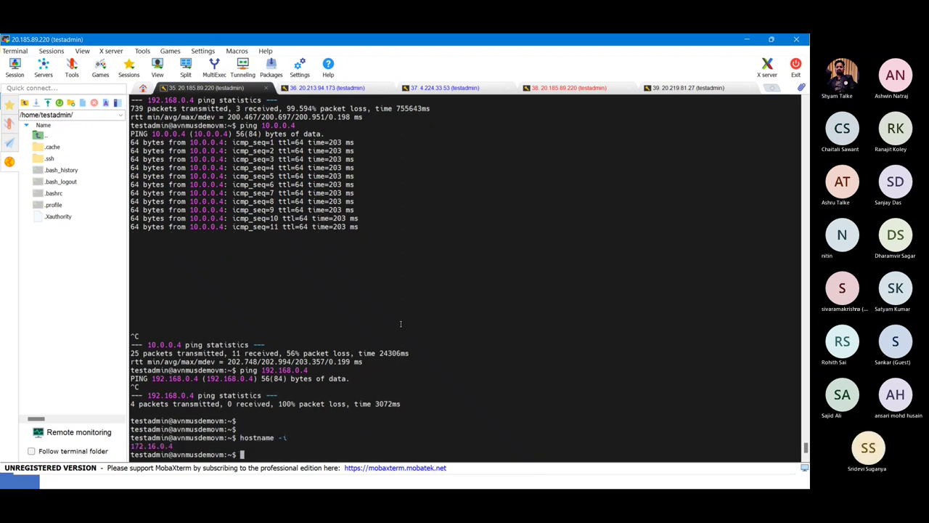
drag(797, 445, 160, 445)
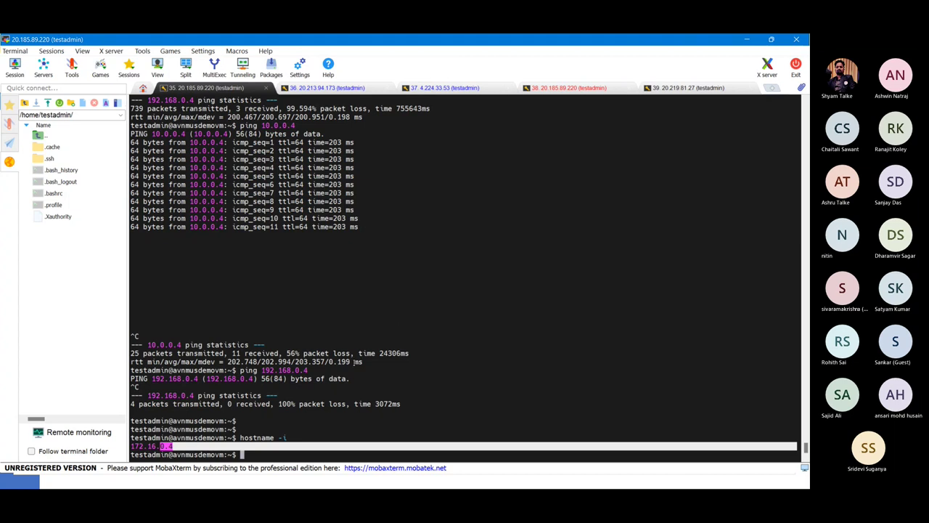
click(457, 328)
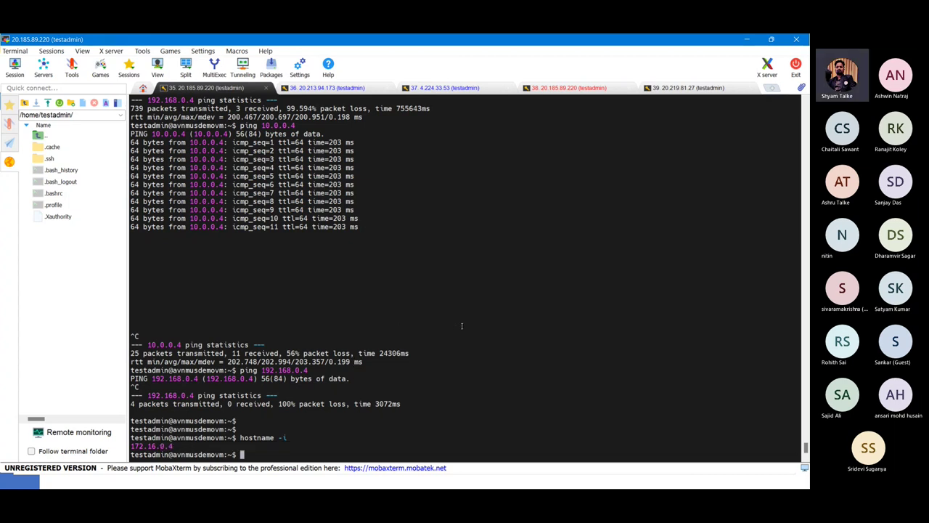
- Ping 192.168.0.4, 10.0.0.4 and 10.1.0.4, stopping each after it fails
text(ping 192.168.0.4)
key(Return)
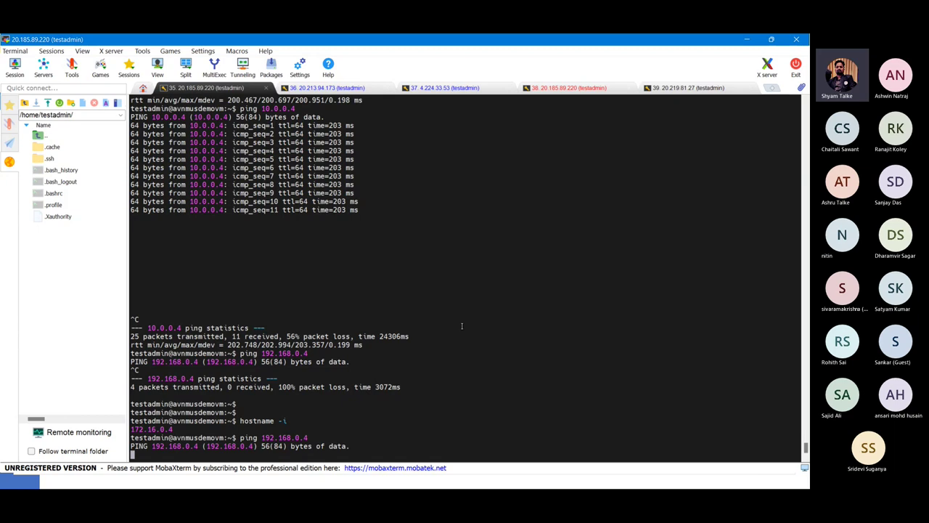
key(ctrl+c)
text(ping )
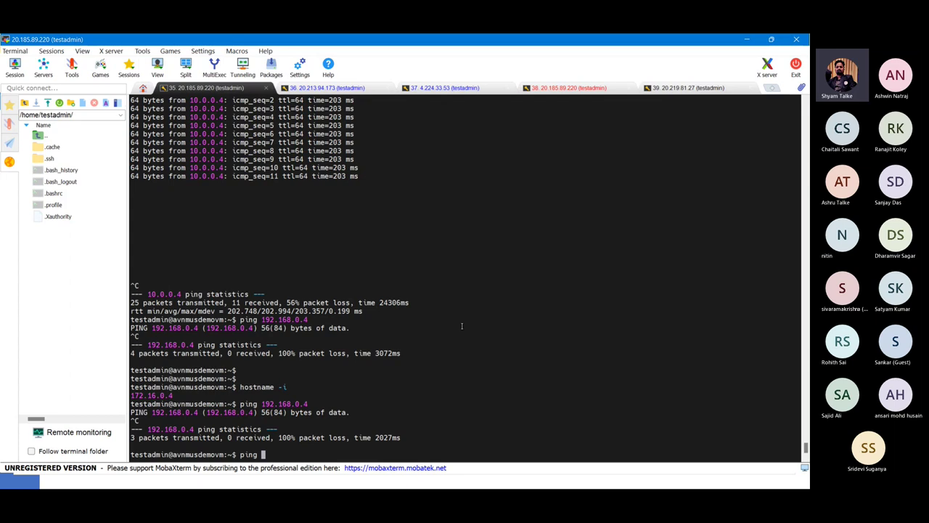
text(10.0.0.4)
key(Return)
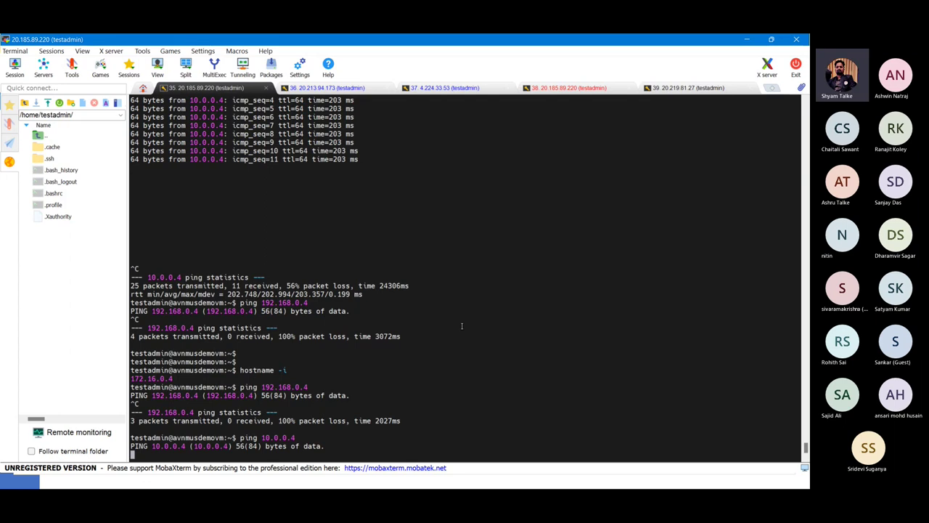
key(ctrl+c)
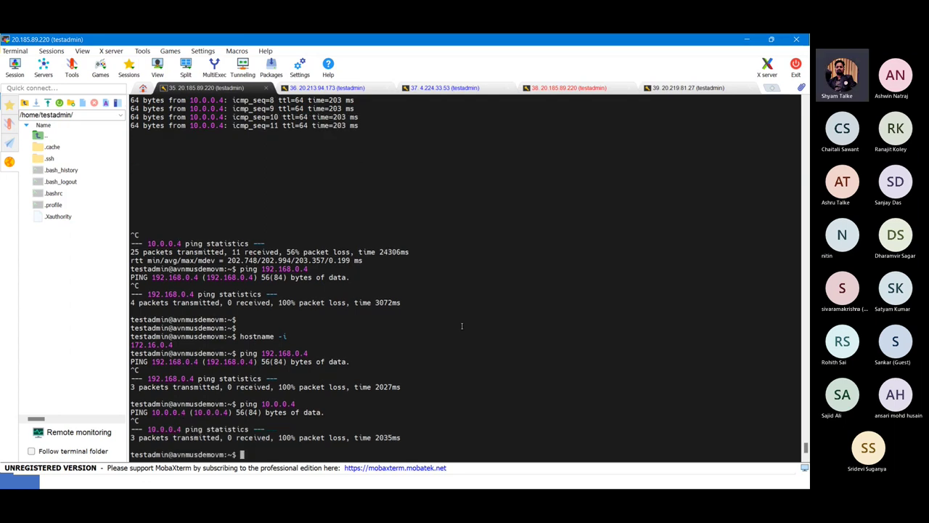
text(ping )
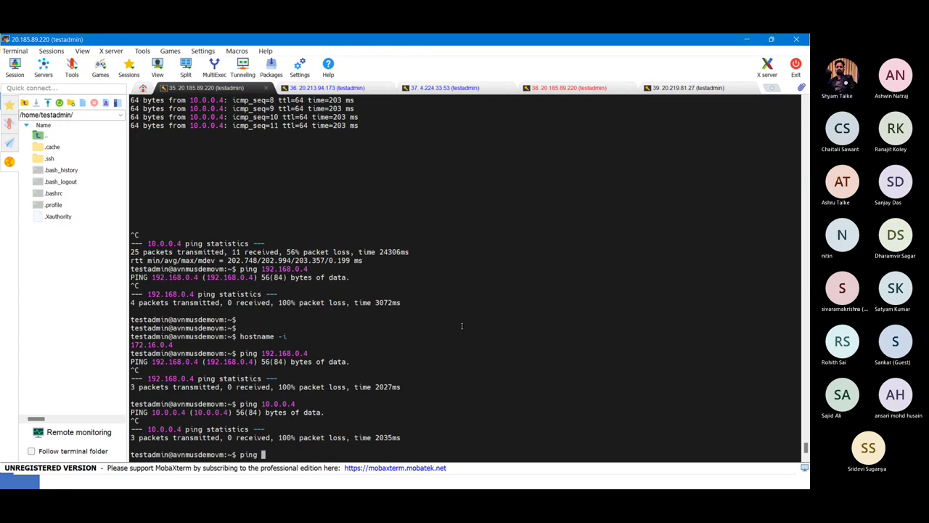
text(10.1.0.4)
key(Return)
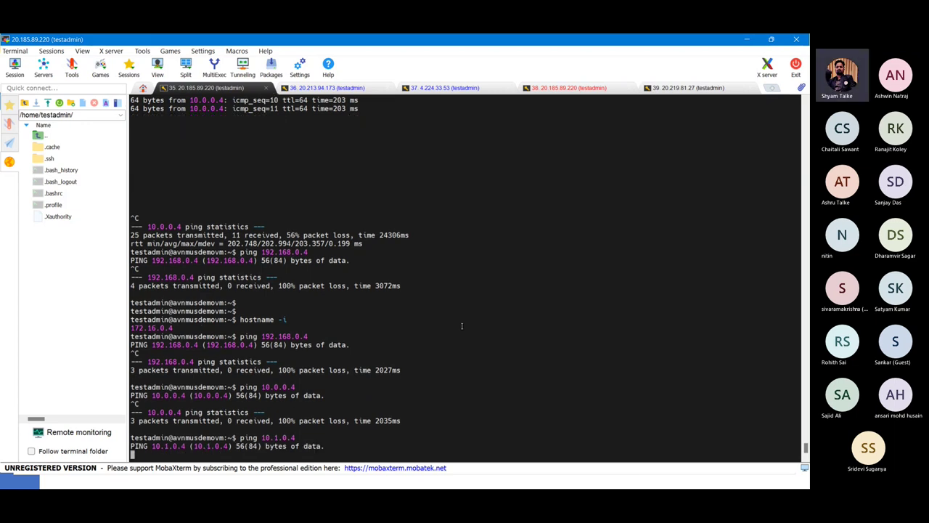
key(ctrl+c)
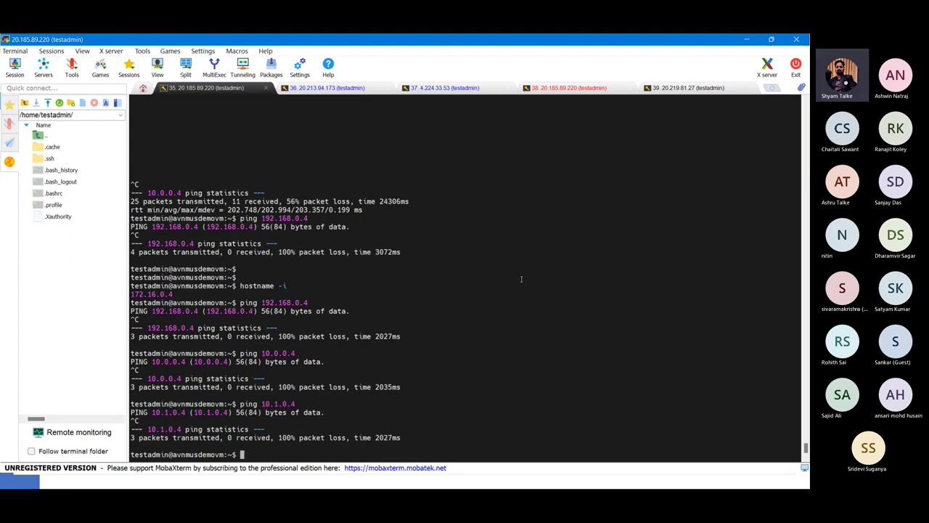
- On the 20.213.94.173 session, stop the ping to 172.16.0.4 and briefly ping 10.0.0.4
click(320, 92)
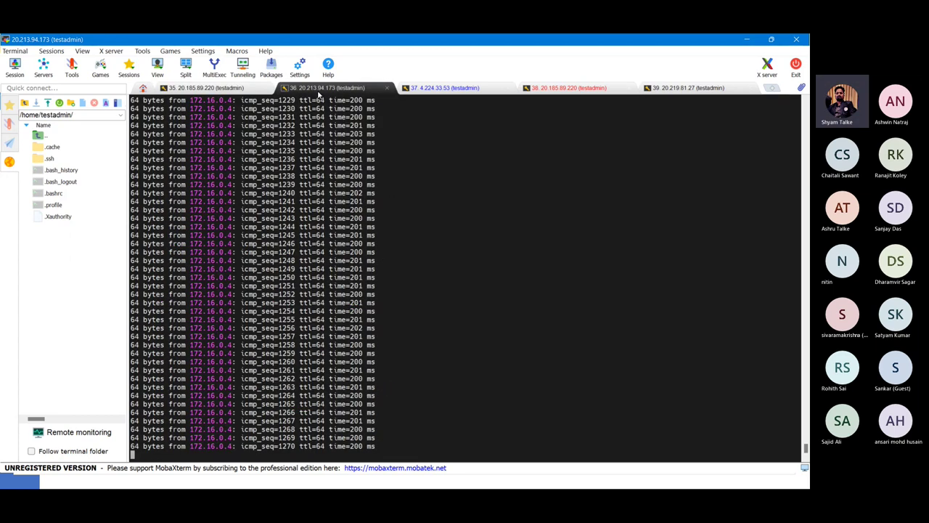
key(ctrl+c)
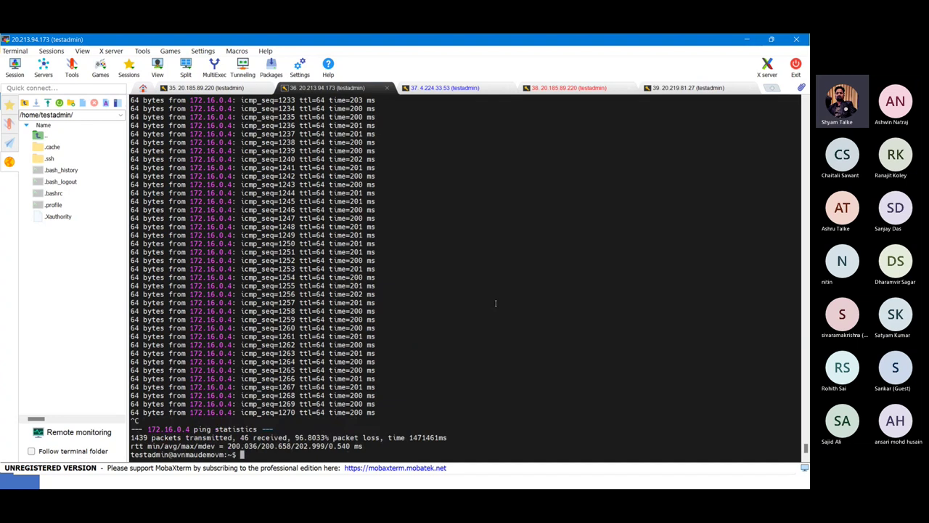
key(Up)
key(BackSpace)
key(BackSpace)
key(BackSpace)
key(BackSpace)
key(BackSpace)
key(BackSpace)
key(BackSpace)
key(BackSpace)
key(BackSpace)
key(BackSpace)
text(1)
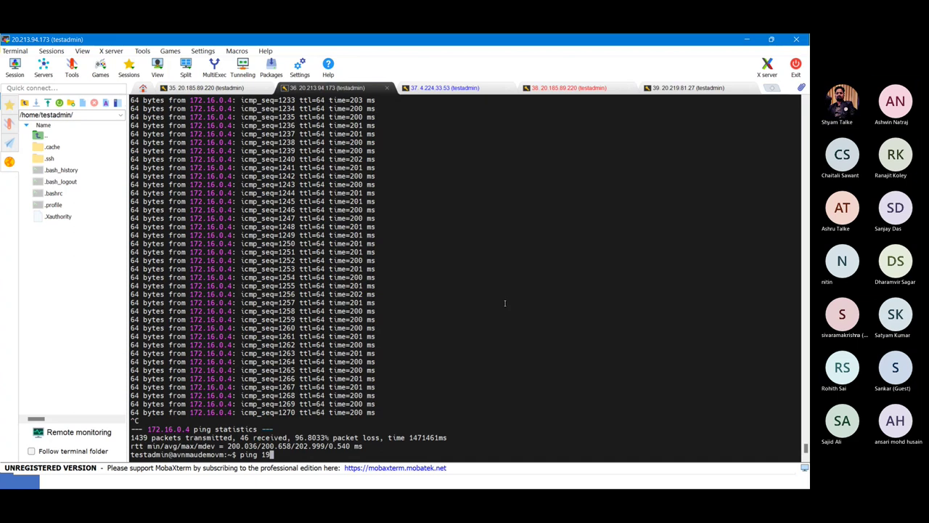
key(BackSpace)
text(10.)
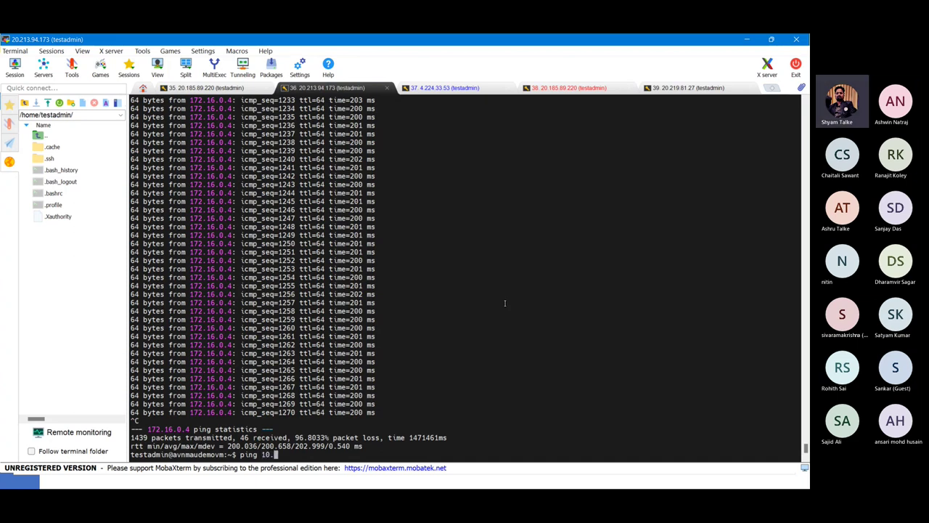
text(0.0.4)
key(Return)
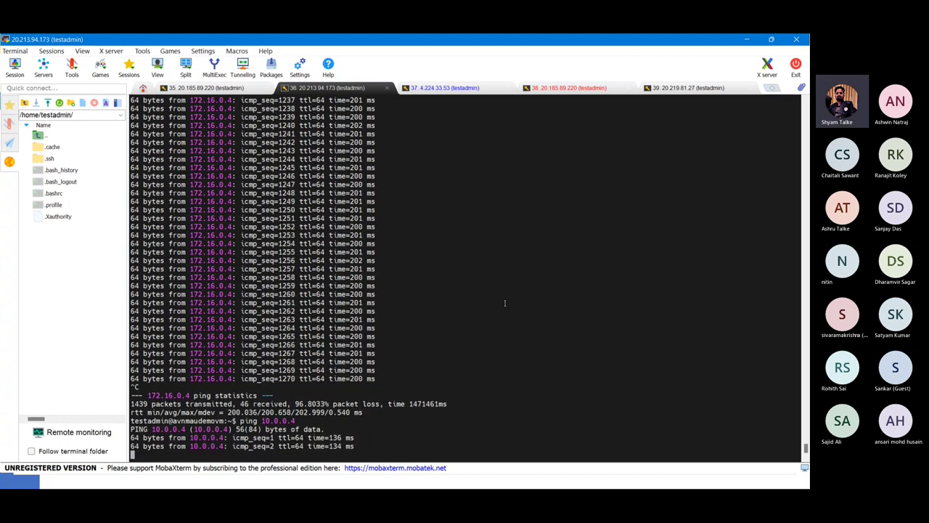
key(ctrl+c)
- Edit the recalled command to ping 10.1.0.4, run it, then stop it
key(Up)
key(Left)
key(Left)
key(Left)
key(Left)
key(Left)
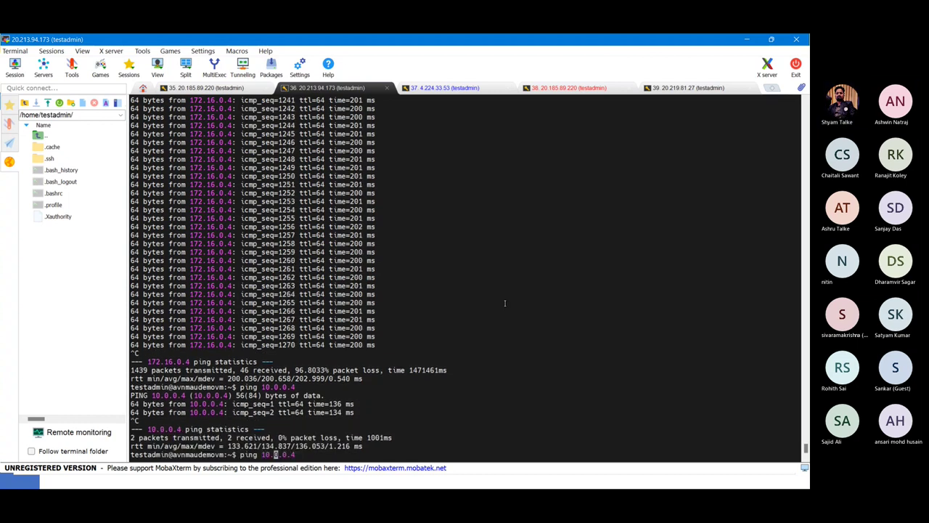
key(Left)
key(Right)
key(Right)
key(BackSpace)
text(41)
key(BackSpace)
key(BackSpace)
text(1)
key(Return)
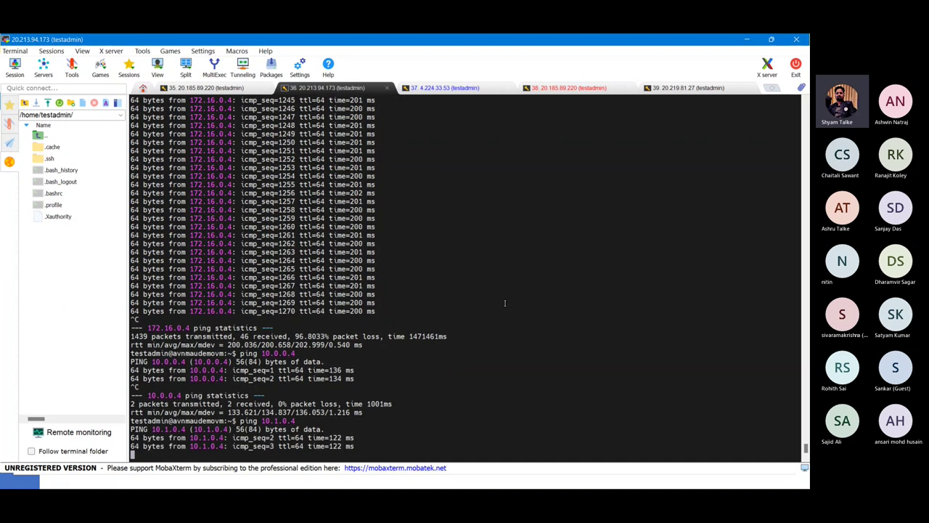
key(ctrl+c)
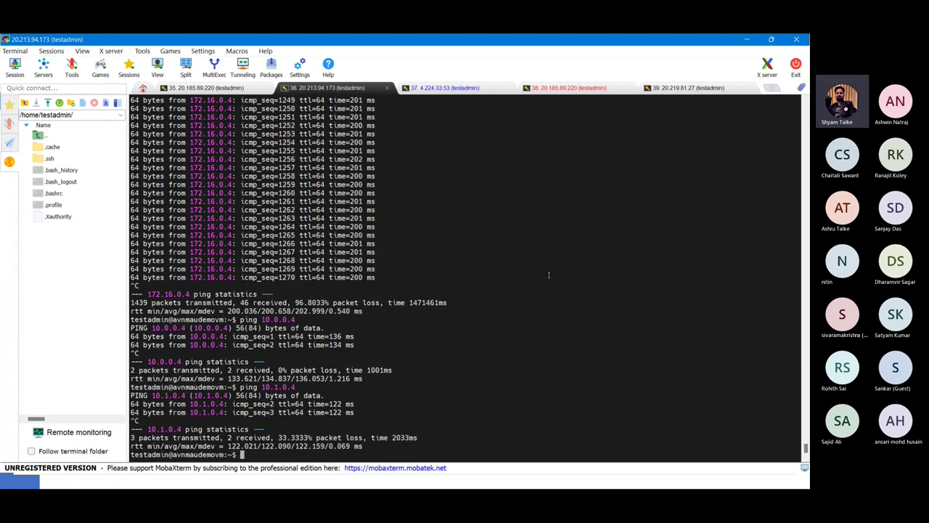
- On the 4.224.33.53 session, stop the running ping, then briefly ping 192.168.0.4 and 10.1.0.4
click(449, 88)
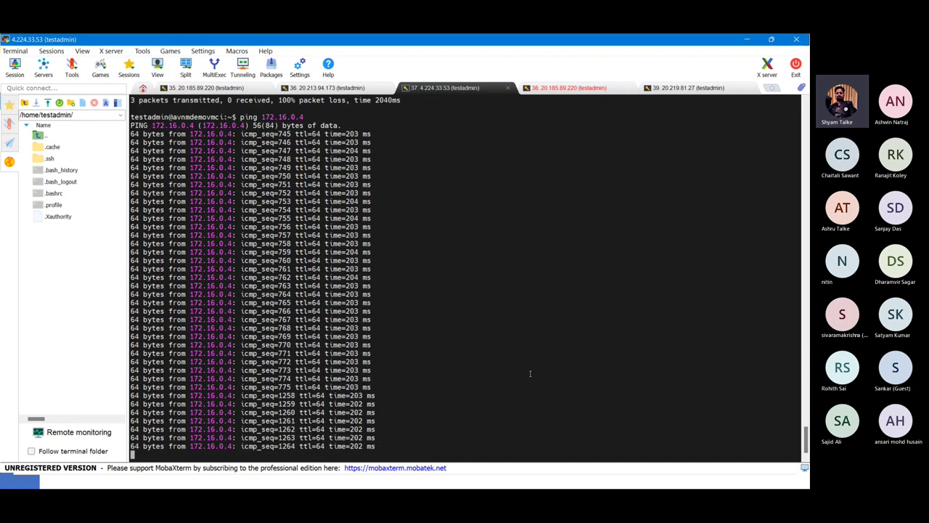
key(ctrl+c)
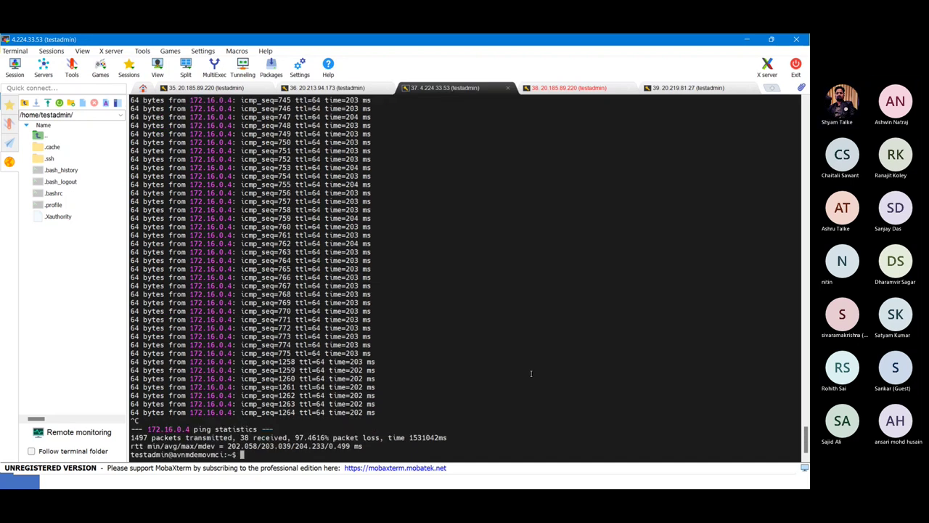
text(ping 192.168.0.4)
key(Return)
key(ctrl+c)
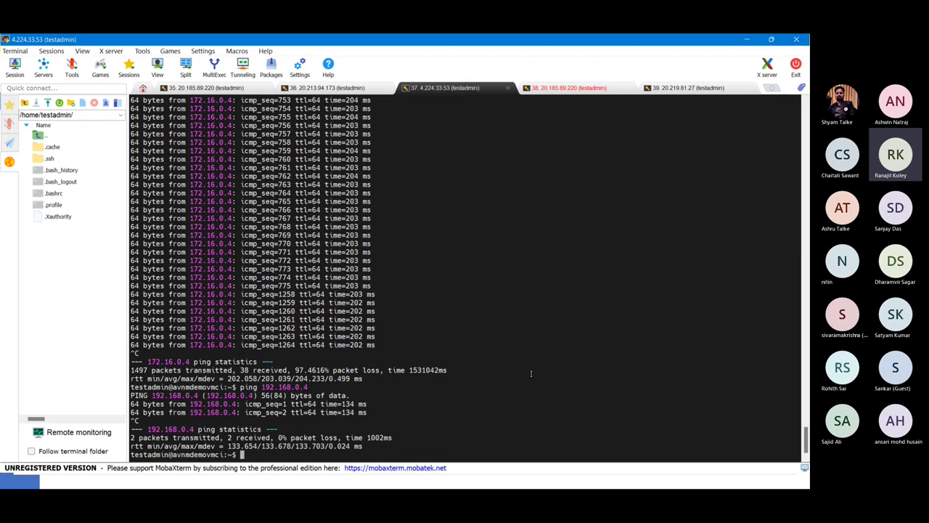
text(ping 10.0.0.)
key(BackSpace)
key(BackSpace)
key(BackSpace)
key(BackSpace)
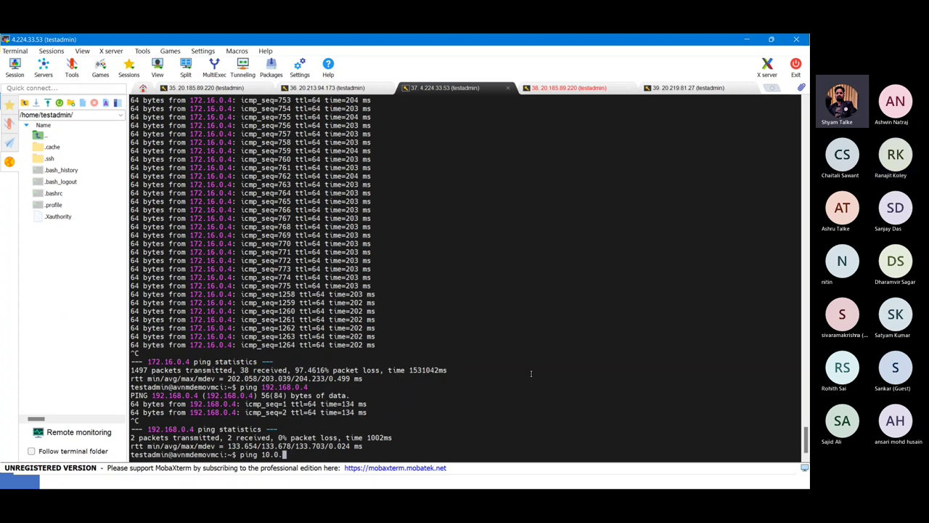
text(1.0.4)
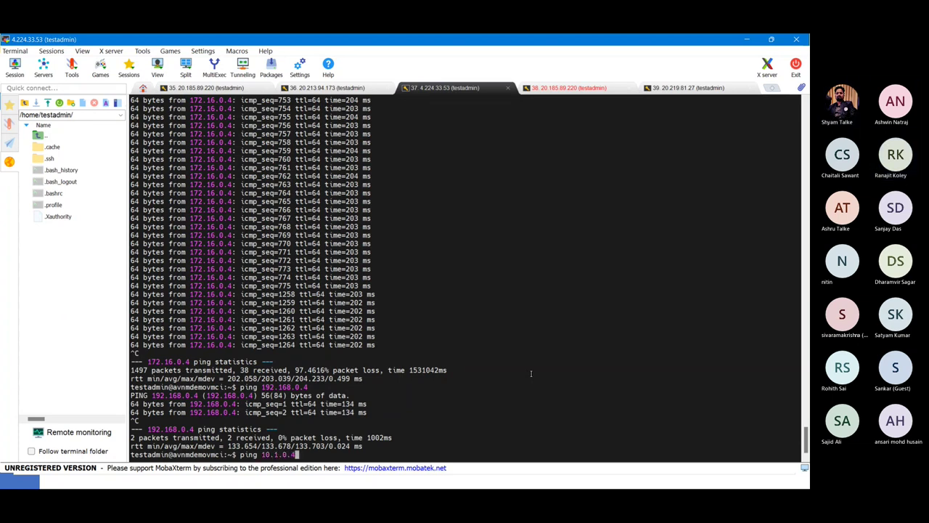
key(Return)
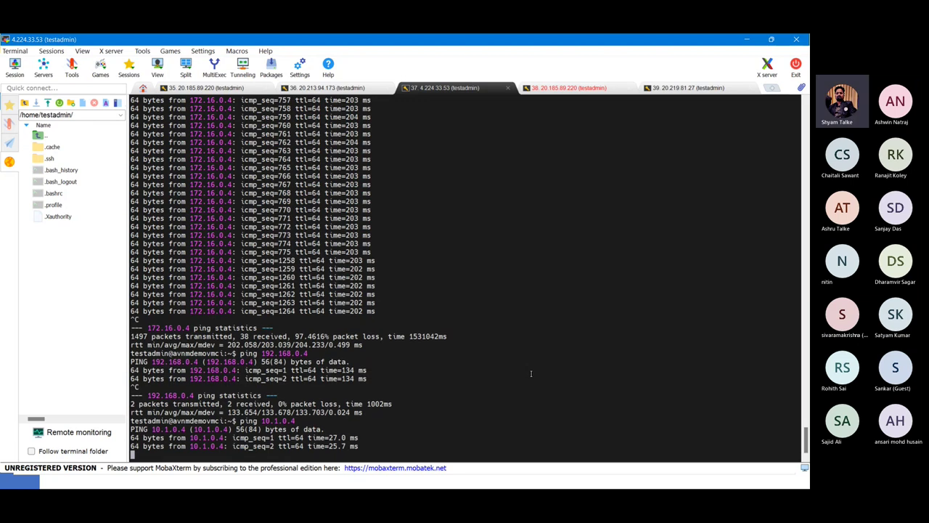
key(ctrl+c)
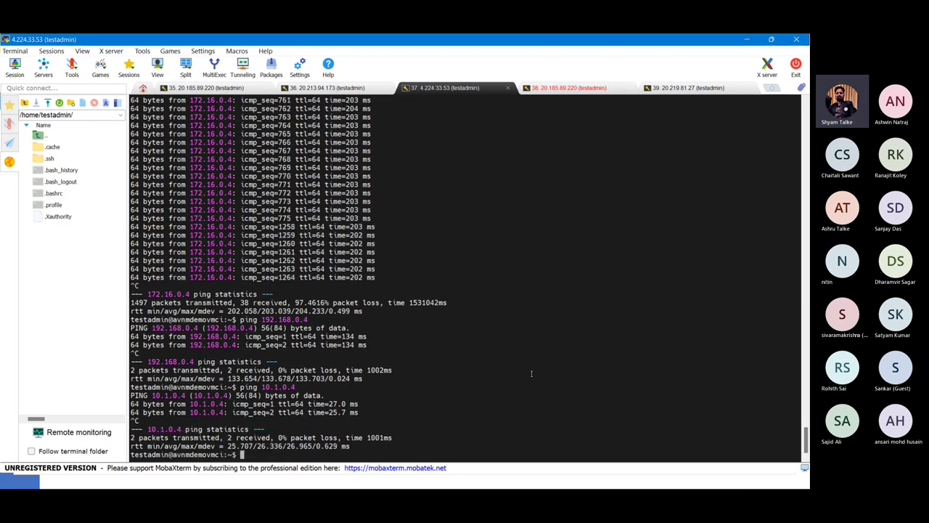
- Ping 172.16.0.4 and stop it, view the 20.213.94.173 session, then minimize MobaXterm
text(ping 172.16.0.4)
key(Return)
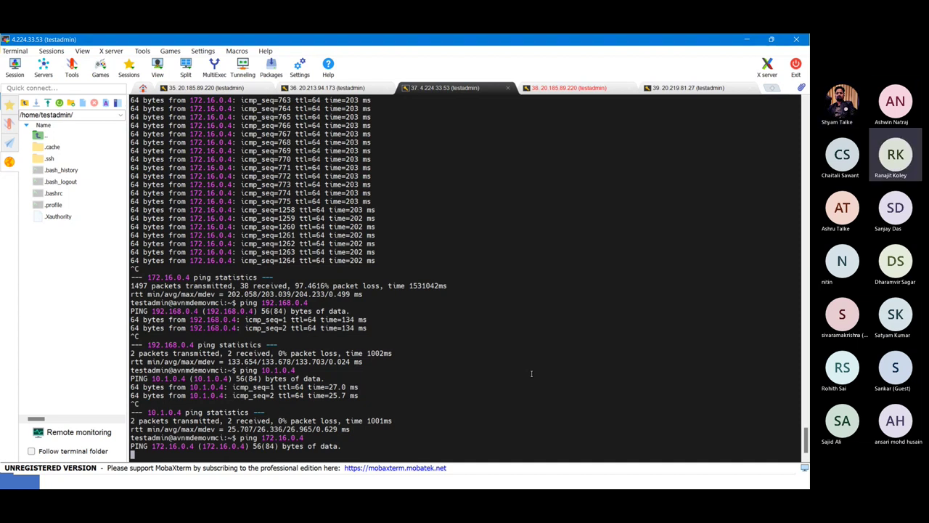
key(ctrl+c)
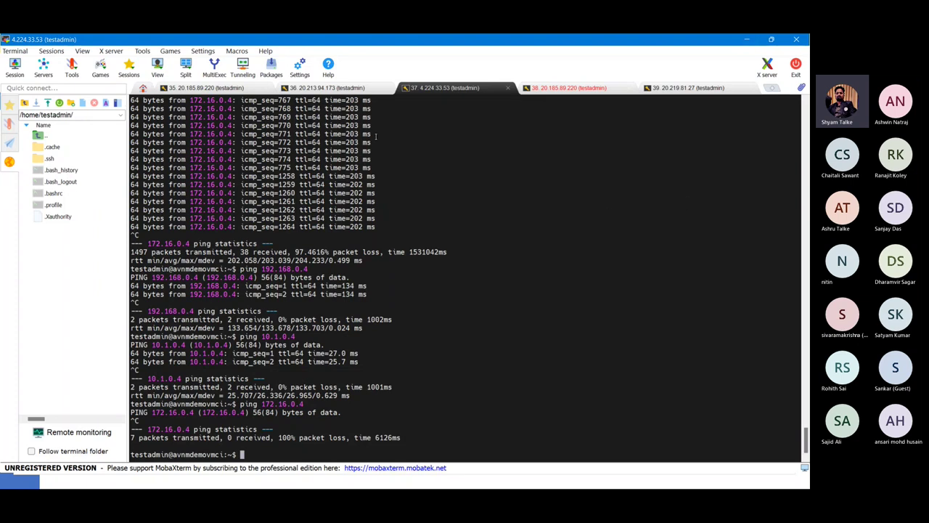
click(326, 87)
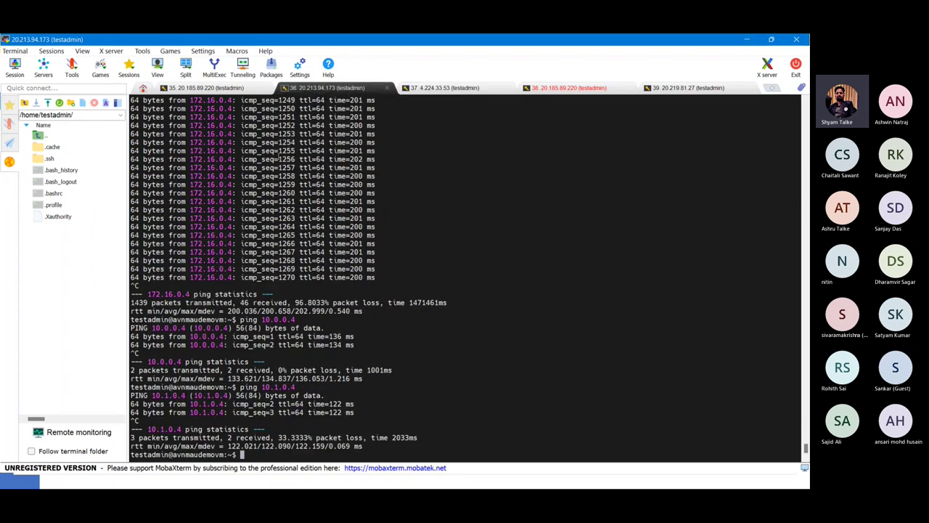
click(746, 40)
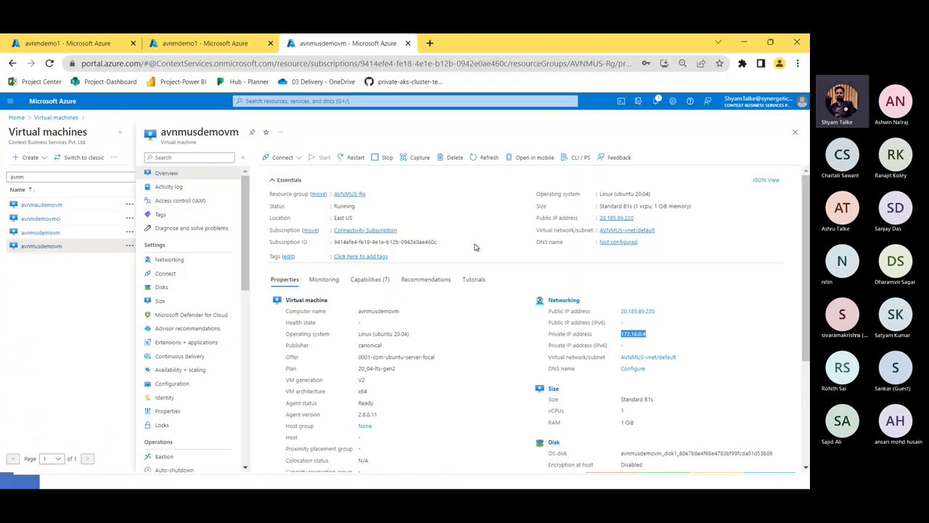
- Close the avnmusdemovm blade to show all VMs, then switch to Paint's diagram
click(795, 132)
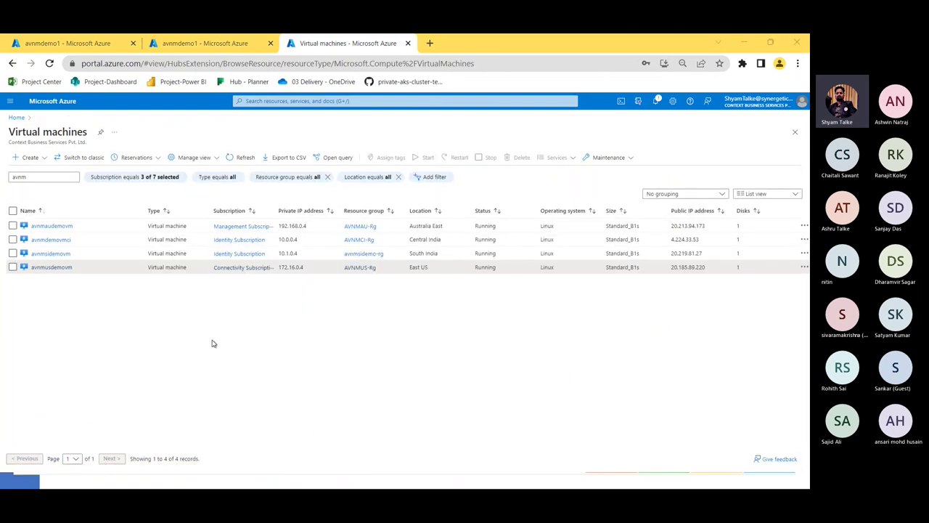
key(alt+Tab)
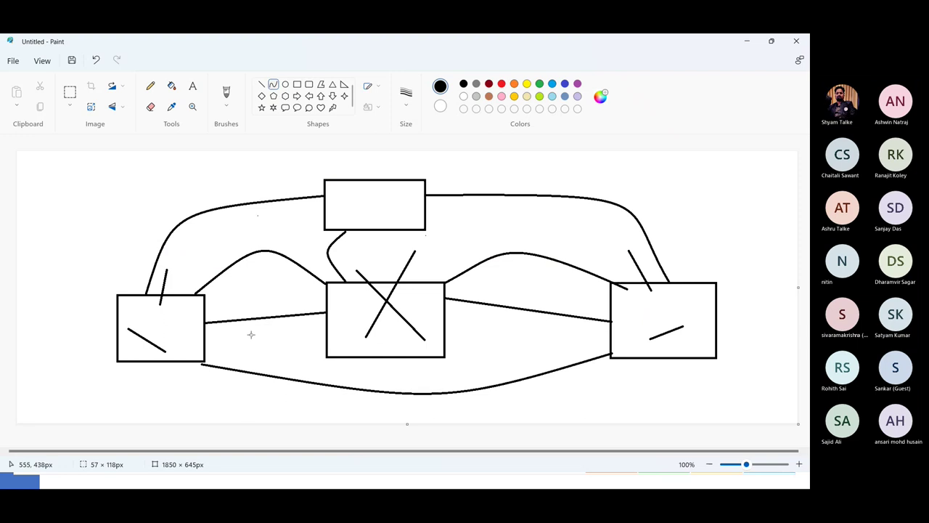
- Draw a short diagonal line in the diagram's left box, then minimize Paint
click(261, 84)
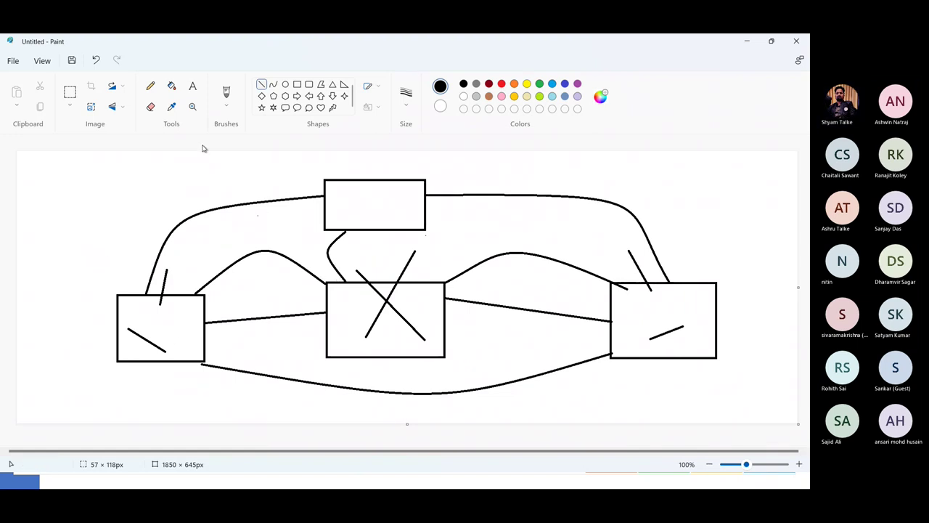
click(262, 85)
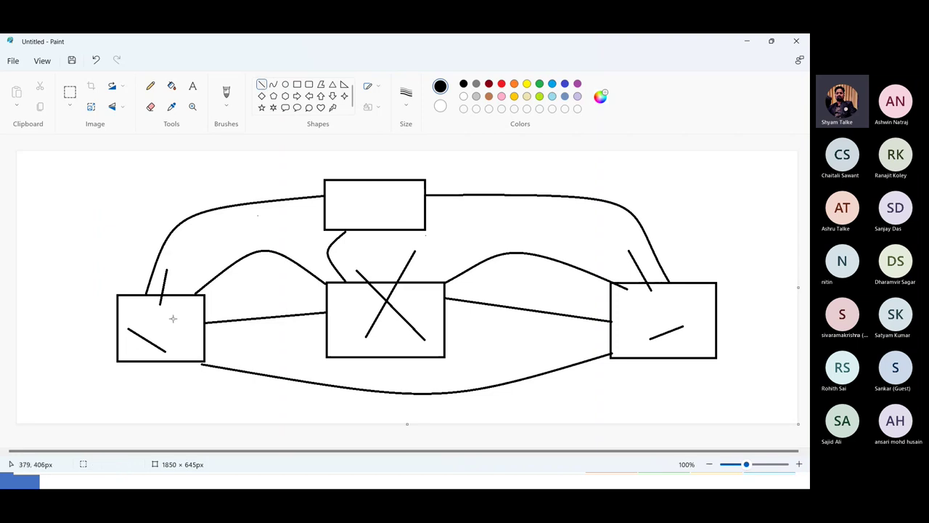
mouse_move(173, 318)
mouse_down()
mouse_move(198, 339)
mouse_move(197, 317)
mouse_up()
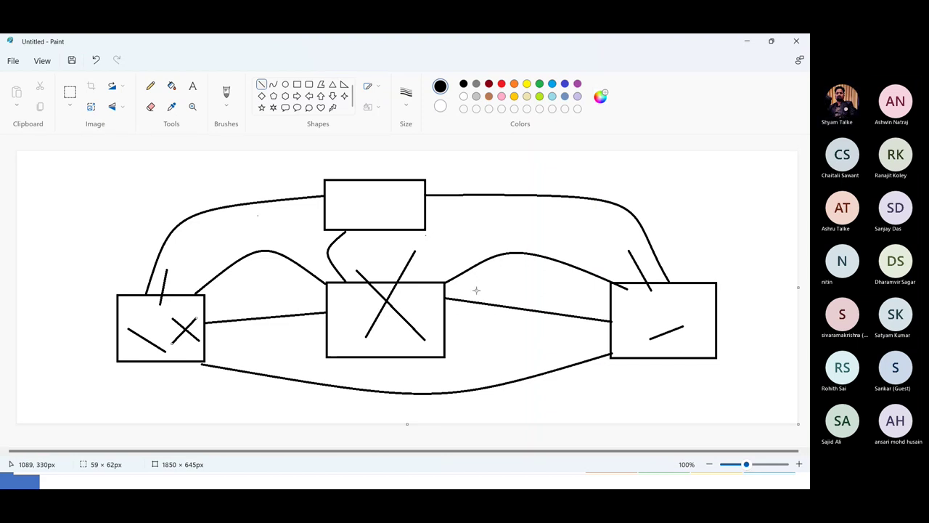
click(747, 41)
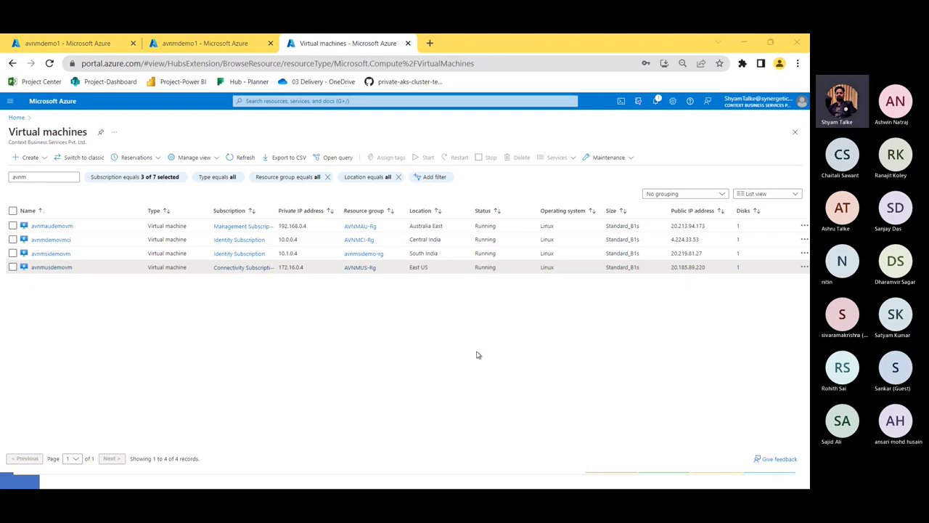
key(alt+Tab)
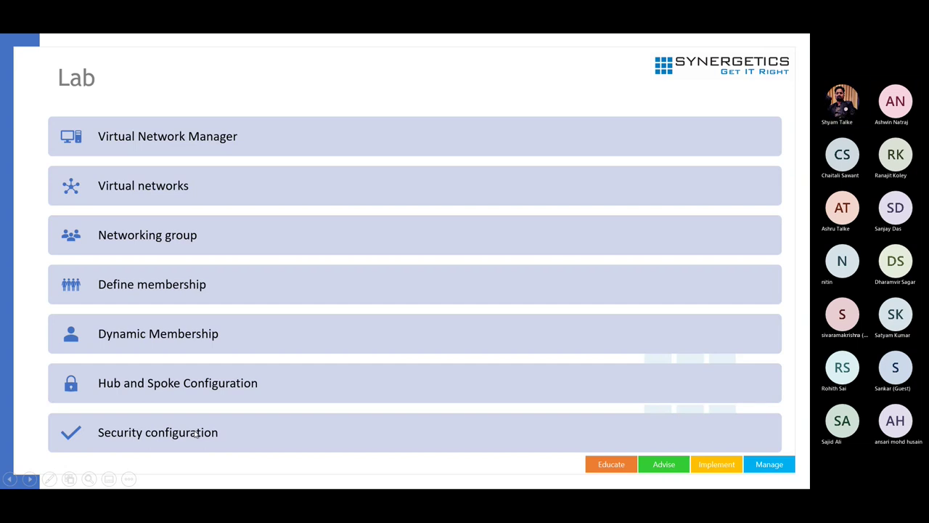
key(Escape)
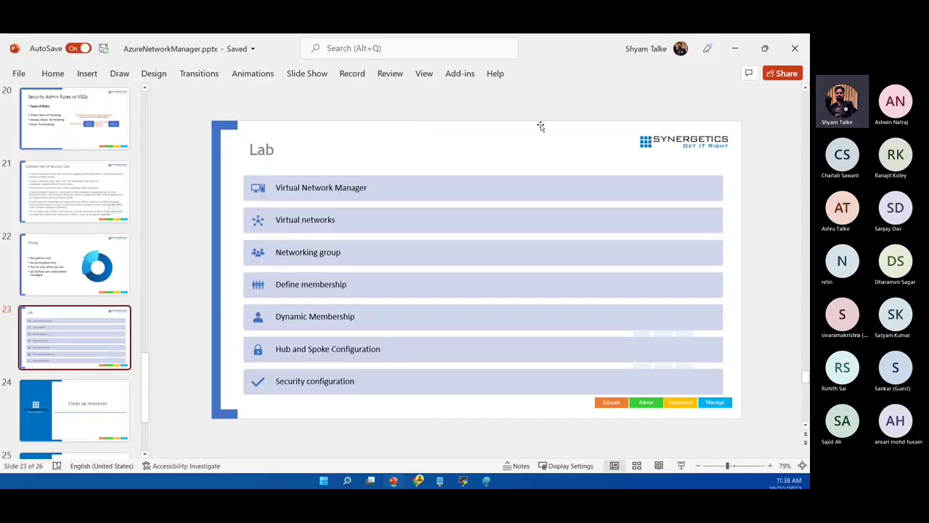
click(735, 48)
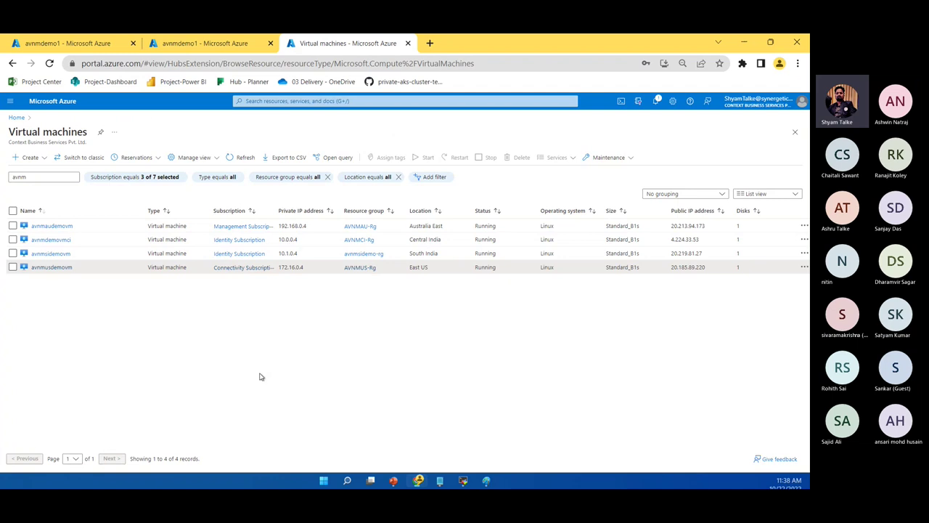
- Open the effective routes of avnmaudemovm's network interface avnmaudemovm999
click(60, 225)
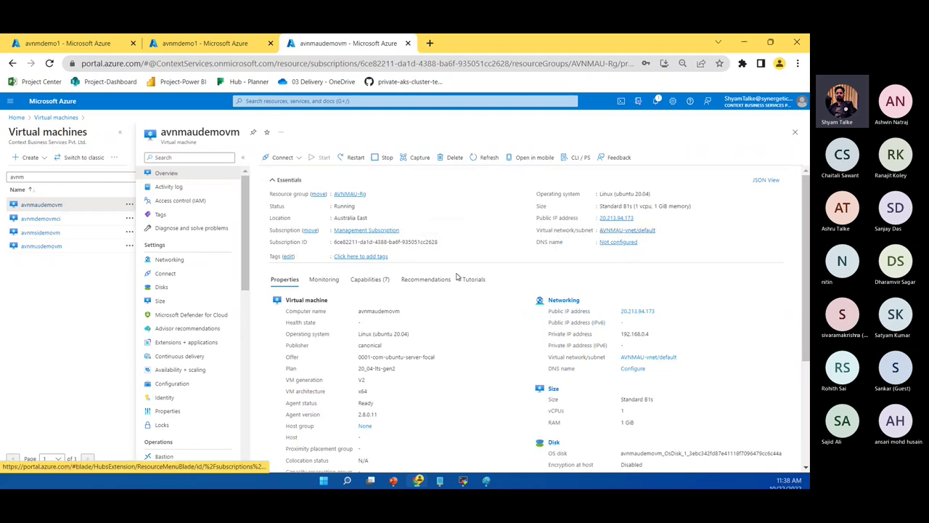
click(178, 260)
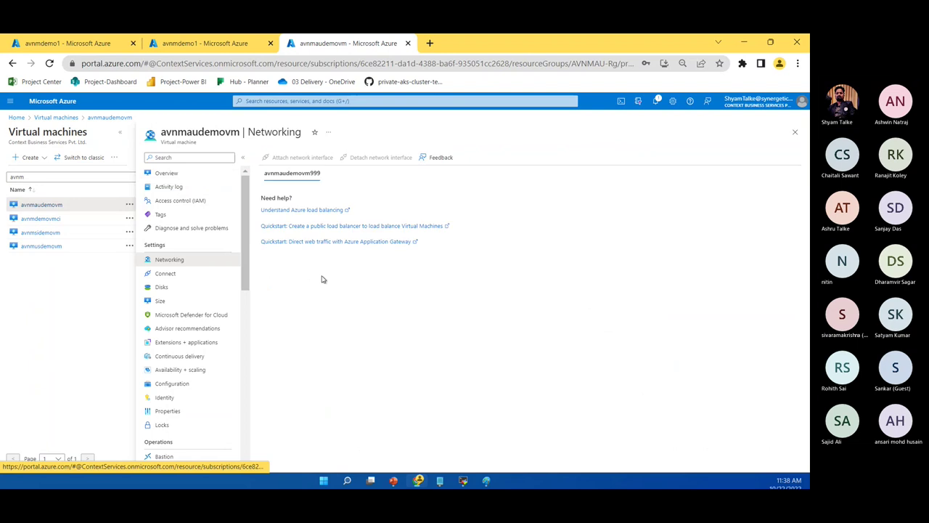
click(363, 224)
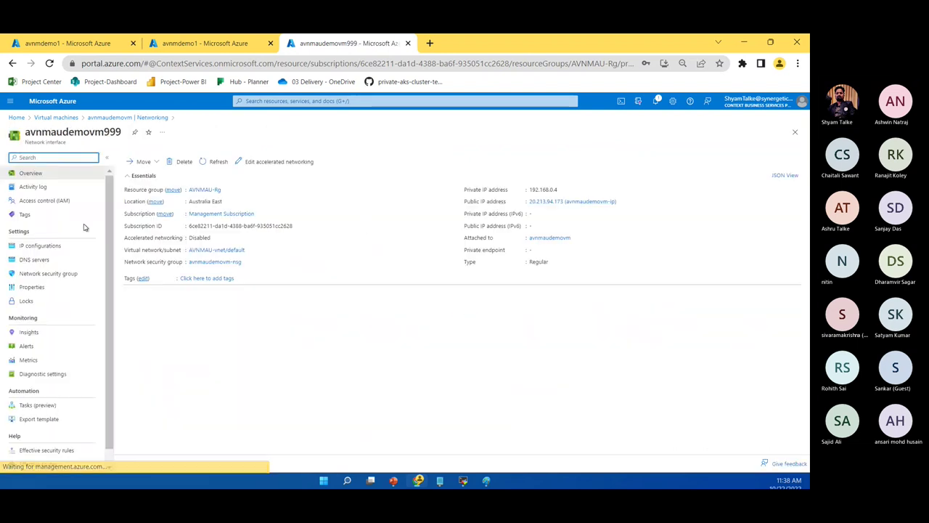
text(route)
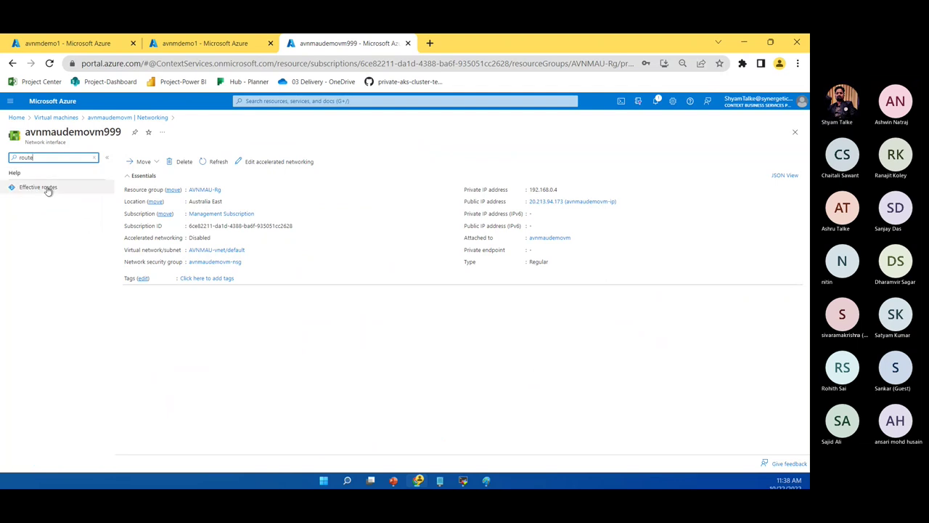
click(46, 188)
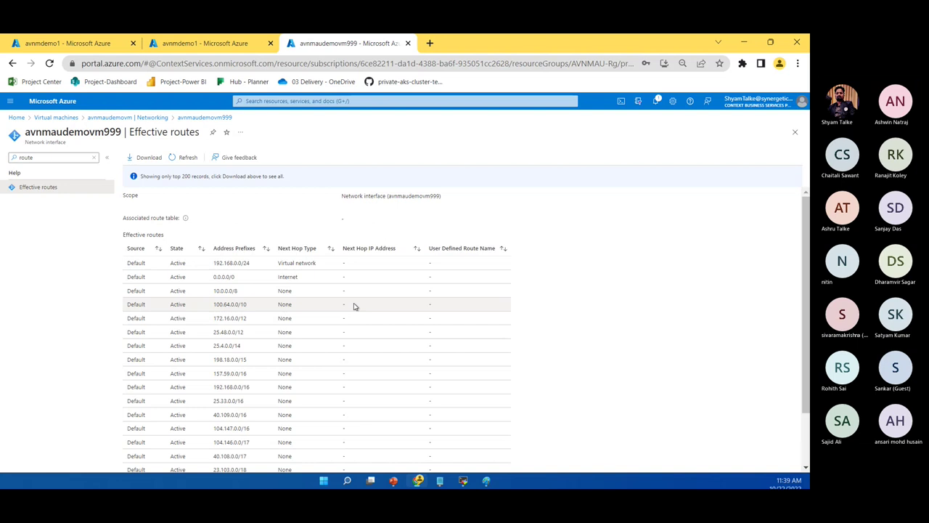
- Highlight the 10.1.0.0/24 ConnectedGroup route, then return to the VM's Networking page
scroll(355, 305, down, 1)
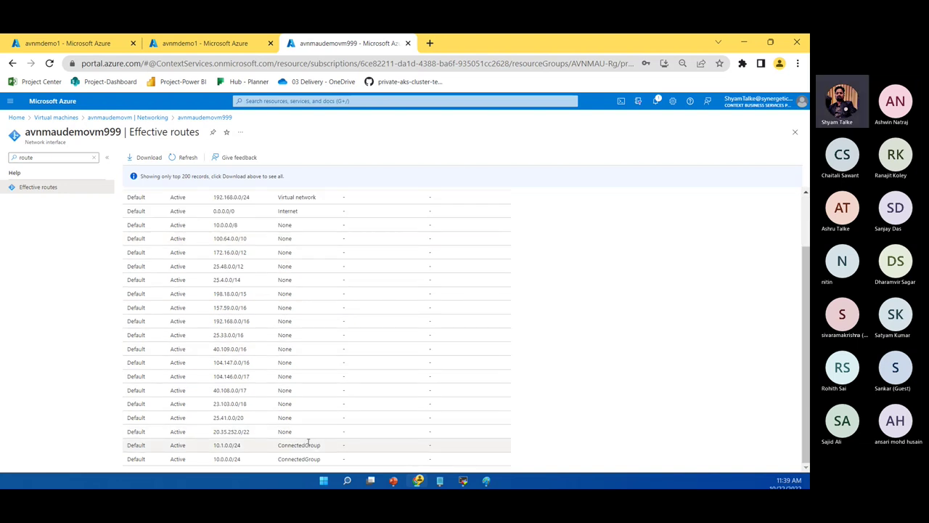
drag(279, 447, 323, 460)
scroll(315, 418, up, 2)
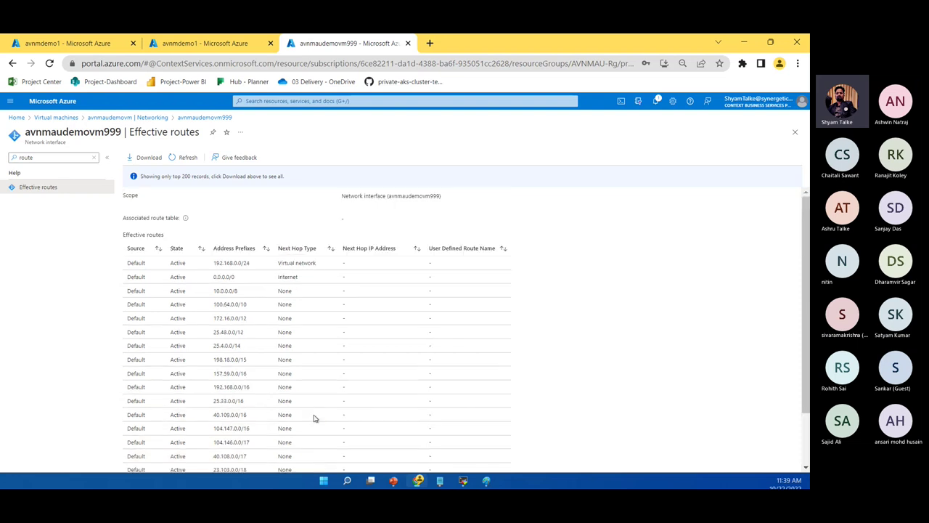
scroll(314, 418, down, 1)
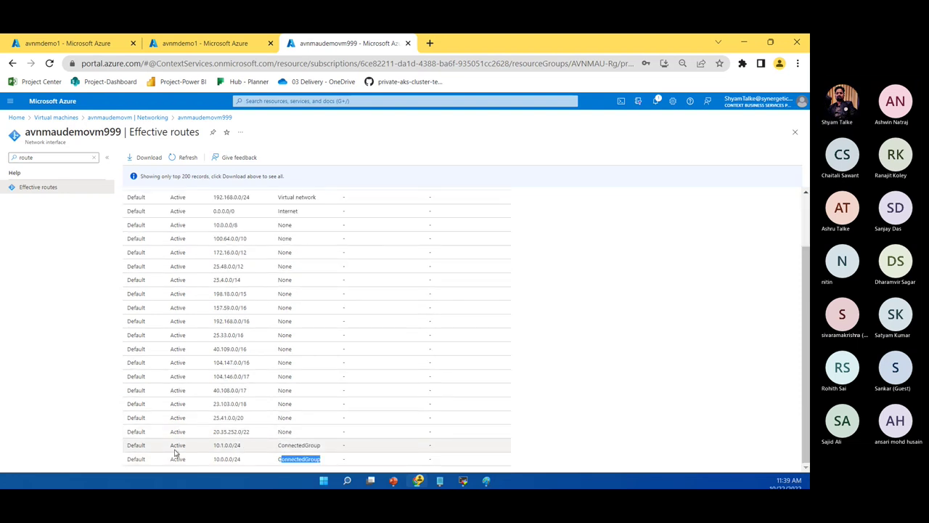
click(263, 451)
drag(268, 446, 325, 446)
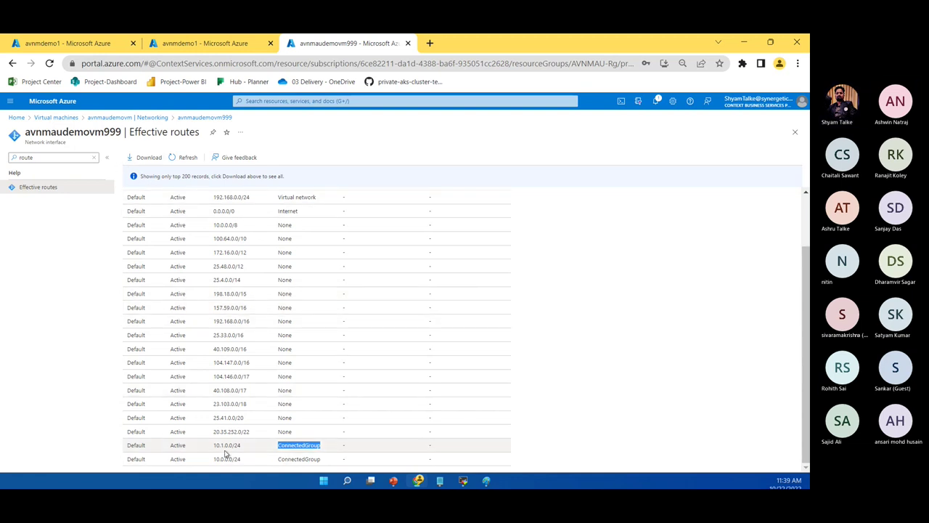
drag(215, 445, 240, 458)
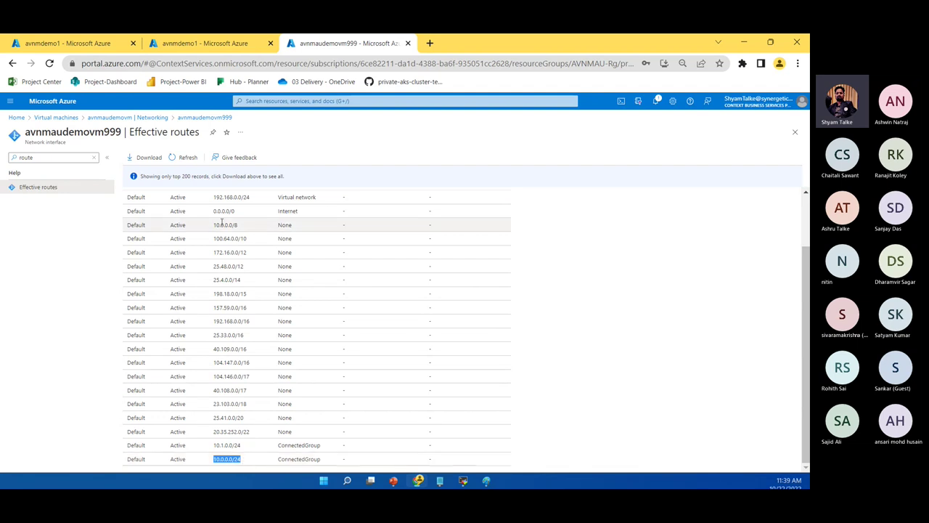
click(165, 117)
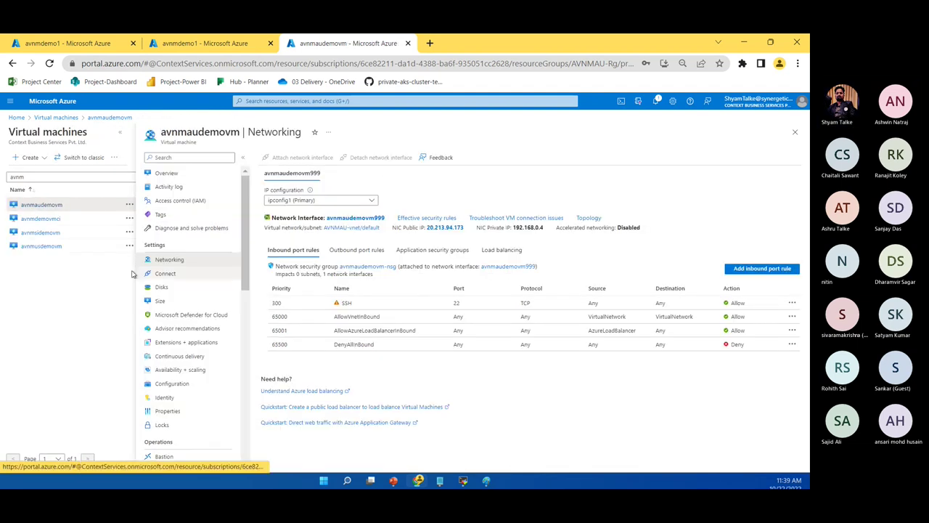
- Open the effective routes of avnmdemovmci's network interface avnmdemovmci247
click(41, 219)
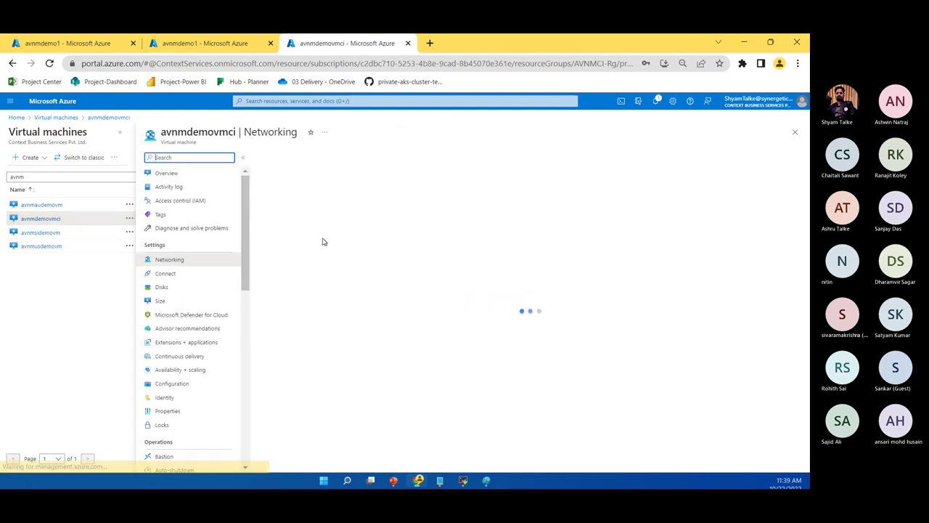
click(350, 243)
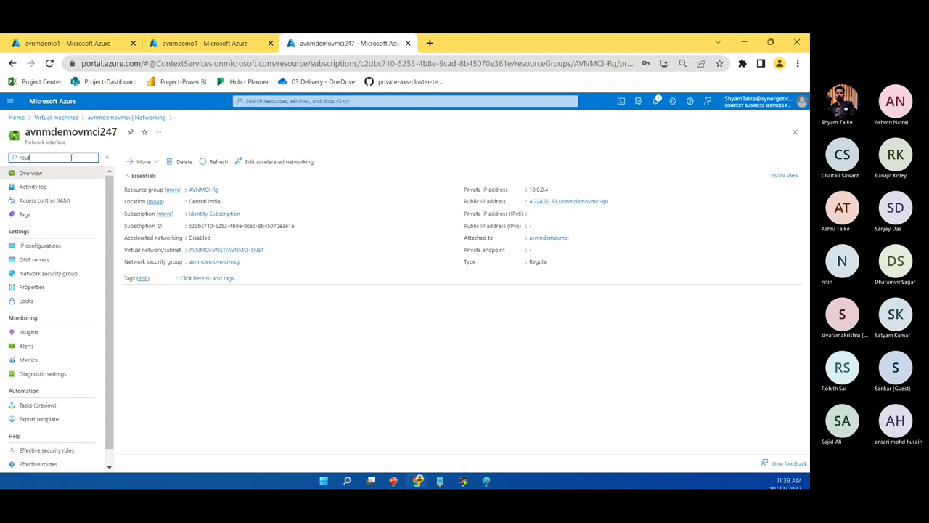
text(e)
click(55, 187)
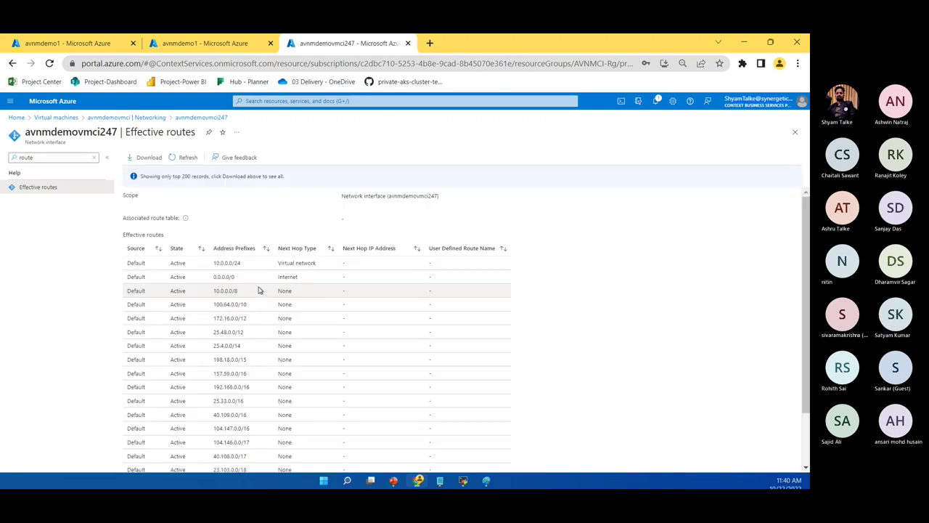
- Mark the 10.1.0.0/24 ConnectedGroup route, then return to avnmdemovmci's Networking page
scroll(259, 290, down, 2)
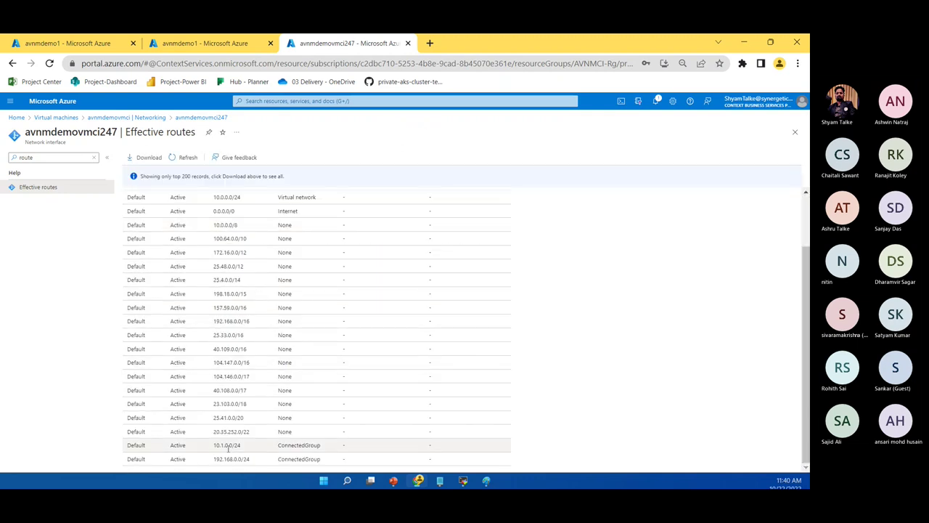
drag(215, 452, 253, 458)
scroll(253, 457, up, 2)
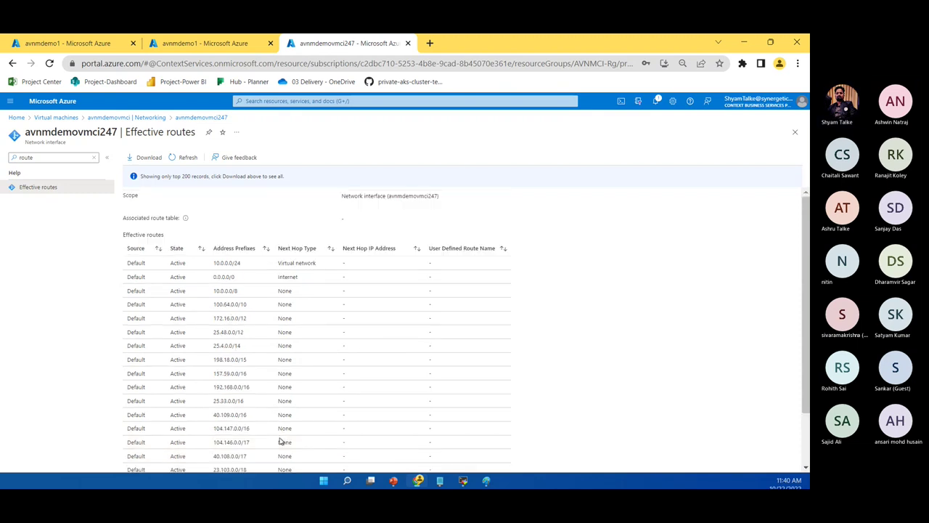
click(158, 118)
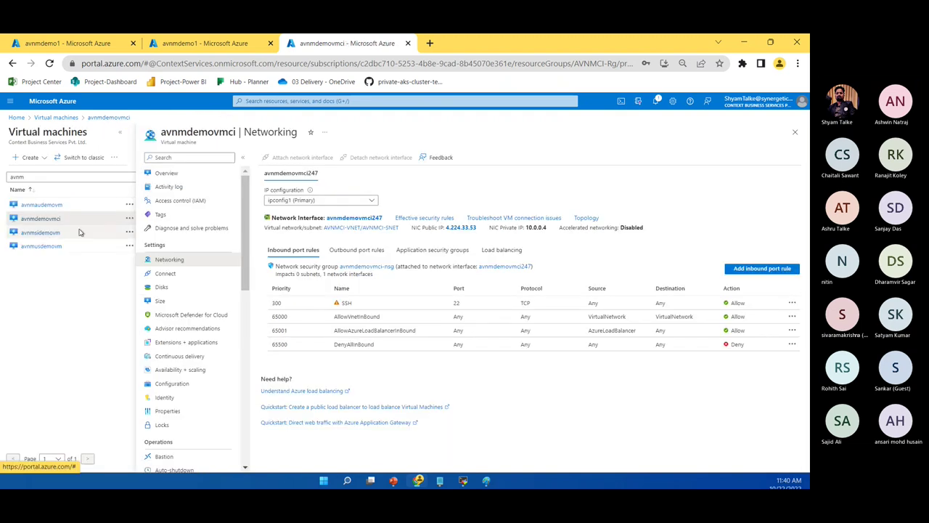
- Open the effective routes of avnmsidemovm's network interface avnmsidemovm604
click(48, 235)
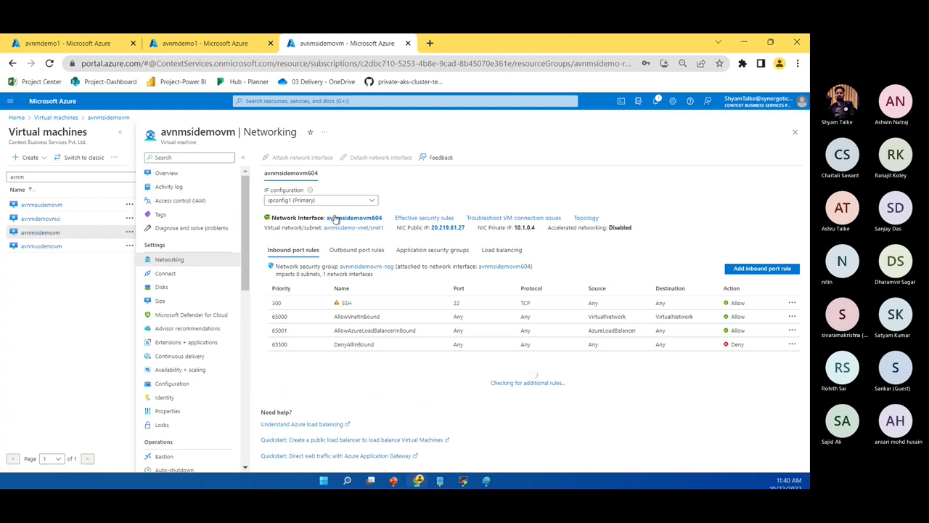
click(341, 219)
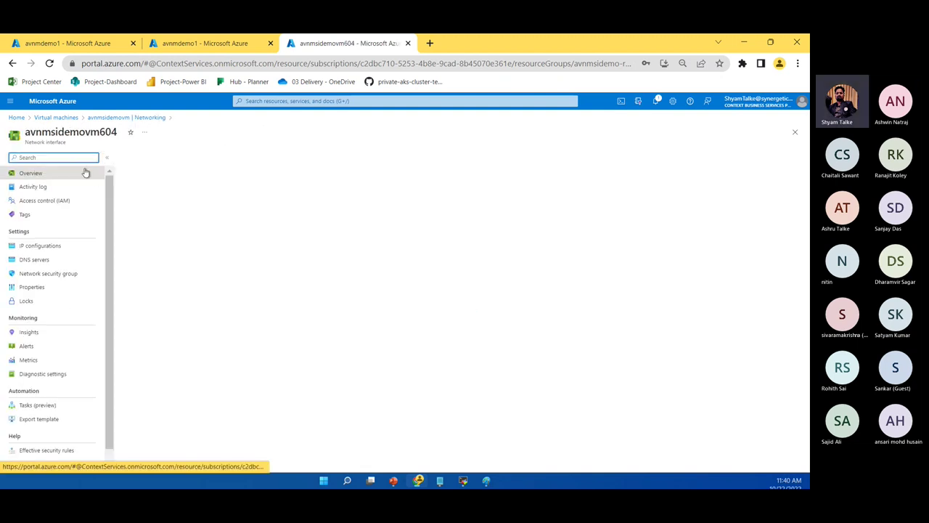
text(coute)
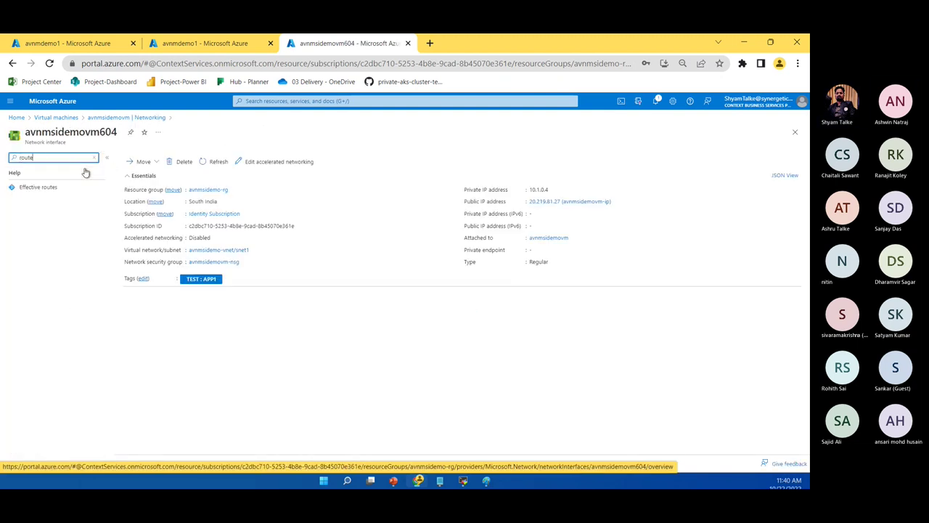
click(44, 188)
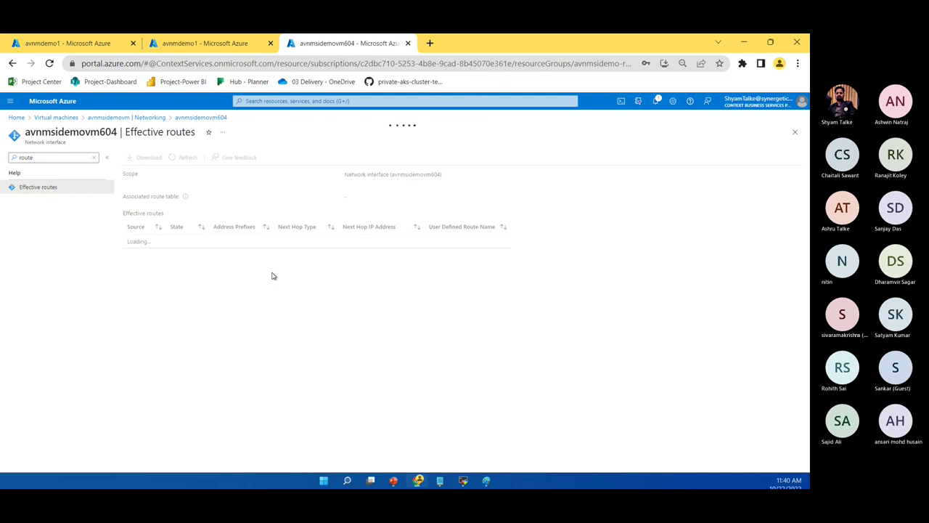
- Highlight the two ConnectedGroup route prefixes, then go to the avnmusdemovm virtual machine
scroll(280, 294, down, 3)
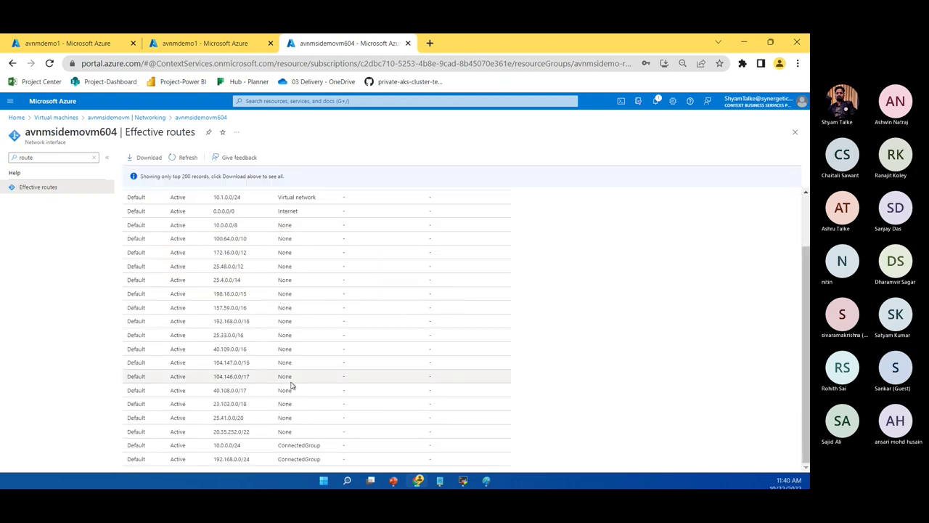
drag(241, 446, 257, 462)
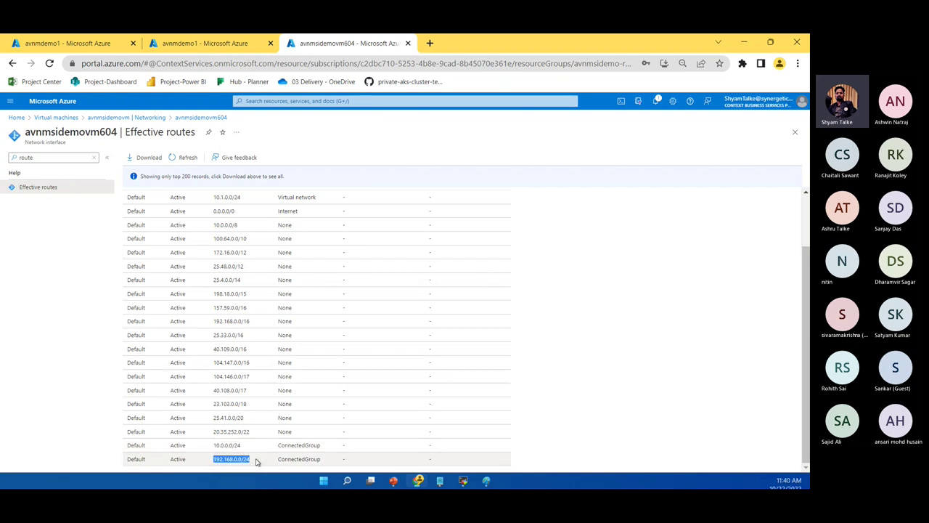
scroll(255, 462, up, 2)
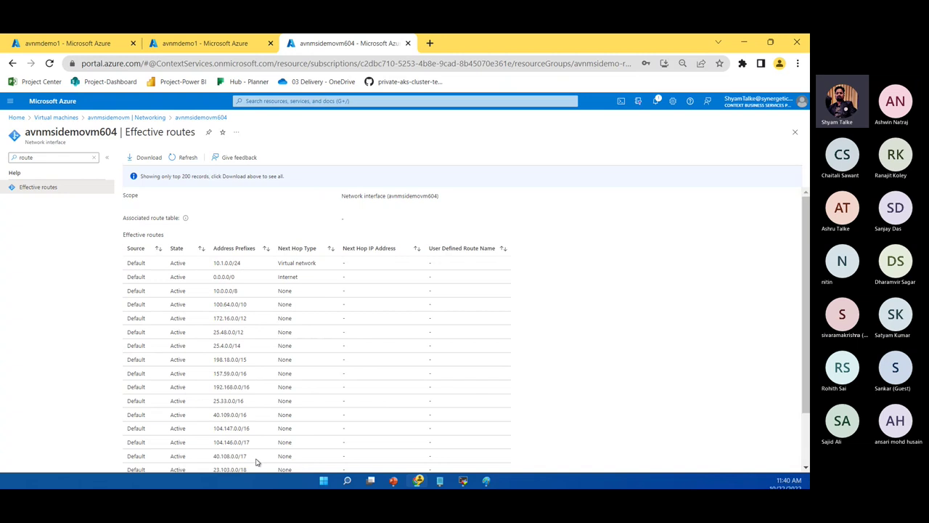
click(149, 118)
click(43, 247)
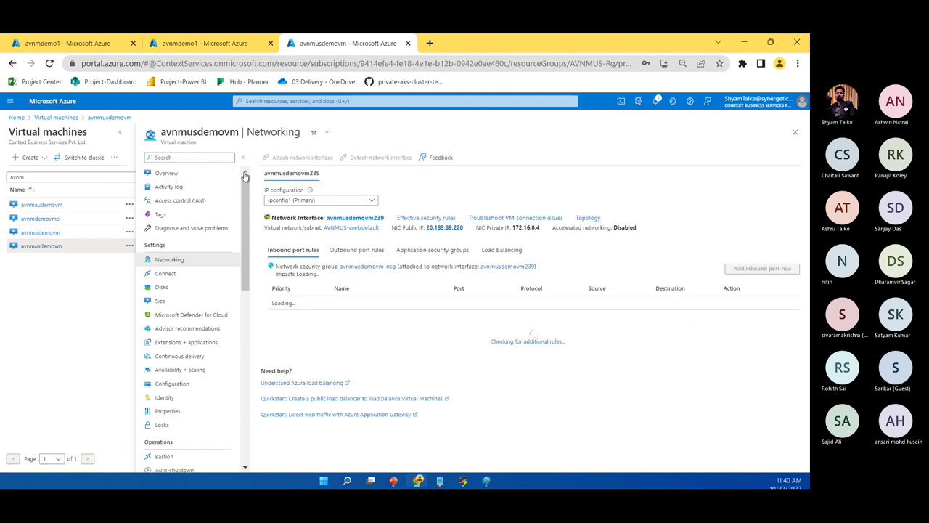
click(339, 220)
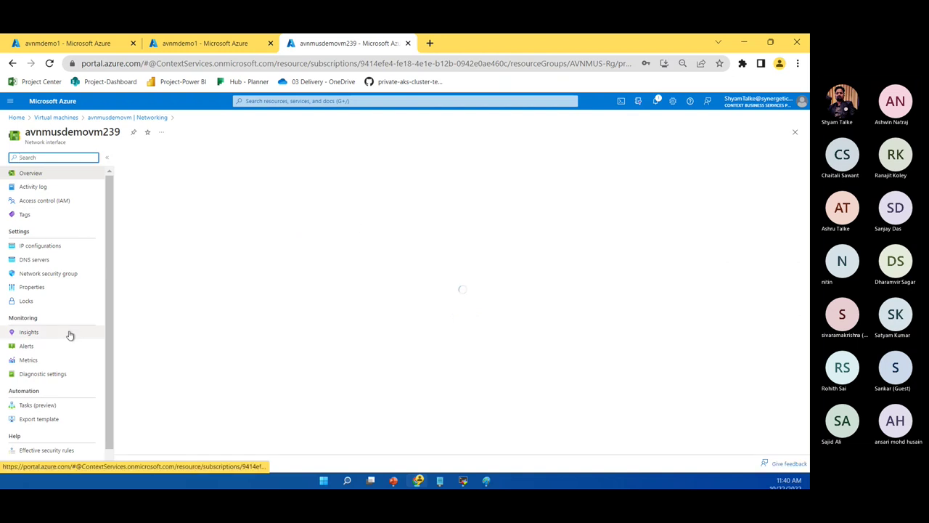
click(58, 188)
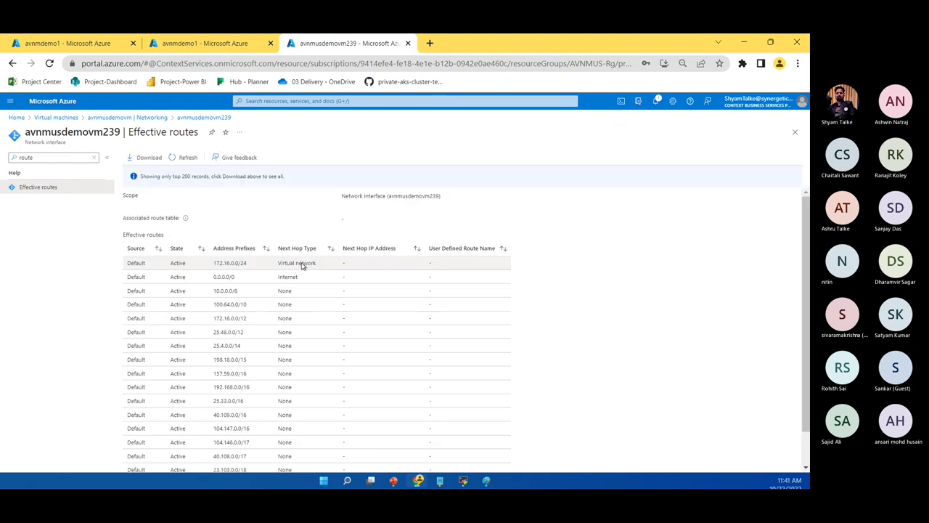
scroll(303, 265, down, 1)
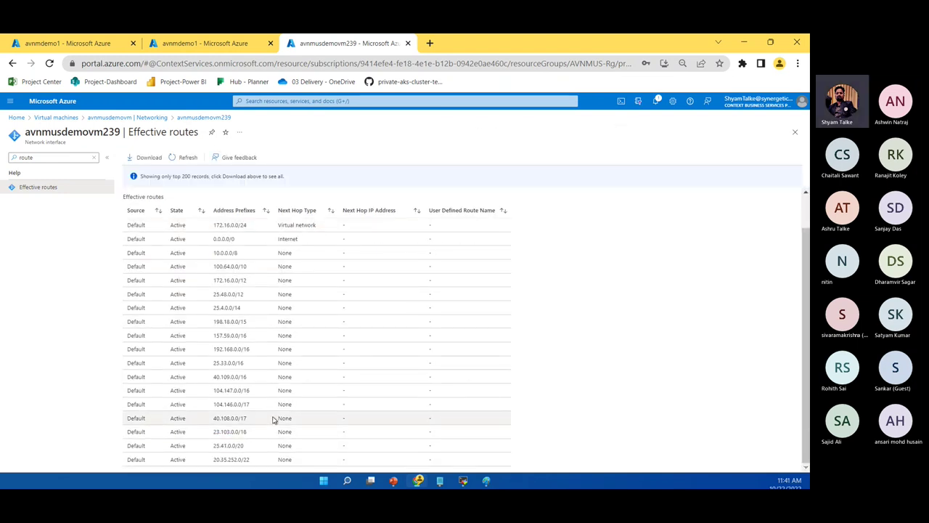
scroll(273, 406, up, 1)
scroll(270, 264, down, 1)
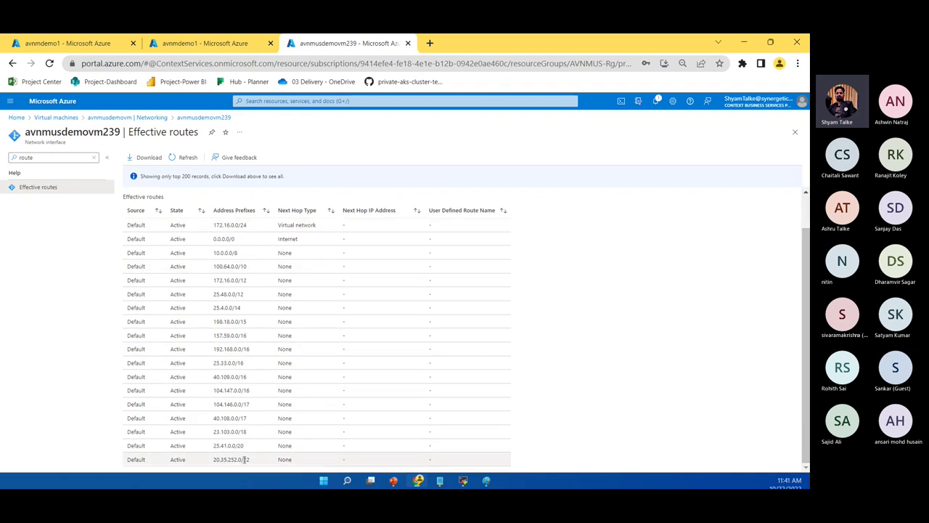
scroll(275, 417, up, 1)
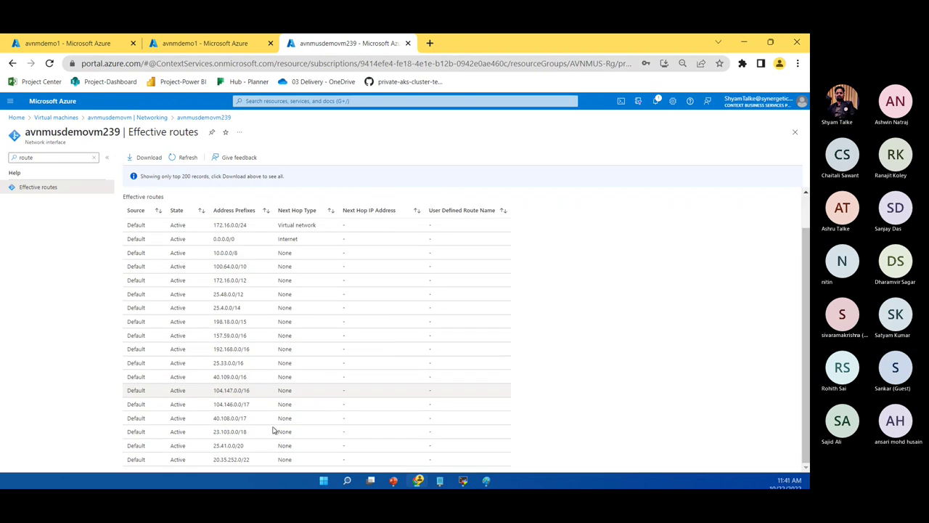
click(209, 119)
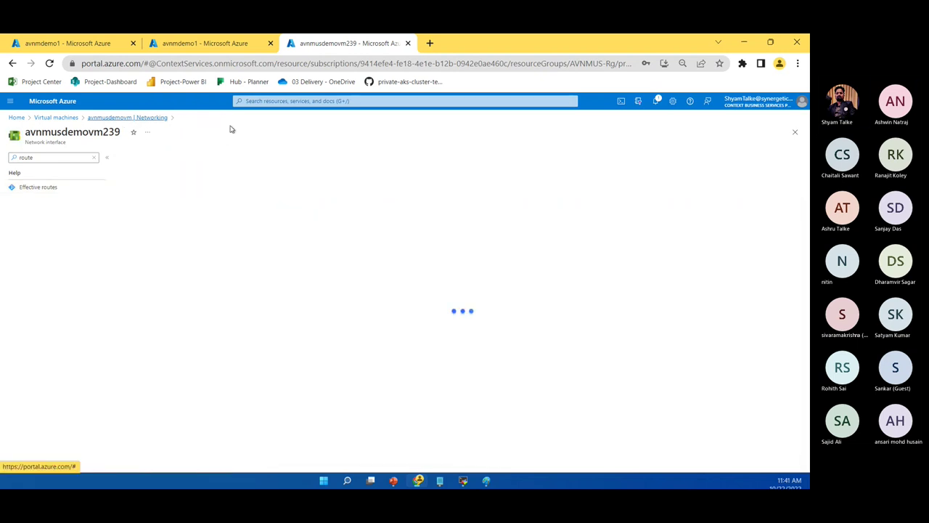
click(127, 117)
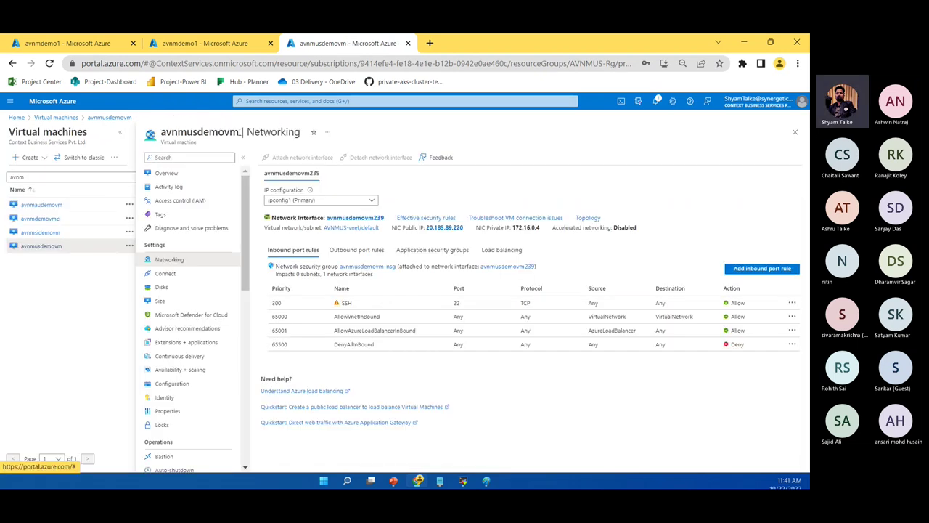
- Confirm AVNMAU-vnet from avnmaudemovm has no peerings
click(40, 205)
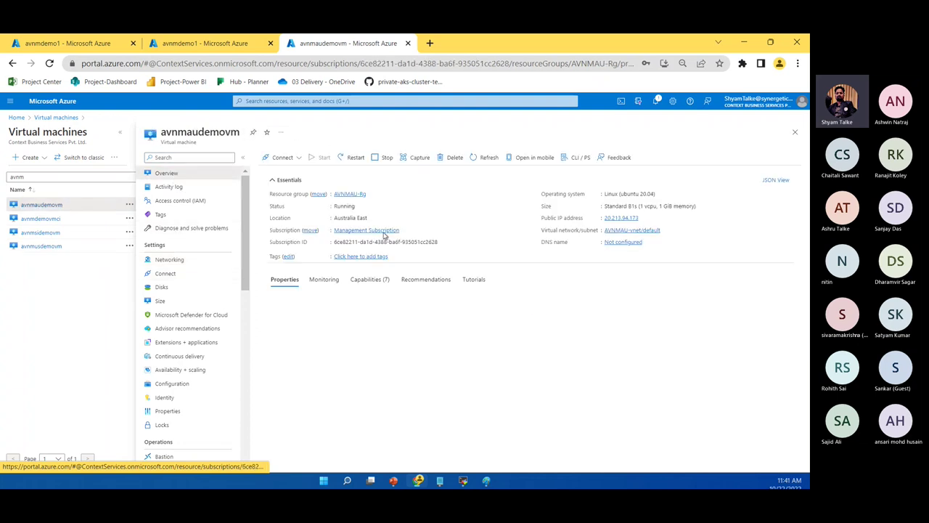
click(634, 232)
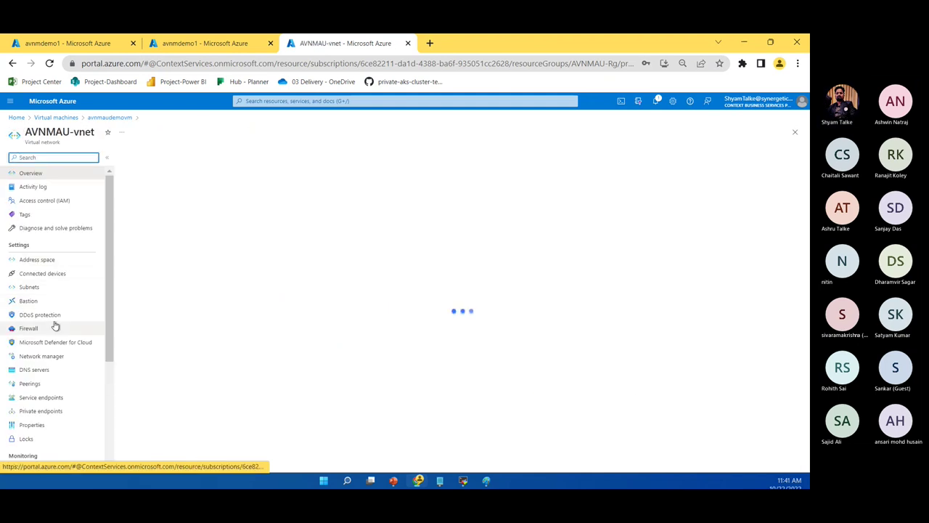
click(59, 383)
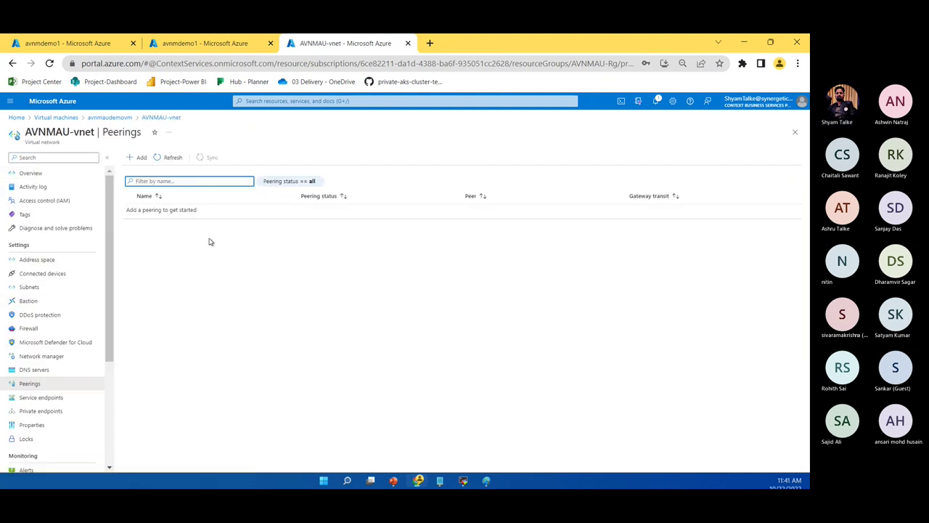
drag(143, 210, 282, 215)
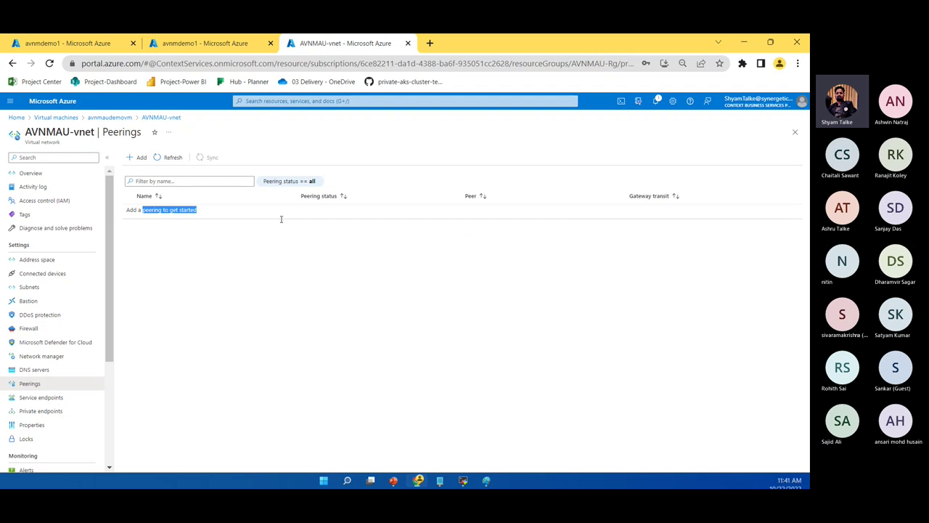
click(109, 117)
- Confirm AVNMCI-VNET from avnmdemovmci has no peerings
click(41, 222)
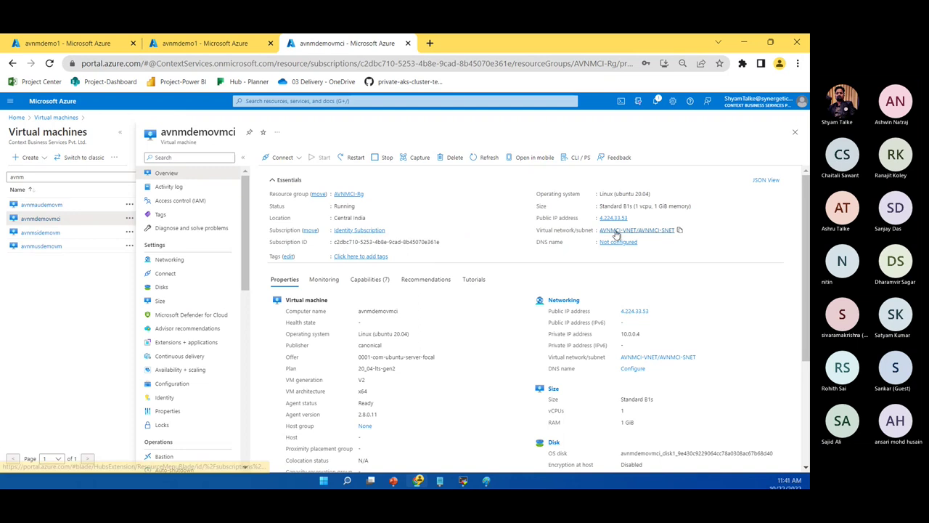
click(614, 231)
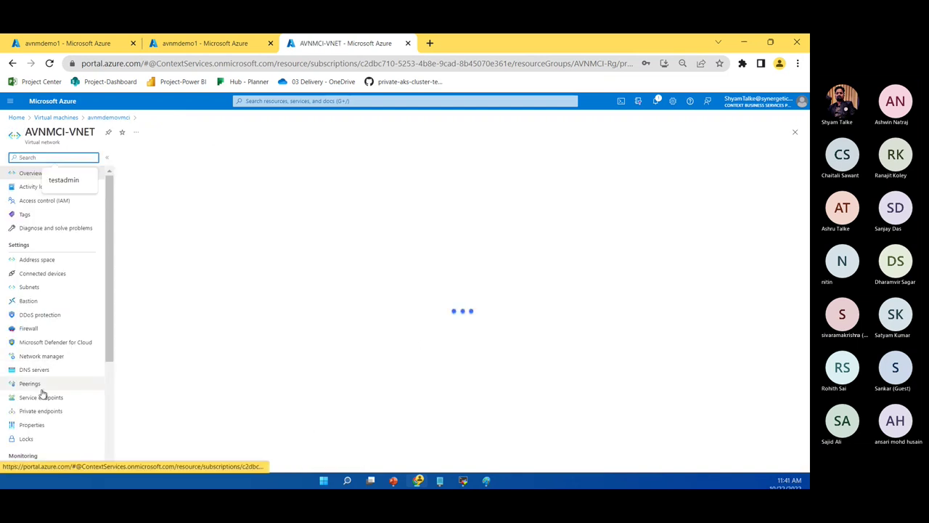
click(29, 383)
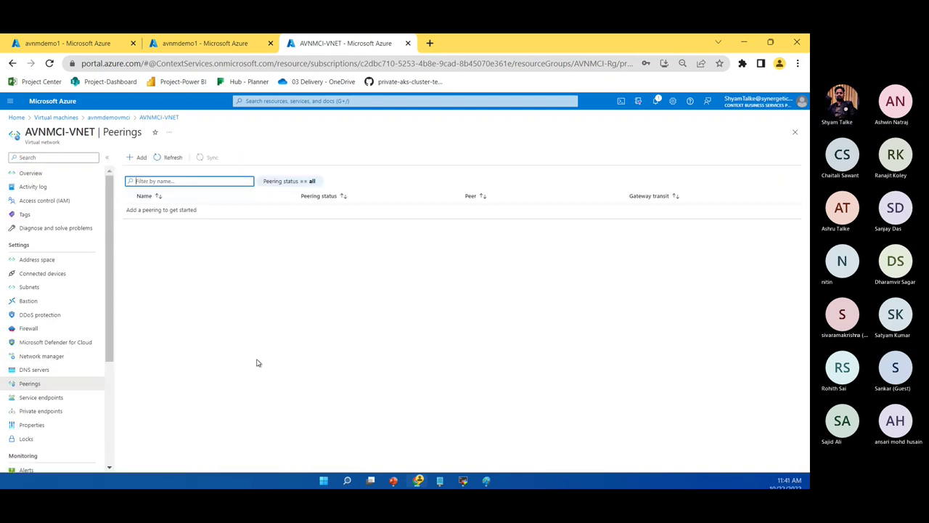
click(149, 118)
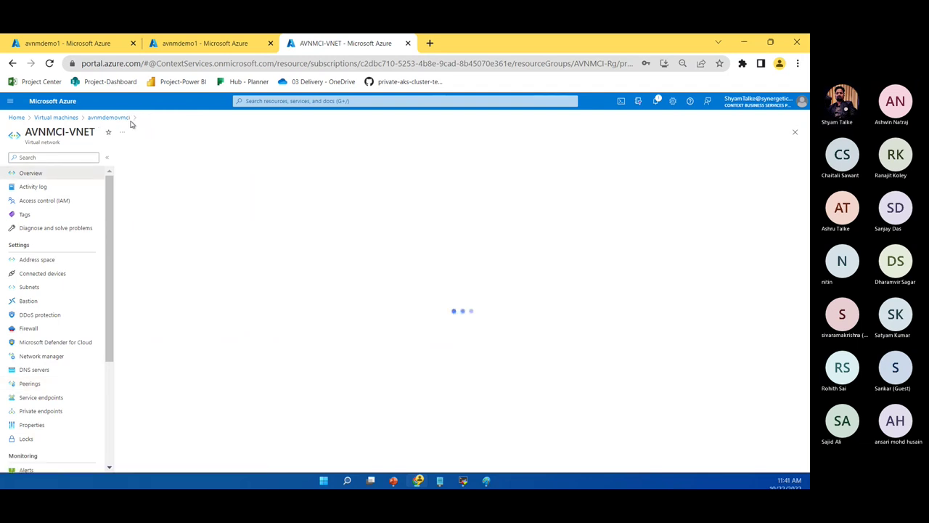
click(109, 118)
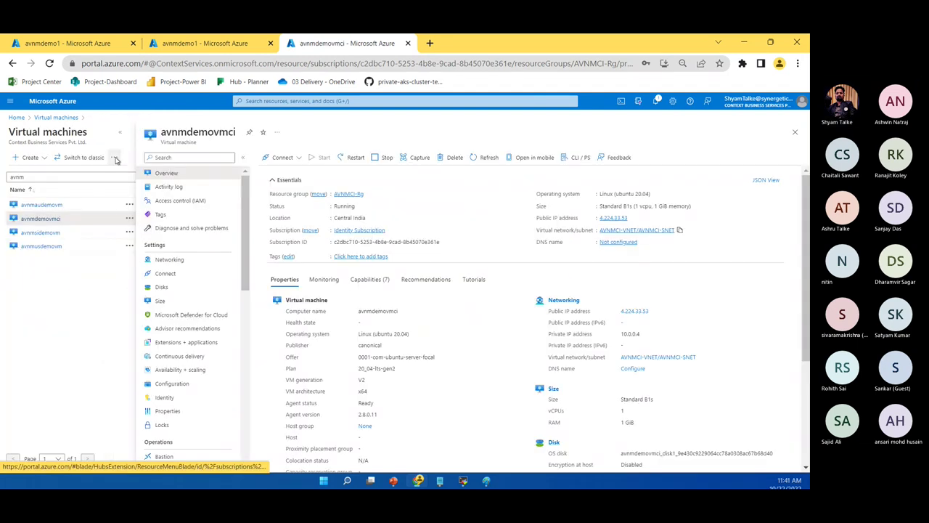
- Confirm avnmsidemo-vnet has no peerings, then close the VM blade
click(48, 233)
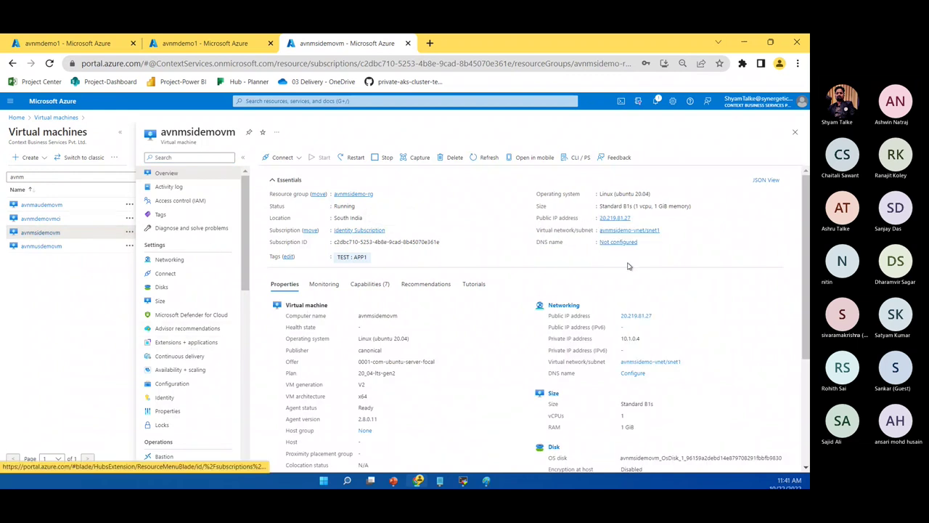
click(628, 231)
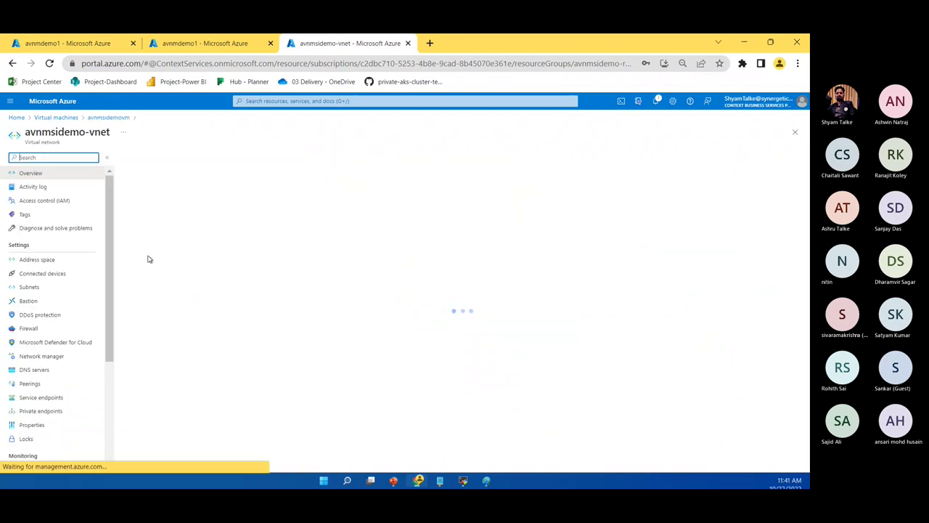
click(68, 382)
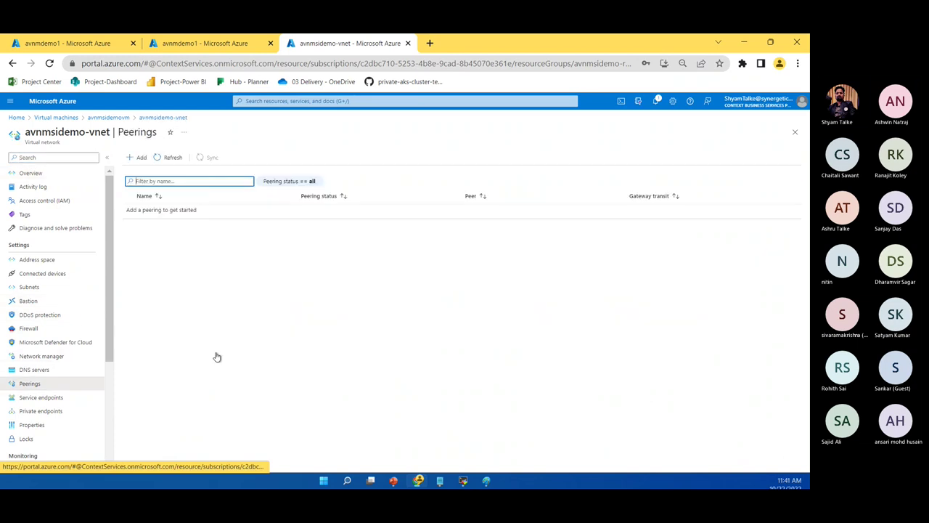
click(113, 118)
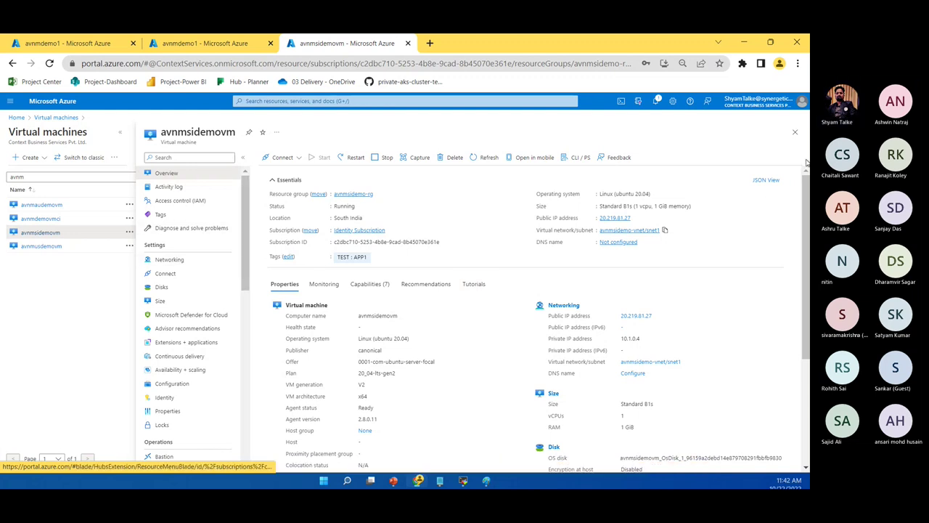
click(794, 131)
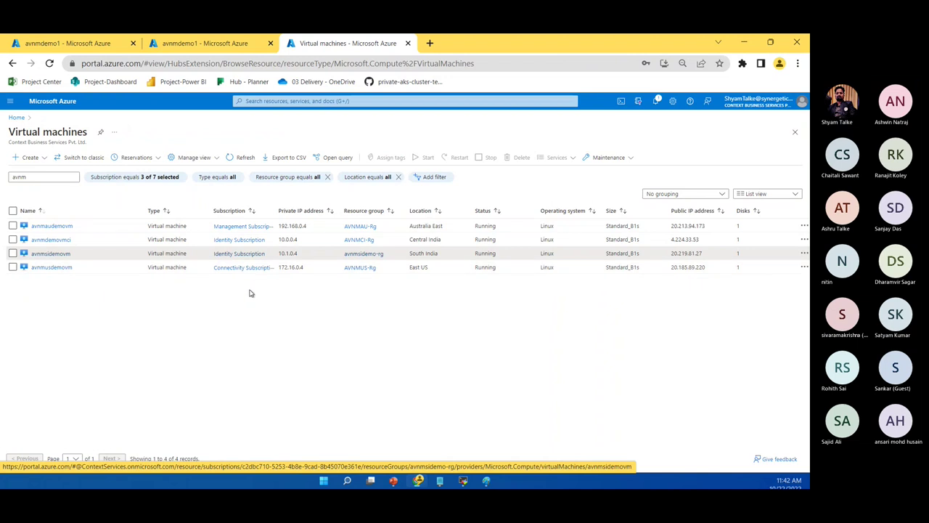
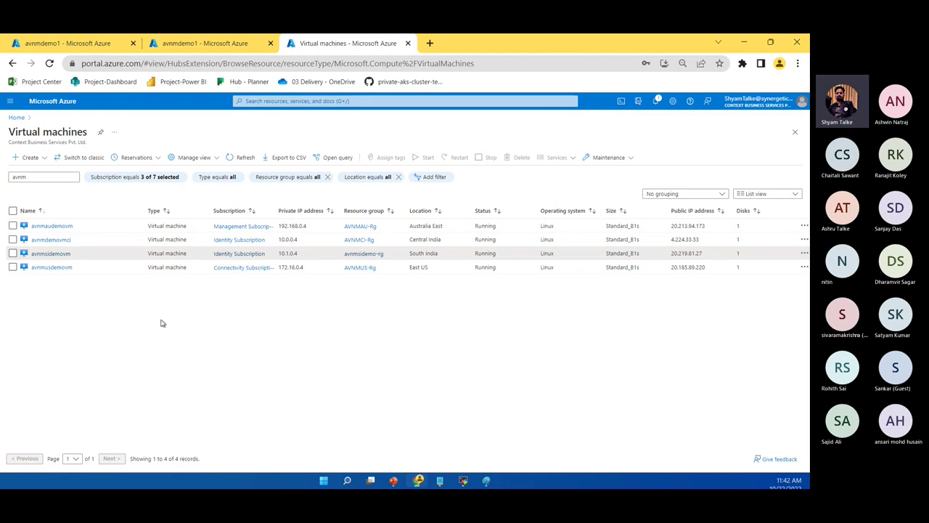
- Review the PowerShell script in Notepad, then go back to the avnmdemo1 Configurations tab
click(446, 483)
scroll(253, 259, up, 6)
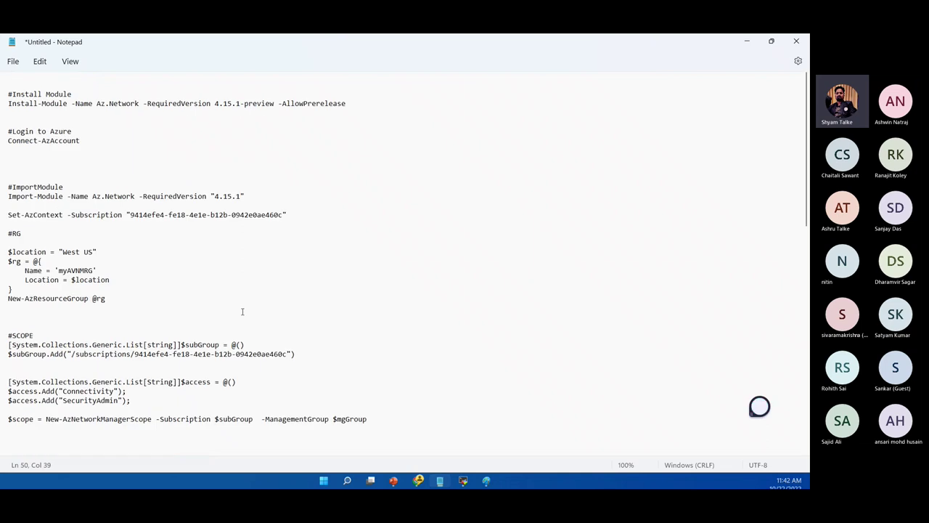
click(544, 231)
click(724, 149)
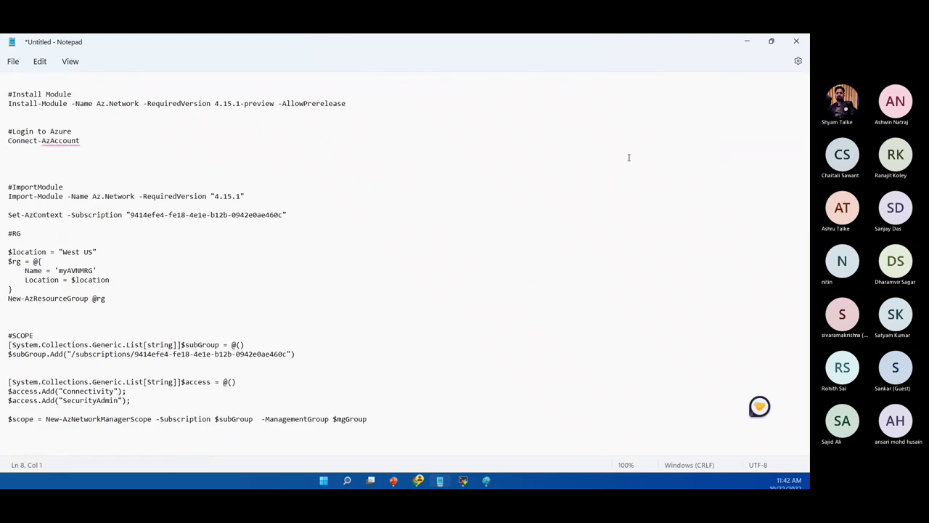
click(746, 41)
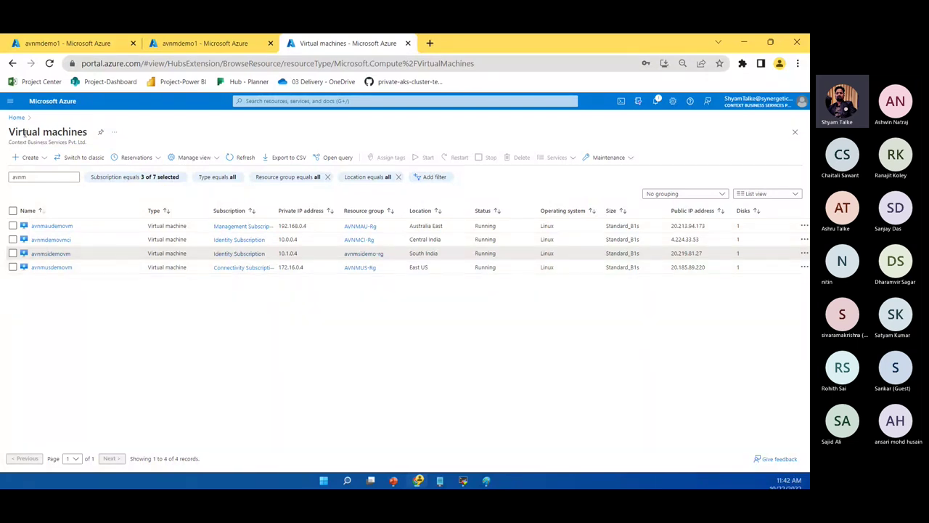
click(197, 47)
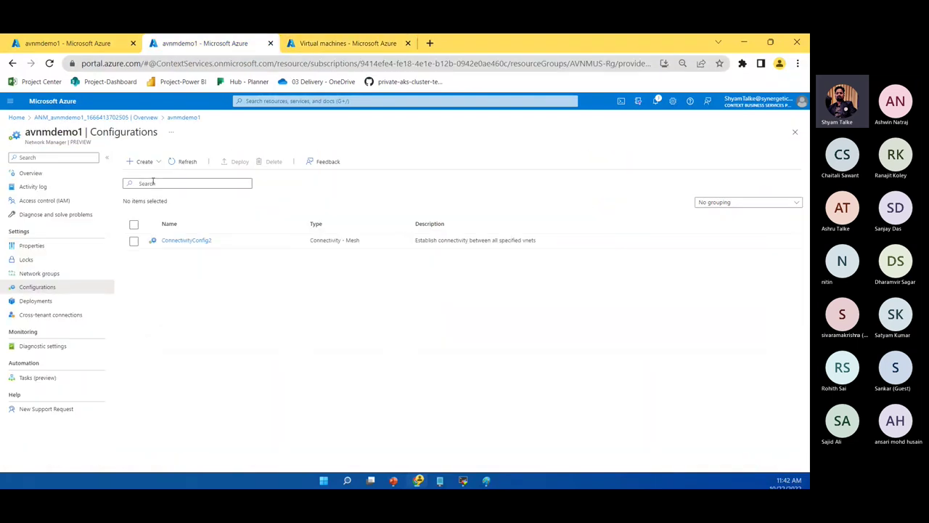
- Navigate from Home through Virtual Network Managers to avnmdemo1's Configurations page
click(182, 117)
click(102, 117)
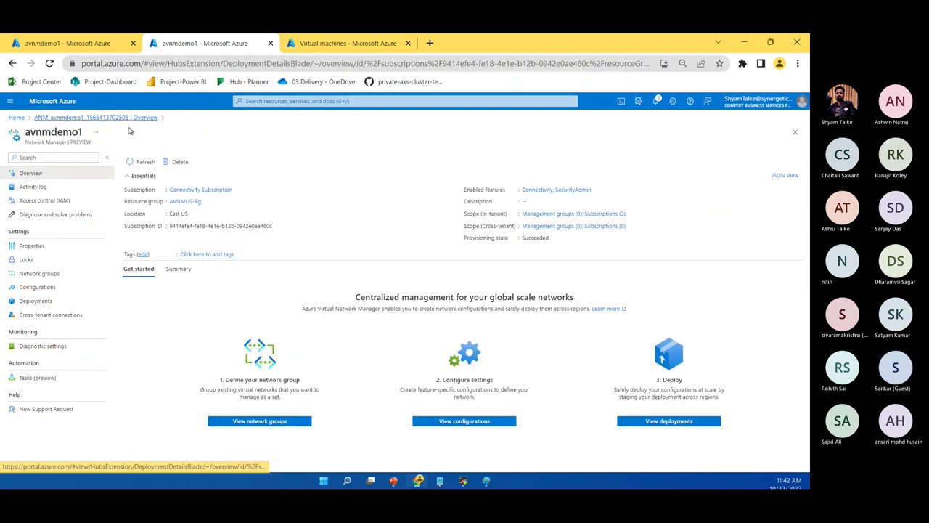
click(16, 117)
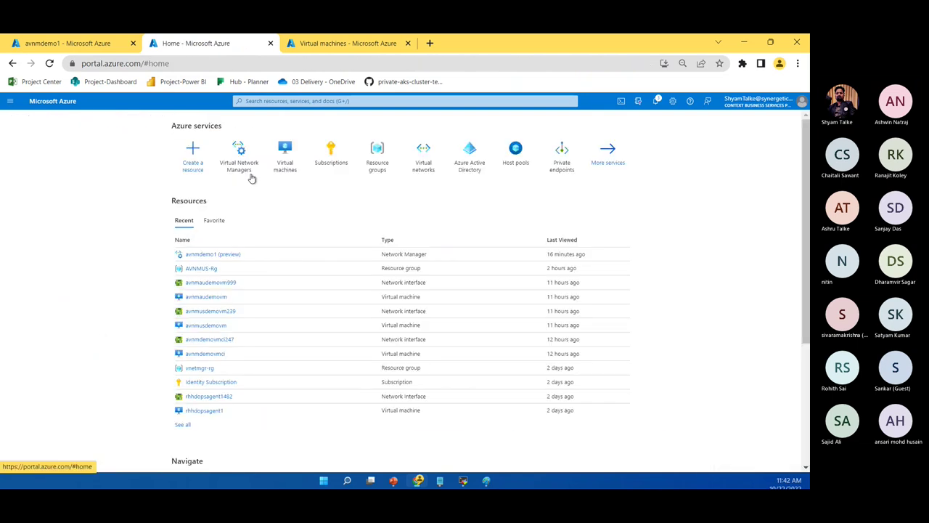
click(242, 169)
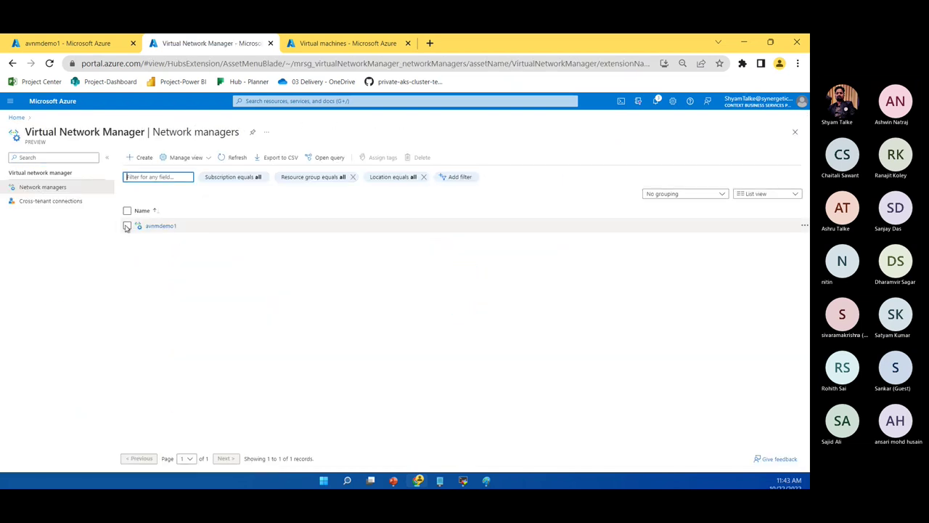
click(159, 226)
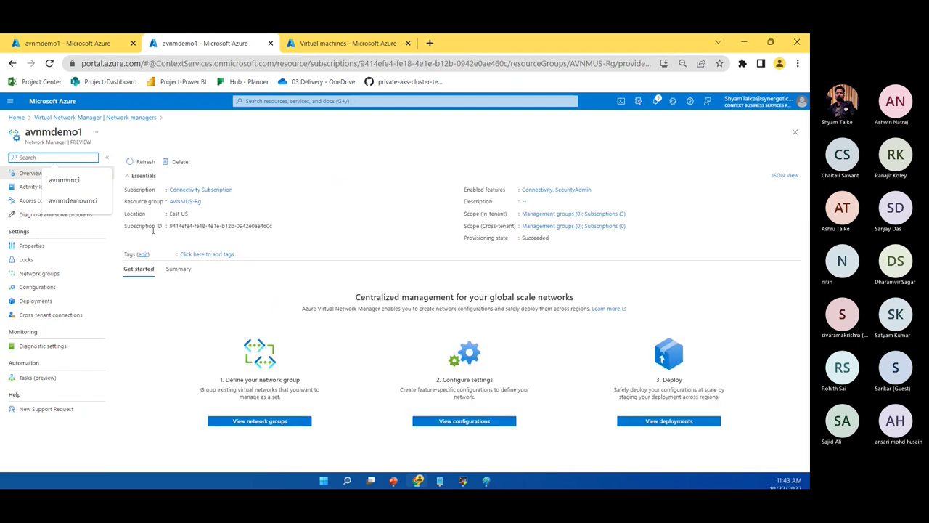
click(65, 289)
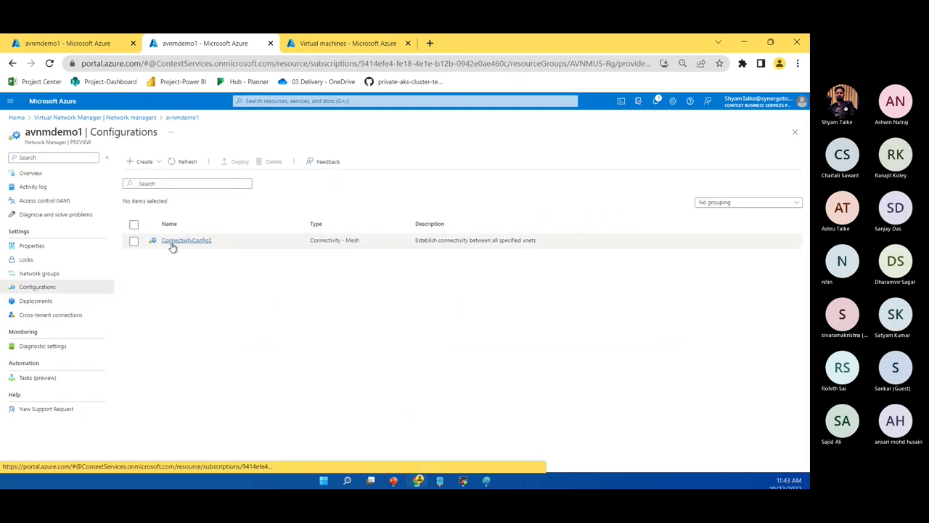
- Delete ConnectivityConfig2, pasting its name as confirmation and approving permanent deletion
click(133, 225)
click(269, 161)
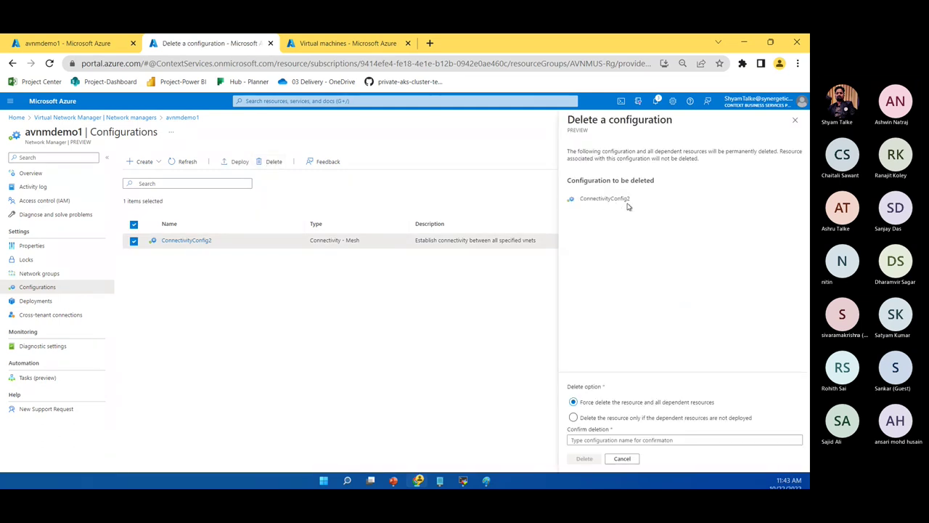
drag(632, 206, 583, 201)
click(596, 440)
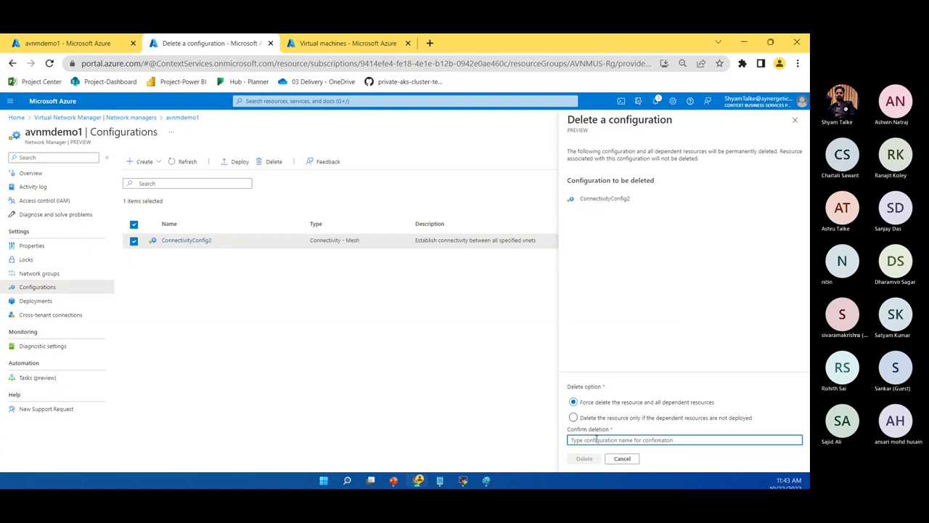
text(ConnectivityConfig2)
click(585, 458)
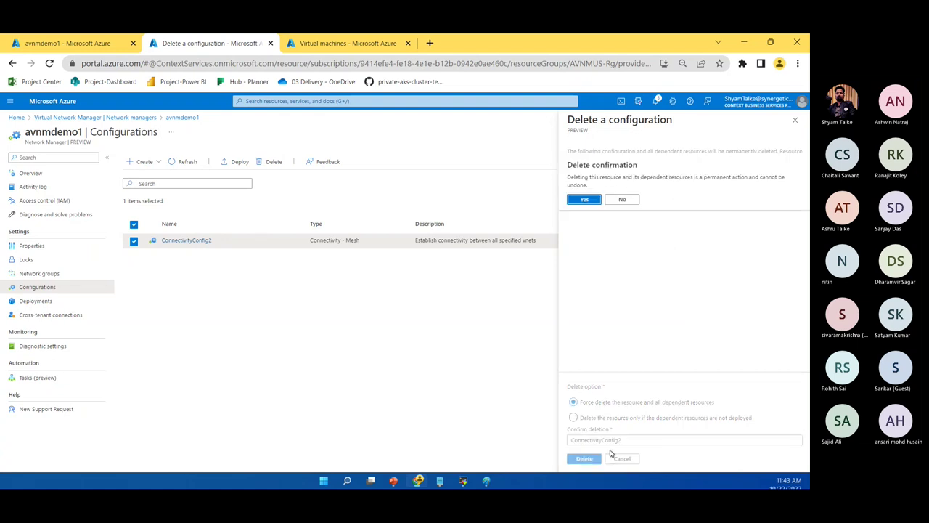
click(585, 199)
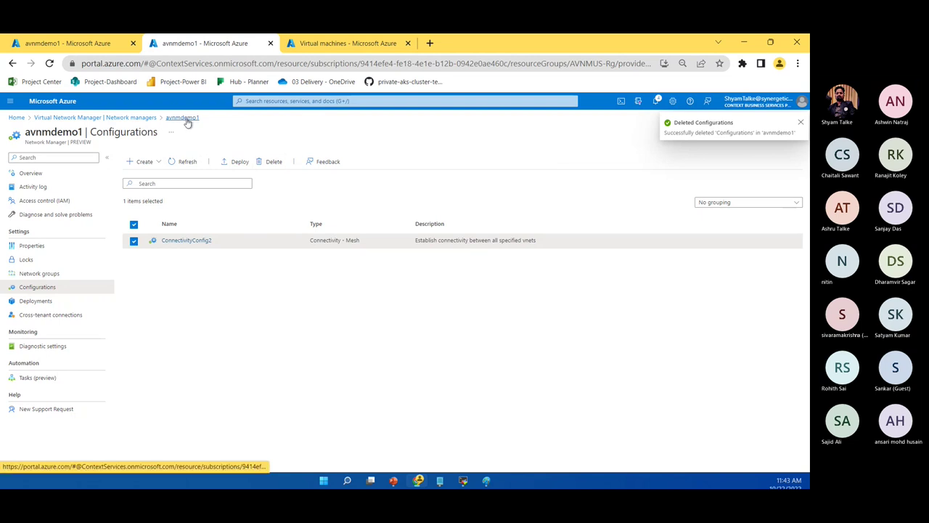
- On Network groups, delete myavnmng1, pasting its name as confirmation and approving deletion
click(108, 273)
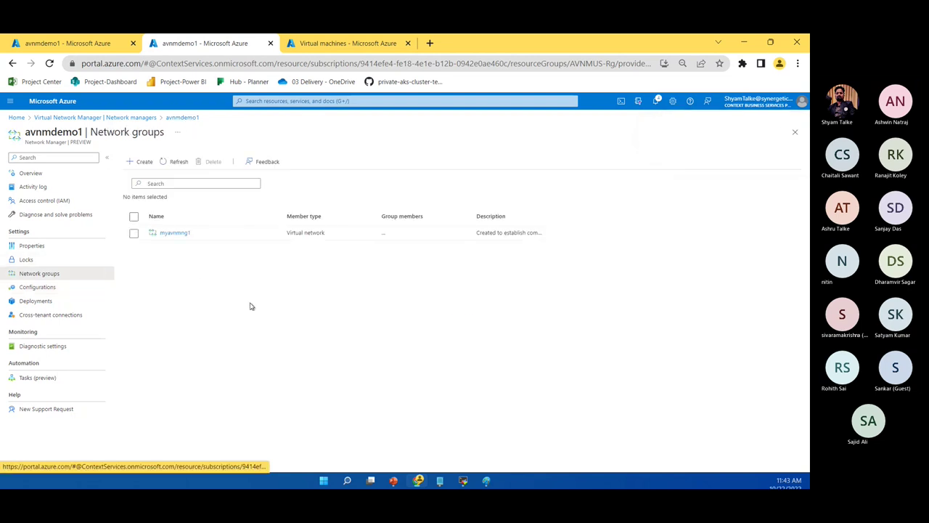
click(134, 233)
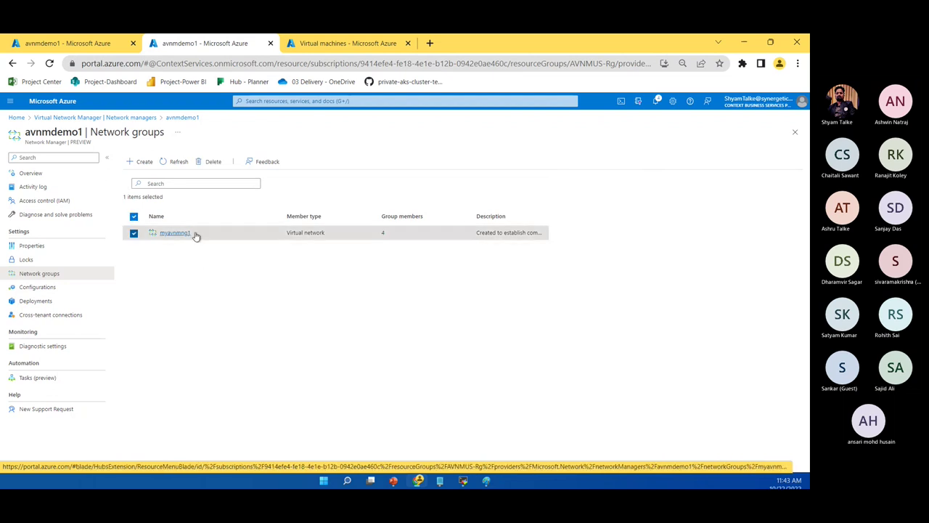
click(211, 161)
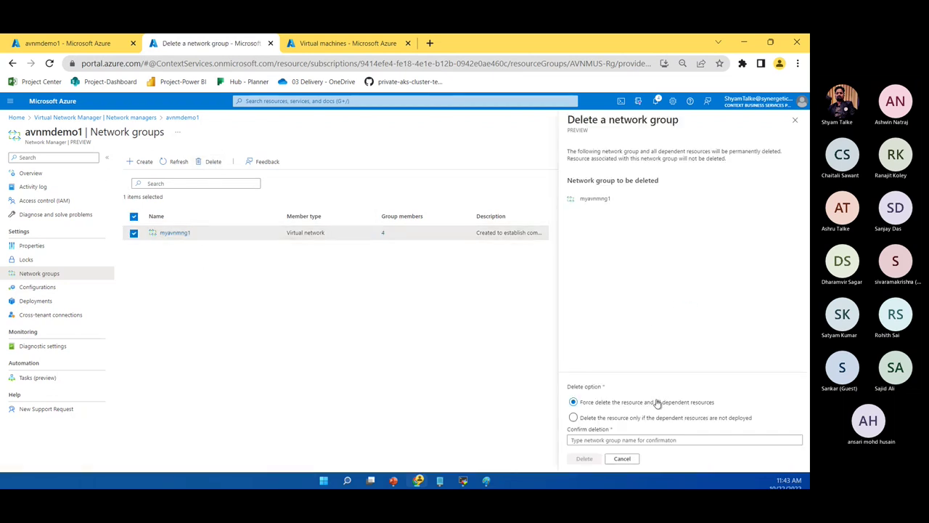
drag(625, 198, 580, 202)
key(ctrl+c)
click(645, 440)
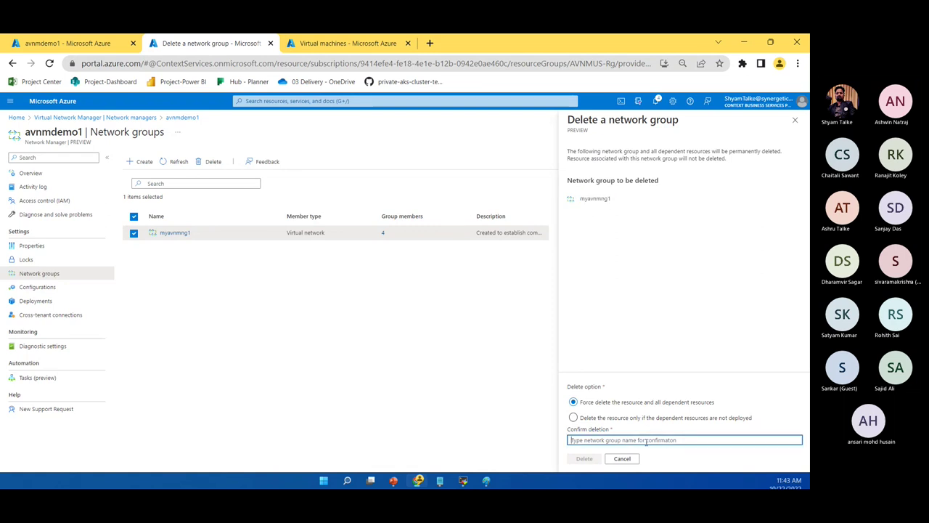
key(ctrl+v)
click(584, 458)
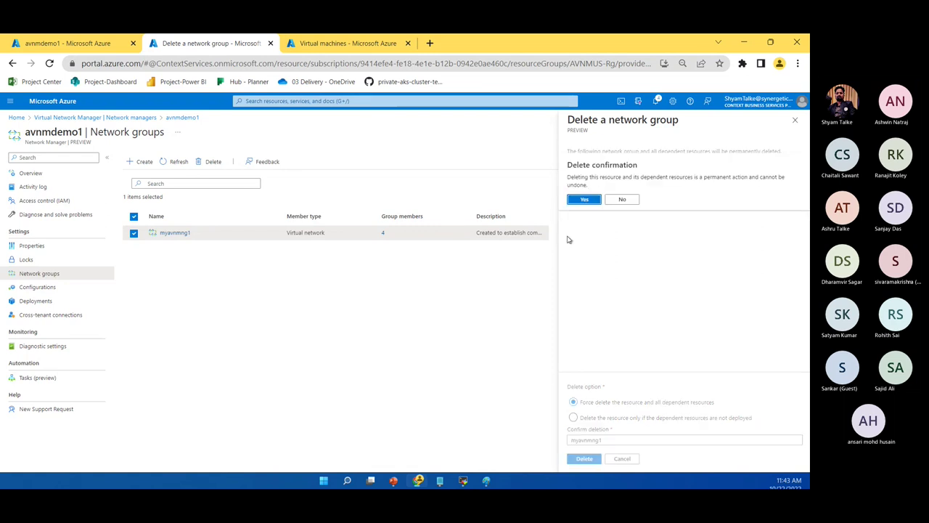
click(583, 200)
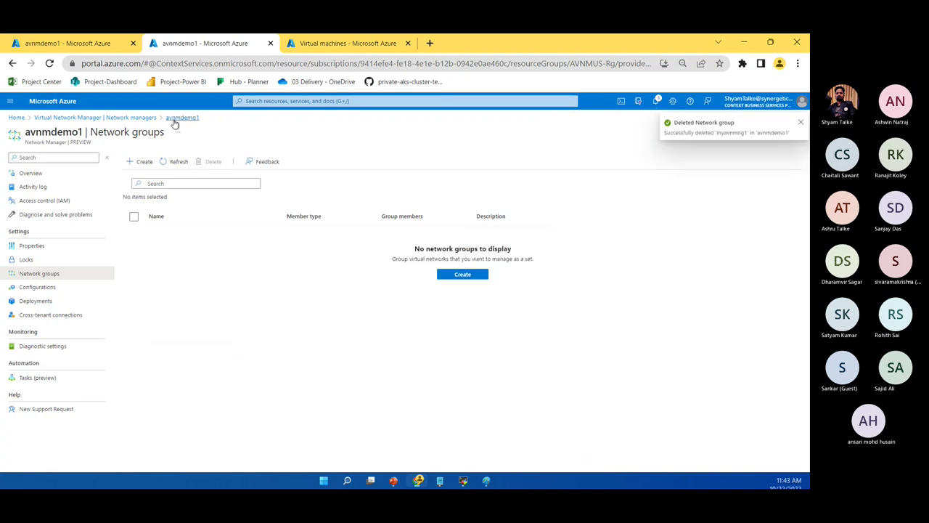
- Delete the avnmdemo1 network manager from the Network managers list, confirming with 'yes'
click(142, 117)
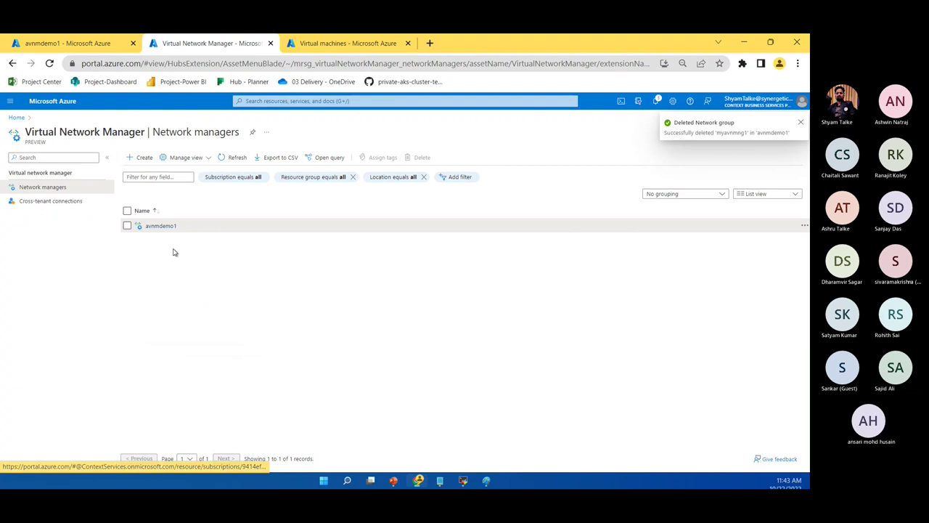
click(127, 226)
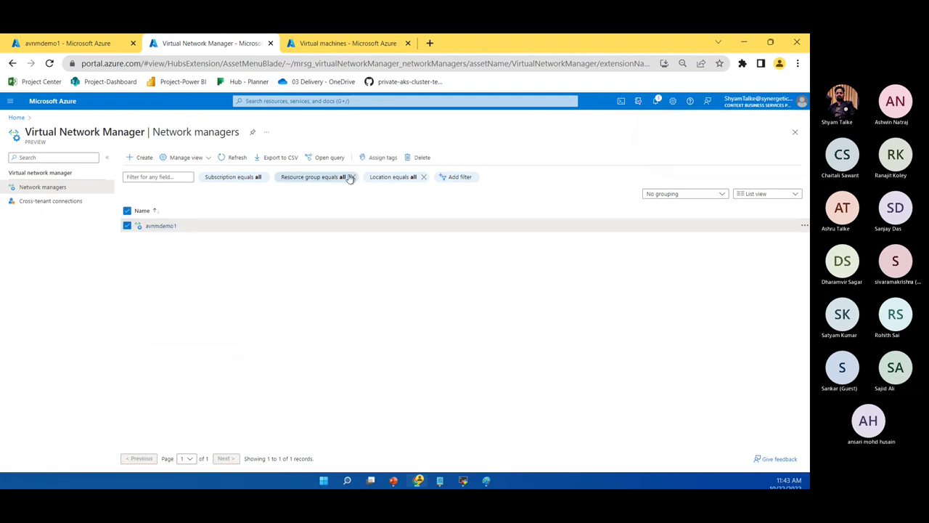
click(423, 157)
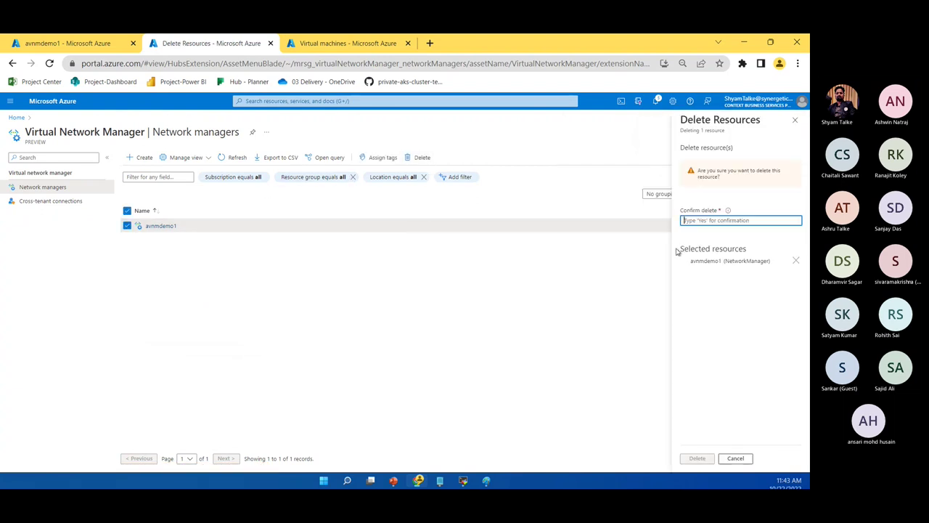
text(yes)
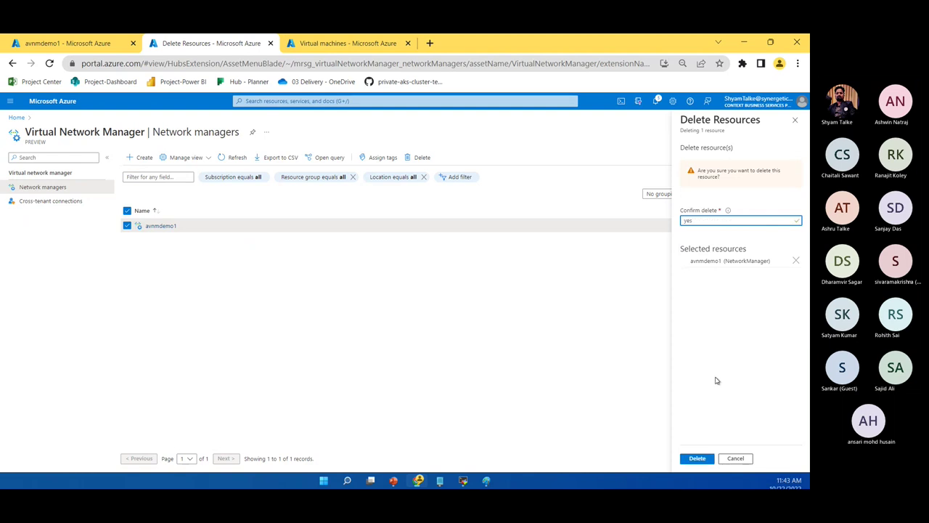
click(701, 458)
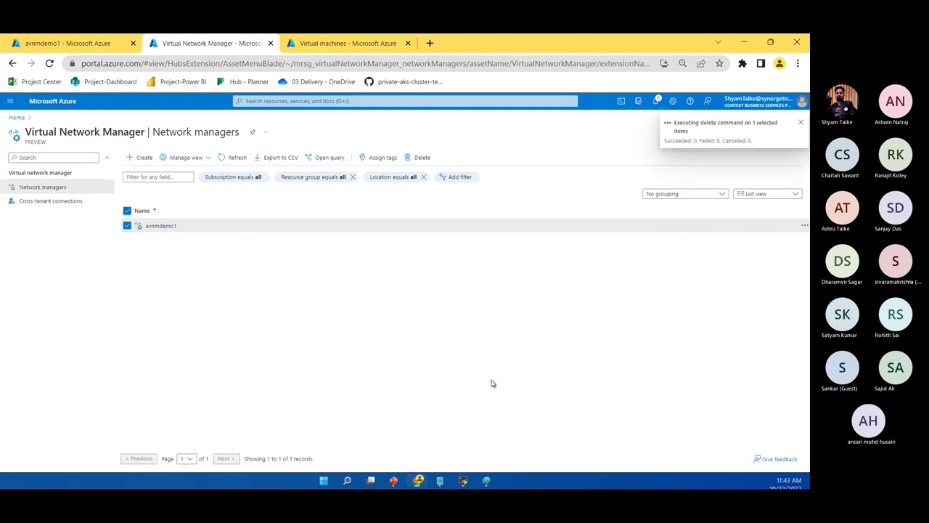
click(376, 103)
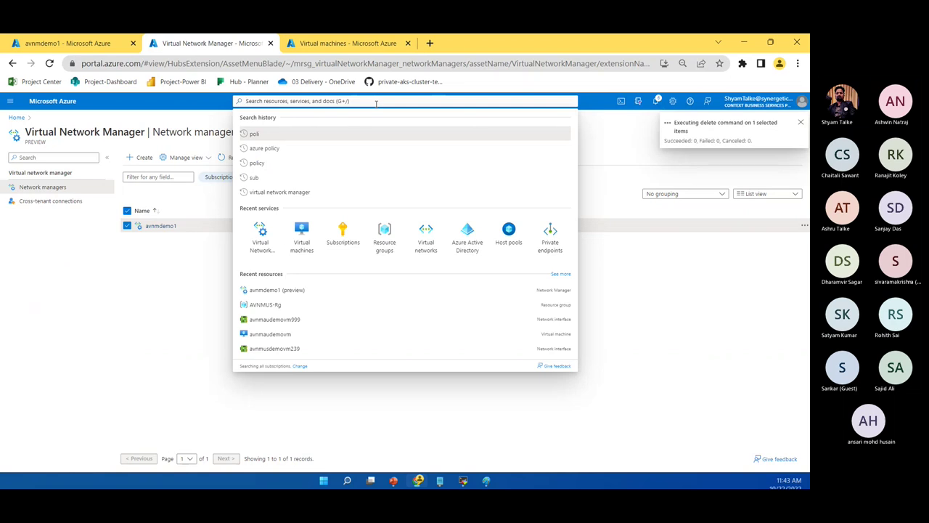
- Search for 'policy' and open the Policy service's Assignments page
text(p)
key(BackSpace)
text(p)
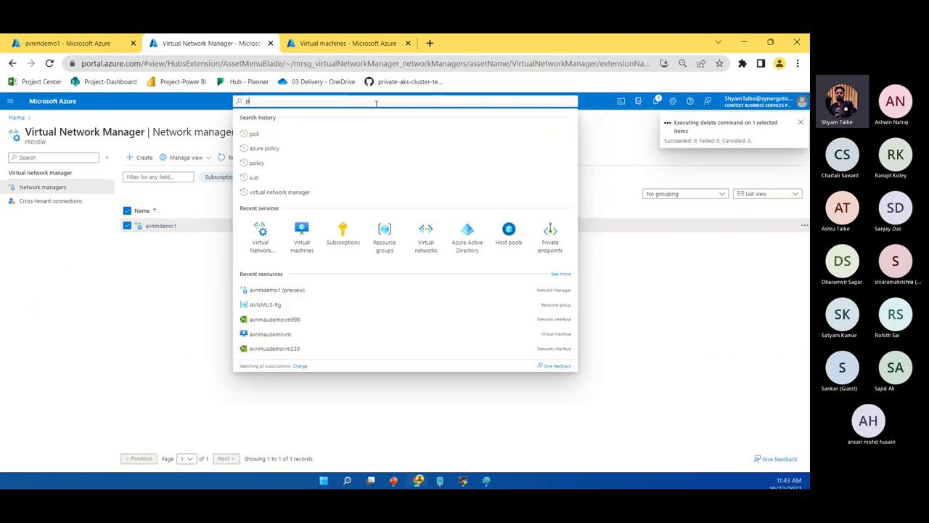
text(olicy)
click(366, 177)
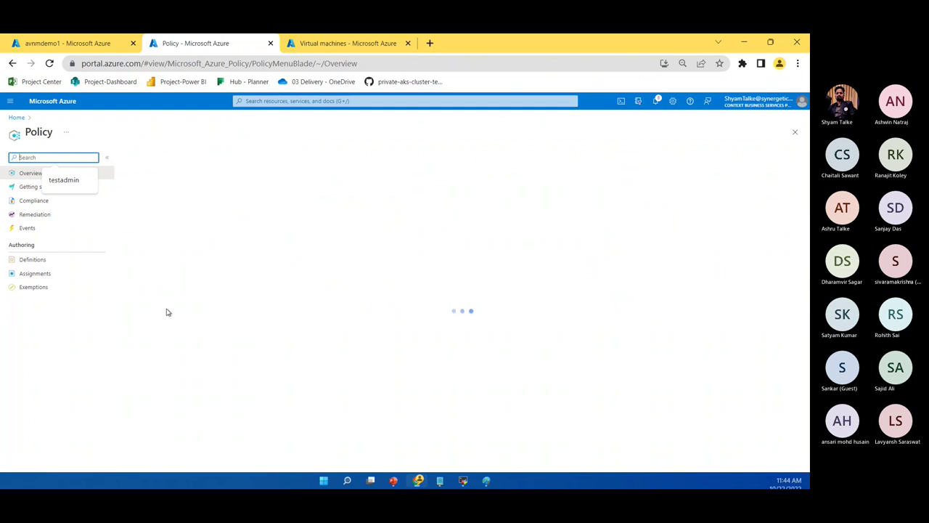
click(64, 272)
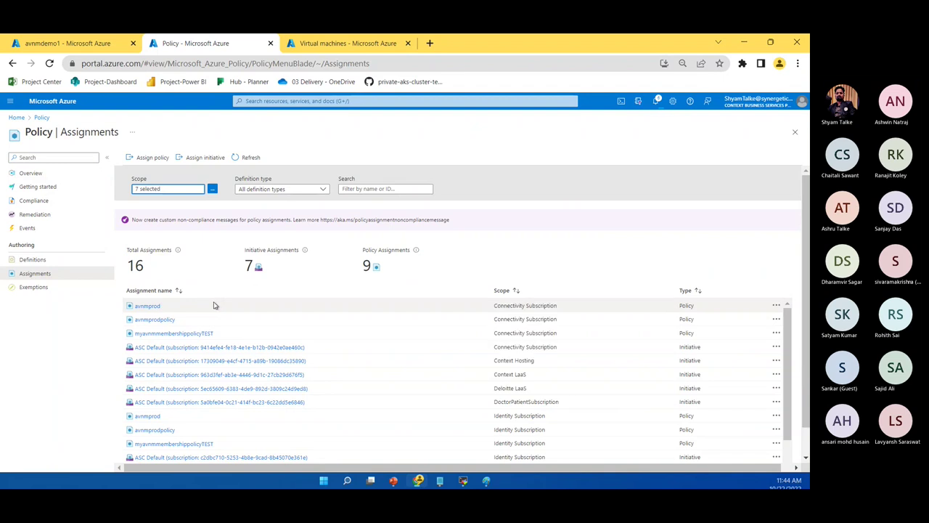
- Delete the avnmprod, avnmprodpolicy and myavnmmembershippolicyTEST assignments at the top of the list
click(777, 305)
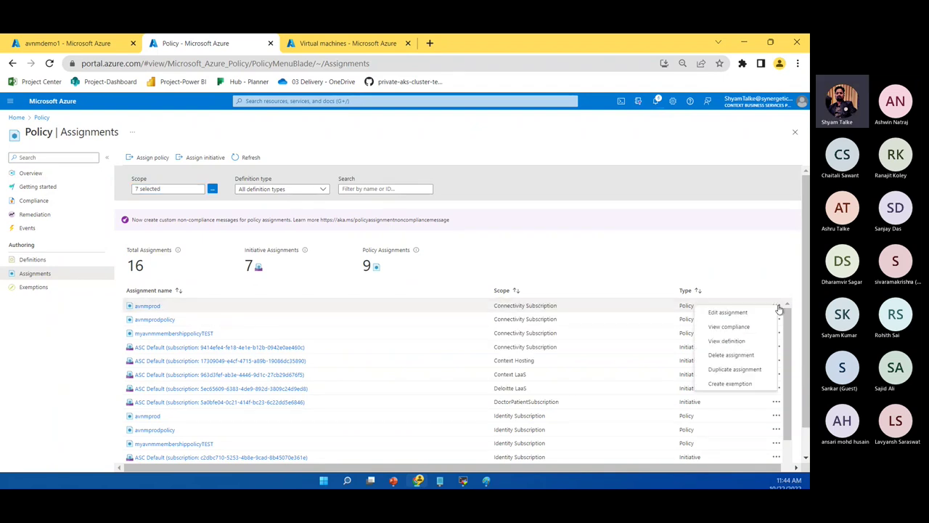
click(739, 355)
click(638, 354)
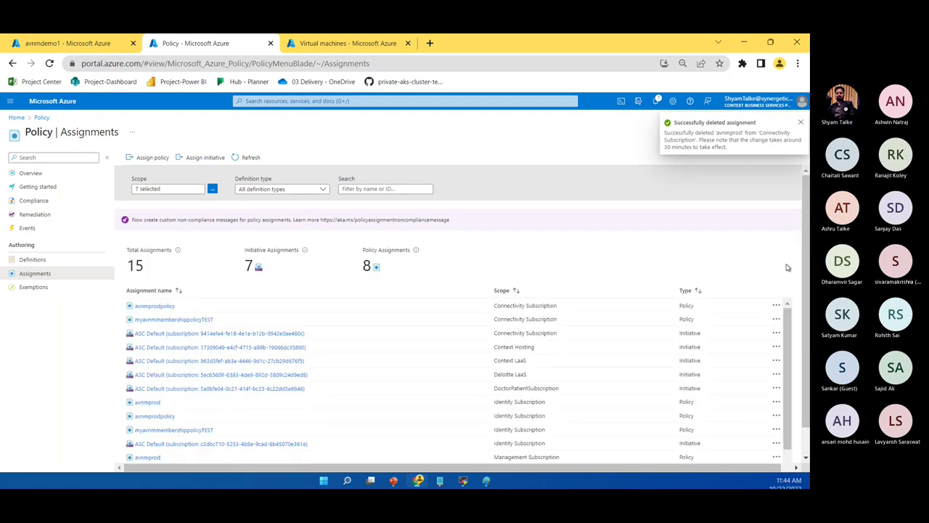
click(776, 305)
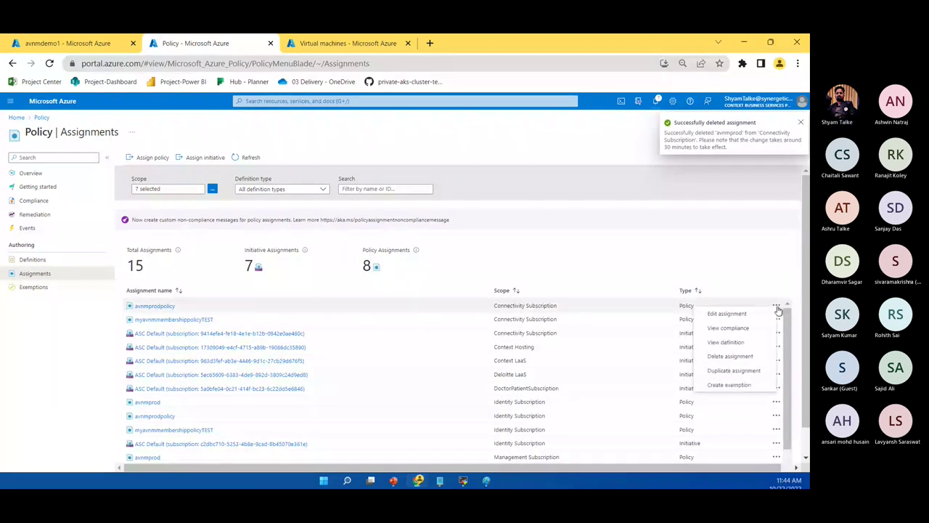
click(739, 356)
click(628, 358)
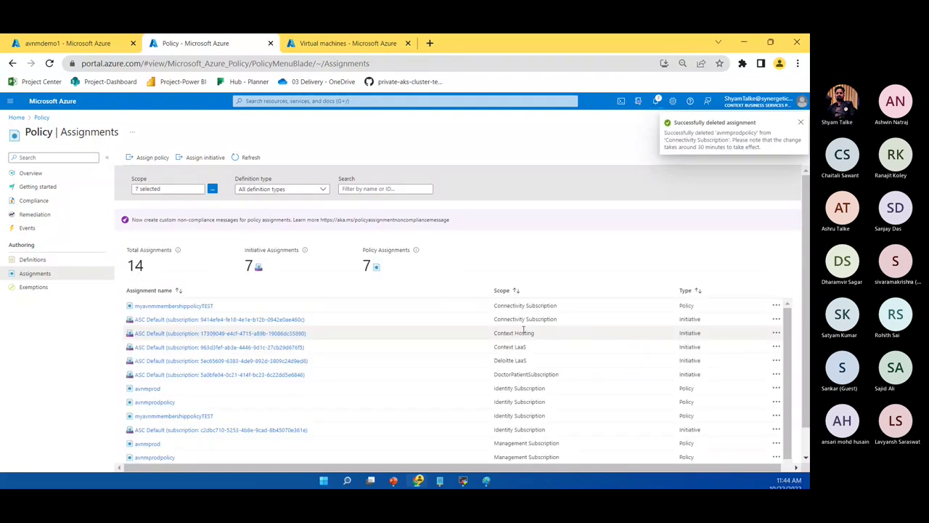
click(776, 306)
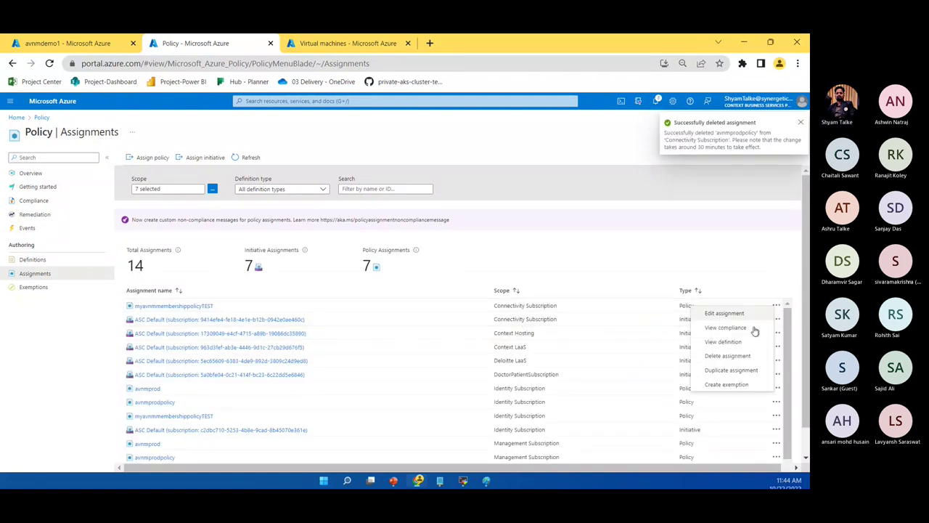
click(728, 357)
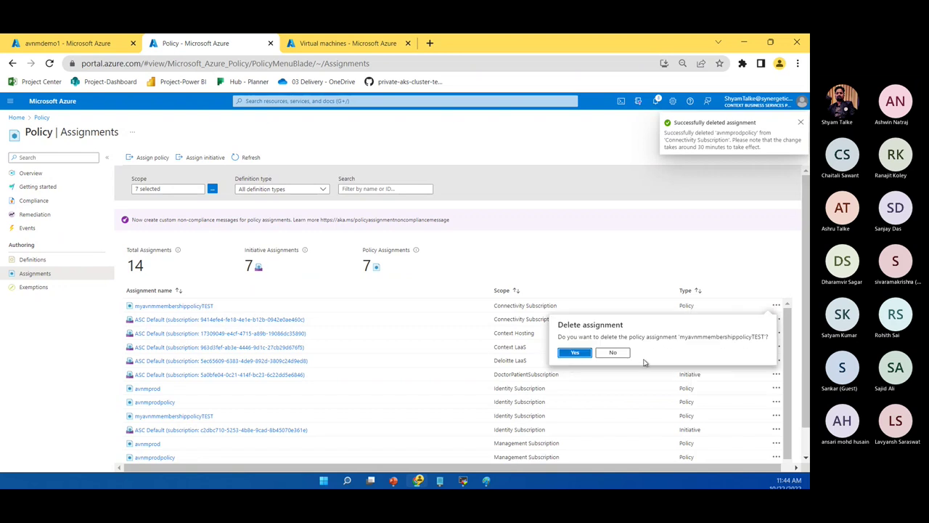
click(574, 353)
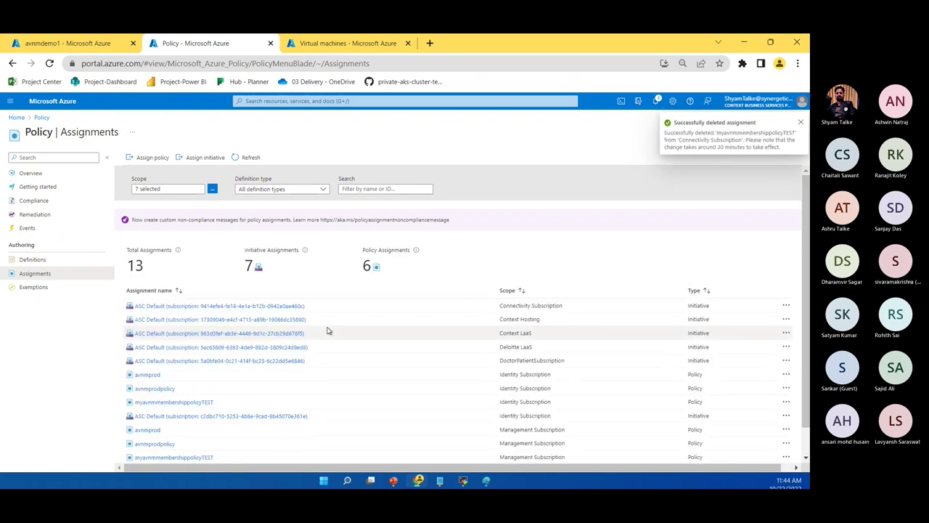
- Delete the Identity avnmprod, myavnmmembershippolicyTEST and avnmprodpolicy assignments
scroll(137, 348, down, 1)
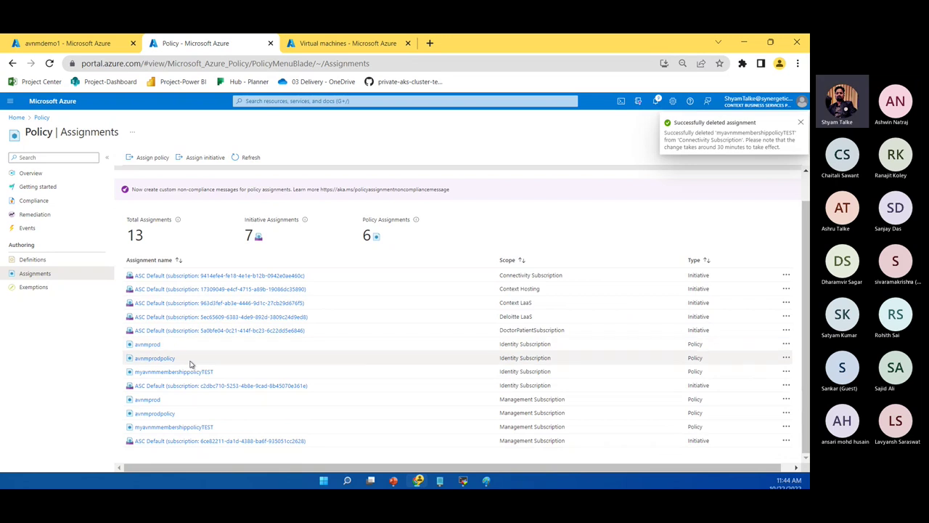
click(787, 346)
click(752, 393)
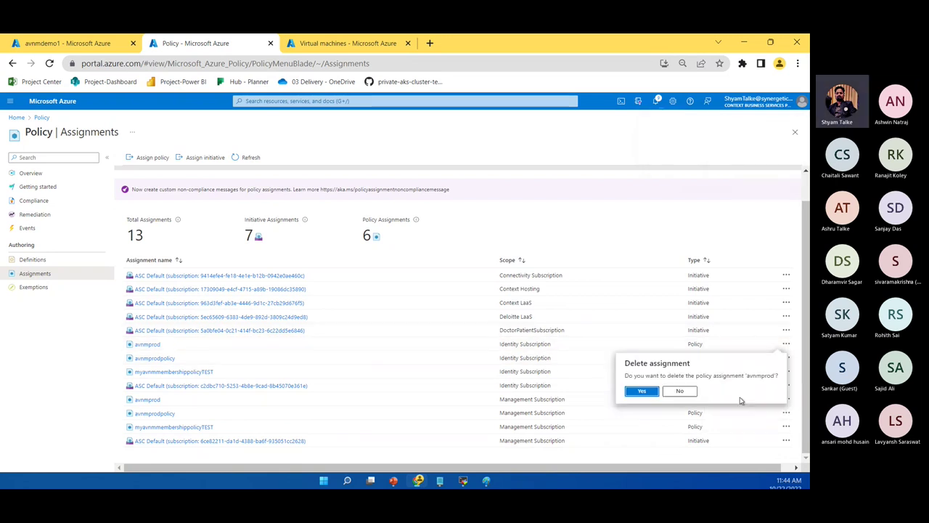
click(643, 391)
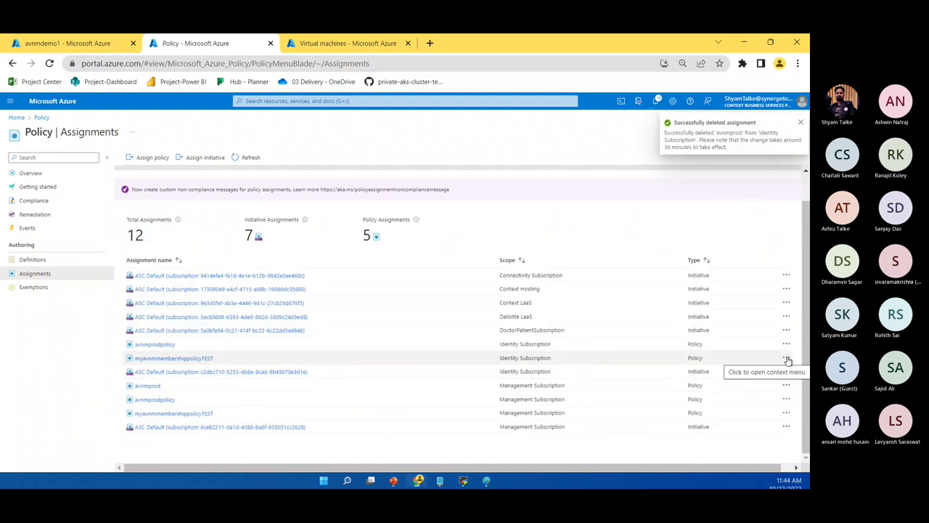
click(786, 358)
click(744, 407)
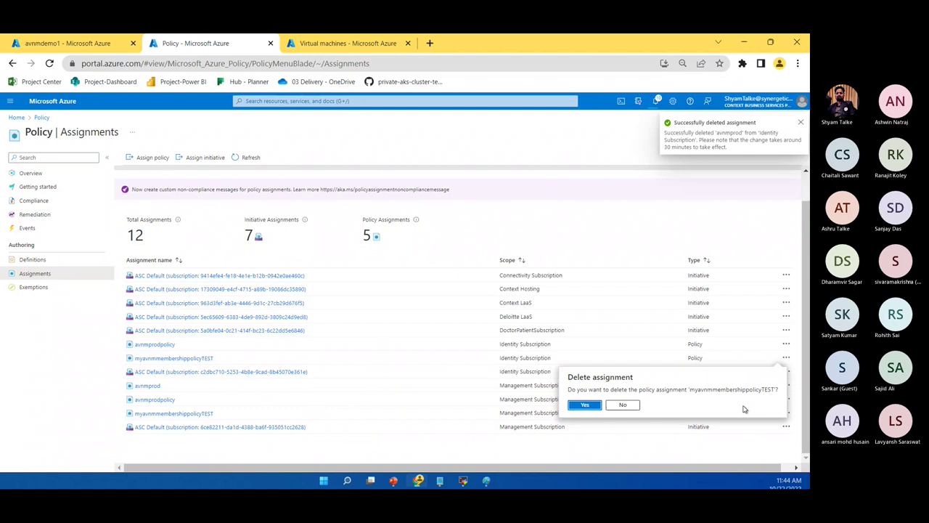
click(592, 405)
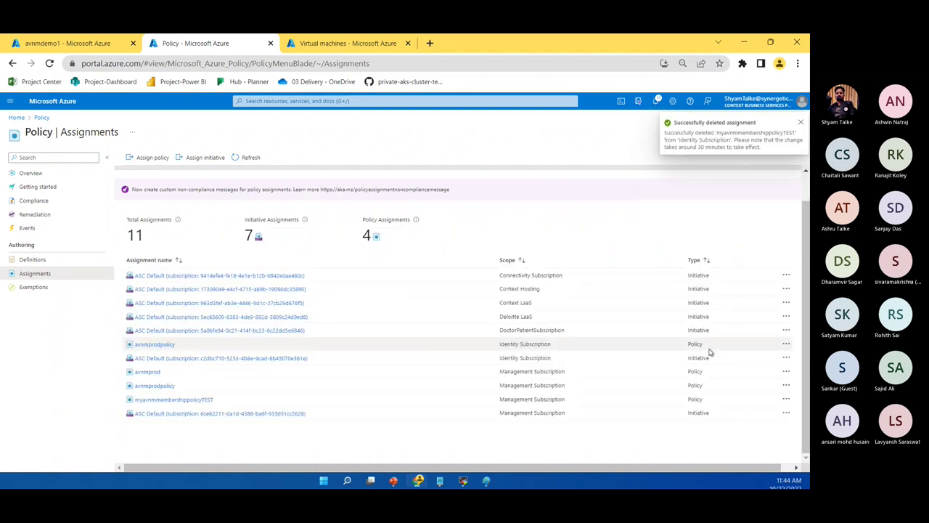
click(786, 345)
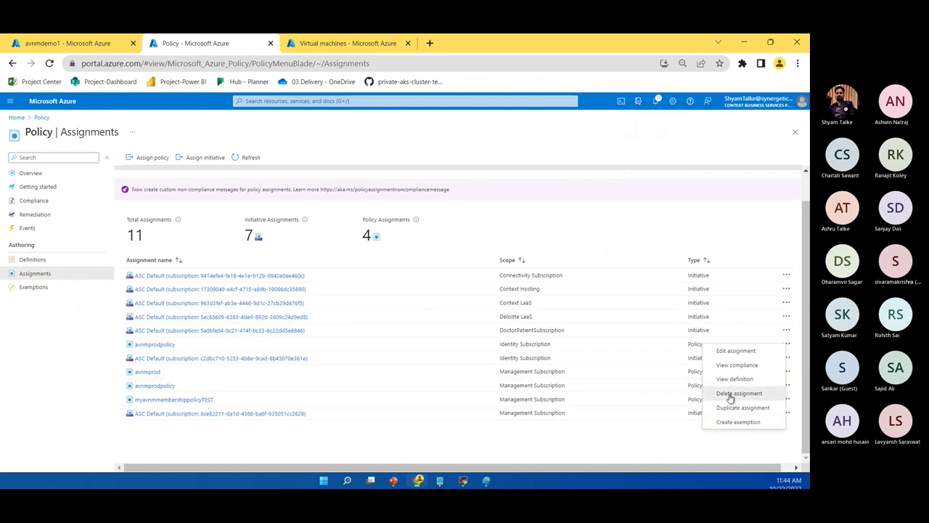
click(730, 398)
click(630, 390)
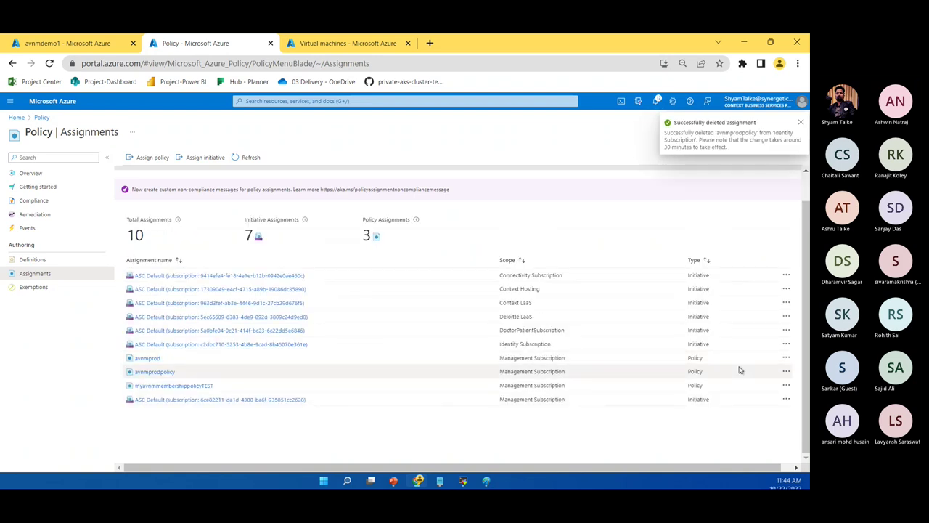
- Delete the Management avnmprod, avnmprodpolicy and remaining myavnmmembershippolicyTEST assignments, then view Definitions
click(786, 357)
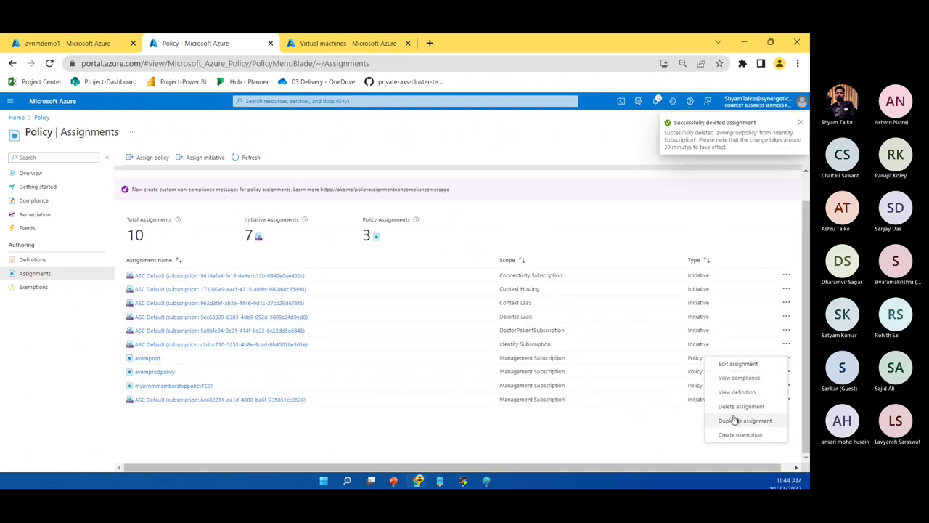
click(737, 405)
click(642, 405)
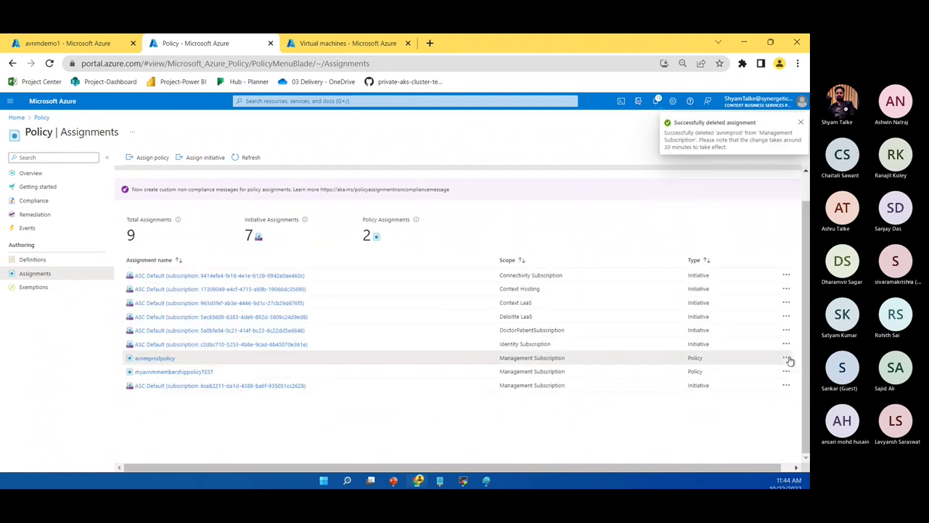
click(786, 358)
click(739, 405)
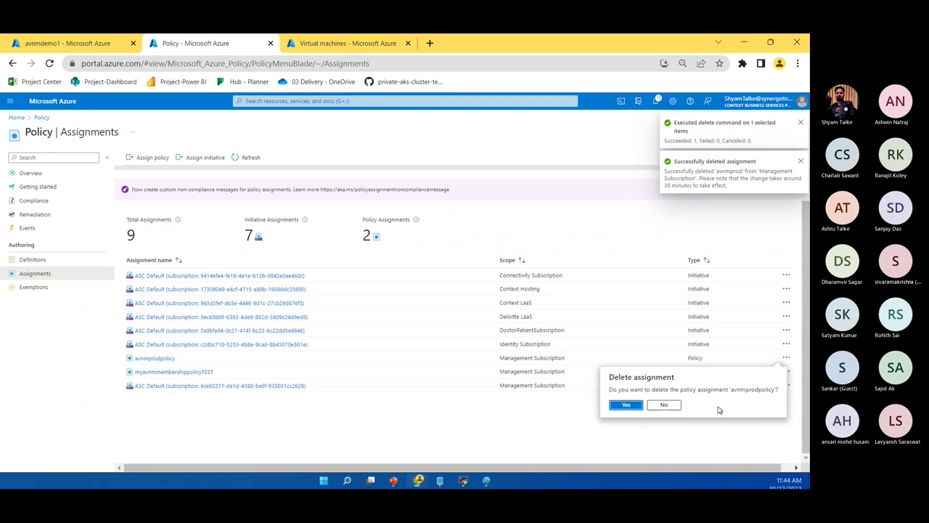
click(624, 405)
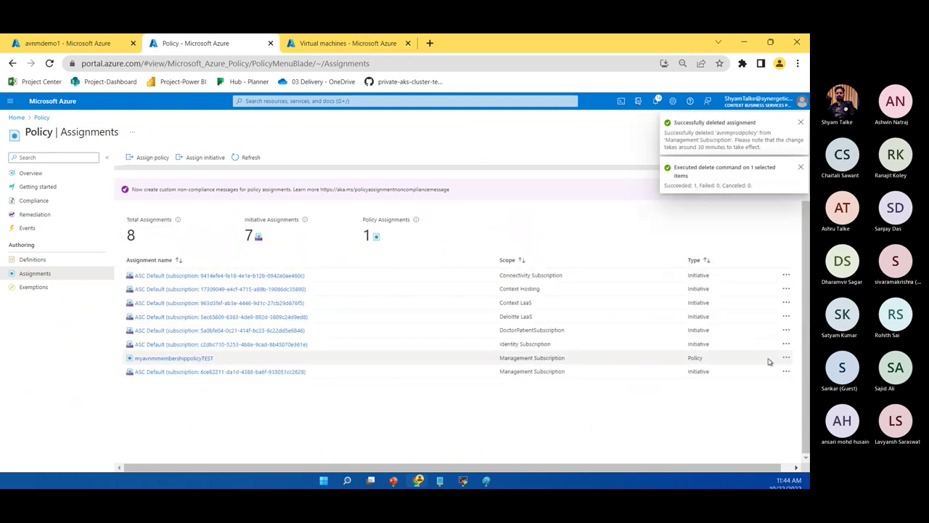
click(786, 358)
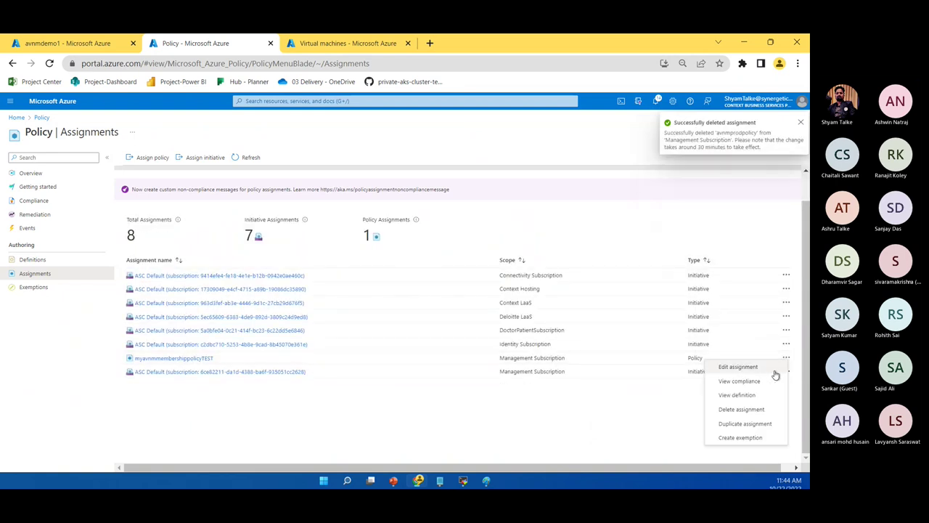
click(755, 413)
click(587, 405)
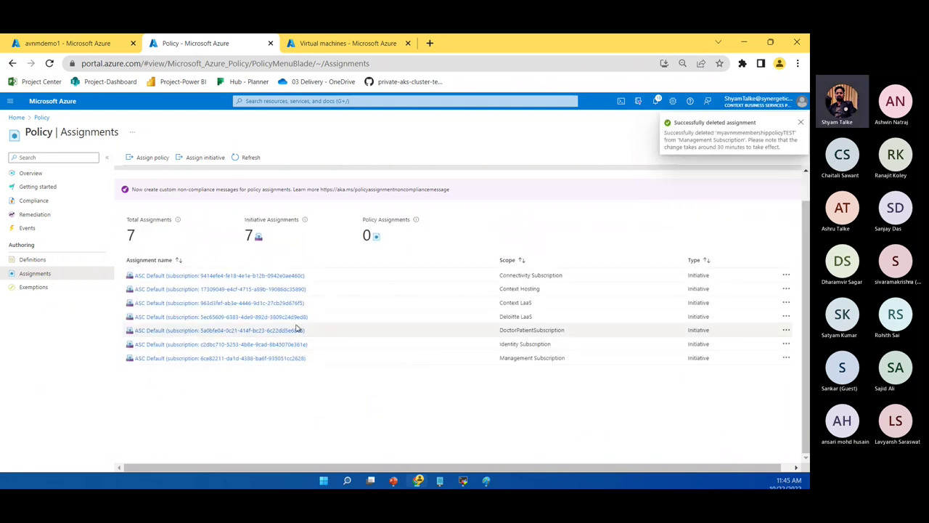
click(36, 259)
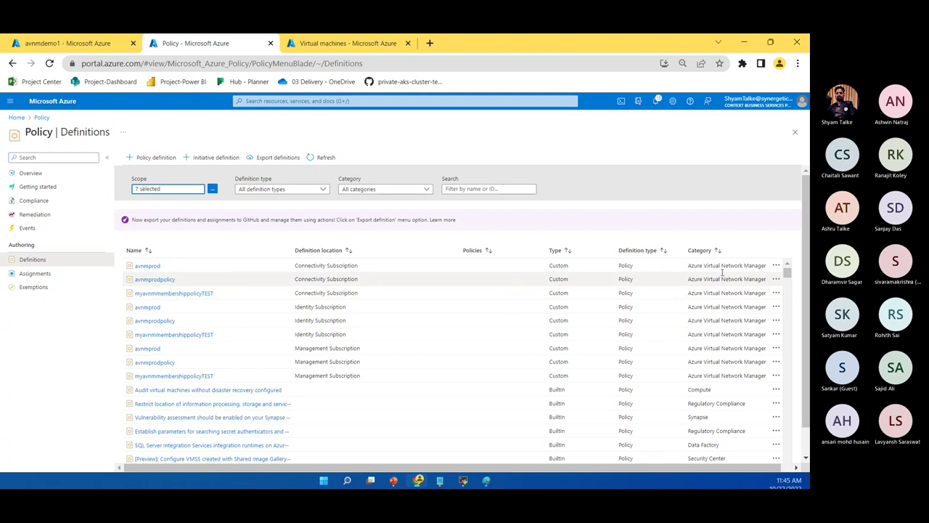
- Delete the Connectivity avnmprod and myavnmmembershippolicyTEST policy definitions, refreshing between them
click(777, 266)
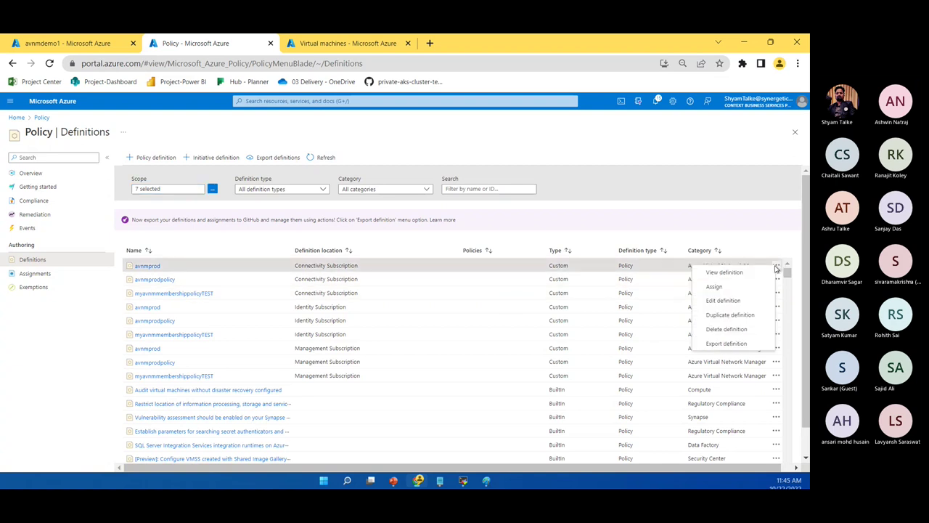
click(748, 327)
click(637, 313)
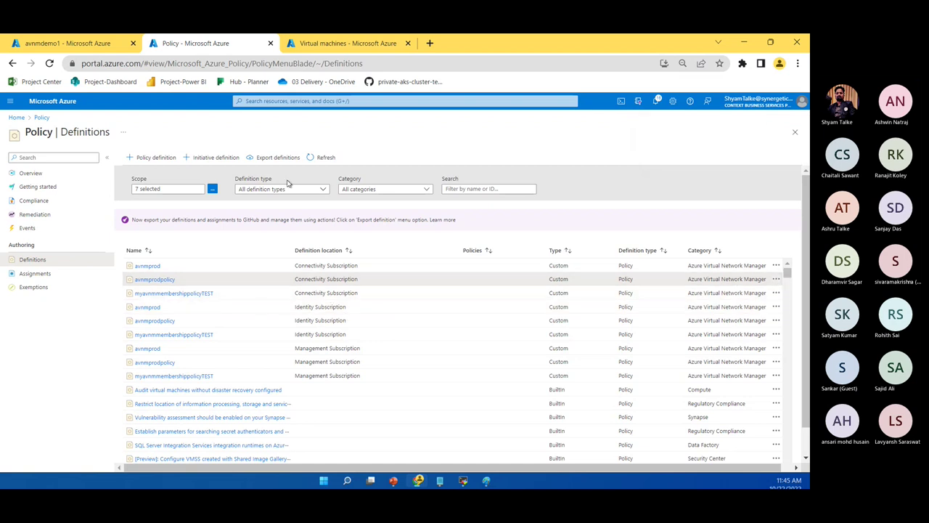
click(309, 160)
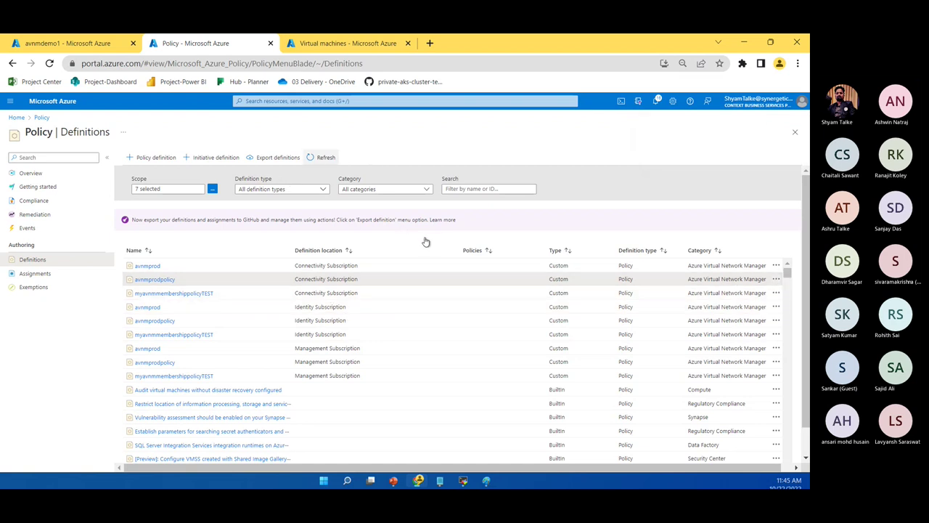
click(777, 281)
click(731, 344)
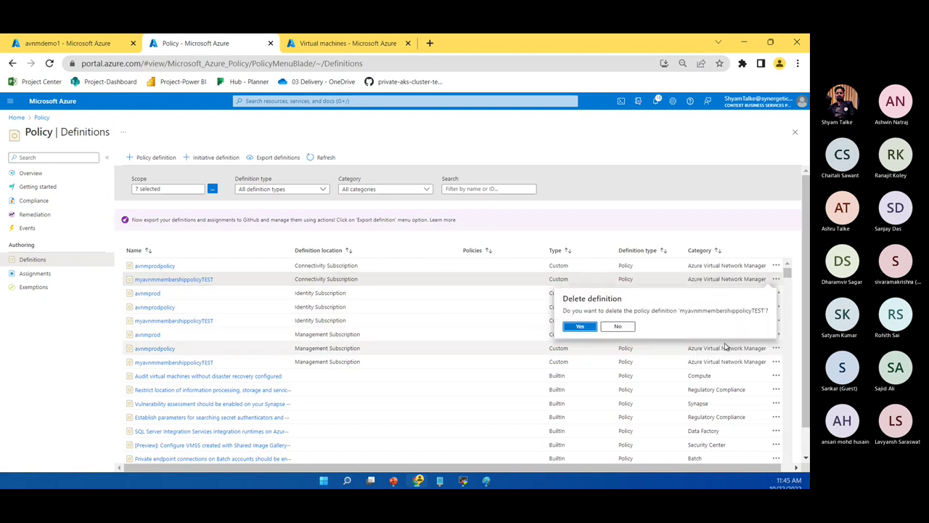
click(580, 329)
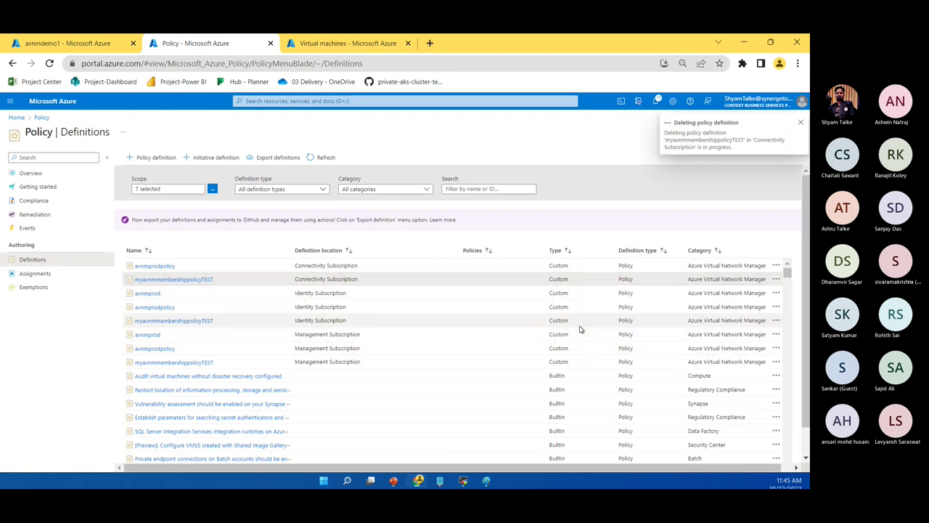
- Delete the Identity avnmprod and myavnmmembershippolicyTEST policy definitions, refreshing the list
click(776, 294)
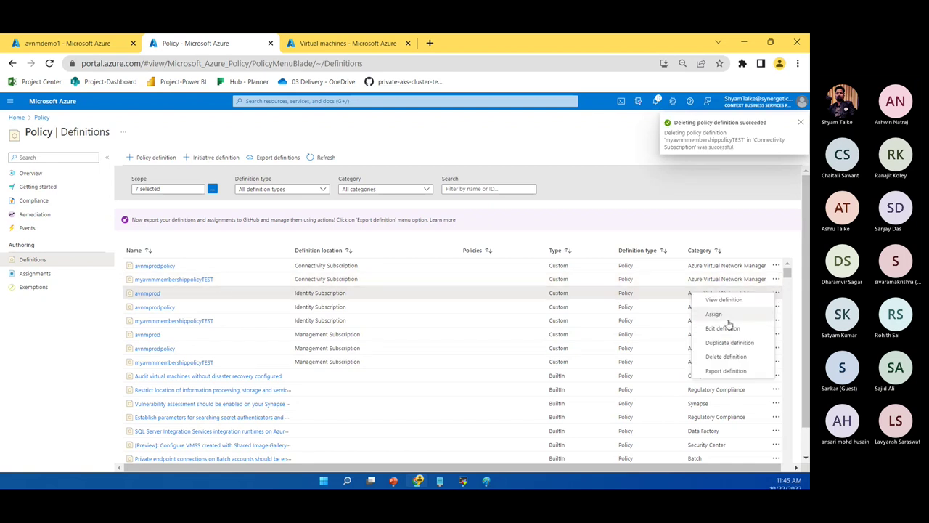
click(733, 357)
click(648, 343)
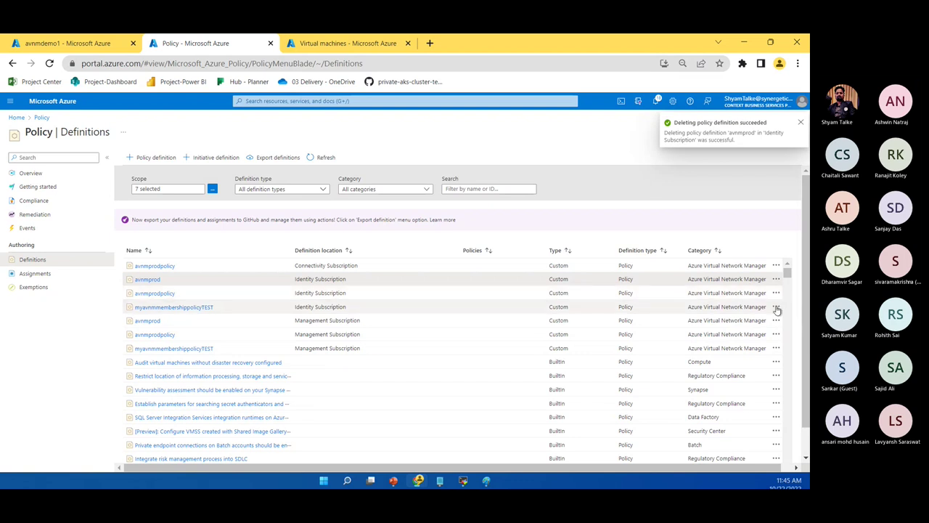
click(321, 157)
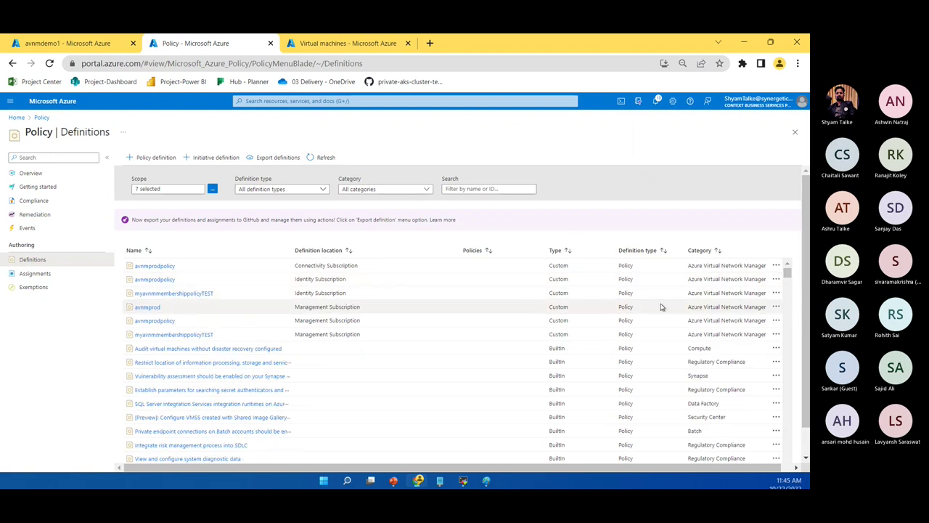
click(775, 292)
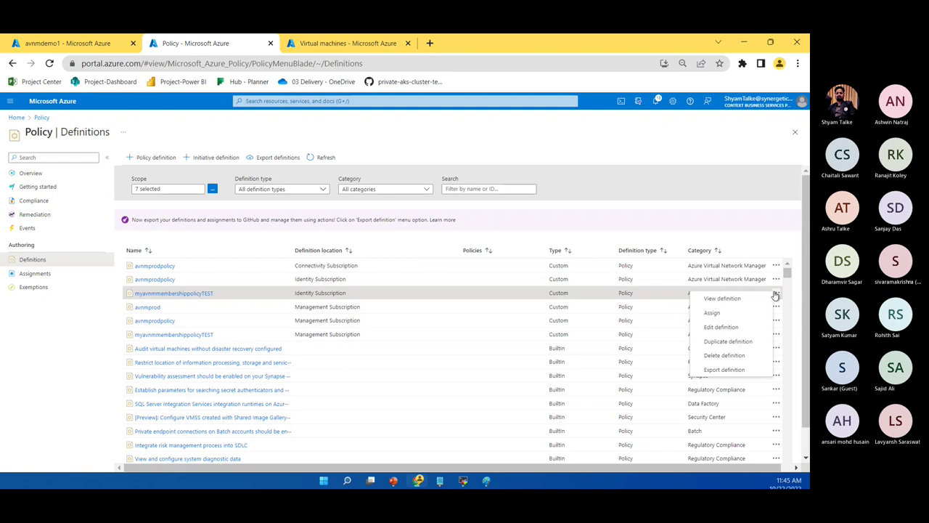
click(747, 358)
click(588, 341)
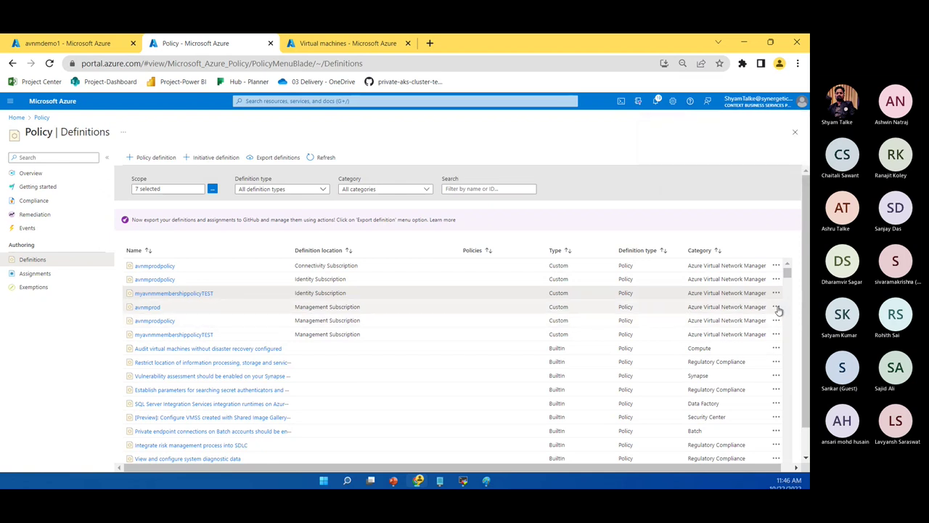
click(327, 158)
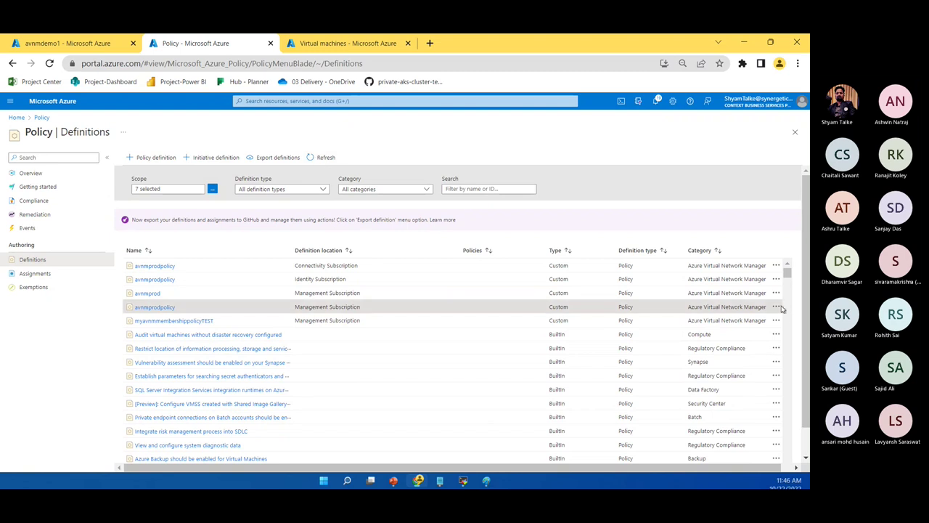
- Delete the Connectivity and Identity avnmprodpolicy definitions and the avnmprod definition, then refresh
click(776, 265)
click(749, 330)
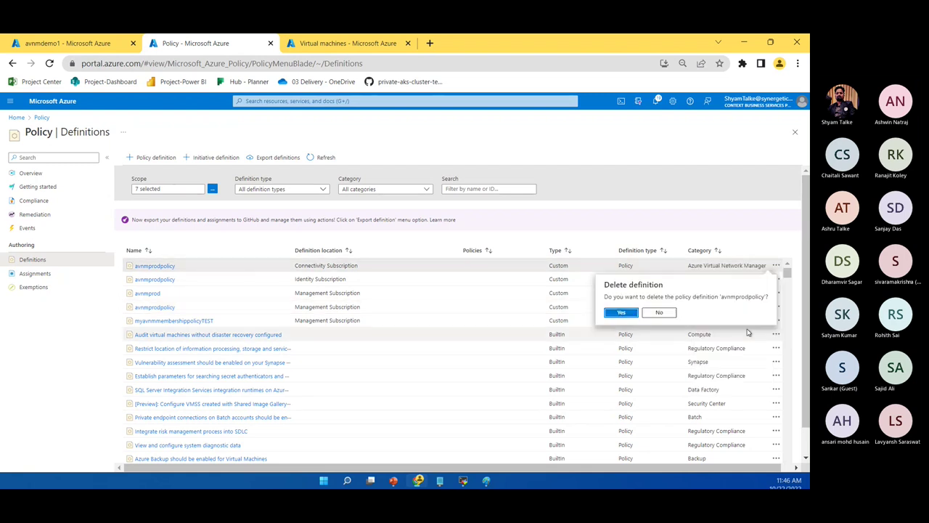
click(622, 313)
click(776, 279)
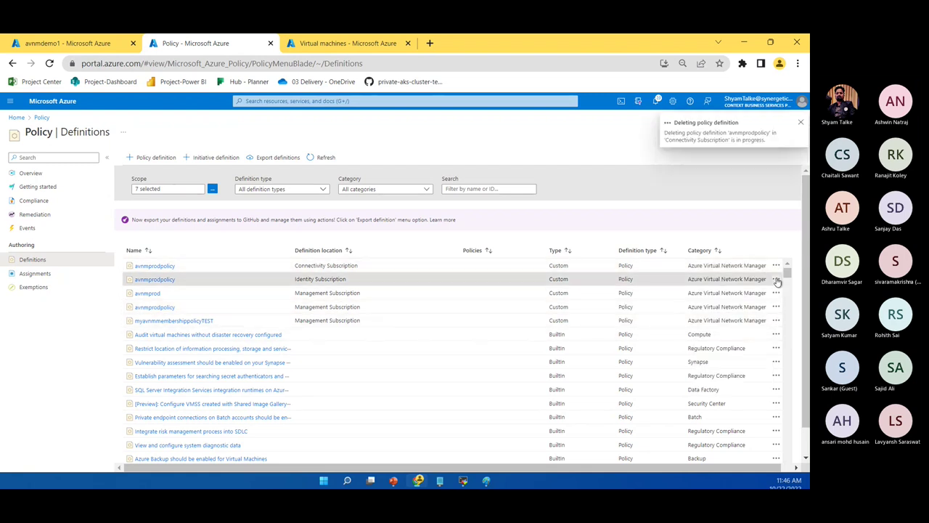
click(729, 342)
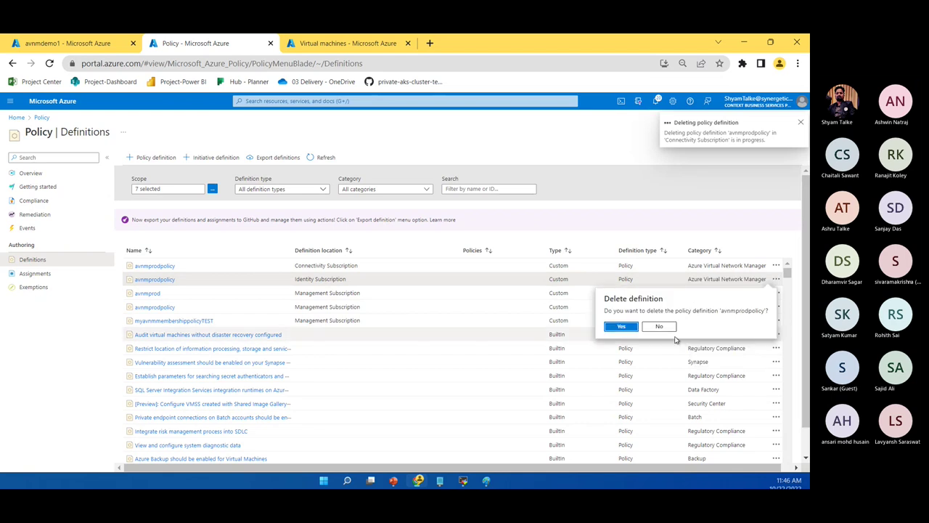
click(630, 327)
click(776, 293)
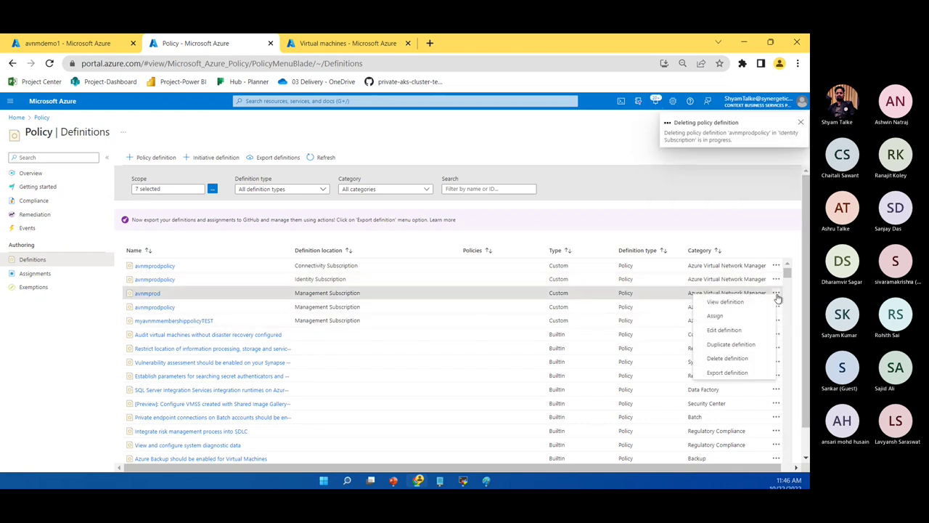
click(729, 359)
click(641, 341)
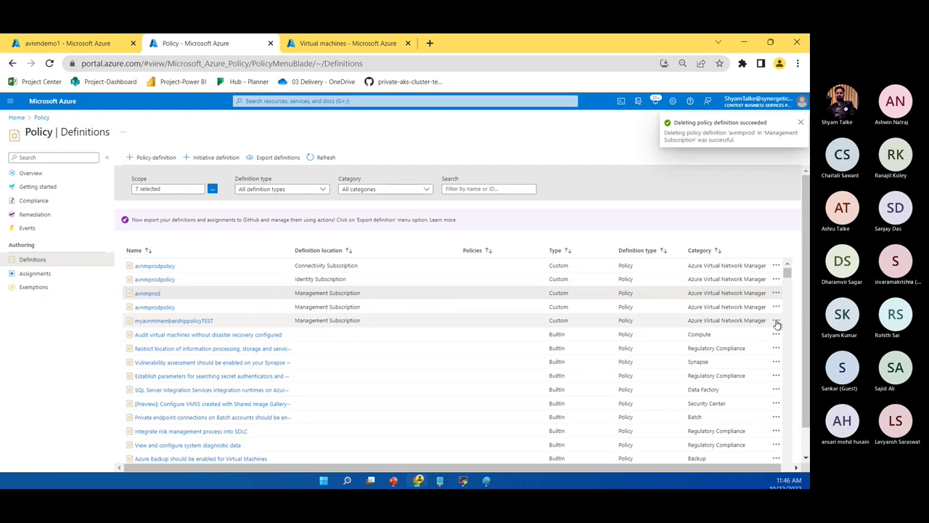
click(325, 158)
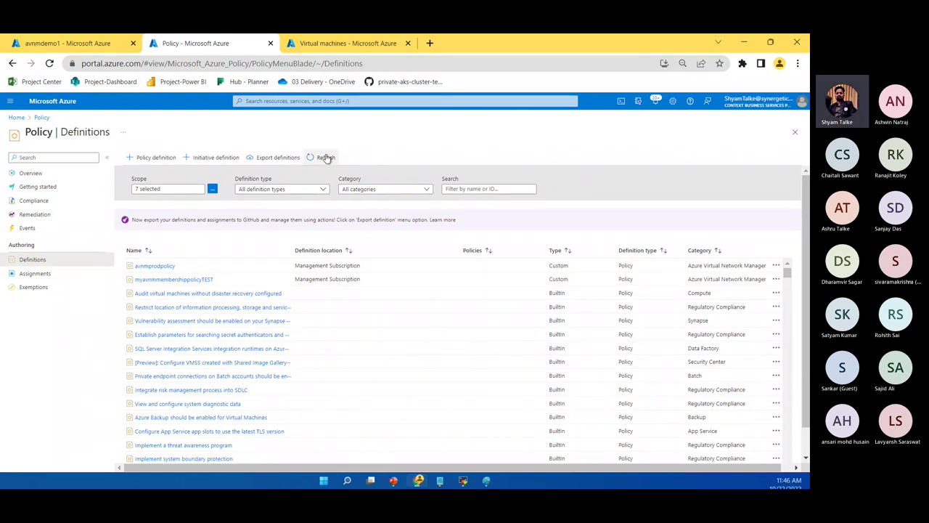
- Refresh avnmdemo1's network groups and open myavnmng1, finding the manager gone, then go Home
click(72, 44)
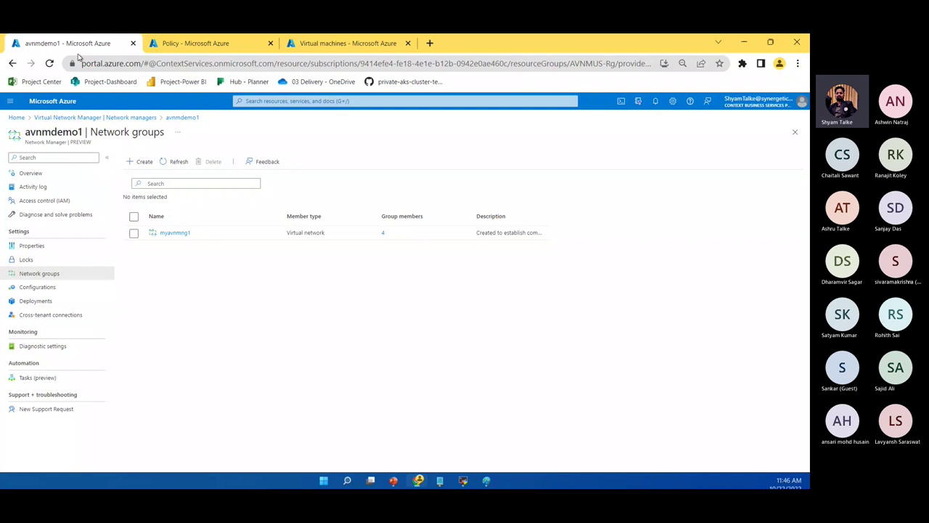
click(178, 161)
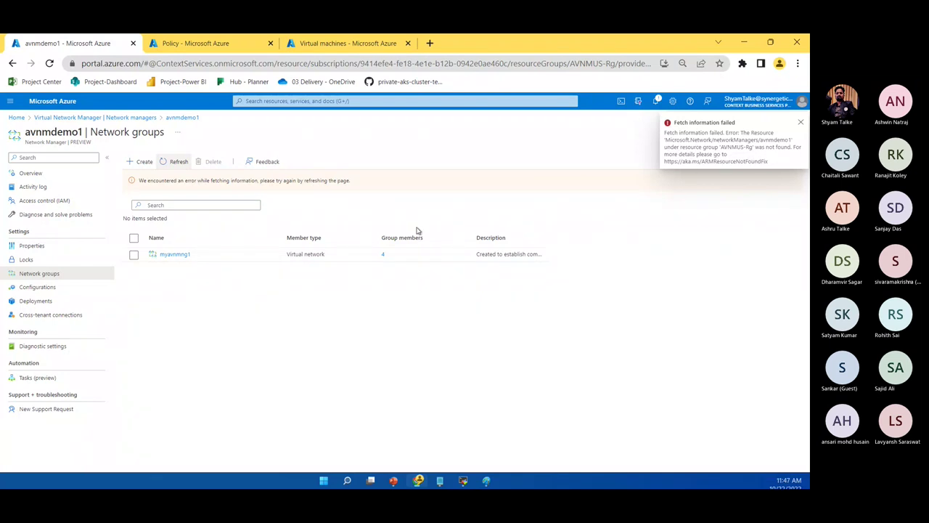
click(179, 163)
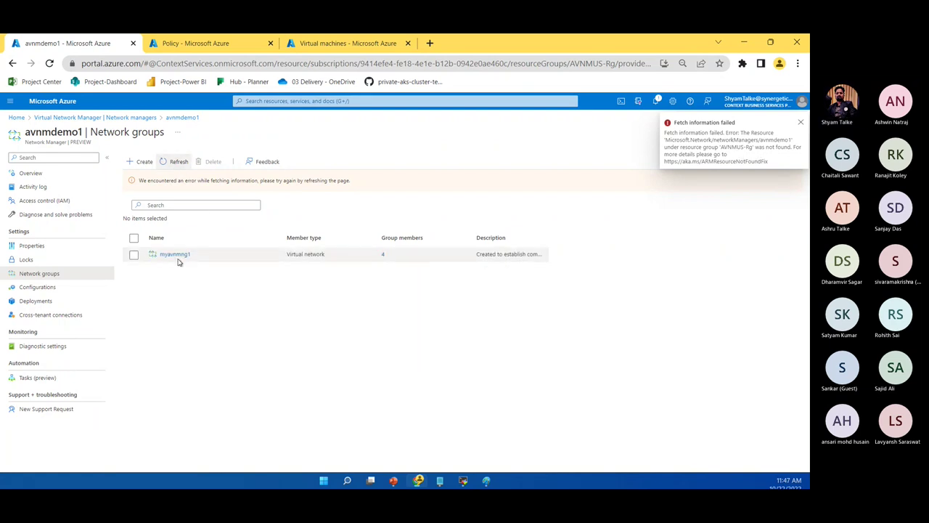
click(178, 255)
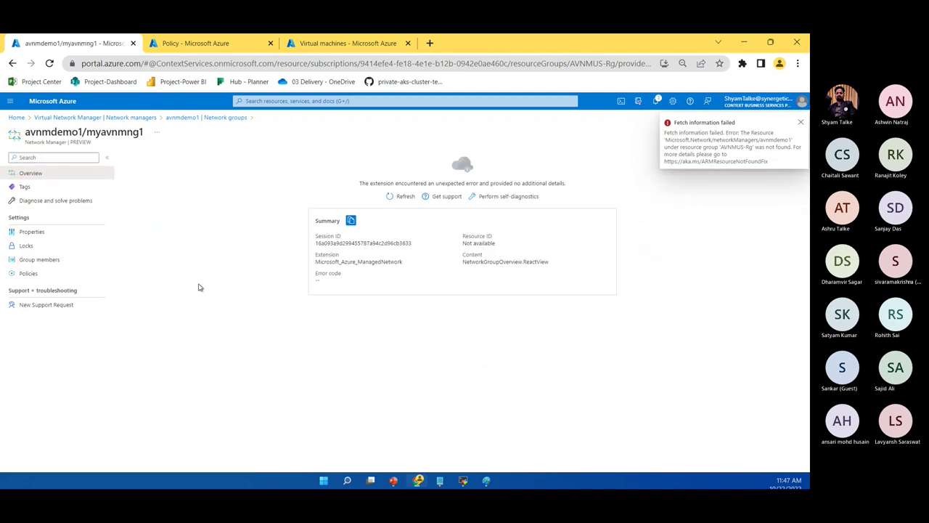
click(215, 117)
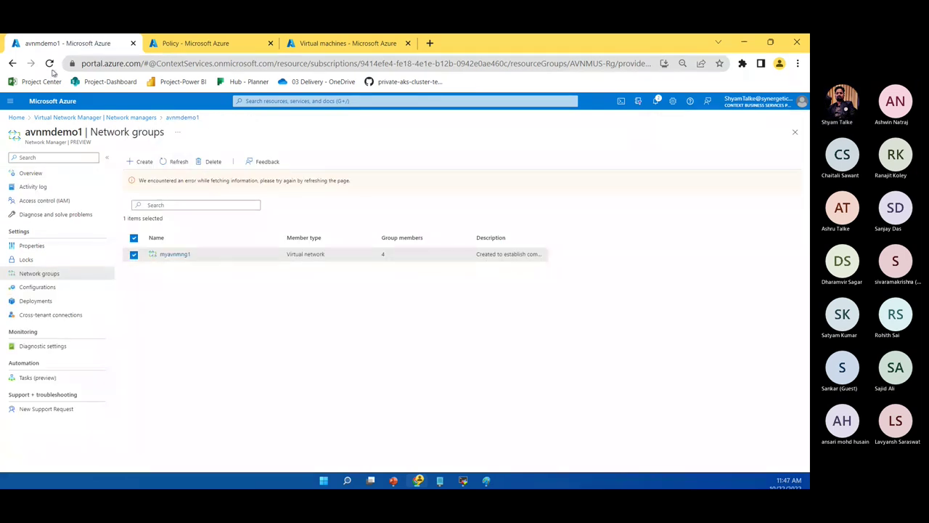
click(49, 64)
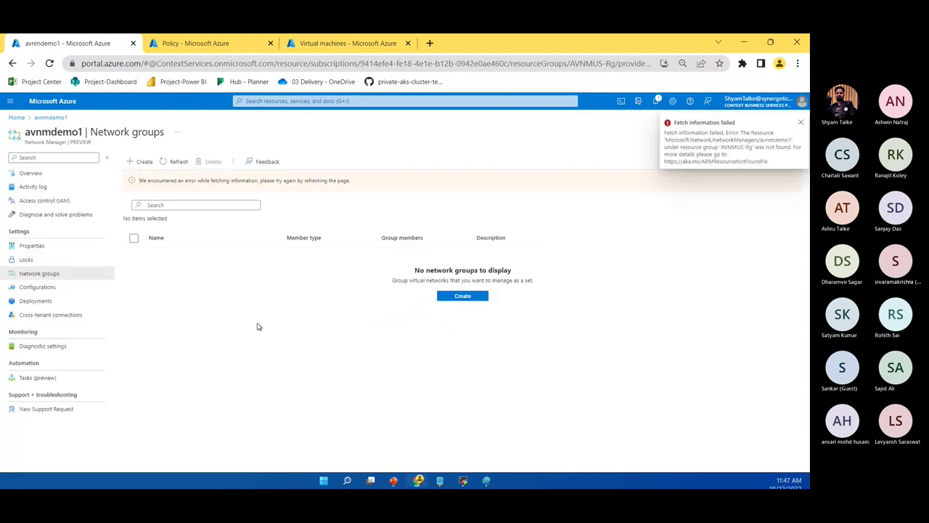
click(17, 118)
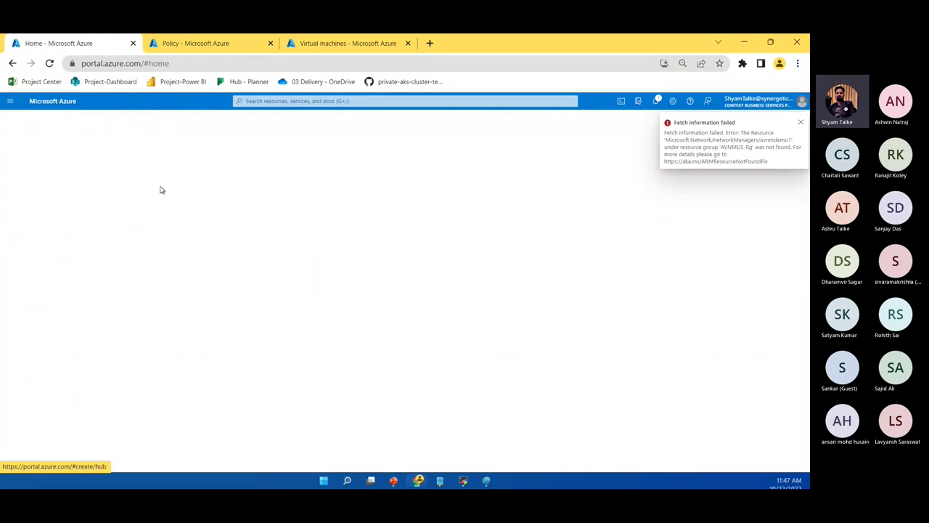
- Look over the script's #RG section in Notepad, then open a new Chrome tab
click(439, 480)
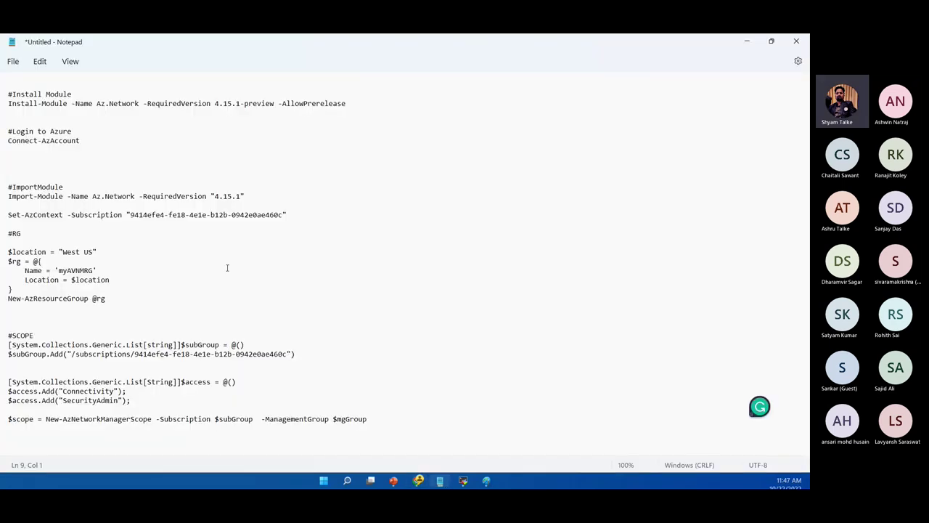
click(150, 230)
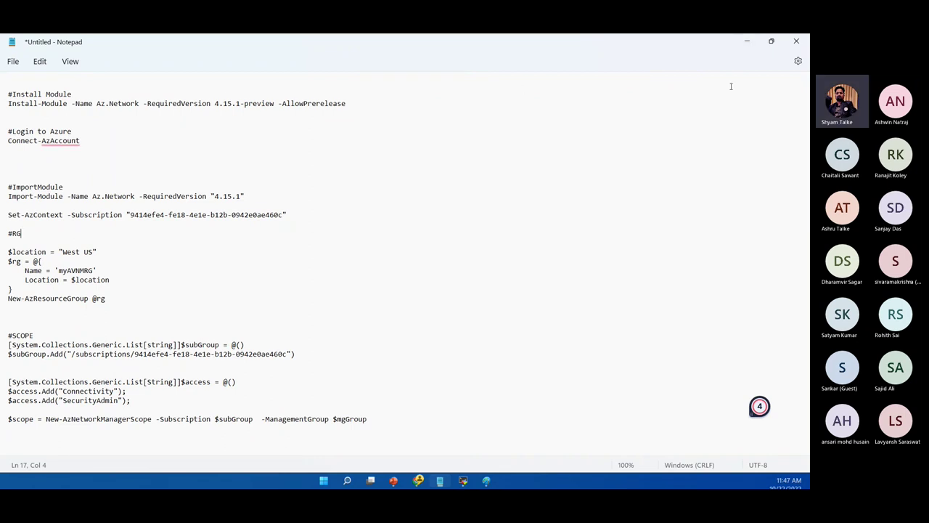
click(749, 42)
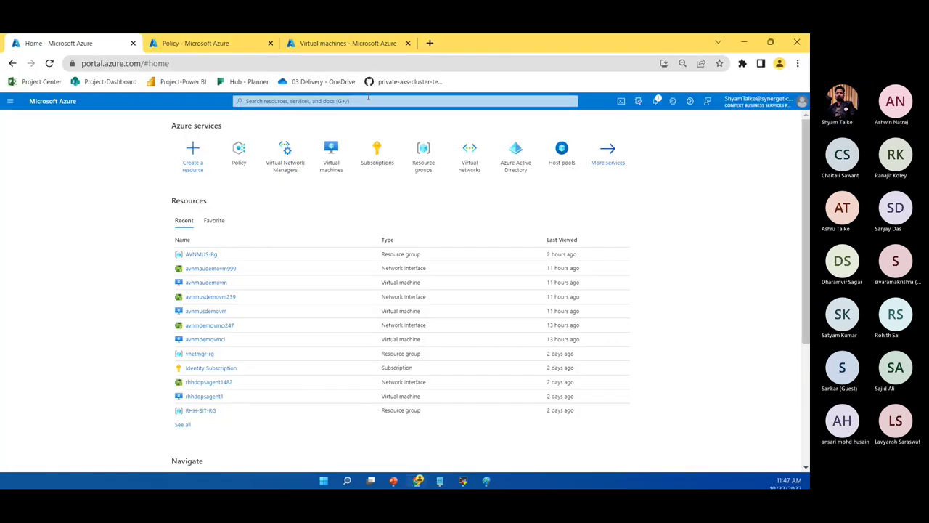
click(430, 43)
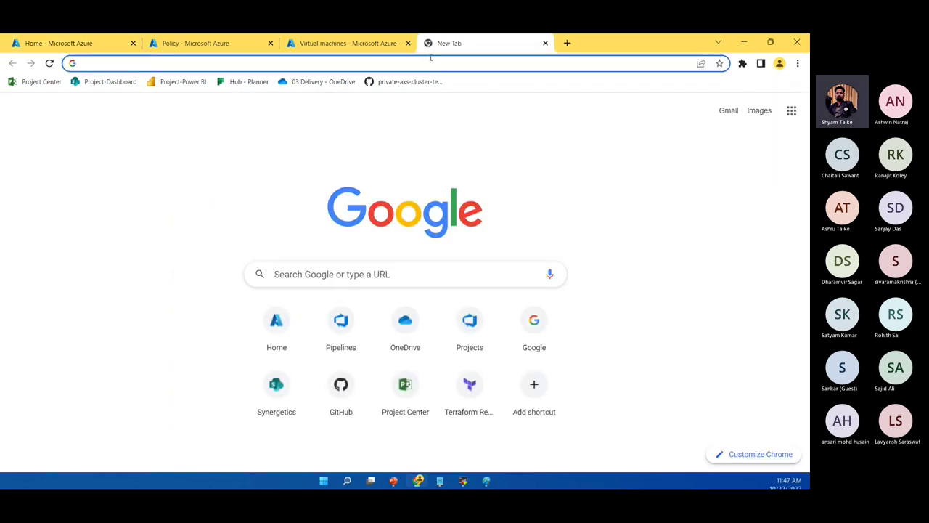
- Load shell.azure.com to start a Cloud Shell PowerShell session, then return to Notepad
text(shell.az)
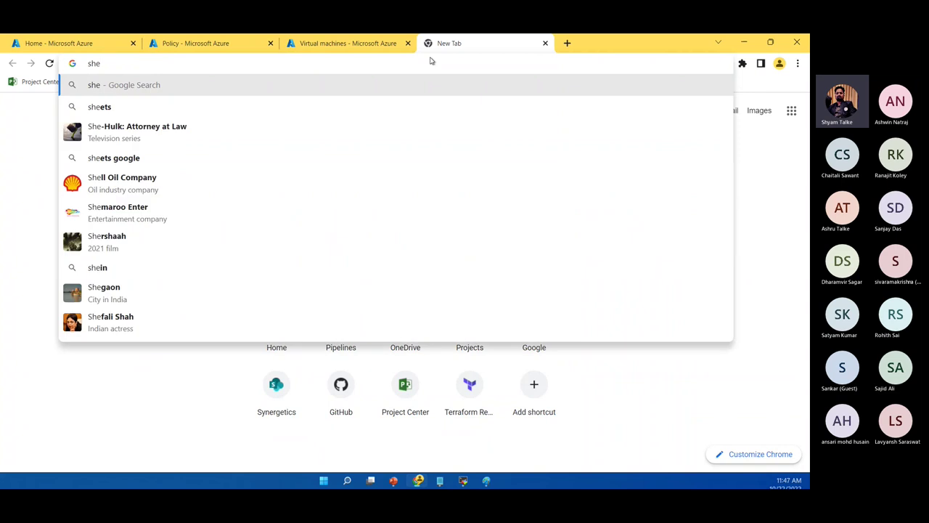
text(ure.com)
key(Return)
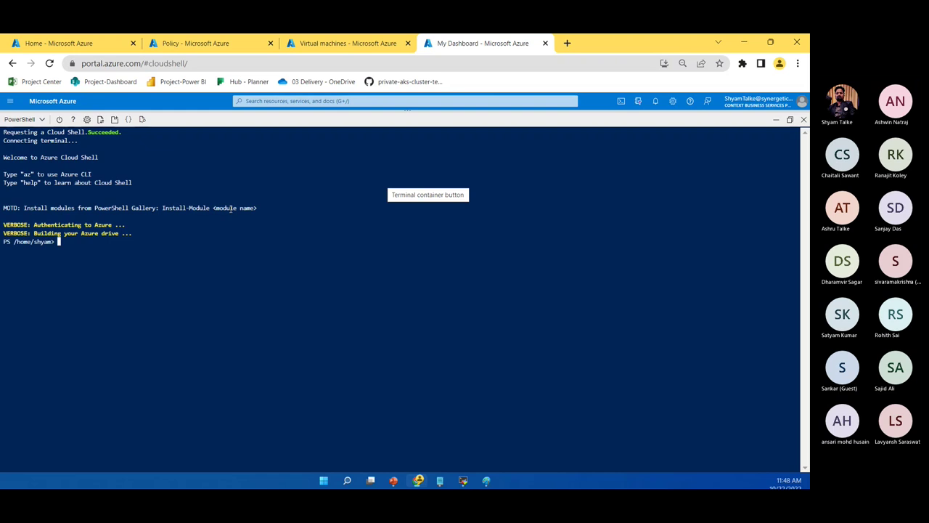
key(Return)
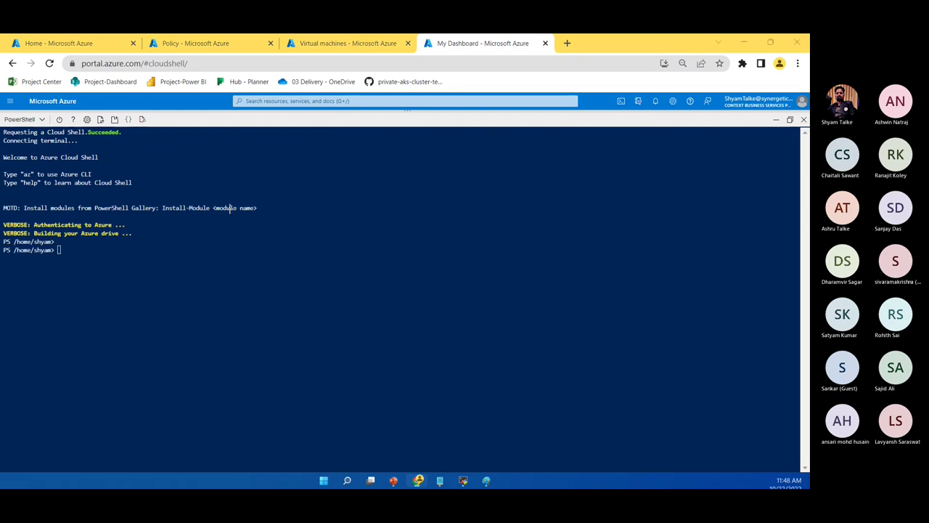
key(alt+Tab)
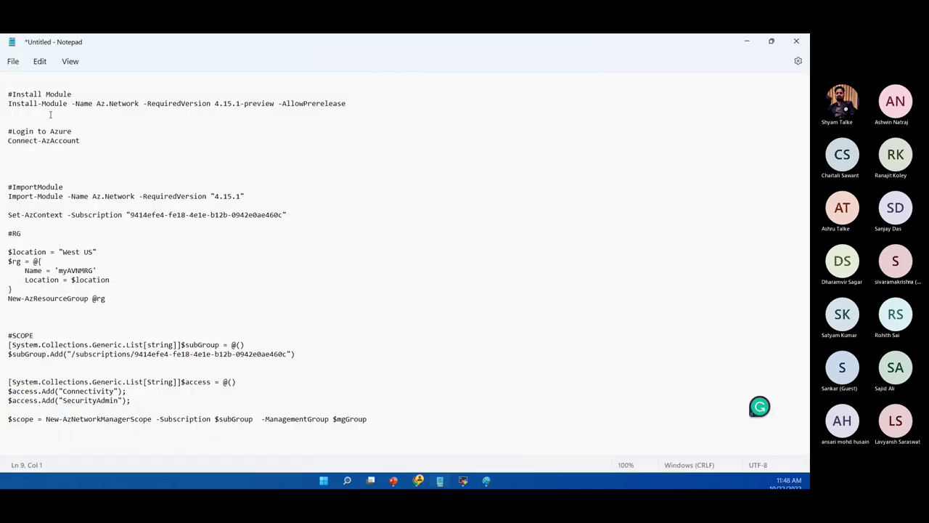
- Copy the Set-AzContext subscription line from the script and return to Cloud Shell
triple_click(4, 105)
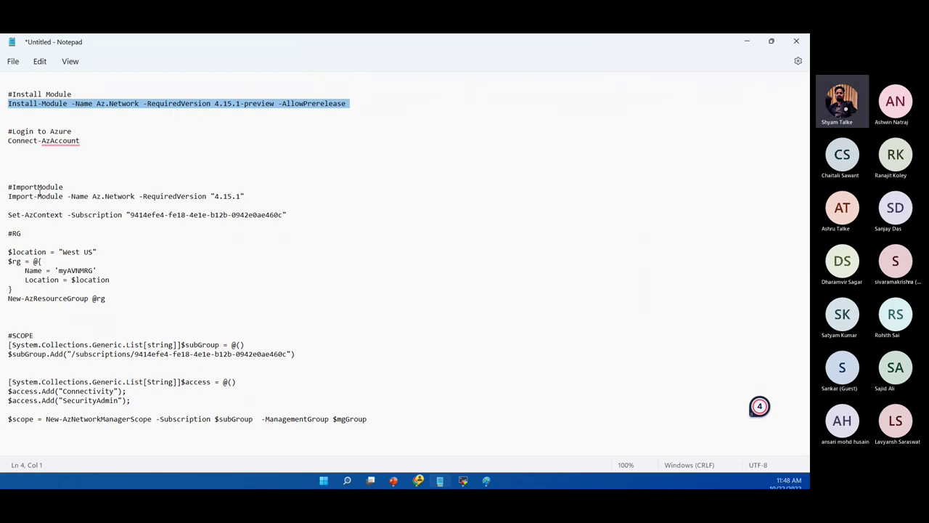
drag(21, 196, 238, 196)
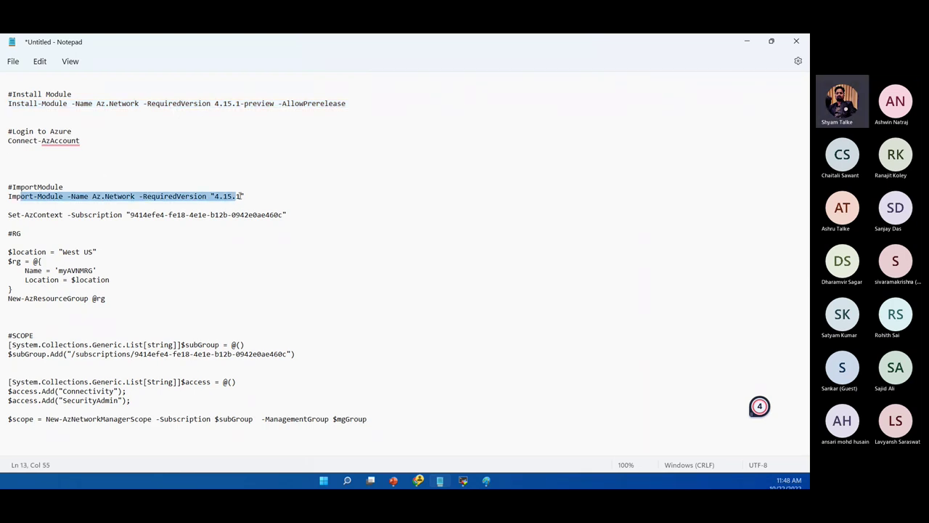
click(217, 233)
drag(84, 140, 3, 141)
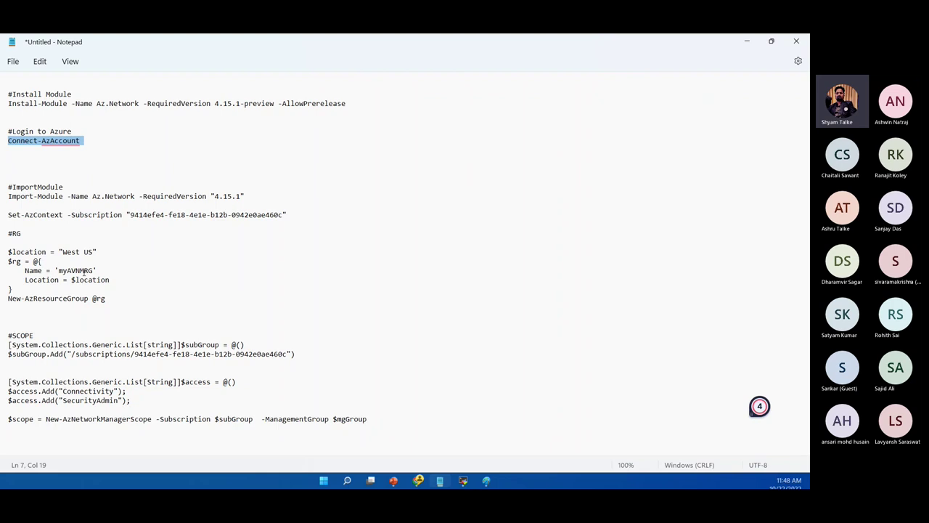
click(60, 225)
scroll(20, 182, down, 1)
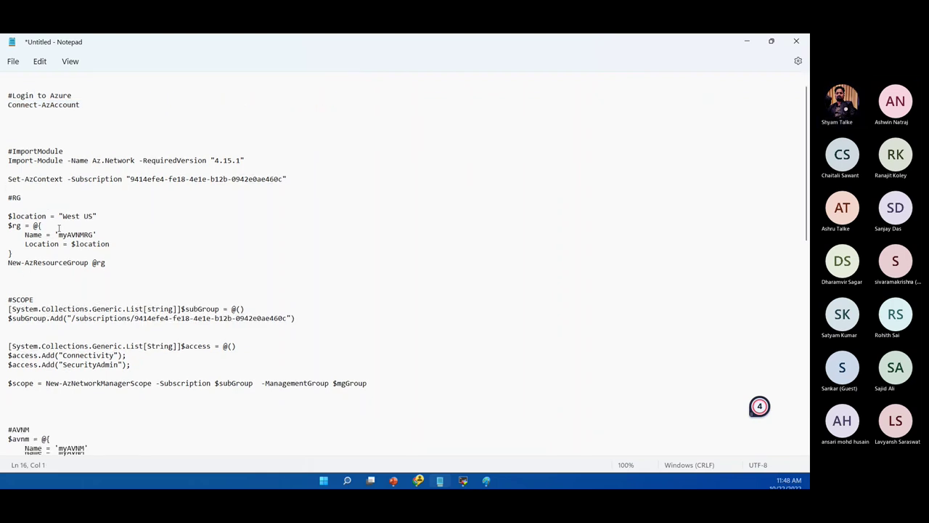
key(Up)
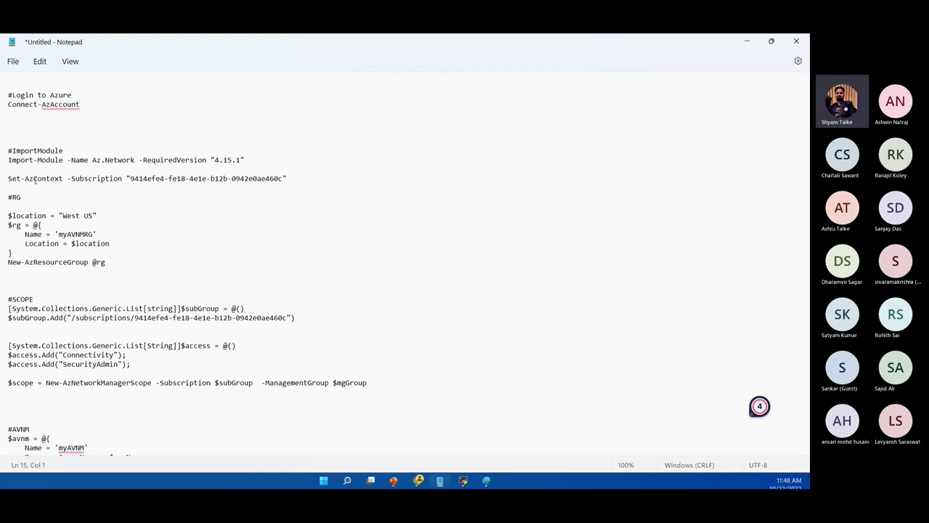
shift+click(294, 177)
key(super+c)
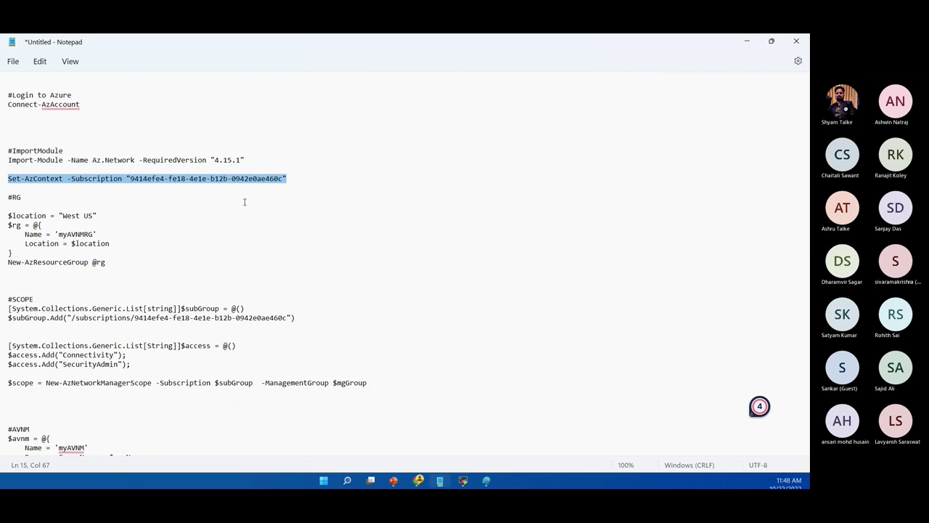
click(749, 42)
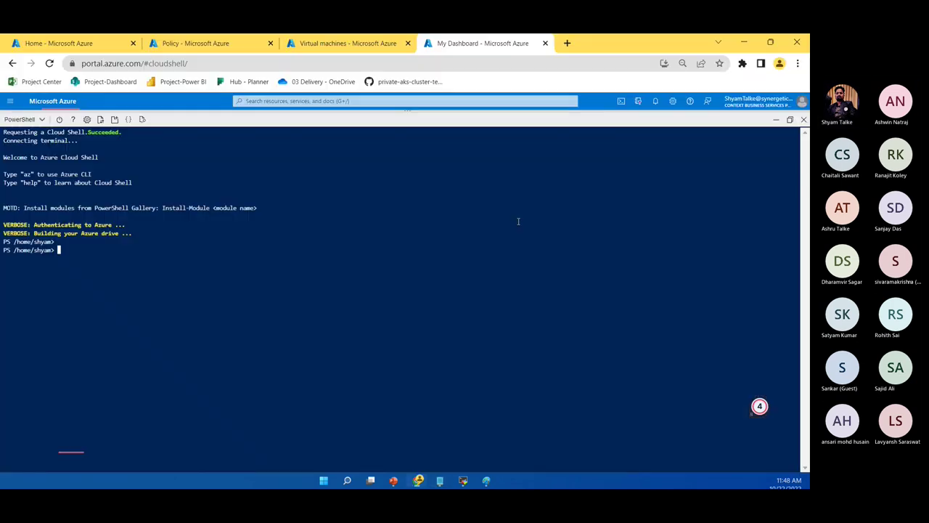
- Run Set-AzContext to point Cloud Shell at the Connectivity Subscription and check the output
right_click(355, 217)
click(400, 306)
key(Return)
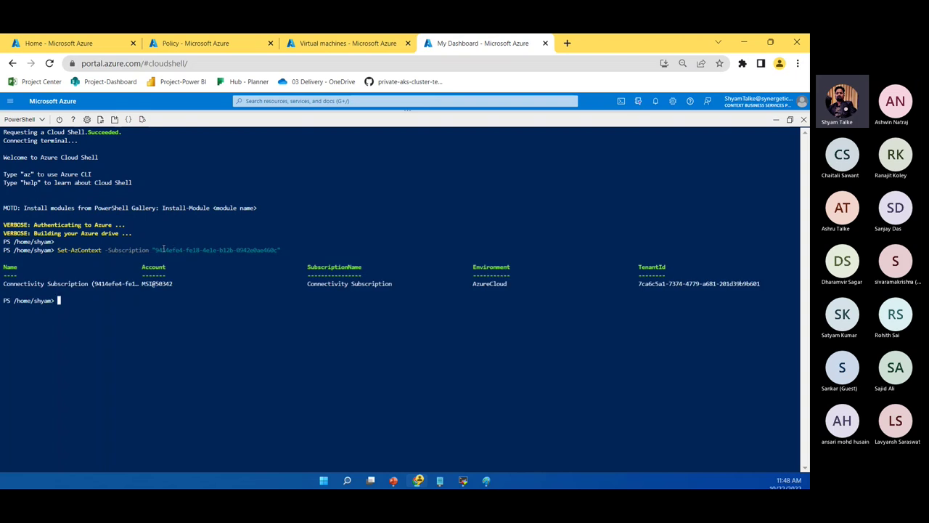
drag(154, 248, 278, 249)
right_click(276, 250)
click(291, 307)
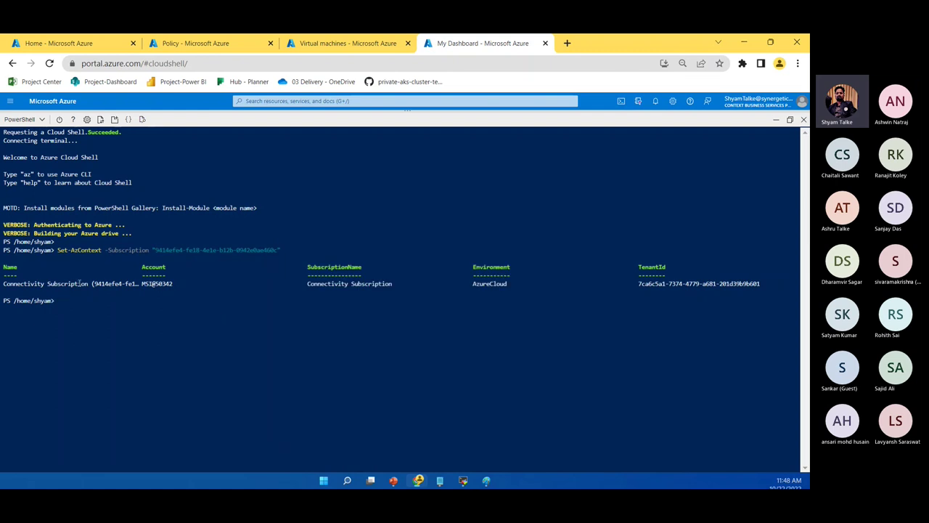
drag(89, 285, 253, 288)
click(254, 289)
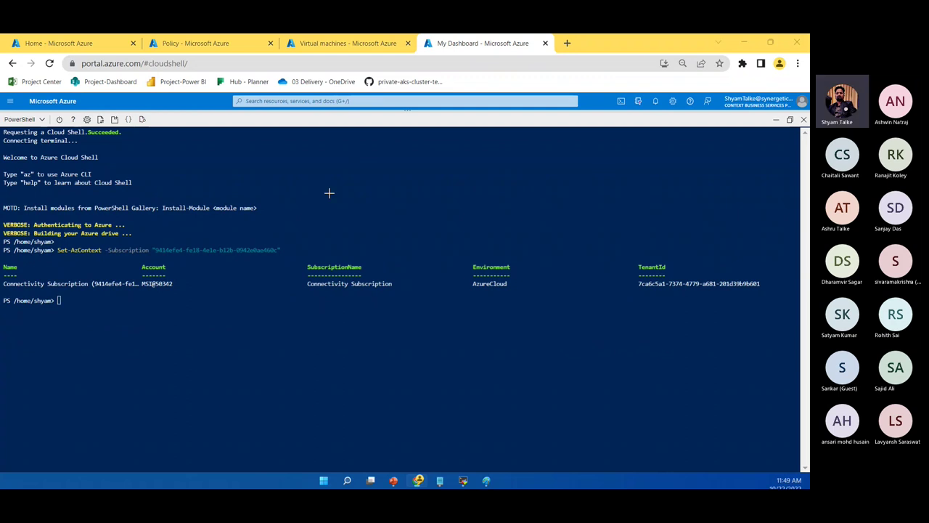
- Bring the Notepad script back and select its #RG resource-group block
key(alt+Tab)
scroll(290, 254, down, 1)
drag(97, 188, 145, 239)
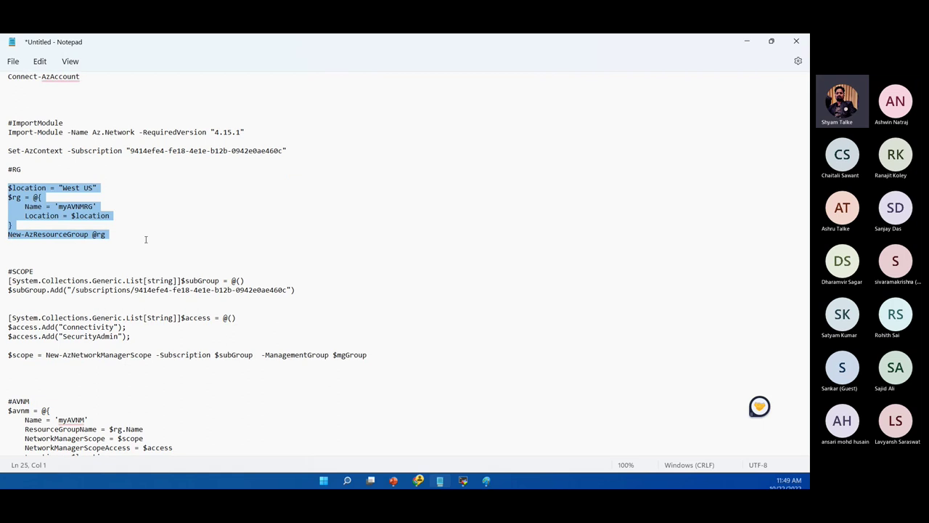
- Paste and run the #RG block in Cloud Shell, creating resource group myAVNMRG in westus
key(alt+Tab)
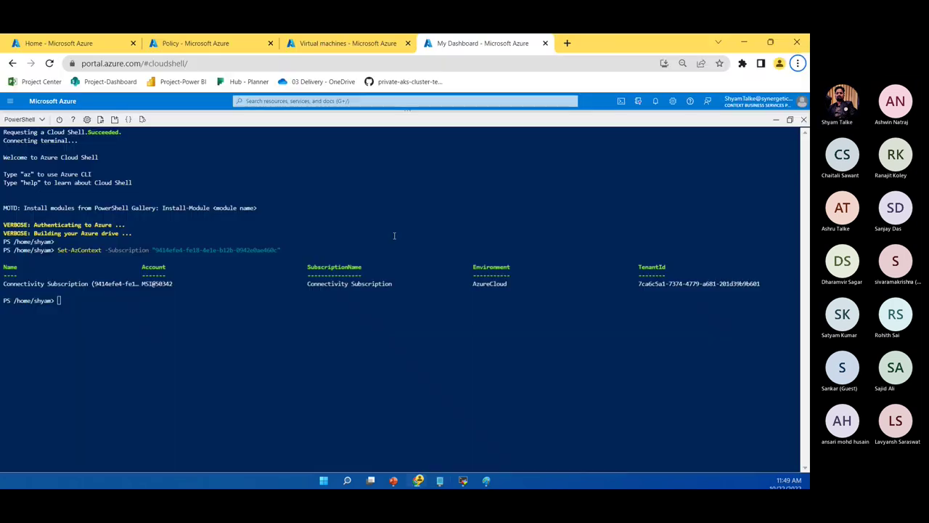
right_click(396, 238)
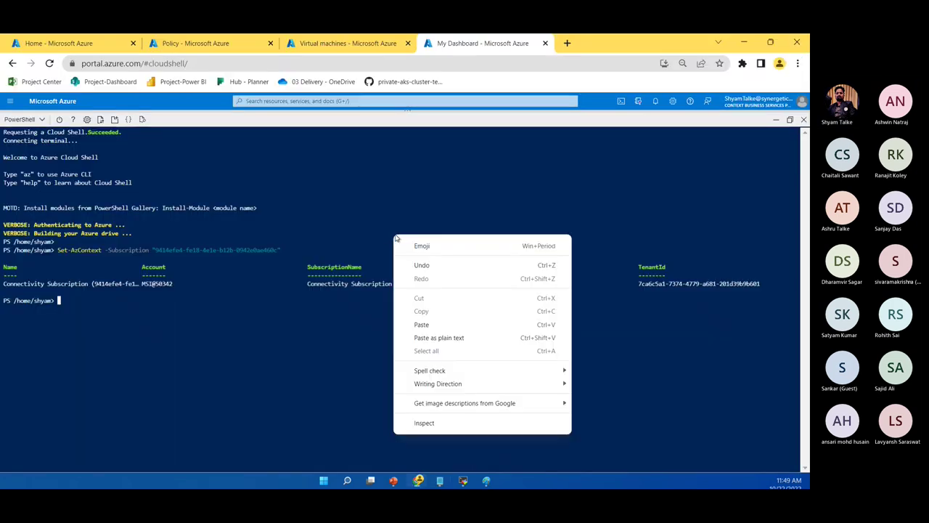
click(433, 325)
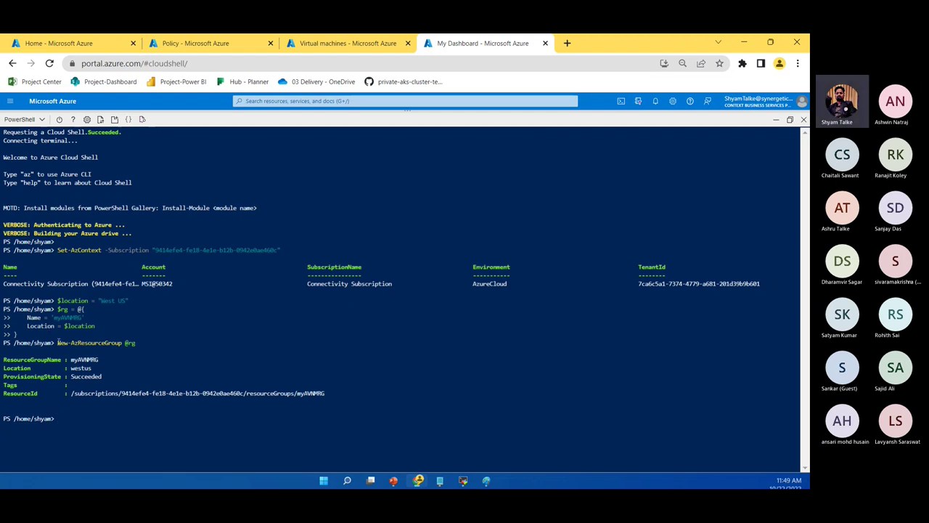
drag(59, 342, 140, 342)
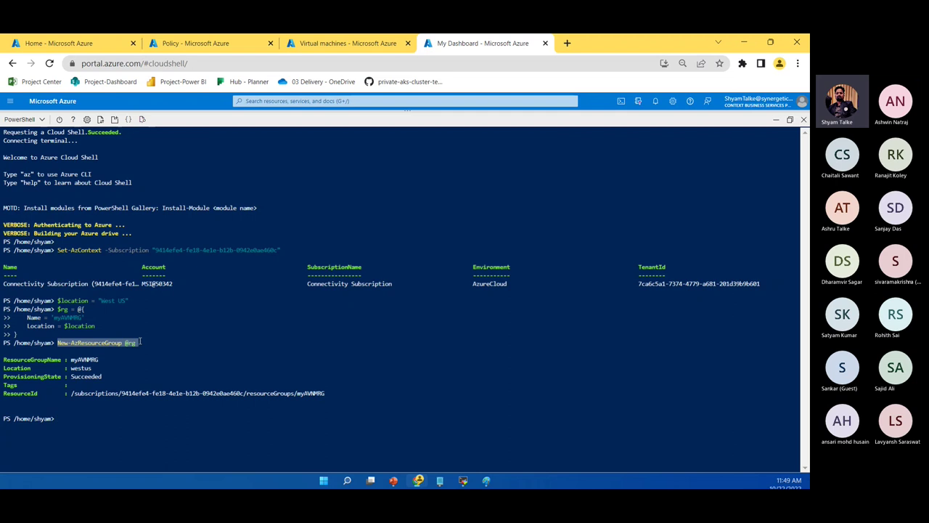
click(240, 345)
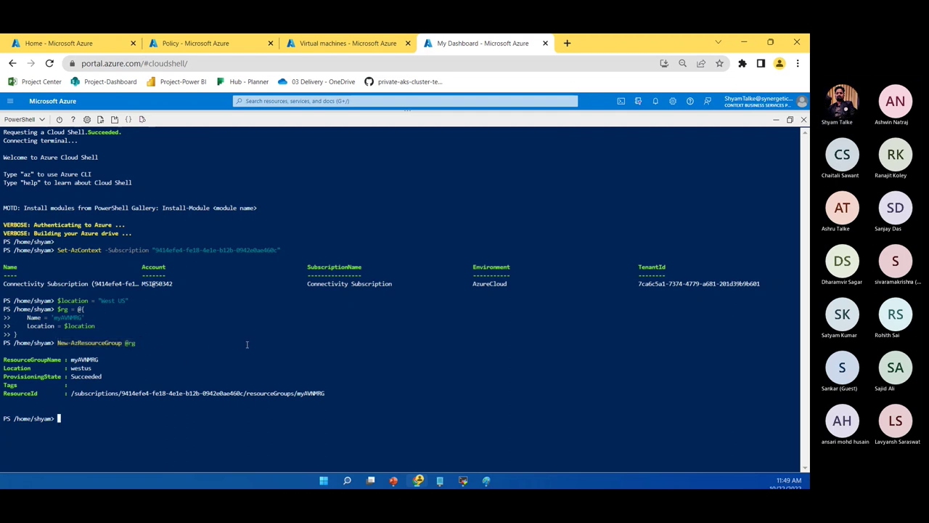
drag(71, 355, 97, 359)
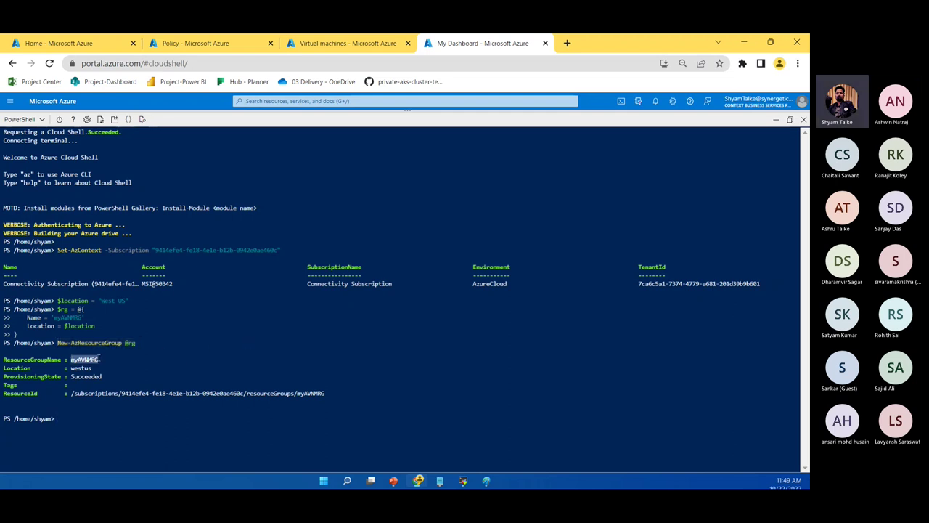
click(236, 281)
key(ctrl+shift+Tab)
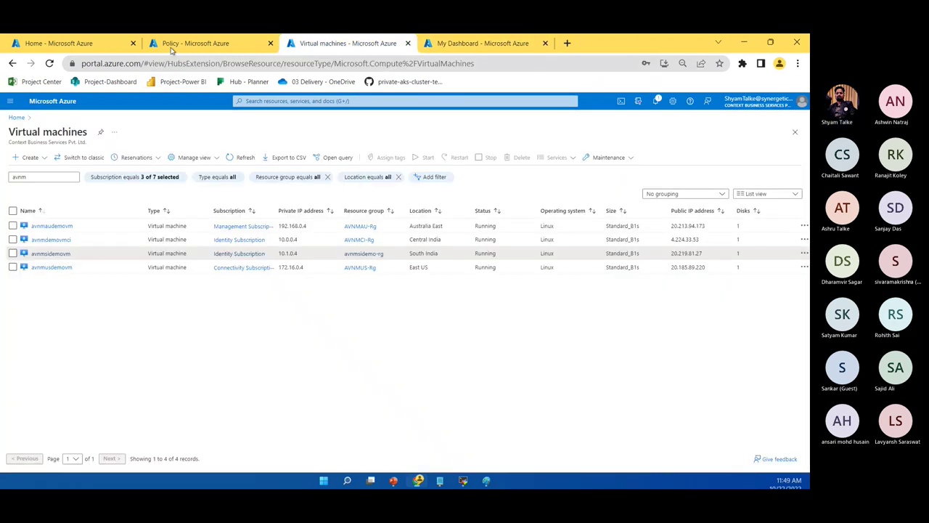
- Filter Resource groups for myAVNMRG and open its empty West US overview
click(172, 45)
click(16, 118)
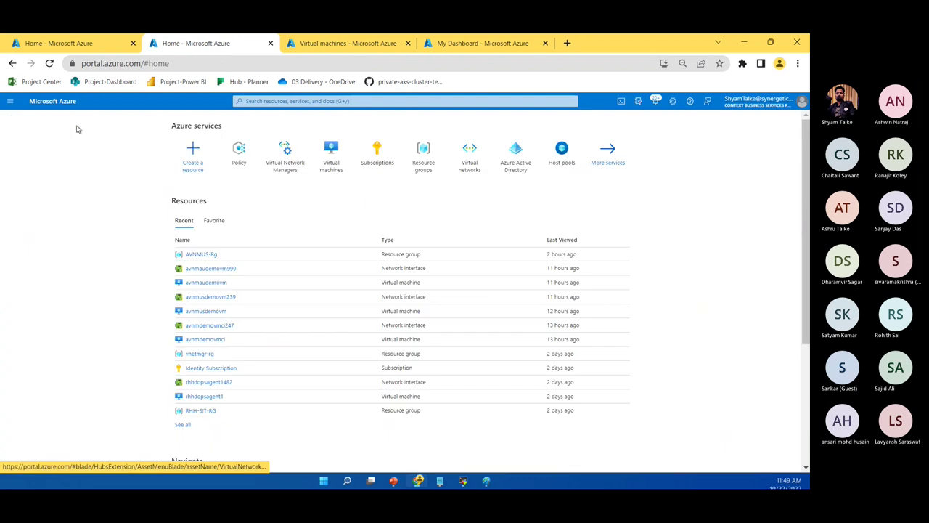
click(423, 168)
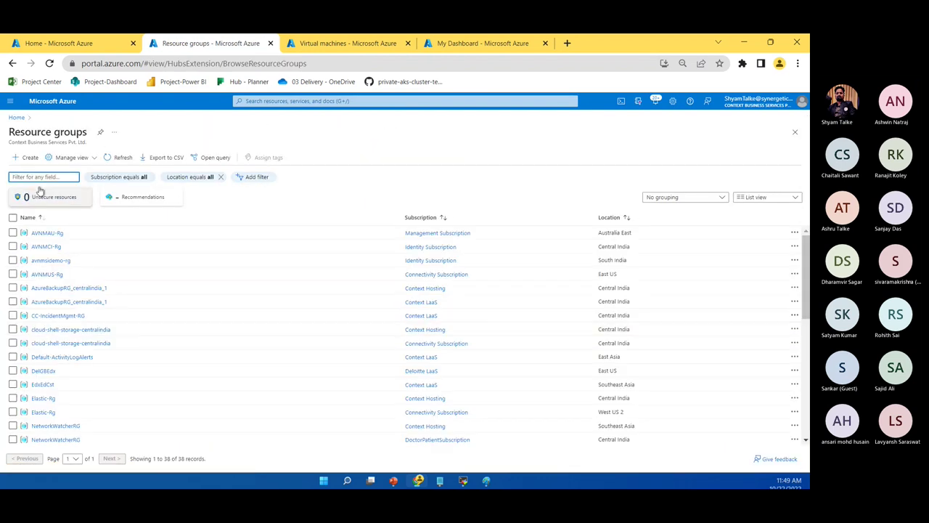
key(ctrl+v)
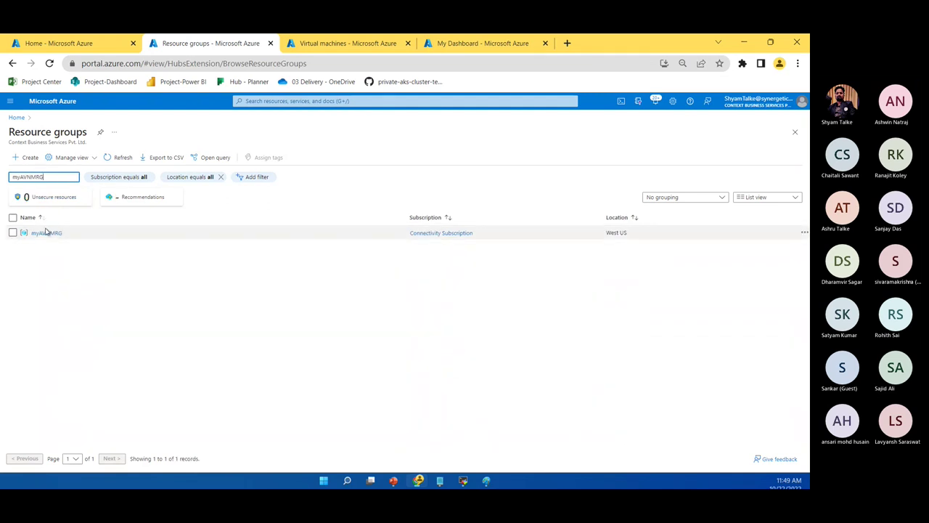
click(46, 232)
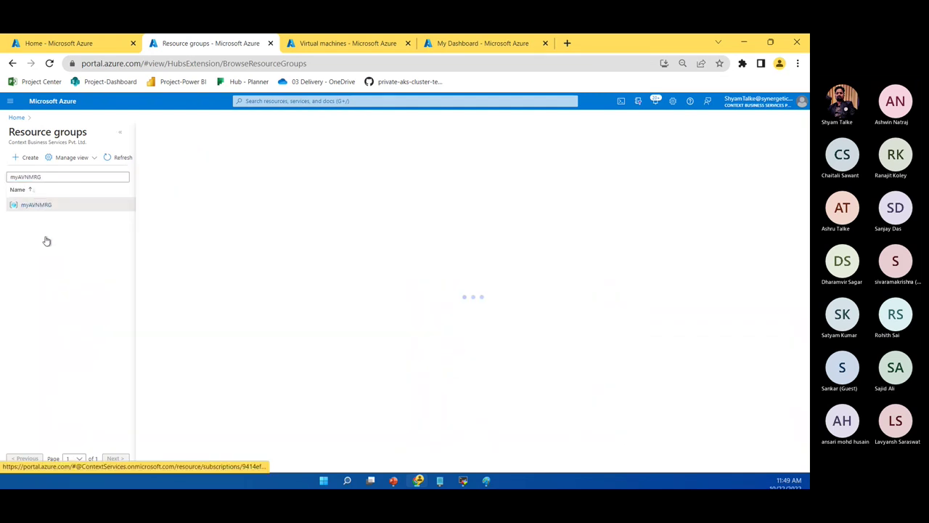
click(120, 133)
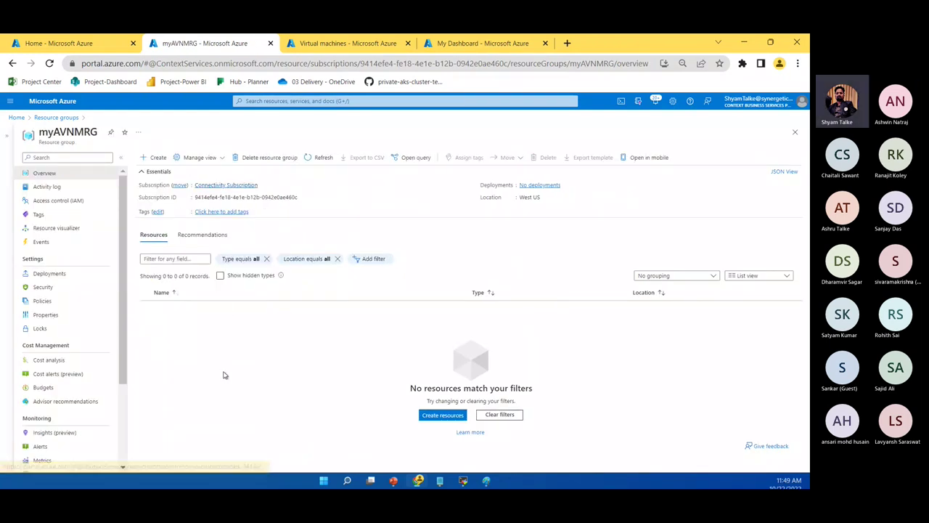
click(357, 45)
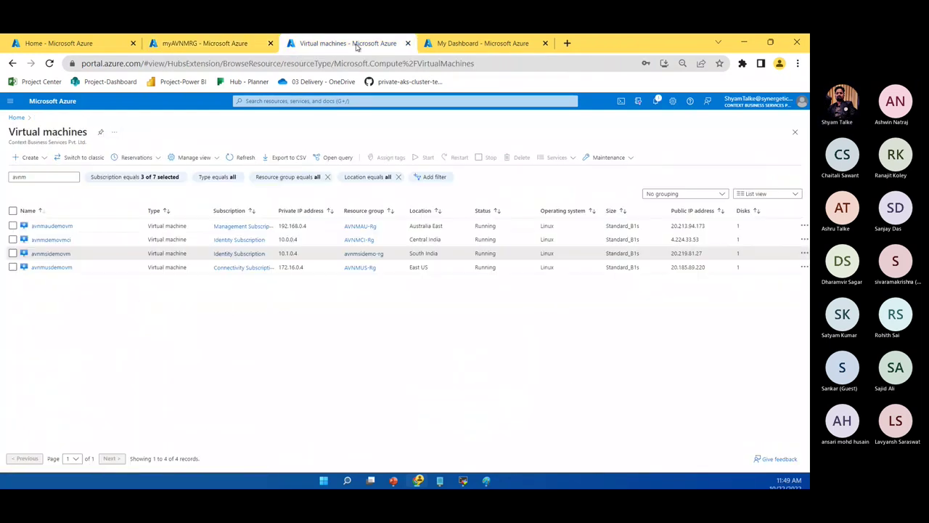
click(444, 43)
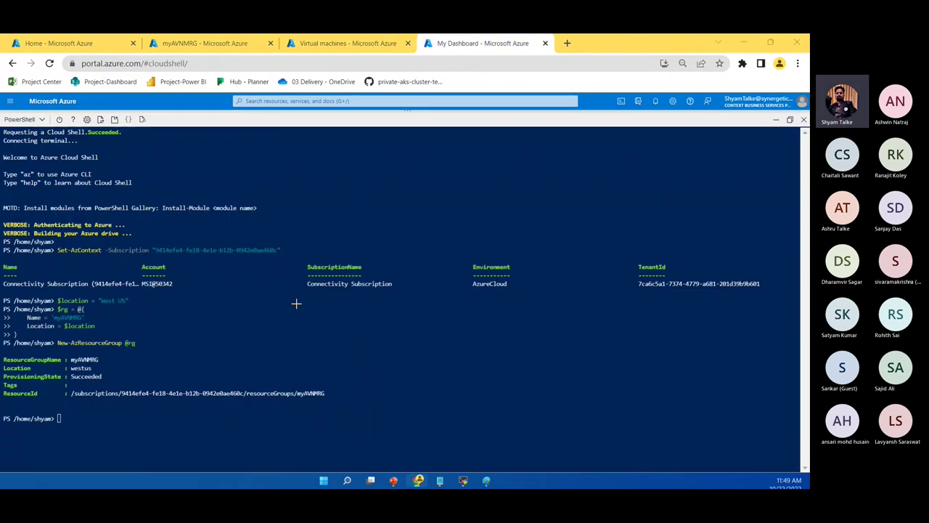
- Copy the two #SCOPE subscription lines from Notepad and run them in Cloud Shell
key(alt+Tab)
scroll(12, 191, down, 3)
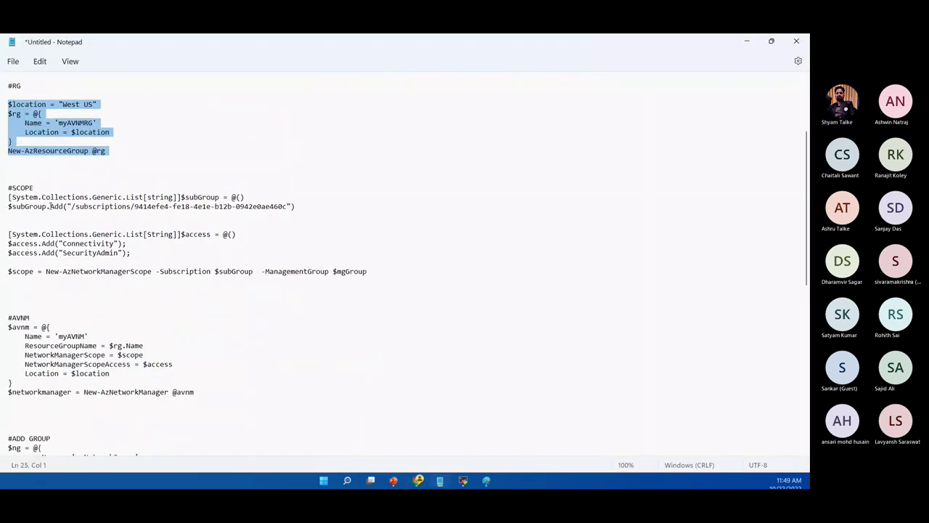
drag(9, 197, 302, 202)
scroll(253, 228, up, 2)
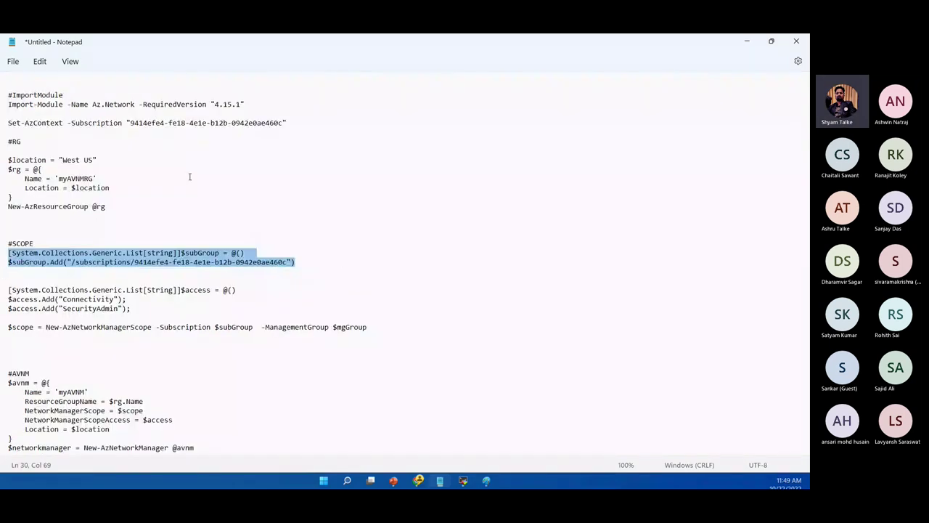
right_click(107, 255)
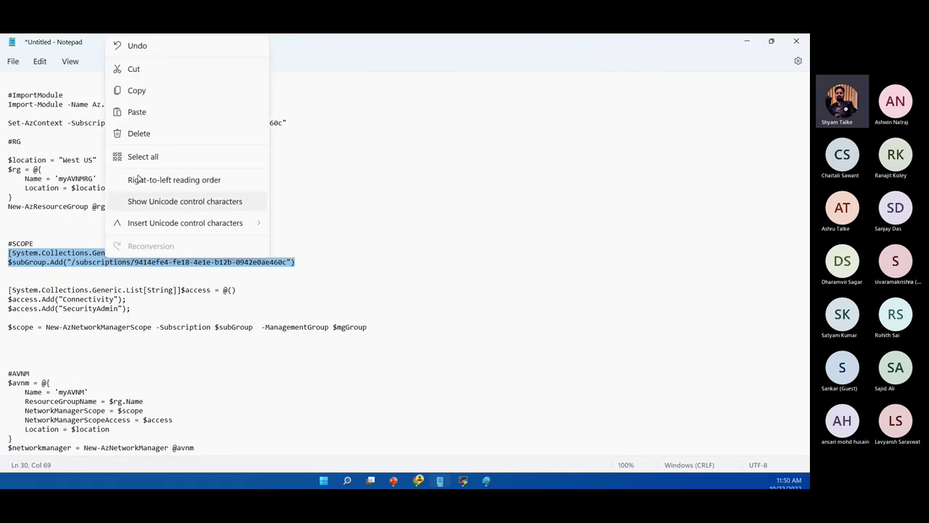
click(145, 90)
key(alt+Tab)
right_click(250, 353)
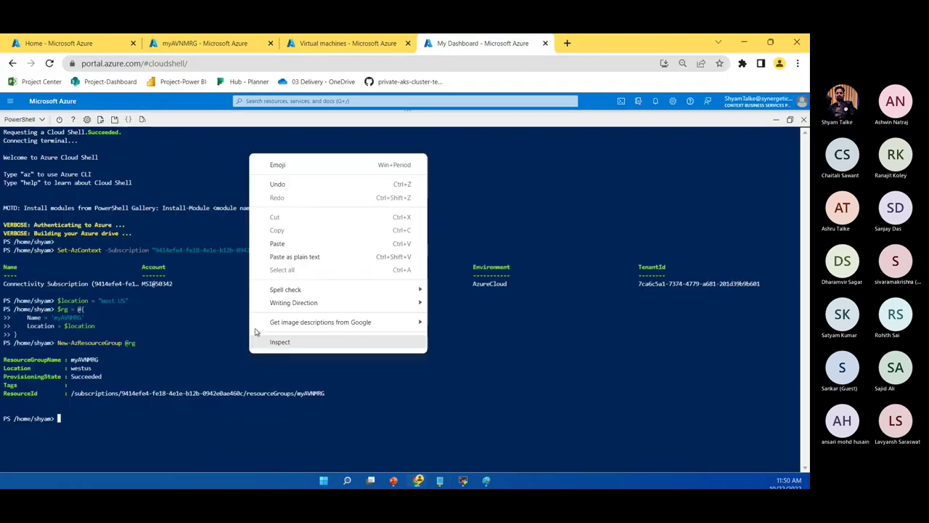
click(278, 244)
key(Return)
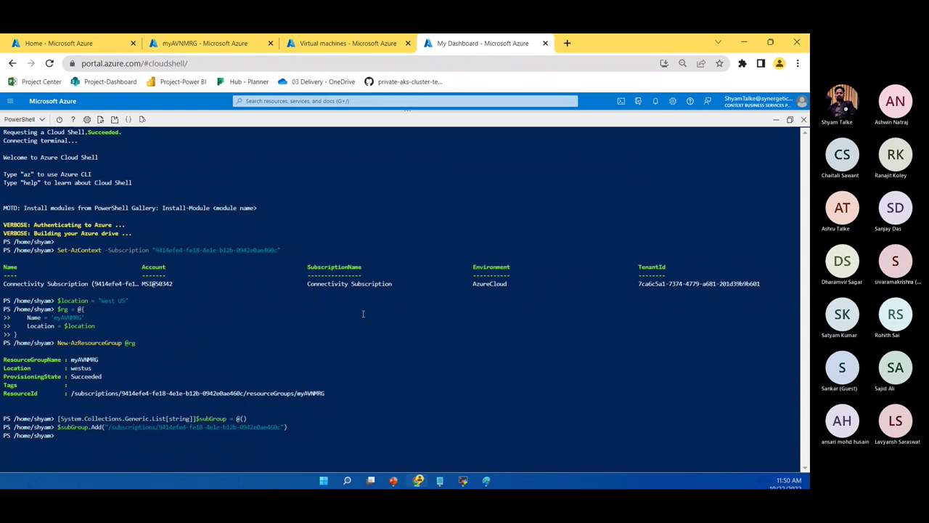
- Copy the three $access lines (Connectivity, SecurityAdmin) and run them in Cloud Shell
key(alt+Tab)
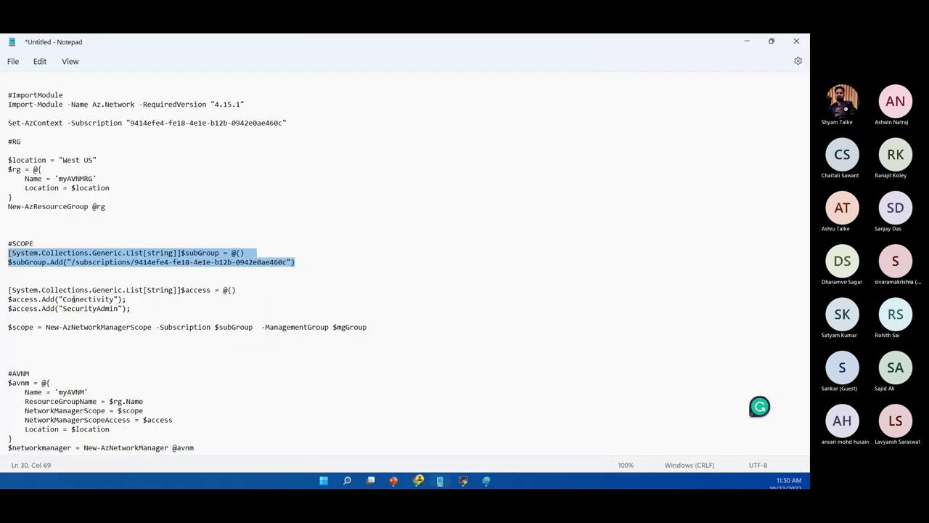
drag(5, 290, 5, 312)
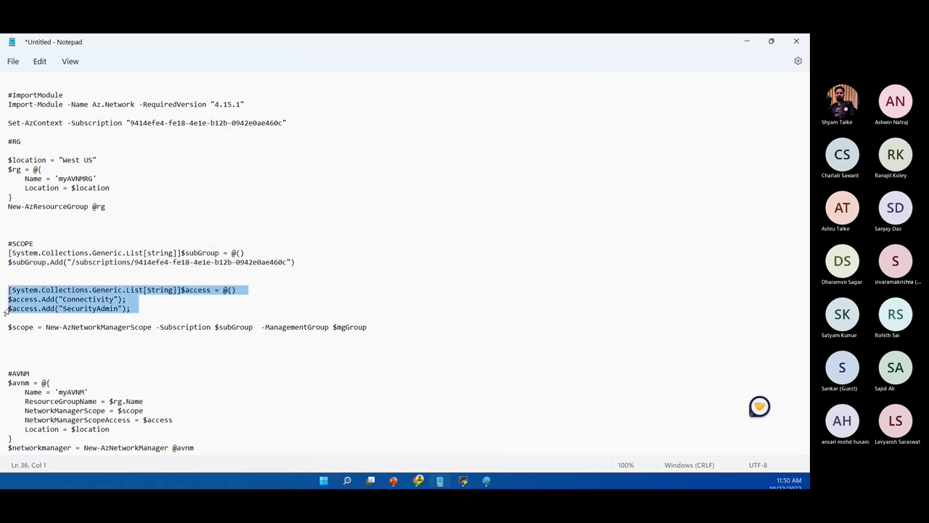
right_click(83, 307)
click(114, 147)
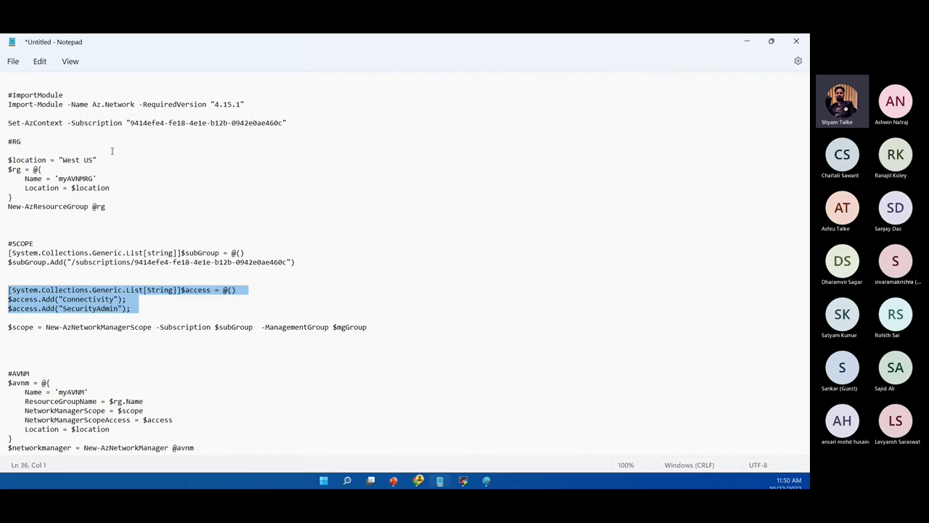
key(alt+Tab)
right_click(345, 363)
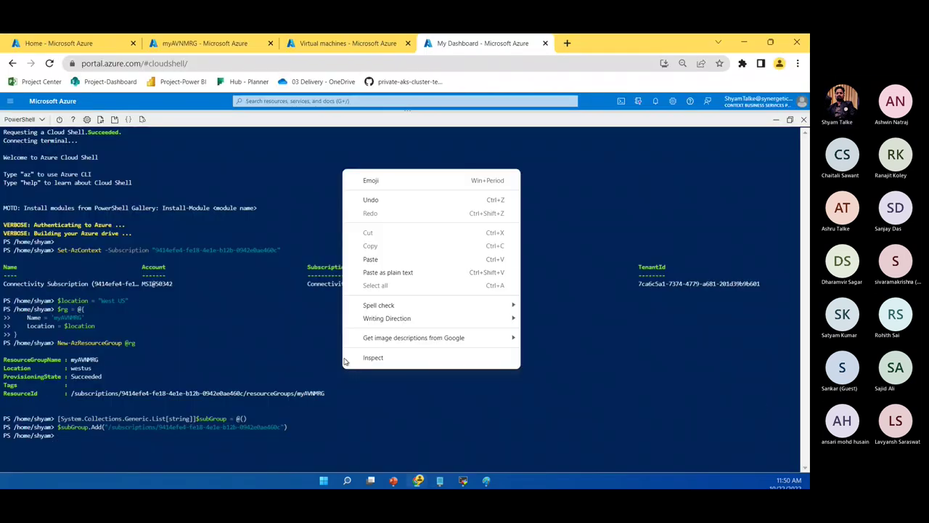
click(369, 260)
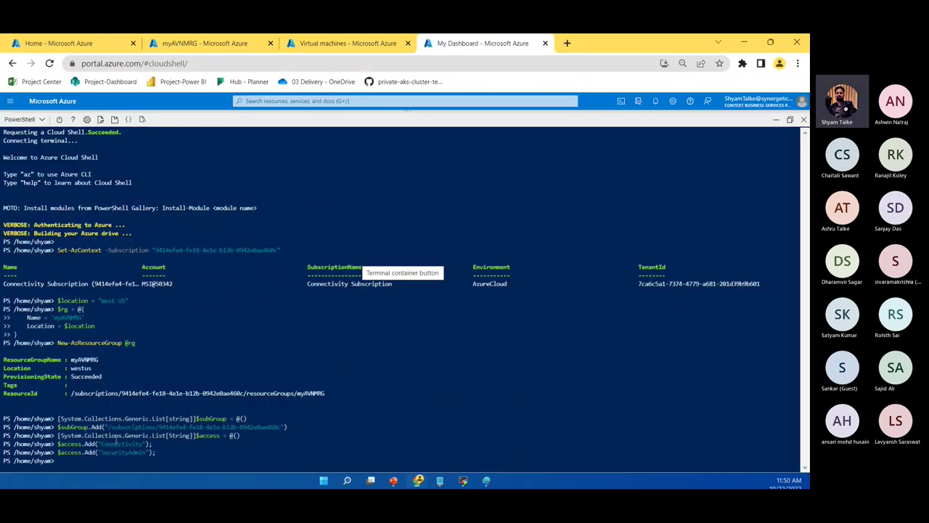
drag(3, 444, 158, 451)
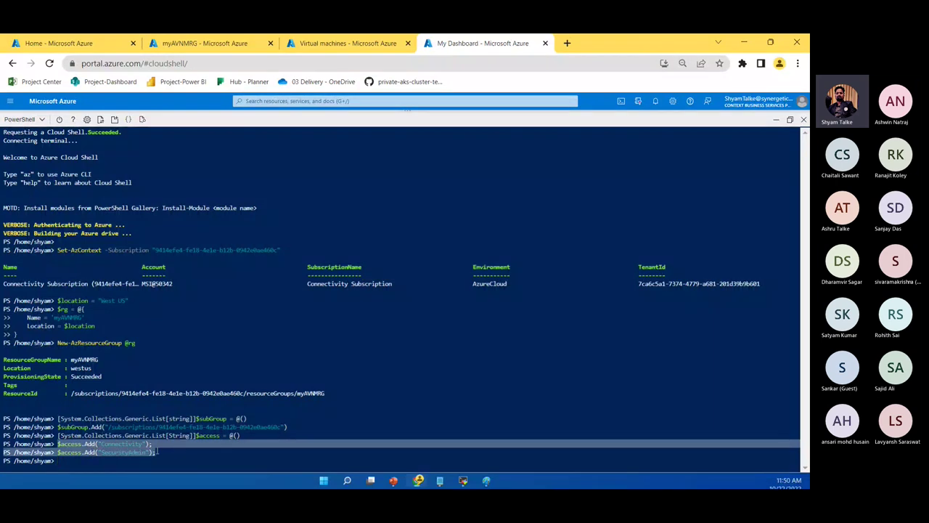
- Copy the $scope = New-AzNetworkManagerScope line and run it in Cloud Shell
key(alt+Tab)
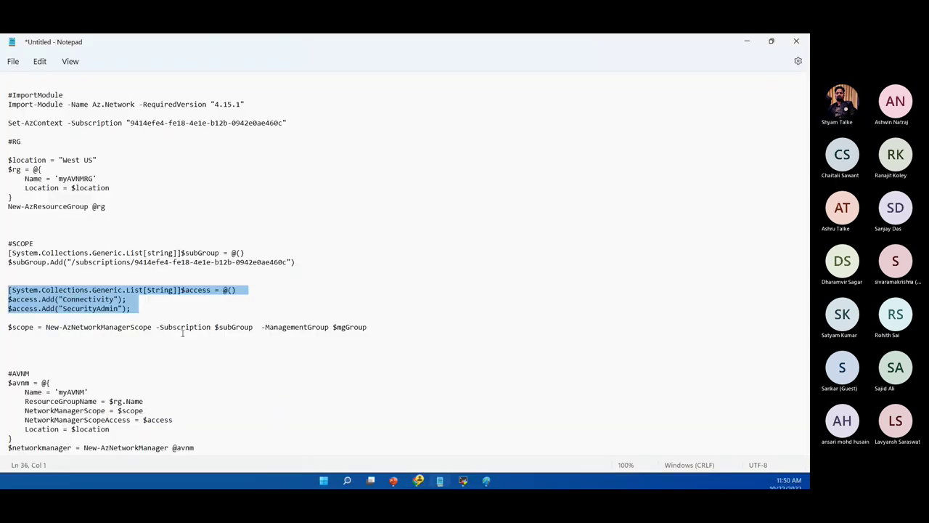
click(8, 336)
click(7, 328)
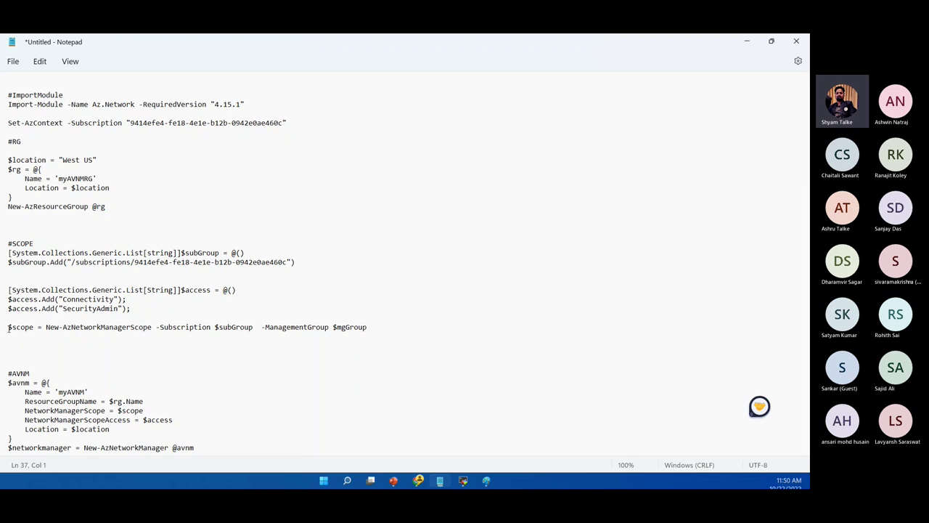
shift+click(254, 328)
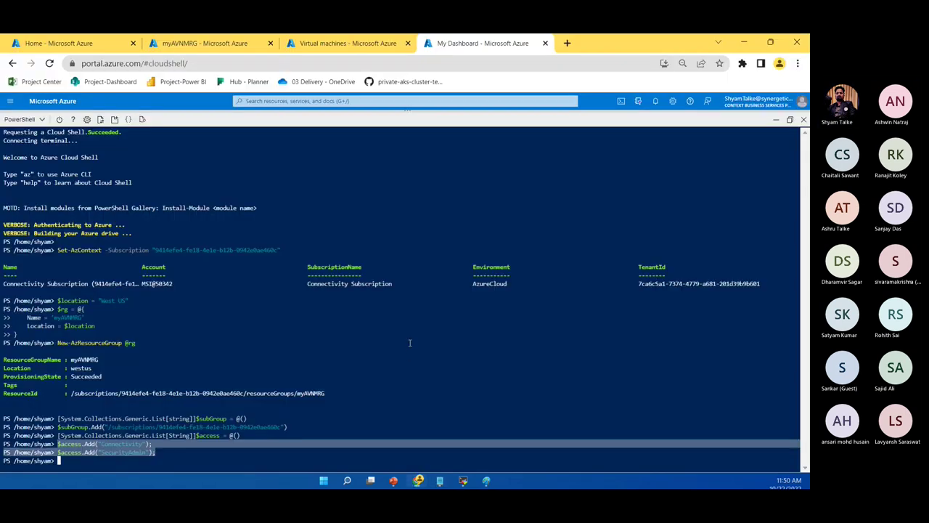
key(alt+Tab)
right_click(404, 363)
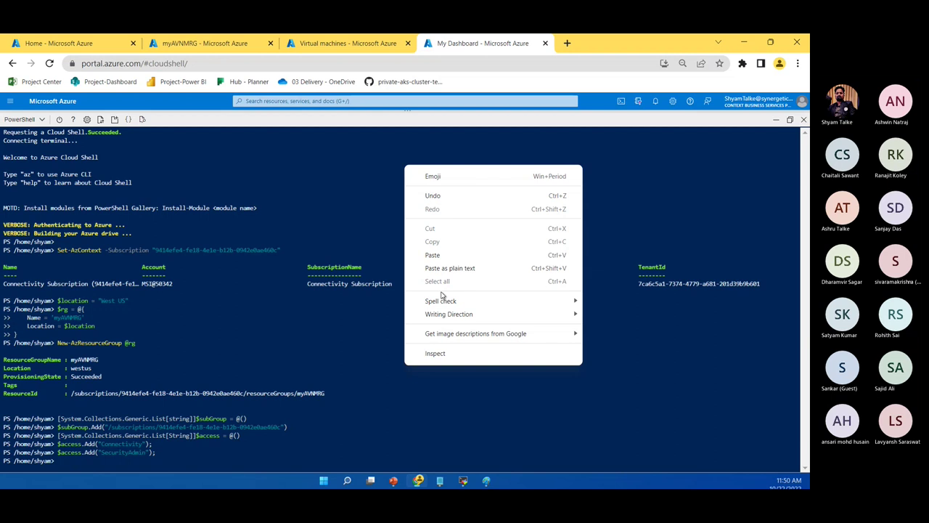
click(444, 256)
key(Return)
- Copy the myAVNM $avnm network manager block from Notepad and paste it into Cloud Shell
key(alt+Tab)
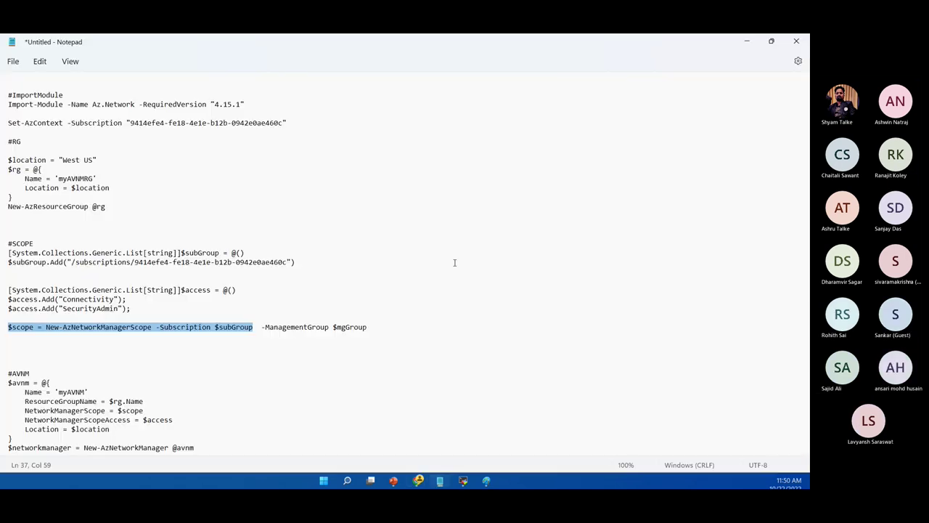
scroll(347, 272, down, 4)
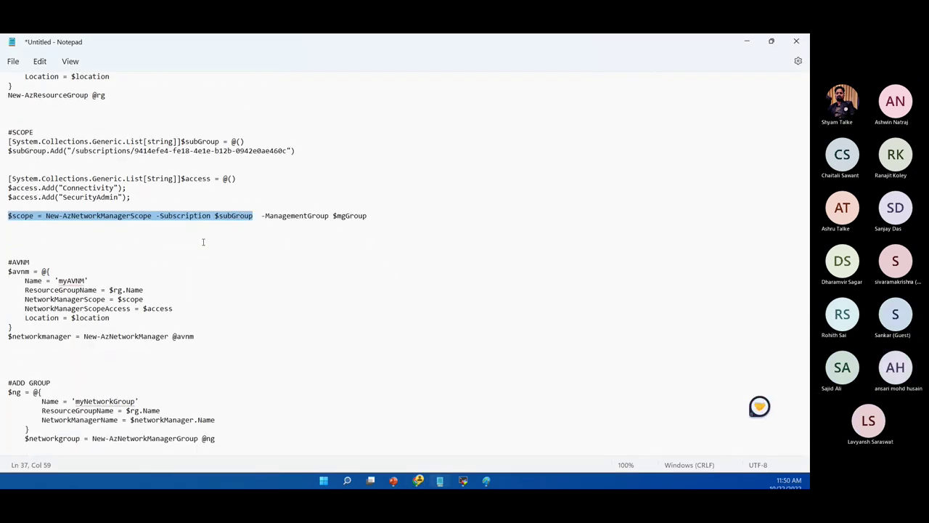
scroll(105, 256, down, 1)
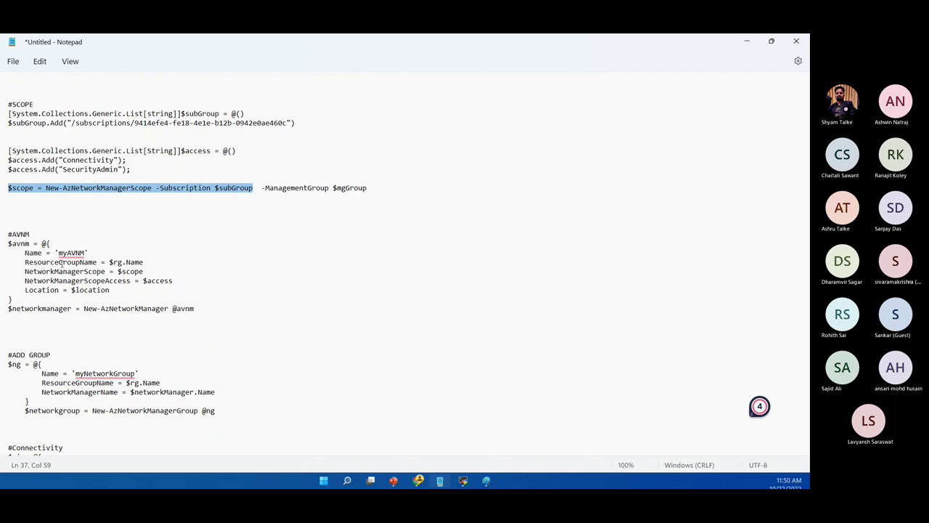
click(76, 224)
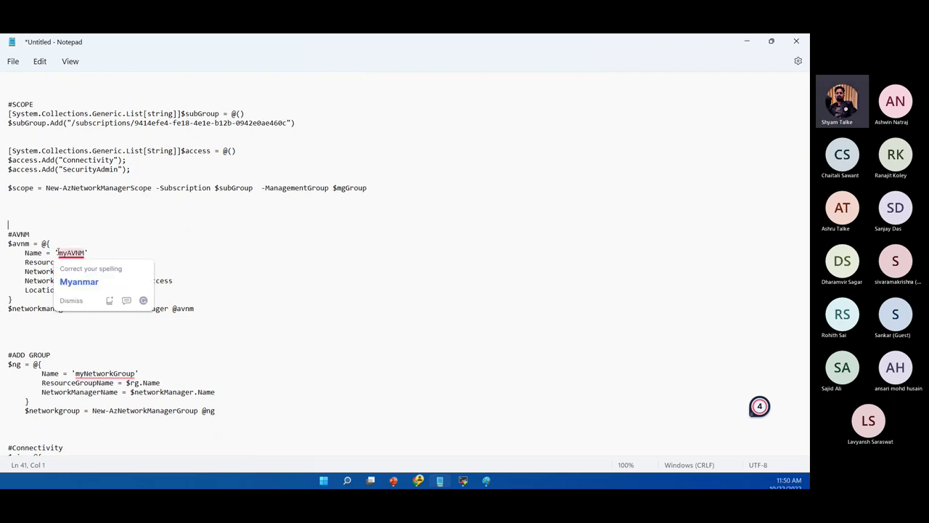
click(99, 251)
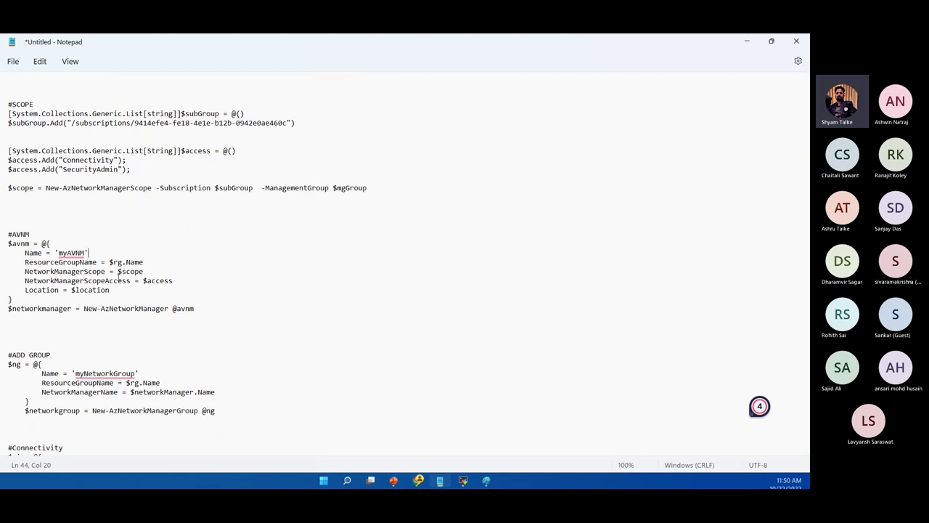
drag(190, 122, 258, 123)
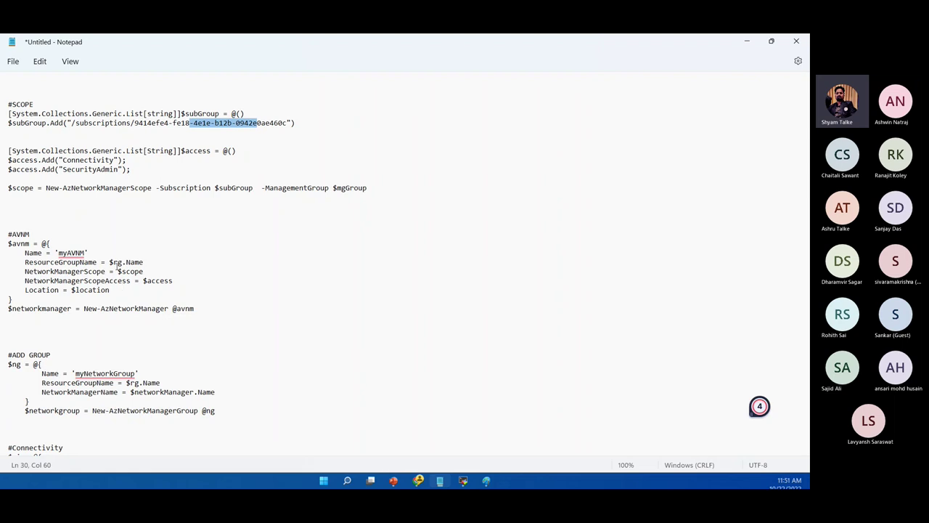
drag(16, 160, 106, 169)
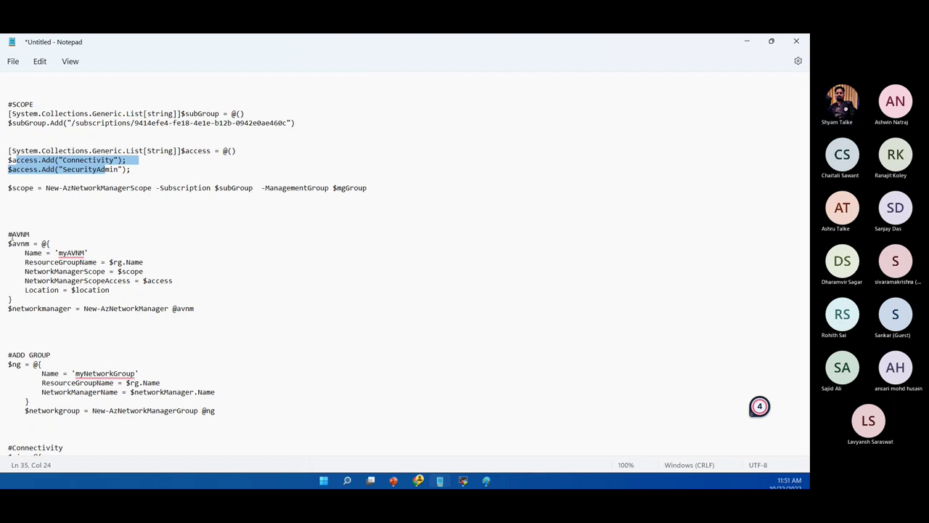
drag(9, 245, 10, 310)
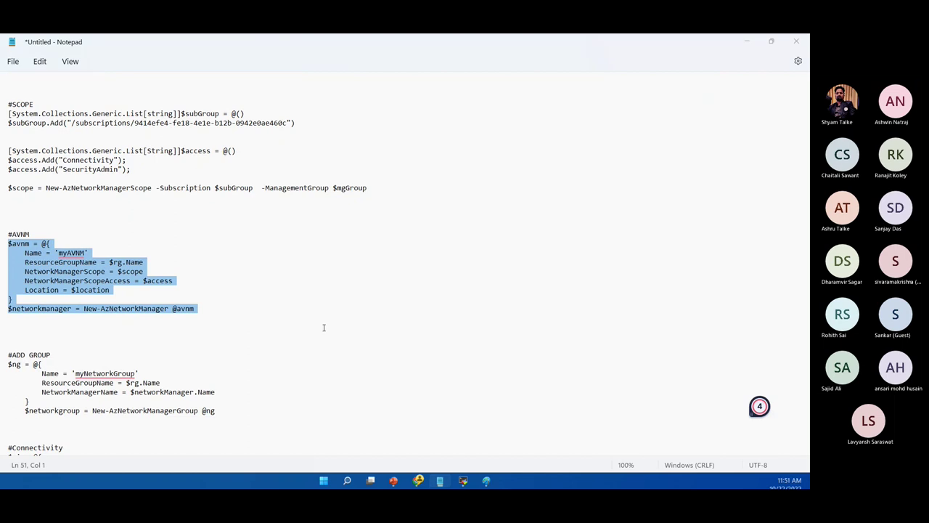
key(alt+Tab)
right_click(400, 354)
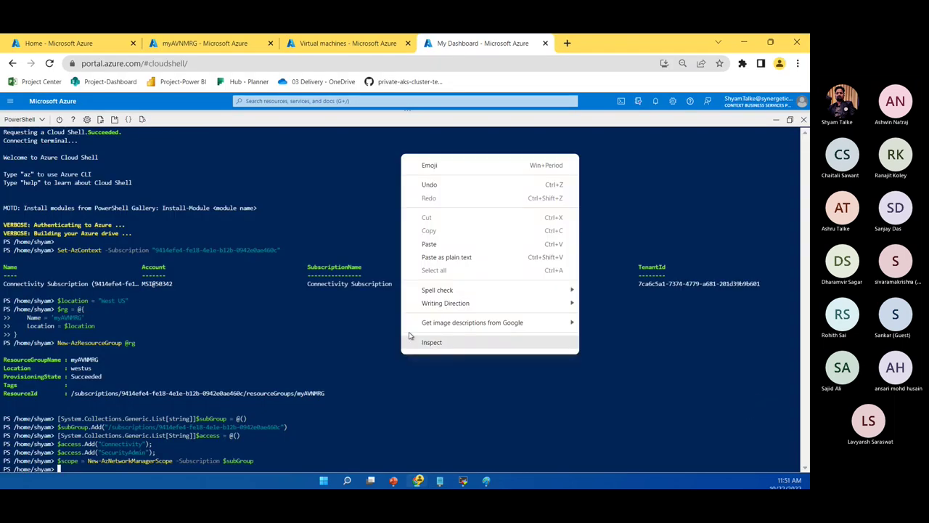
click(429, 245)
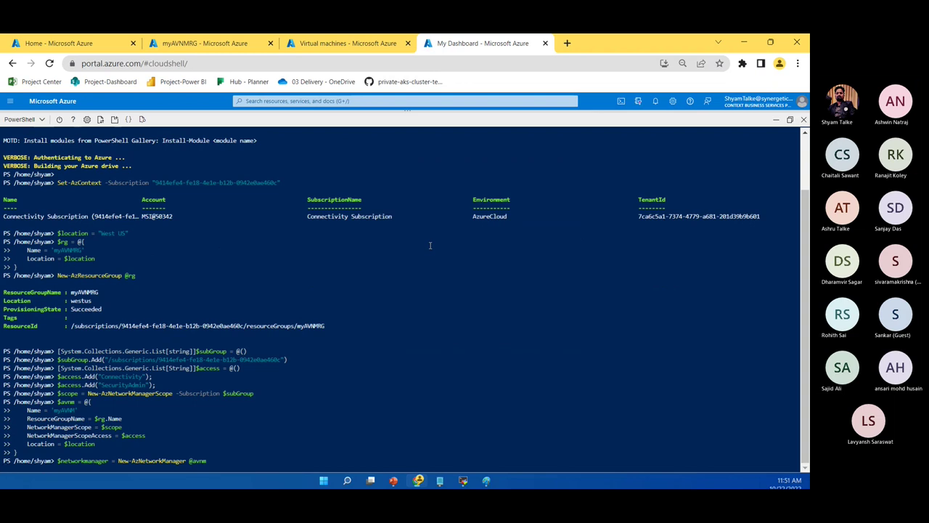
key(Return)
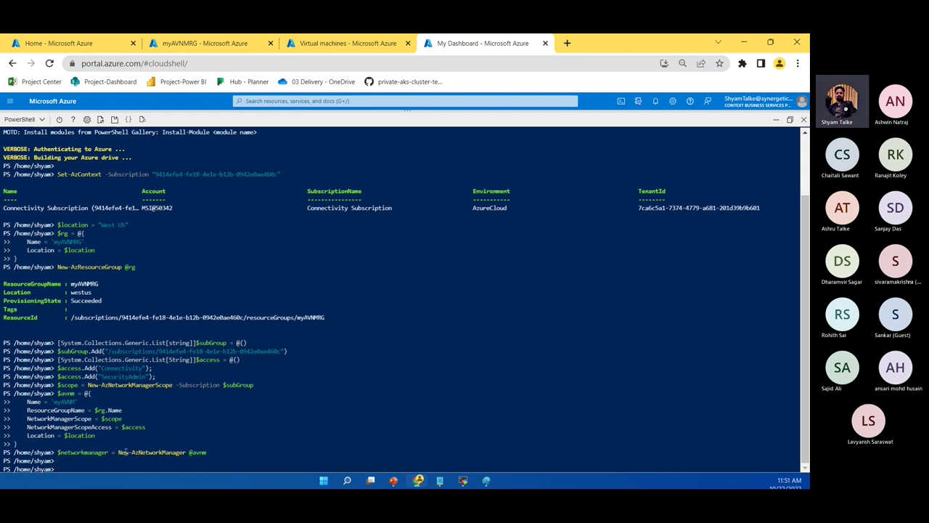
drag(118, 451, 181, 452)
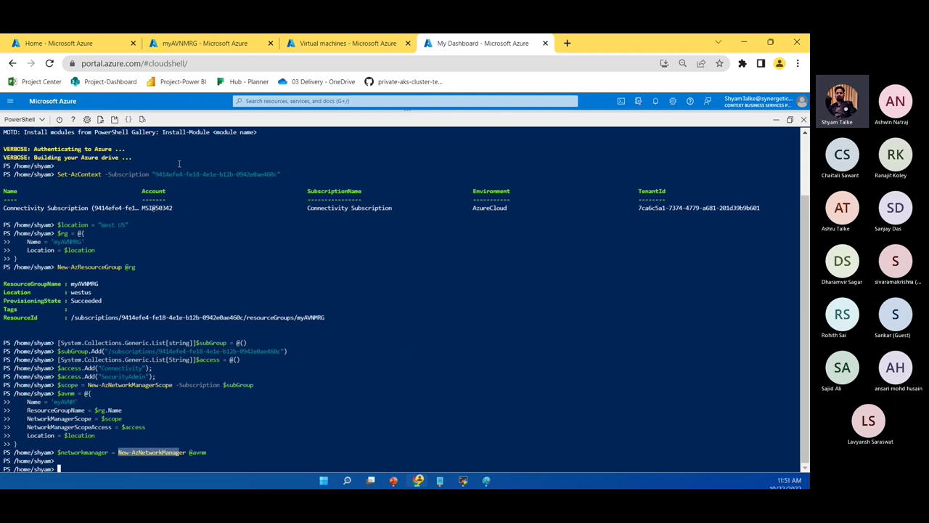
click(172, 45)
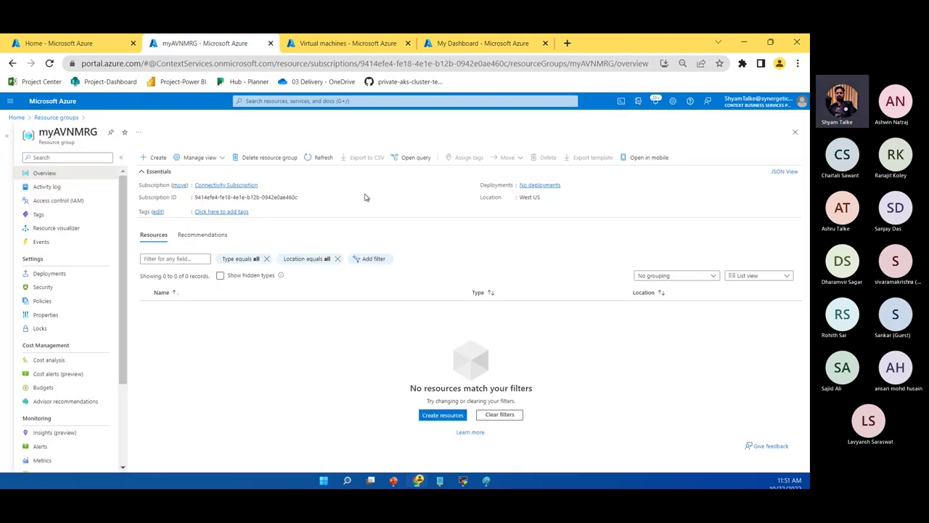
click(324, 157)
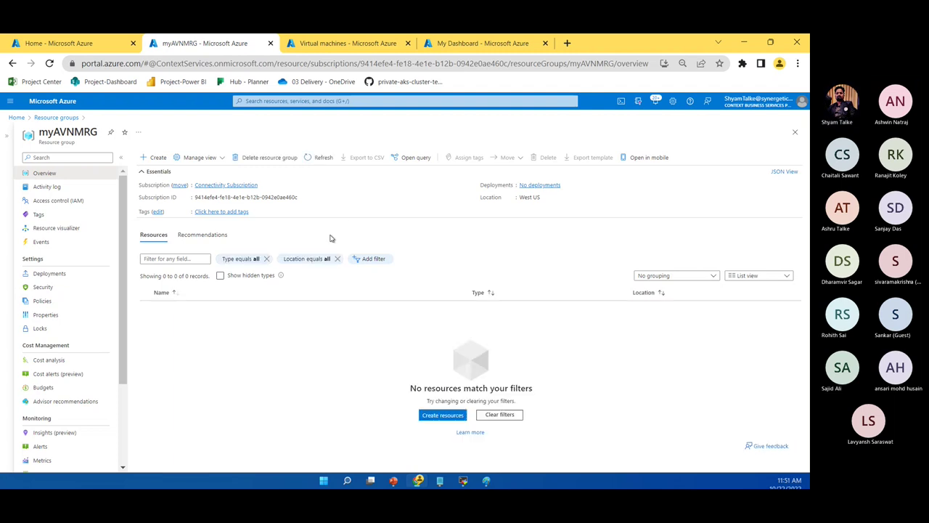
click(322, 158)
click(323, 157)
click(323, 158)
click(320, 157)
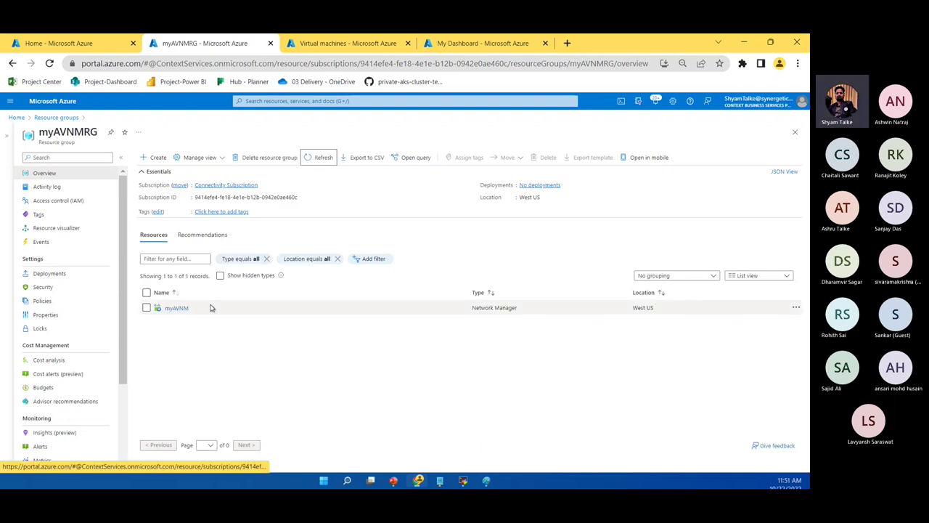
- Copy the #ADD GROUP $ng network group block from Notepad and run it in Cloud Shell
click(443, 43)
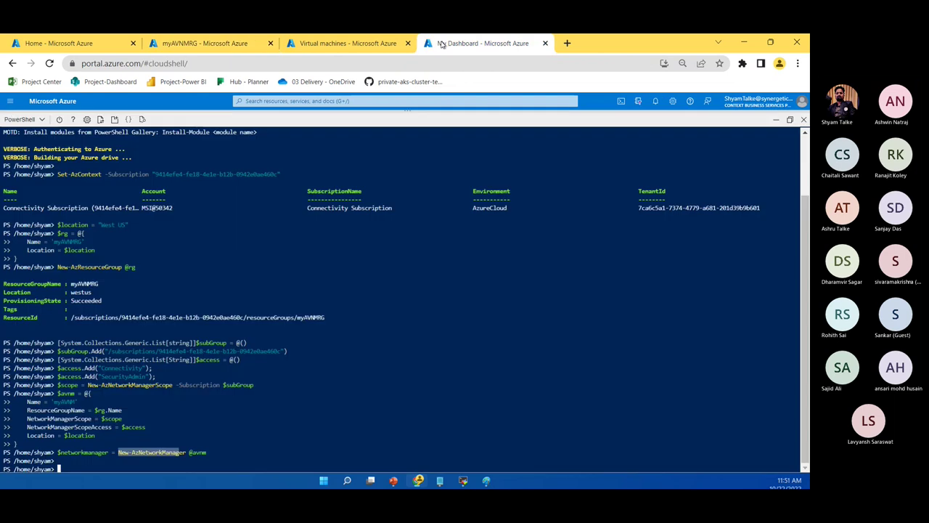
key(alt+Tab)
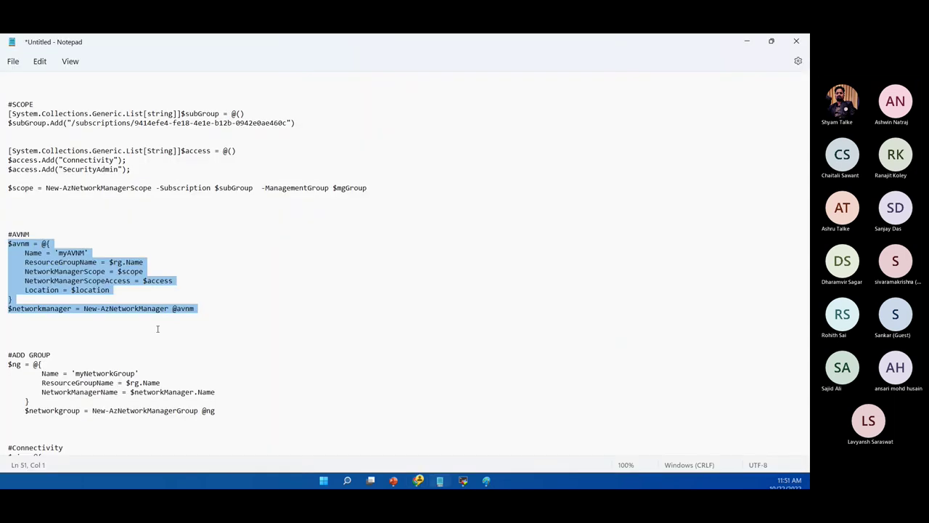
scroll(122, 308, down, 3)
scroll(122, 309, down, 1)
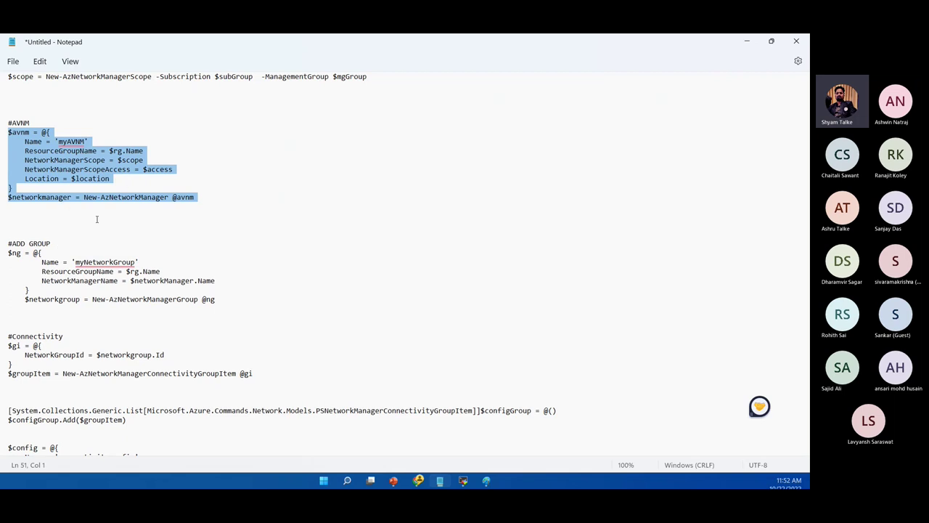
scroll(85, 218, down, 1)
scroll(86, 218, down, 2)
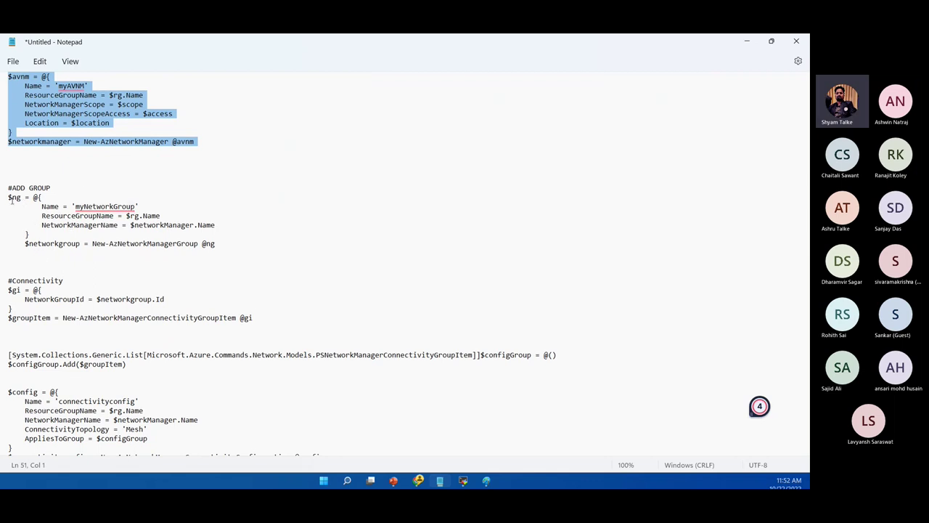
drag(8, 197, 223, 249)
key(super+c)
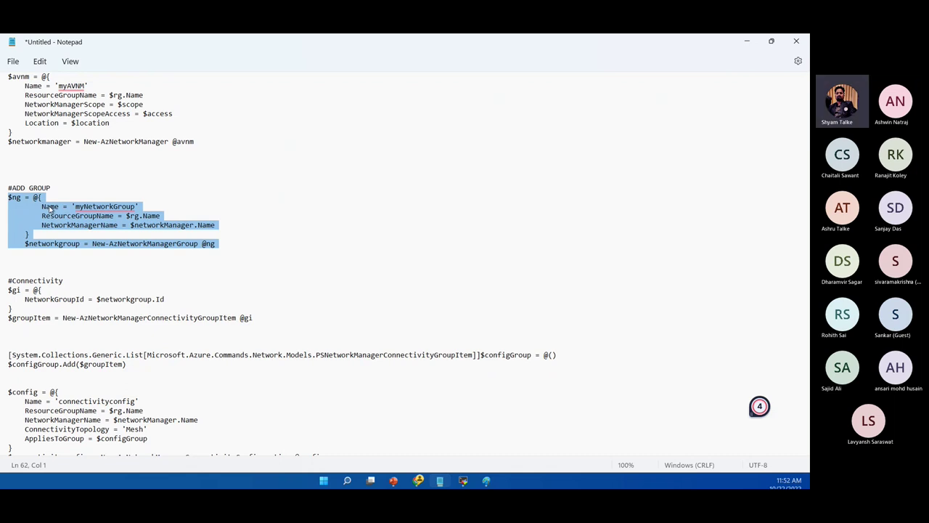
mouse_move(118, 211)
key(alt+Tab)
right_click(424, 93)
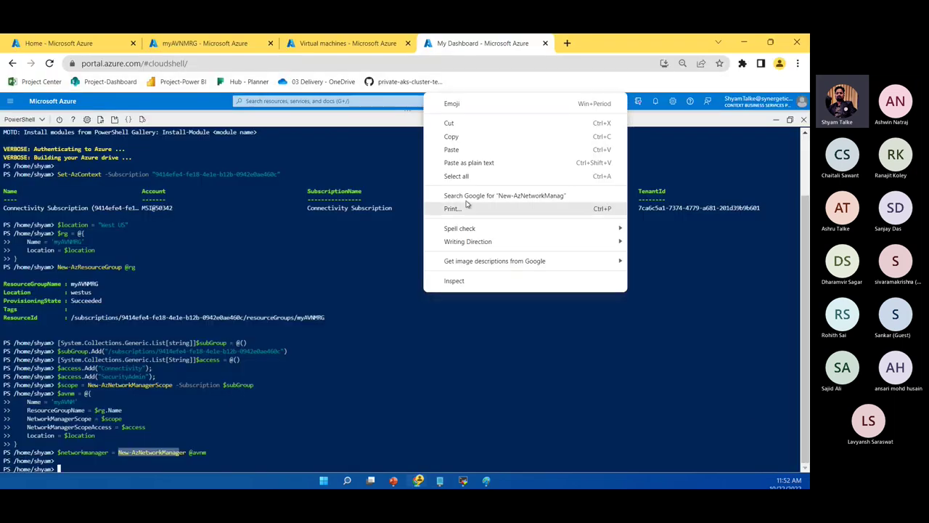
click(464, 149)
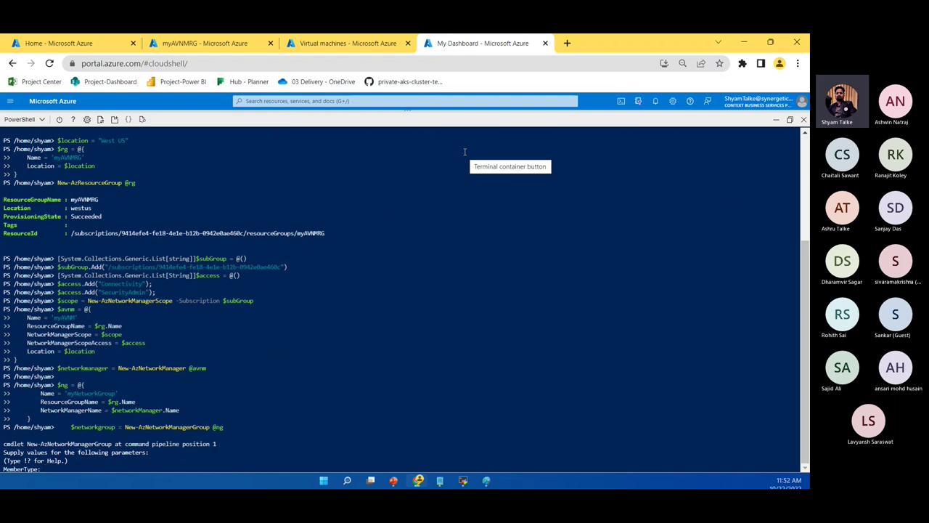
- Enter a MemberType answer at the prompt; creating myNetworkGroup fails with 400 Bad Request
key(alt+Tab)
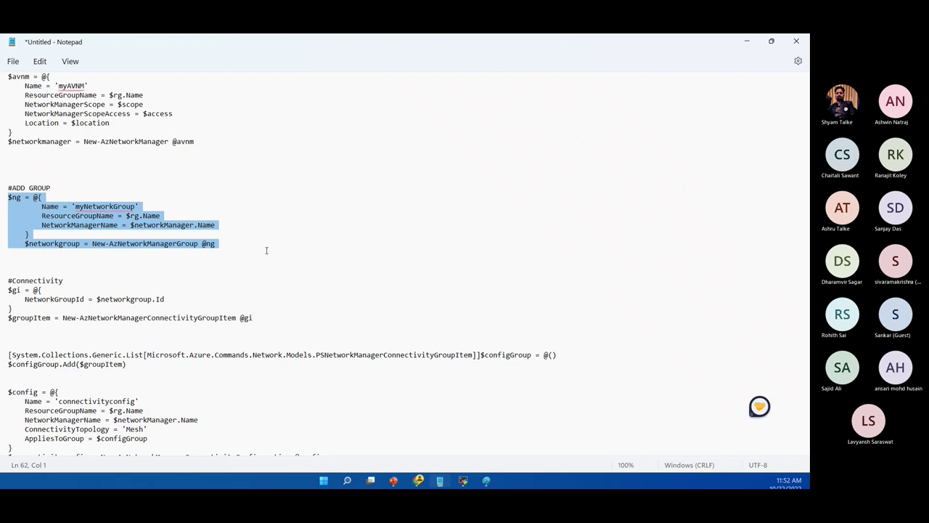
scroll(267, 250, up, 2)
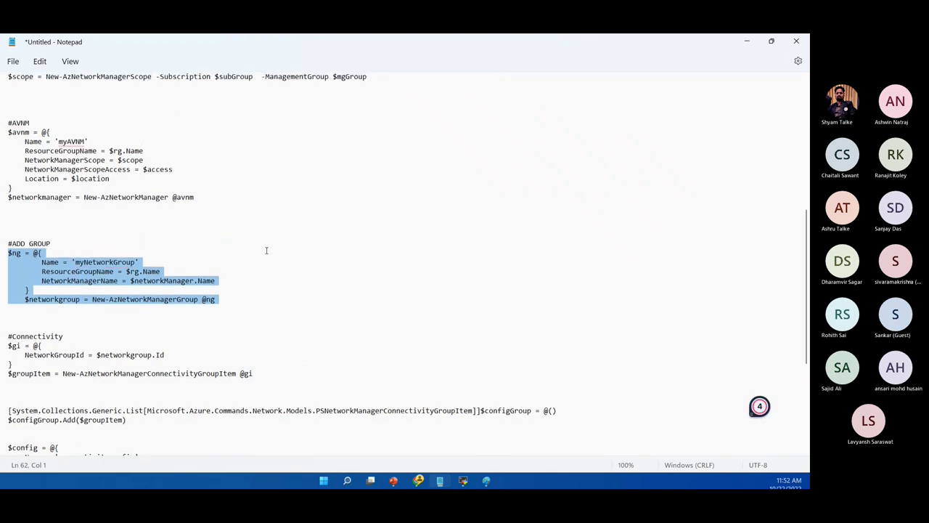
key(ctrl+c)
key(alt+Tab)
key(ctrl+v)
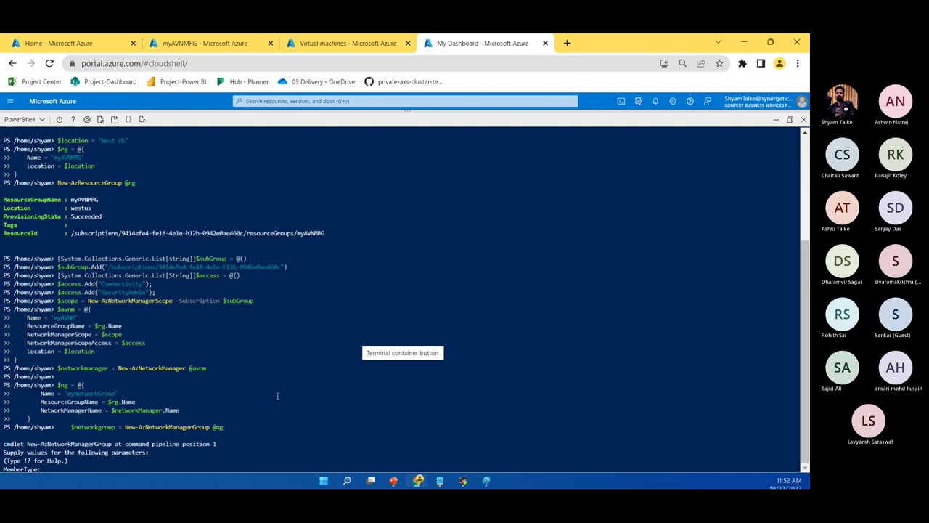
text(tYPE)
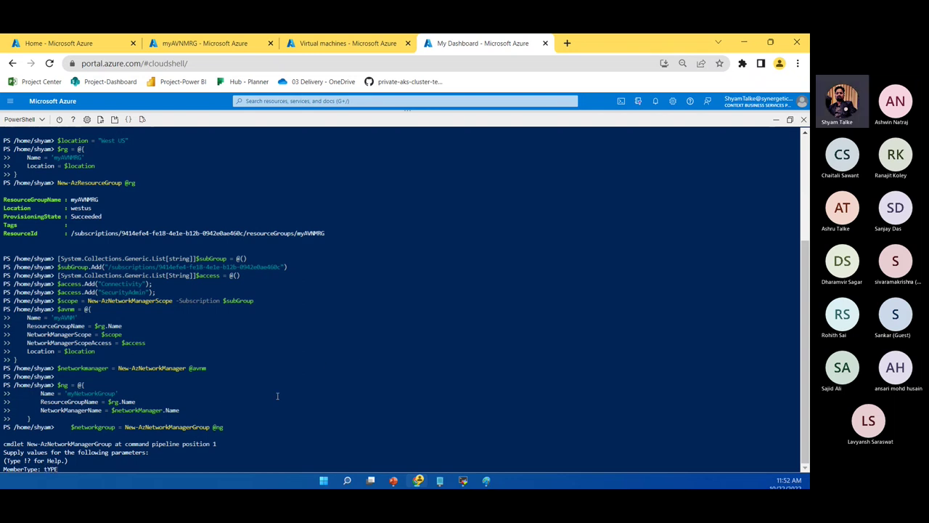
key(BackSpace)
key(BackSpace)
key(BackSpace)
key(BackSpace)
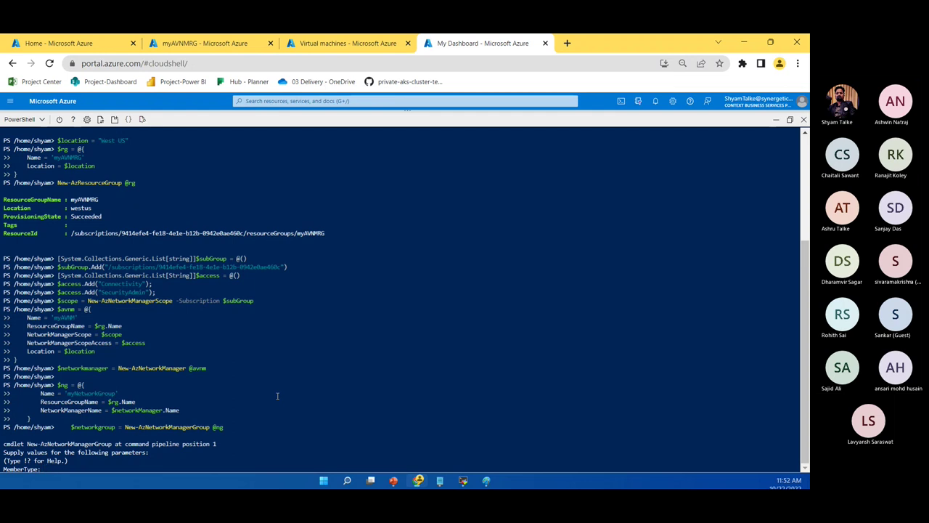
text(Type !?)
key(Return)
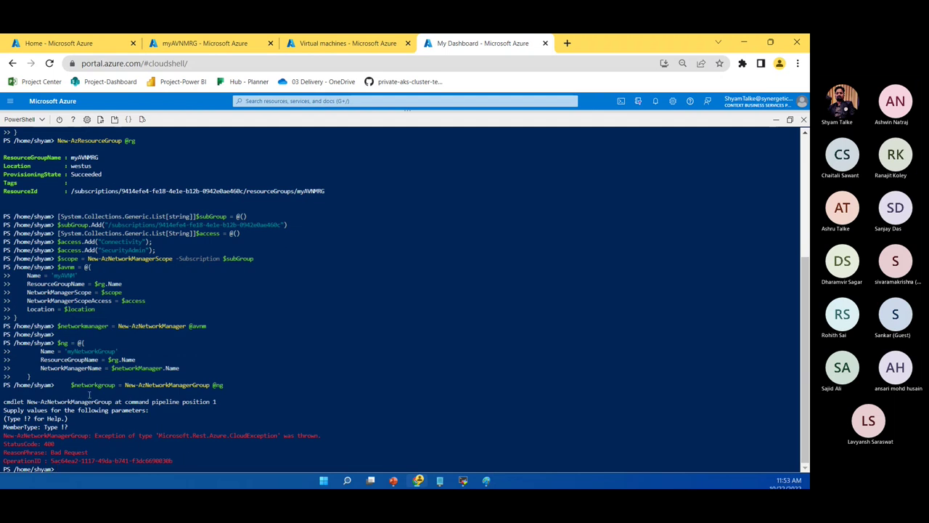
- Copy New-AzNetworkManagerGroup from the terminal and paste it into a new tab's address bar
drag(126, 385, 211, 385)
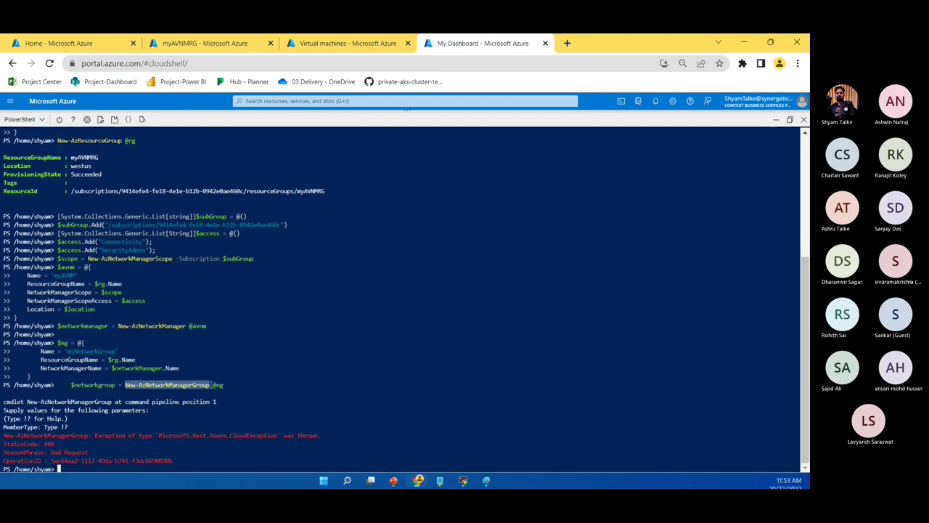
click(567, 43)
key(ctrl+v)
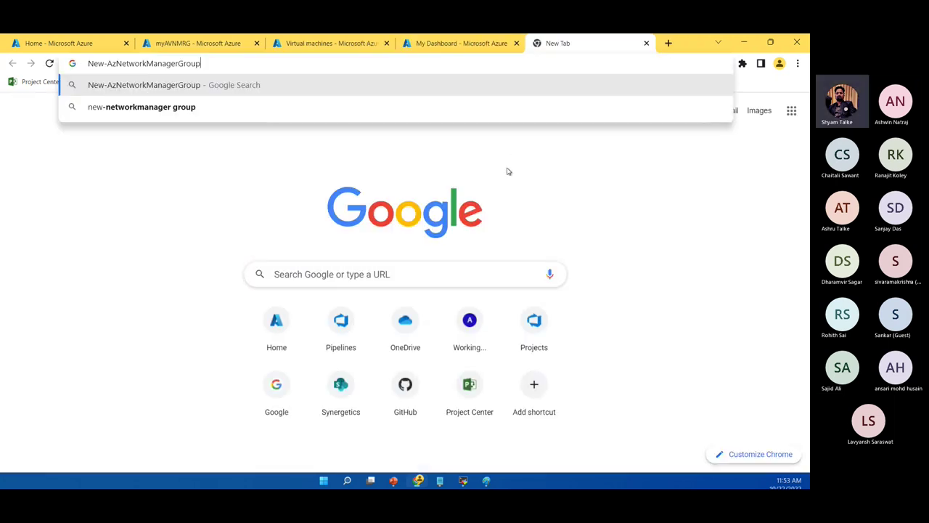